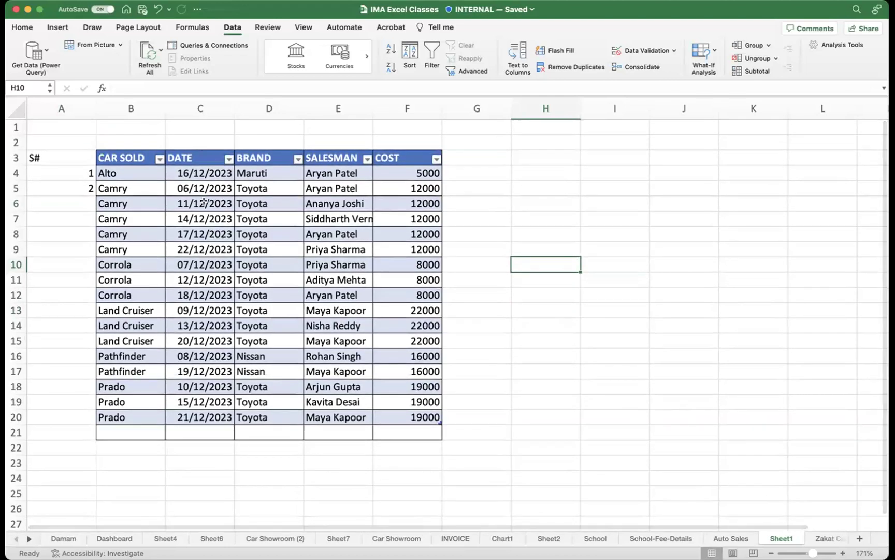
- Centre the S# header in A3 and the serial number cells A4:A21 horizontally
left_click(62, 155)
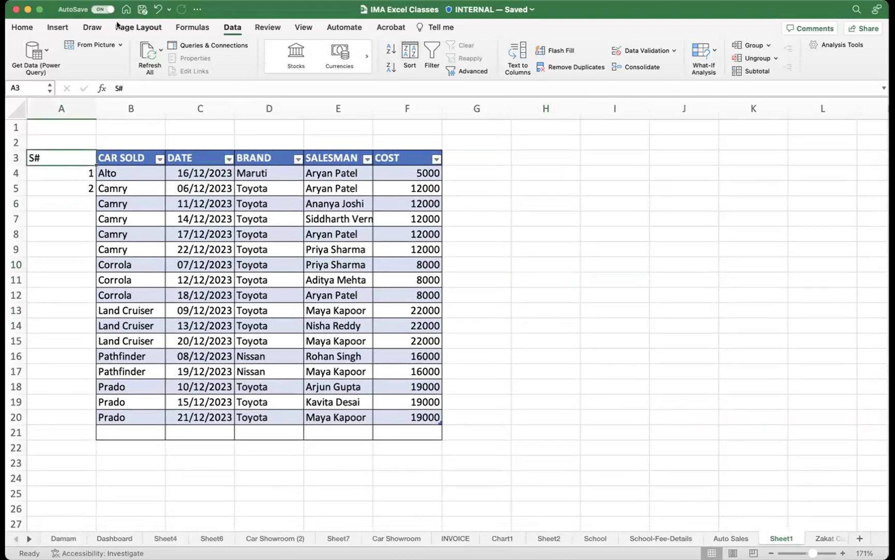
left_click(22, 28)
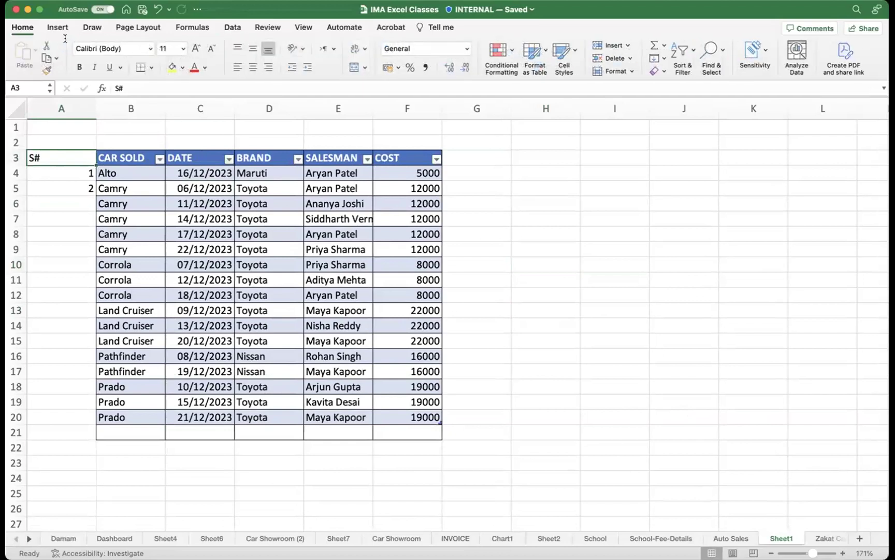
left_click(252, 67)
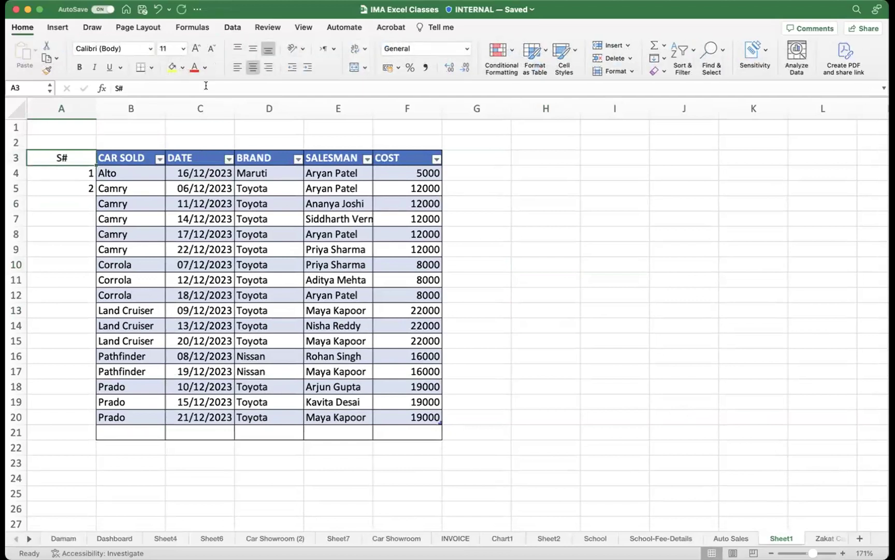
left_click(63, 172)
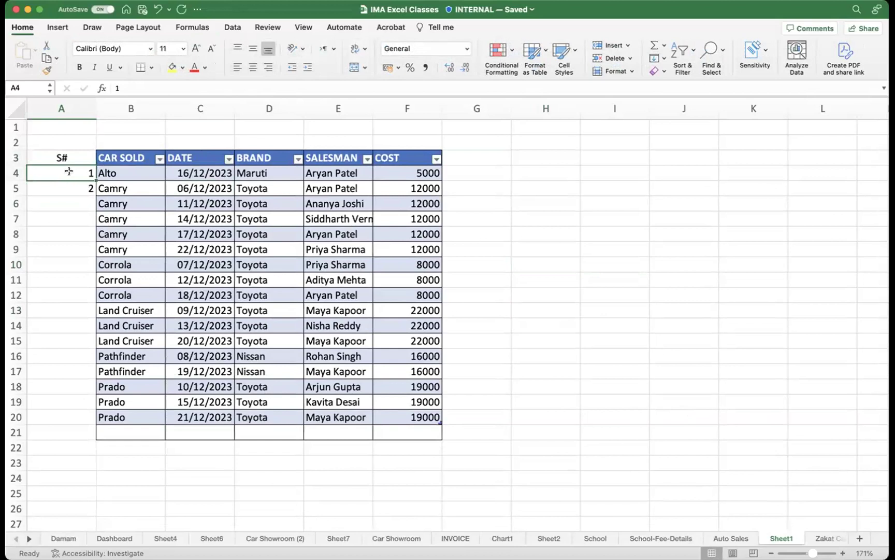
left_click_drag(69, 171, 31, 434)
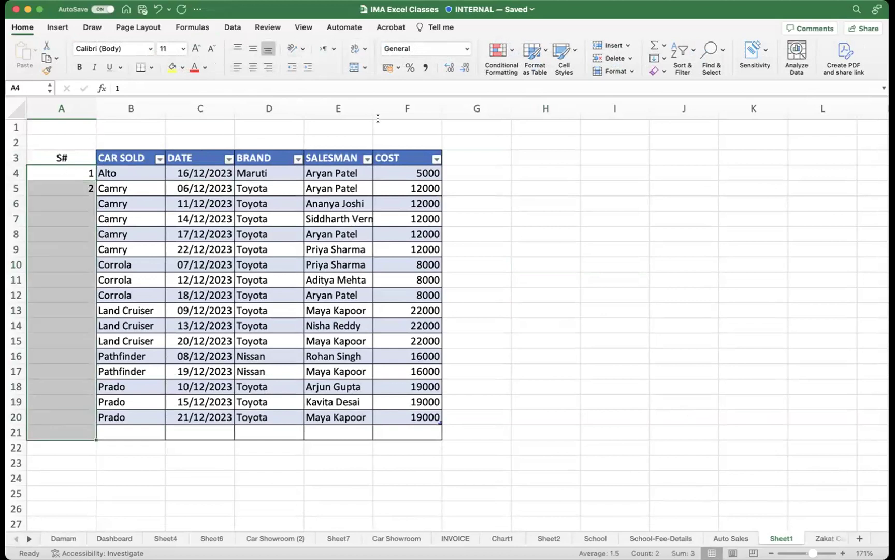
left_click(253, 68)
- Fill the serial numbers down to 18 in row 21 and apply all borders to A3:A21
left_click_drag(63, 172, 58, 446)
left_click_drag(68, 158, 48, 433)
left_click(150, 68)
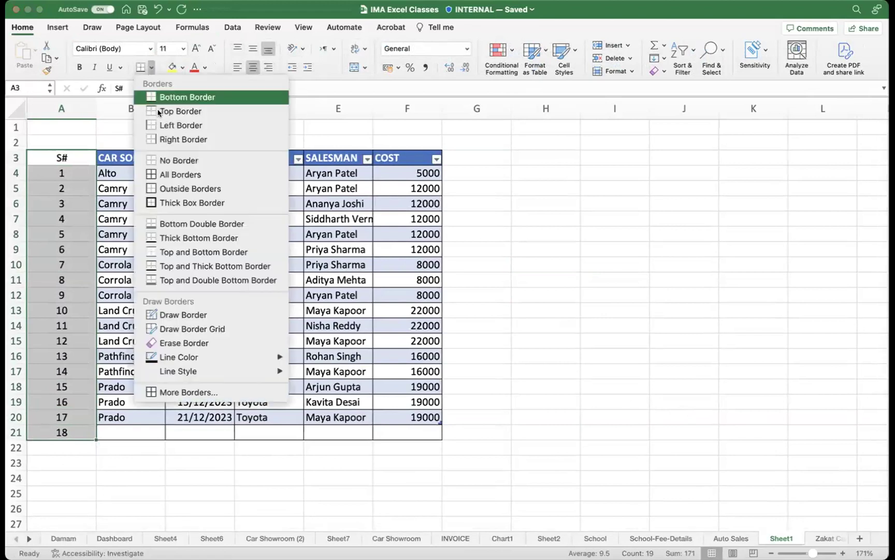
left_click(160, 175)
- Narrow the S# column to a width of 4.67
left_click(77, 170)
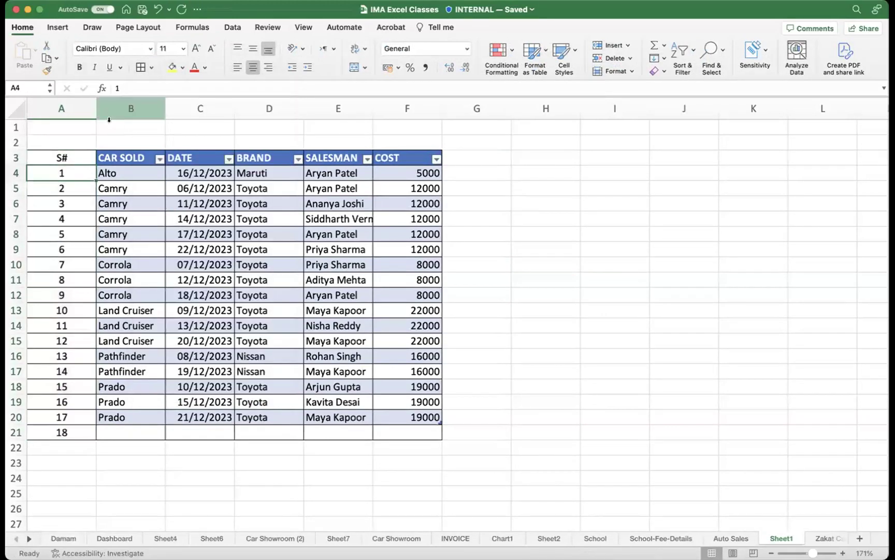
left_click_drag(96, 108, 59, 108)
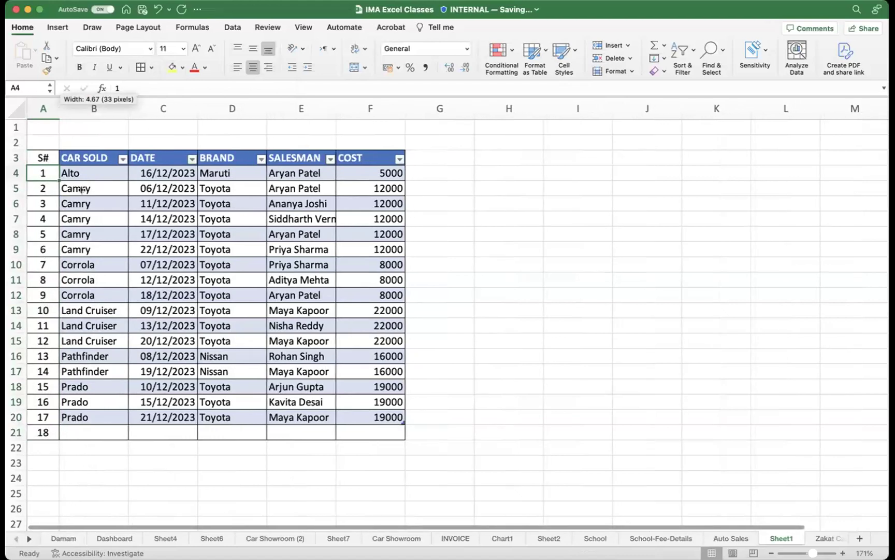
left_click(416, 338)
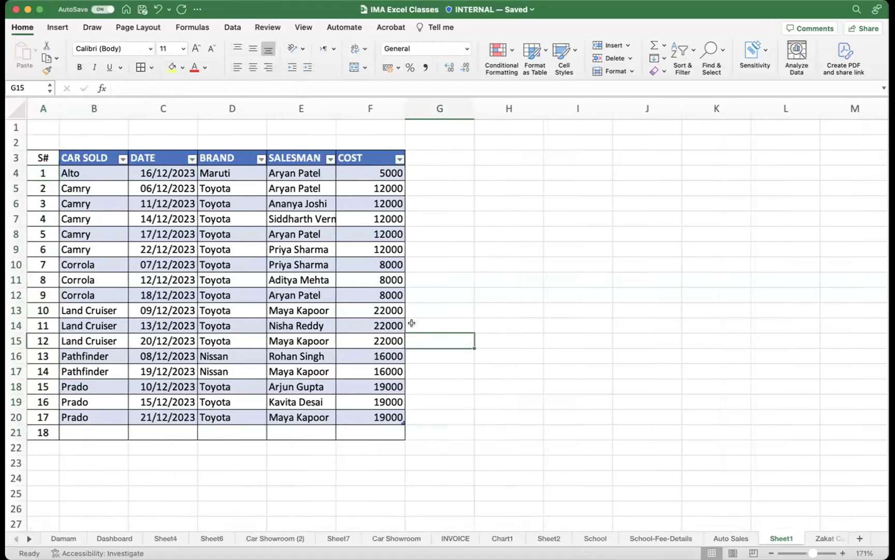
- Merge and centre A1:F1 above the table and enter the title "Auto Showroom Sales"
left_click(44, 125)
left_click_drag(44, 126, 352, 118)
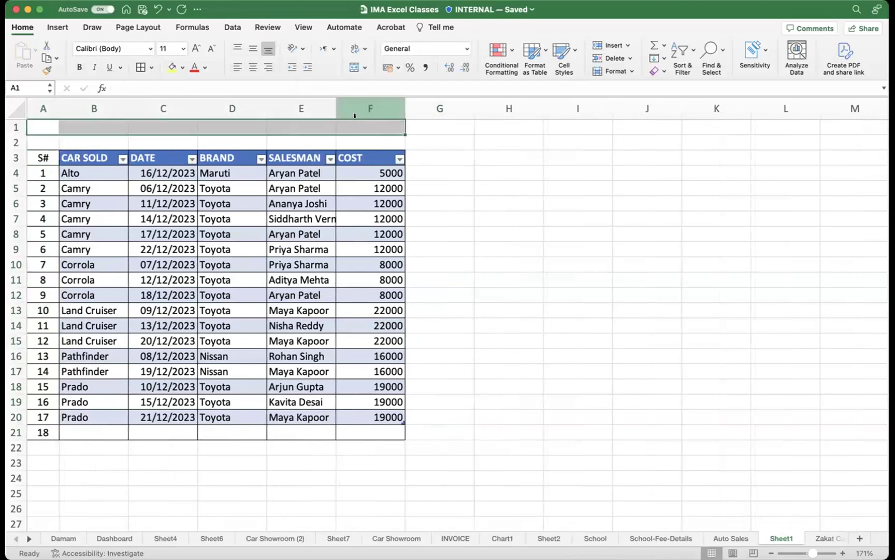
left_click(354, 67)
type("Auto Showroom ")
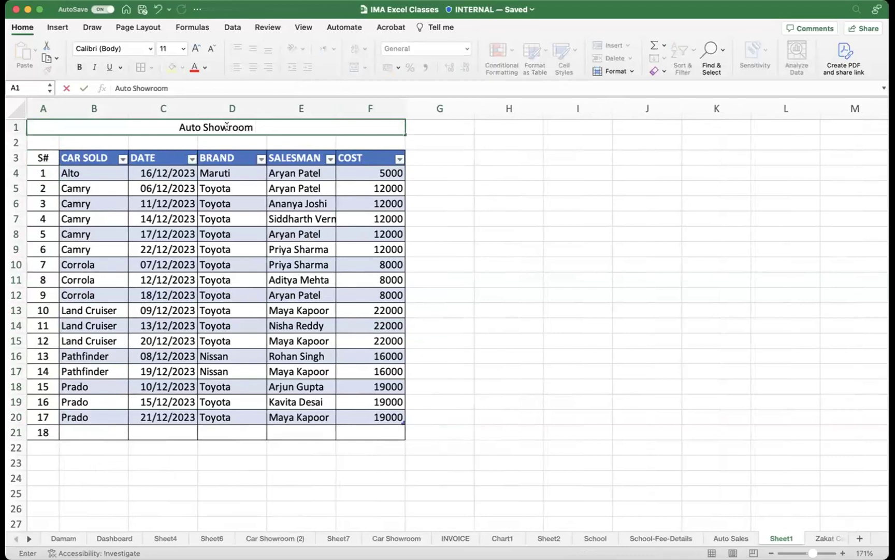
type("Sales")
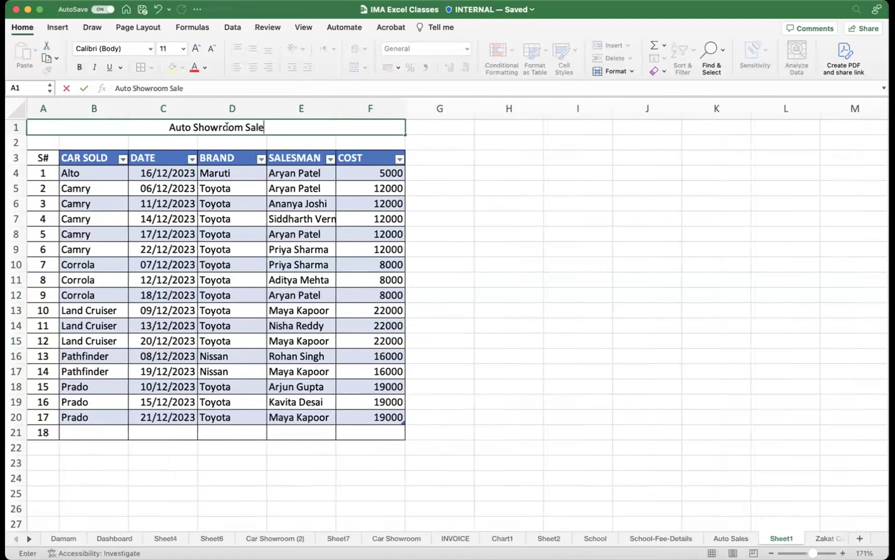
key("Return")
- Make the title in row 1 bold and enlarge its font size to 20
left_click(249, 123)
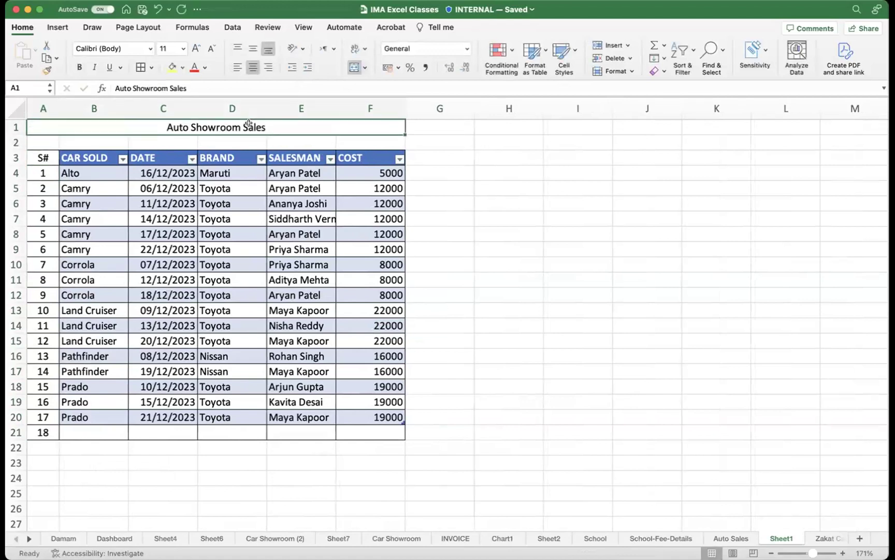
key("super+b")
left_click(196, 49)
left_click(196, 49)
left_click(196, 49)
left_click(195, 49)
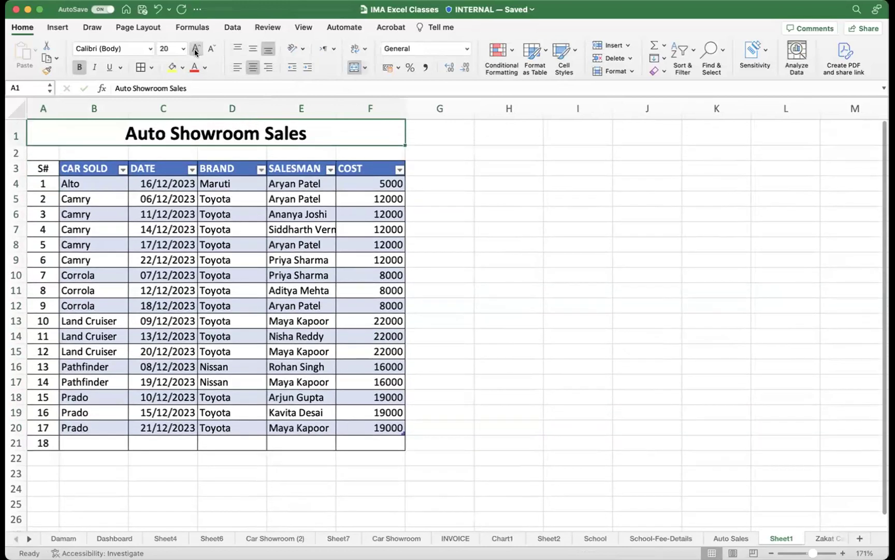
left_click(475, 345)
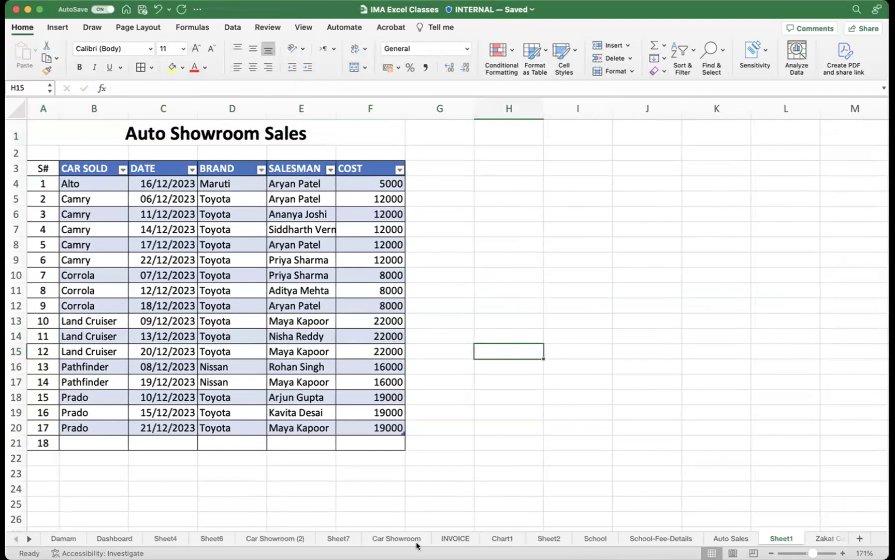
- Examine the cars sold, brand sold and salesman summary tables on the Car Showroom sheet, and return to Sheet1
left_click(603, 336)
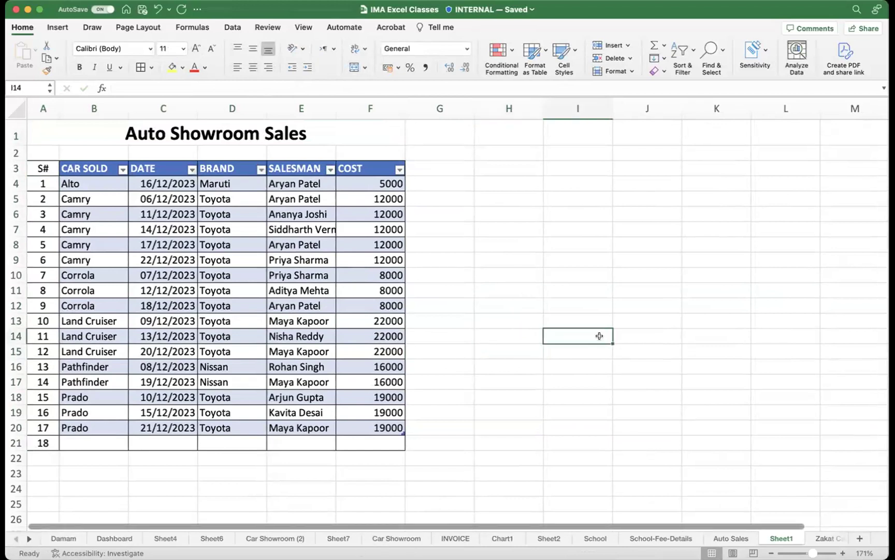
left_click(56, 27)
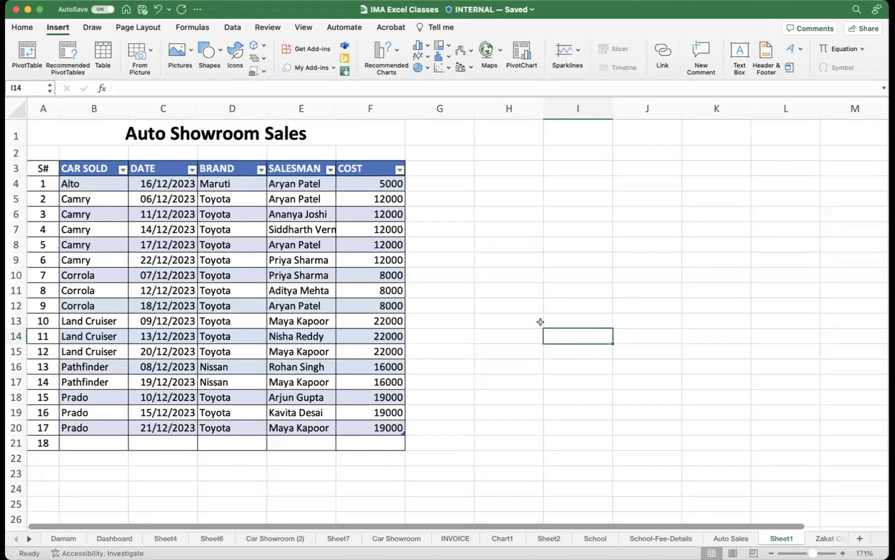
left_click(397, 540)
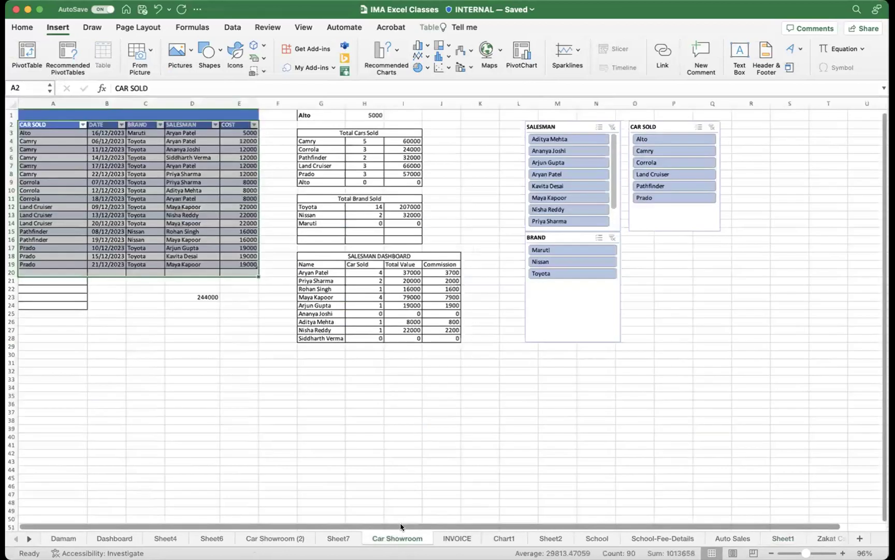
scroll(365, 236, "down", 1)
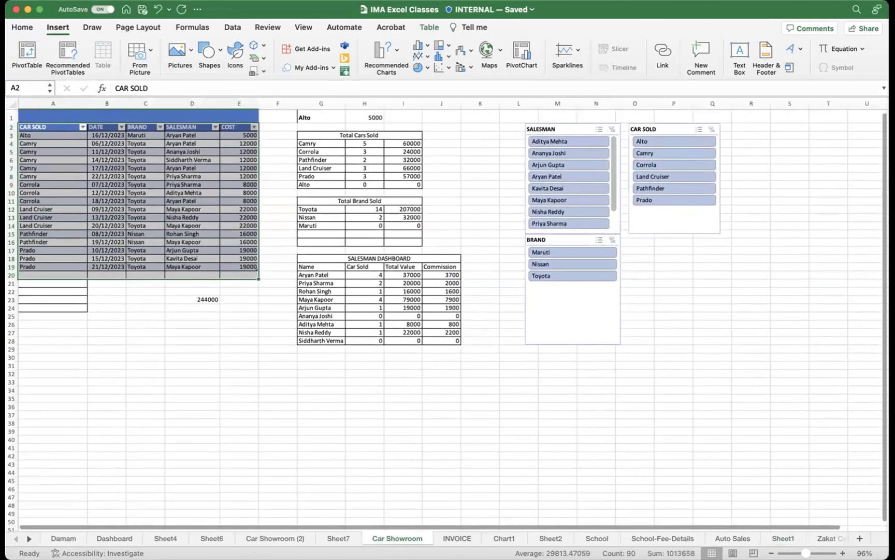
left_click_drag(805, 553, 817, 551)
scroll(604, 296, "right", 10)
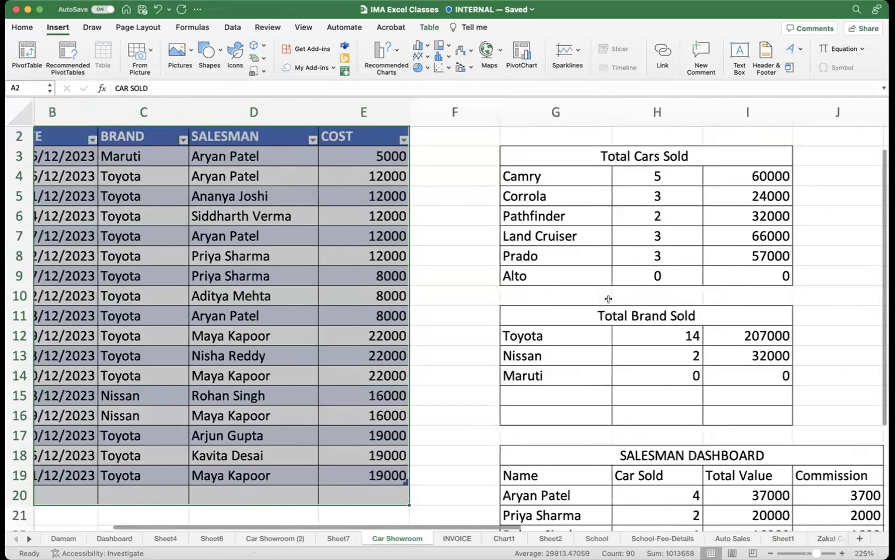
scroll(608, 299, "right", 3)
scroll(608, 299, "down", 4)
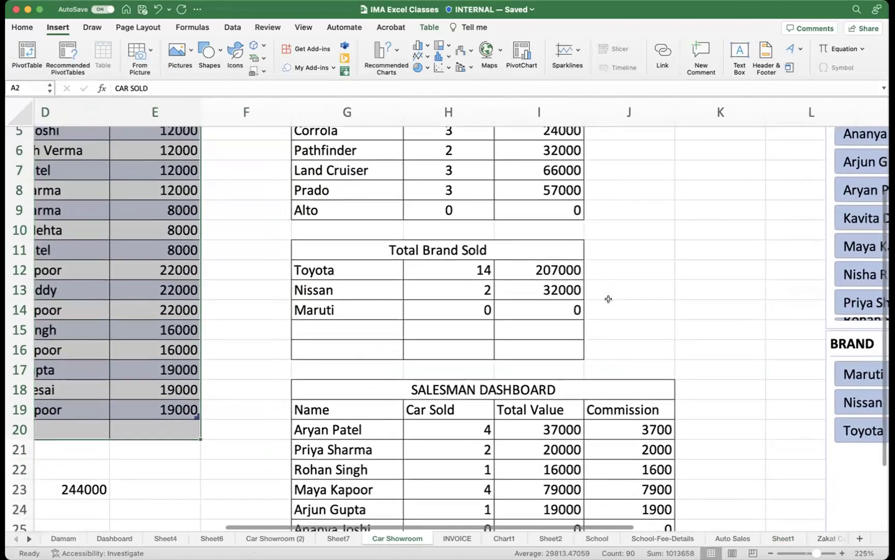
scroll(609, 299, "down", 6)
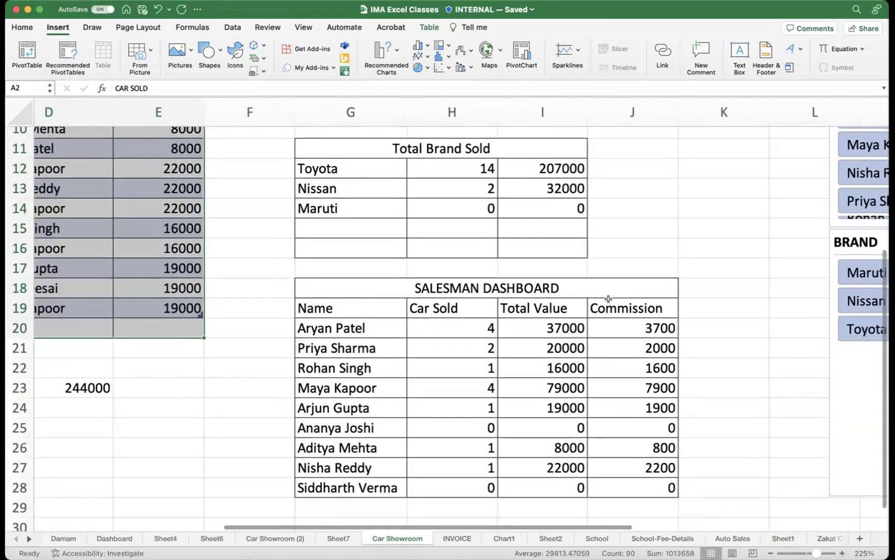
scroll(608, 299, "up", 4)
scroll(608, 299, "up", 6)
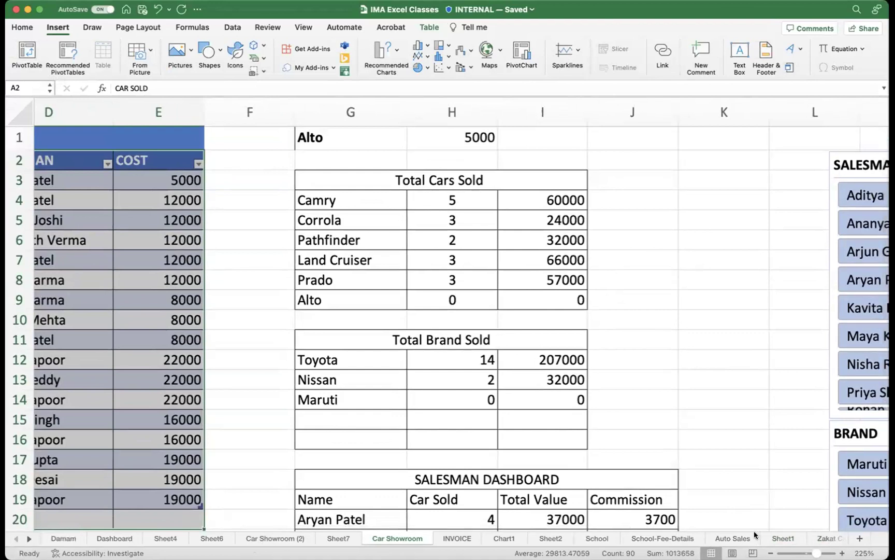
left_click(773, 539)
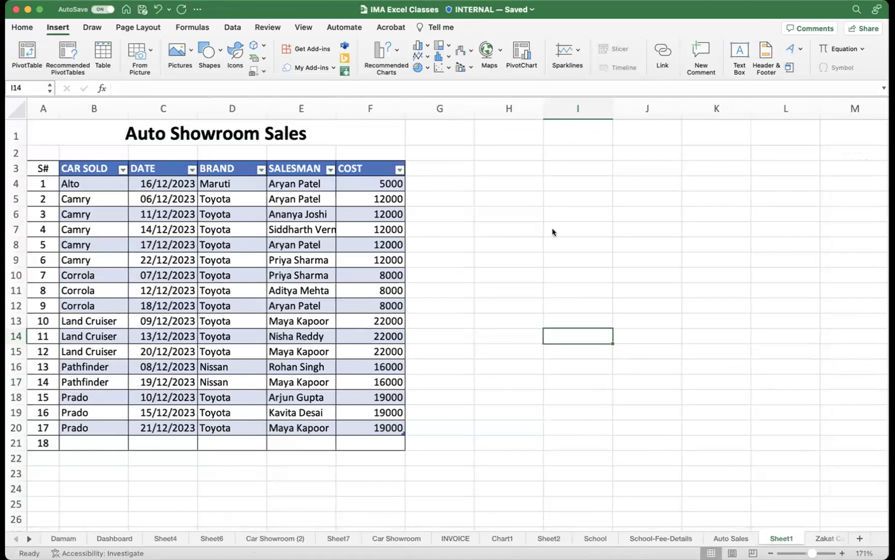
left_click(602, 411)
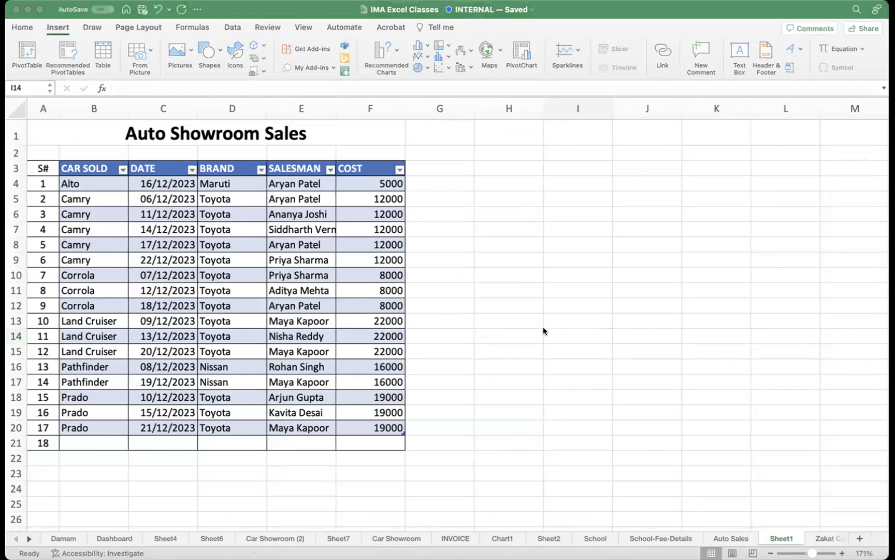
left_click(470, 310)
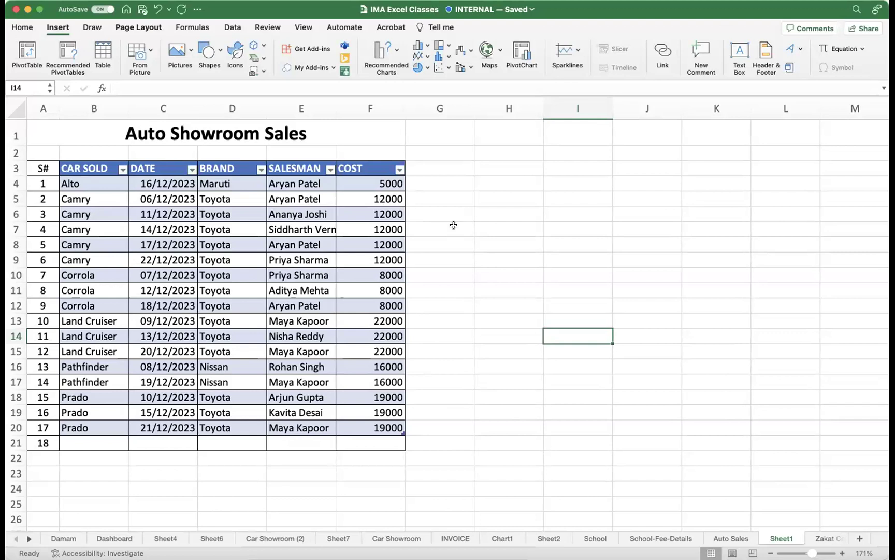
- Select cell H3 beside the sales table as the location for a PivotTable
left_click(486, 169)
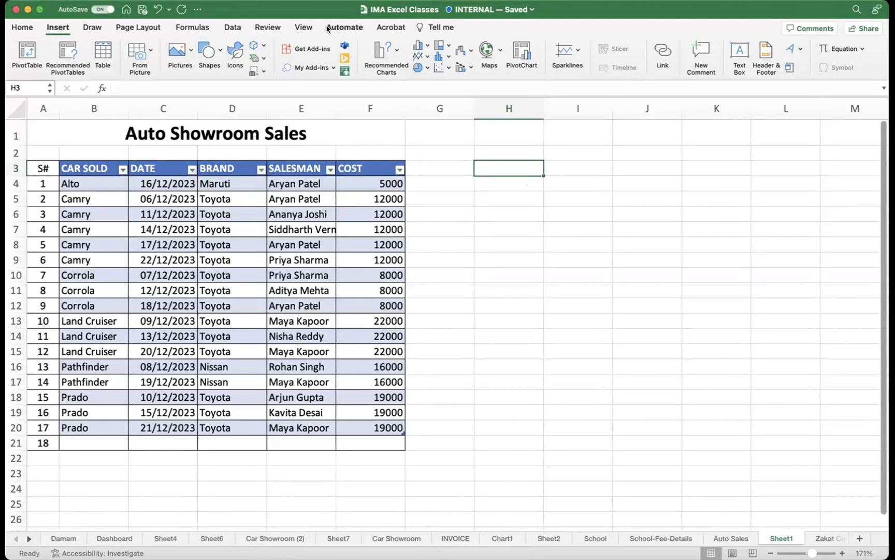
left_click(57, 27)
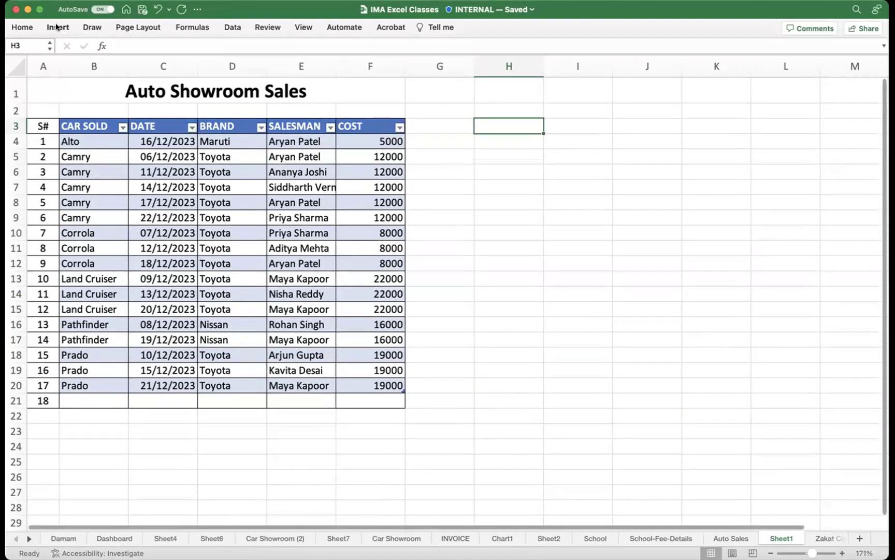
left_click(57, 27)
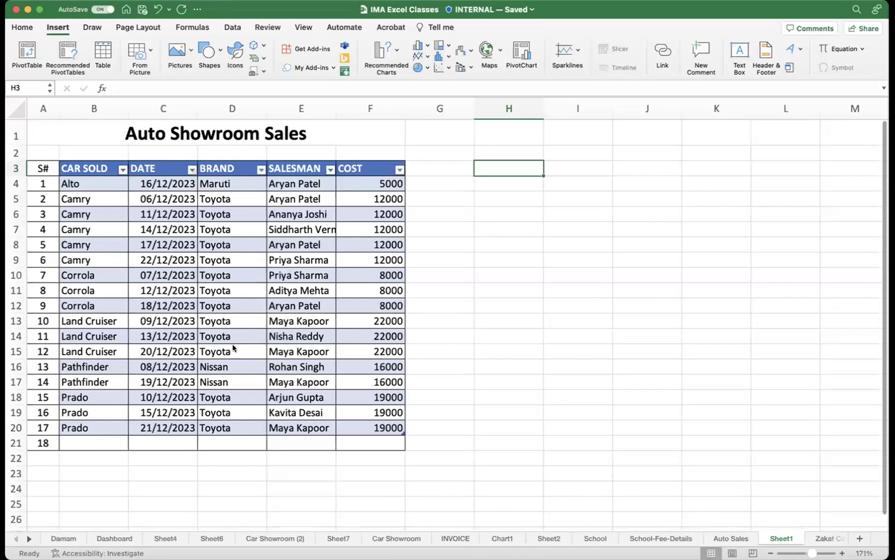
left_click(31, 235)
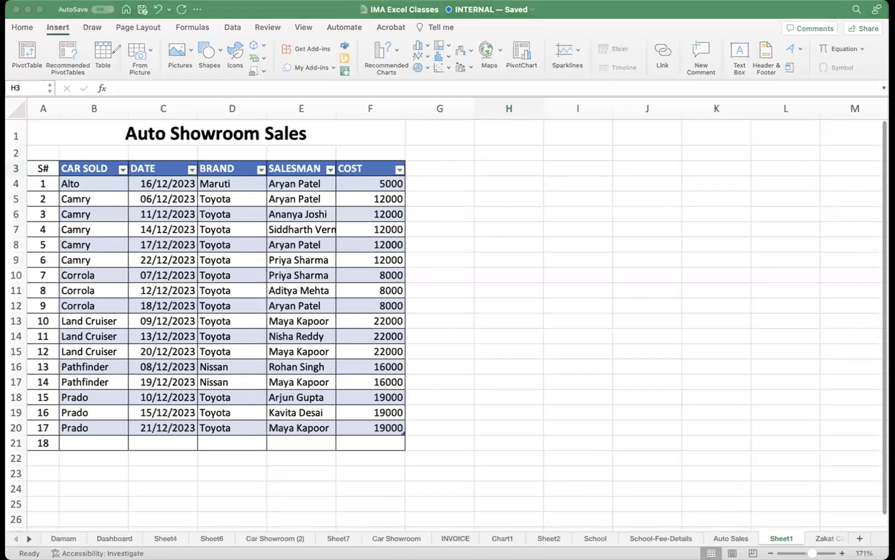
mouse_move(274, 274)
left_mouse_down()
mouse_move(109, 58)
mouse_move(127, 55)
left_mouse_up()
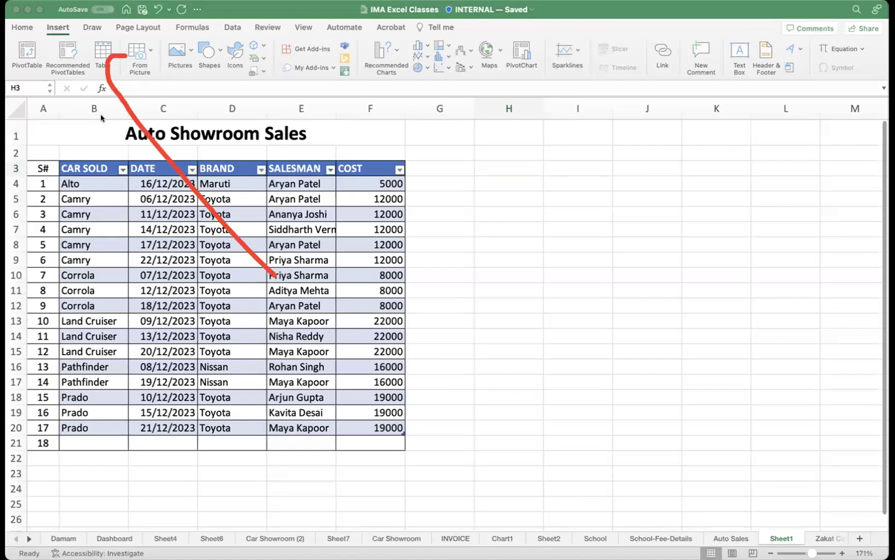
mouse_move(190, 253)
left_mouse_down()
mouse_move(104, 70)
mouse_move(61, 19)
mouse_move(28, 58)
mouse_move(47, 55)
left_mouse_up()
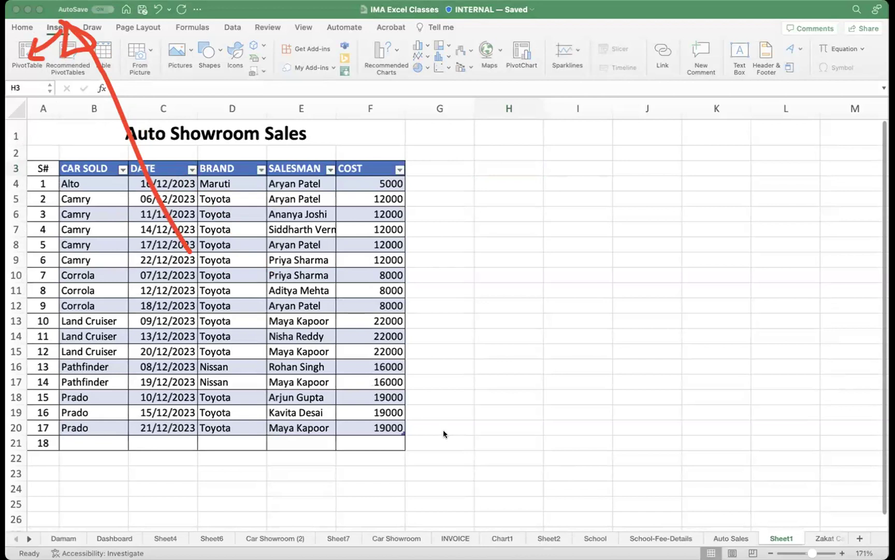
- Widen the SALESMAN column so that the longest salesman name fits in full
left_click(332, 108)
left_click_drag(333, 108, 352, 107)
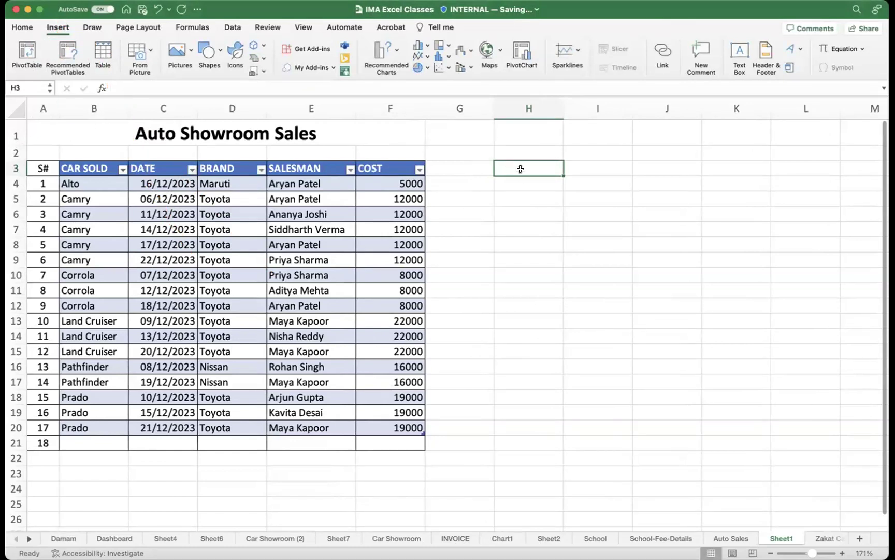
- Create a PivotTable from the sales data in Sheet1 range A3:F20, placed on the existing worksheet at cell H3
scroll(515, 169, "right", 1)
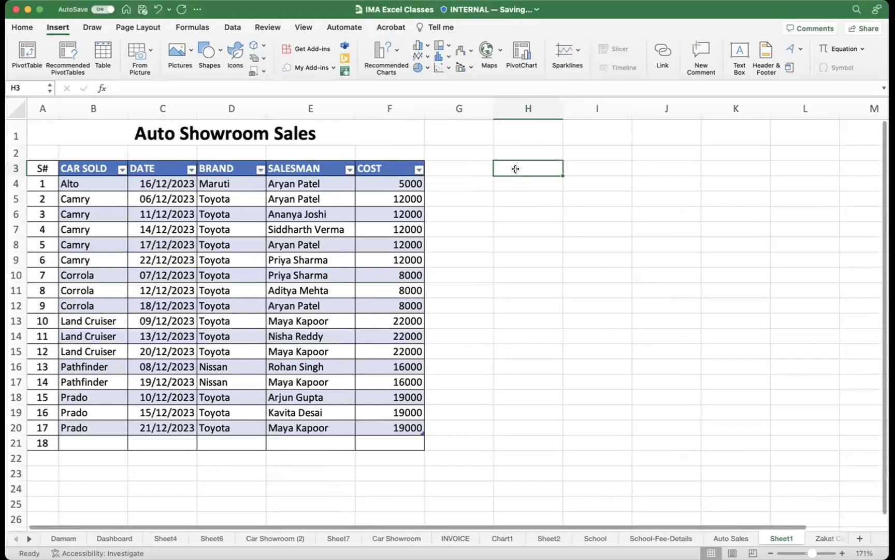
left_click(26, 52)
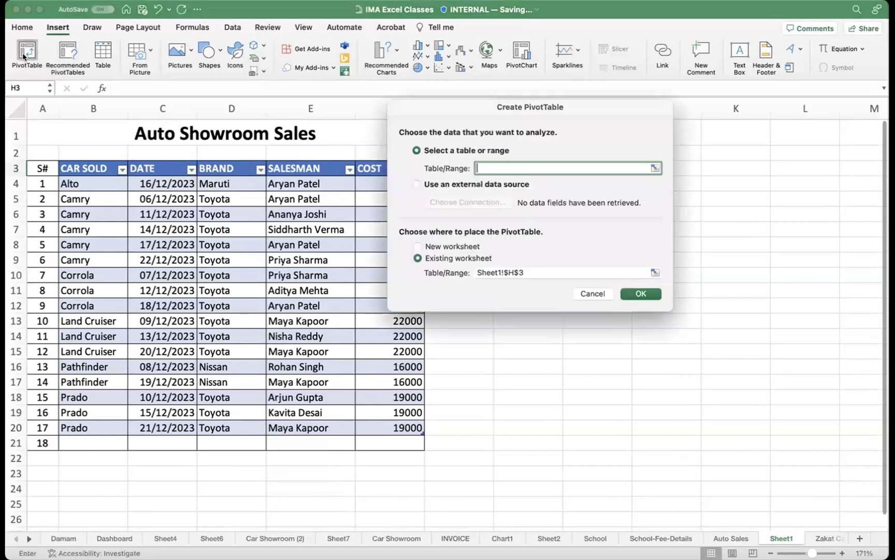
left_click_drag(488, 103, 663, 149)
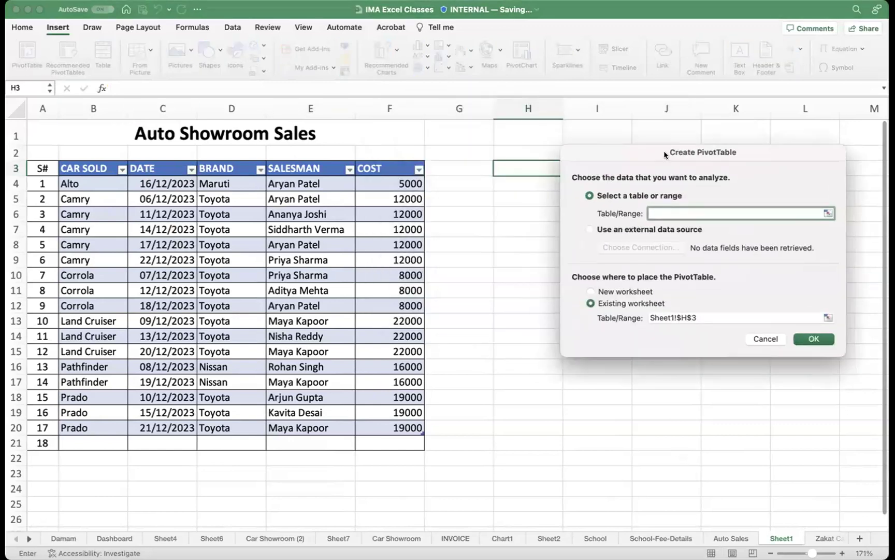
left_click(831, 212)
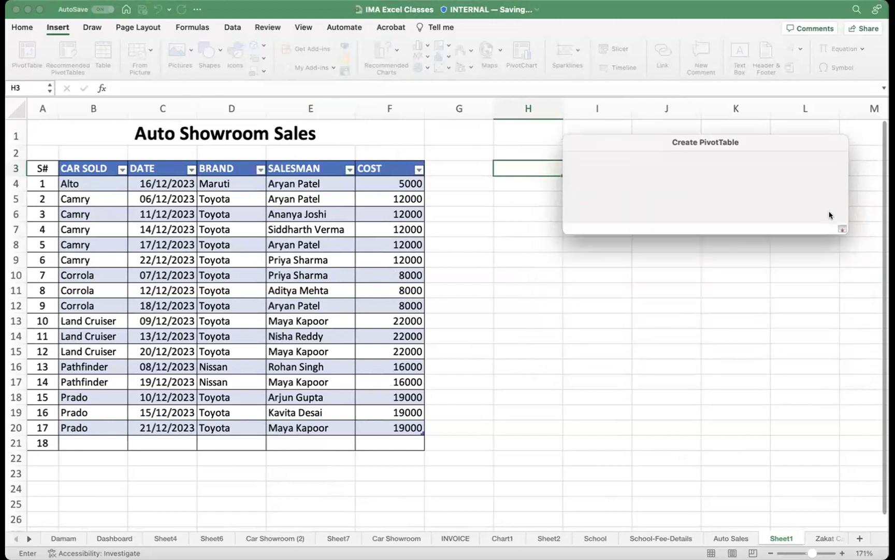
left_click_drag(36, 165, 382, 436)
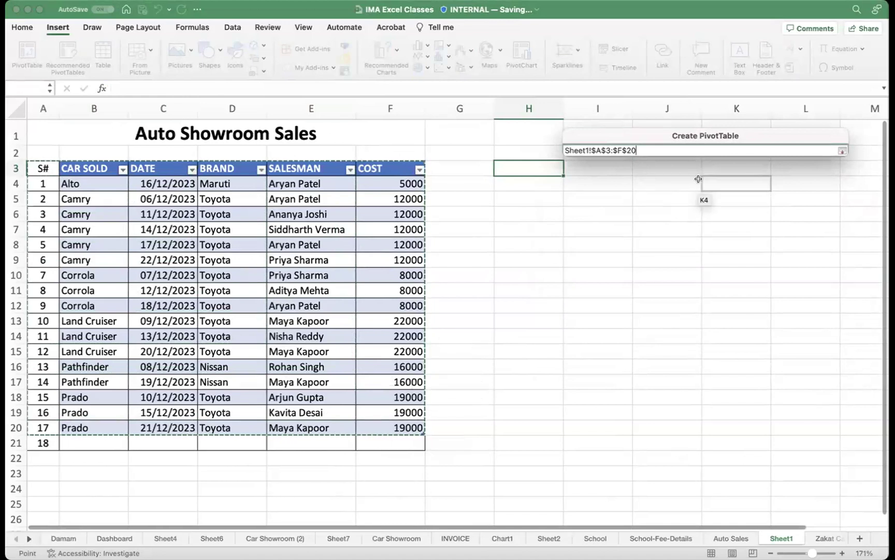
key("Return")
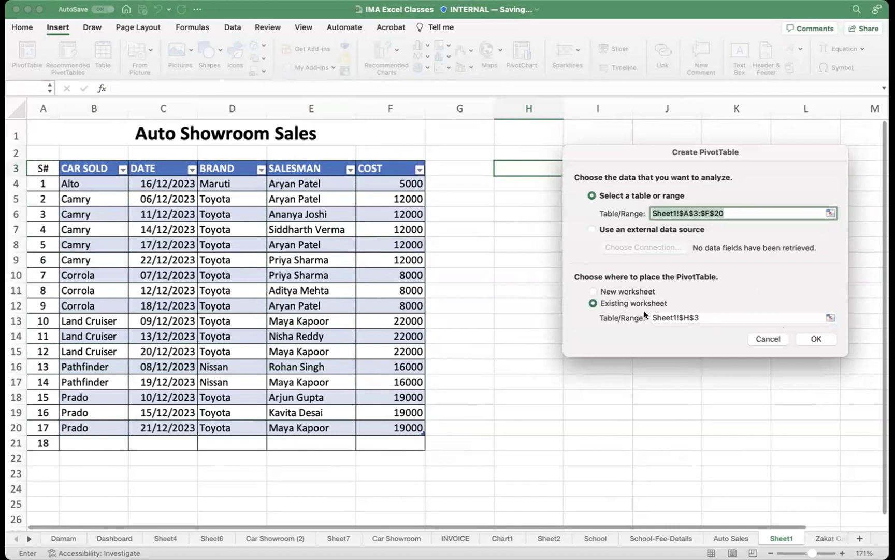
left_click(812, 338)
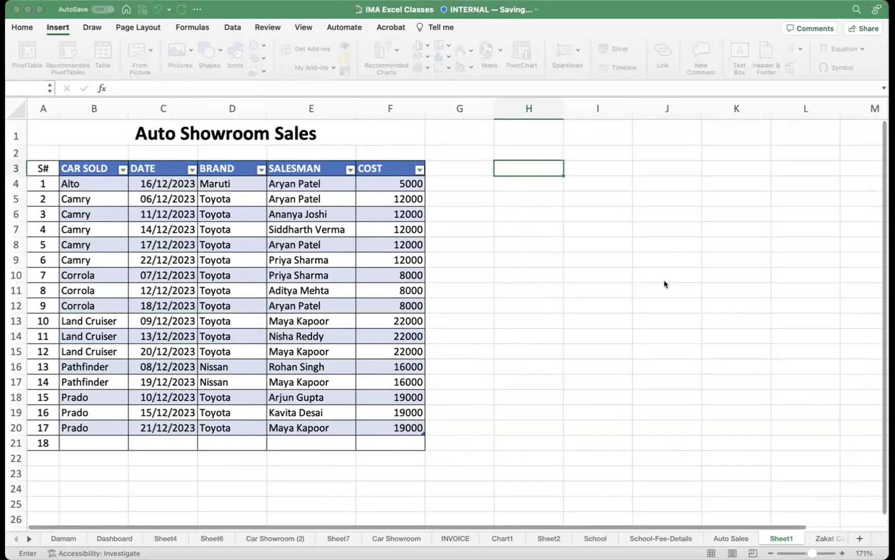
scroll(599, 326, "right", 3)
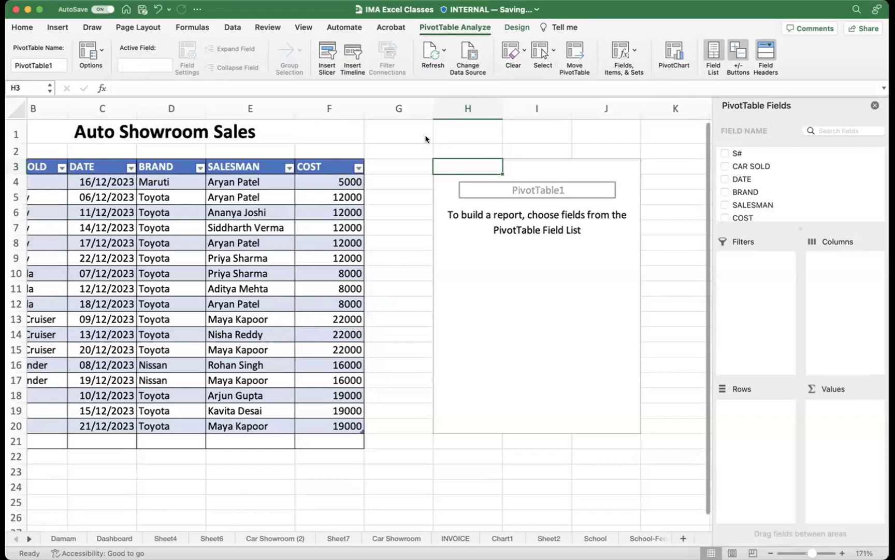
mouse_move(431, 137)
left_mouse_down()
mouse_move(389, 166)
mouse_move(383, 440)
mouse_move(562, 467)
left_mouse_up()
mouse_move(662, 456)
left_mouse_down()
mouse_move(691, 381)
mouse_move(674, 114)
mouse_move(426, 135)
left_mouse_up()
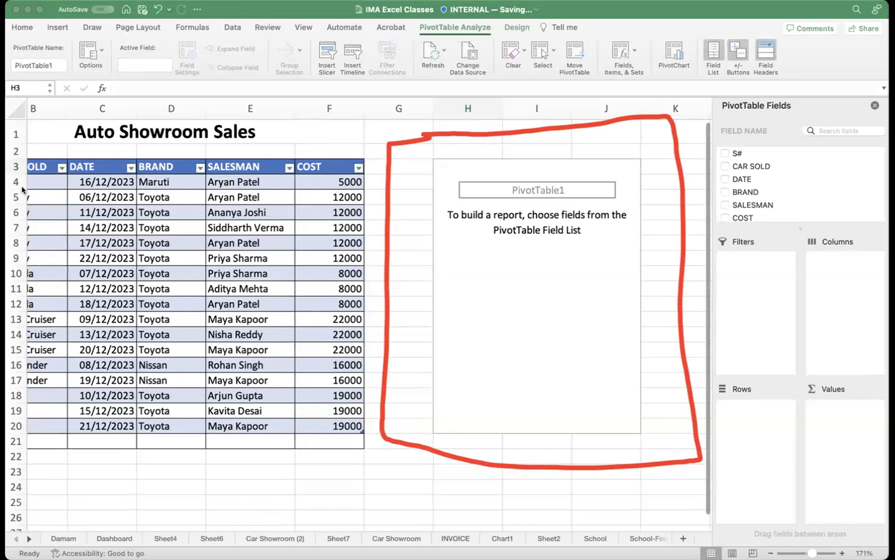
mouse_move(805, 80)
left_mouse_down()
mouse_move(715, 79)
mouse_move(689, 233)
mouse_move(692, 441)
mouse_move(704, 505)
mouse_move(839, 512)
mouse_move(882, 498)
mouse_move(883, 167)
mouse_move(811, 89)
left_mouse_up()
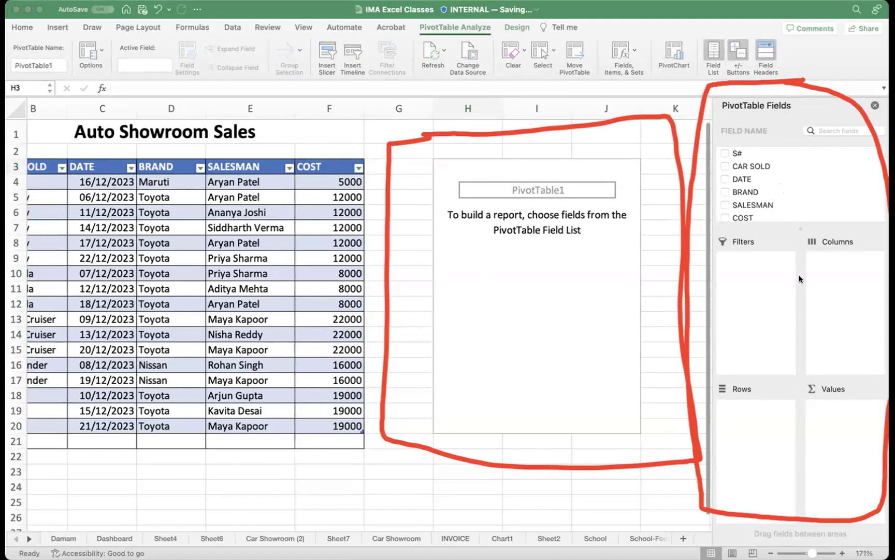
- Add the SALESMAN field to the PivotTable's Rows area
scroll(779, 193, "down", 1)
scroll(780, 192, "up", 1)
left_click(751, 202)
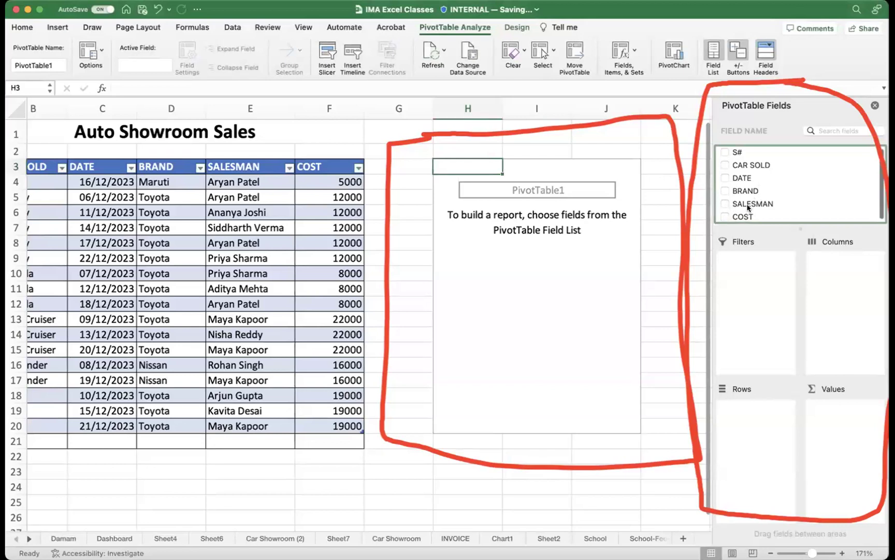
left_click(747, 205)
left_click_drag(748, 205, 745, 423)
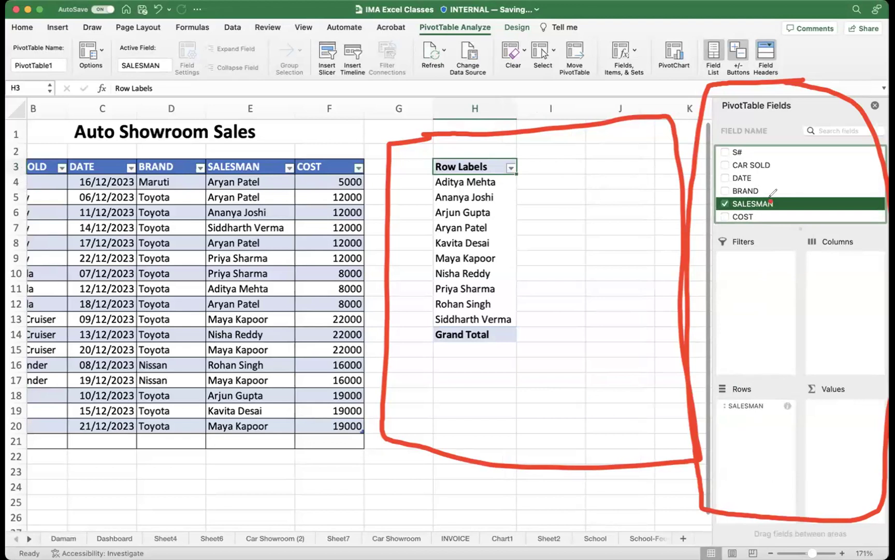
mouse_move(770, 201)
left_mouse_down()
mouse_move(749, 411)
mouse_move(742, 408)
mouse_move(779, 399)
mouse_move(744, 398)
mouse_move(733, 388)
left_mouse_up()
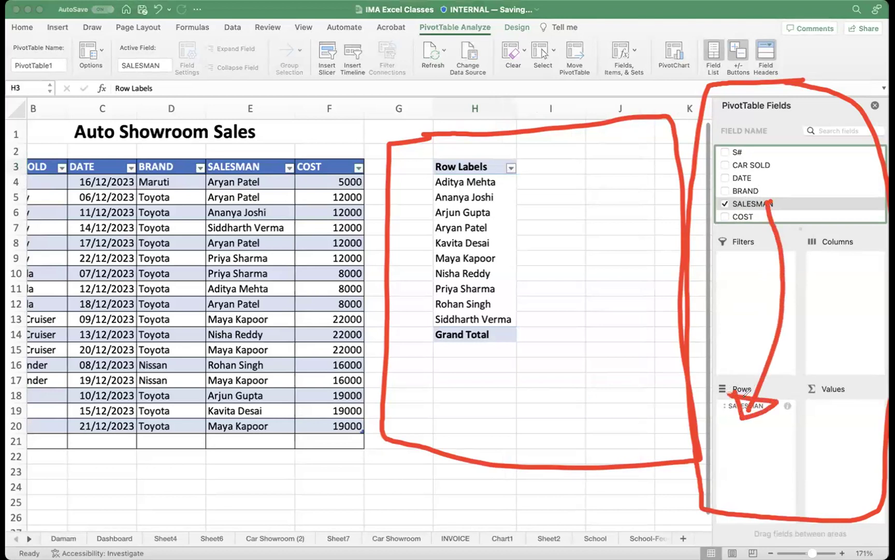
left_click(22, 304)
left_click(23, 303)
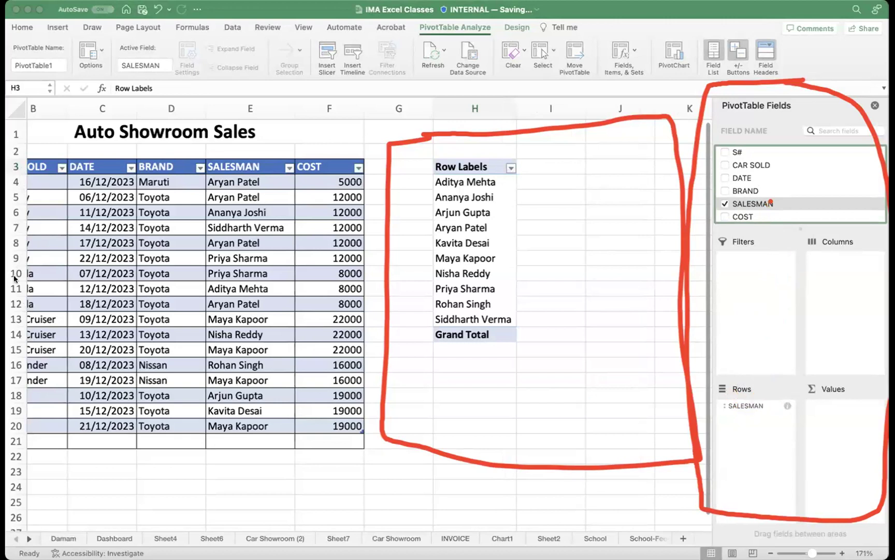
left_click(22, 304)
- Place the CAR SOLD field in the PivotTable's Columns area so that each car model heads a column
left_click(745, 165)
left_click_drag(754, 182, 846, 313)
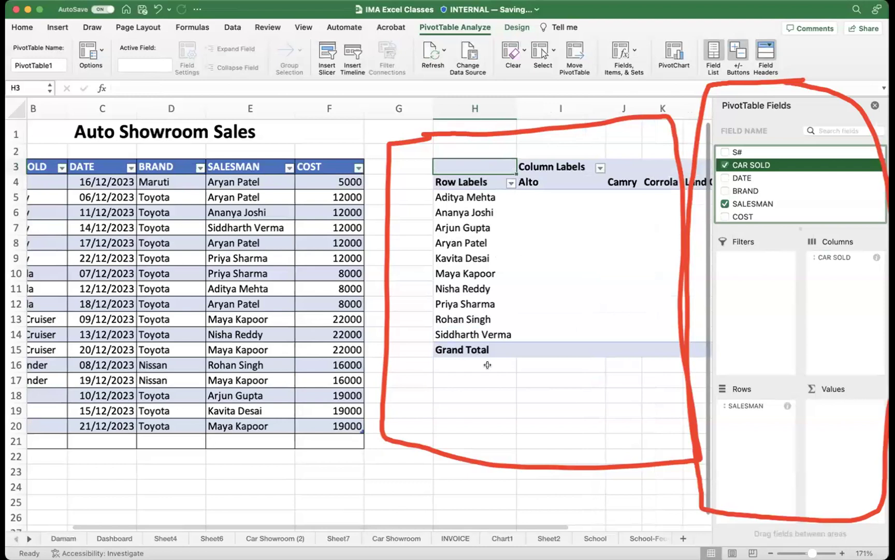
scroll(487, 362, "right", 5)
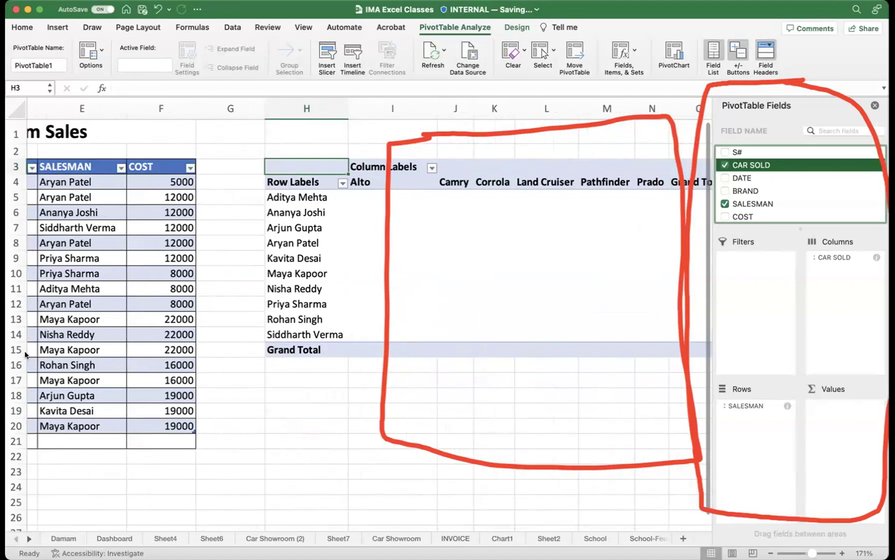
left_click(94, 357)
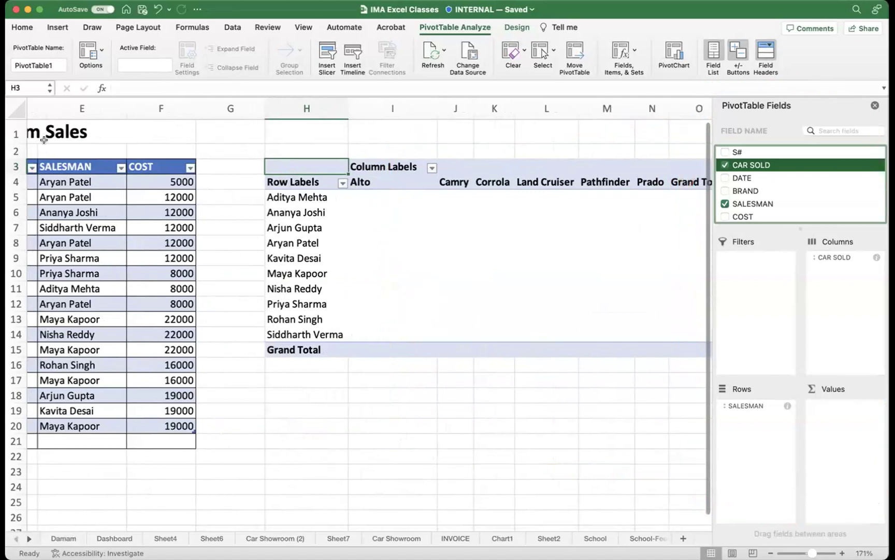
scroll(380, 240, "right", 3)
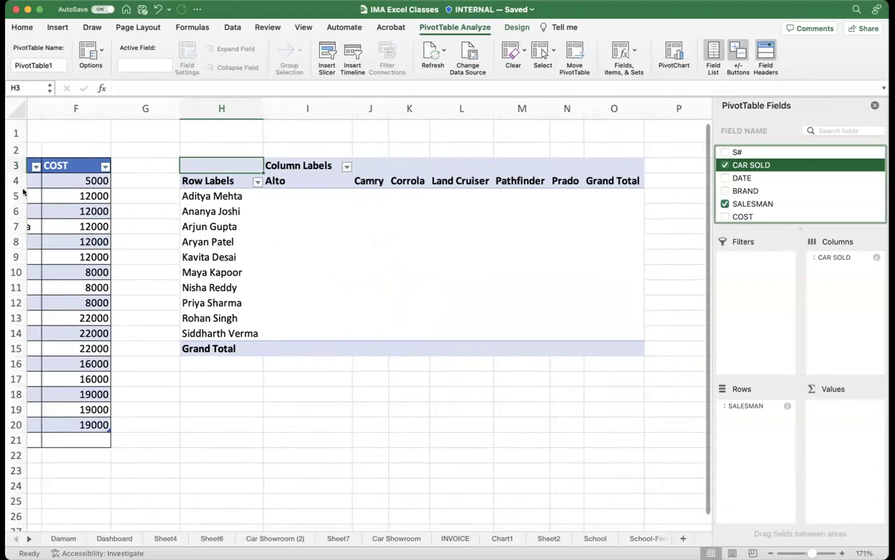
mouse_move(874, 364)
left_mouse_down()
mouse_move(804, 362)
mouse_move(789, 465)
mouse_move(863, 551)
mouse_move(883, 441)
mouse_move(873, 361)
mouse_move(816, 374)
mouse_move(795, 407)
mouse_move(809, 553)
left_mouse_up()
mouse_move(889, 394)
left_mouse_down()
mouse_move(824, 356)
mouse_move(777, 357)
left_mouse_up()
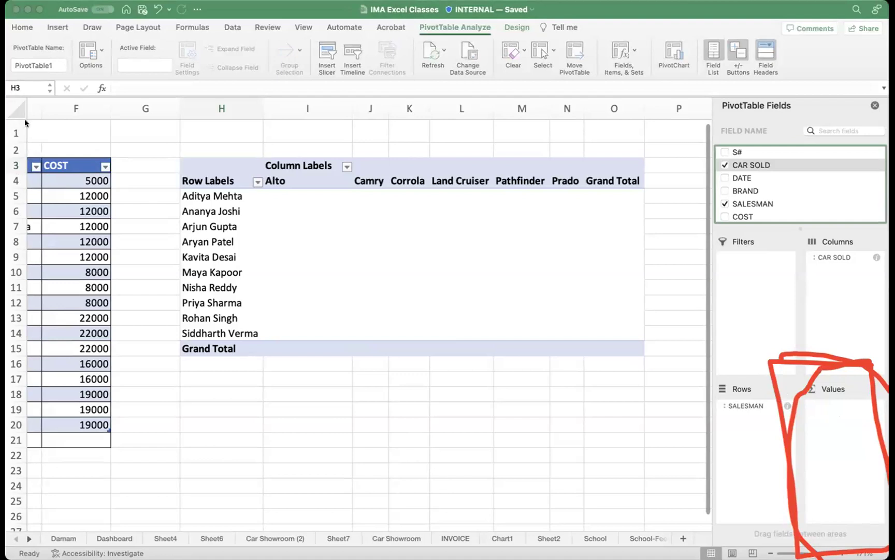
- Add the COST field to the PivotTable's Values area, summarised as Sum of COST
left_click(738, 215)
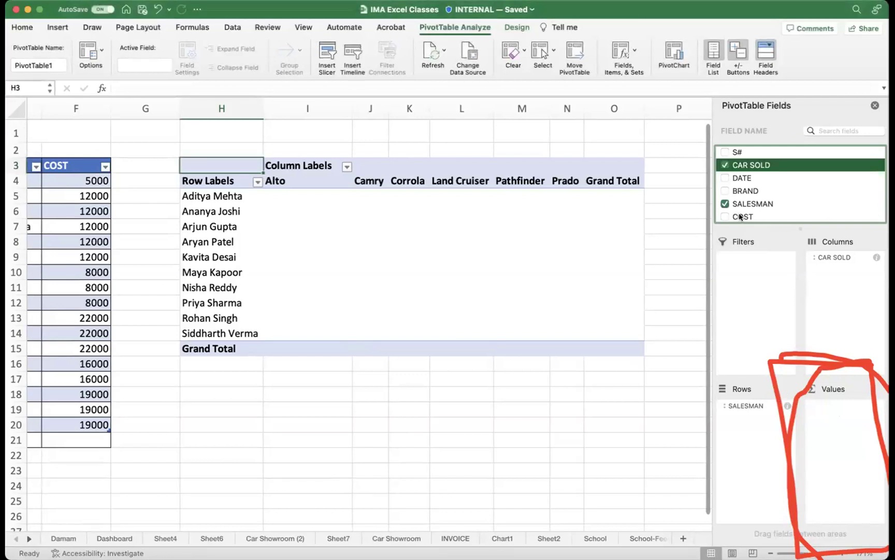
scroll(743, 213, "down", 1)
left_click(739, 215)
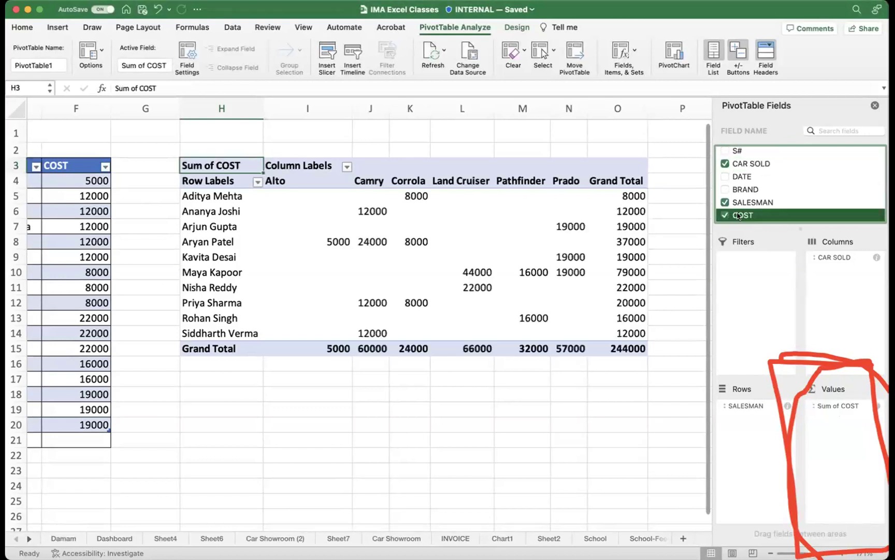
- Examine the PivotTable's sales per car model and grand totals for the salesmen in rows 5 and 6
scroll(738, 216, "down", 1)
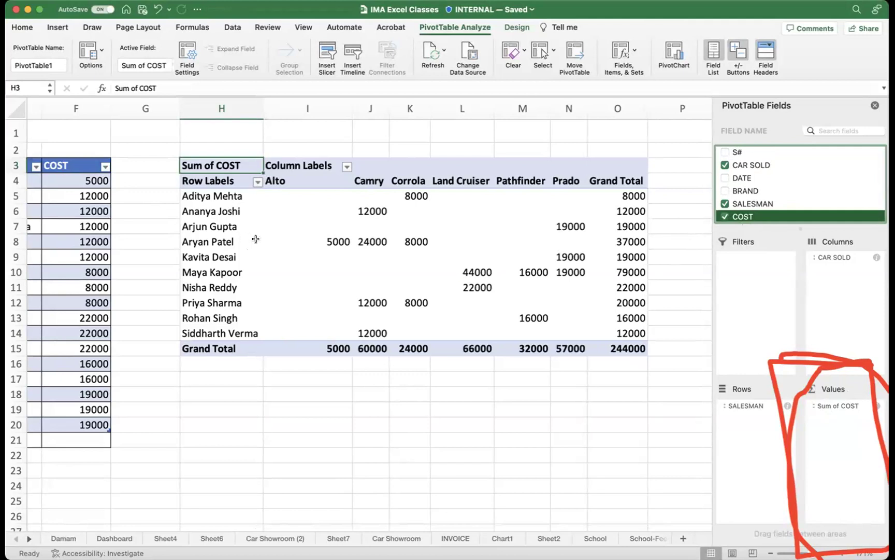
left_click(205, 197)
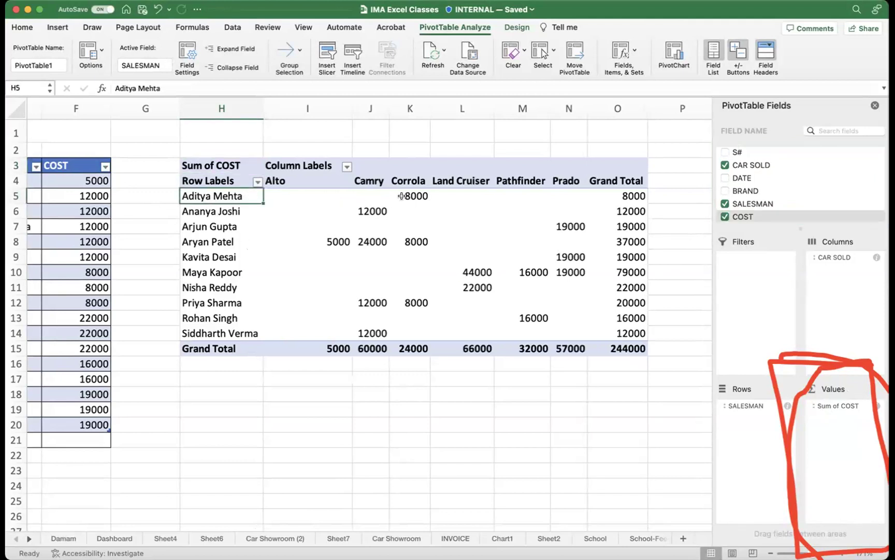
scroll(401, 195, "left", 1)
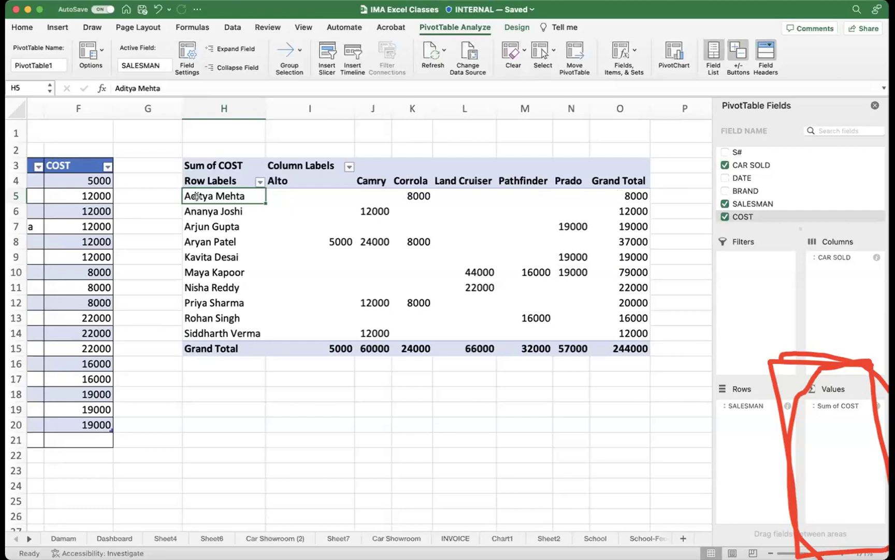
scroll(191, 199, "left", 2)
scroll(235, 199, "right", 3)
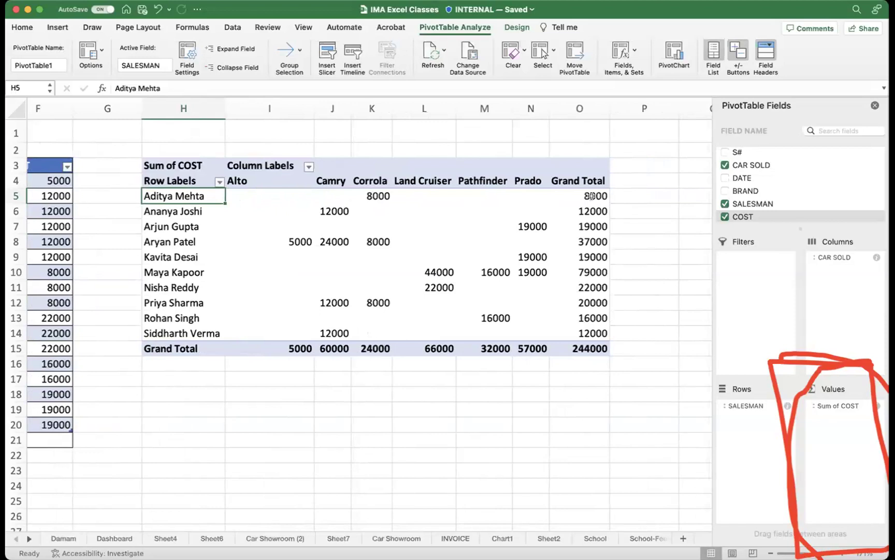
left_click(176, 209)
left_click_drag(183, 212, 578, 208)
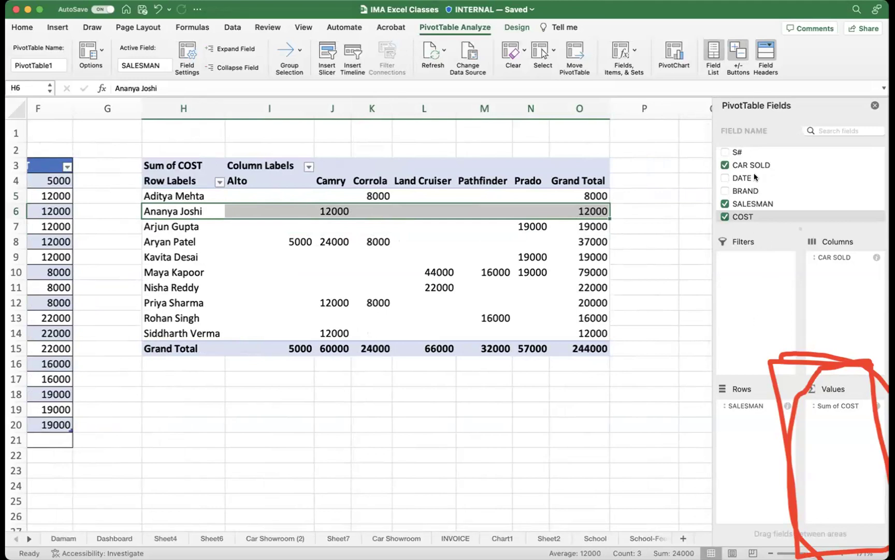
- Add the BRAND field to the PivotTable's Filters area as a report filter
scroll(754, 192, "down", 1)
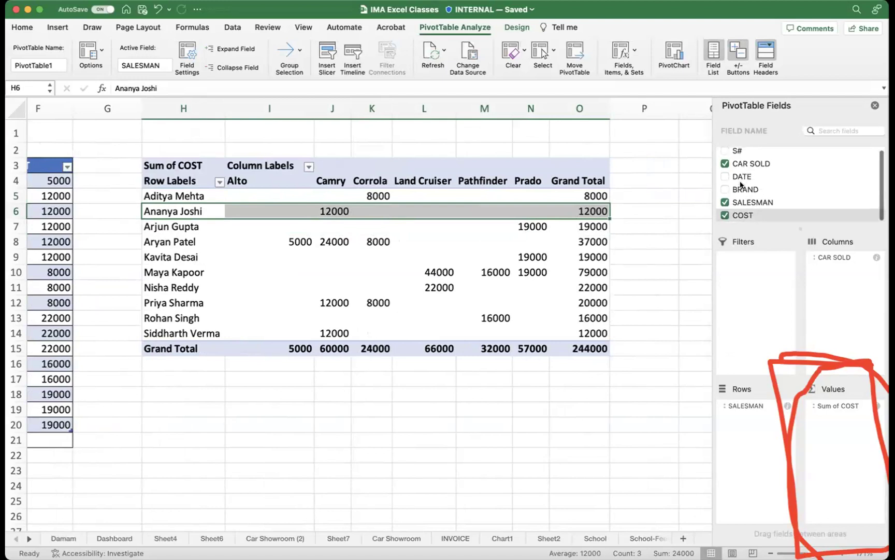
left_click(726, 195)
left_click_drag(743, 192, 747, 279)
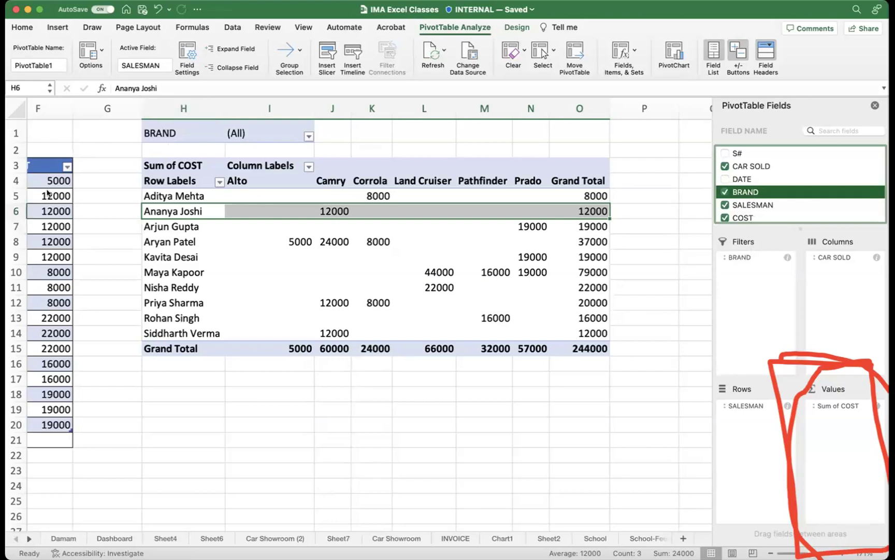
left_click(737, 277)
mouse_move(663, 243)
left_mouse_down()
mouse_move(445, 167)
mouse_move(280, 132)
mouse_move(261, 134)
mouse_move(270, 154)
left_mouse_up()
mouse_move(299, 100)
left_mouse_down()
mouse_move(120, 131)
mouse_move(157, 149)
mouse_move(335, 160)
mouse_move(288, 92)
left_mouse_up()
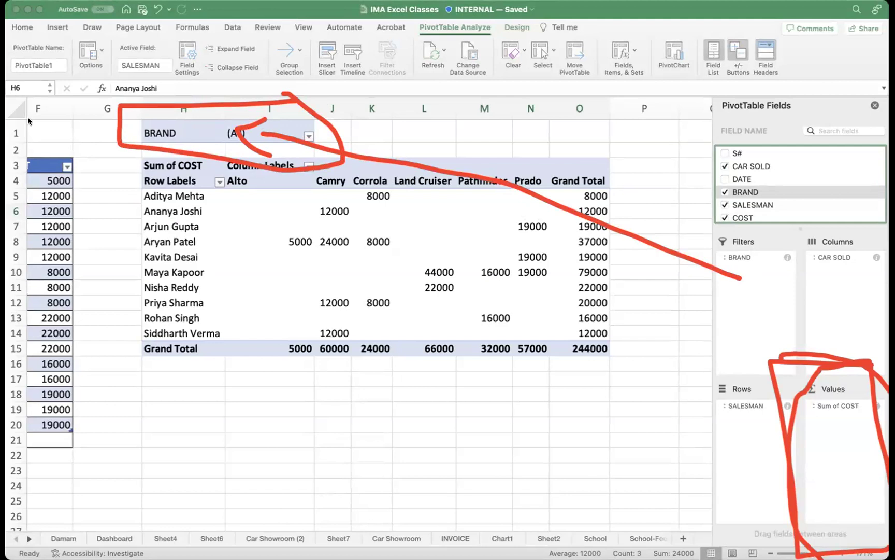
- Clear all brands in the PivotTable's BRAND filter and restrict it to Toyota only
left_click(309, 138)
left_click(309, 138)
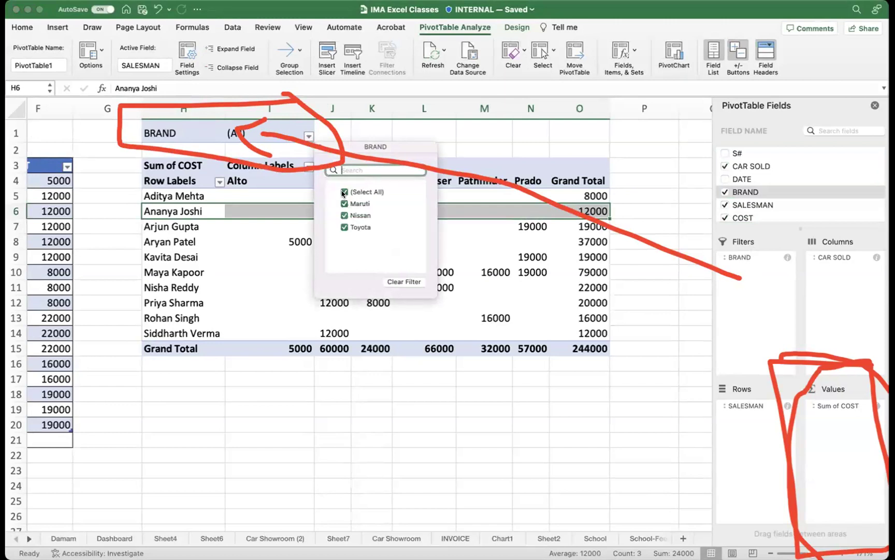
left_click(343, 193)
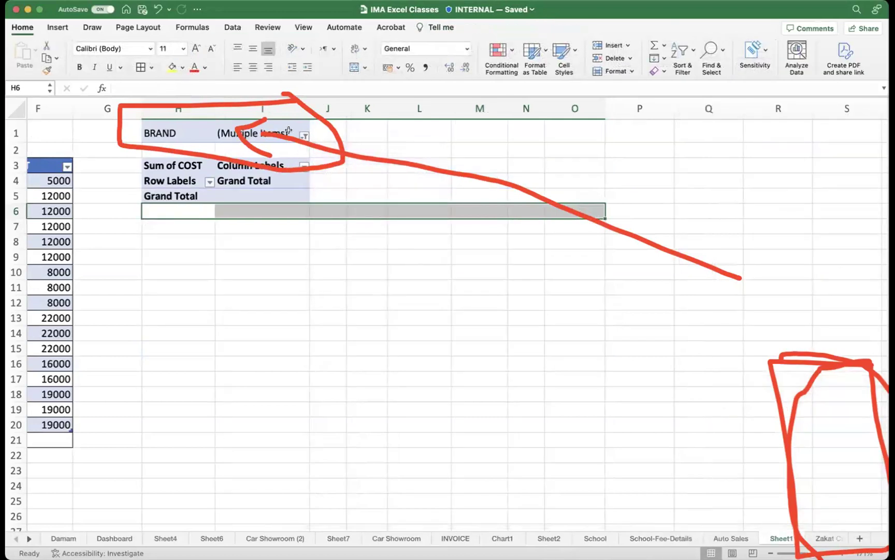
left_click(304, 136)
left_click(335, 226)
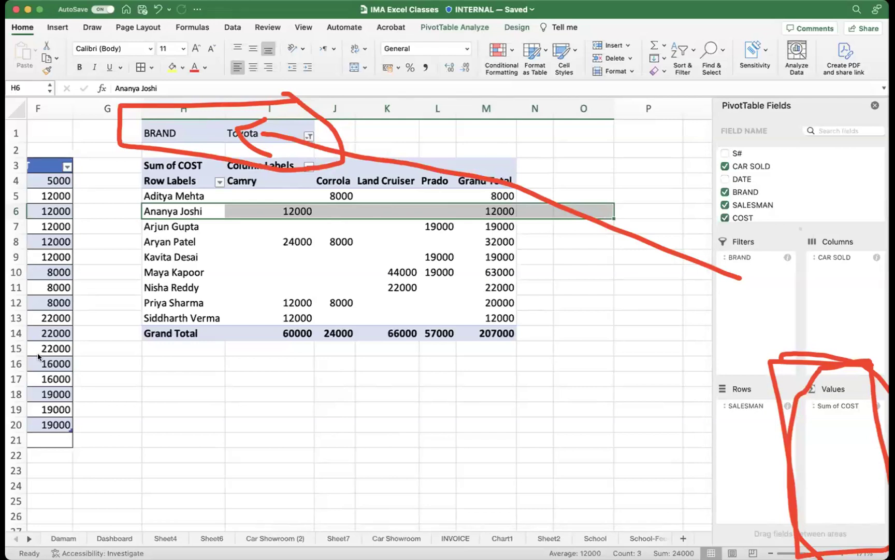
left_click(482, 407)
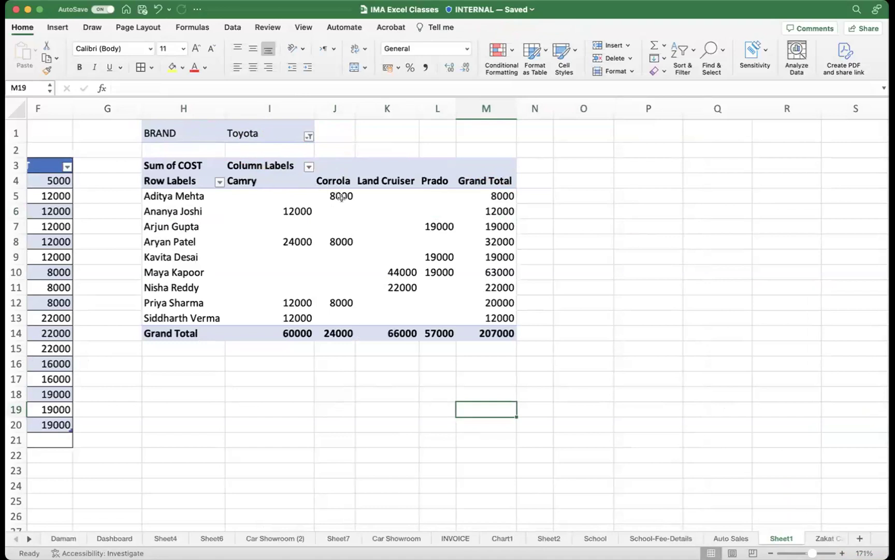
- Switch the PivotTable's BRAND filter from Toyota to Nissan only
left_click(309, 136)
left_click(346, 227)
left_click(346, 215)
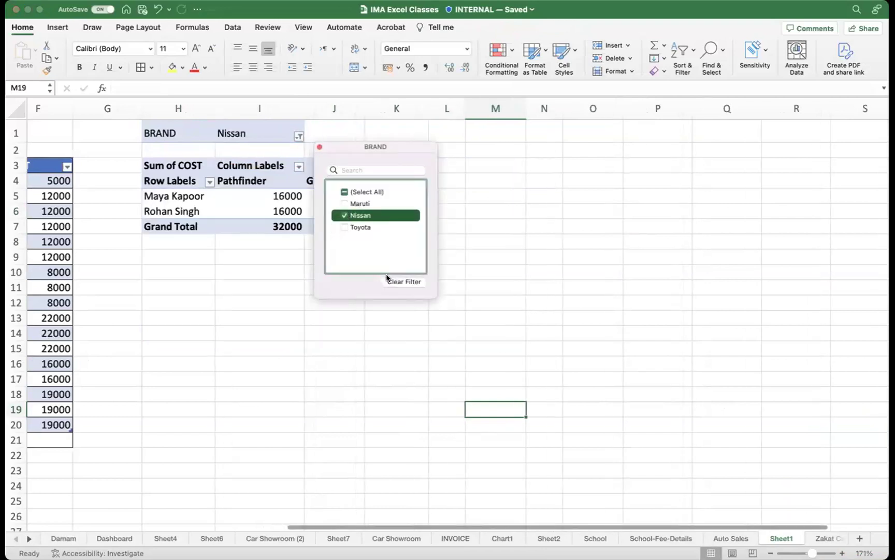
left_click(458, 329)
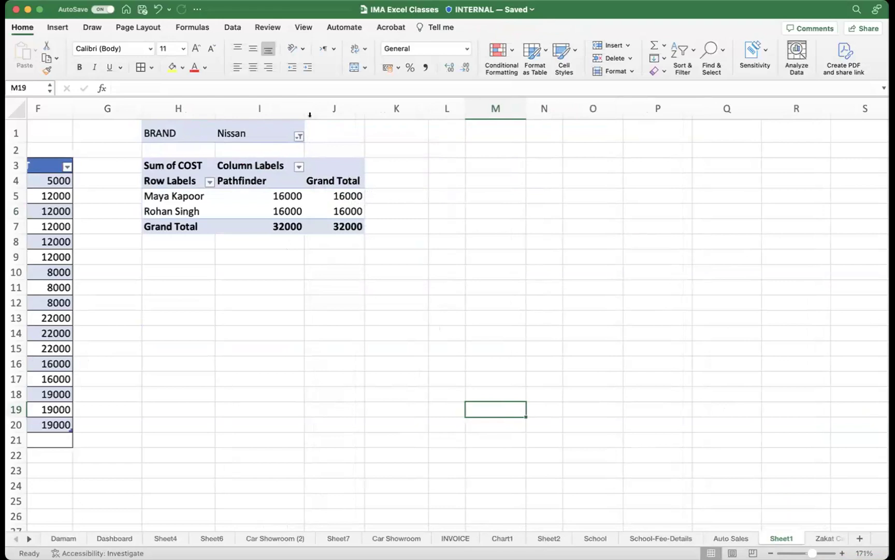
- Reset the PivotTable's BRAND filter to include all brands
left_click(299, 137)
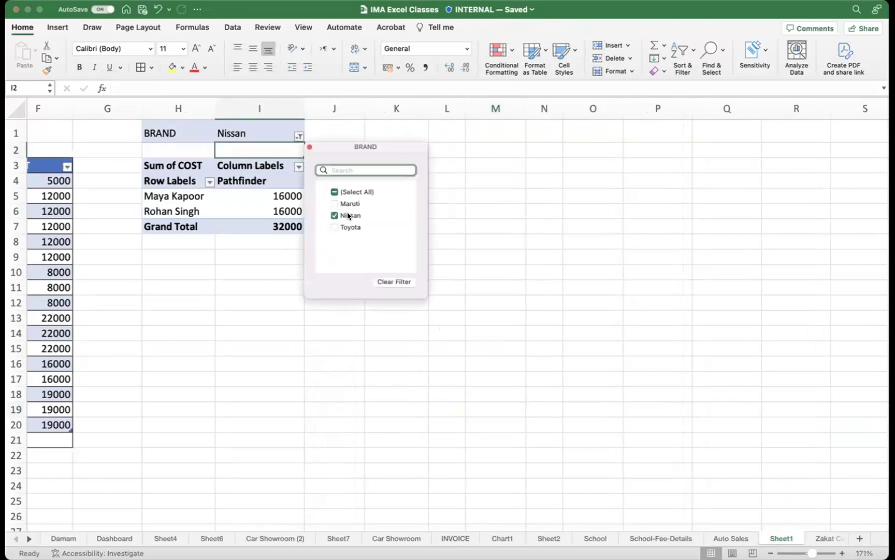
left_click(364, 326)
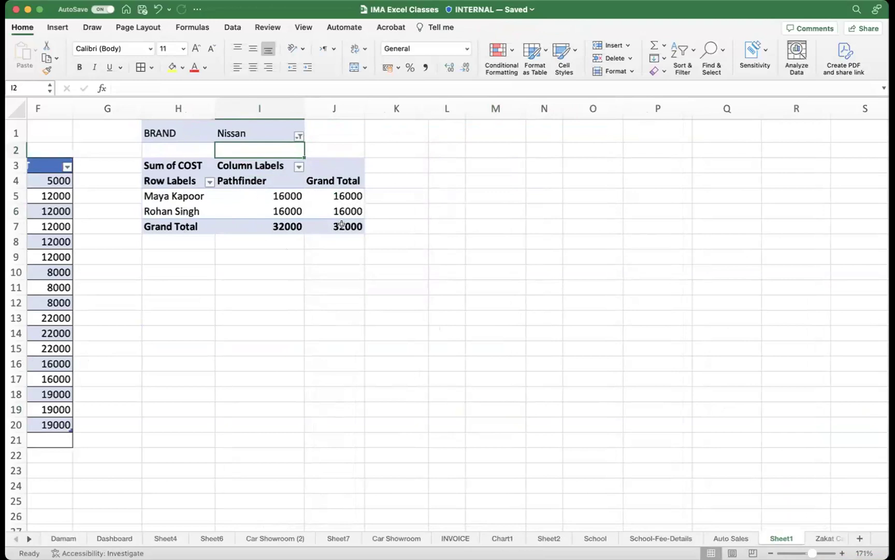
left_click(298, 135)
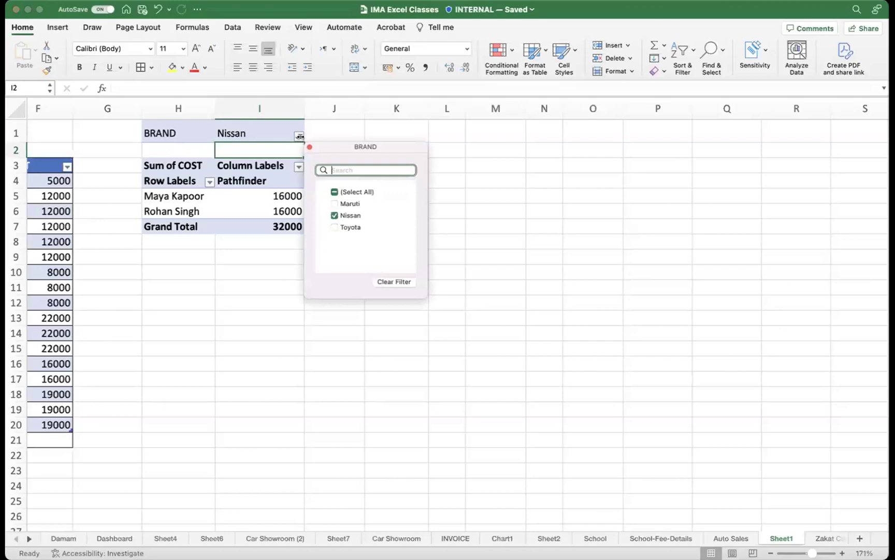
left_click(334, 193)
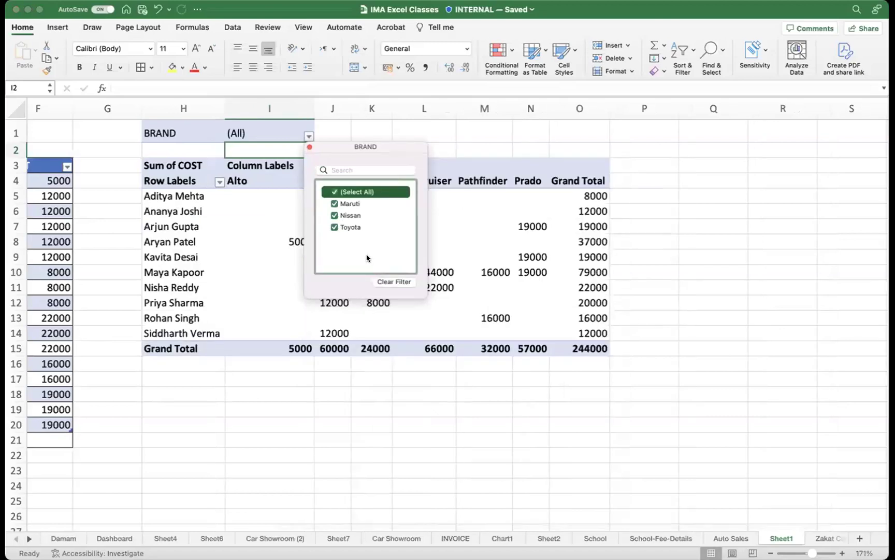
left_click(309, 149)
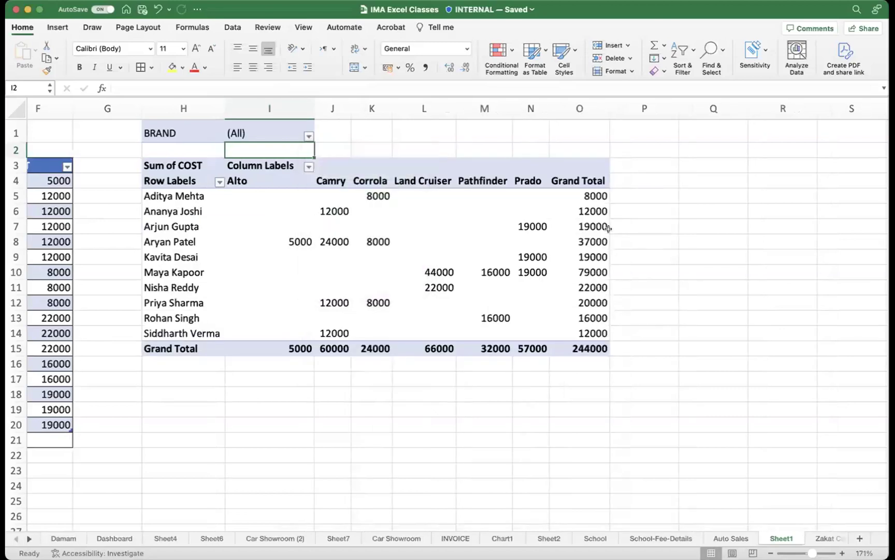
- Summarise the PivotTable's COST values by Count in the field settings
left_click(168, 175)
left_click(174, 226)
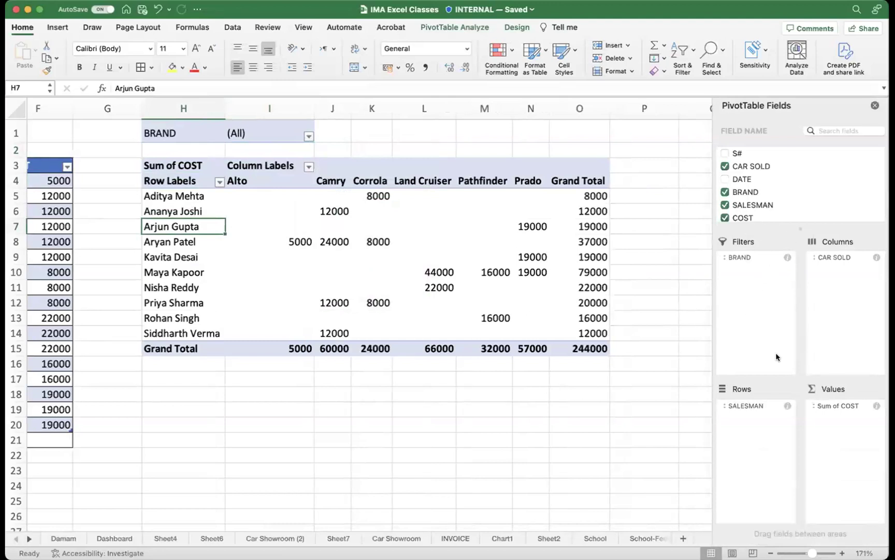
mouse_move(851, 407)
left_mouse_down()
mouse_move(851, 399)
mouse_move(834, 408)
mouse_move(843, 408)
left_mouse_up()
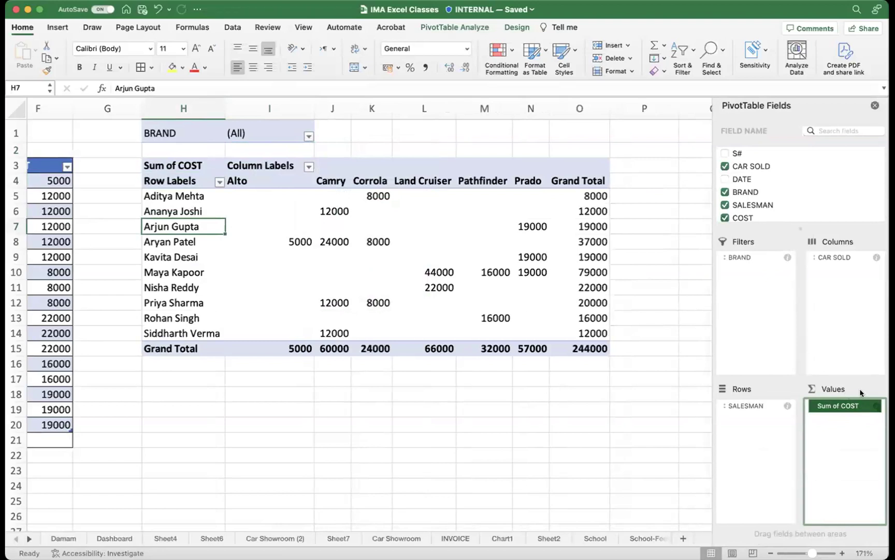
left_click(817, 406)
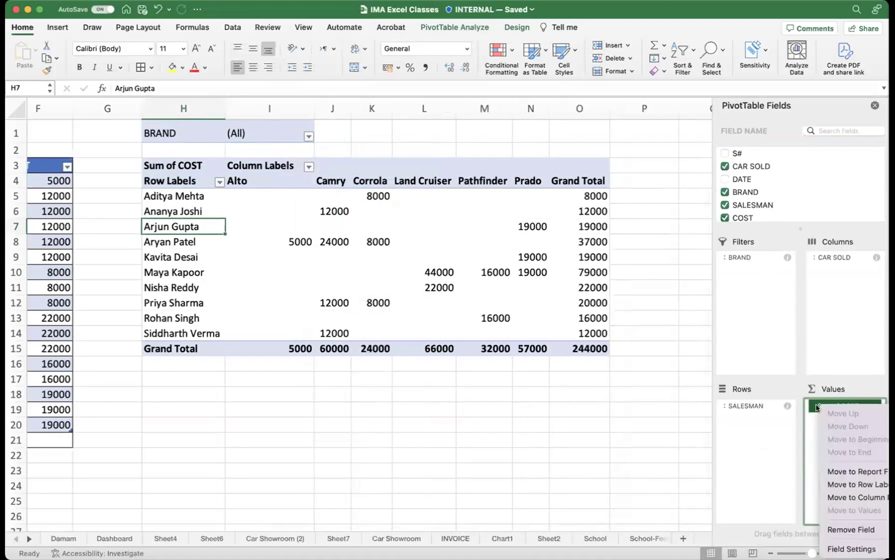
left_click(852, 548)
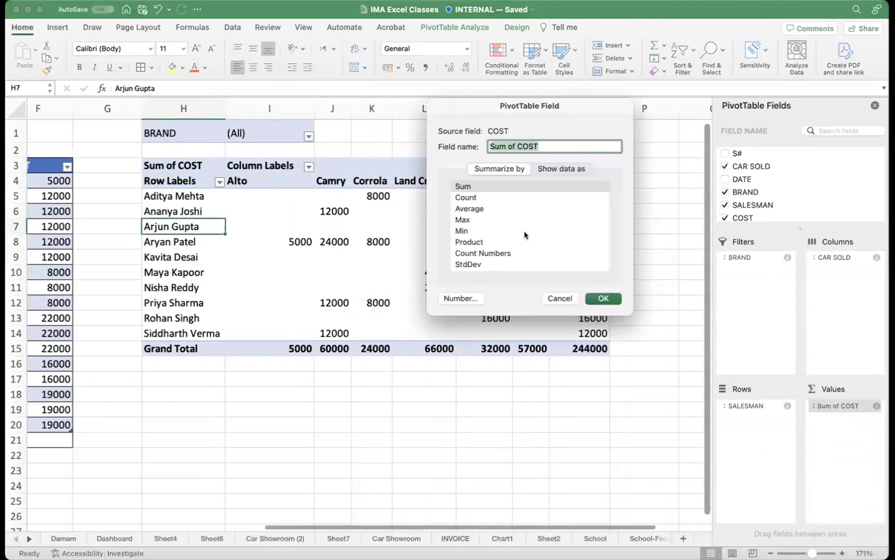
left_click(468, 198)
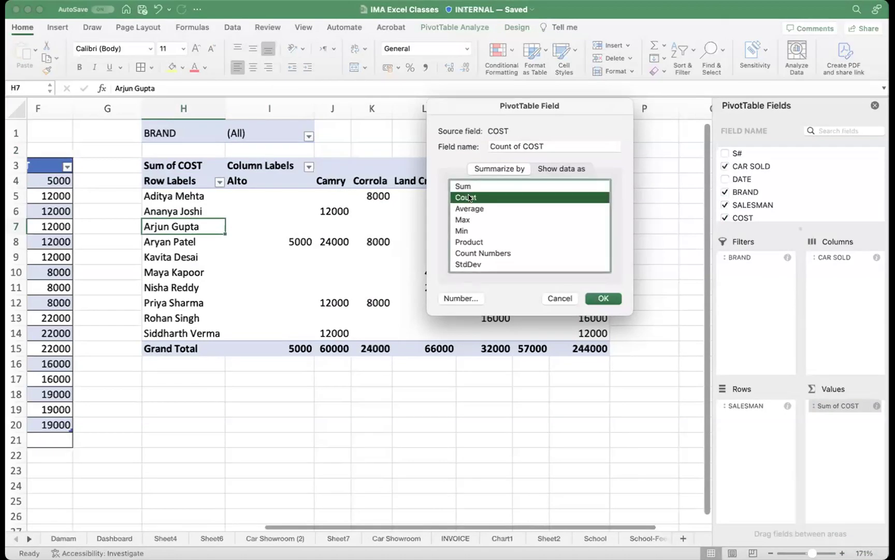
left_click(600, 298)
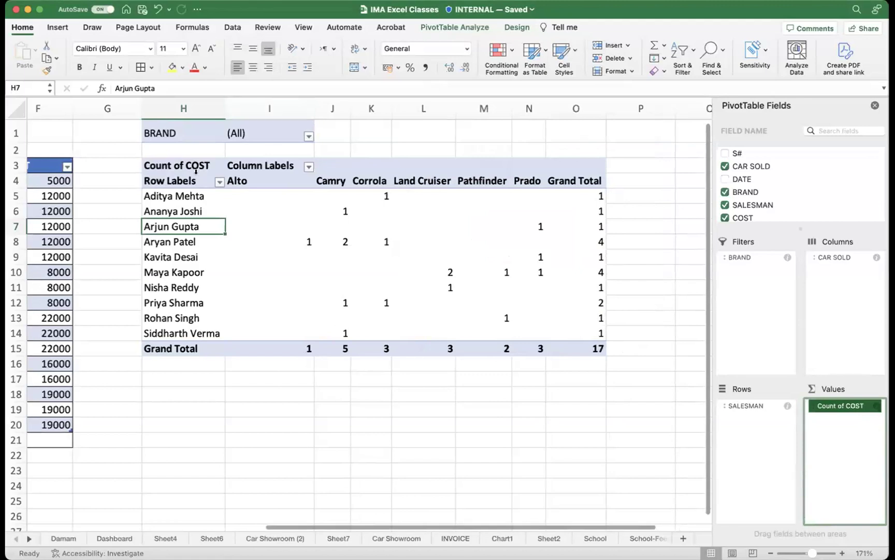
- Centre the PivotTable's car model headings, counts and grand totals in I4:O15 horizontally and middle-align them vertically
left_click_drag(261, 181, 565, 346)
left_click(253, 67)
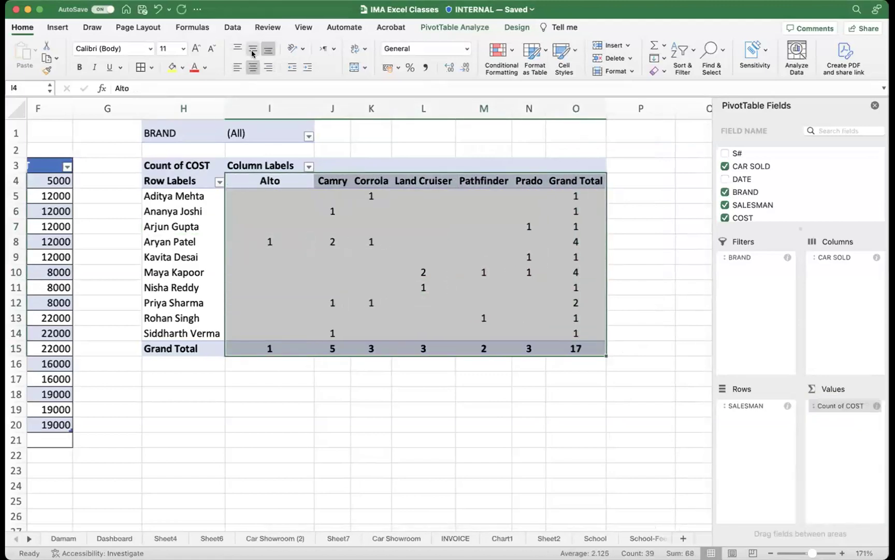
left_click(253, 50)
left_click(565, 435)
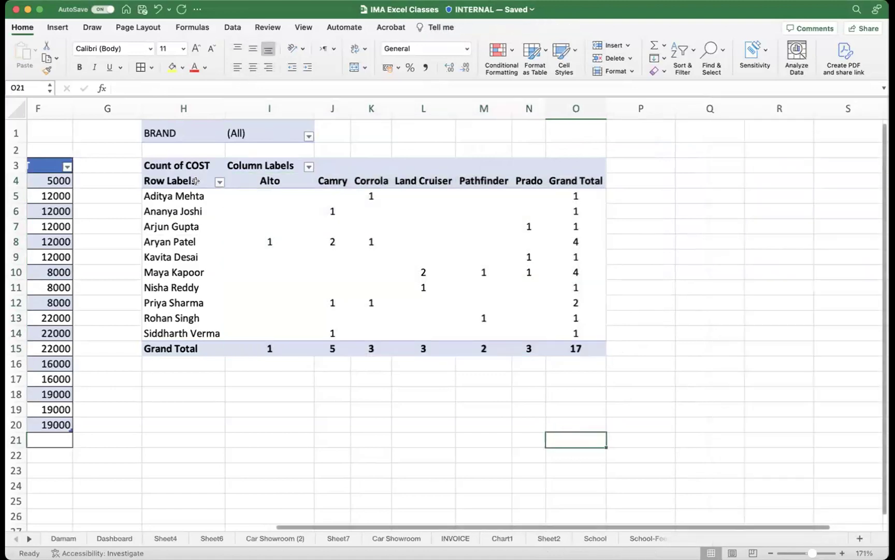
- Apply all borders to the PivotTable range H4:O15, from the row labels heading through the grand totals
left_click_drag(164, 164, 370, 236)
left_click_drag(171, 181, 282, 210)
left_click_drag(425, 228, 604, 353)
left_click(140, 67)
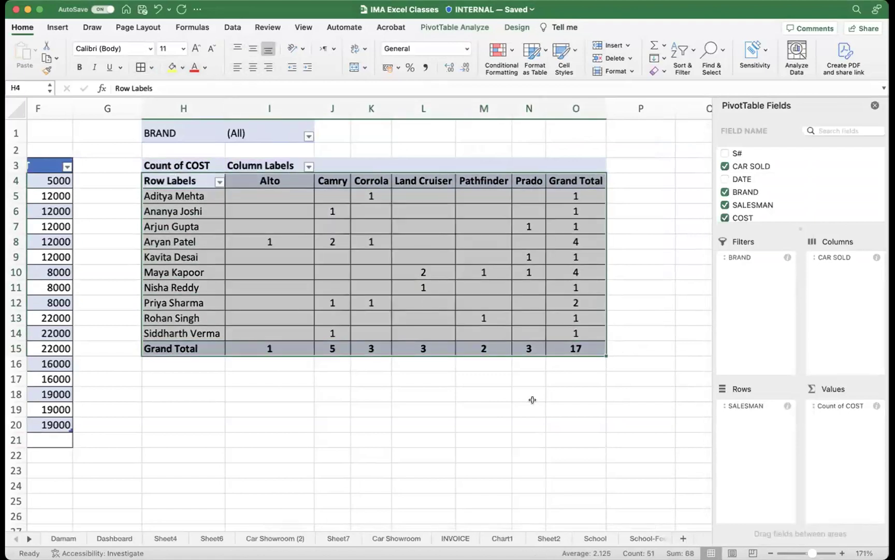
left_click(525, 405)
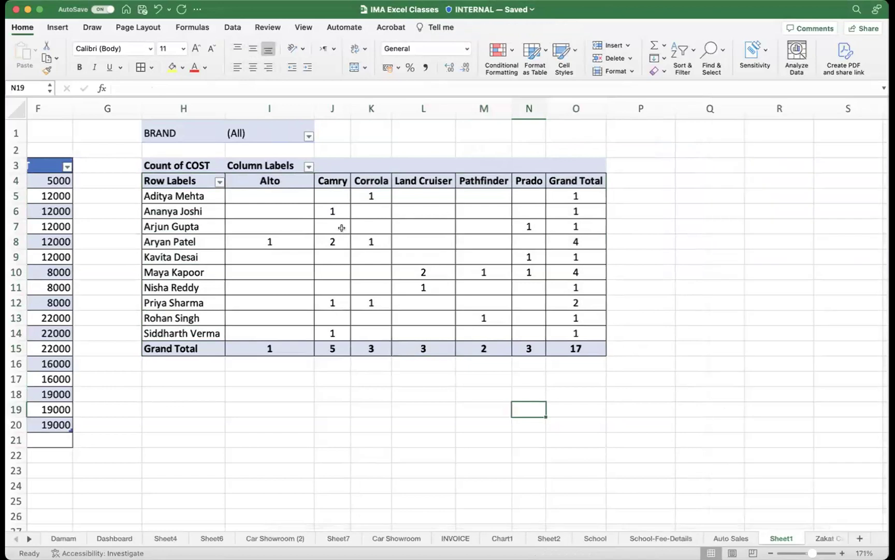
- Examine how many cars of each model the salesmen in rows 5, 10 and 14 sold
left_click(339, 227)
left_click(197, 195)
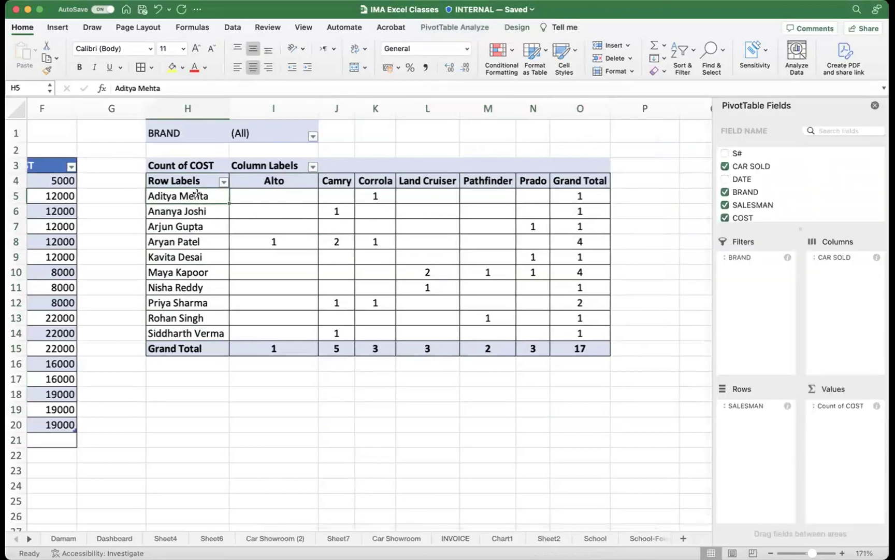
left_click(380, 194)
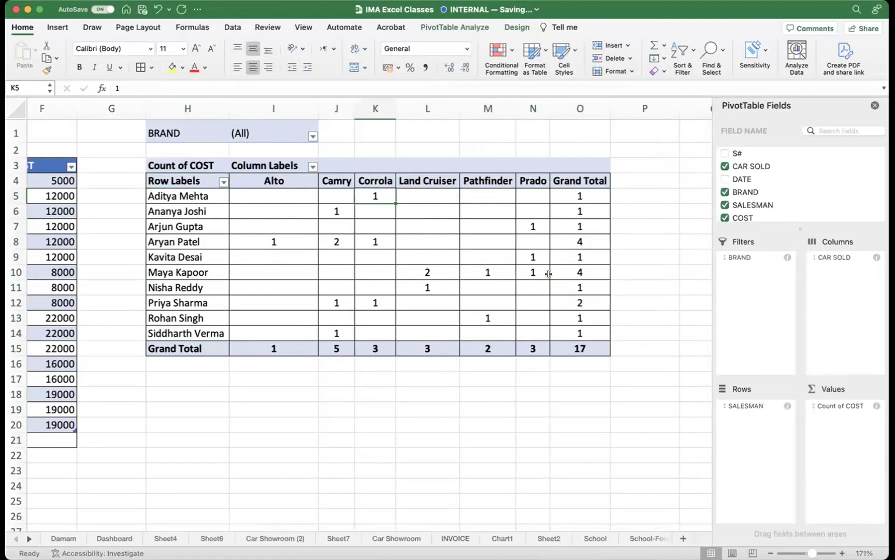
left_click(439, 272)
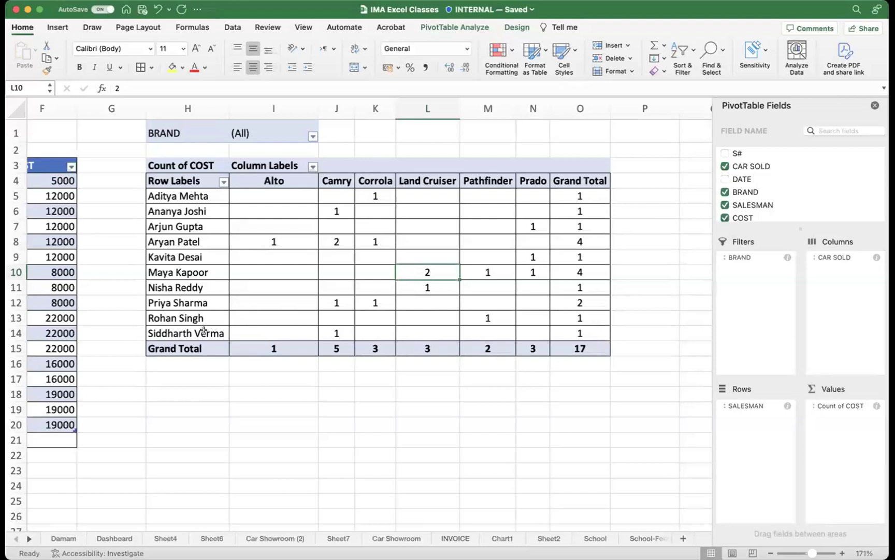
left_click(336, 332)
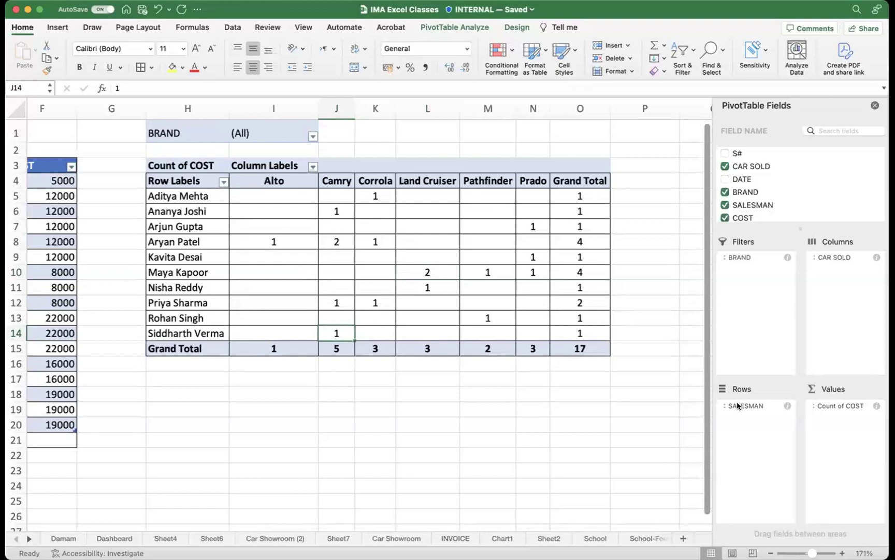
- Replace the SALESMAN field with BRAND in the PivotTable's Rows area, taking BRAND out of the report filter
left_click_drag(738, 405, 762, 409)
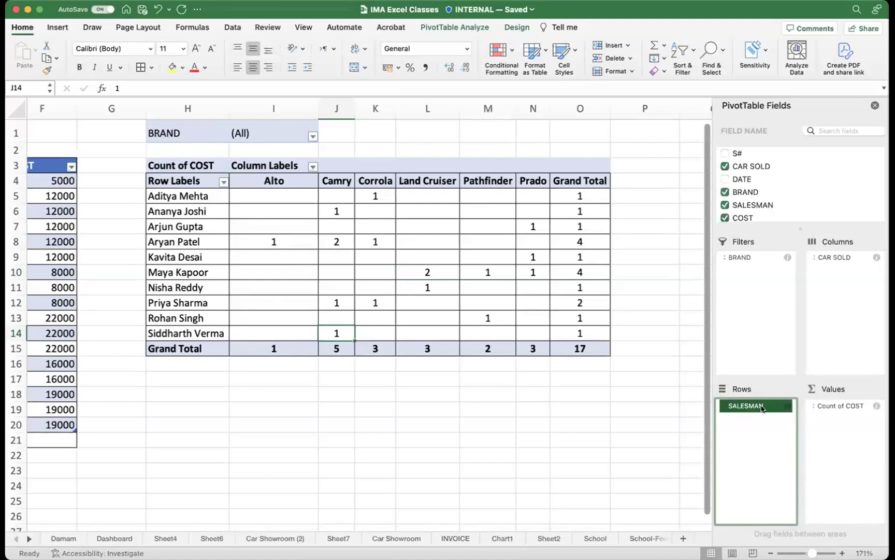
left_click_drag(761, 409, 764, 194)
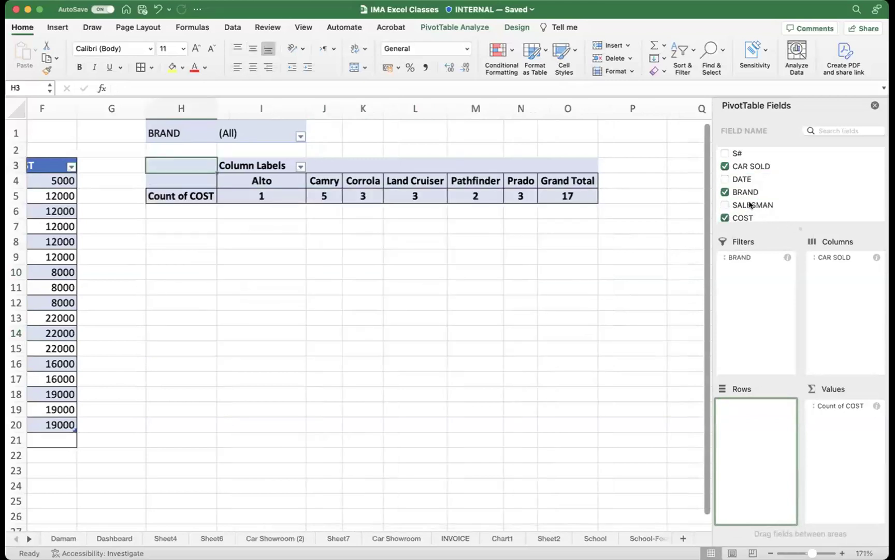
left_click_drag(743, 192, 750, 430)
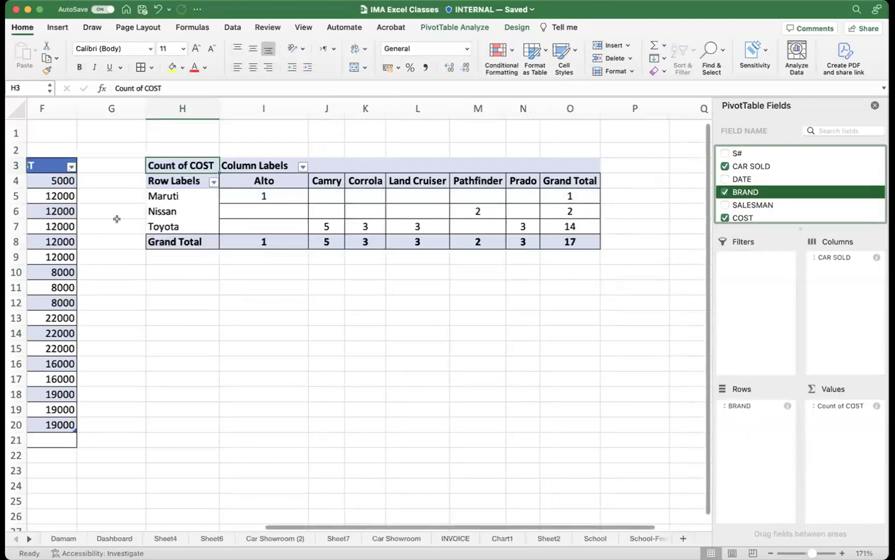
- Examine the PivotTable's sales counts per car model for the Maruti, Nissan and Toyota rows
left_click(170, 195)
left_click(253, 196)
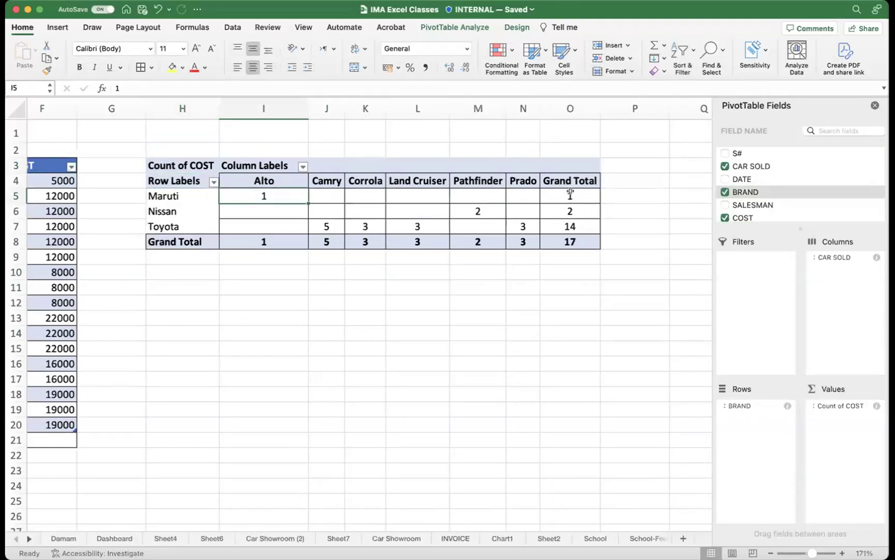
left_click(154, 210)
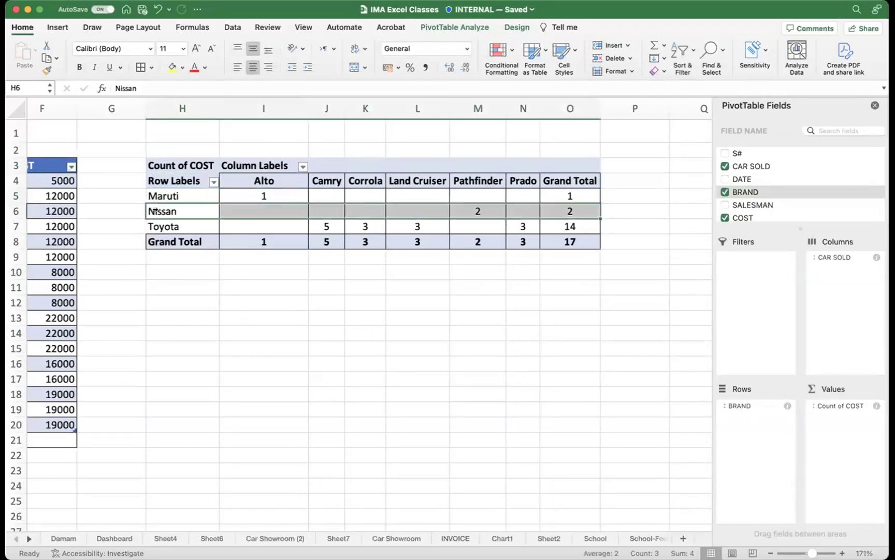
left_click(478, 210)
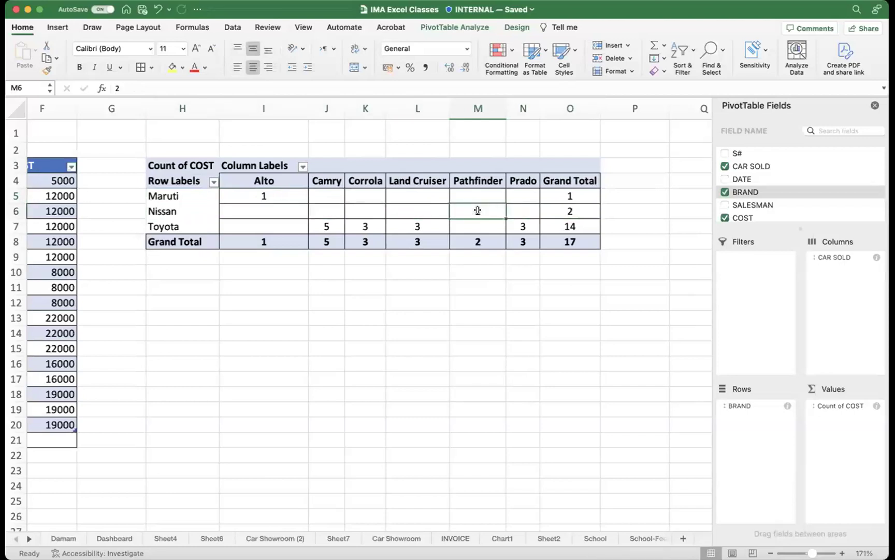
left_click(178, 224)
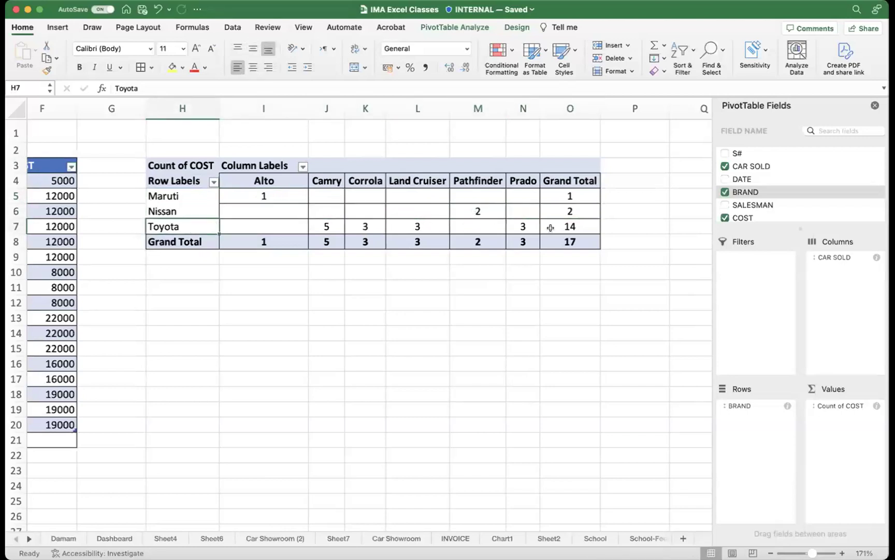
- Replace the CAR SOLD field with COST in the PivotTable's Columns area
scroll(757, 197, "down", 2)
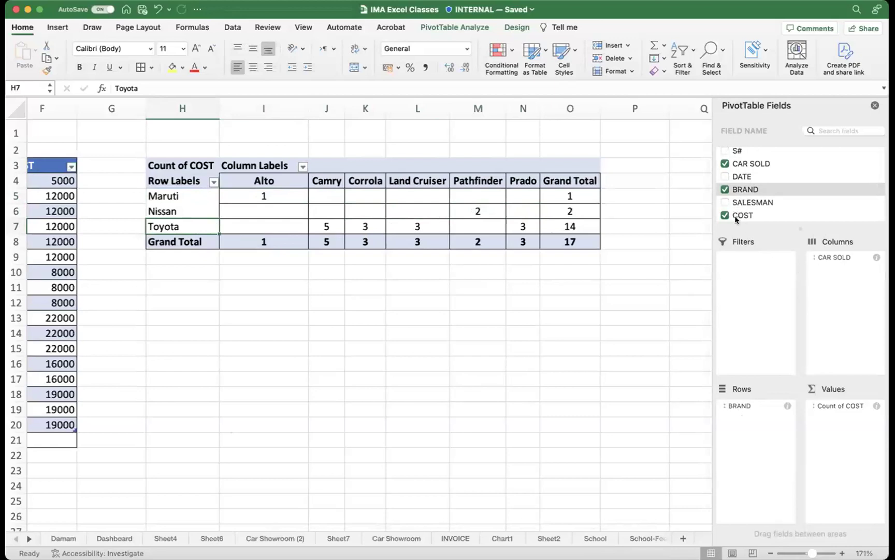
left_click_drag(838, 258, 805, 198)
left_click_drag(742, 216, 825, 299)
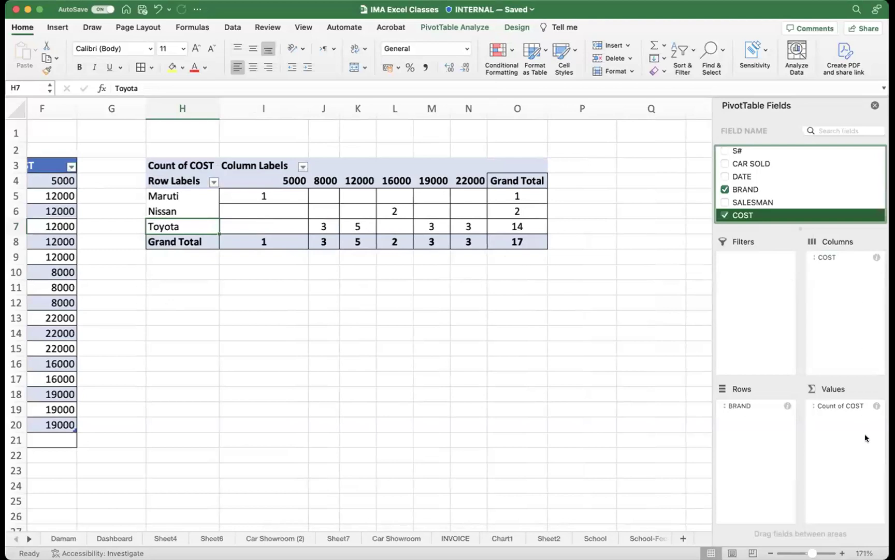
- Set the PivotTable's COST value field to summarise by Sum
left_click(861, 405)
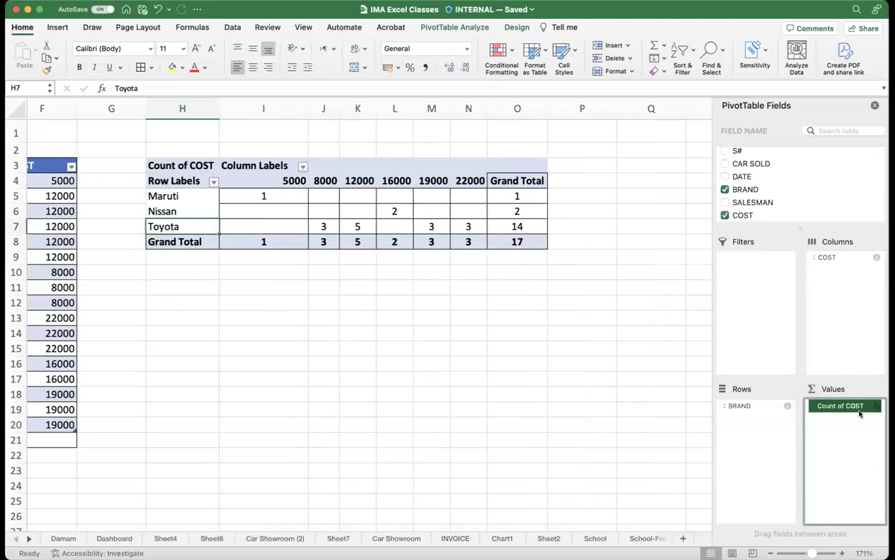
right_click(844, 408)
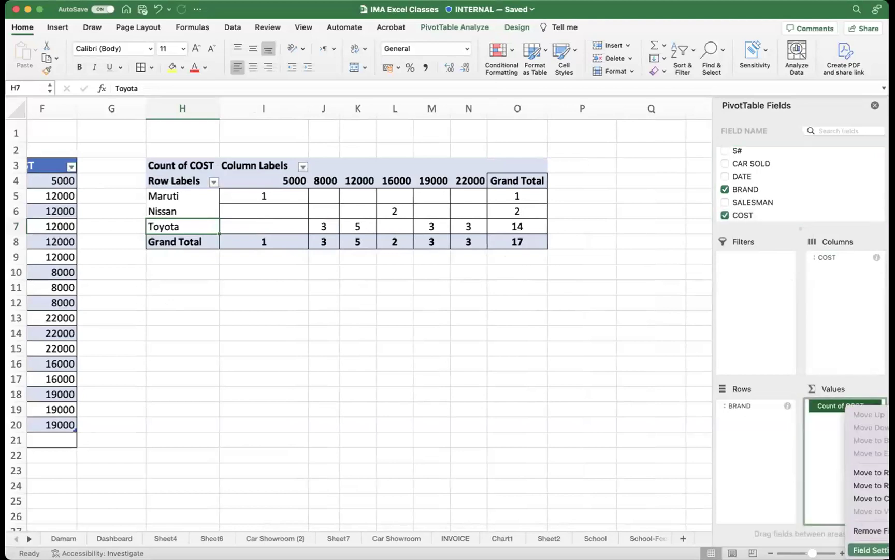
left_click(870, 549)
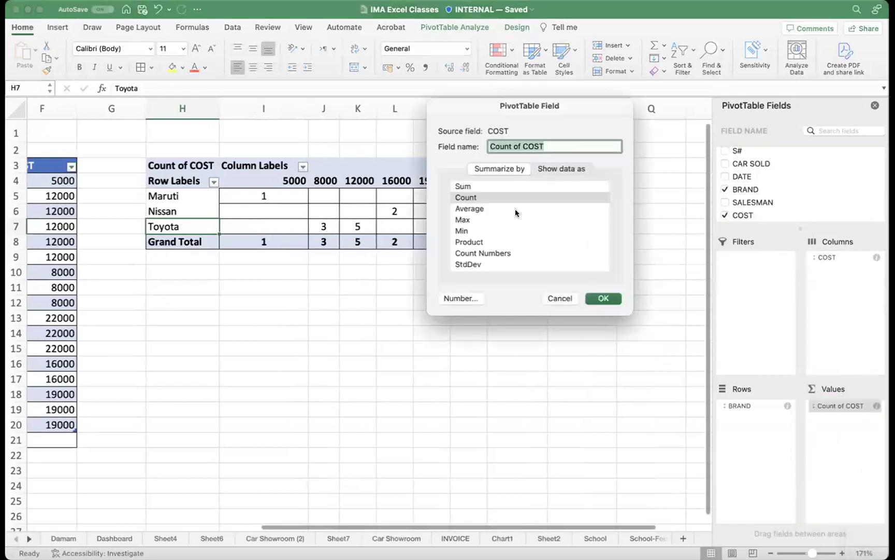
left_click(476, 188)
left_click(604, 298)
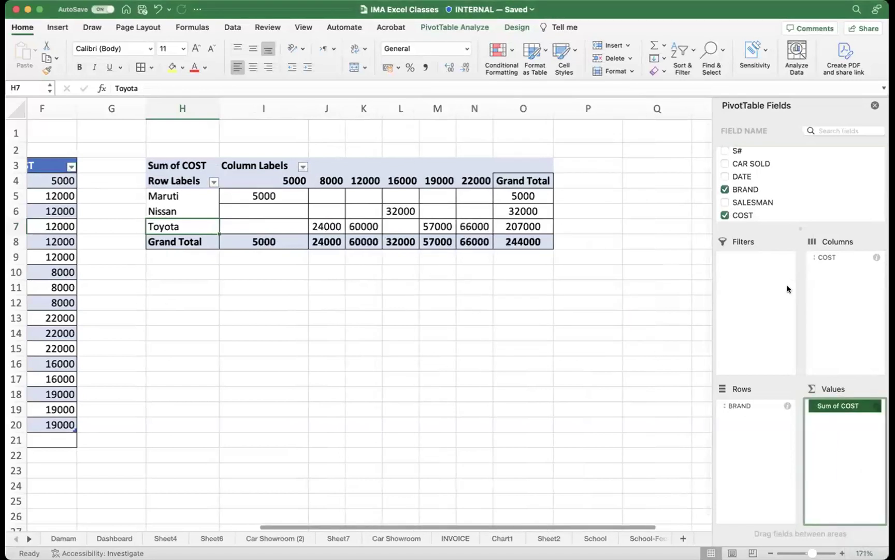
- Replace the COST field with DATE in the PivotTable's Columns area
left_click(838, 280)
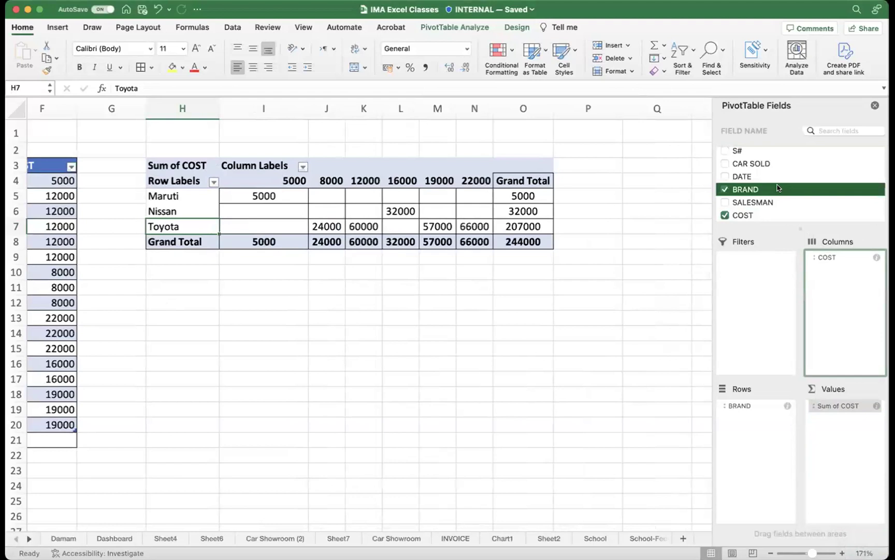
key("Delete")
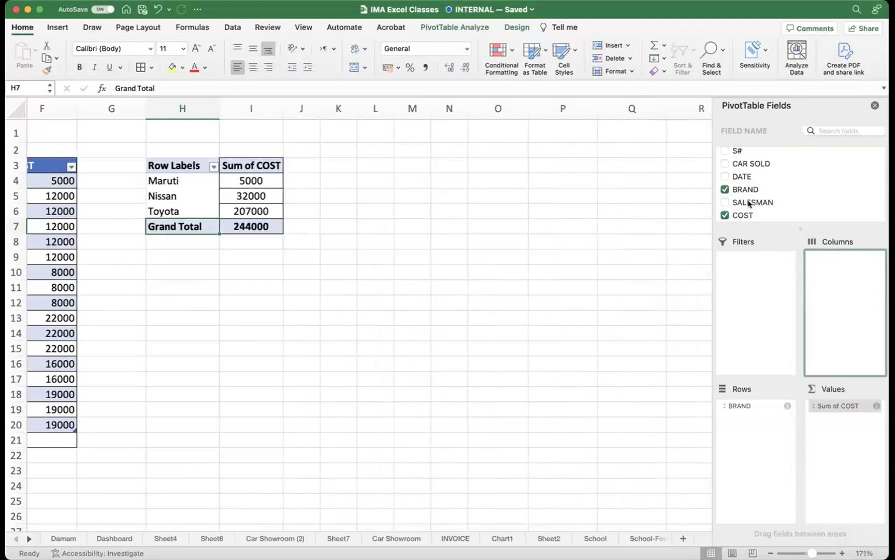
left_click(751, 166)
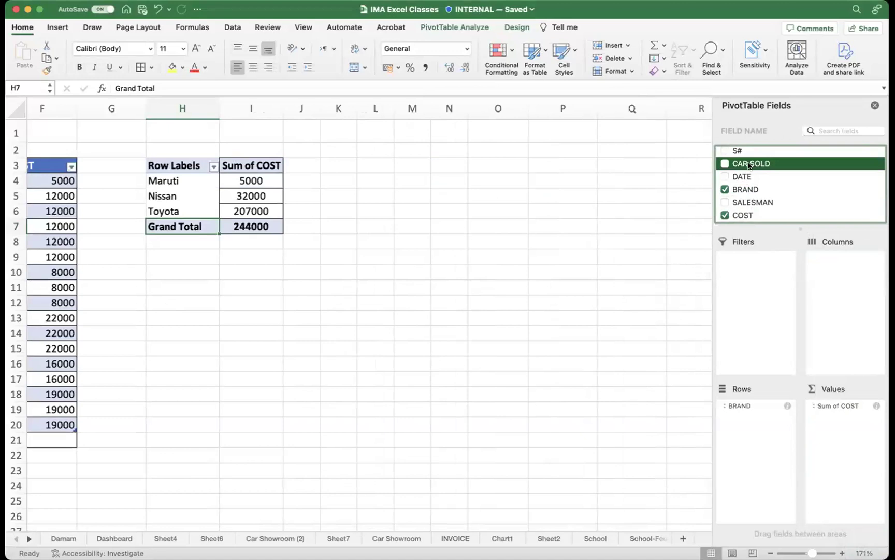
left_click_drag(750, 165, 836, 294)
scroll(456, 318, "right", 5)
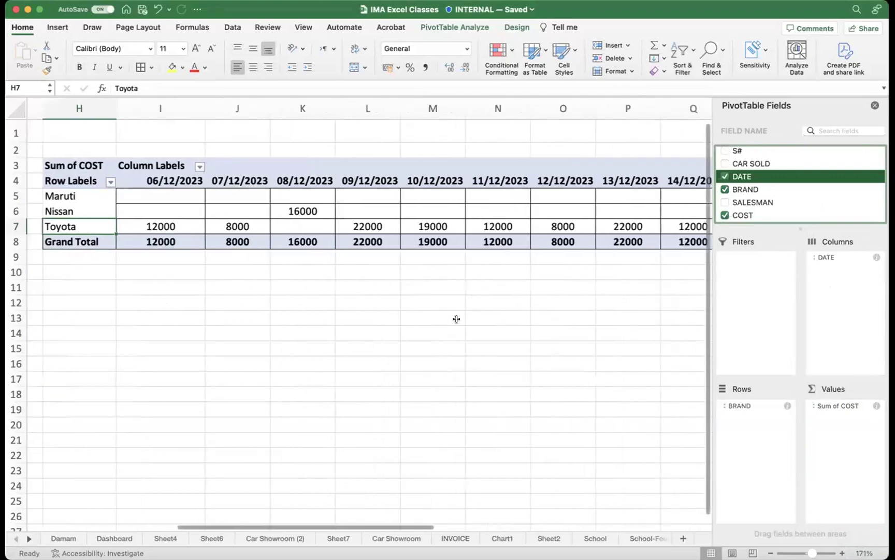
- Examine the PivotTable's cost sums per brand across all the sale dates, including the grand totals
scroll(458, 317, "left", 10)
scroll(502, 312, "right", 3)
scroll(503, 312, "right", 5)
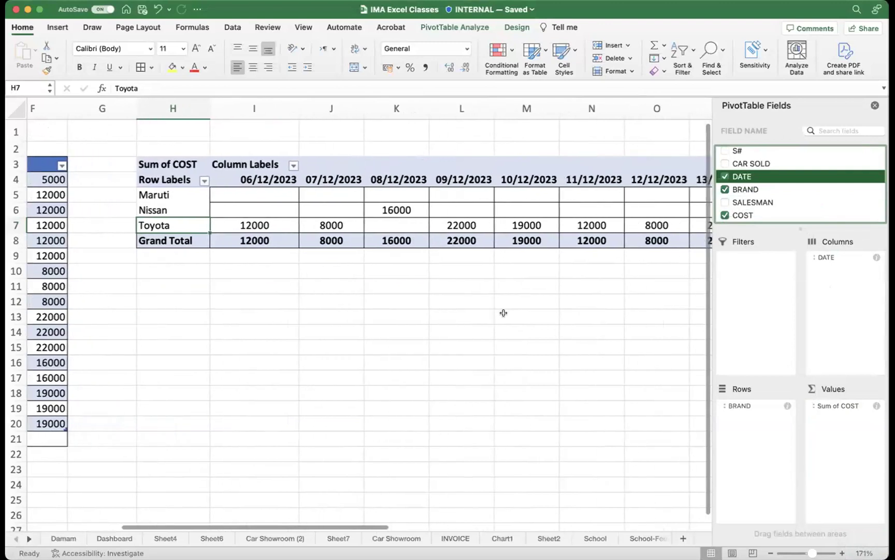
left_click(223, 186)
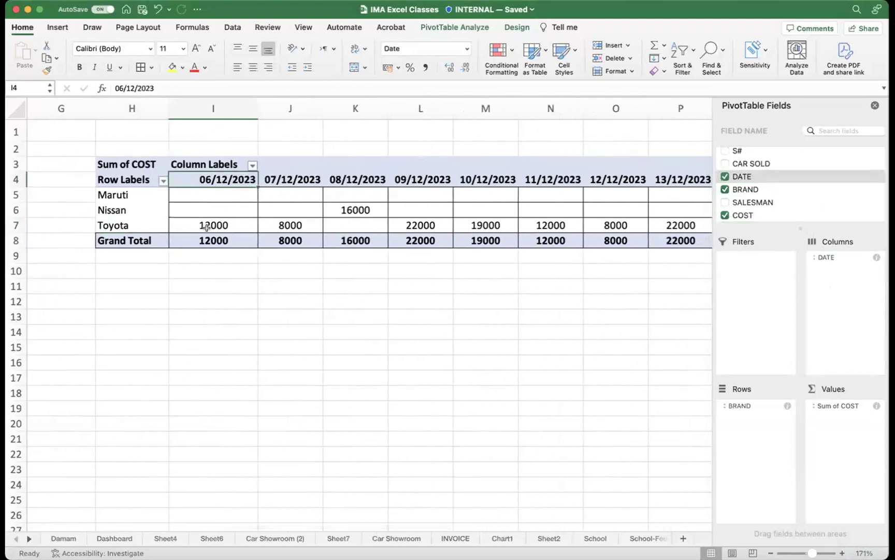
left_click(354, 178)
left_click(360, 211)
scroll(360, 211, "right", 15)
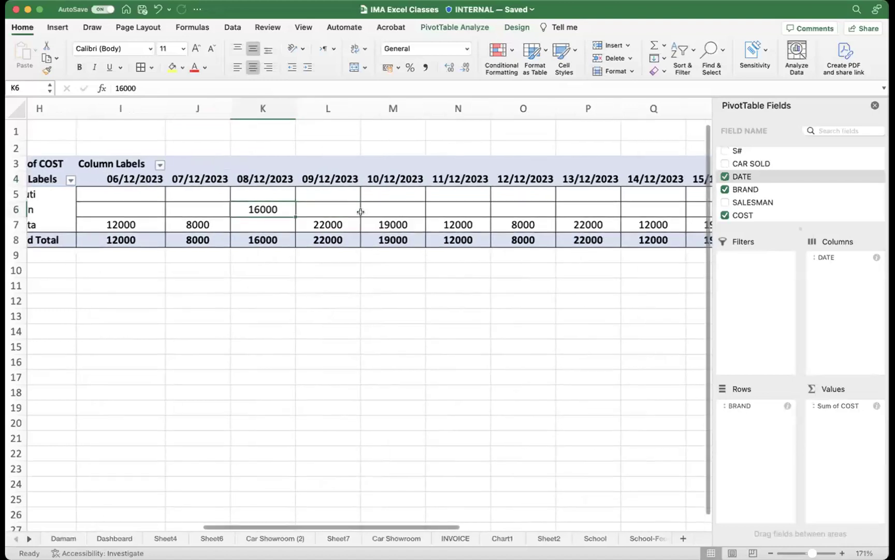
scroll(360, 211, "right", 3)
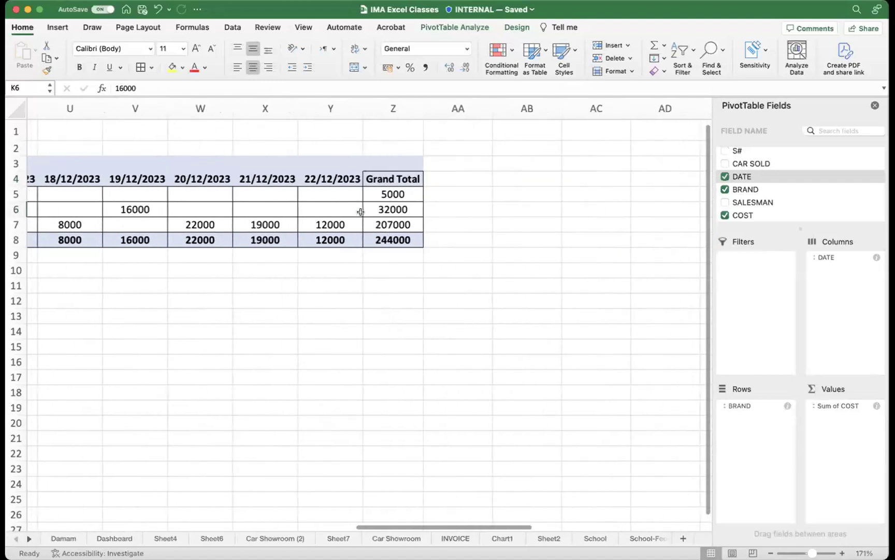
scroll(360, 211, "left", 4)
scroll(361, 211, "left", 4)
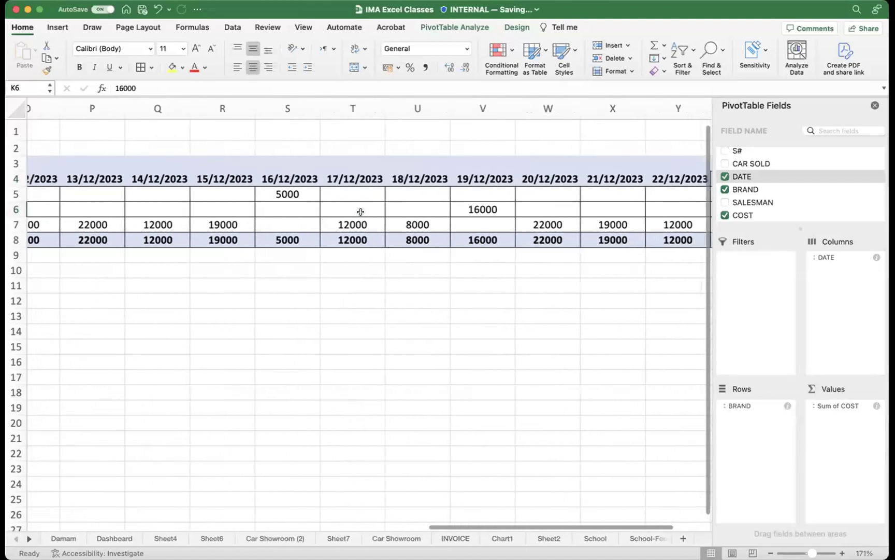
- Replace the DATE field with SALESMAN in the PivotTable's Columns area
left_click_drag(835, 258, 821, 280)
scroll(398, 306, "left", 4)
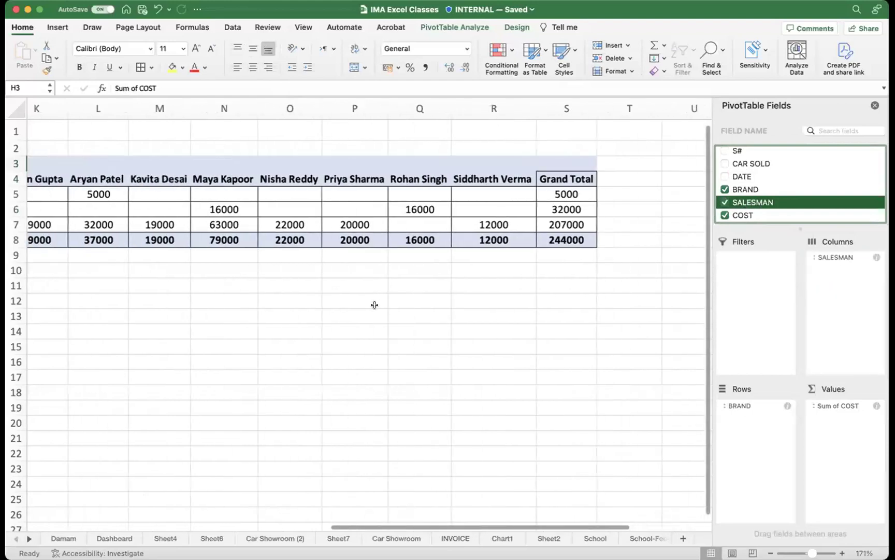
scroll(374, 304, "left", 3)
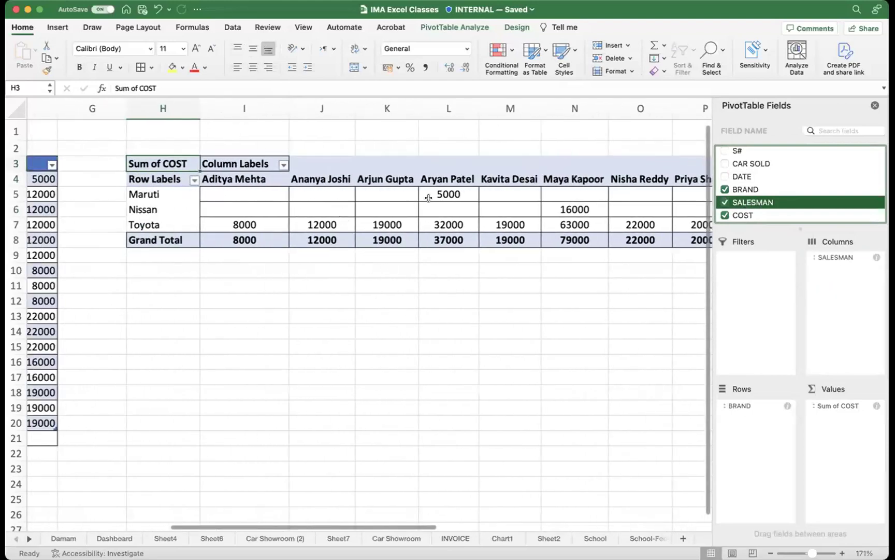
- Rearrange the PivotTable so that SALESMAN is in the Rows area and BRAND is in the Columns area
left_click(837, 258)
left_click_drag(836, 255, 754, 447)
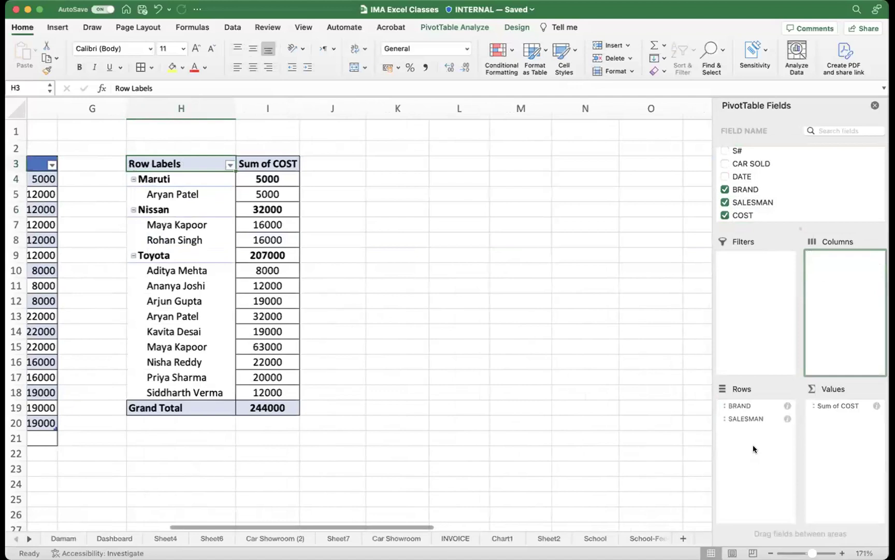
left_click_drag(740, 405, 842, 310)
scroll(406, 301, "left", 2)
scroll(406, 301, "left", 1)
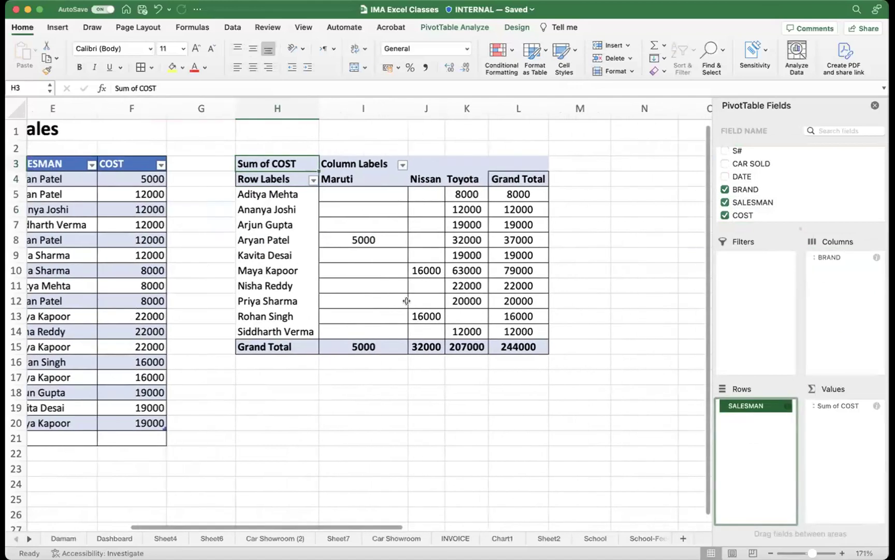
- Examine the salesmen's cost figures in the Maruti, Nissan and Toyota columns of the PivotTable
left_click_drag(364, 179, 394, 343)
left_click(426, 179)
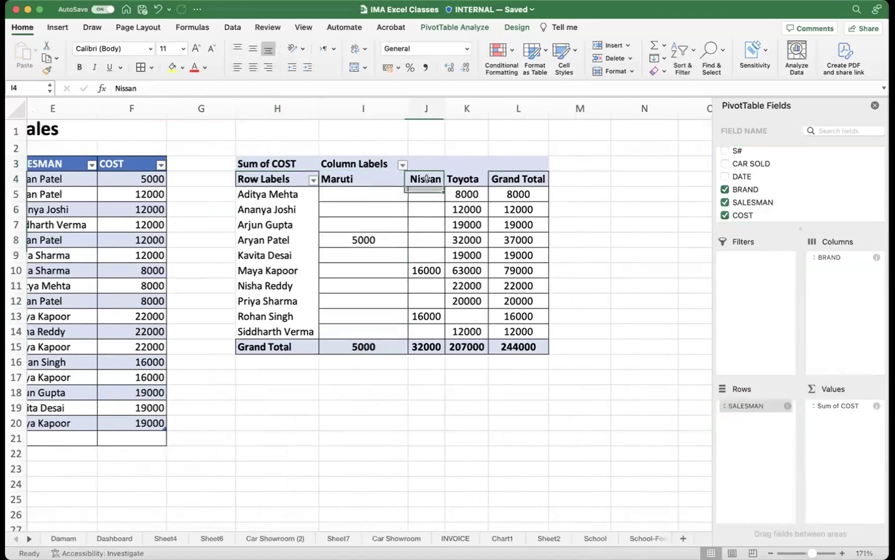
left_click_drag(426, 179, 426, 346)
left_click(463, 178)
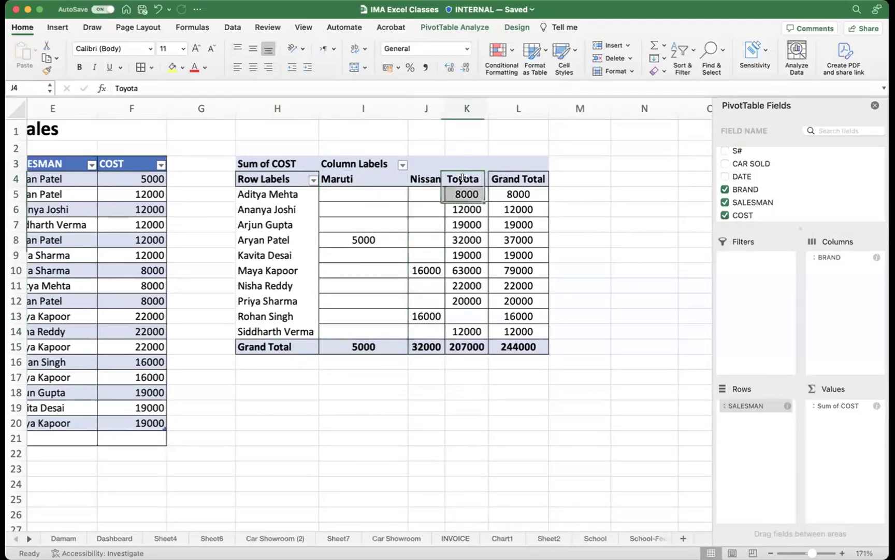
left_click_drag(464, 206, 458, 348)
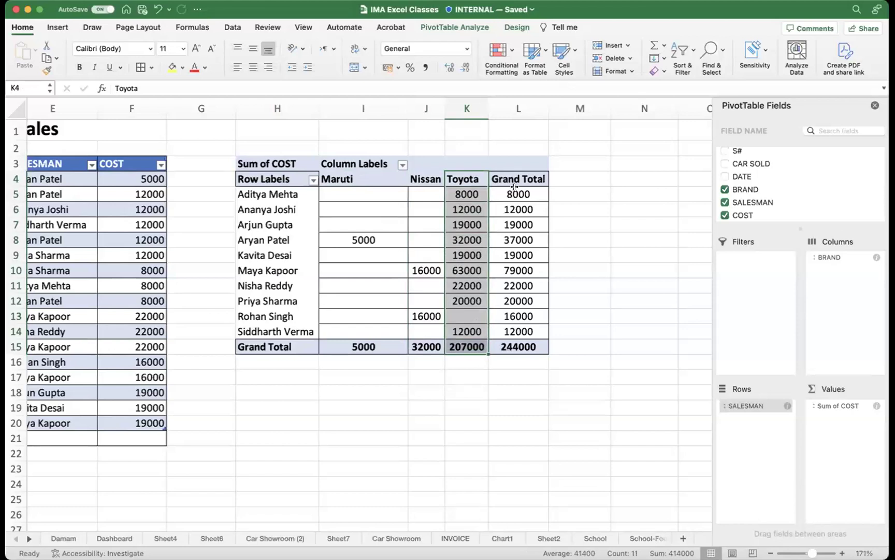
- Insert a 2-D clustered column PivotChart based on the PivotTable range from Row Labels to the last salesman's grand total
left_click_drag(270, 178, 512, 331)
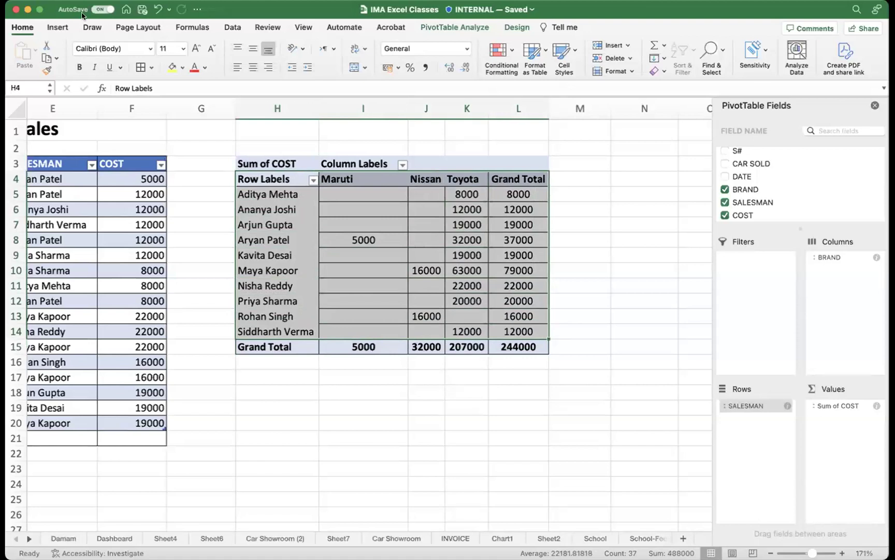
left_click(58, 27)
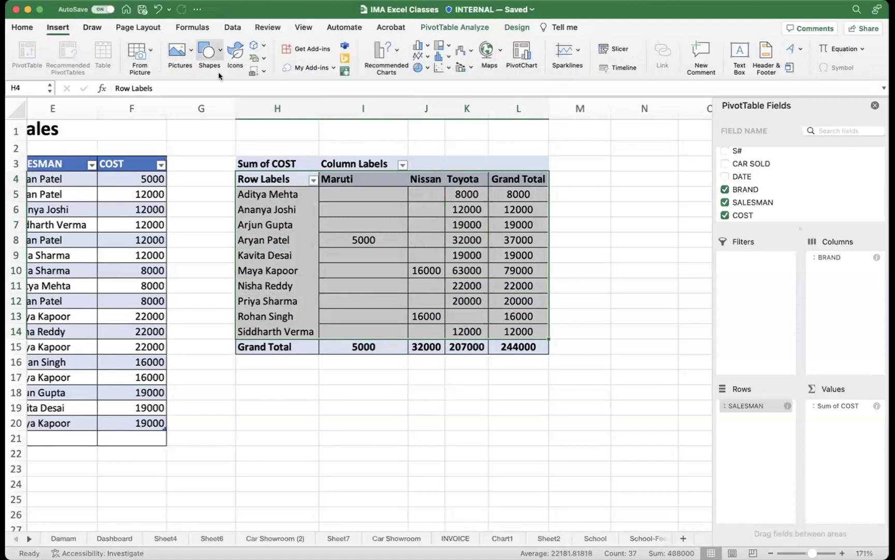
left_click(420, 46)
left_click(419, 45)
left_click(418, 46)
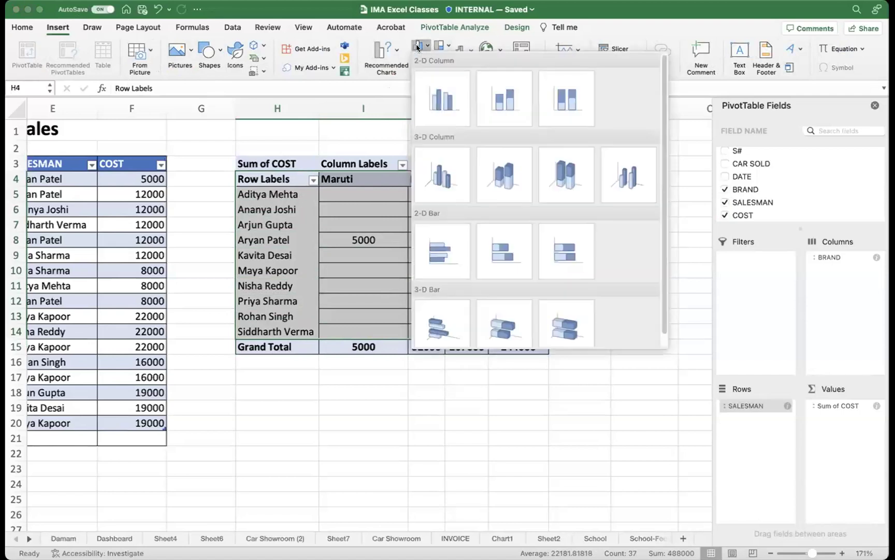
left_click(432, 106)
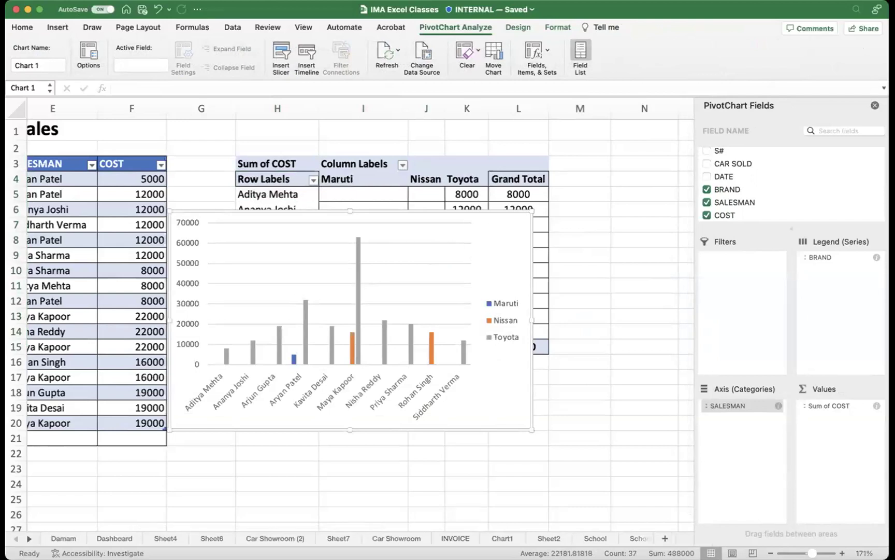
- Position the PivotChart directly below the PivotTable's Grand Total row and review its brand columns per salesman
left_click_drag(427, 213, 563, 264)
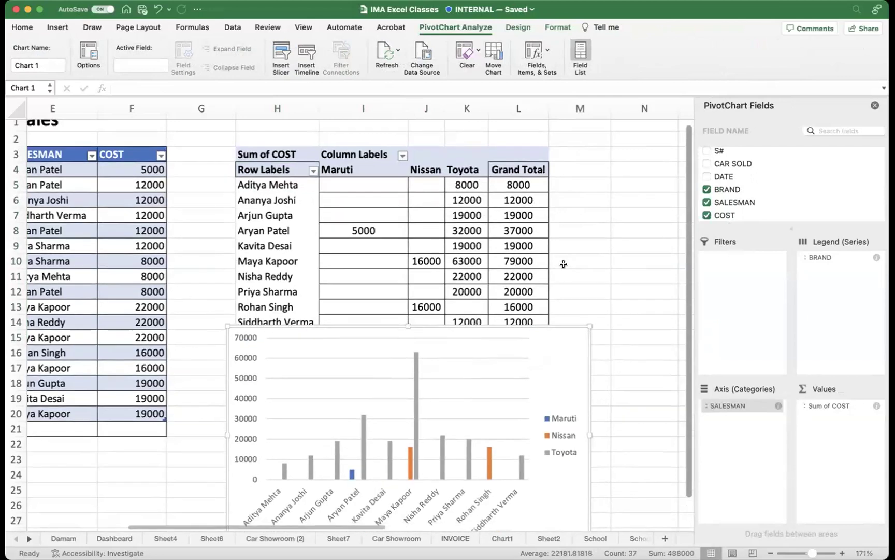
scroll(564, 264, "down", 2)
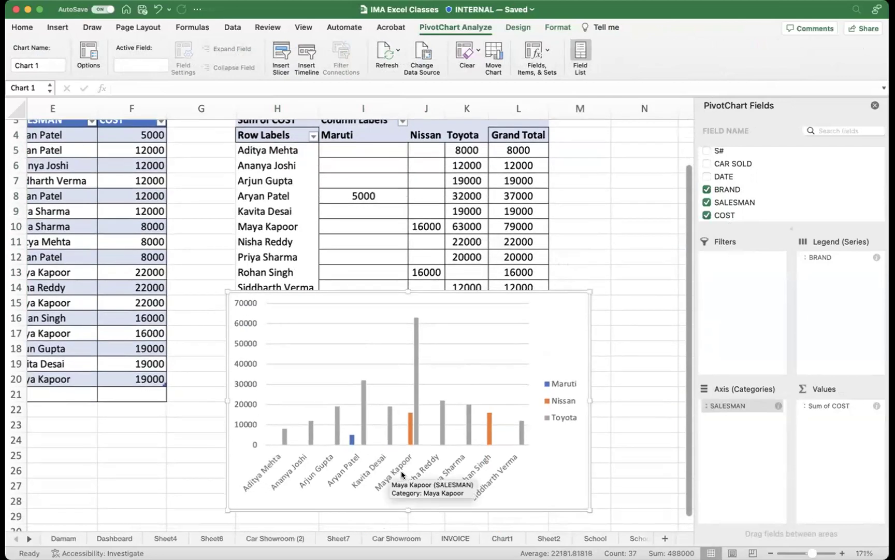
mouse_move(419, 328)
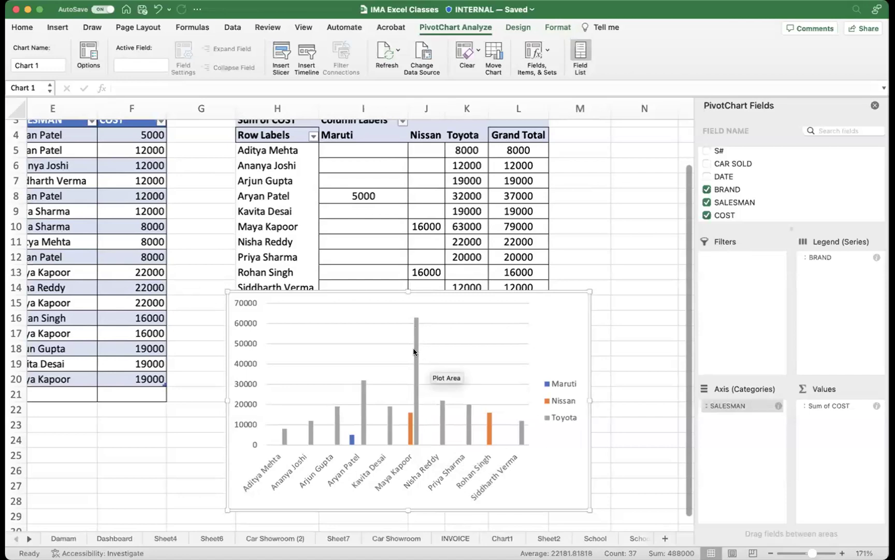
scroll(544, 413, "right", 1)
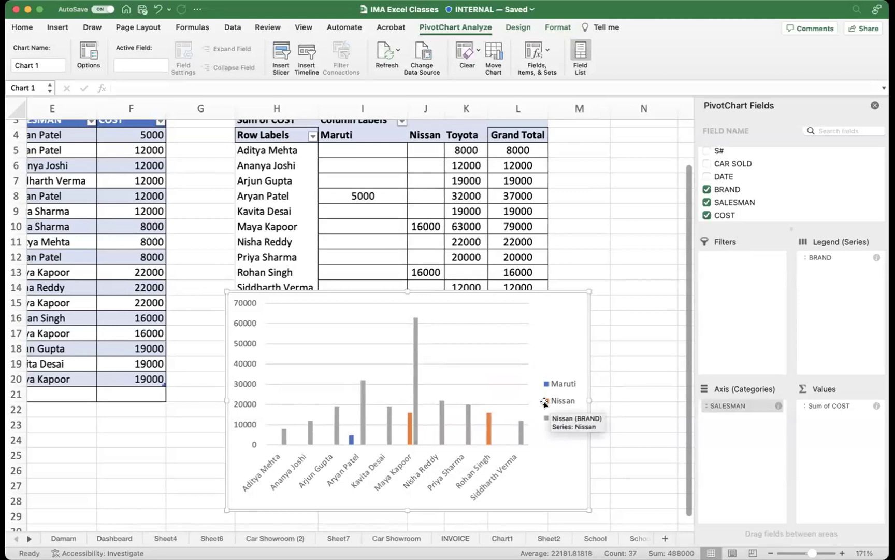
scroll(545, 402, "down", 2)
mouse_move(439, 266)
left_mouse_down()
mouse_move(445, 296)
mouse_move(435, 284)
left_mouse_up()
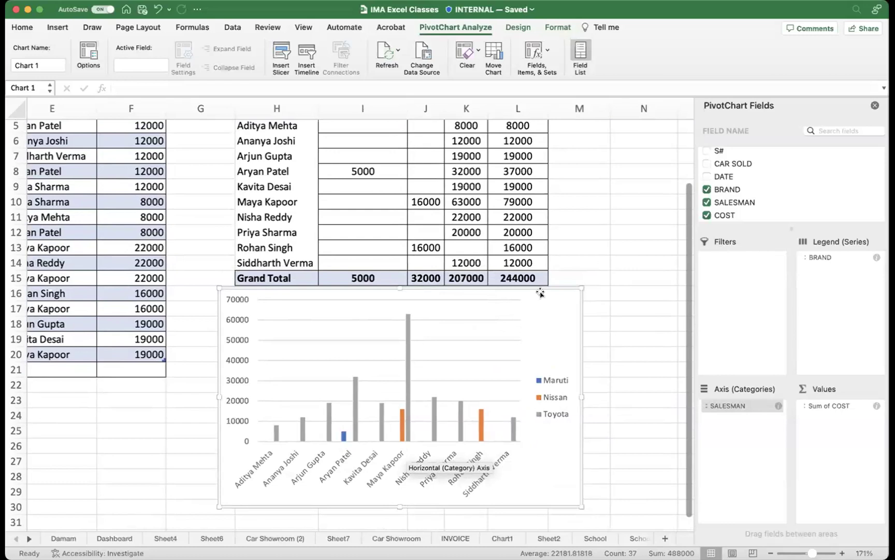
left_click_drag(545, 289, 564, 293)
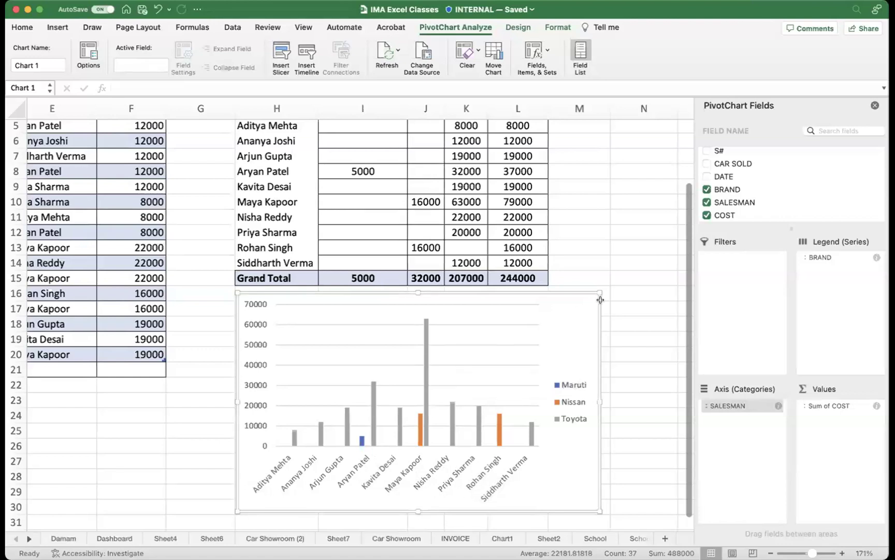
- Delete the PivotChart below the PivotTable and restore it by undoing the deletion
key("Delete")
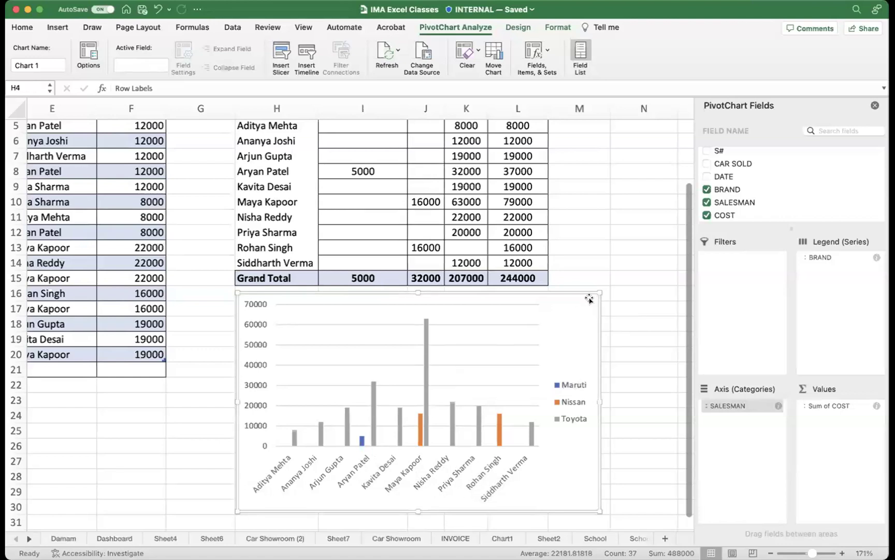
scroll(589, 299, "up", 3)
left_click(586, 296)
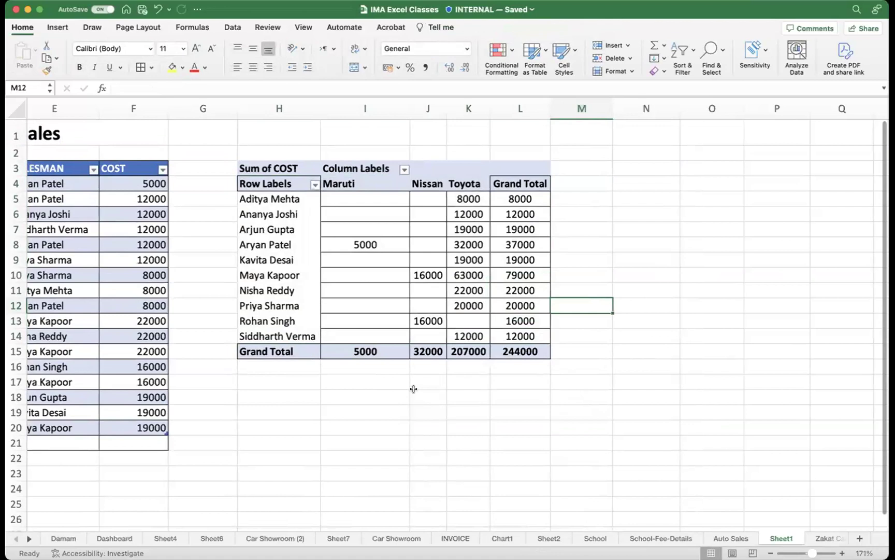
key("super+z")
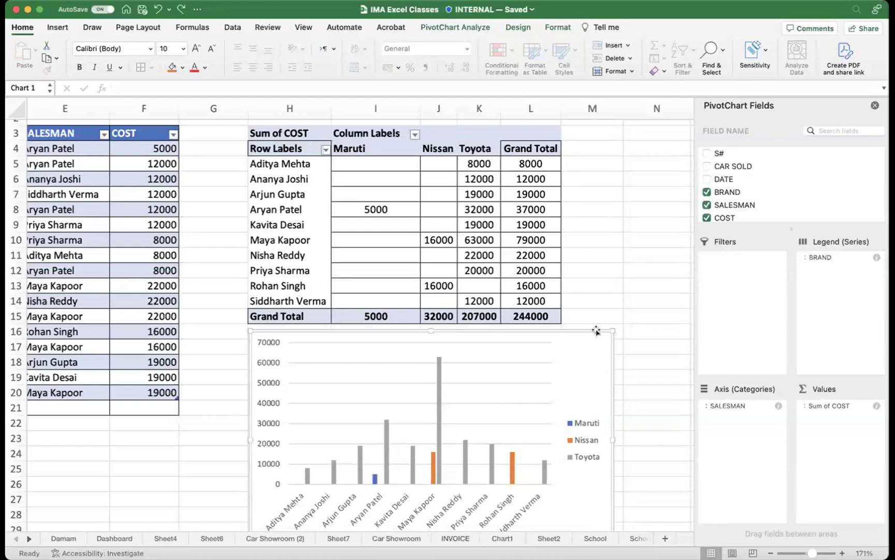
scroll(596, 330, "left", 2)
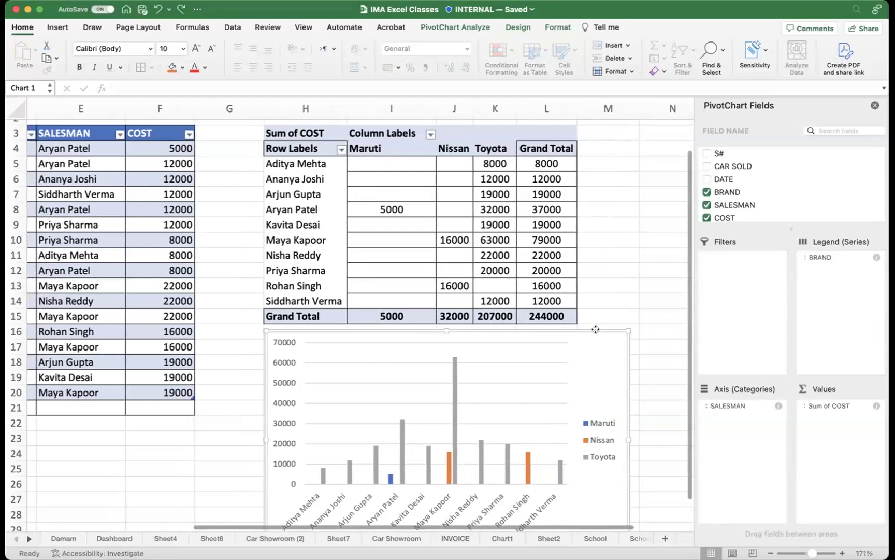
- Delete the PivotChart and the whole PivotTable, leaving only the source sales table on Sheet1
key("Delete")
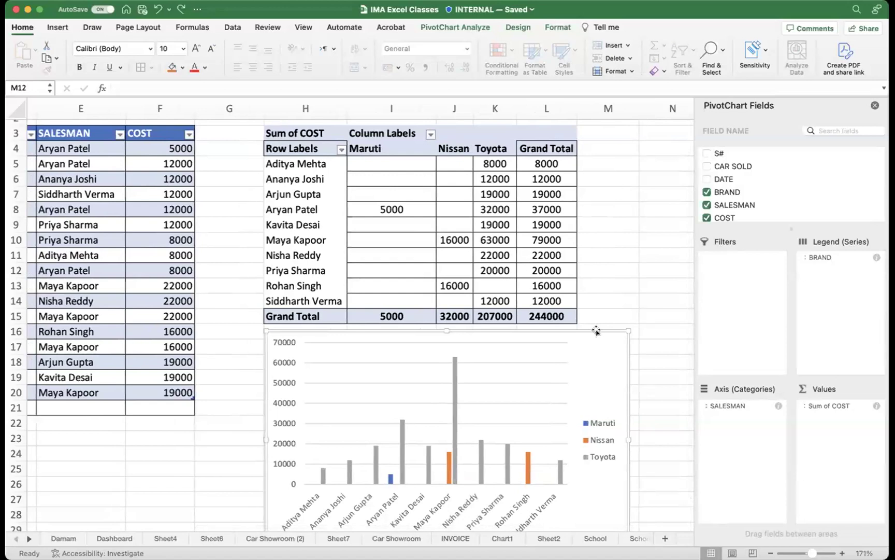
left_click_drag(243, 124, 573, 379)
key("Delete")
left_click(630, 266)
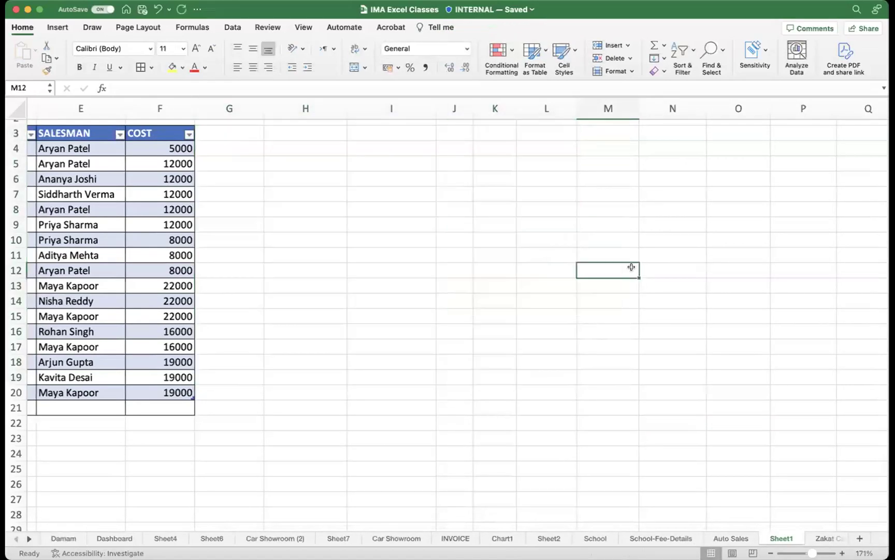
scroll(625, 262, "right", 4)
scroll(625, 261, "left", 5)
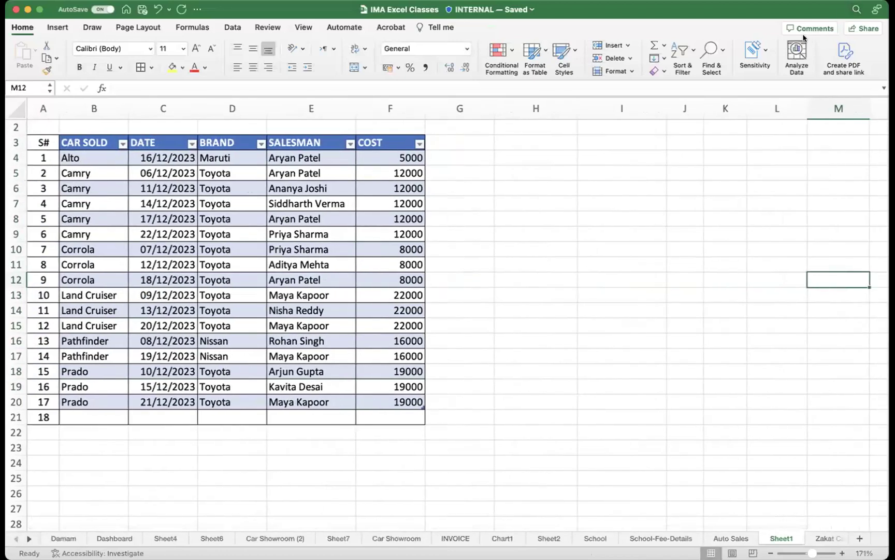
scroll(627, 208, "right", 1)
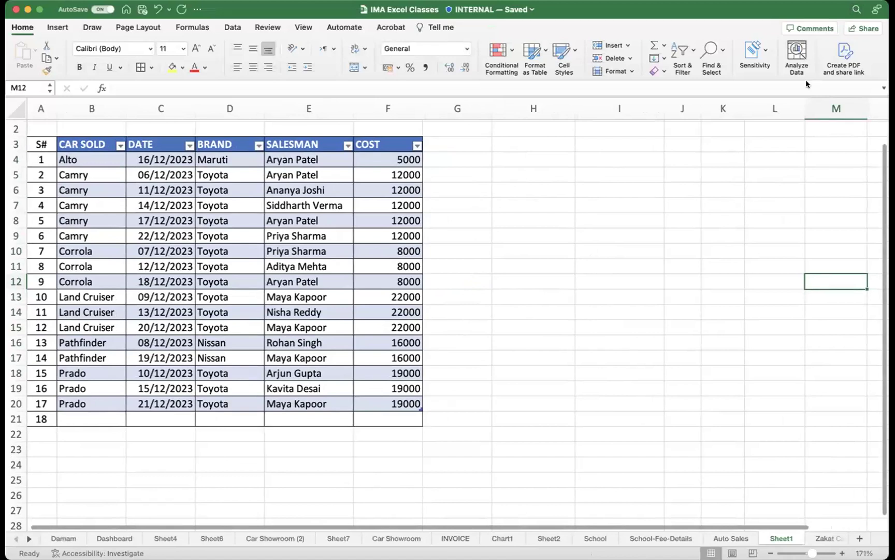
left_click(601, 280)
scroll(601, 281, "left", 1)
left_click(471, 158)
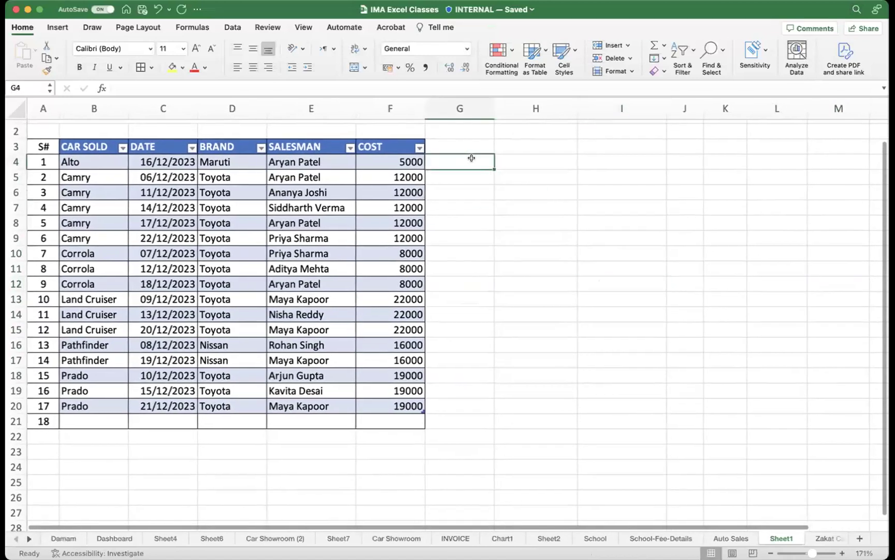
left_click(520, 143)
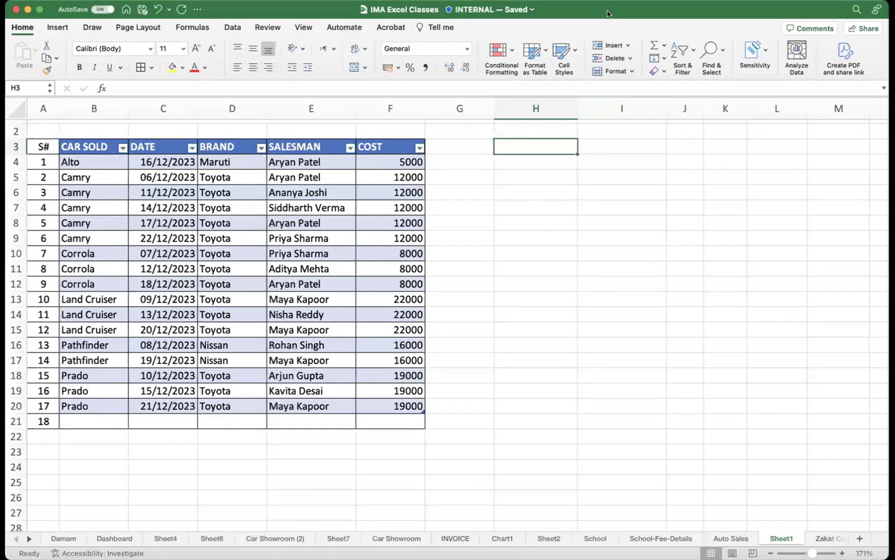
left_click(525, 158)
left_click(524, 144)
scroll(524, 145, "right", 2)
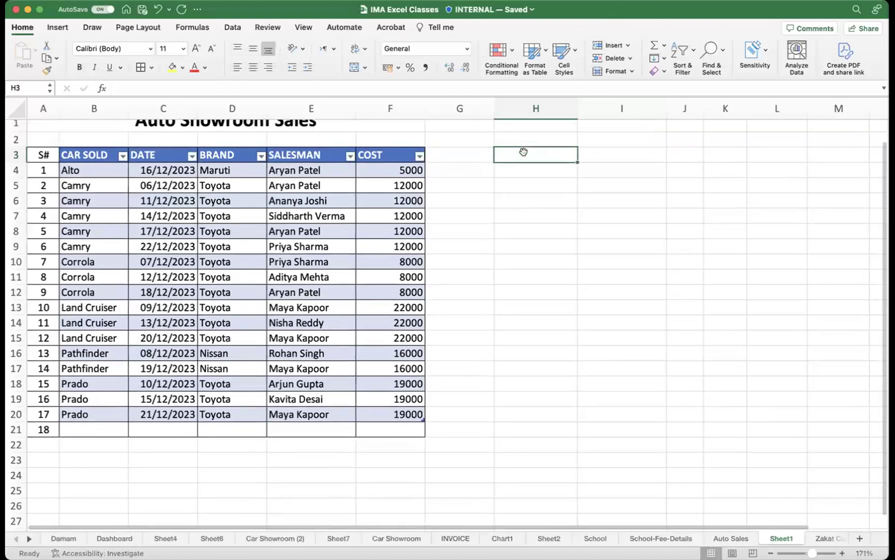
scroll(522, 151, "right", 1)
double_click(458, 145)
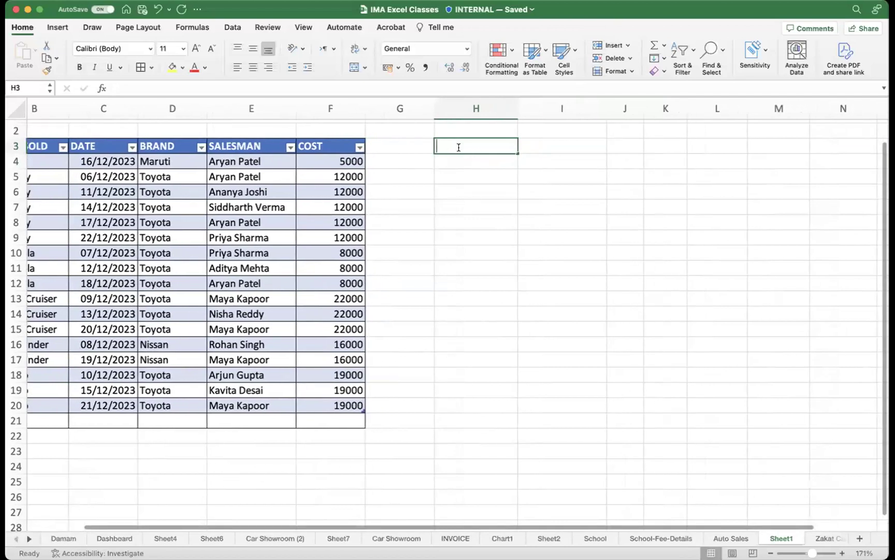
key("Return")
left_click(490, 146)
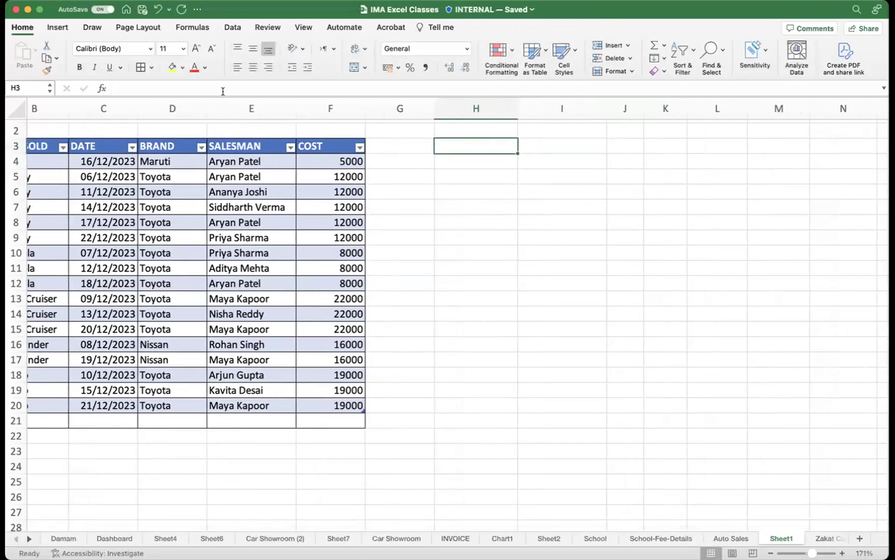
left_click(66, 28)
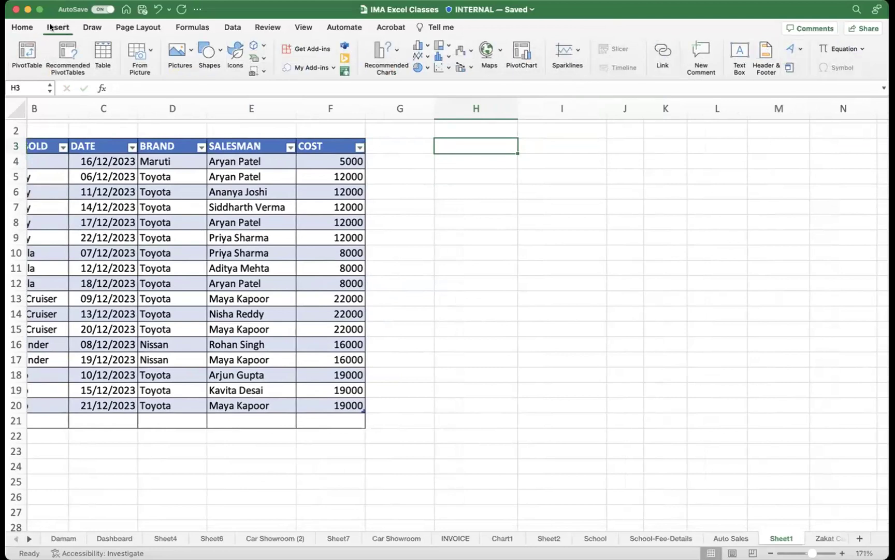
left_click(29, 52)
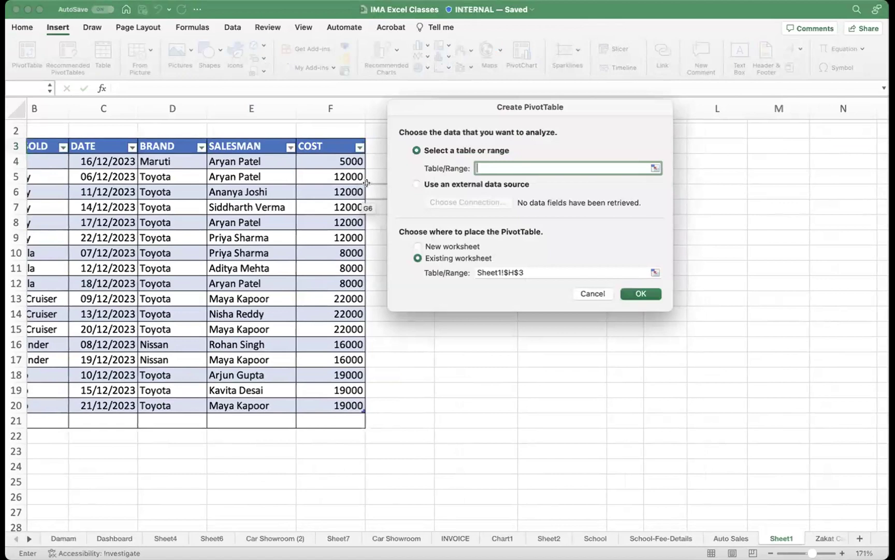
key("Escape")
- Select the source sales table from A3 to F20, headers included, and start creating a PivotTable from it
scroll(446, 261, "left", 2)
scroll(47, 168, "right", 1)
scroll(60, 159, "left", 1)
left_click(49, 151)
left_click_drag(61, 160, 415, 409)
left_click(26, 54)
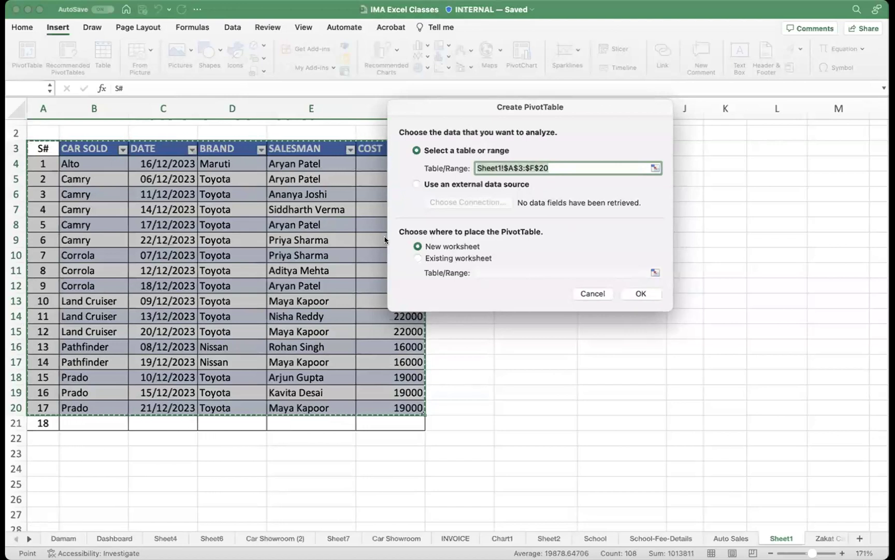
key("ctrl+a")
mouse_move(468, 224)
left_mouse_down()
mouse_move(422, 219)
mouse_move(513, 286)
mouse_move(535, 208)
mouse_move(430, 222)
left_mouse_up()
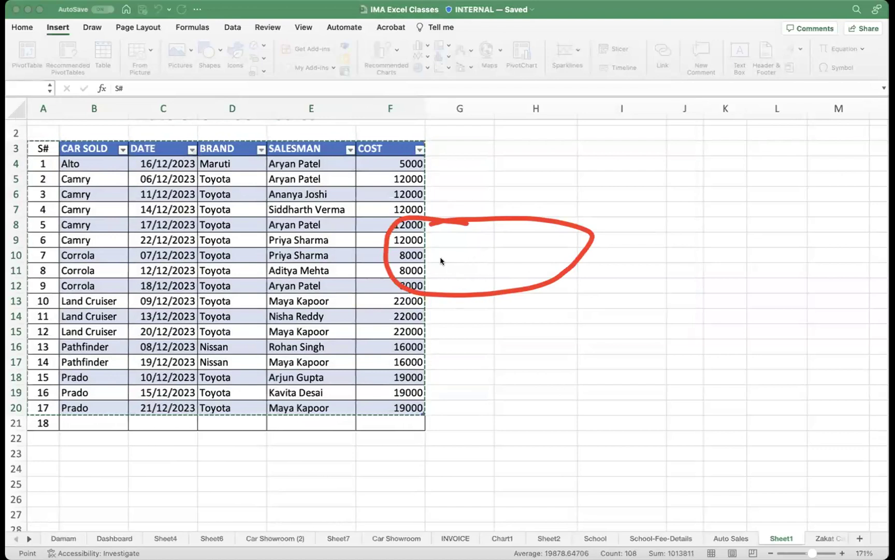
- Place the new PivotTable on the existing worksheet at cell H4 of Sheet1 and create it
left_click(417, 258)
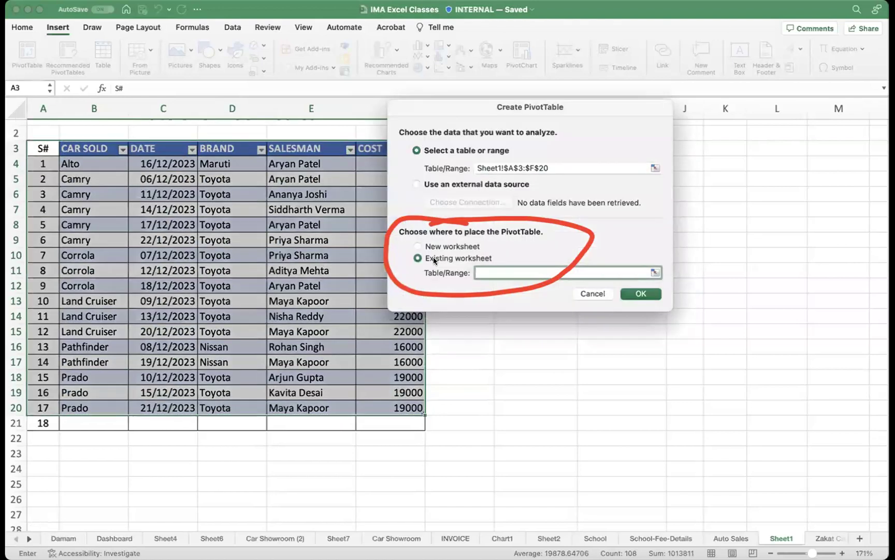
left_click_drag(534, 107, 513, 148)
left_click(642, 322)
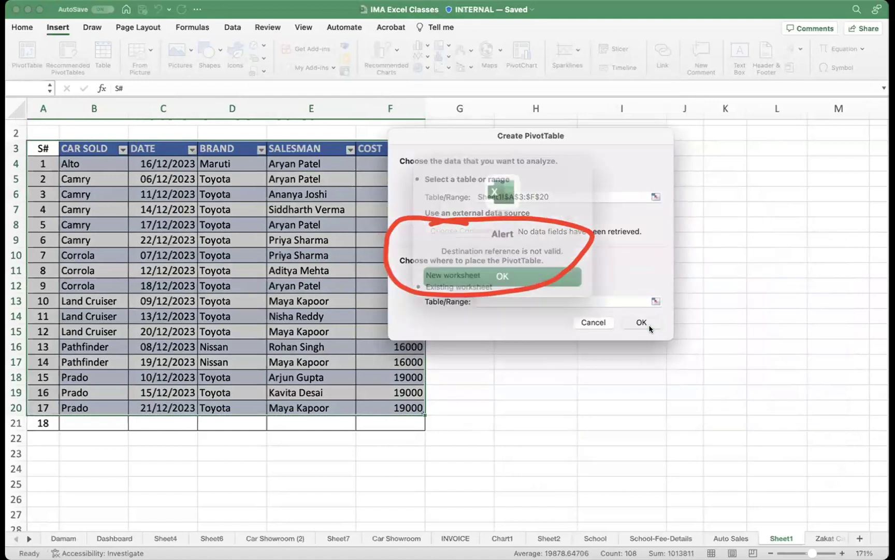
left_click(503, 269)
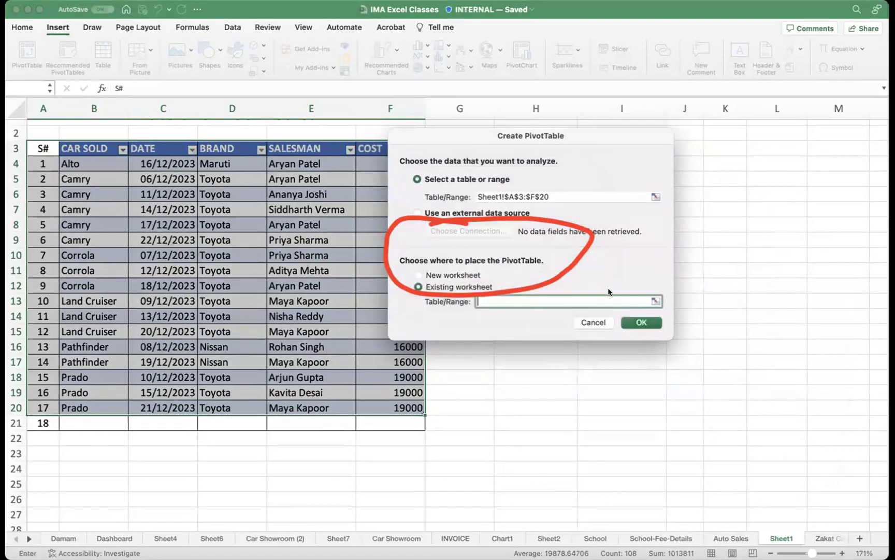
left_click(656, 302)
left_click(509, 160)
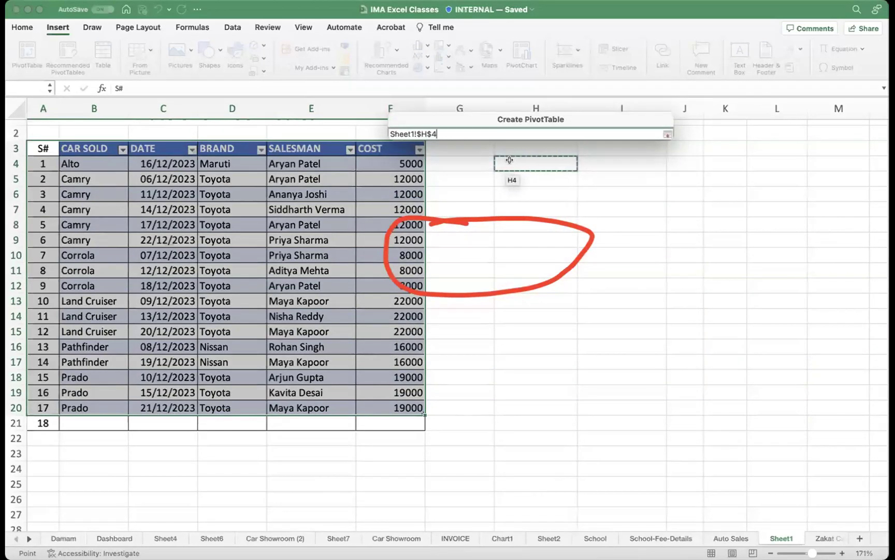
key("Return")
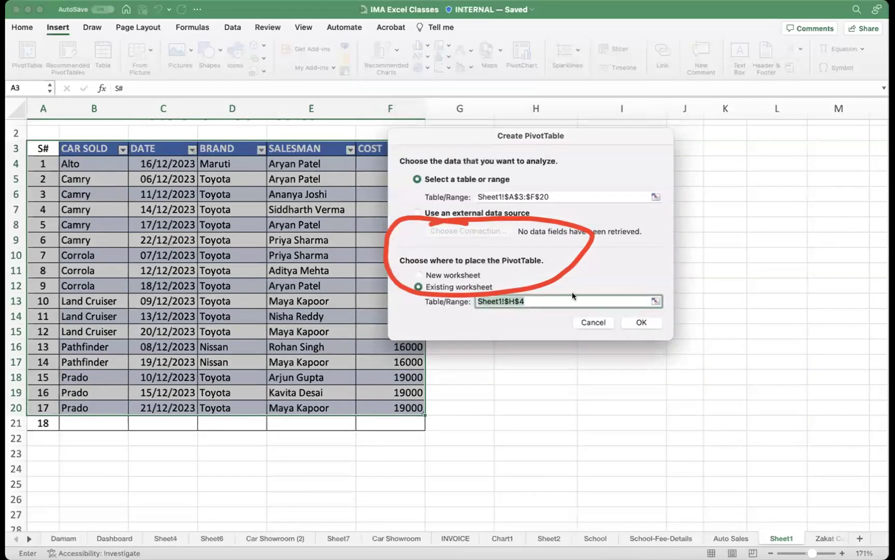
left_click(638, 321)
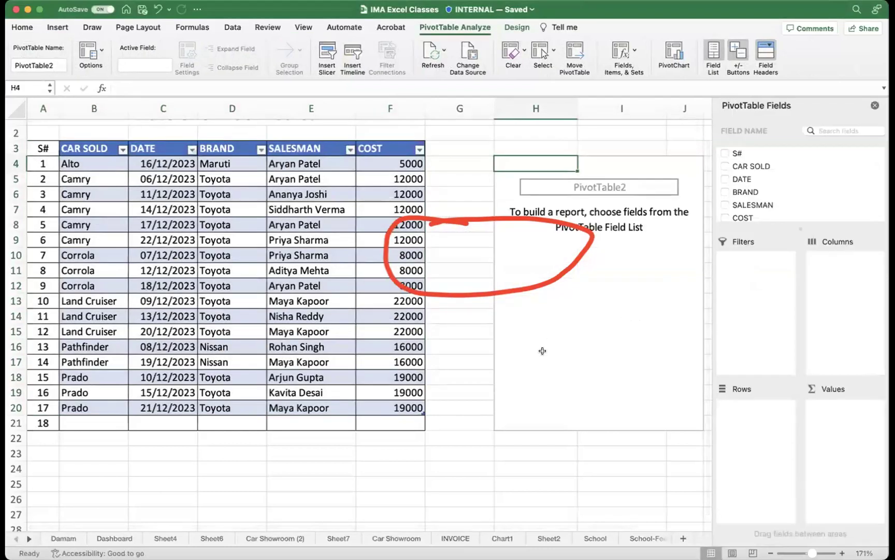
- Add the SALESMAN field to the empty PivotTable's rows
scroll(541, 350, "right", 4)
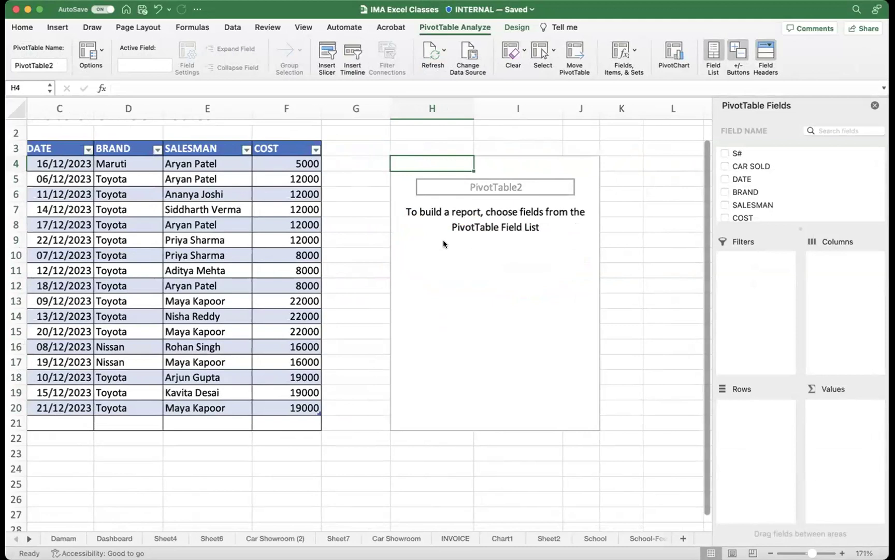
mouse_move(829, 92)
left_mouse_down()
mouse_move(700, 91)
mouse_move(679, 559)
mouse_move(890, 553)
left_mouse_up()
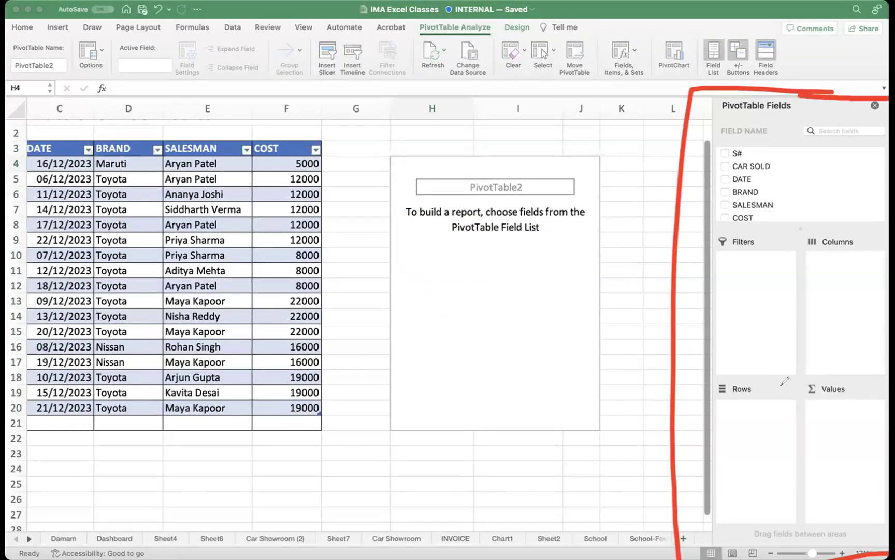
mouse_move(778, 384)
left_mouse_down()
mouse_move(753, 384)
mouse_move(689, 417)
mouse_move(717, 524)
mouse_move(772, 538)
mouse_move(800, 492)
mouse_move(800, 396)
mouse_move(767, 380)
left_mouse_up()
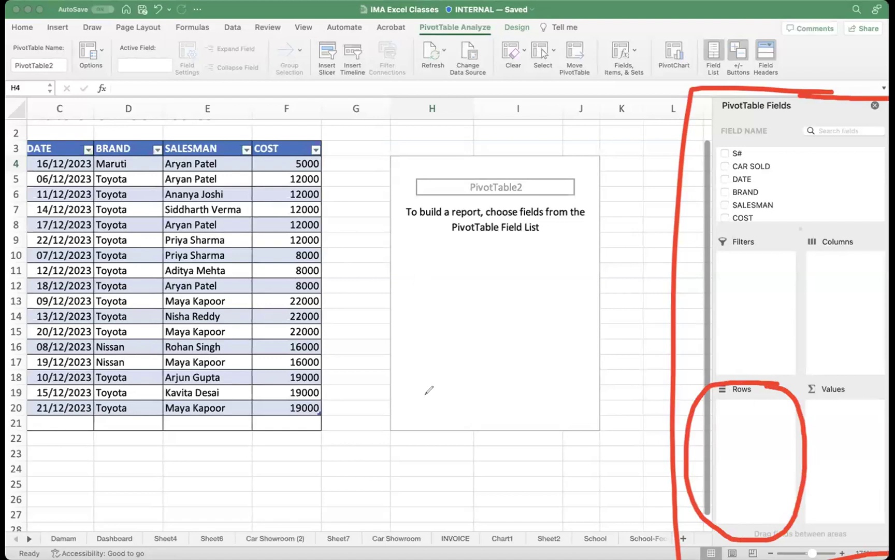
mouse_move(851, 228)
left_mouse_down()
mouse_move(807, 234)
mouse_move(790, 323)
mouse_move(813, 384)
mouse_move(873, 393)
mouse_move(884, 247)
mouse_move(838, 231)
left_mouse_up()
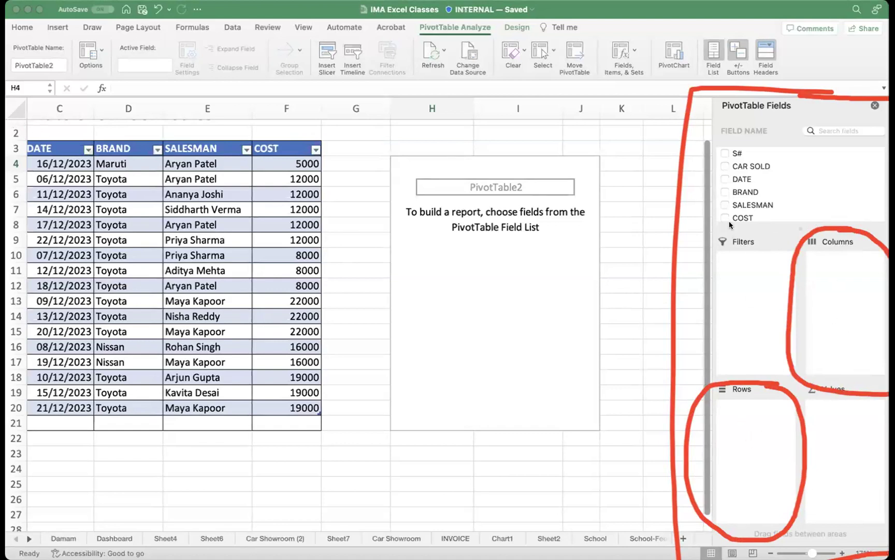
left_click(749, 206)
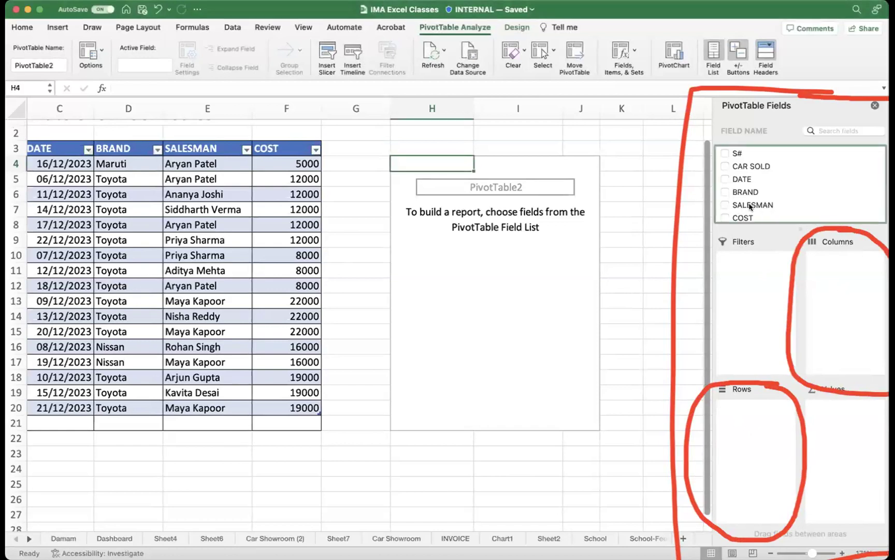
left_click_drag(751, 206, 759, 465)
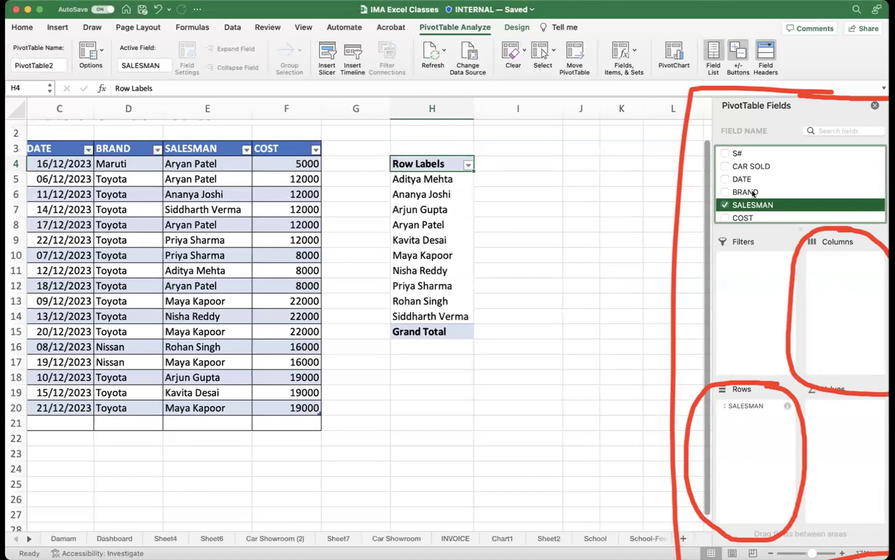
- Add the CAR SOLD field to the PivotTable's columns, beside the salesman rows
left_click(726, 166)
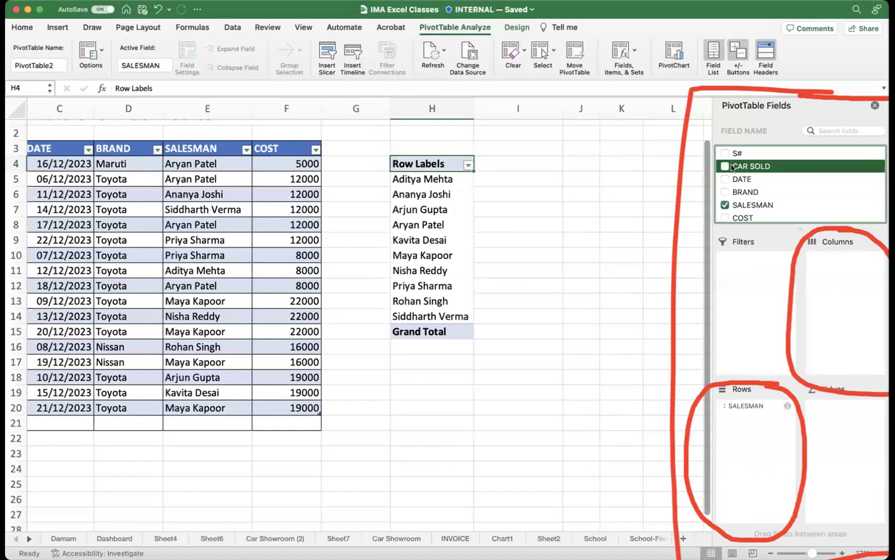
left_click_drag(741, 167, 833, 278)
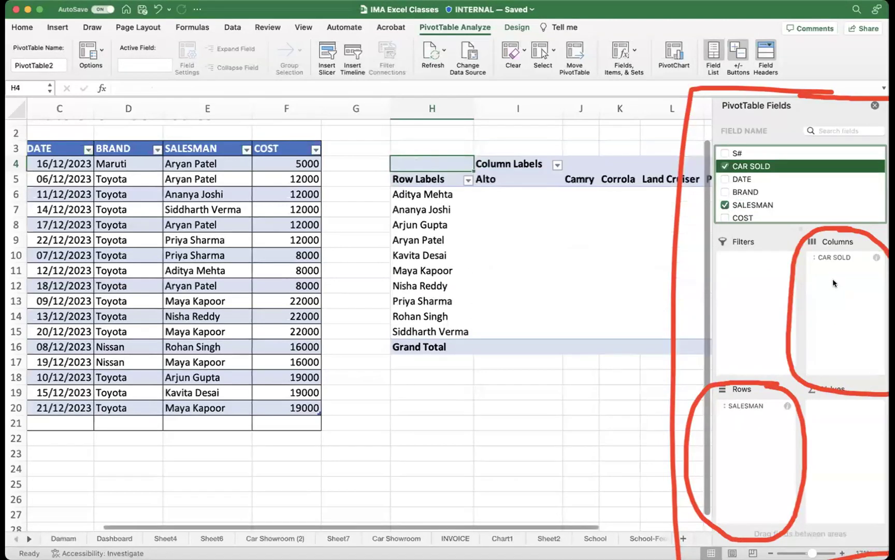
scroll(515, 336, "right", 2)
scroll(514, 336, "right", 3)
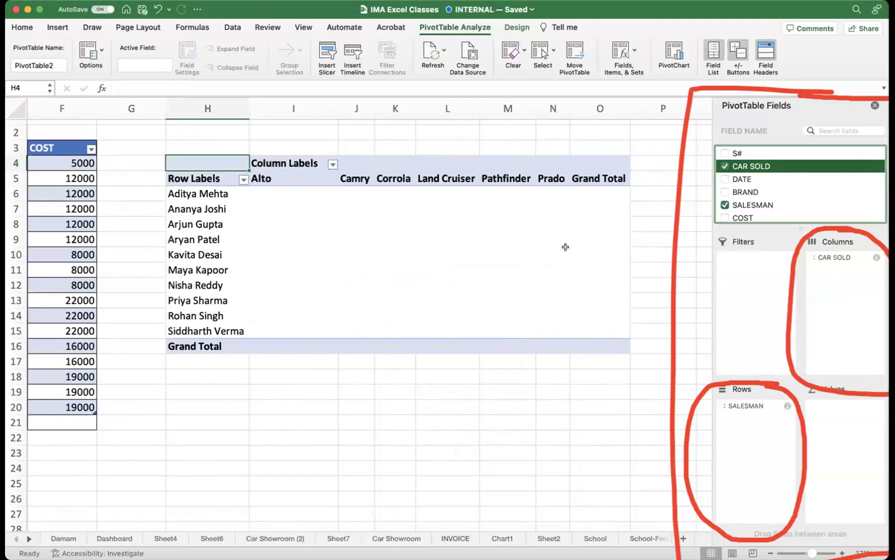
- Add the COST field to the PivotTable's values as a sum for each salesman and car model
left_click_drag(255, 193, 599, 328)
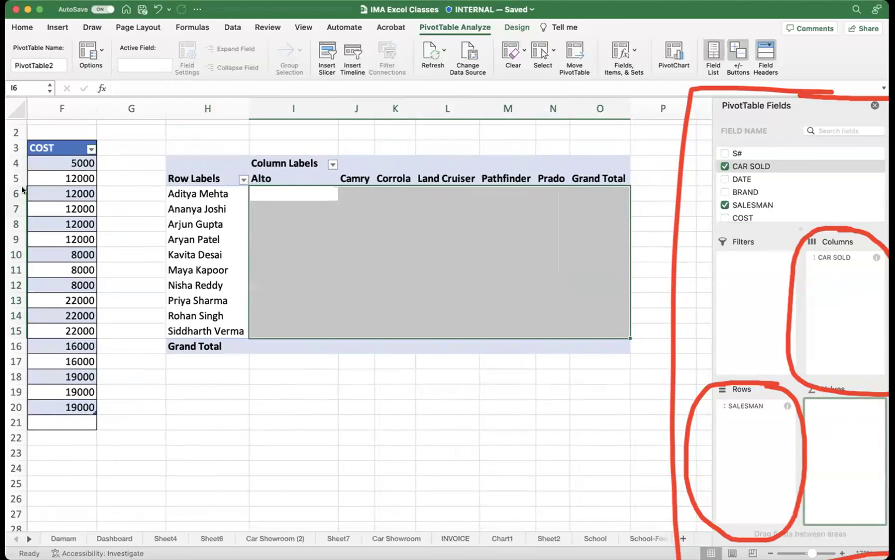
mouse_move(844, 387)
left_mouse_down()
mouse_move(804, 394)
mouse_move(784, 481)
mouse_move(802, 513)
left_mouse_up()
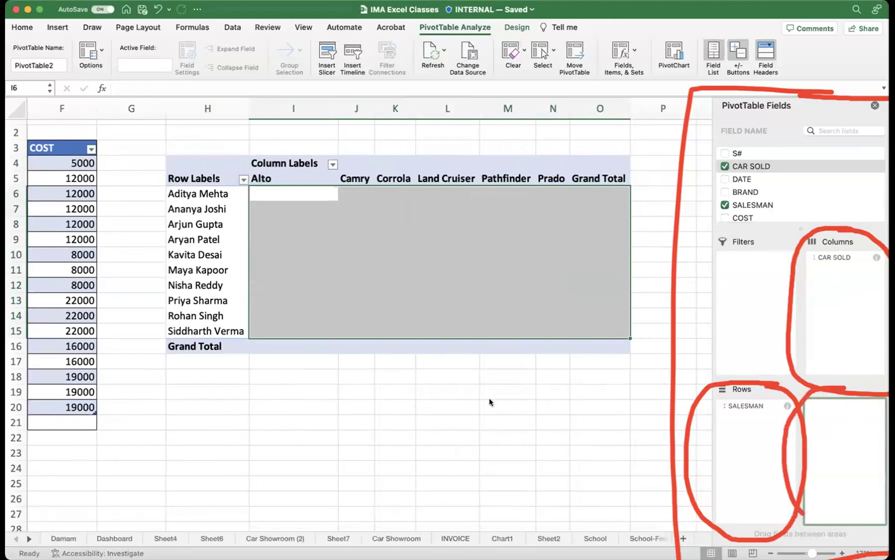
left_click(29, 384)
mouse_move(832, 381)
left_mouse_down()
mouse_move(811, 384)
mouse_move(787, 502)
mouse_move(885, 535)
mouse_move(888, 412)
mouse_move(821, 380)
left_mouse_up()
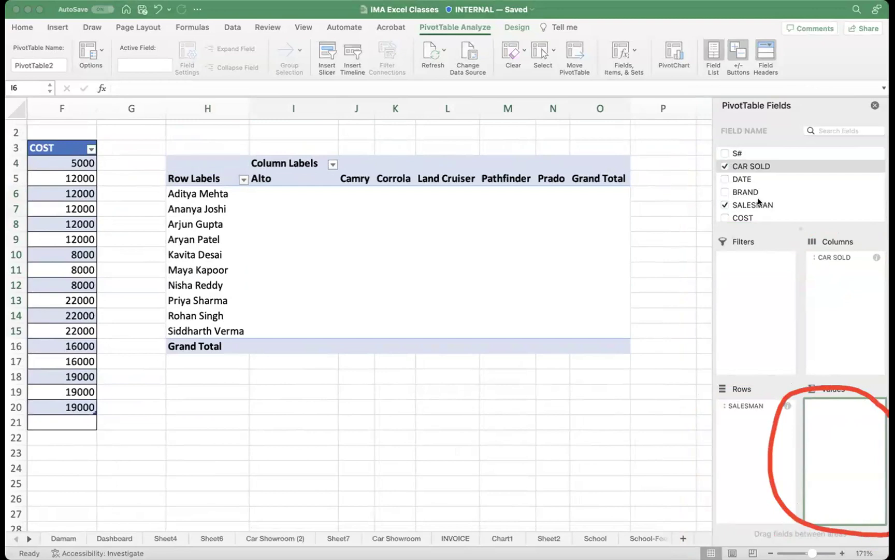
left_click_drag(739, 217, 730, 218)
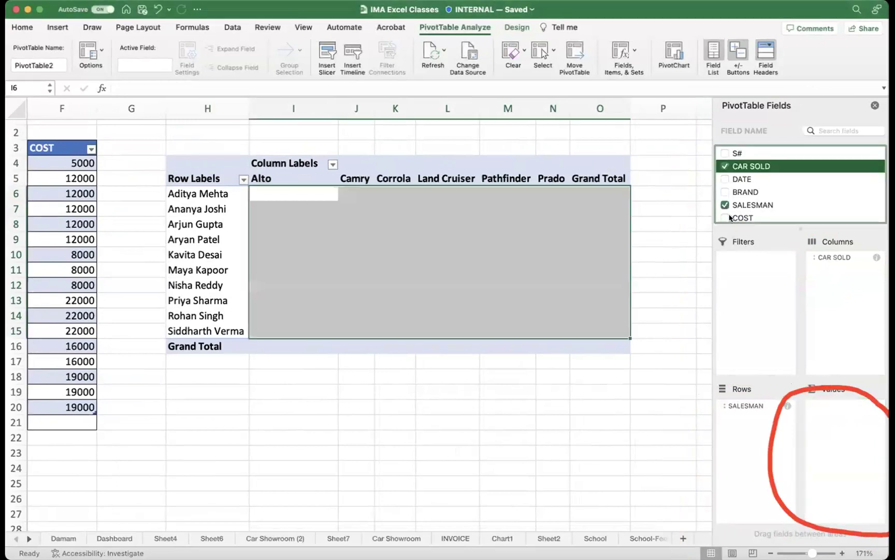
left_click(725, 217)
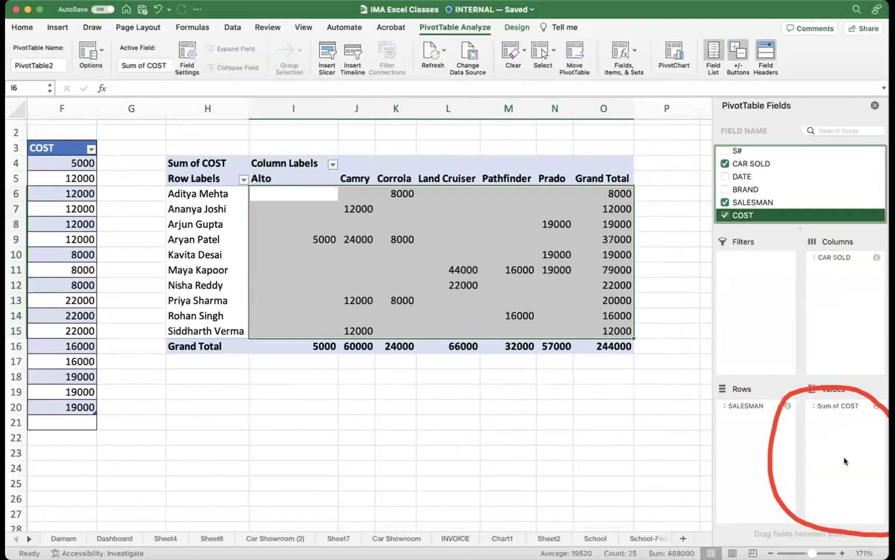
- Apply all borders to the whole PivotTable and select its Grand Total row to review the totals per car model
left_click(451, 406)
left_click(259, 195)
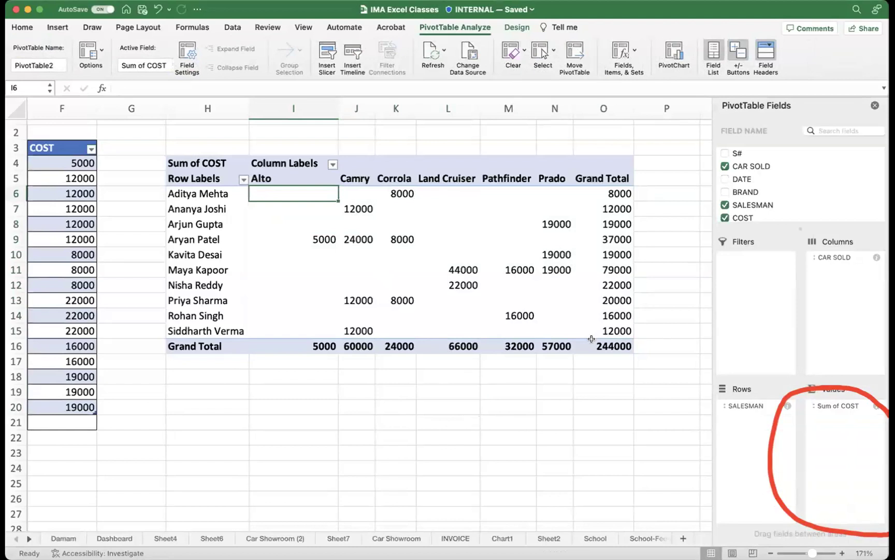
left_click_drag(193, 193, 596, 330)
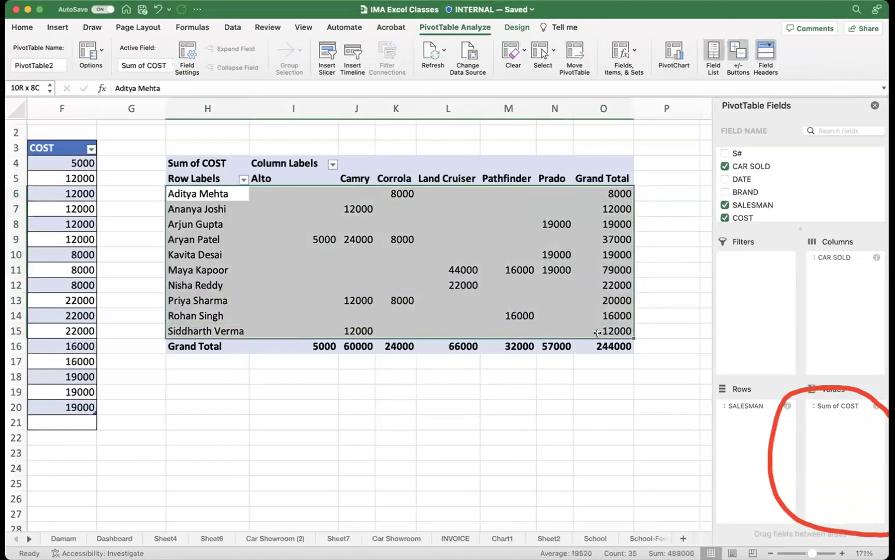
left_click(184, 160)
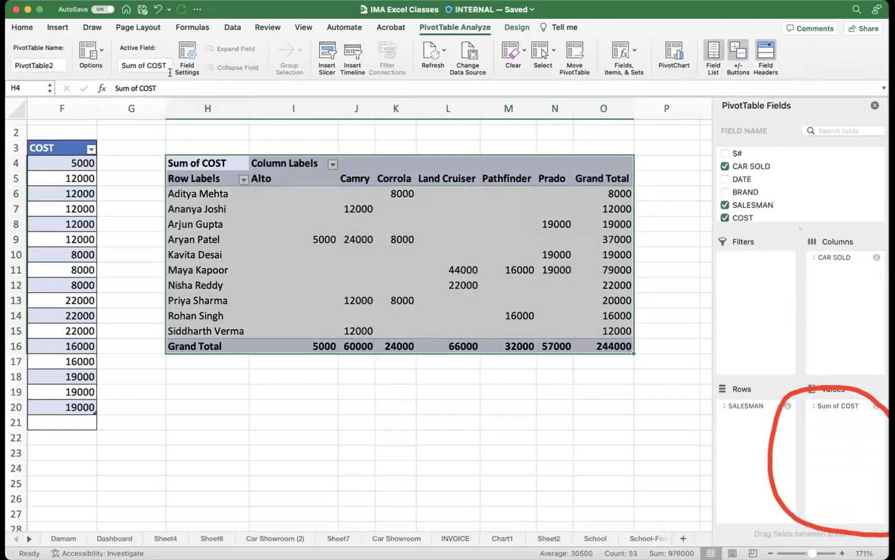
left_click(22, 27)
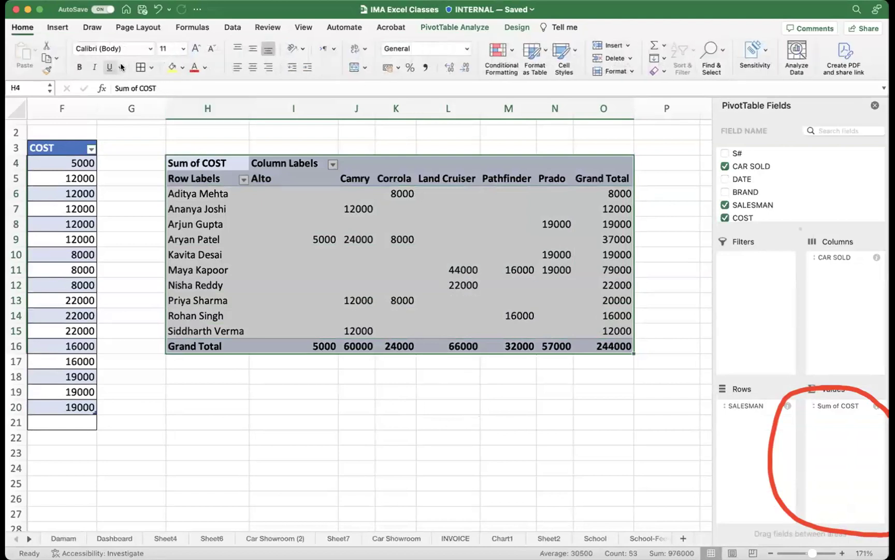
left_click(140, 68)
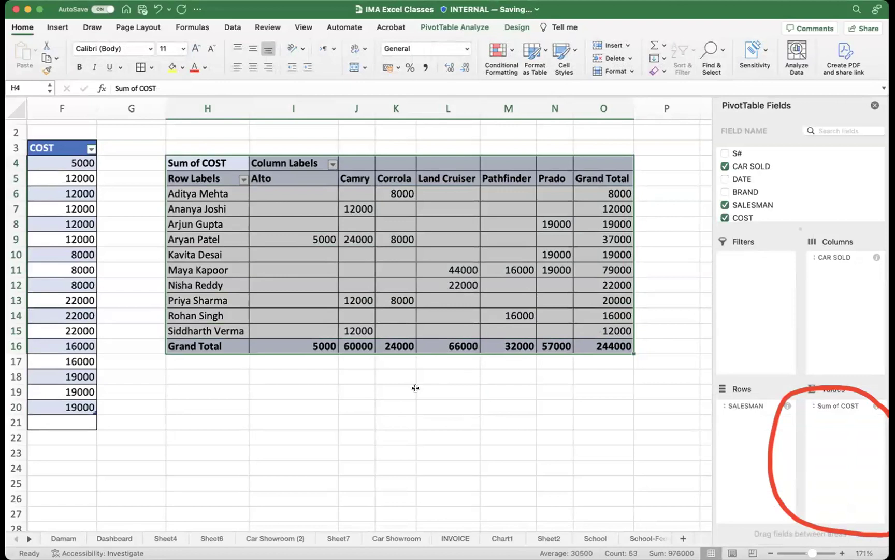
left_click(421, 392)
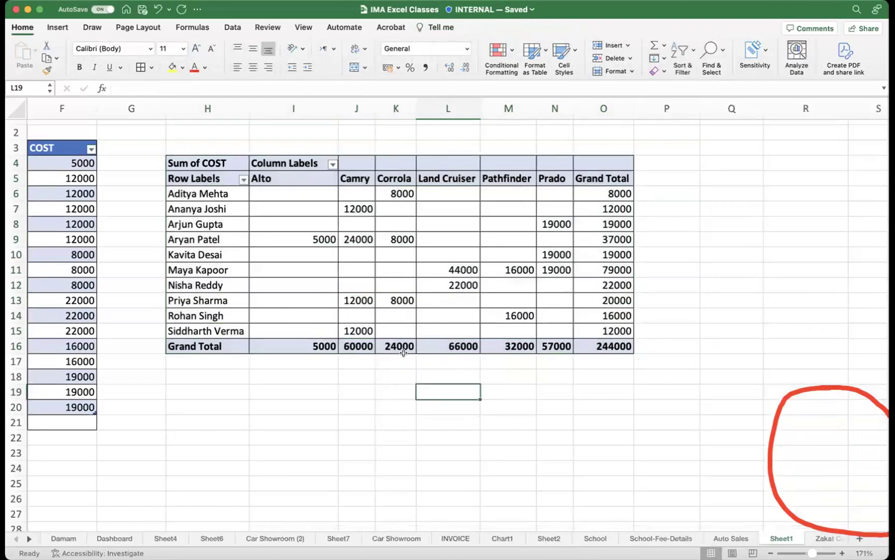
left_click_drag(197, 347, 617, 346)
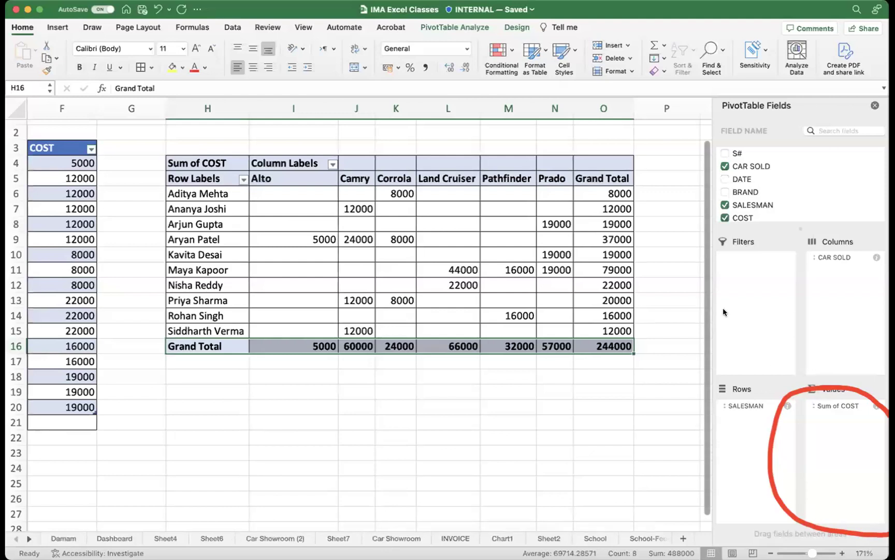
- Select the PivotTable from its column headers through the Grand Total row and review each salesman's total
left_click(505, 389)
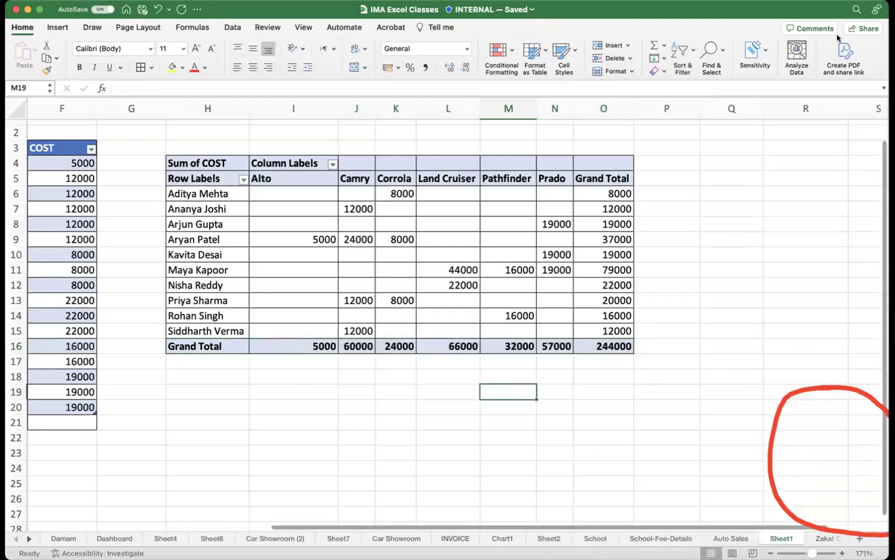
left_click(637, 264)
left_click(600, 193)
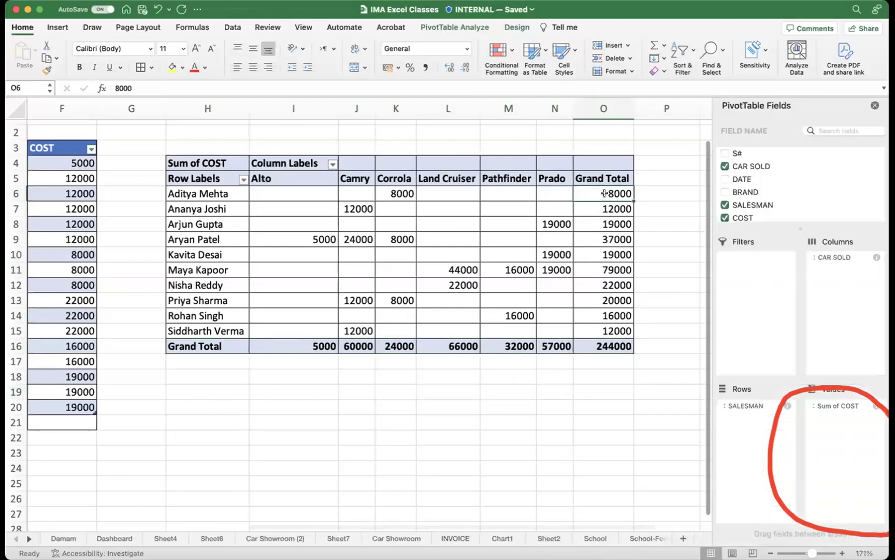
mouse_move(184, 178)
left_mouse_down()
mouse_move(440, 199)
mouse_move(616, 311)
mouse_move(624, 337)
left_mouse_up()
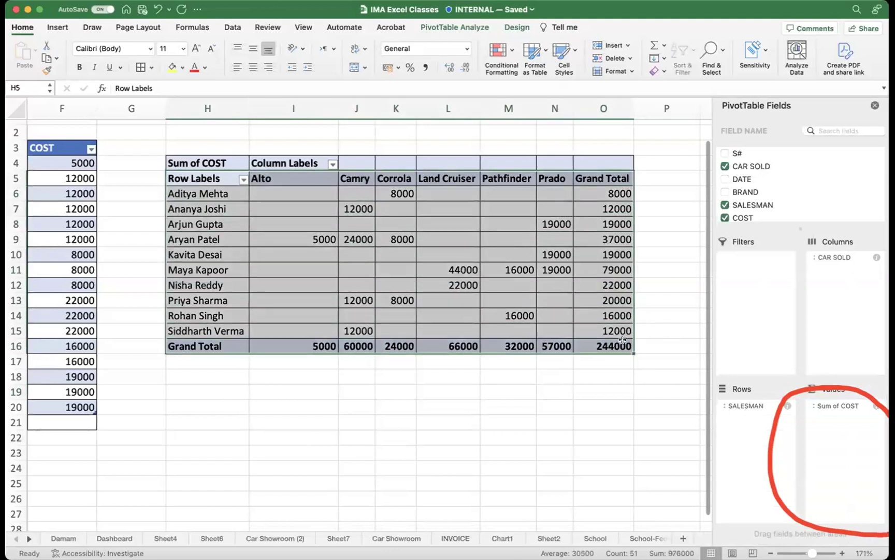
left_click(618, 224)
scroll(611, 233, "left", 1)
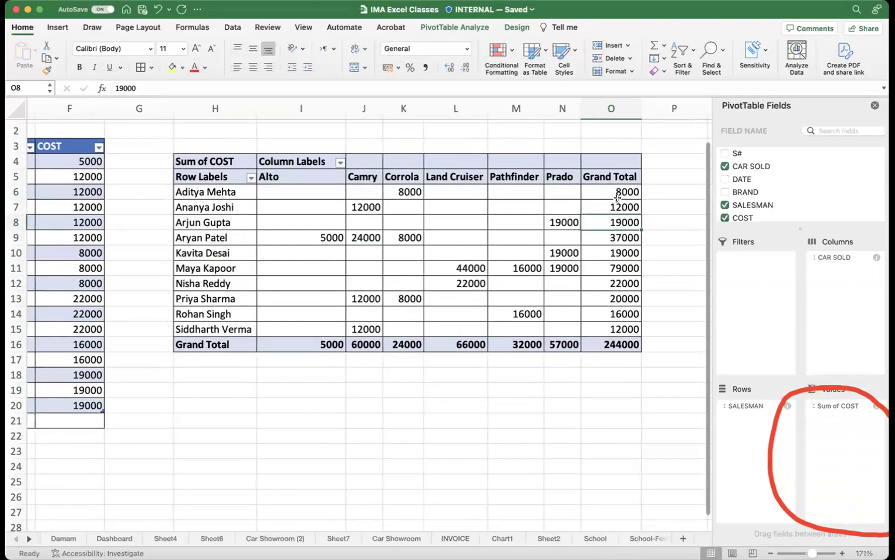
scroll(617, 192, "right", 1)
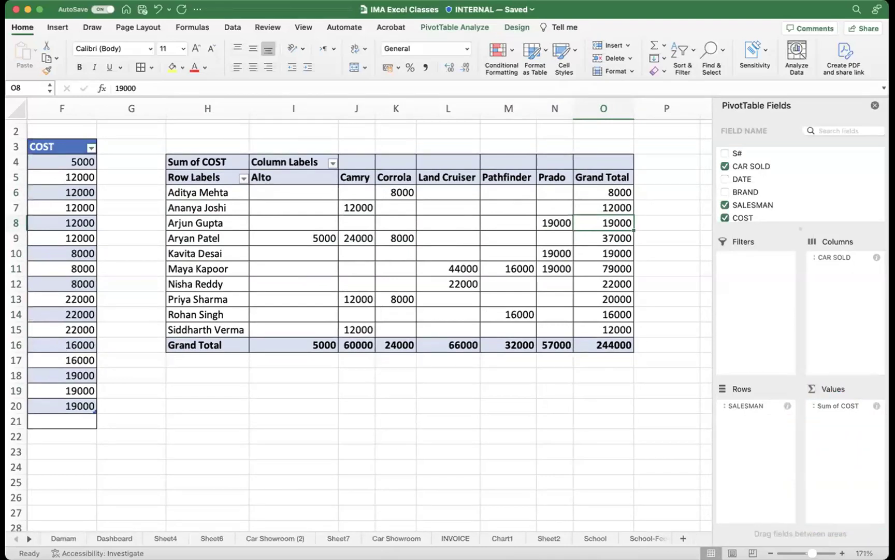
- Add the BRAND field to the PivotTable's filters, above the salesman and car model layout
mouse_move(791, 226)
left_mouse_down()
mouse_move(705, 227)
mouse_move(694, 386)
mouse_move(789, 386)
mouse_move(804, 372)
mouse_move(791, 227)
left_mouse_up()
left_click(24, 115)
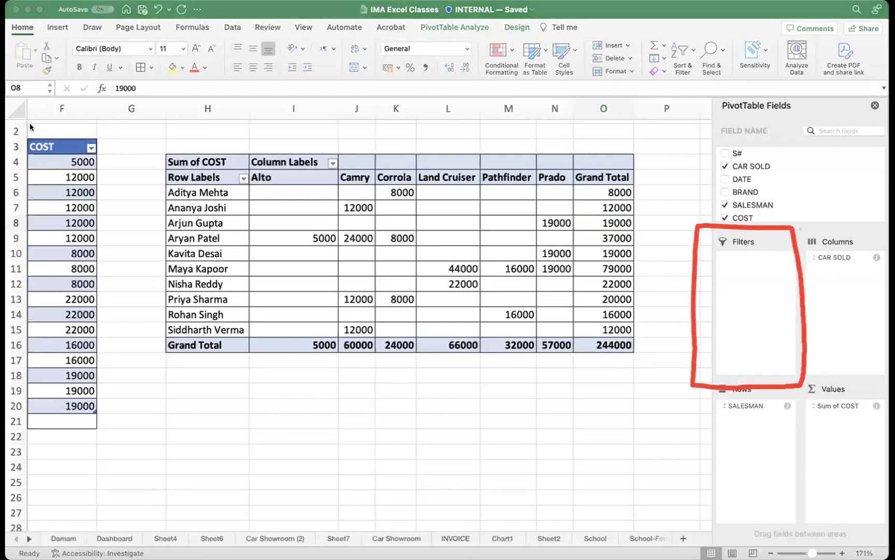
scroll(131, 238, "left", 5)
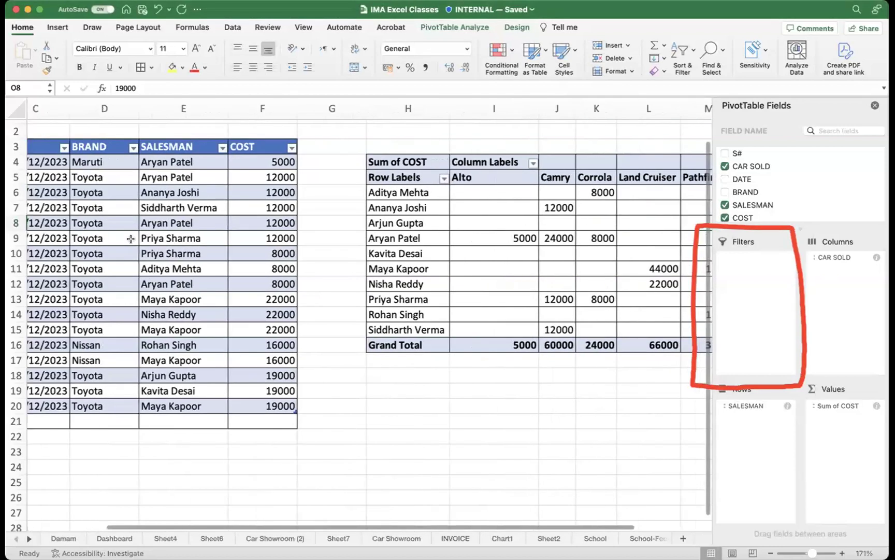
scroll(131, 238, "right", 5)
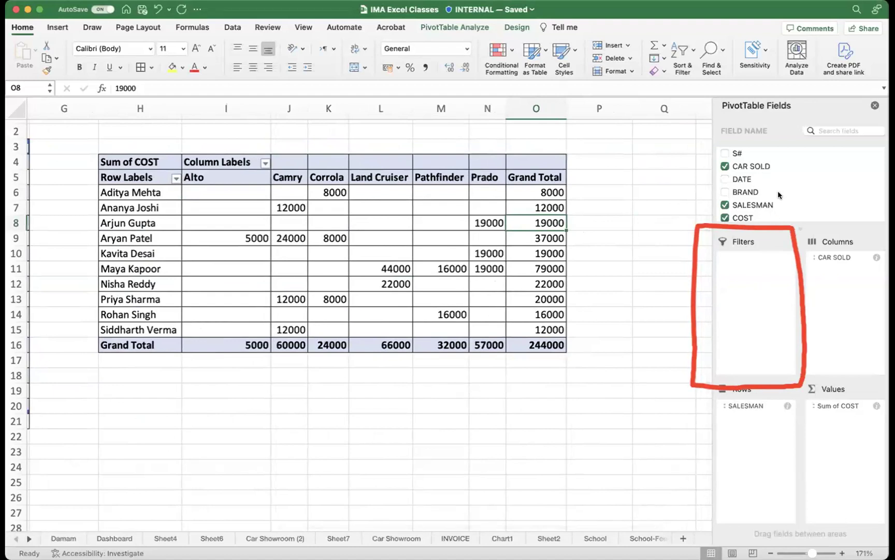
scroll(739, 185, "down", 1)
left_click(741, 188)
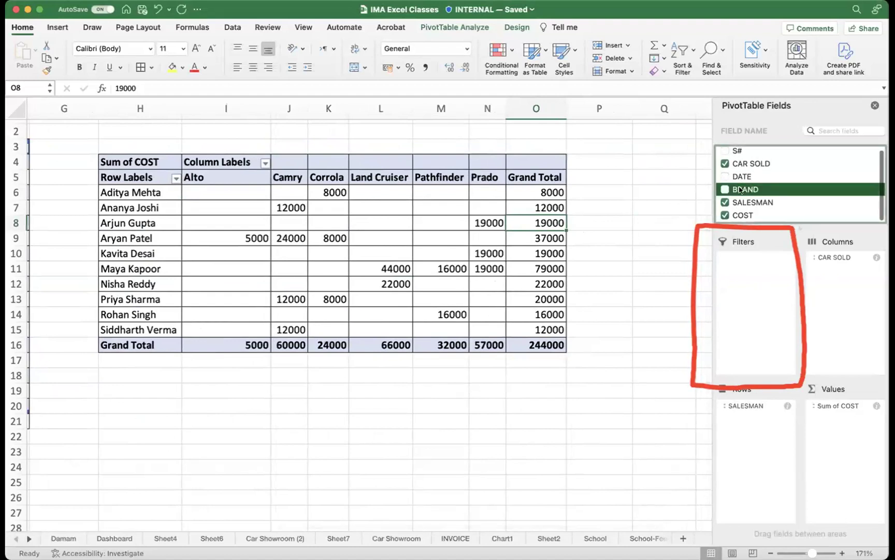
left_click_drag(741, 190, 738, 283)
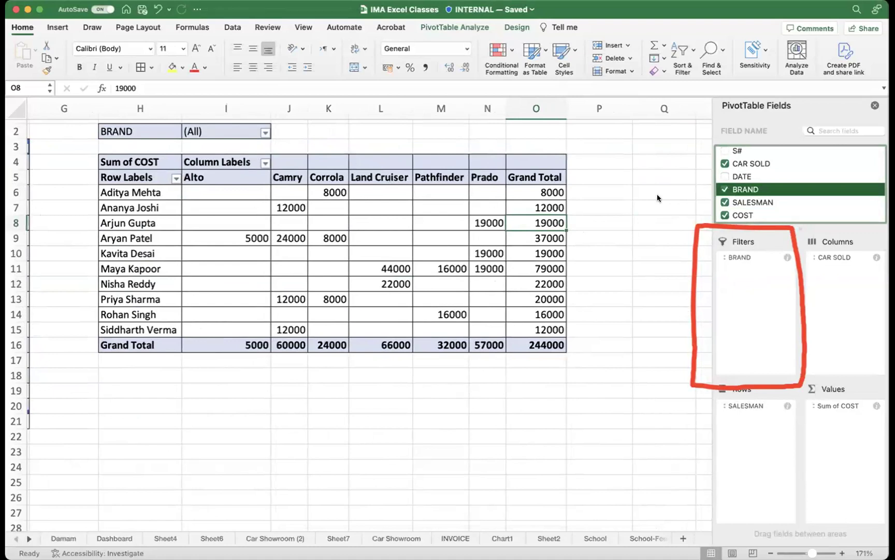
mouse_move(715, 188)
left_mouse_down()
mouse_move(240, 128)
mouse_move(207, 130)
mouse_move(198, 135)
mouse_move(208, 145)
left_mouse_up()
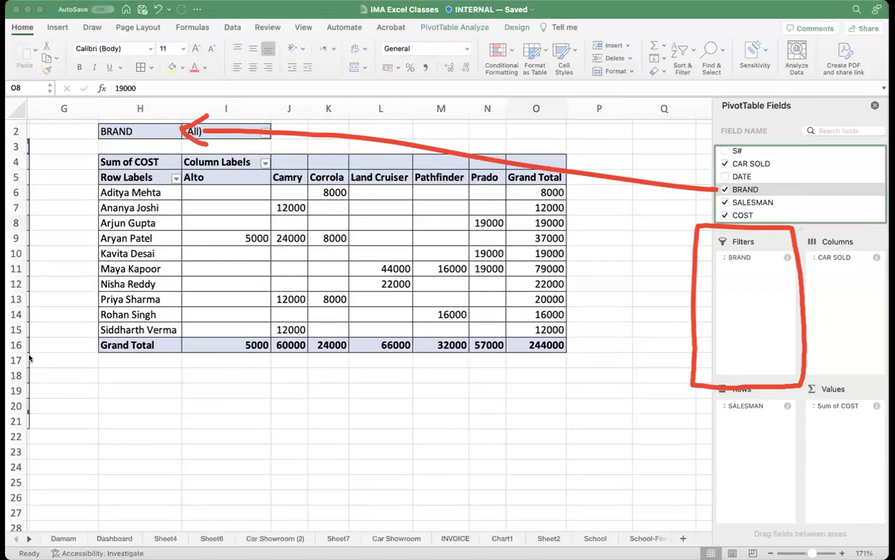
left_click(73, 359)
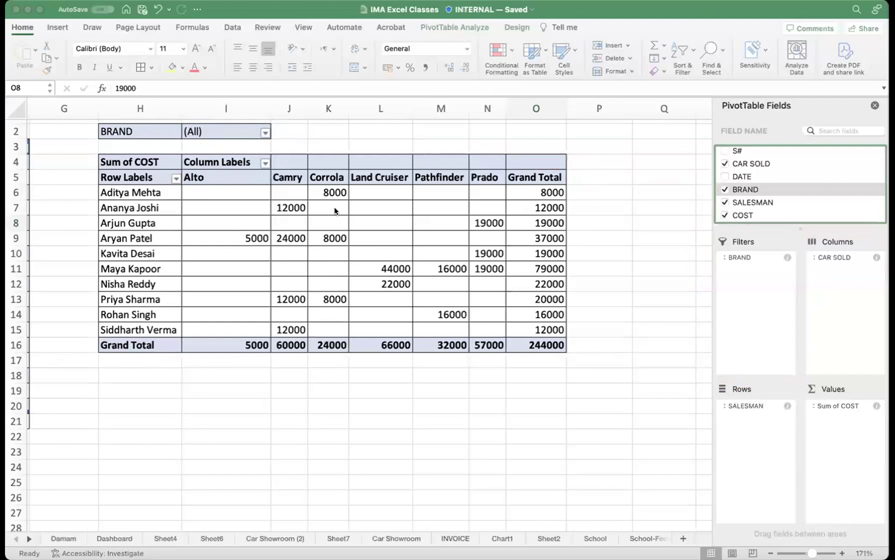
- Filter the PivotTable's BRAND to Toyota only and review the sales costs shown for that brand
left_click(264, 132)
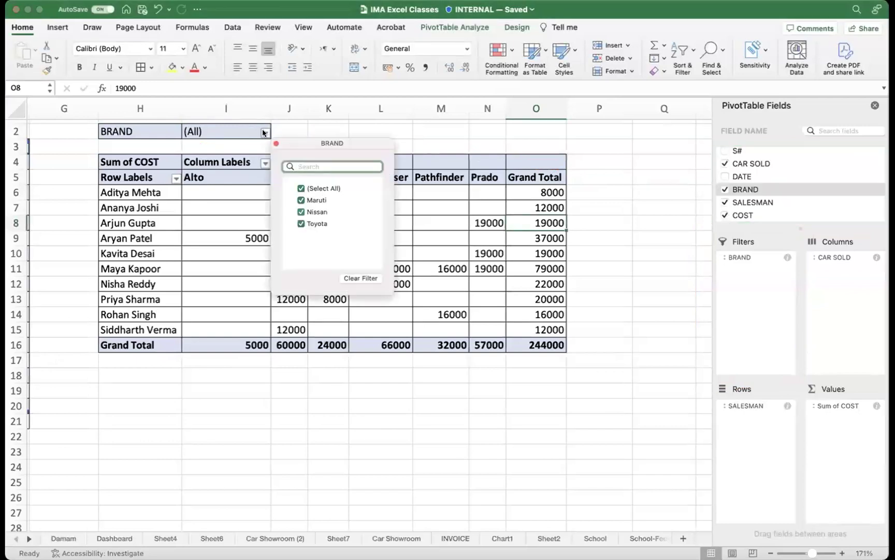
left_click(301, 188)
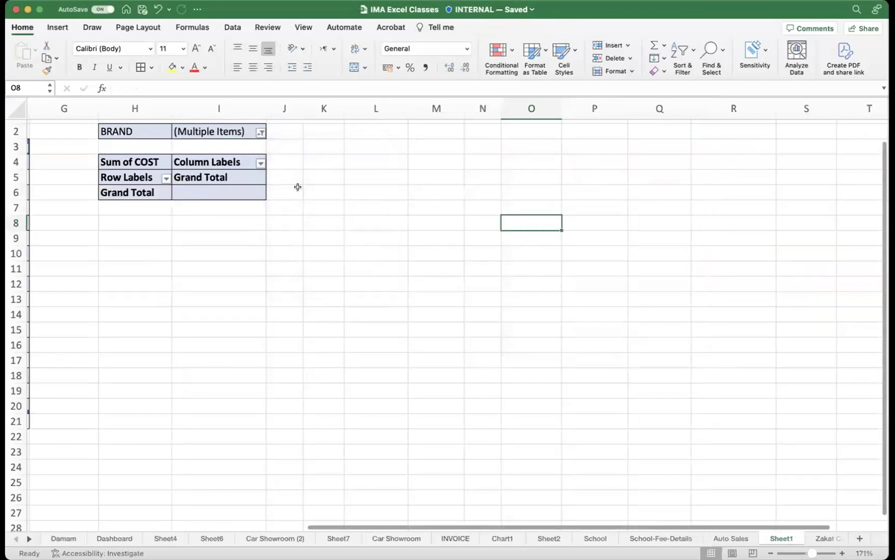
left_click(265, 133)
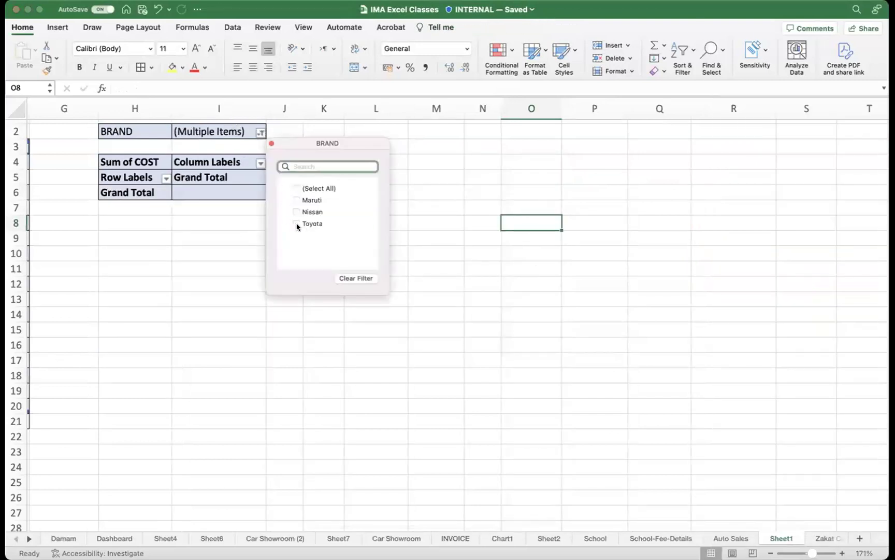
left_click(296, 224)
left_click_drag(321, 143, 743, 225)
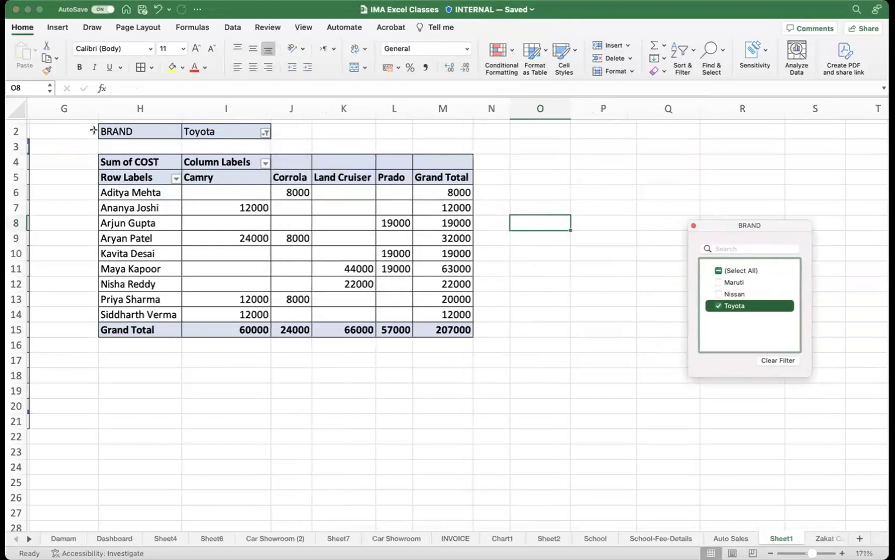
left_click(196, 226)
left_click_drag(491, 343, 113, 123)
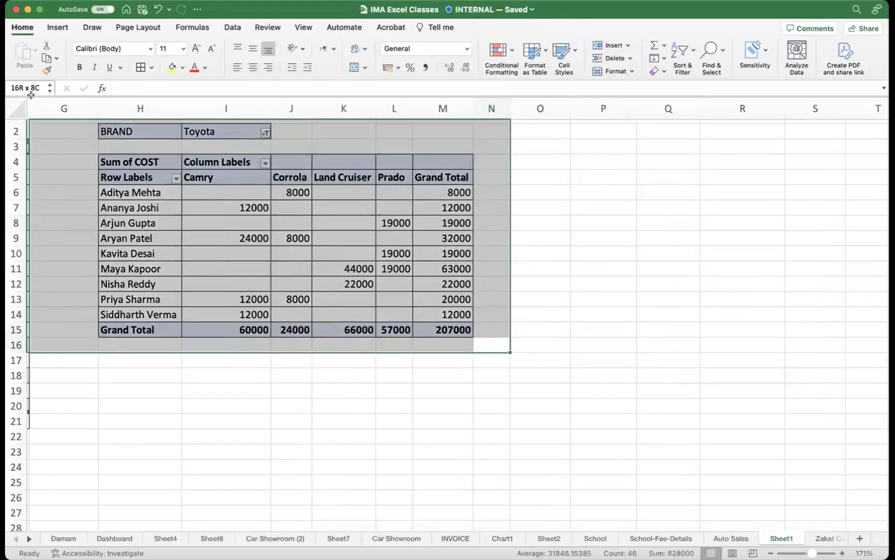
left_click(407, 408)
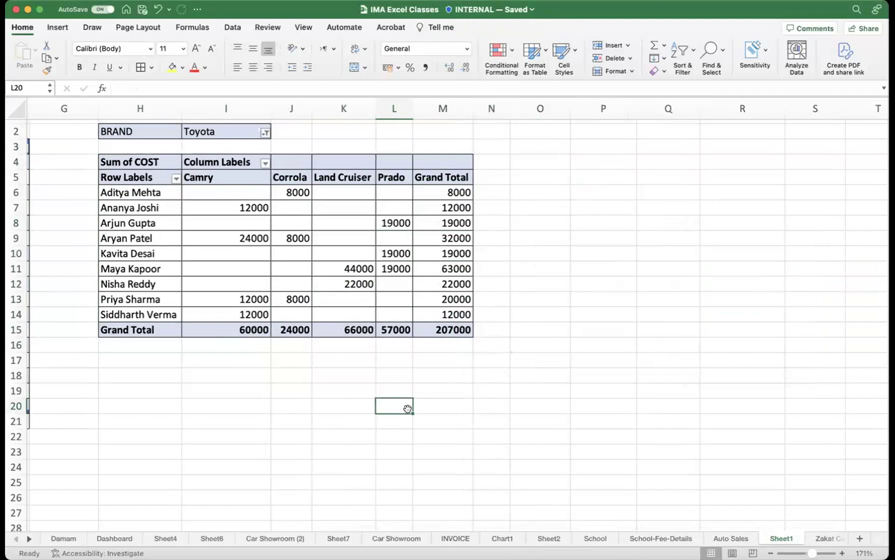
- Switch the PivotTable's BRAND filter from Toyota to Nissan only
left_click(265, 132)
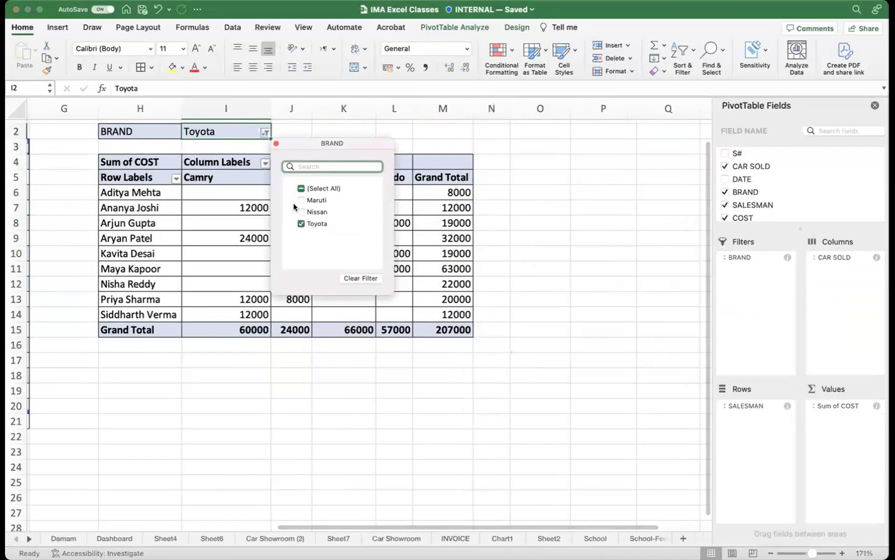
left_click(300, 212)
left_click(301, 223)
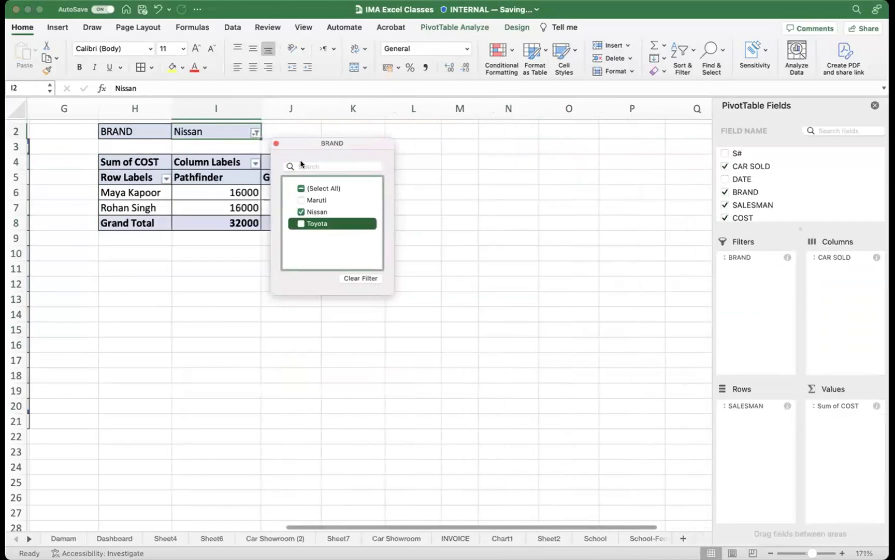
left_click(468, 290)
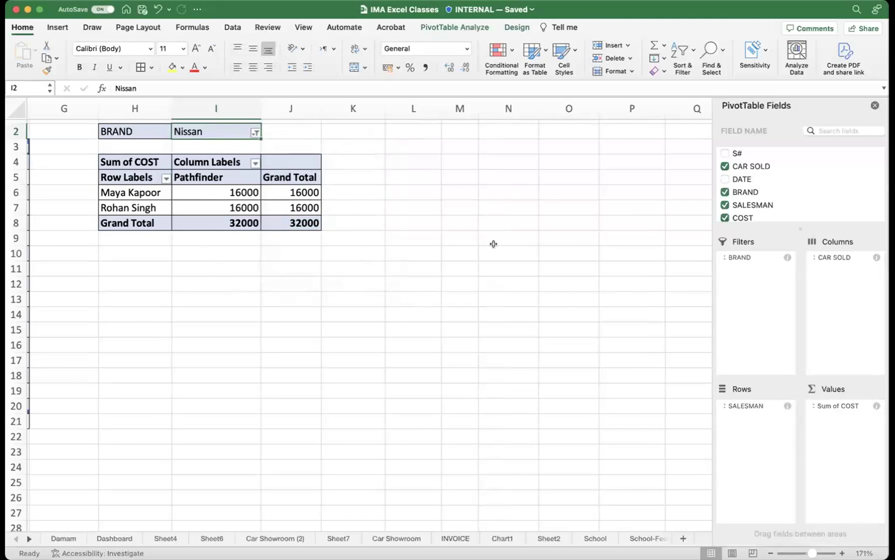
- Reset the PivotTable's BRAND filter to include all brands
left_click(257, 133)
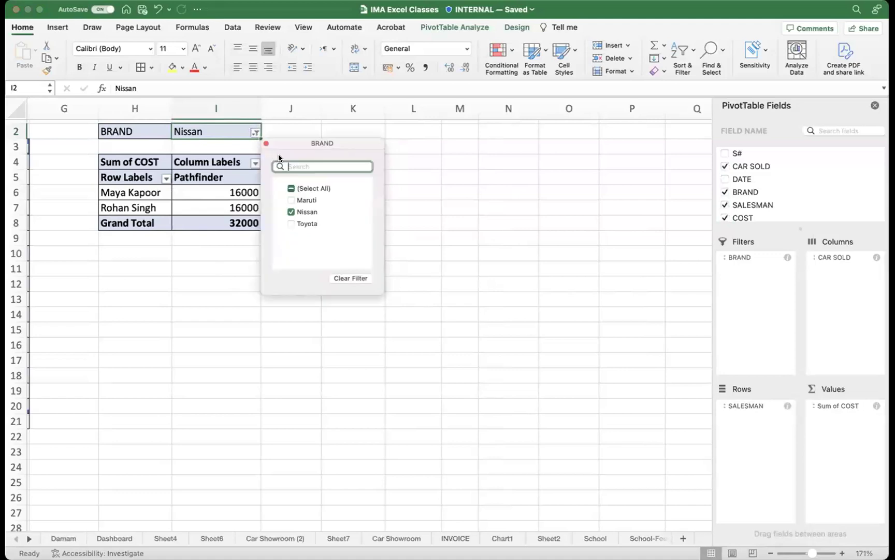
left_click(292, 189)
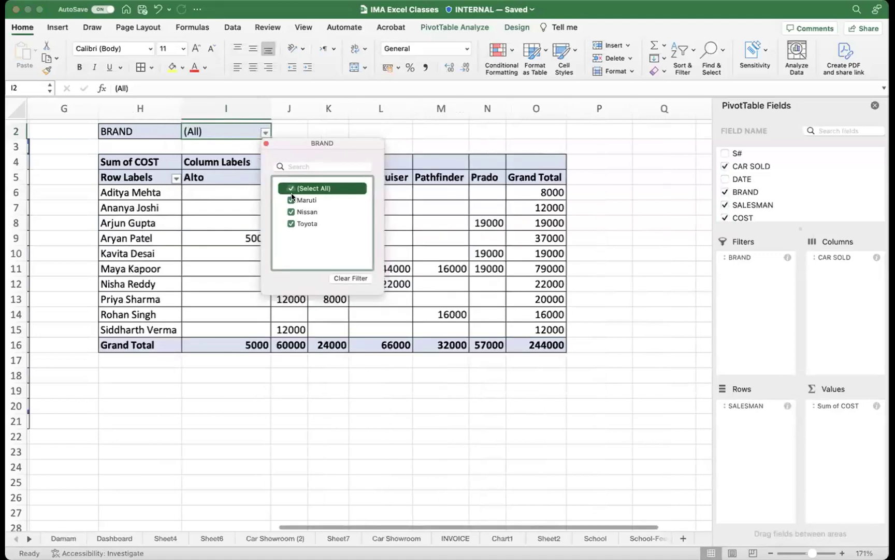
left_click(266, 144)
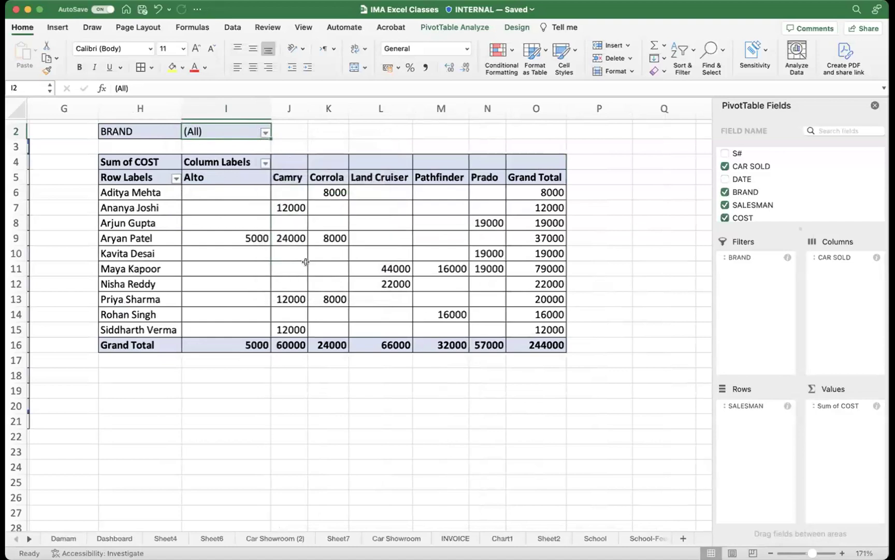
left_click(256, 197)
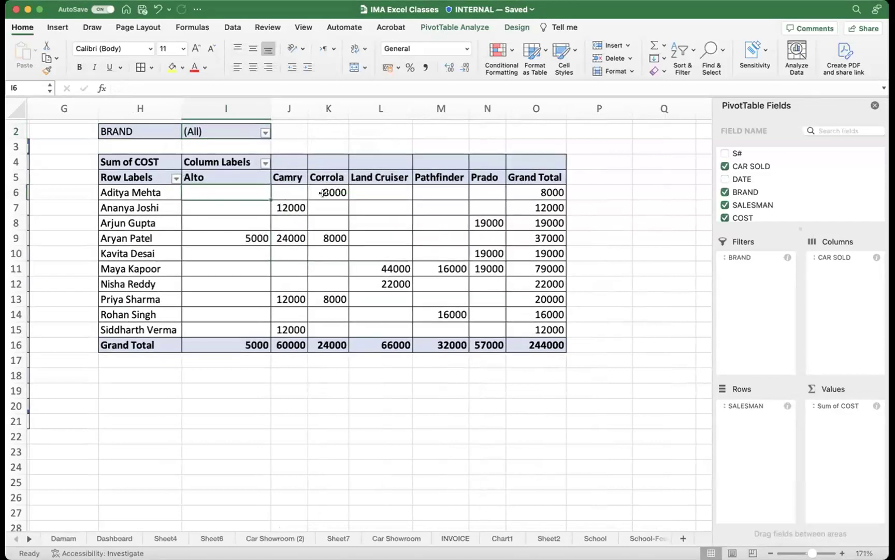
- Change the PivotTable's COST value field to summarize by Count, and compare it with the source sales table
left_click(834, 406)
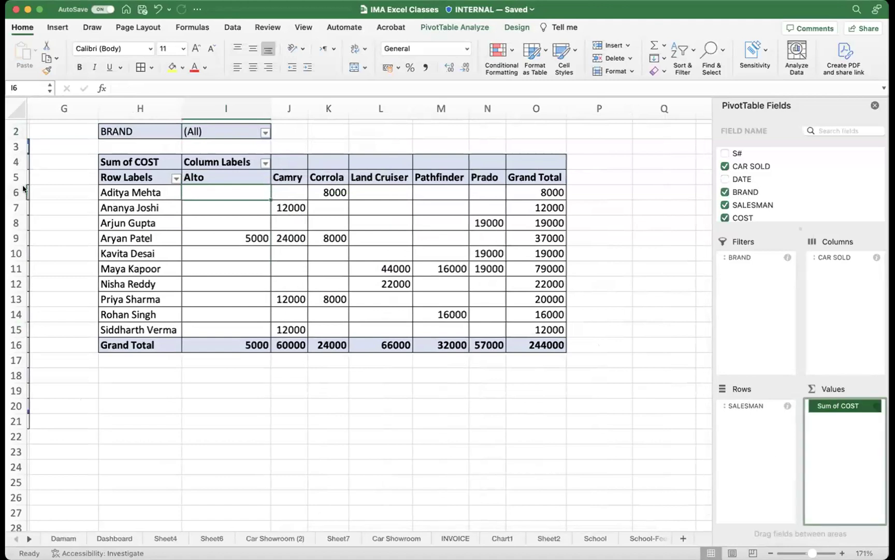
mouse_move(863, 371)
left_mouse_down()
mouse_move(847, 455)
mouse_move(888, 415)
mouse_move(842, 356)
left_mouse_up()
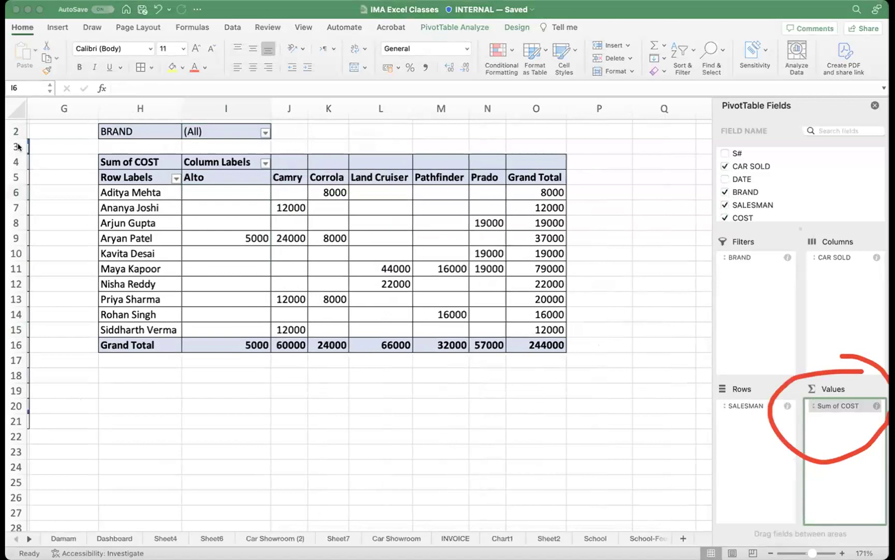
left_click(838, 407)
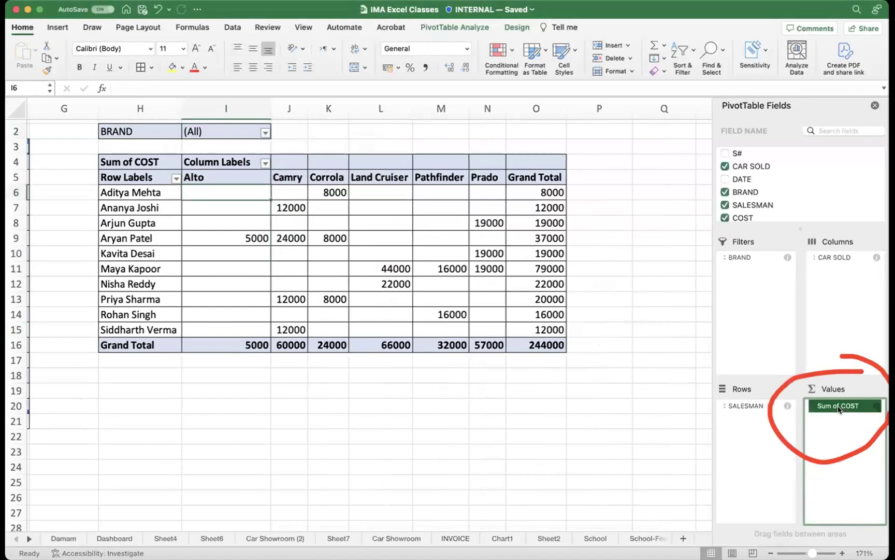
left_click(843, 406)
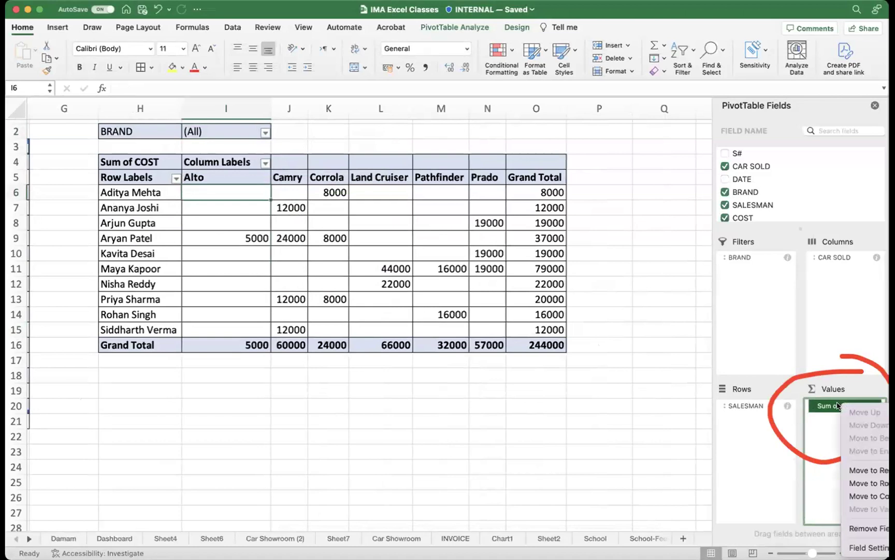
left_click(863, 548)
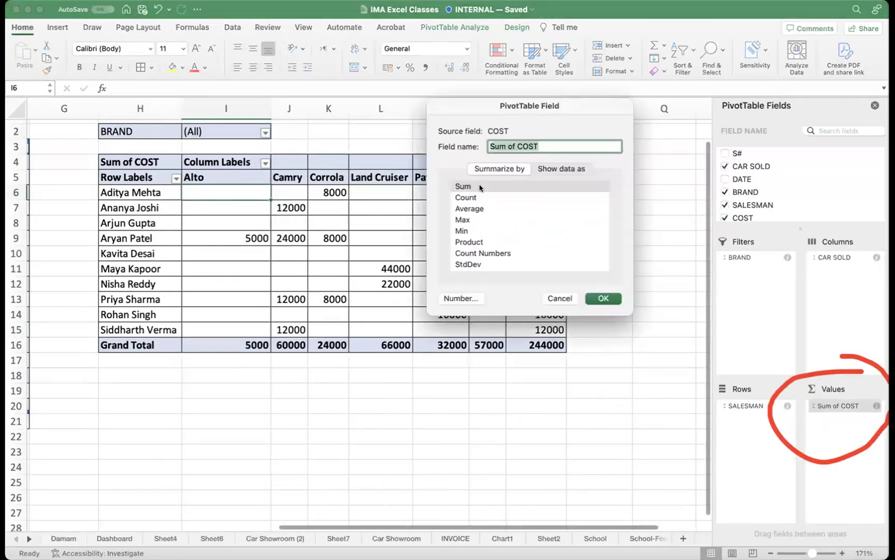
left_click(478, 185)
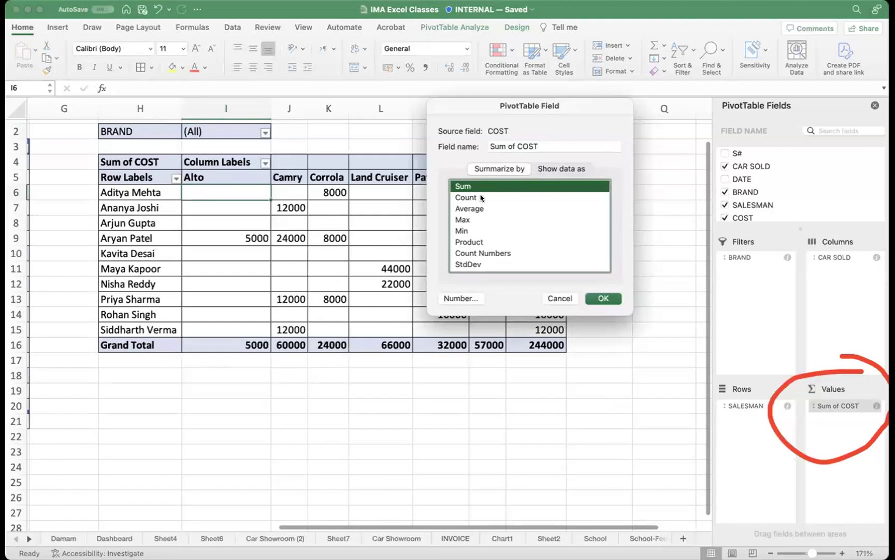
left_click(482, 198)
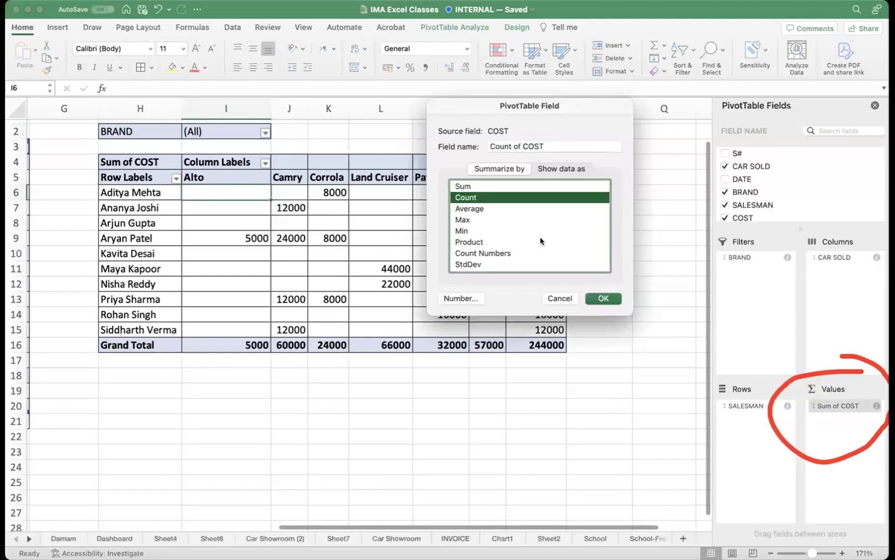
left_click(604, 299)
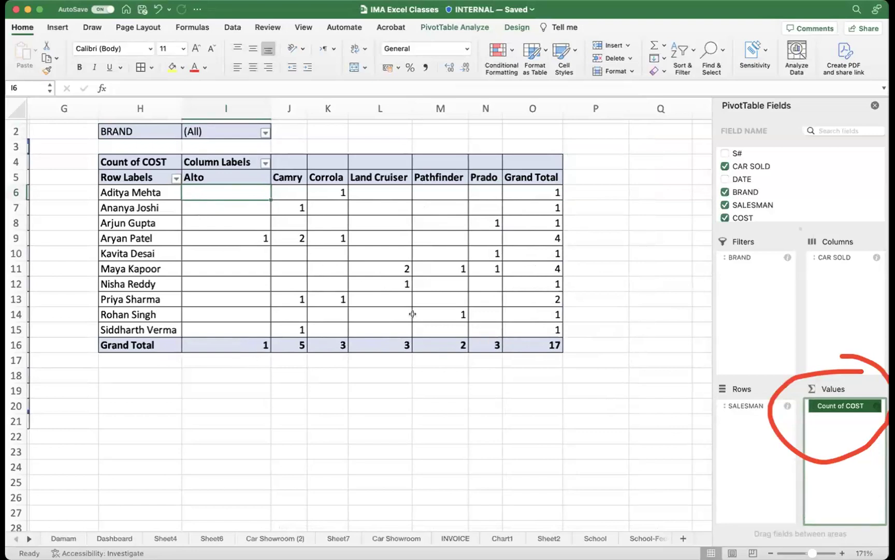
scroll(409, 313, "left", 10)
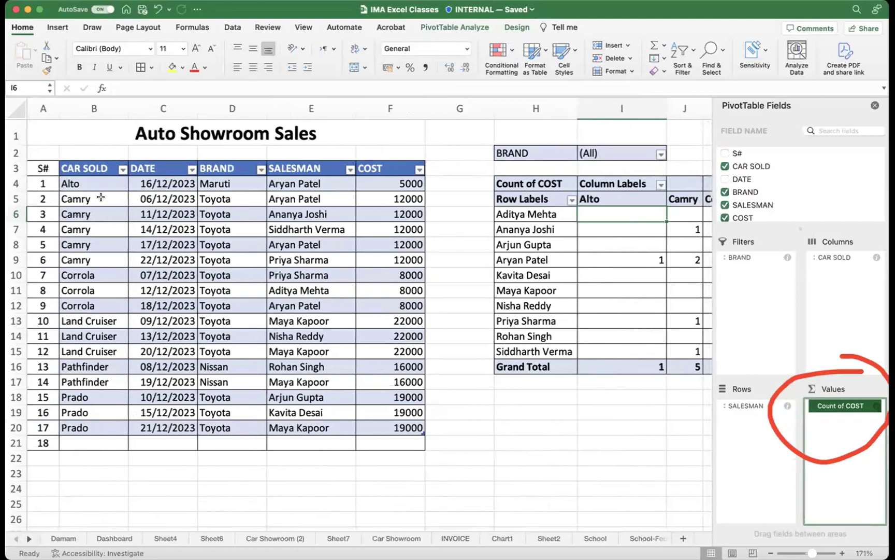
scroll(101, 197, "down", 1)
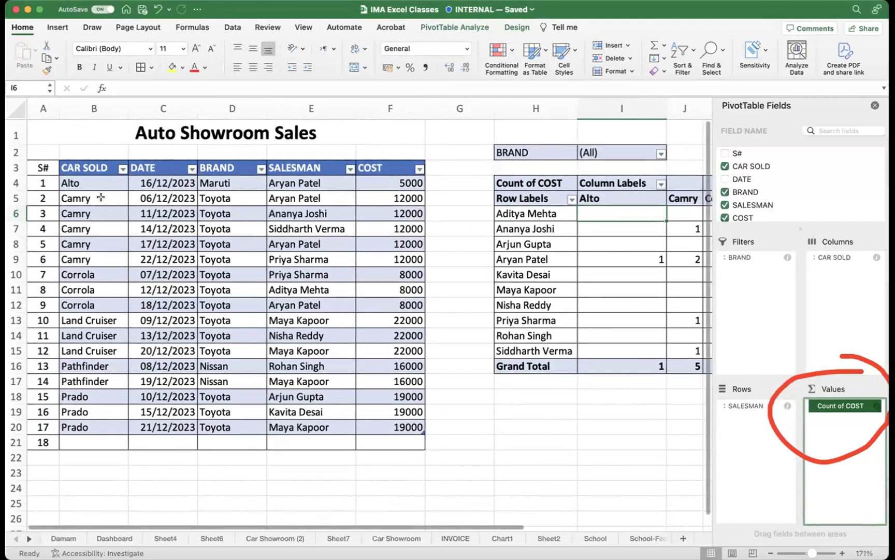
- Copy the salesman name from cell E5 into cells E7 and E8 of the sales table
left_click(322, 197)
key("cmd+c")
left_click_drag(306, 229, 304, 248)
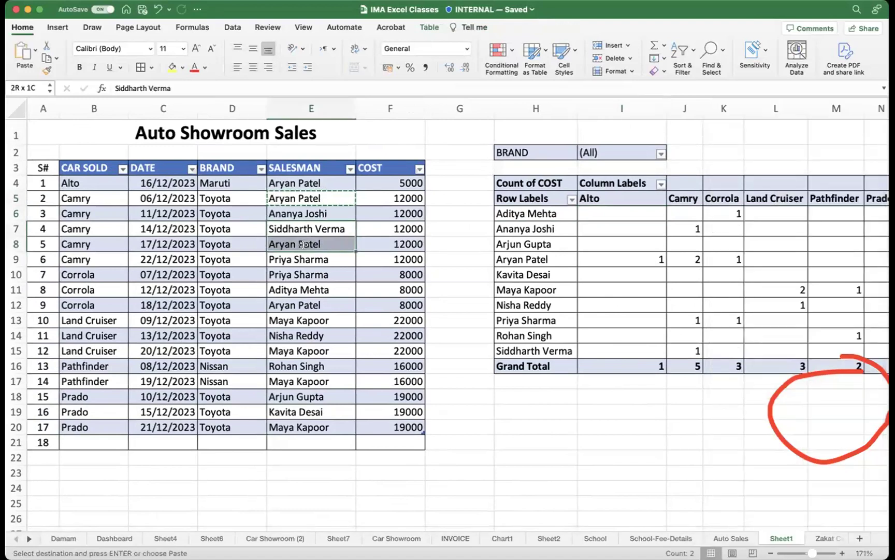
key("cmd+v")
key("Escape")
left_click(586, 421)
- Examine the number of each car sold and the grand total for the salesmen in PivotTable rows 9 and 11
scroll(594, 419, "right", 5)
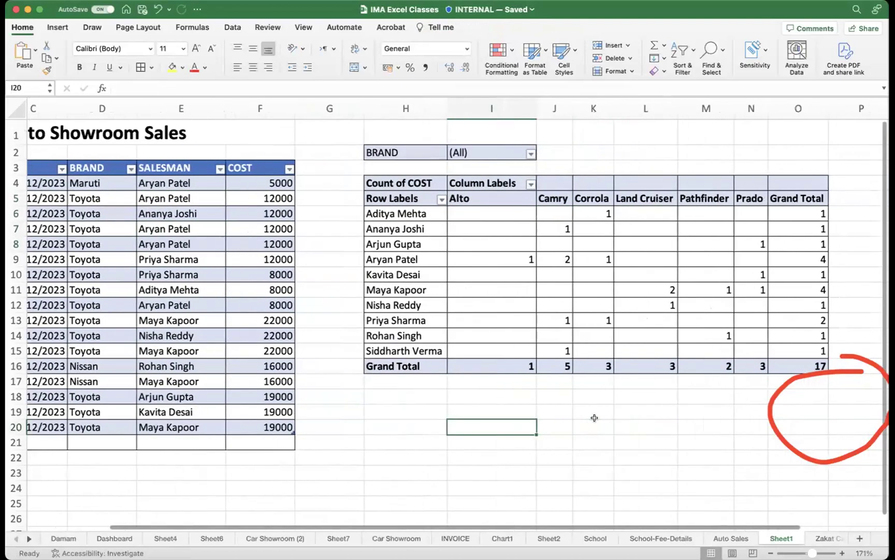
scroll(510, 296, "left", 1)
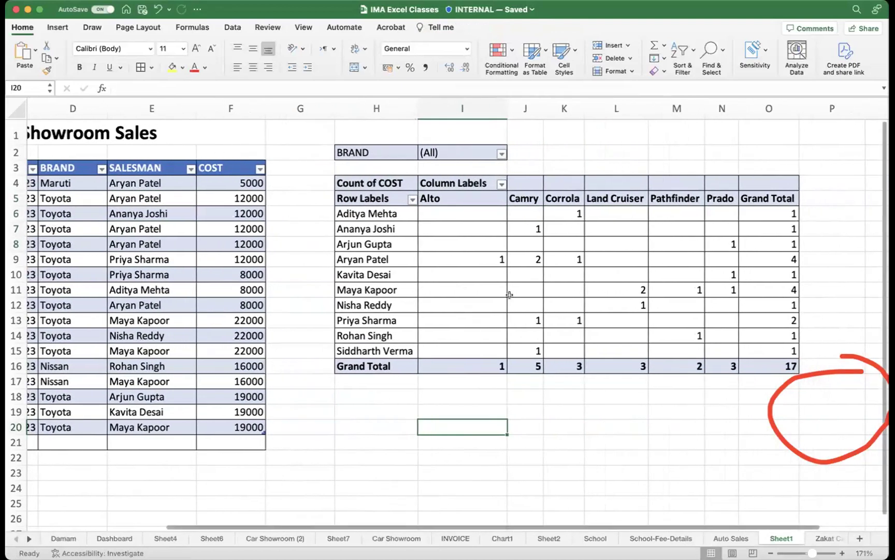
left_click(367, 290)
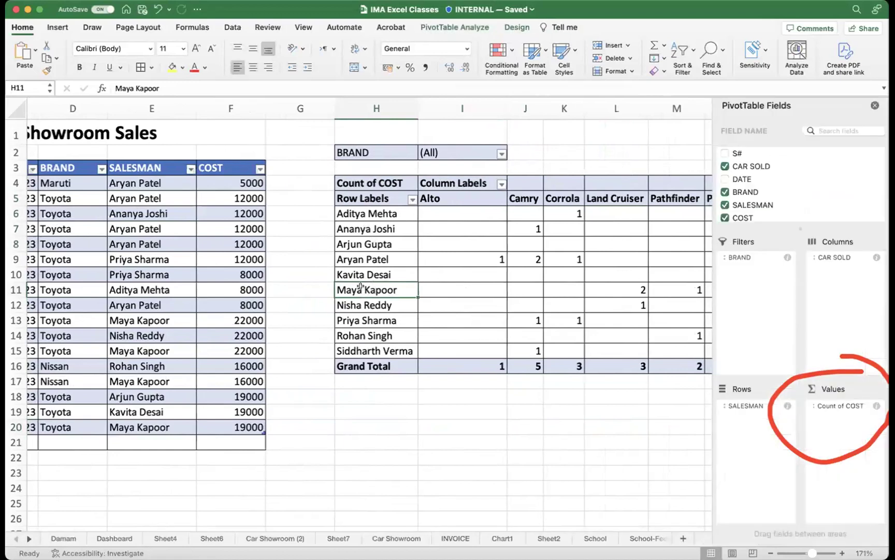
scroll(360, 265, "left", 2)
left_click(369, 259)
scroll(414, 271, "right", 6)
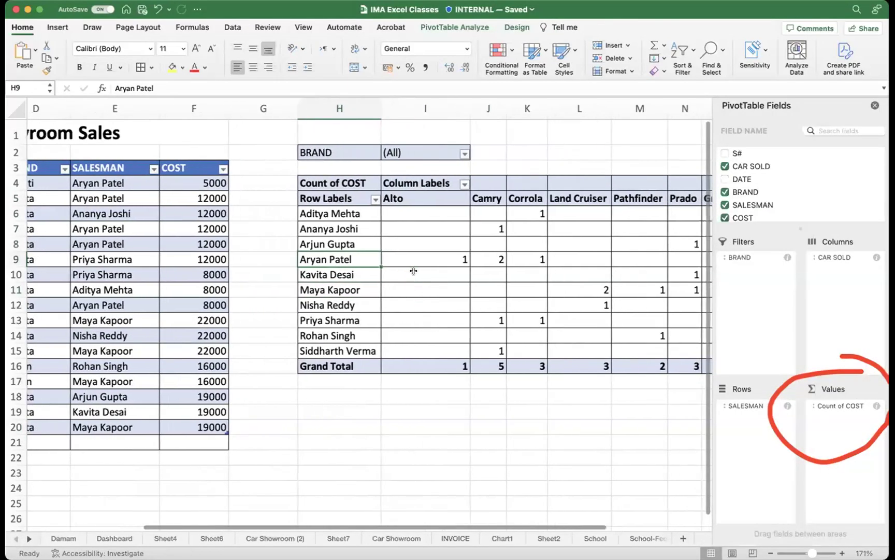
left_click_drag(657, 262, 290, 259)
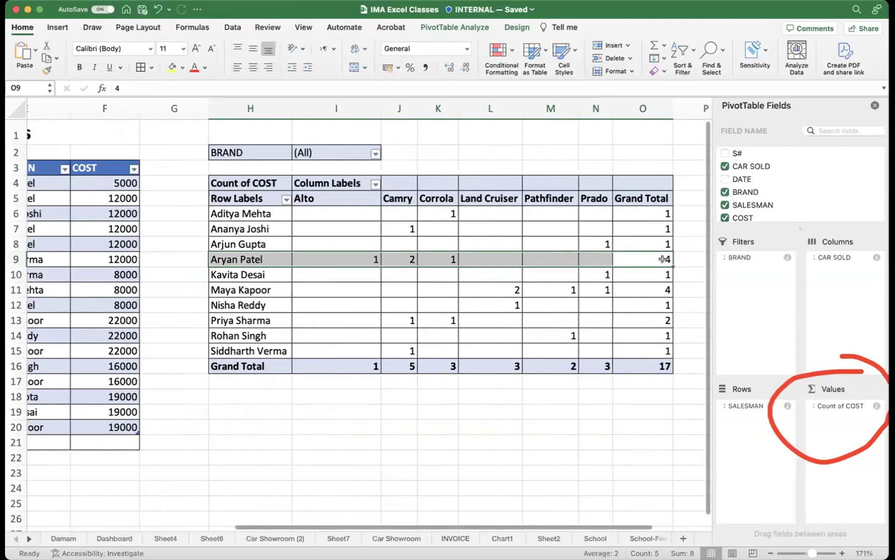
left_click_drag(657, 290, 223, 290)
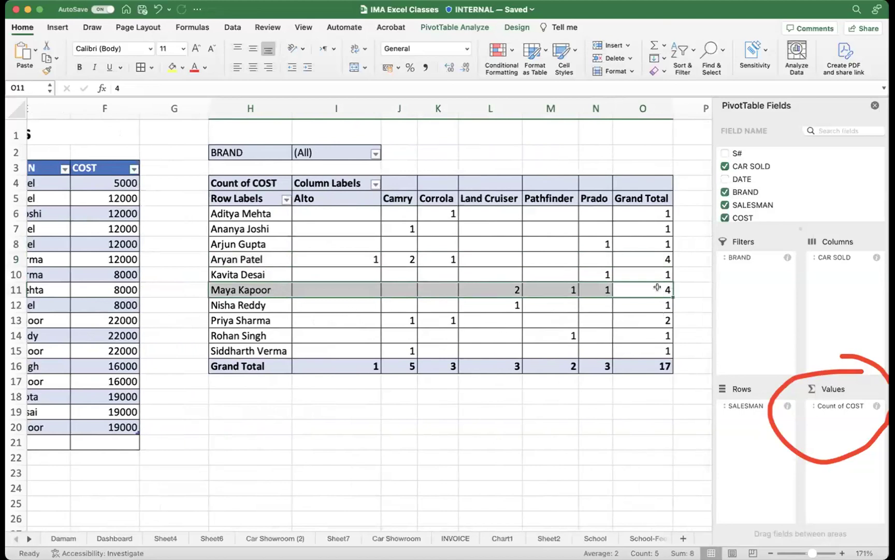
- Filter the PivotTable's BRAND to Maruti only and compare the count with the source sales table
left_click(372, 152)
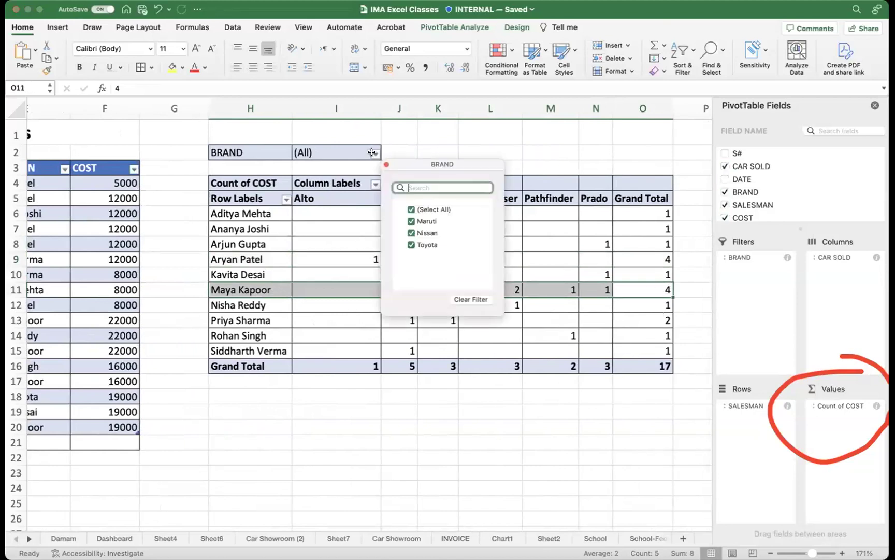
left_click(412, 222)
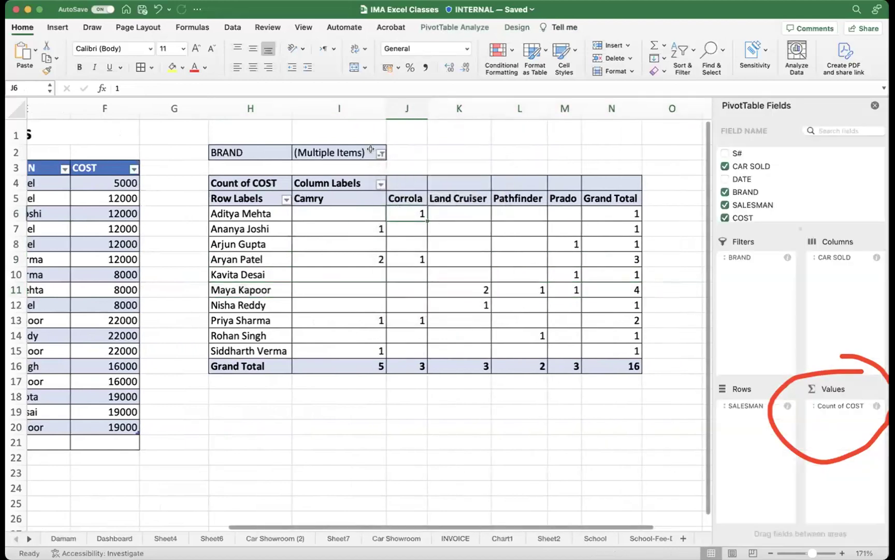
left_click(416, 233)
left_click(416, 244)
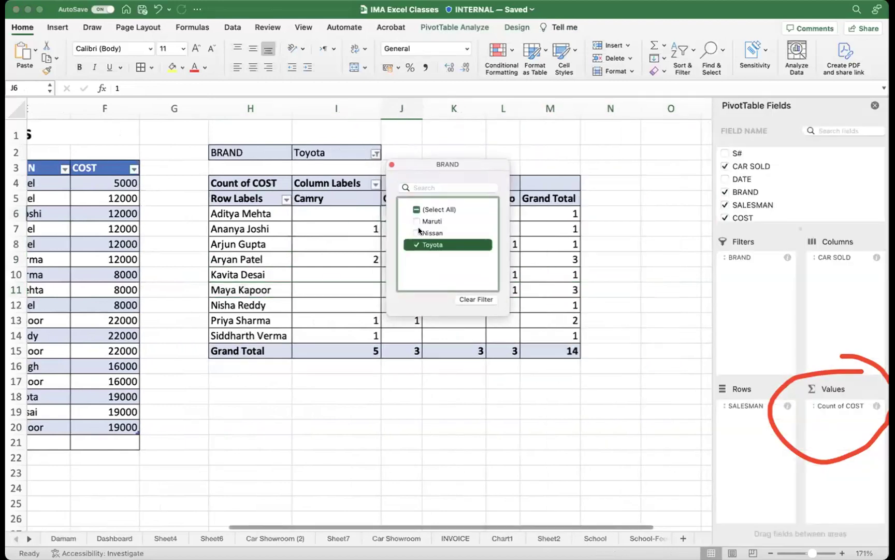
left_click(371, 153)
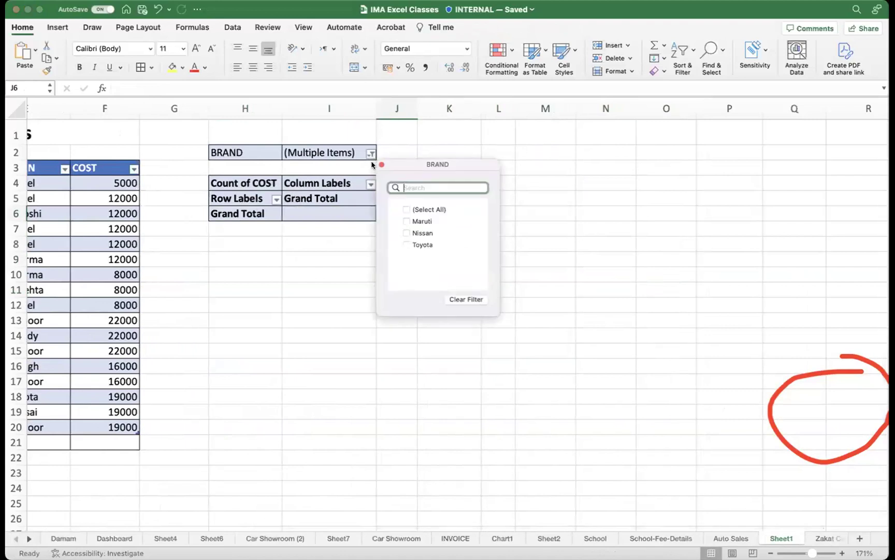
left_click(410, 222)
left_click(463, 365)
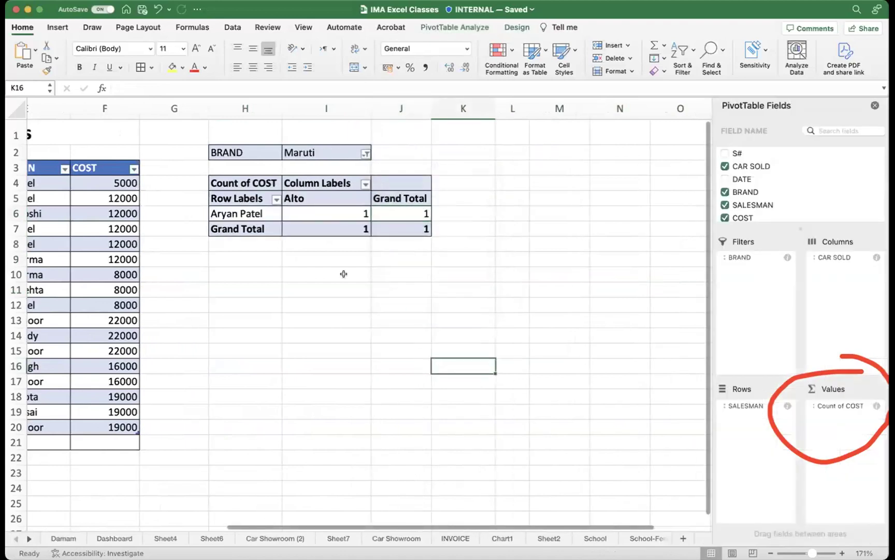
scroll(291, 252, "left", 5)
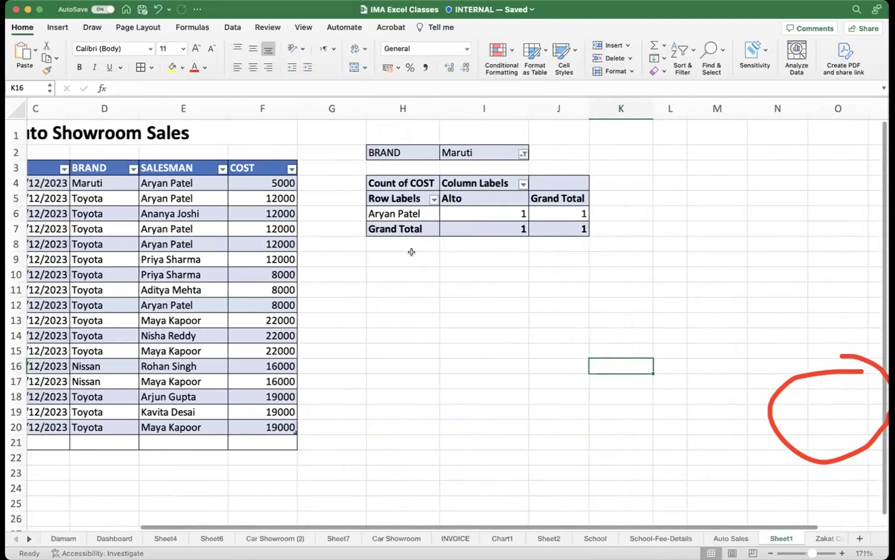
scroll(573, 350, "right", 3)
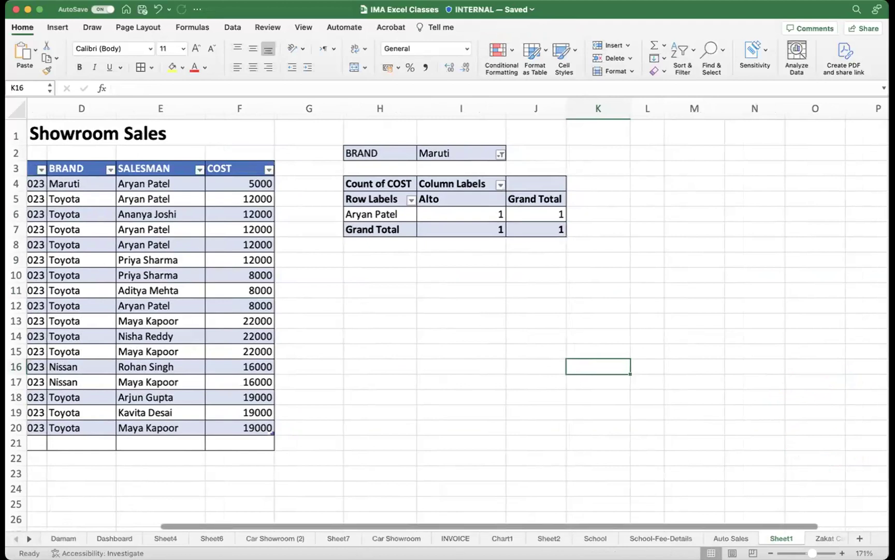
- Delete the PivotTable by clearing the range G1:K11 beside the sales table
key("super+Tab")
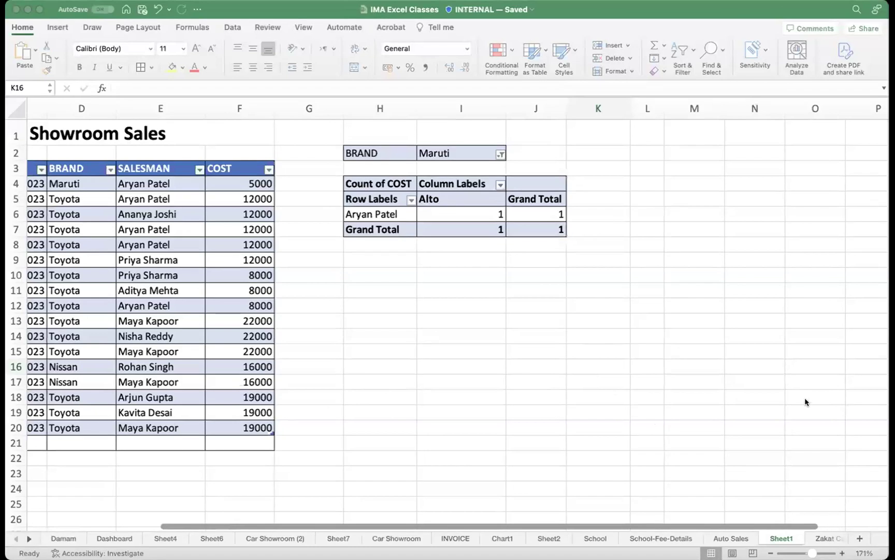
left_click(383, 311)
scroll(384, 311, "left", 3)
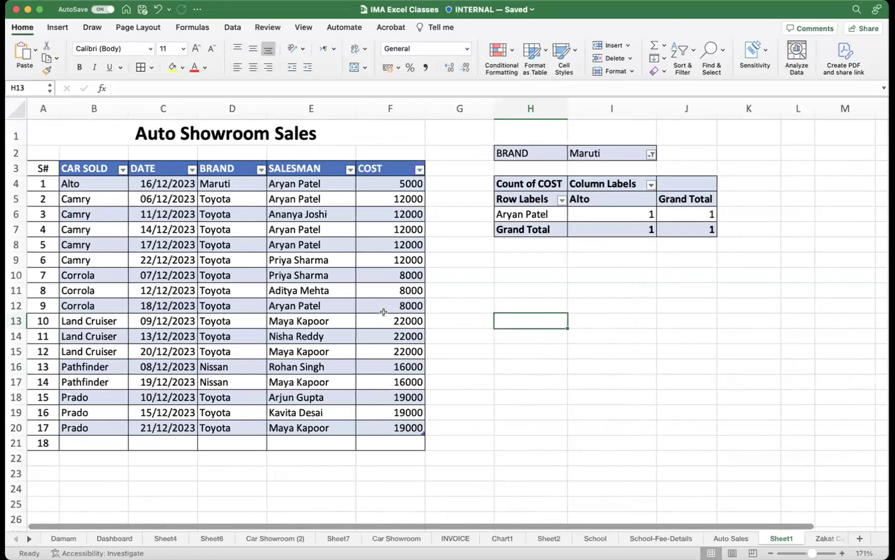
left_click_drag(454, 124, 754, 284)
key("Delete")
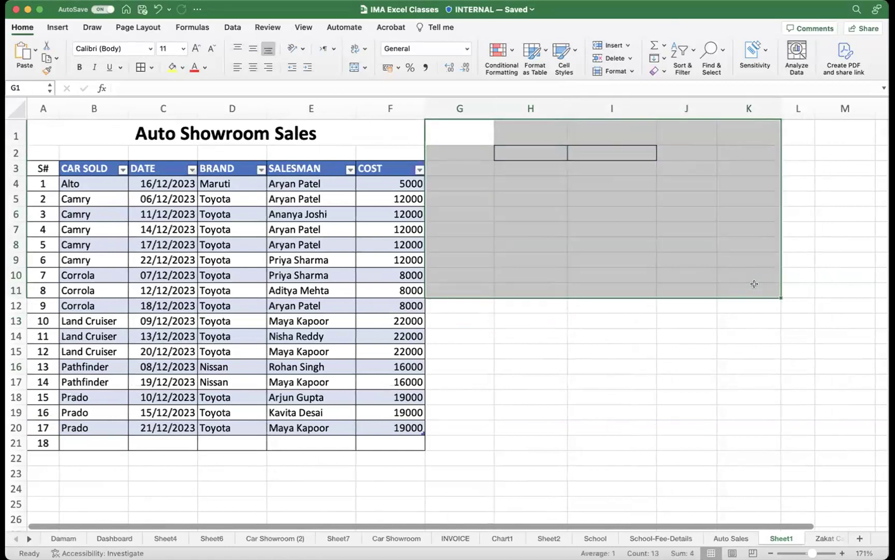
left_click(560, 306)
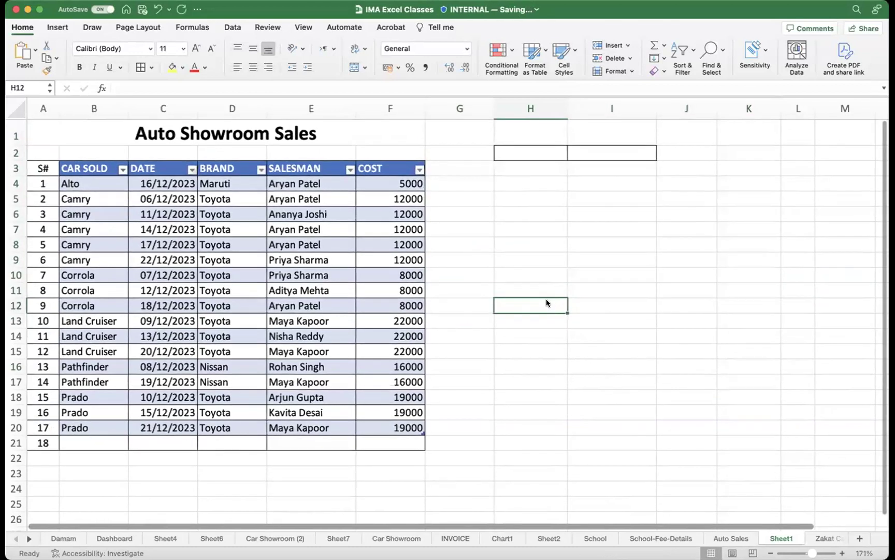
- Undo the deletion of the PivotTable
left_click(532, 183)
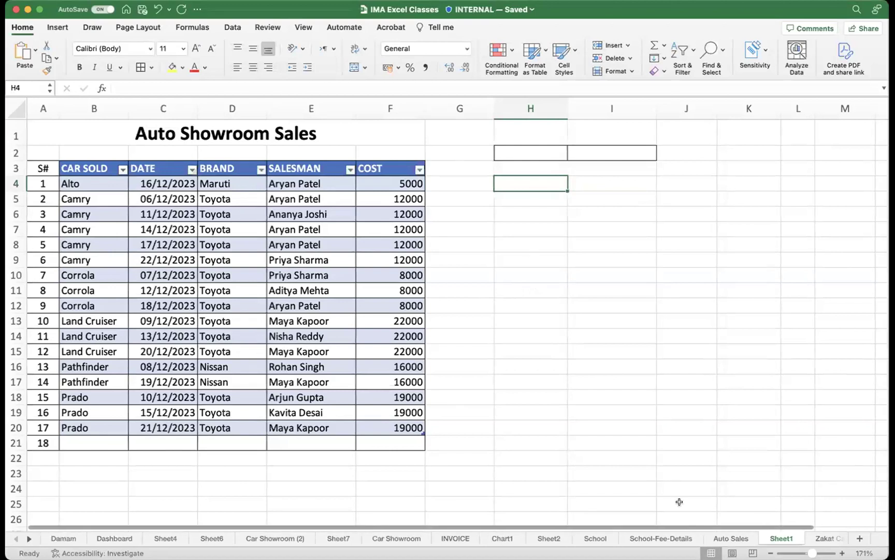
left_click(738, 544)
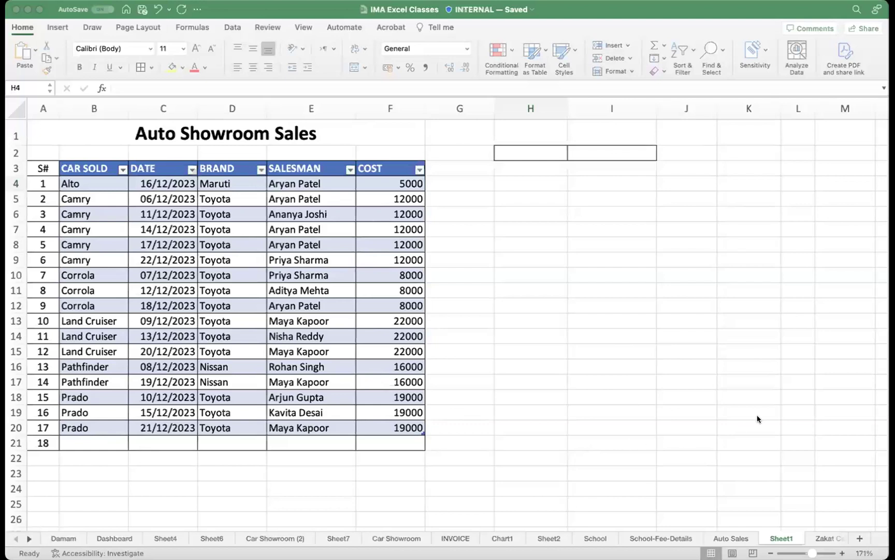
left_click(584, 290)
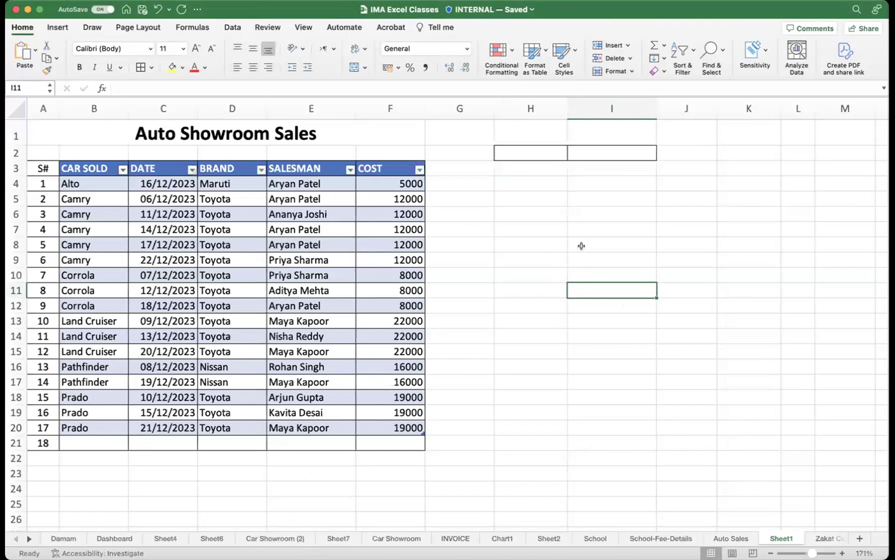
left_click(529, 153)
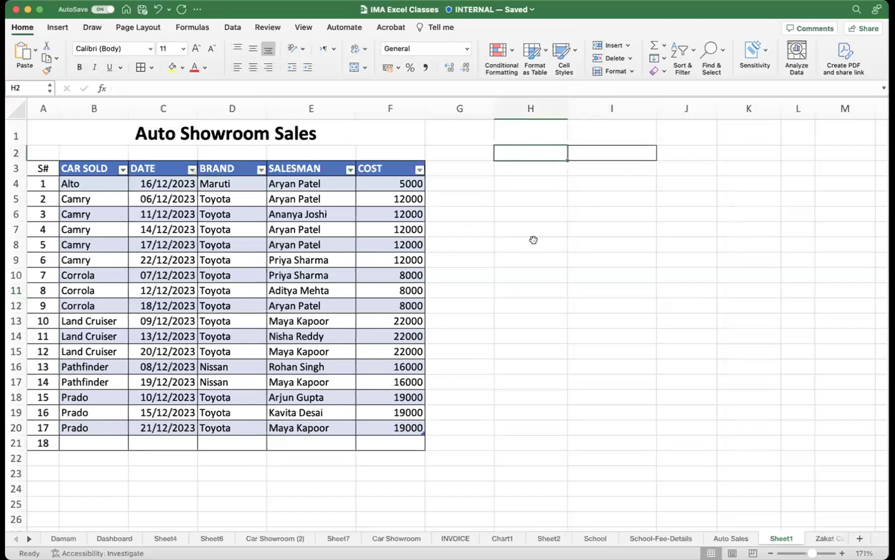
key("super+z")
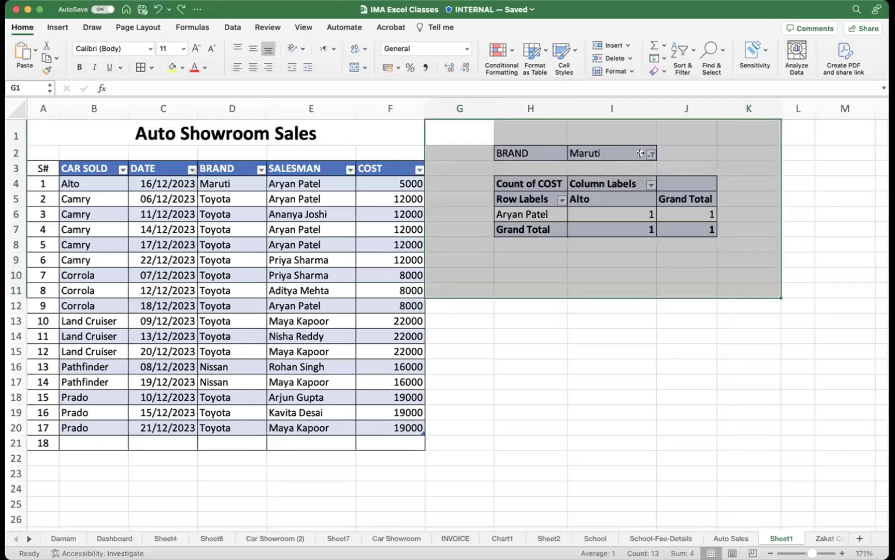
- Switch the PivotTable's BRAND filter from Maruti to Toyota only
left_click(651, 154)
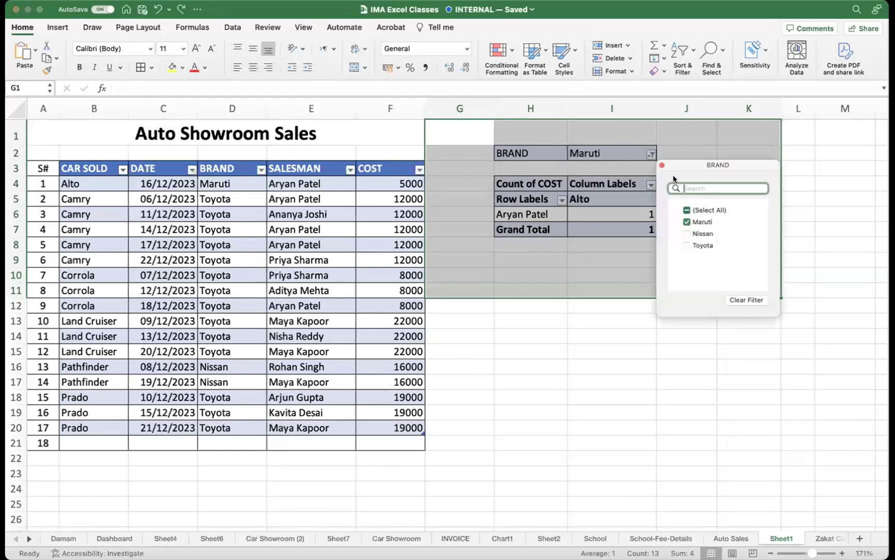
left_click(687, 244)
left_click(687, 221)
left_click(612, 367)
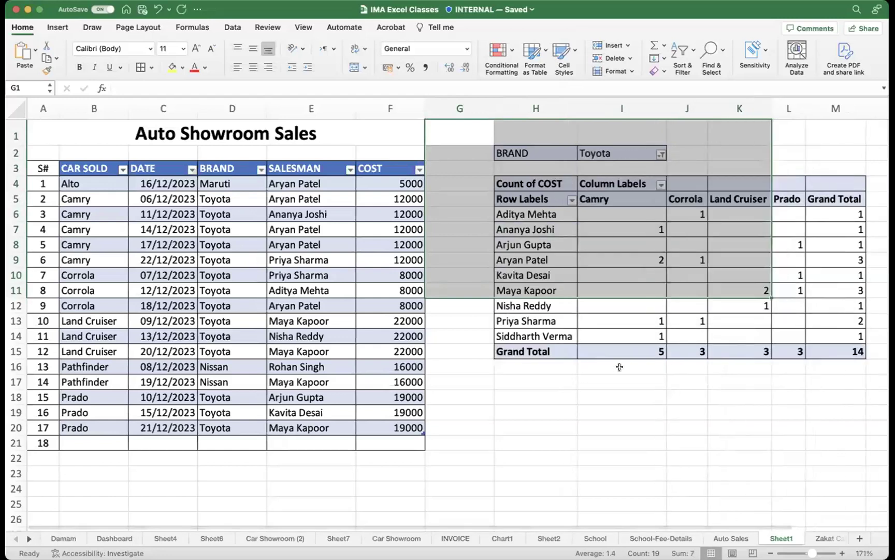
scroll(619, 366, "right", 5)
left_click(611, 382)
scroll(428, 243, "right", 2)
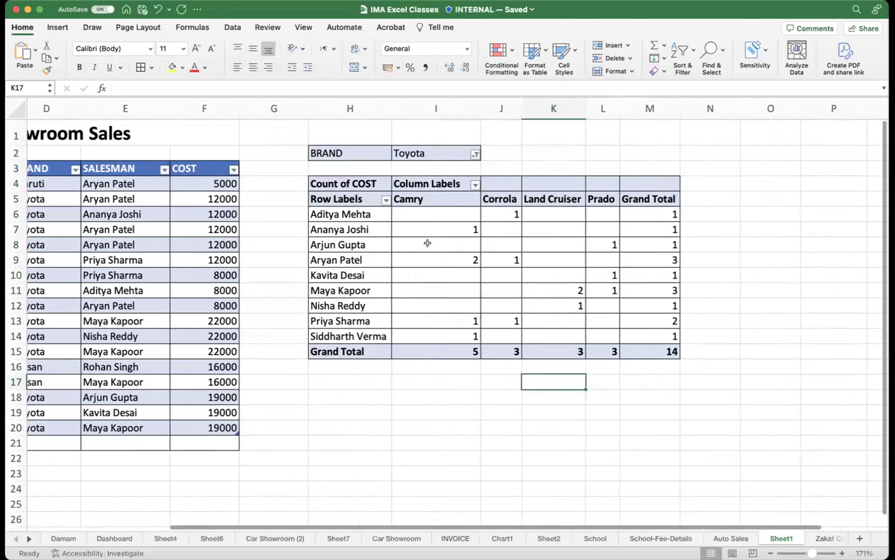
- Insert a 2-D clustered column PivotChart from PivotTable range H5:M14, place it below the table, and review its bars per salesman
left_click_drag(343, 200, 641, 335)
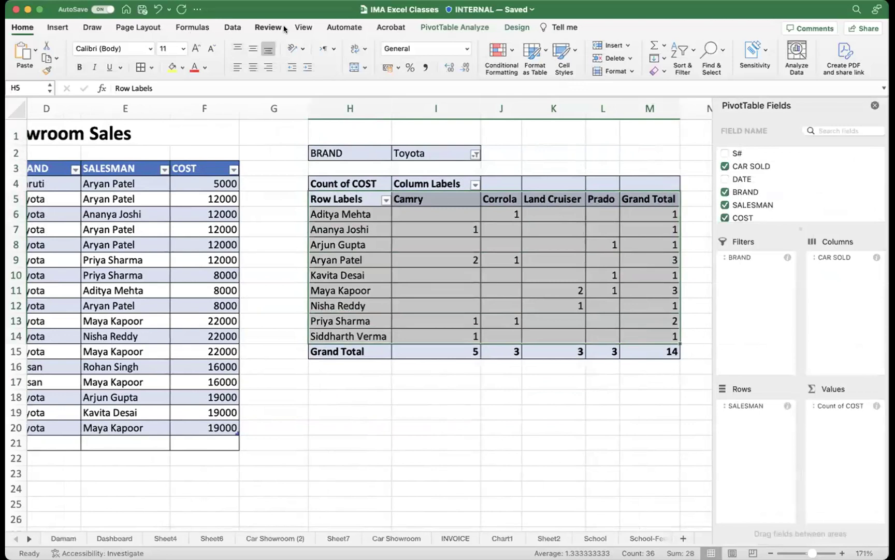
left_click(91, 27)
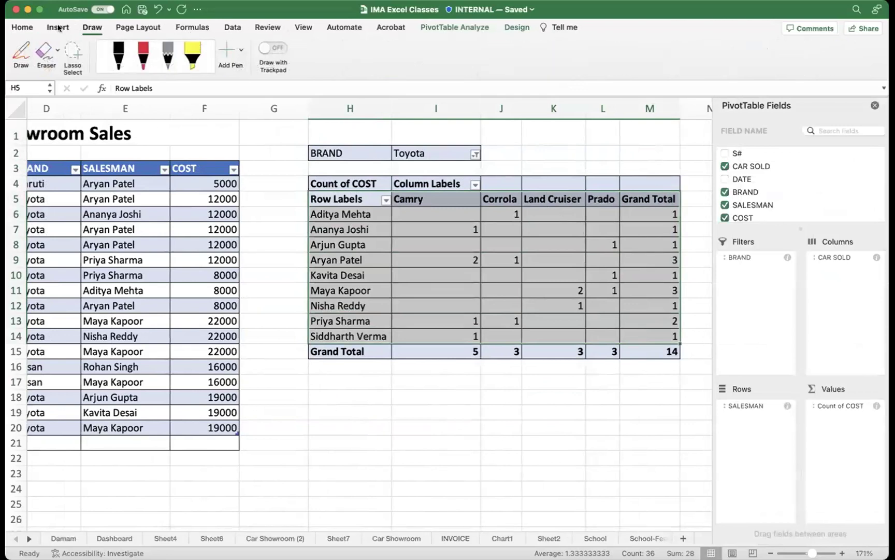
left_click(57, 28)
left_click(416, 46)
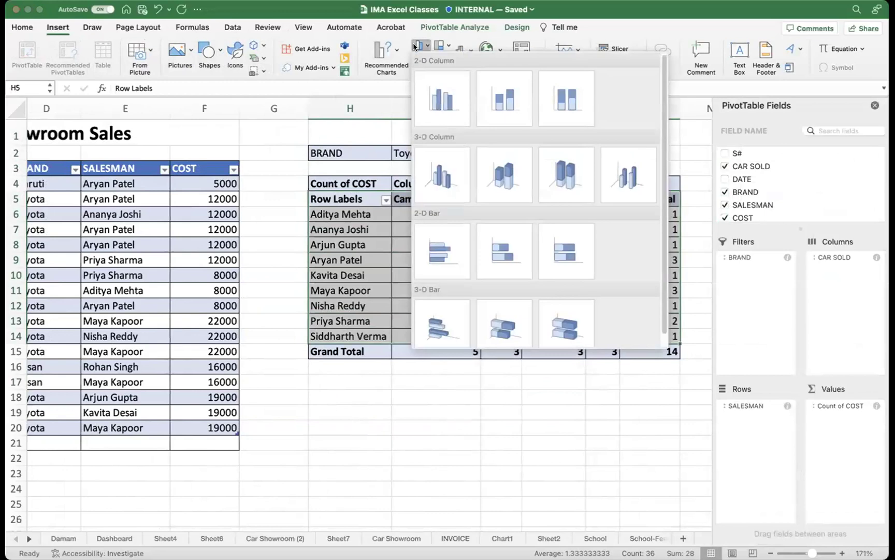
left_click(432, 101)
left_click_drag(356, 236, 514, 367)
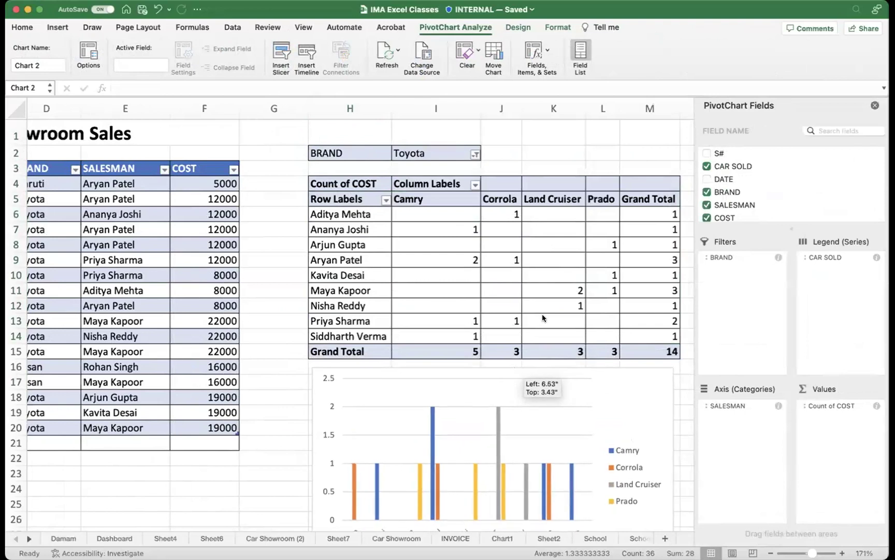
scroll(542, 316, "down", 5)
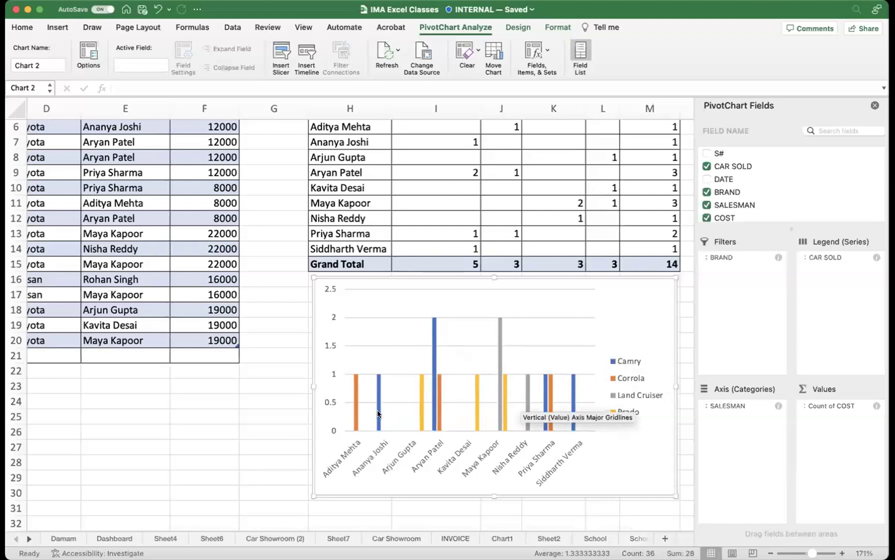
mouse_move(524, 412)
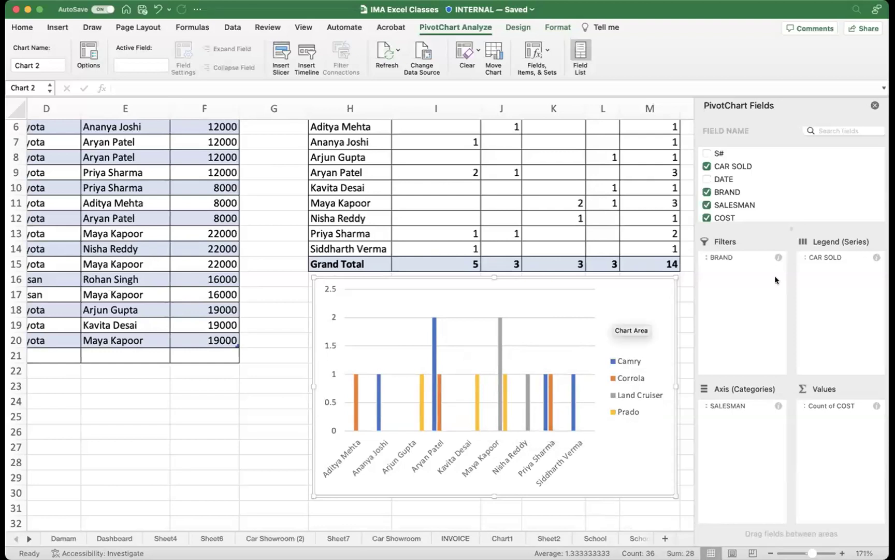
left_click(274, 401)
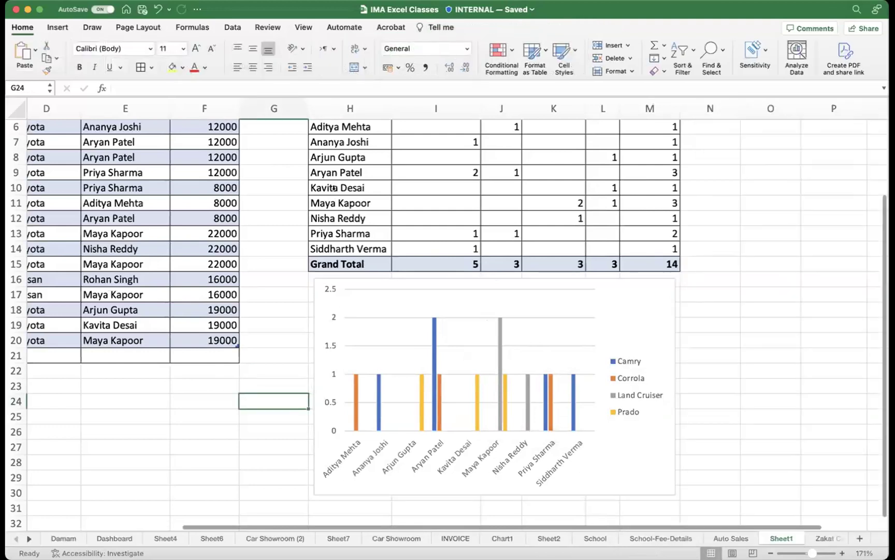
- Delete the column PivotChart and the PivotTable, leaving only the source sales table
left_click(637, 311)
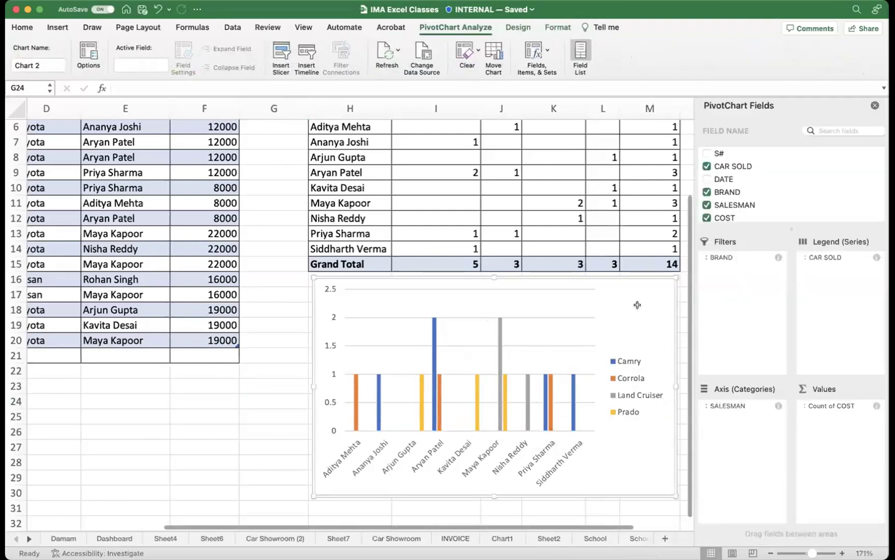
key("Delete")
left_click(673, 298)
scroll(678, 304, "up", 3)
scroll(677, 305, "up", 1)
left_click_drag(687, 383, 321, 124)
left_click(456, 293)
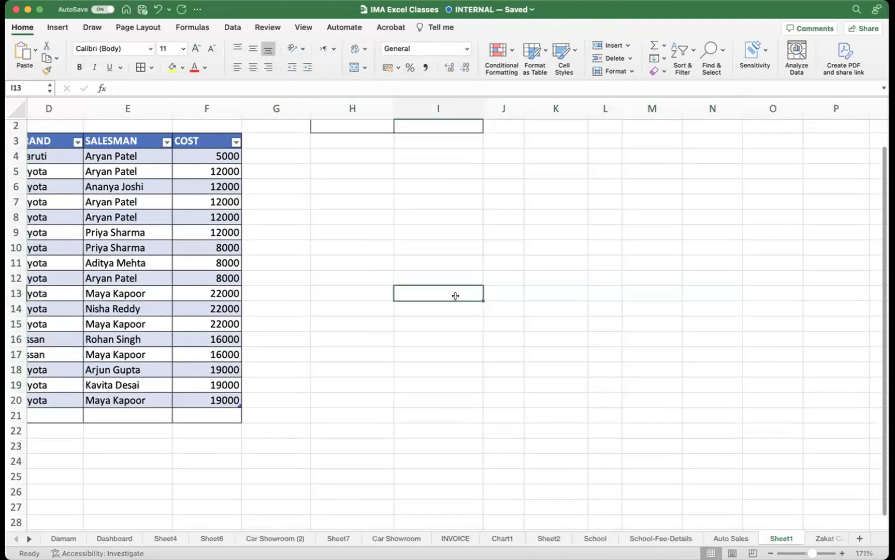
scroll(443, 286, "left", 5)
left_click(102, 428)
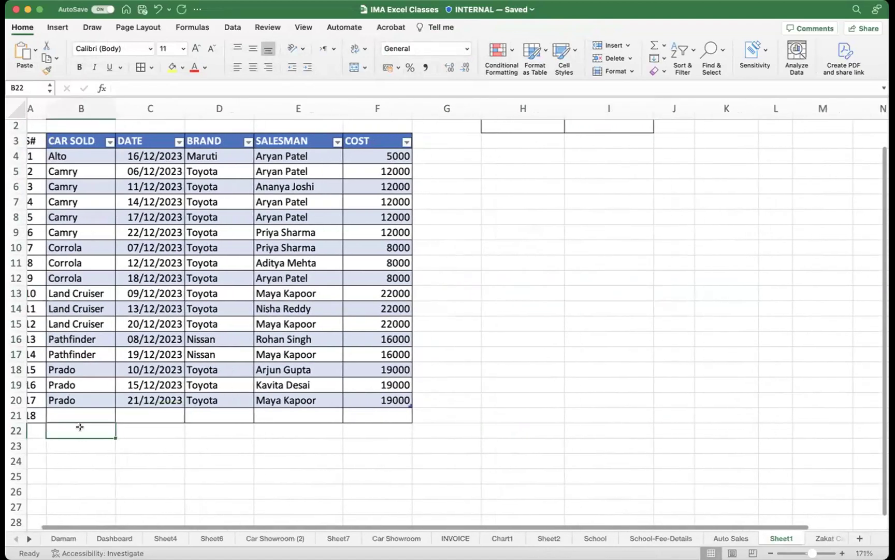
left_click(94, 411)
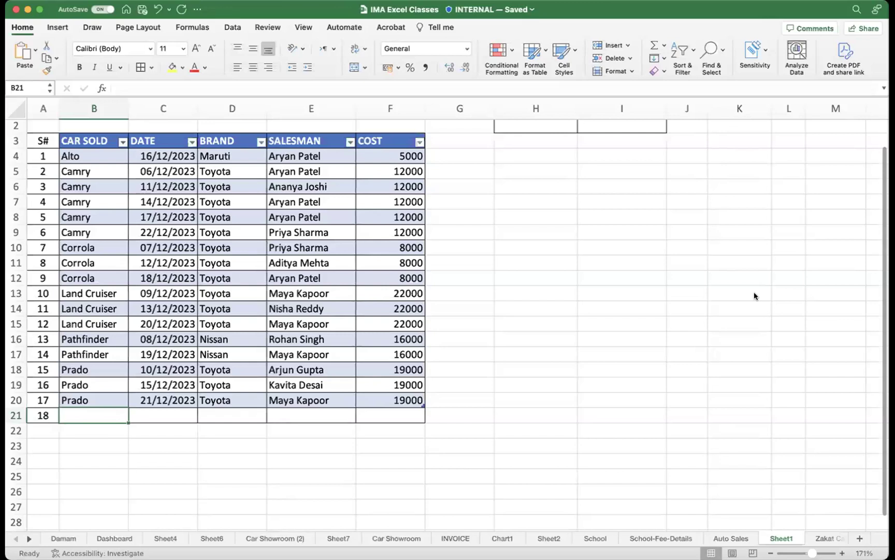
left_click_drag(51, 154, 393, 400)
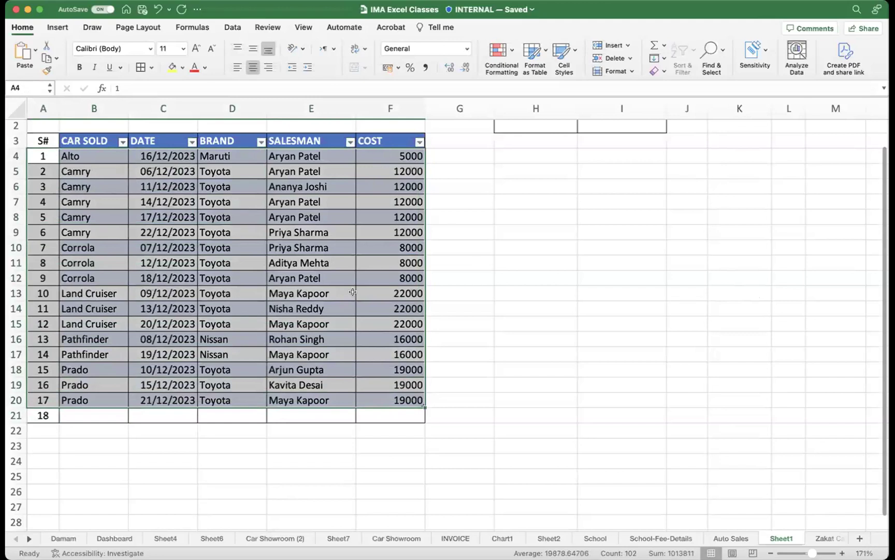
scroll(565, 228, "right", 2)
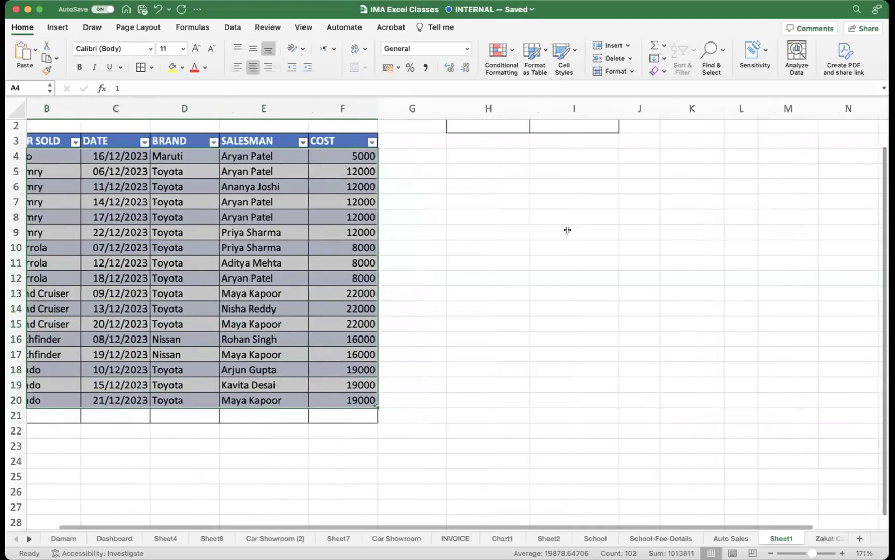
scroll(567, 230, "right", 3)
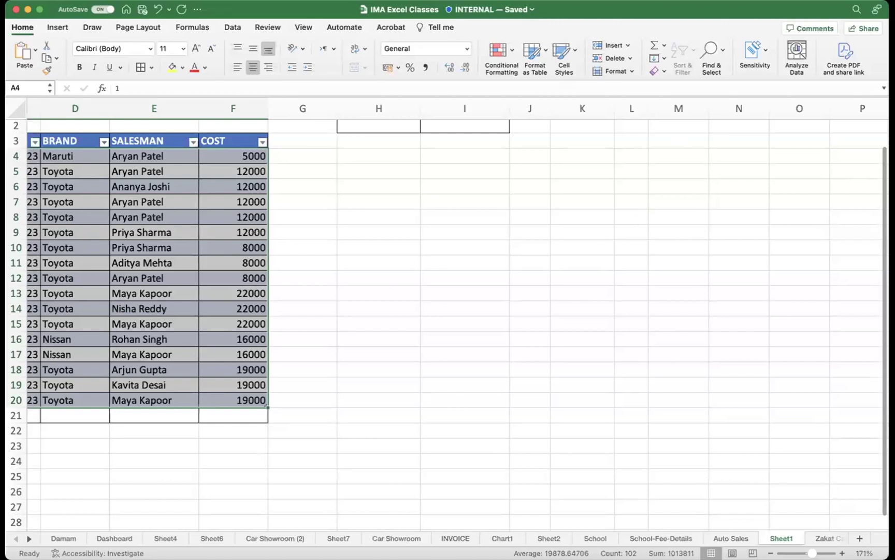
left_click(330, 228)
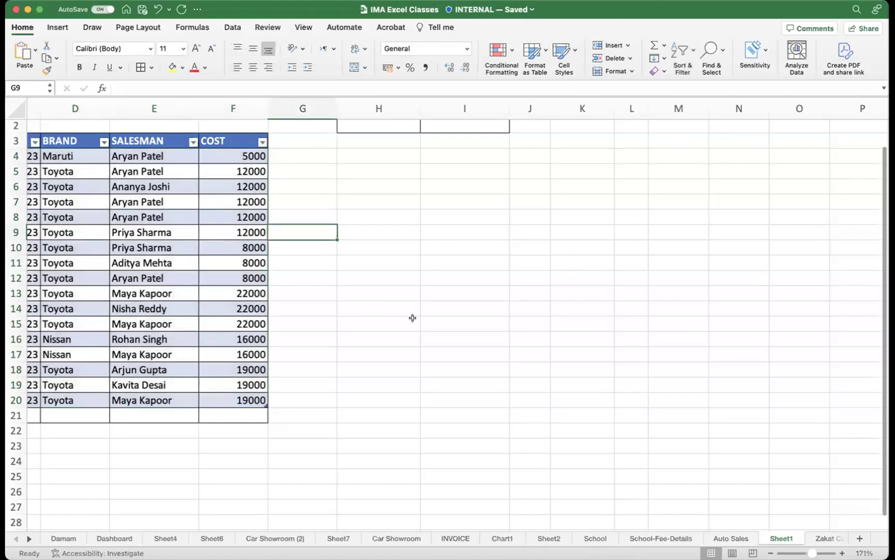
scroll(413, 317, "left", 5)
left_click(83, 421)
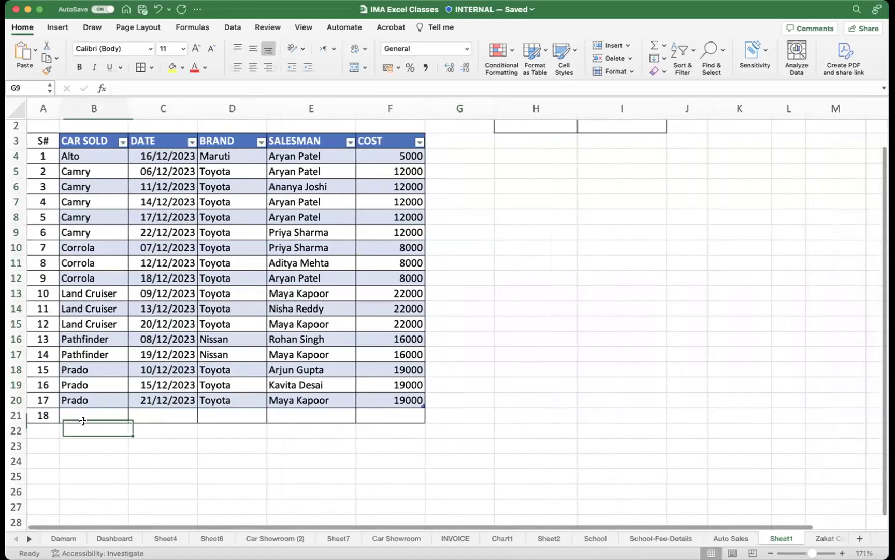
left_click(85, 412)
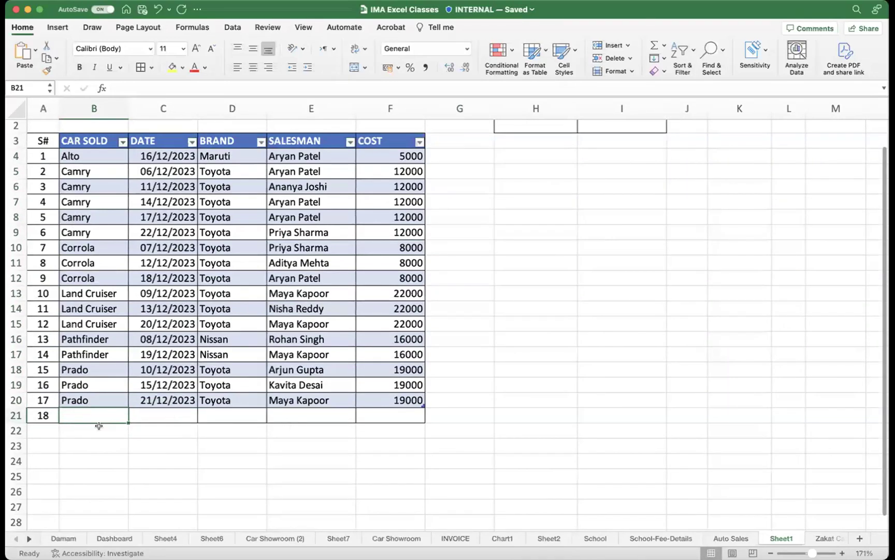
left_click(48, 428)
scroll(37, 414, "up", 1)
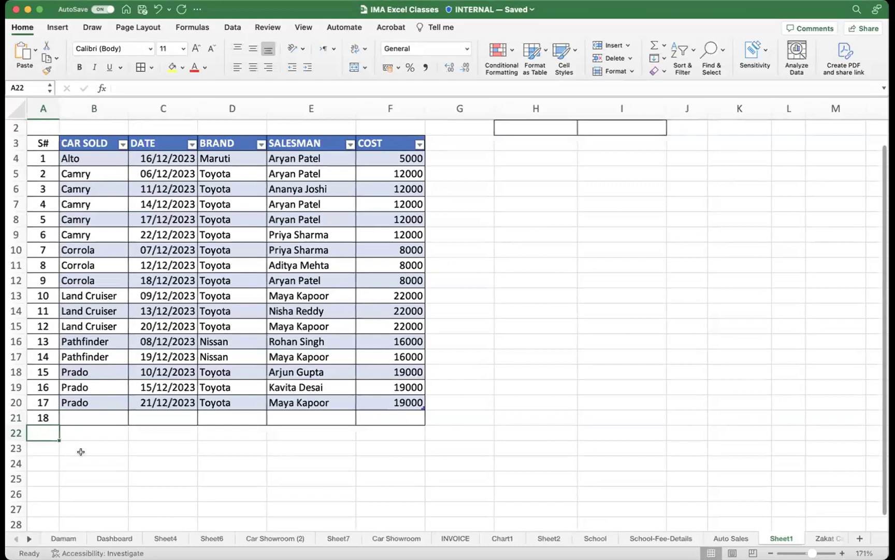
- Select the S# cells from A4 down to about row 175 and set their data validation to allow whole numbers
left_click(43, 159)
scroll(88, 321, "down", 10)
scroll(89, 322, "up", 10)
scroll(88, 322, "down", 20)
left_click(47, 498, "shift")
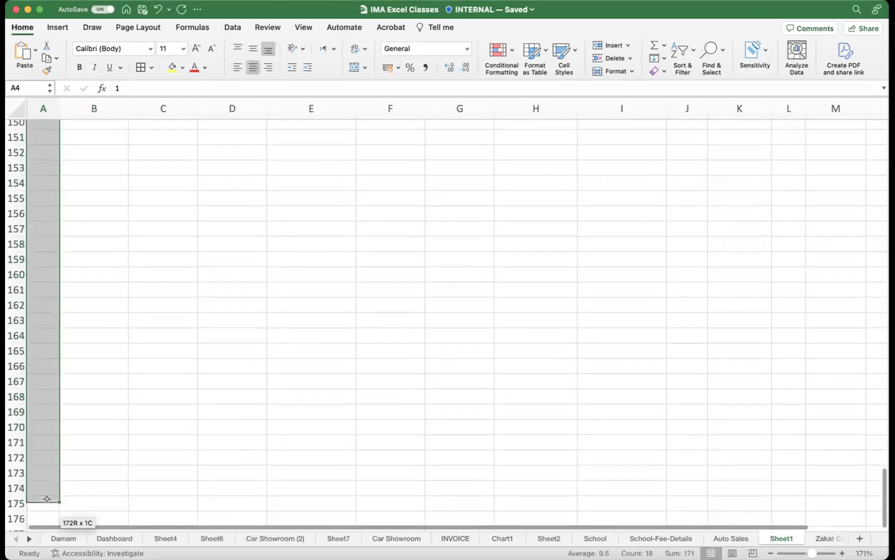
scroll(345, 368, "up", 20)
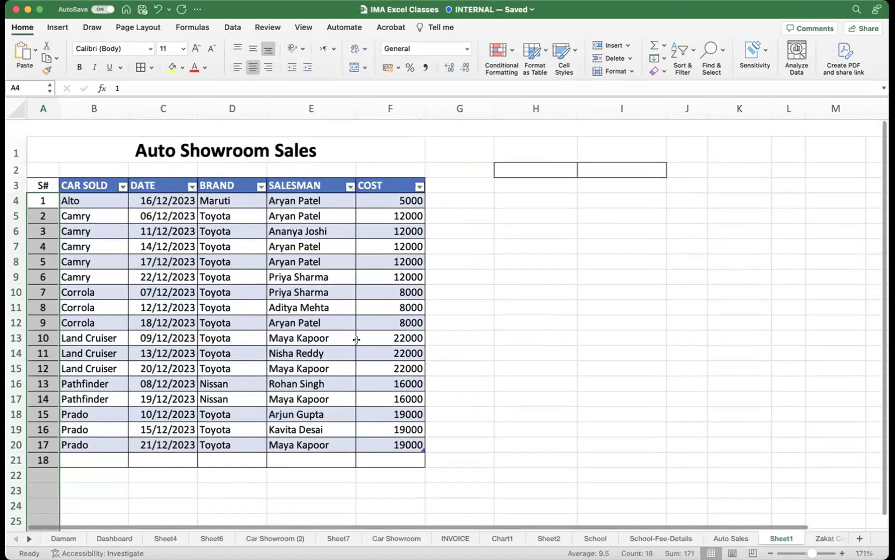
left_click(226, 27)
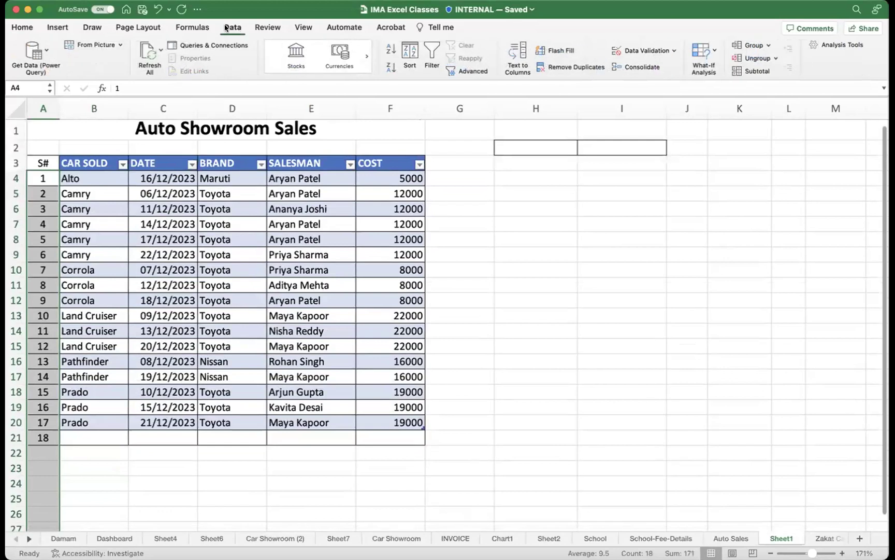
left_click(674, 51)
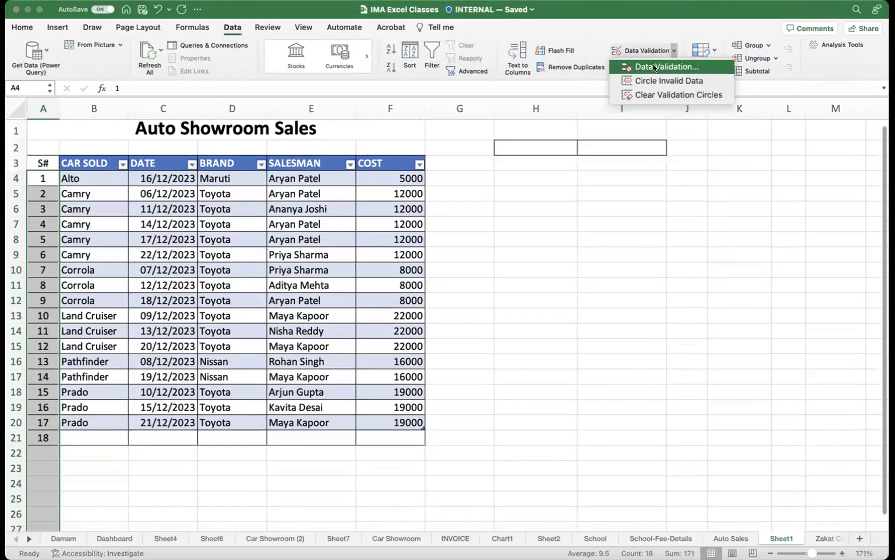
left_click(656, 67)
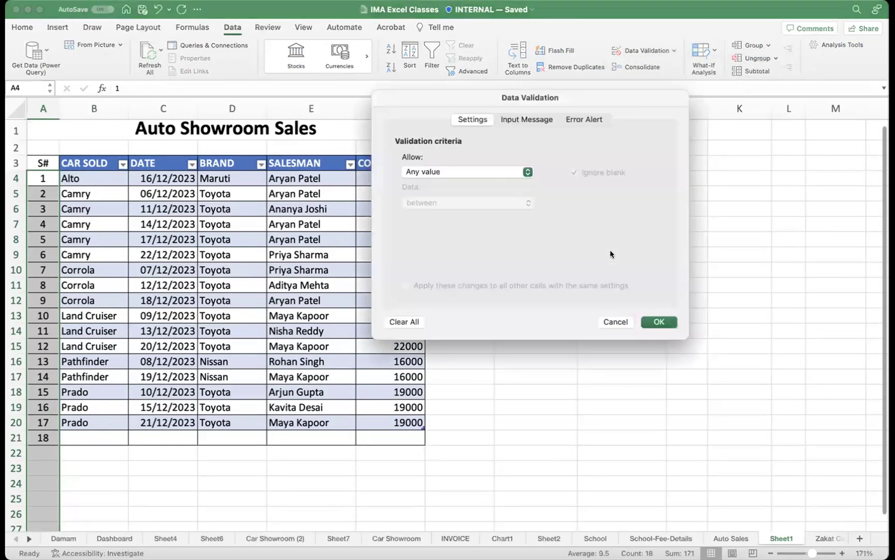
left_click_drag(491, 101, 553, 129)
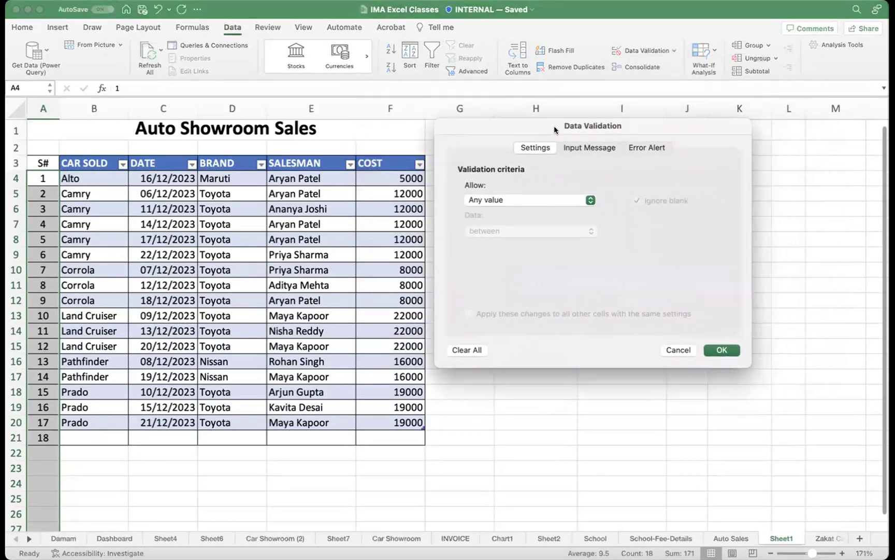
left_click(533, 201)
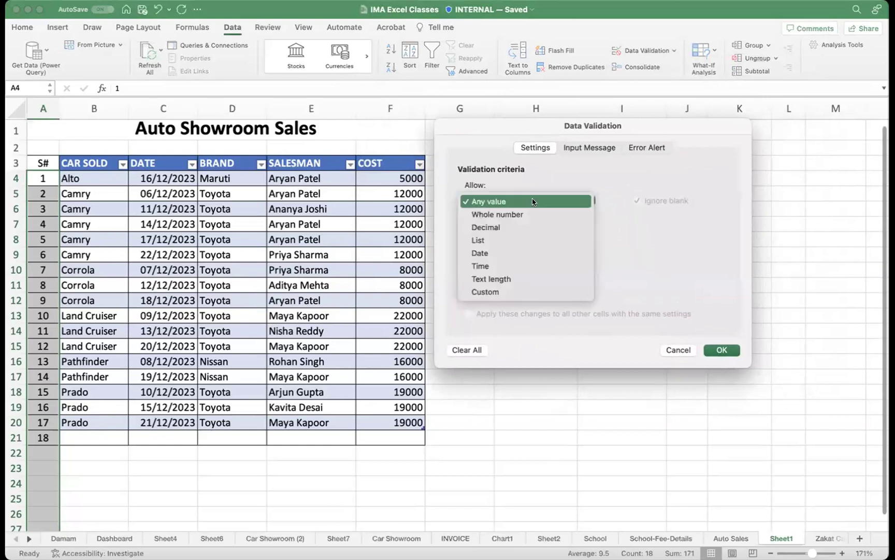
left_click(507, 215)
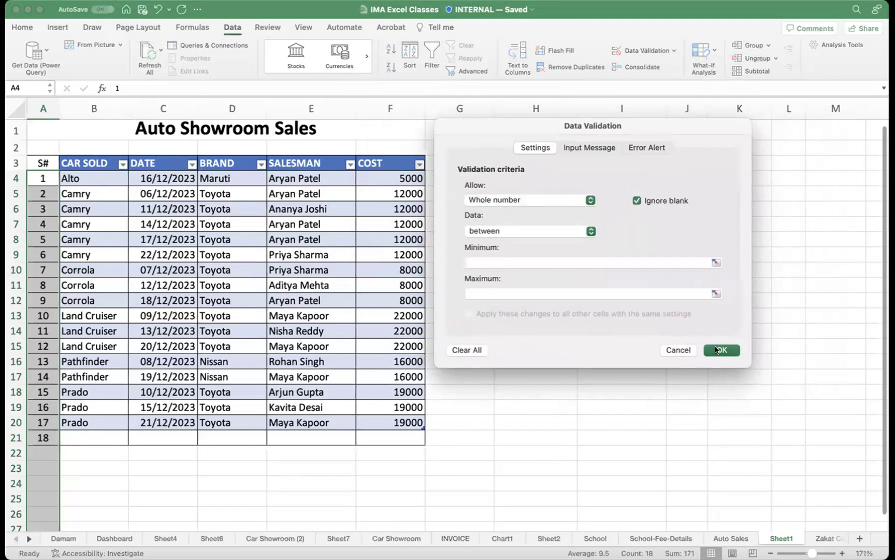
- Limit the whole-number validation to values between a minimum of 1 and a maximum of 2000, and apply it
left_click(722, 351)
left_click(549, 271)
type("1")
left_click(497, 295)
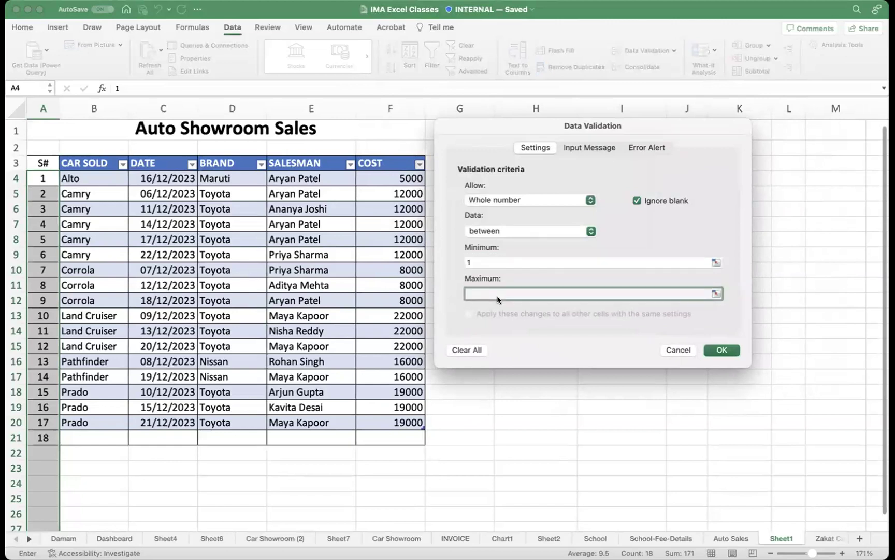
type("2000")
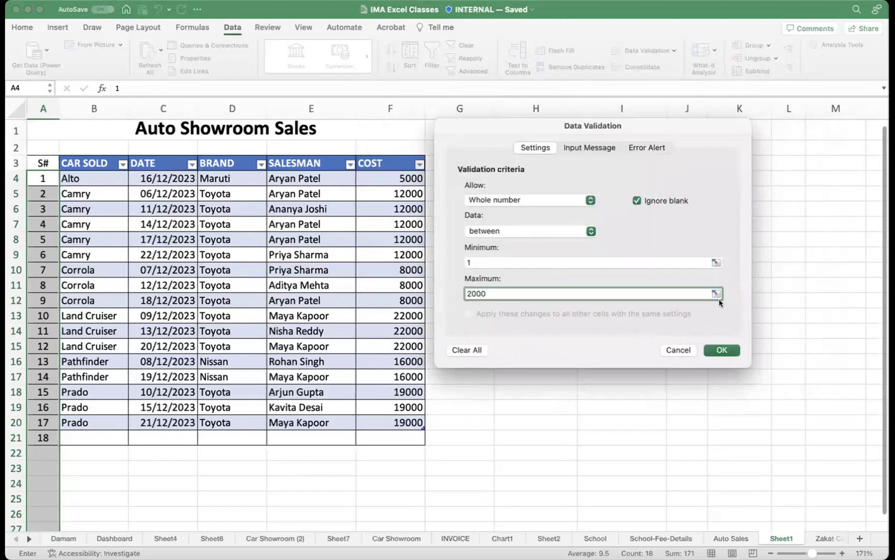
left_click(722, 350)
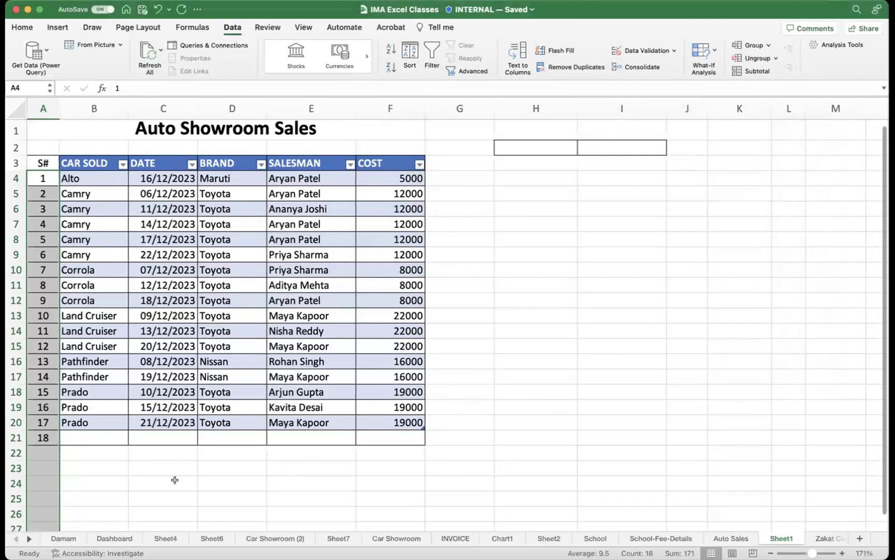
- Test the validation in A22 with the text "f", discard it, and enter serial number 19 instead
scroll(240, 478, "down", 1)
left_click(43, 428)
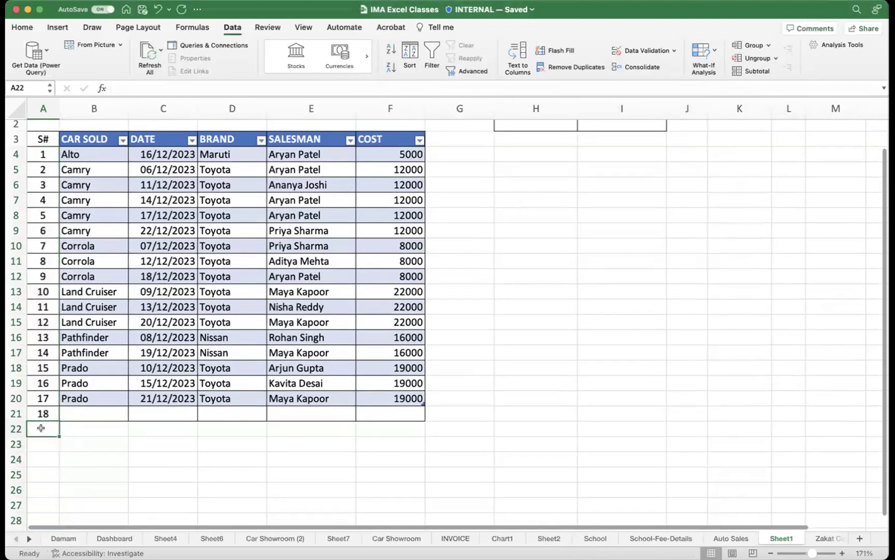
type("f")
key("Return")
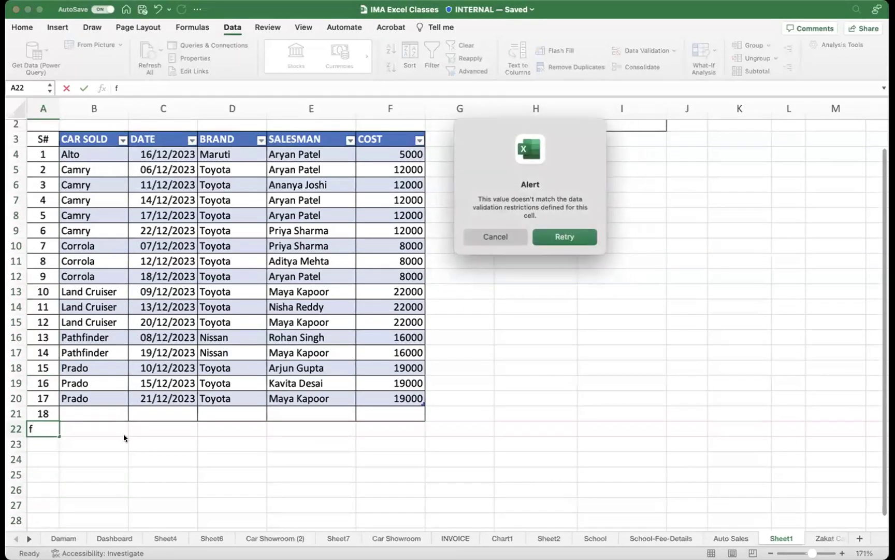
key("Escape")
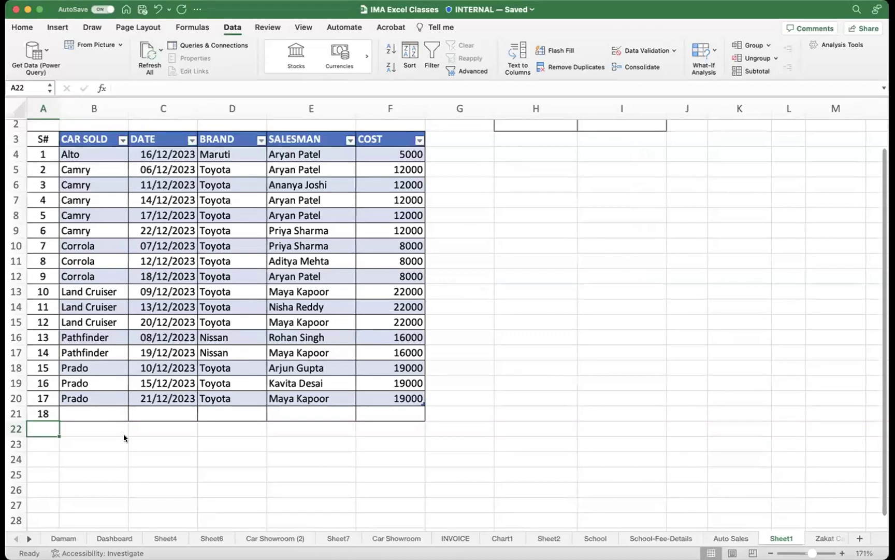
type("19")
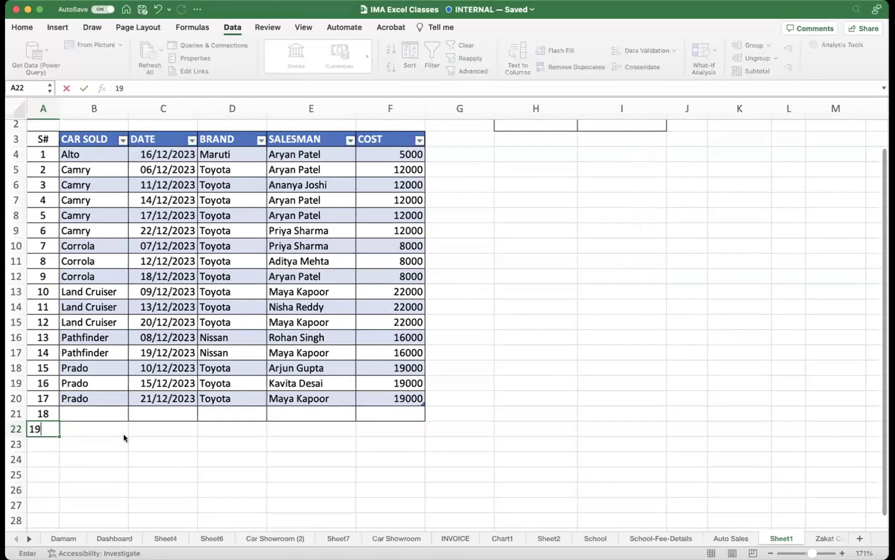
key("Return")
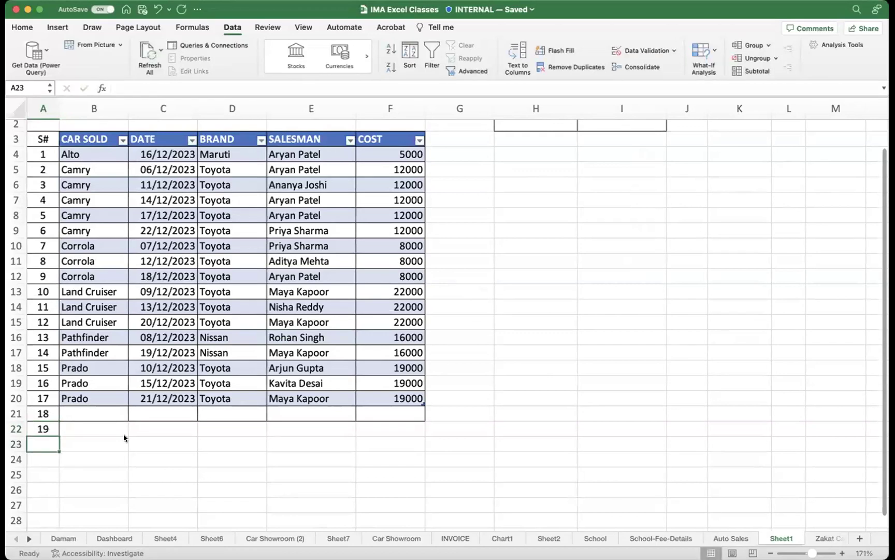
- Try to enter the text "wee" in cell A23 under the S# validation, and clear the entry
type("wee")
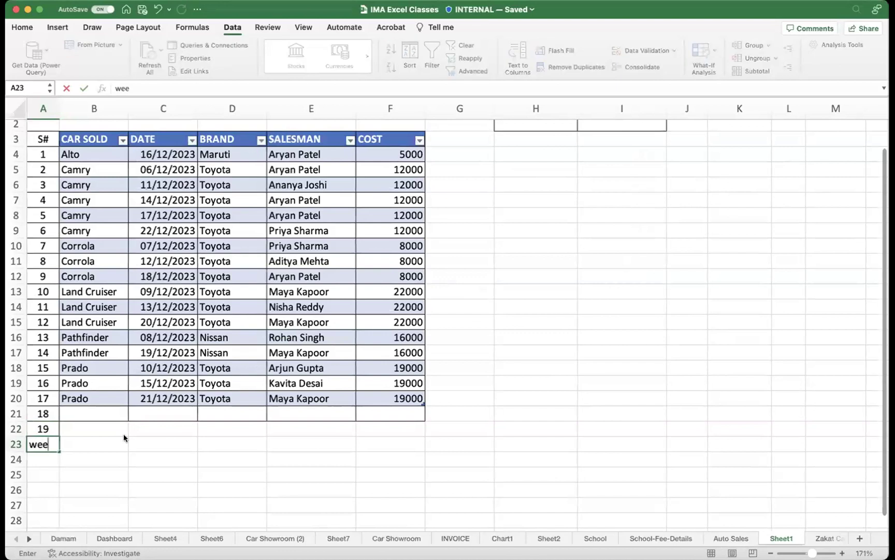
key("Return")
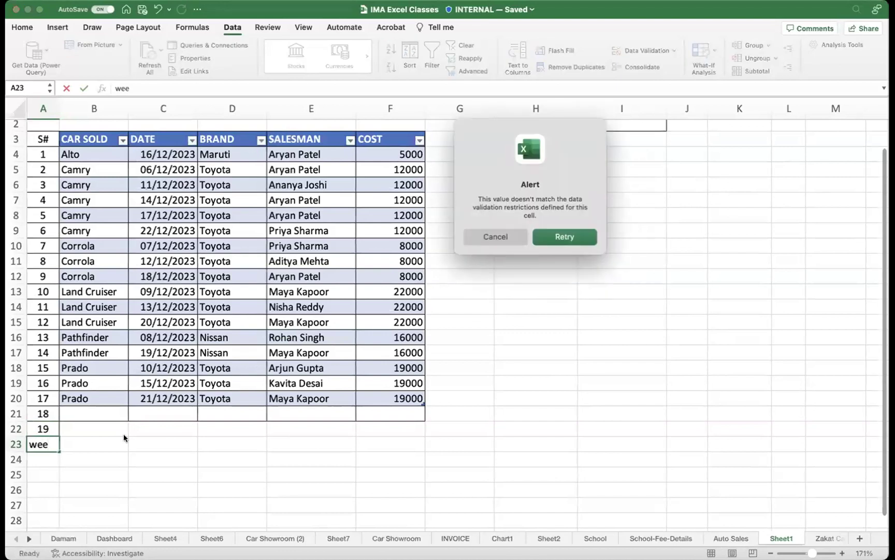
key("Return")
key("BackSpace")
key("Return")
key("Up")
key("Up")
left_click(124, 435)
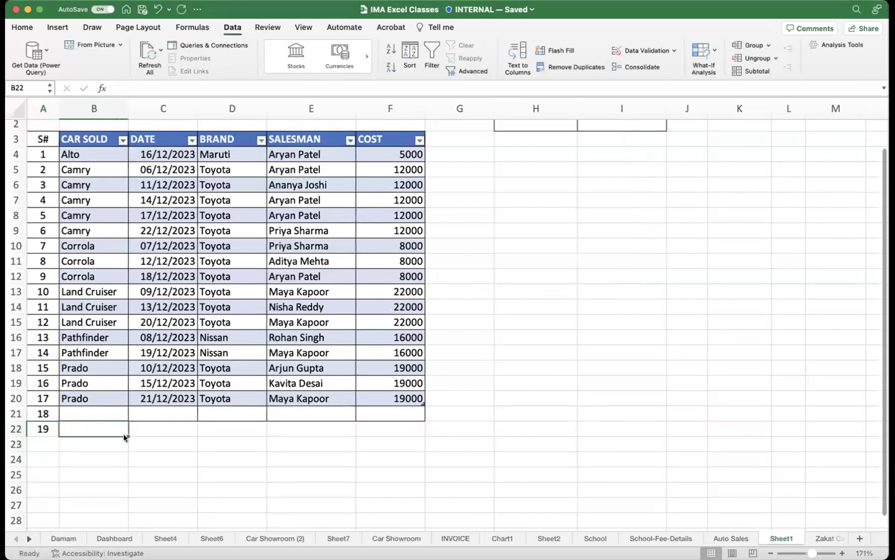
key("Up")
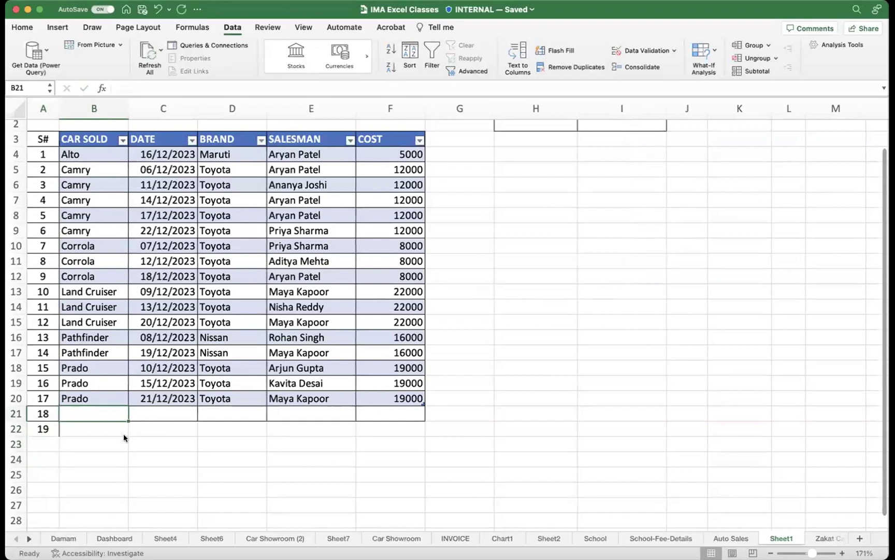
key("Right")
key("Right")
key("Right")
key("Right")
key("Up")
key("Up")
key("Up")
key("Up")
key("Down")
key("Down")
key("Down")
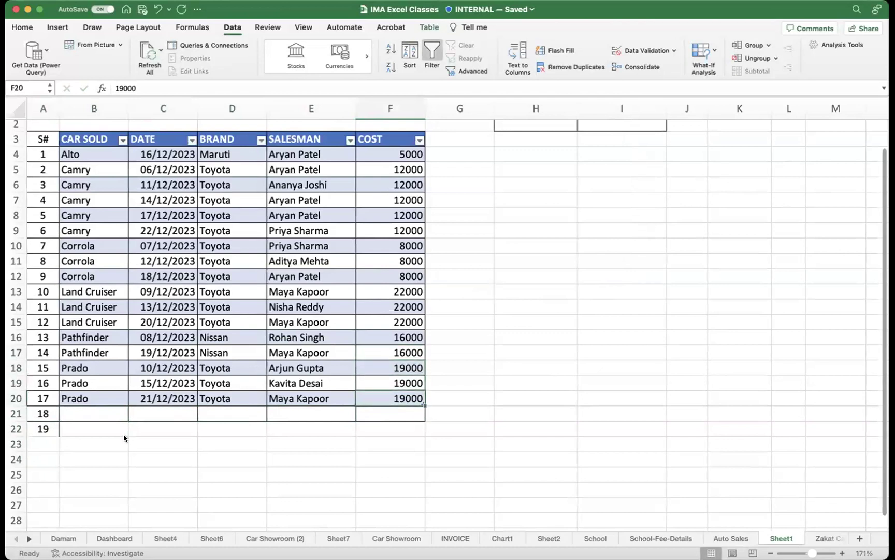
key("Down")
key("Up")
key("Up")
key("Up")
key("Up")
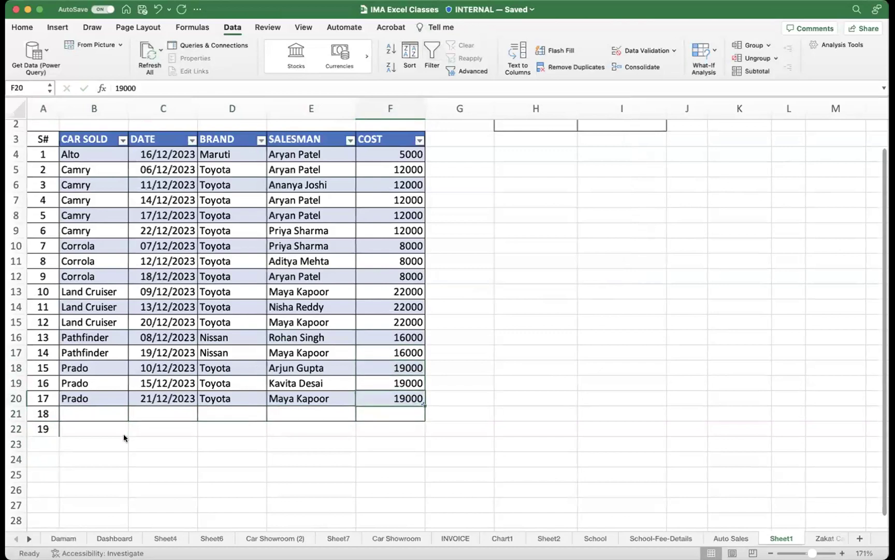
key("Down")
key("Down")
key("Down")
key("Left")
key("Left")
key("Left")
key("Up")
key("Down")
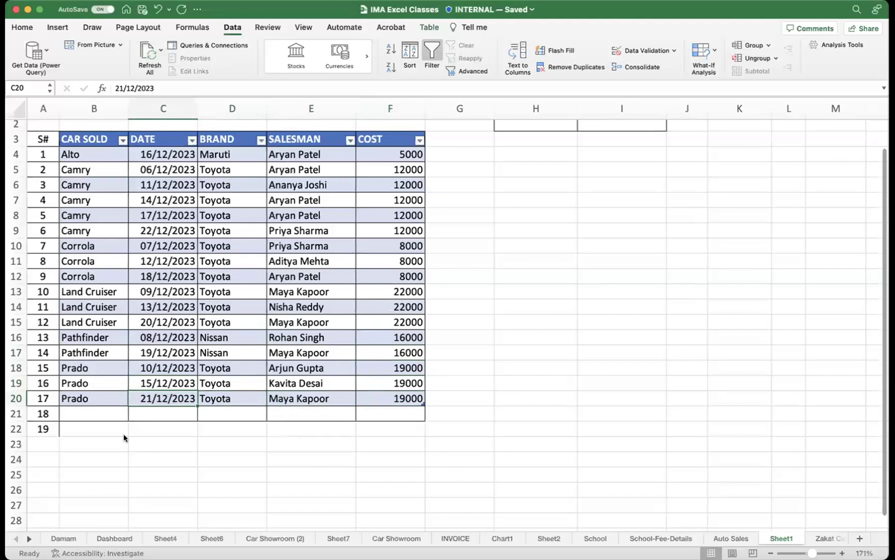
- Select the DATE column cells from C4 downward, well past the end of the sales table
key("super+Up")
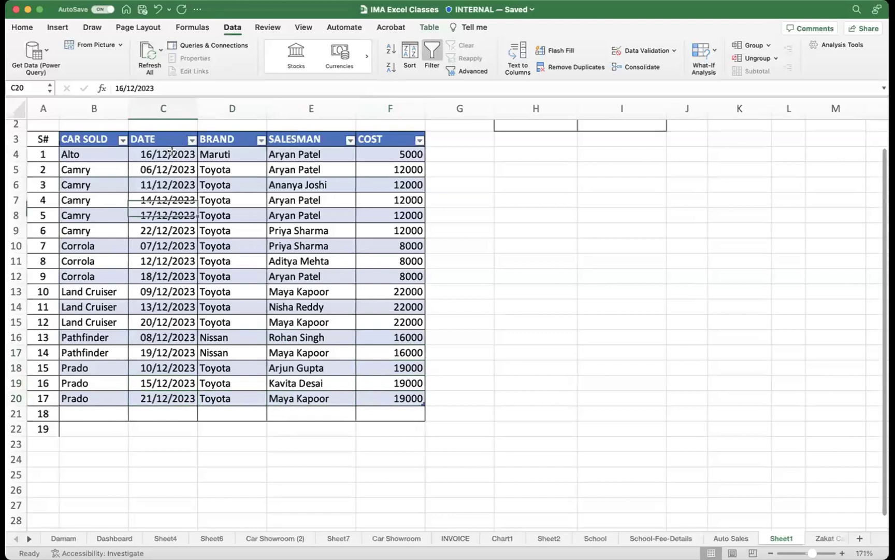
scroll(195, 275, "down", 20)
left_click(200, 396, "shift")
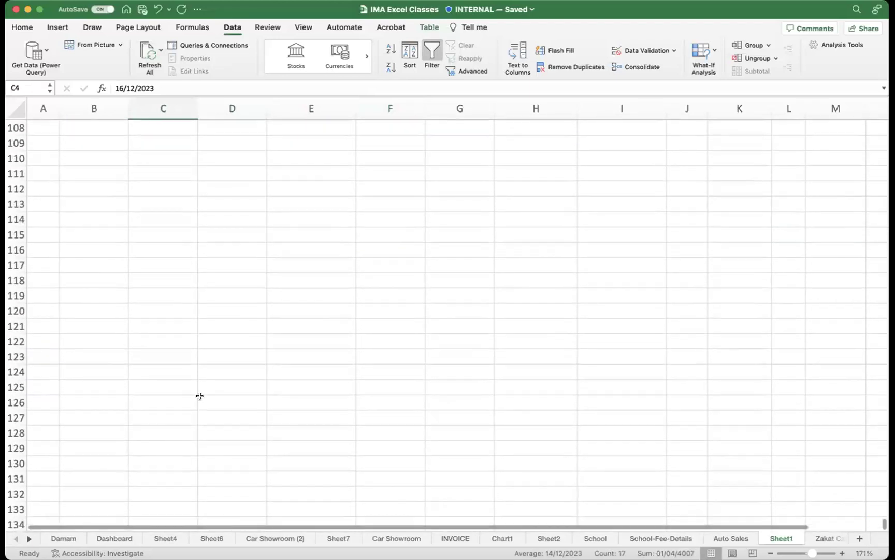
- Open data validation for cells C4 to C131 in the DATE column and allow only Date values between two limits
left_click(168, 476)
scroll(172, 412, "up", 20)
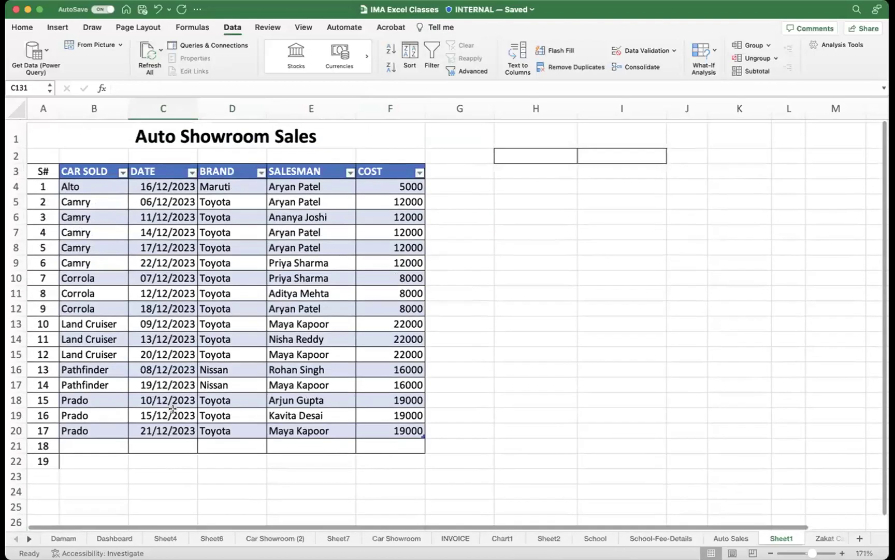
scroll(194, 202, "down", 1)
left_click(173, 169, "shift")
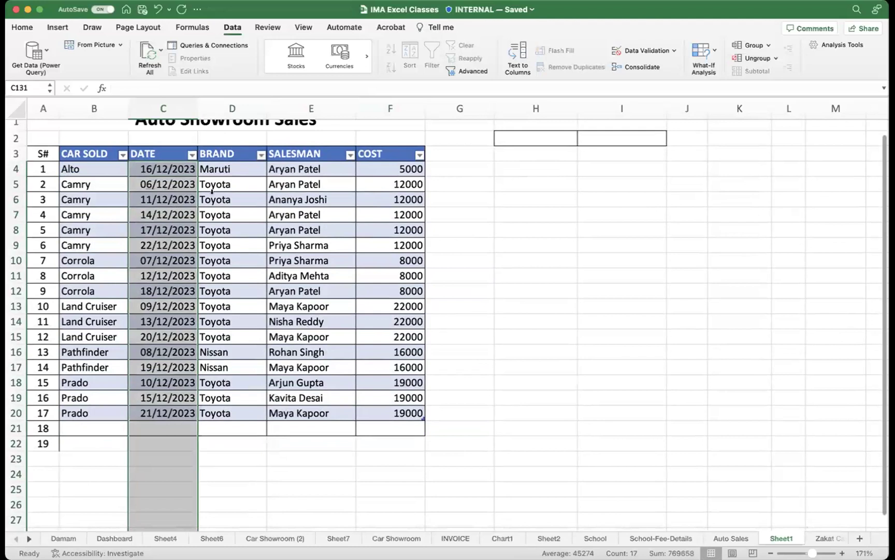
left_click(656, 50)
left_click(435, 171)
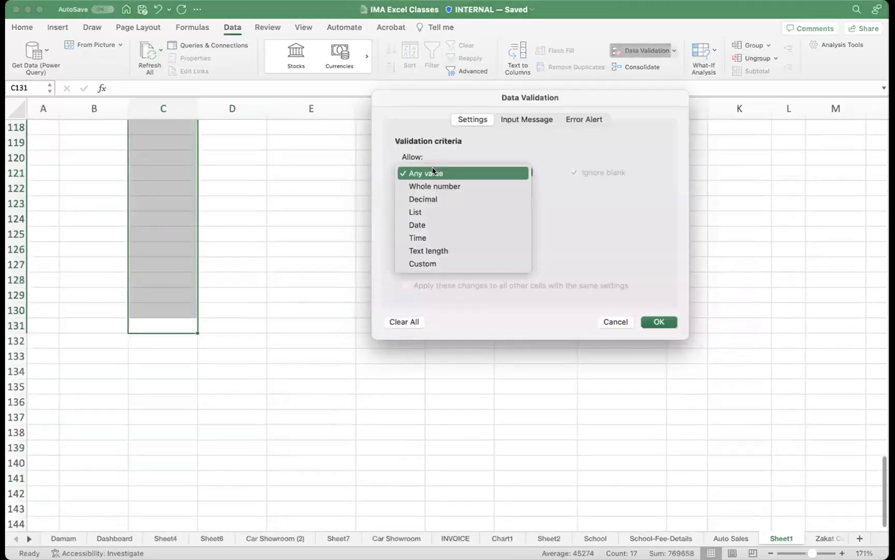
left_click(431, 225)
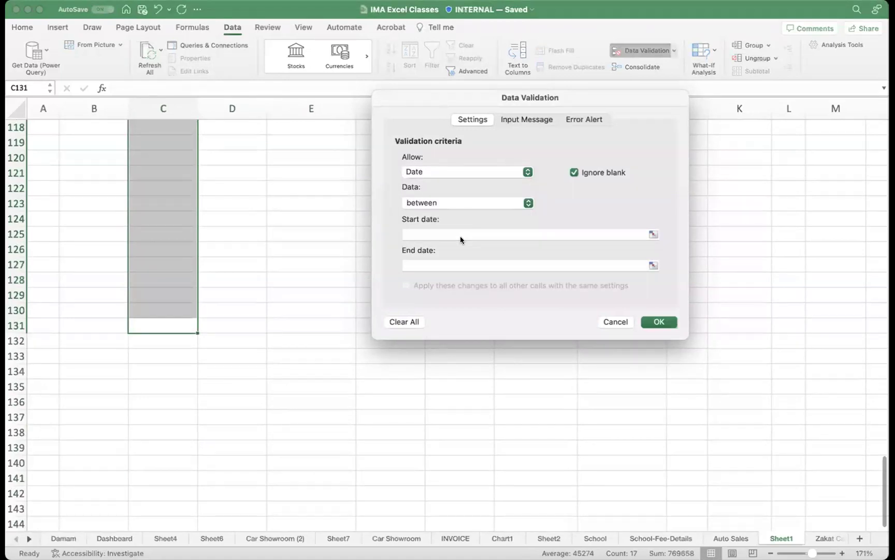
- Set the validation start date to reference cell C4
left_click(653, 234)
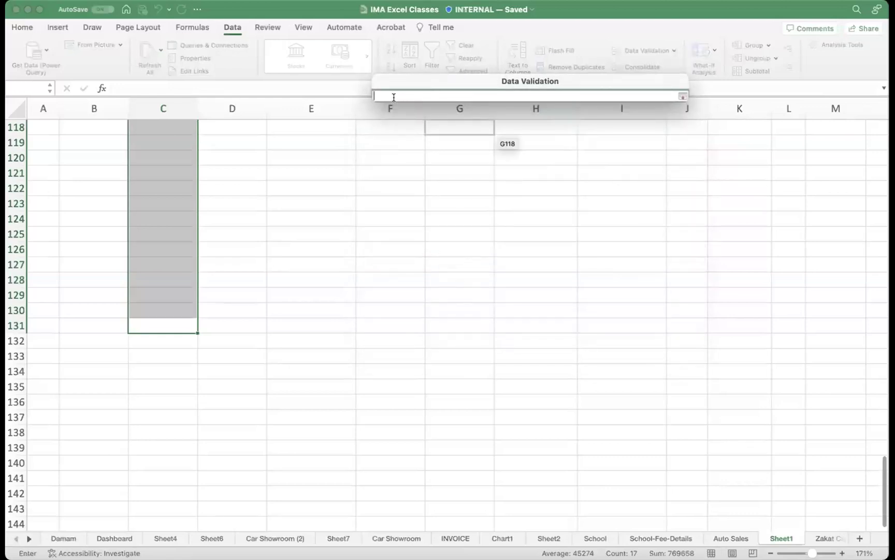
scroll(262, 270, "up", 5)
scroll(261, 270, "up", 15)
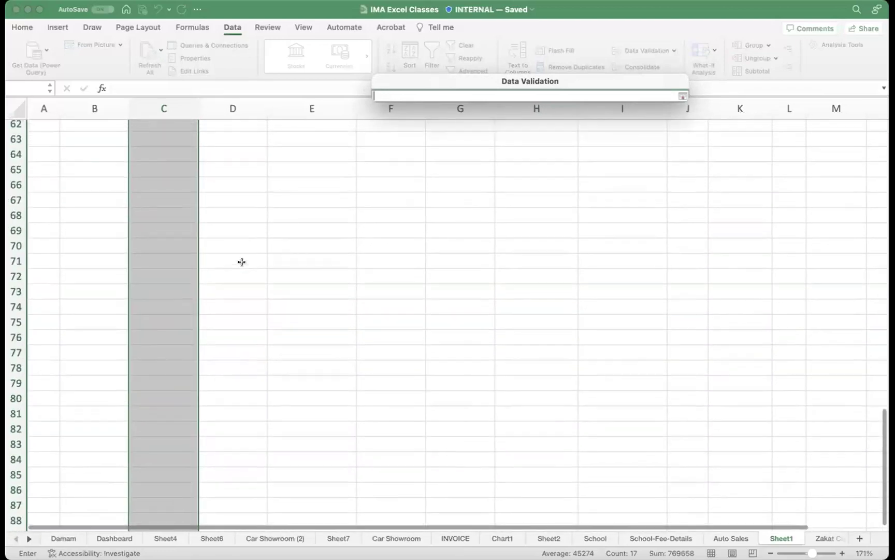
scroll(242, 261, "up", 5)
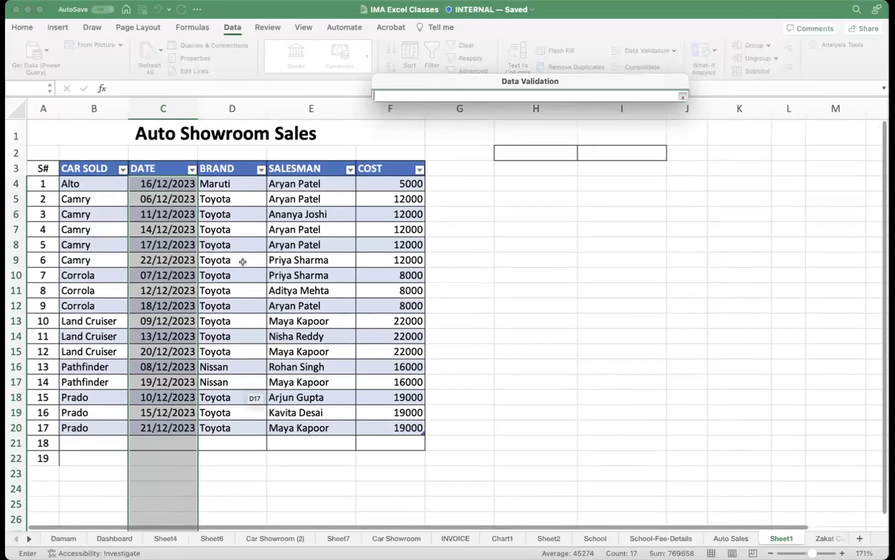
left_click(172, 182)
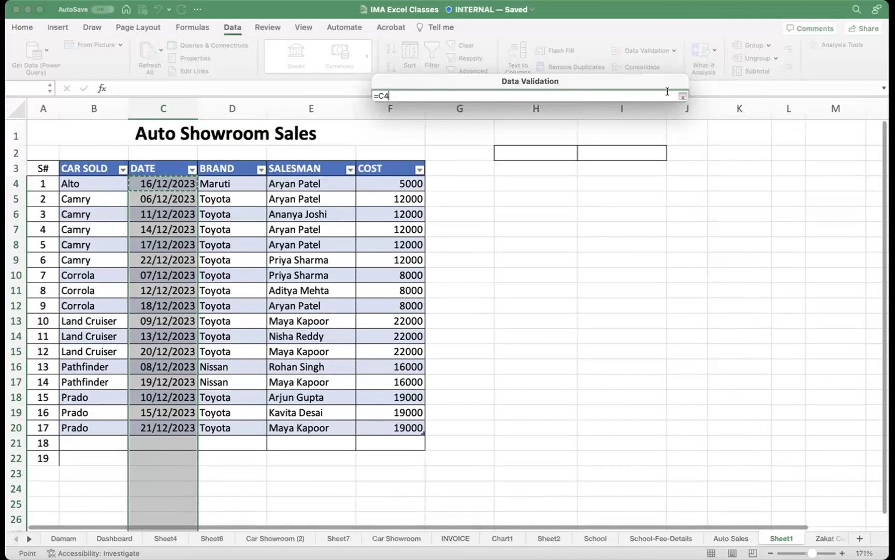
left_click(683, 95)
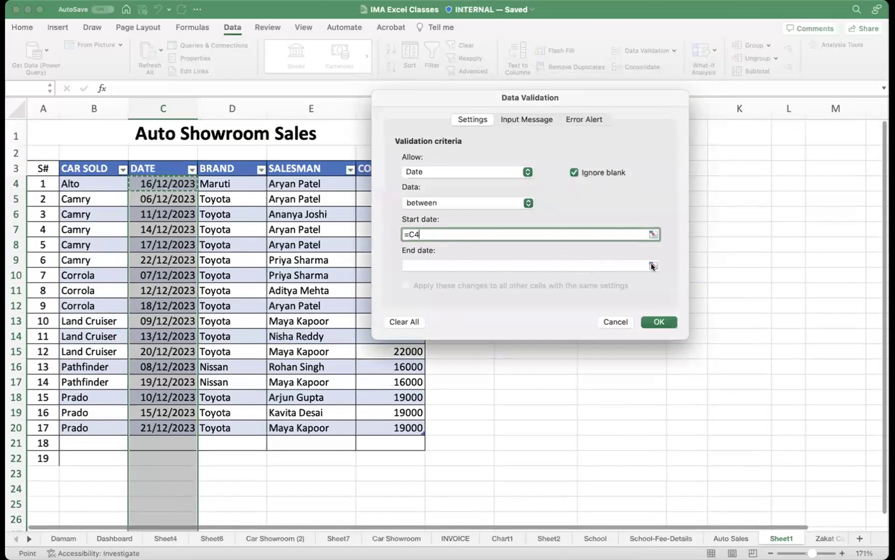
- Replace the validation start date with 11/11/2024
left_click_drag(447, 236, 355, 228)
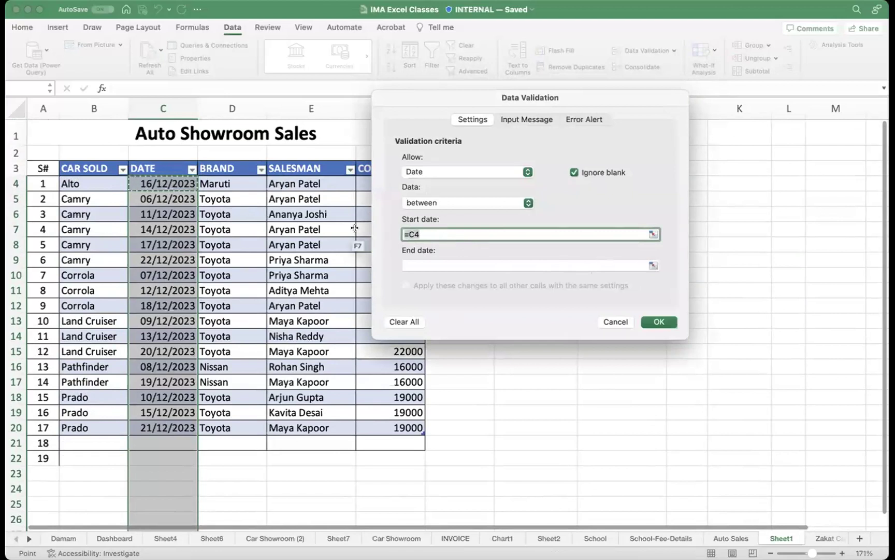
type("11/")
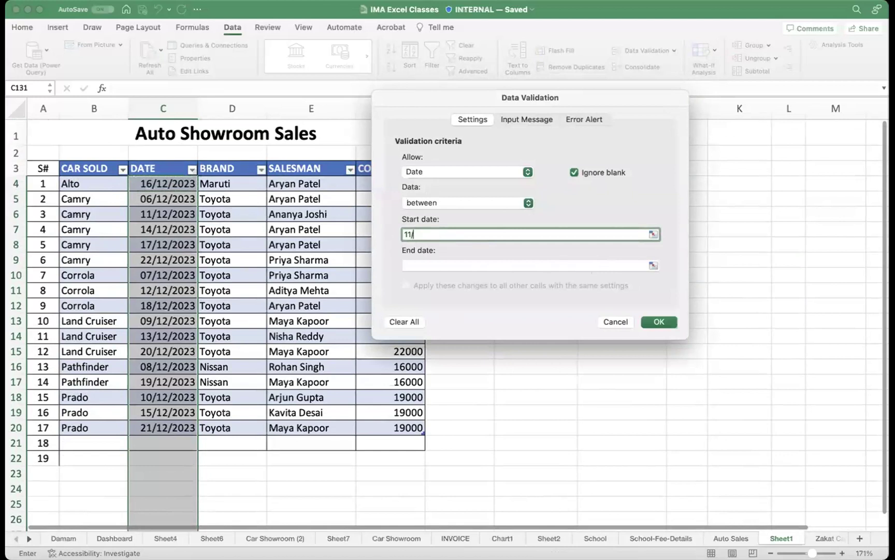
type("11/2024")
- Try to correct the start date entry, and abandon the data validation settings
key("Left")
key("Left")
key("BackSpace")
key("BackSpace")
key("BackSpace")
key("BackSpace")
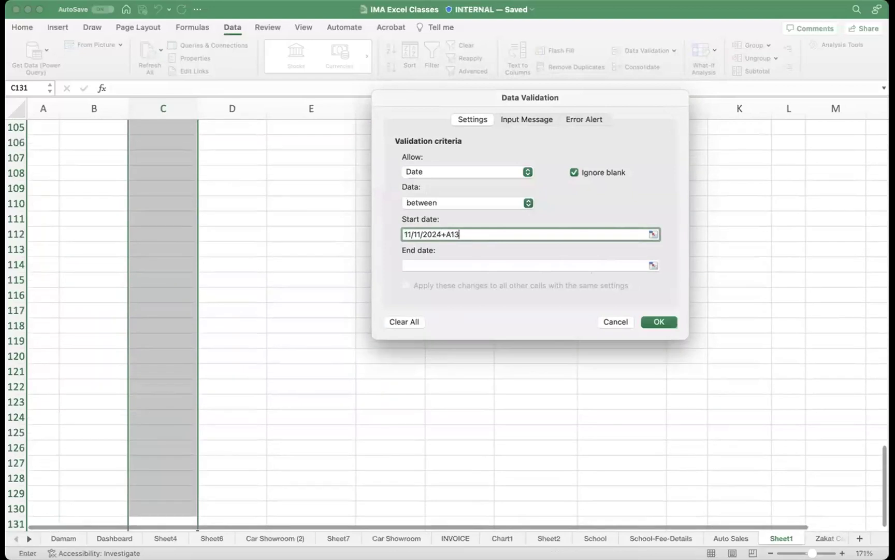
key("BackSpace")
triple_click(406, 233)
left_click(407, 234)
type("+")
key("shift+Right")
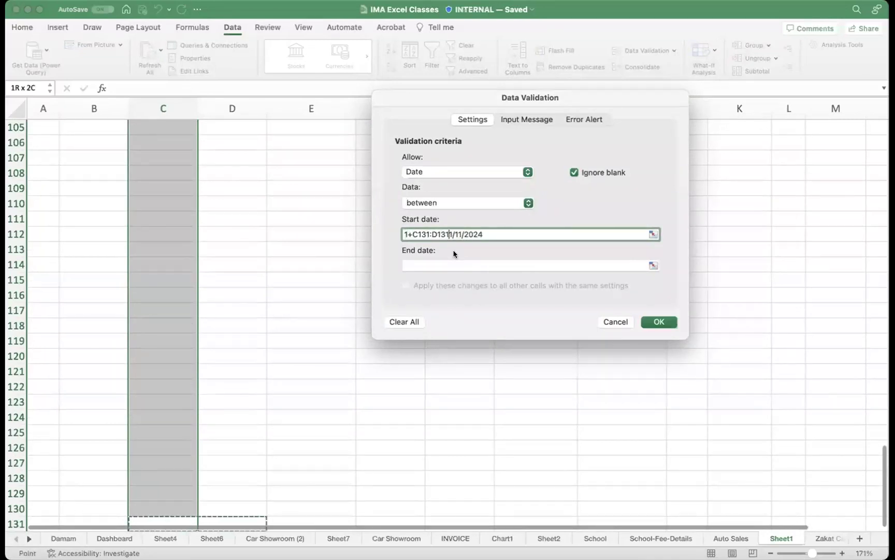
key("BackSpace")
key("BackSpace")
key("BackSpace")
key("BackSpace")
key("BackSpace")
key("BackSpace")
key("BackSpace")
key("BackSpace")
key("BackSpace")
key("BackSpace")
key("BackSpace")
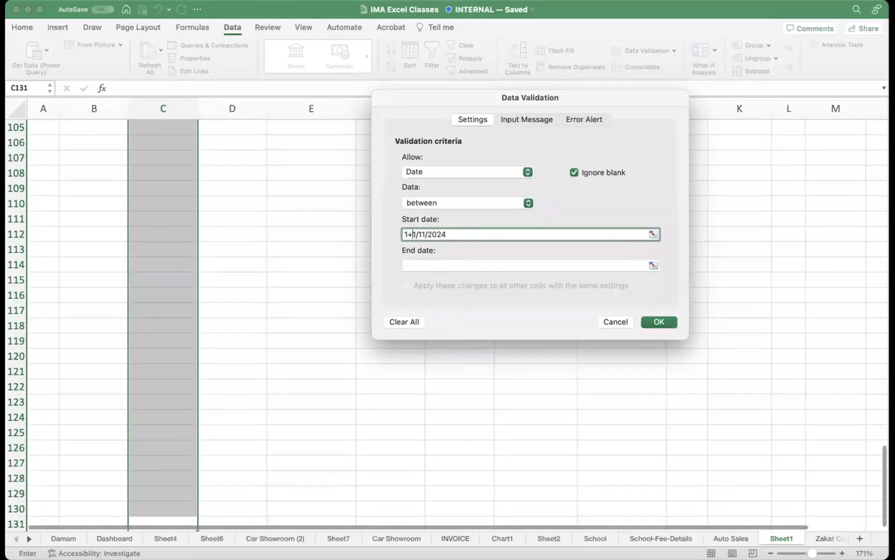
key("Right")
key("Right")
key("BackSpace")
key("BackSpace")
key("BackSpace")
key("BackSpace")
key("BackSpace")
key("Escape")
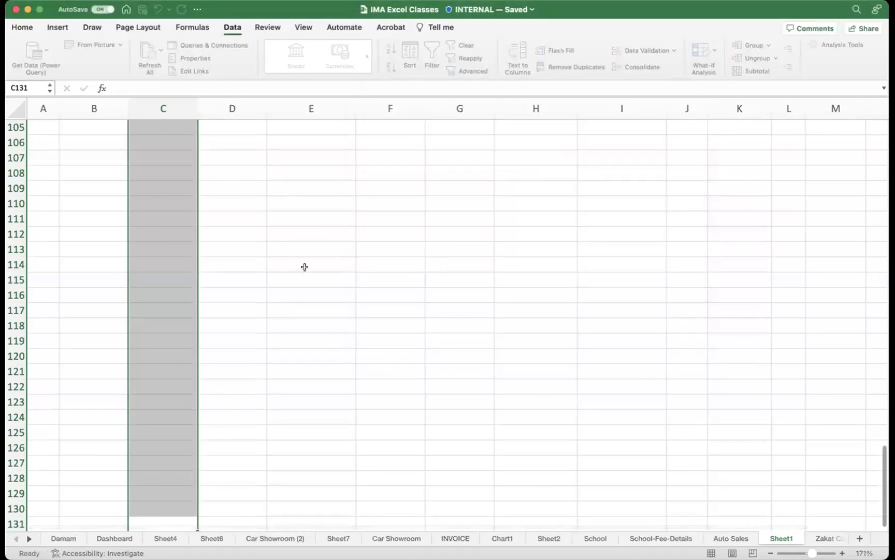
- Enter the limit dates beside the sales table: 01/01/2024 in H4 and 12/12/2024 in H5
scroll(302, 266, "up", 10)
scroll(301, 266, "up", 20)
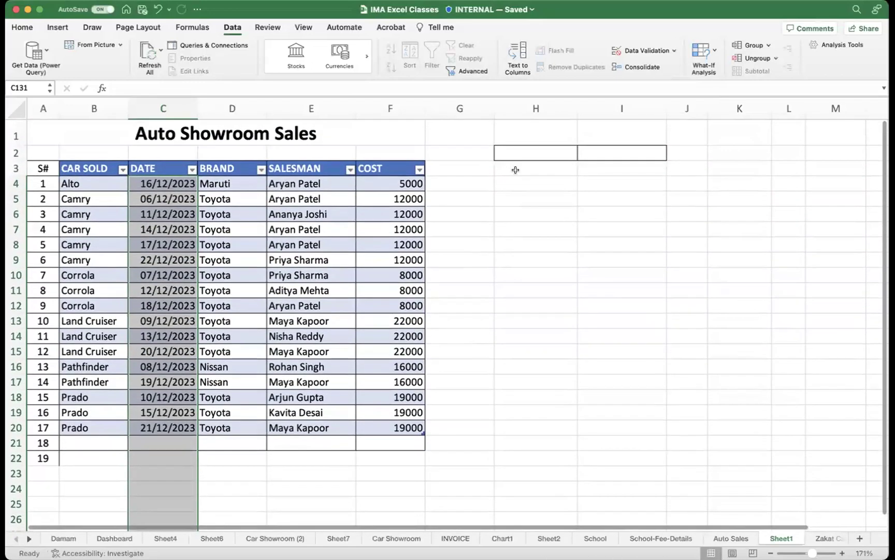
left_click(523, 184)
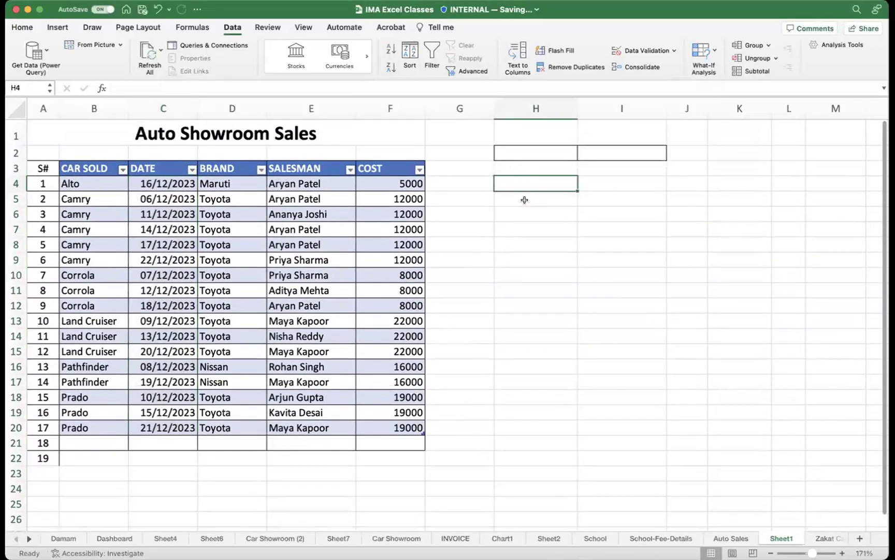
type("1/")
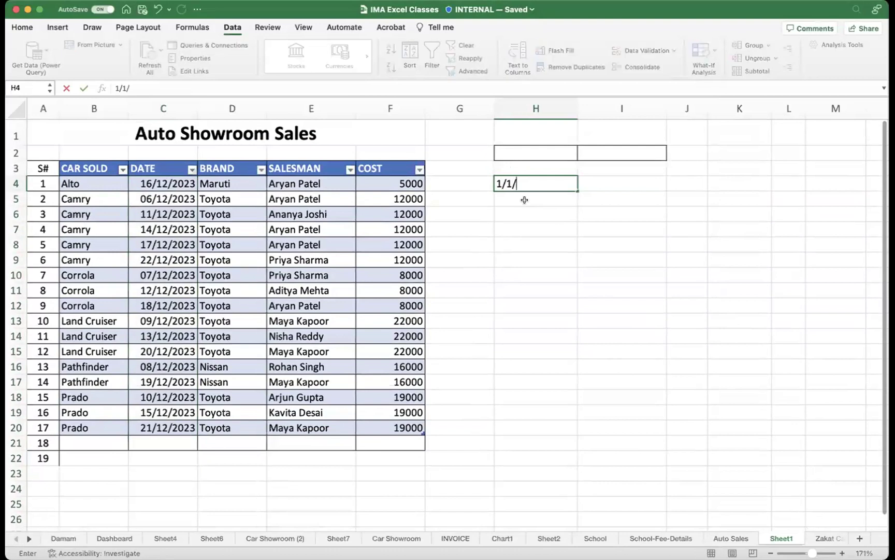
type("01/2024")
key("Return")
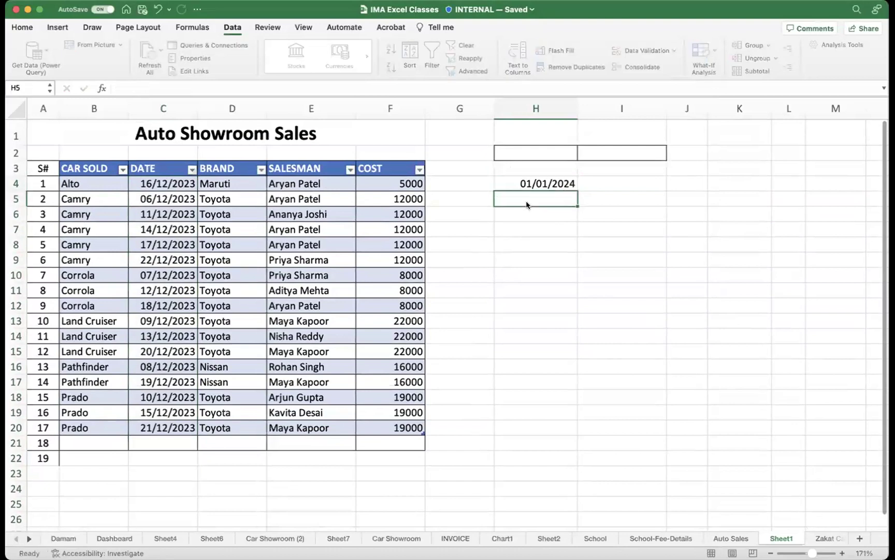
type("12/")
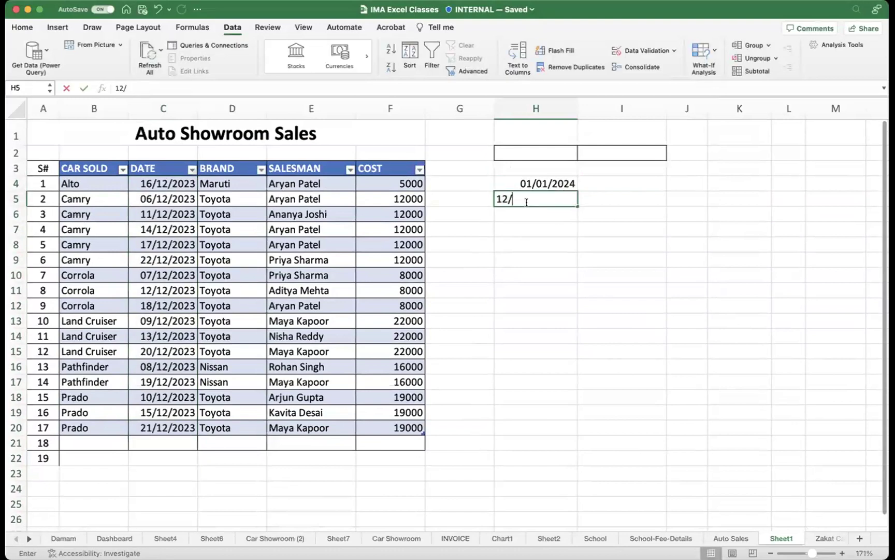
type("12/202")
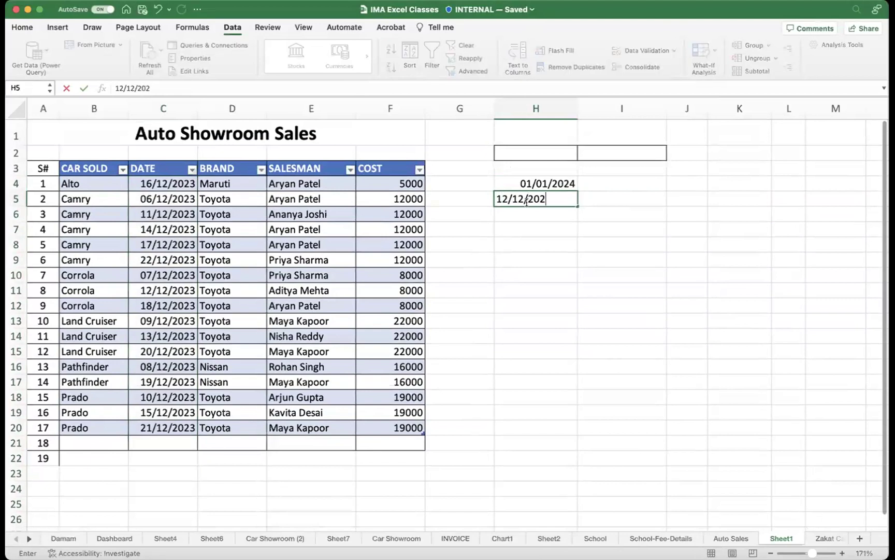
type("4")
key("Return")
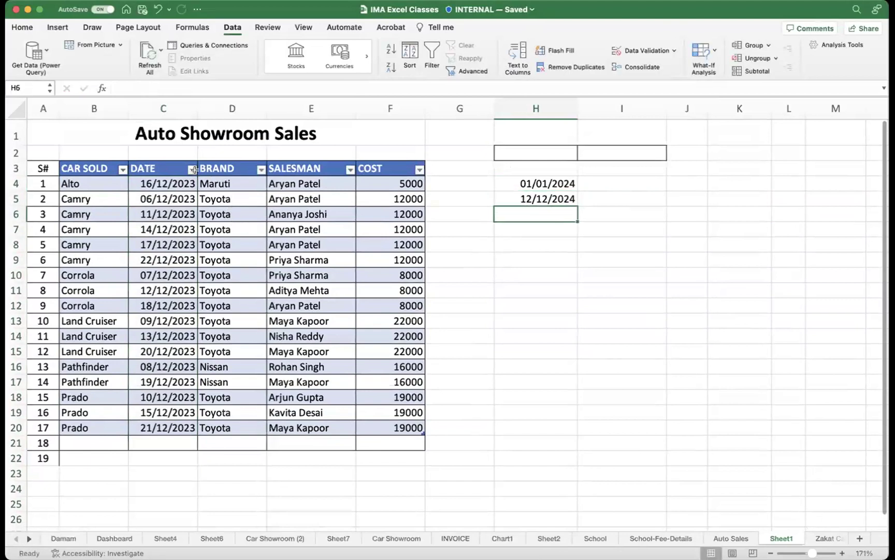
- Open data validation for cells C4 to C25 and allow only Date values between two limits
left_click(166, 179)
left_click(157, 499, "shift")
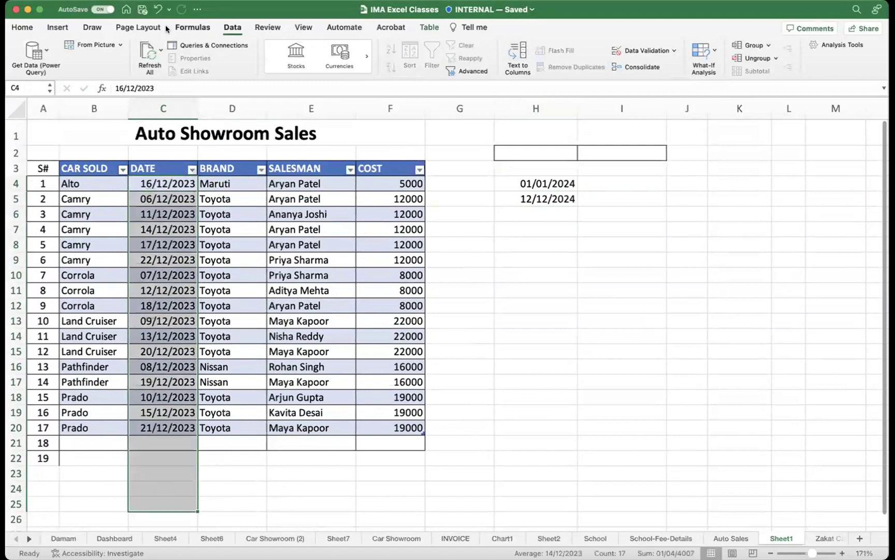
left_click(645, 51)
left_click(460, 171)
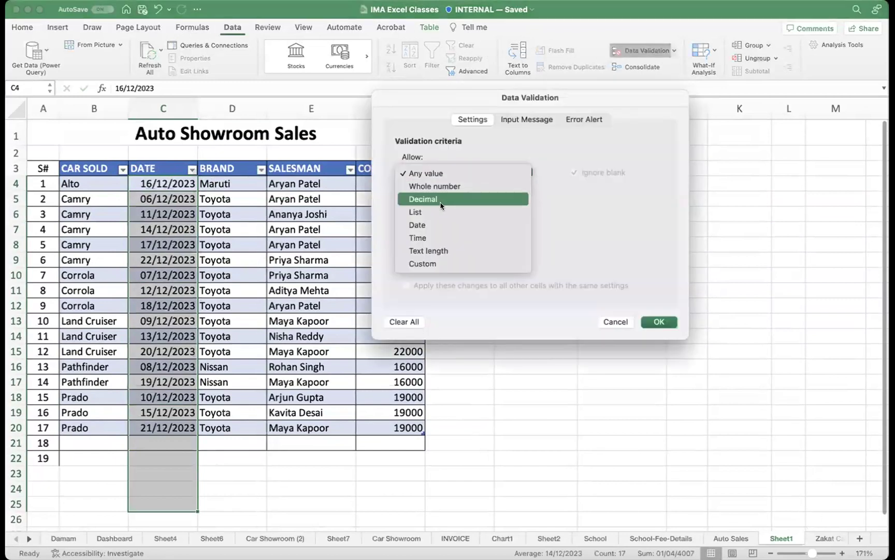
left_click(423, 224)
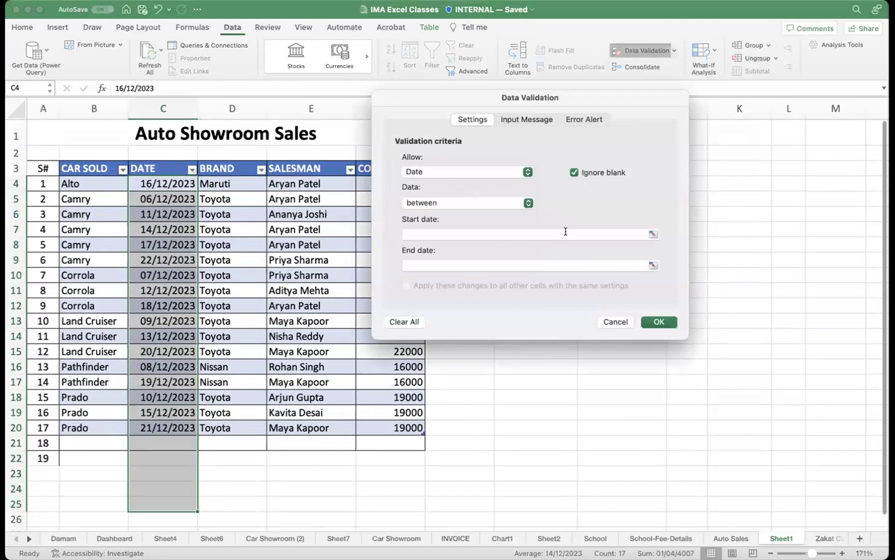
- Reference H4 as the start date and H5 as the end date, and apply the validation rule
left_click(653, 234)
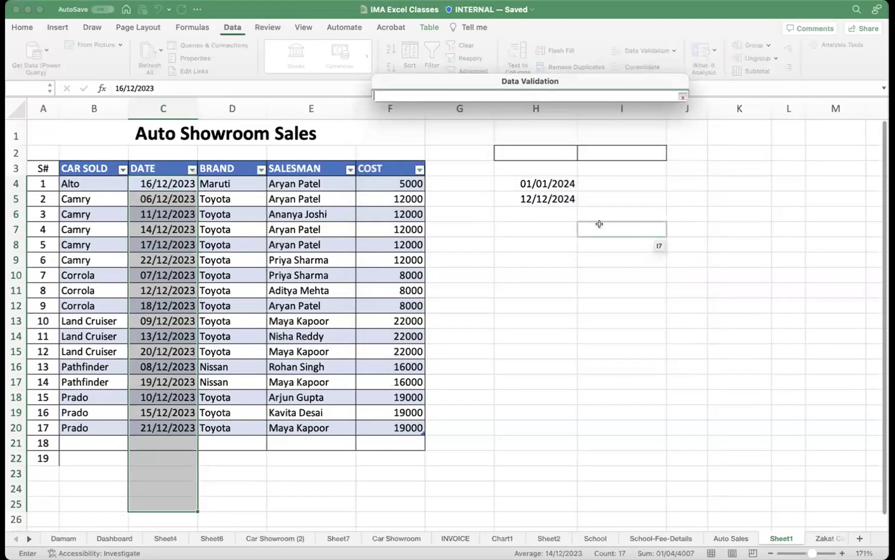
left_click(546, 182)
left_click(682, 97)
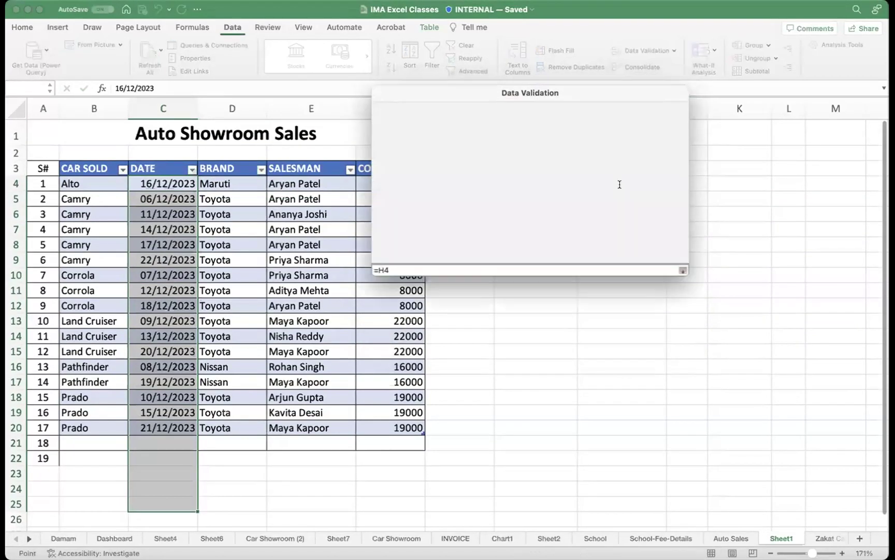
left_click(653, 265)
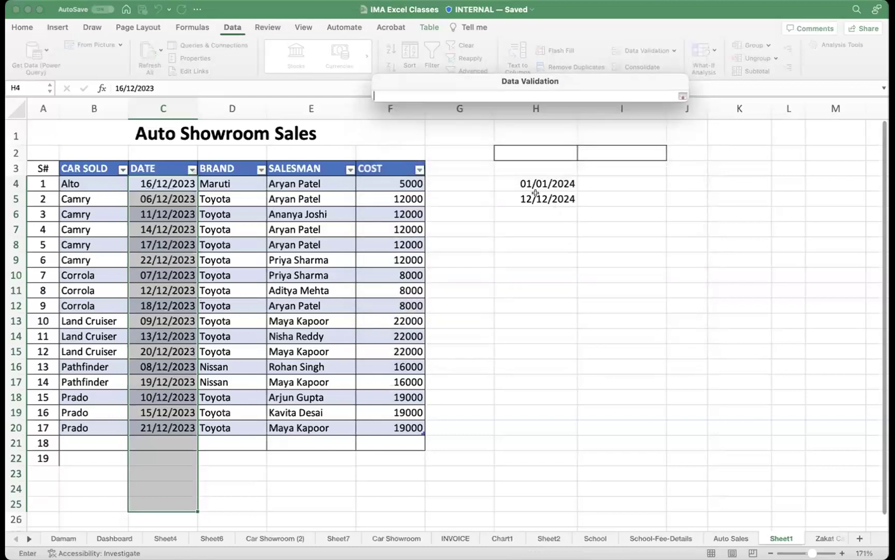
left_click(534, 199)
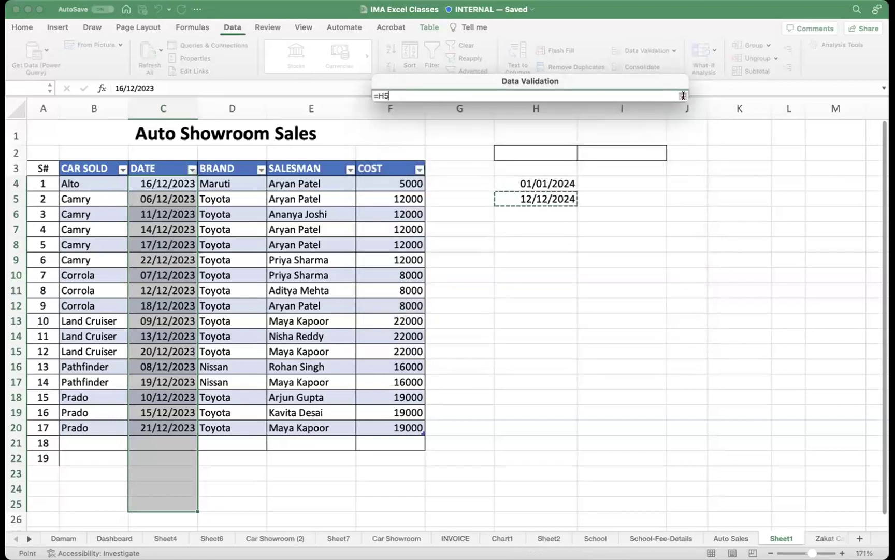
left_click(682, 97)
left_click(654, 322)
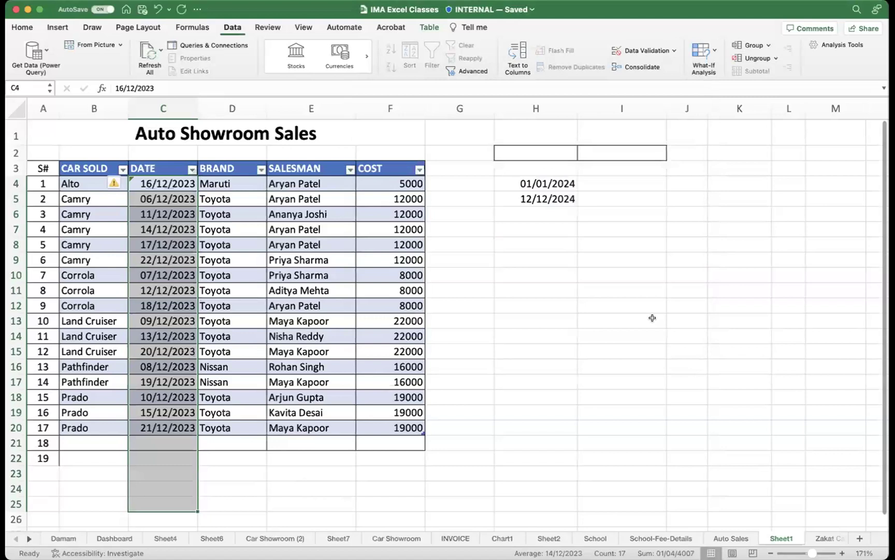
- Test the date validation by entering the out-of-range date 11/11/1999 in cell C22
left_click(174, 459)
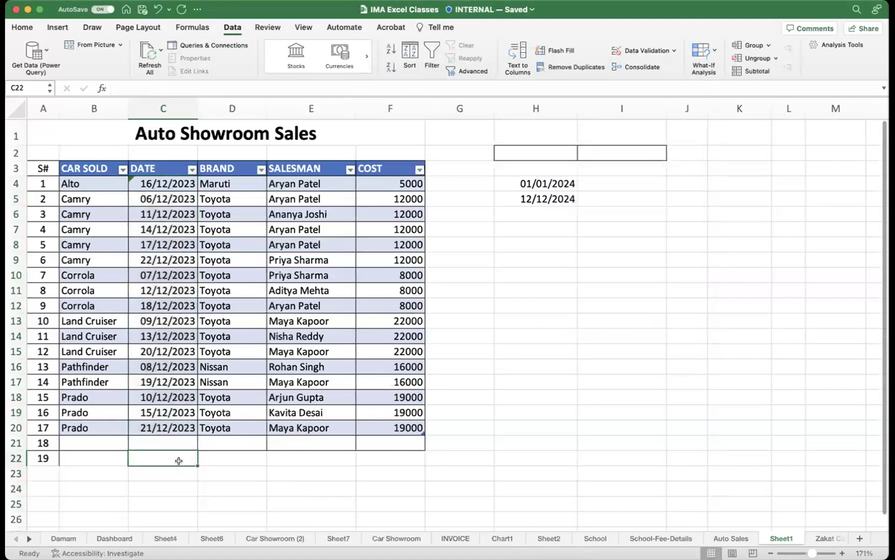
type("11/")
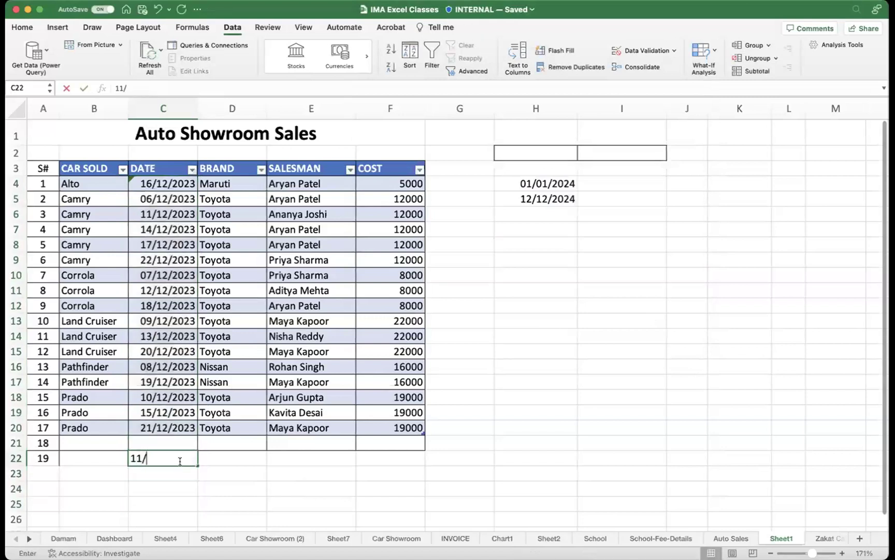
type("11/1999")
key("Return")
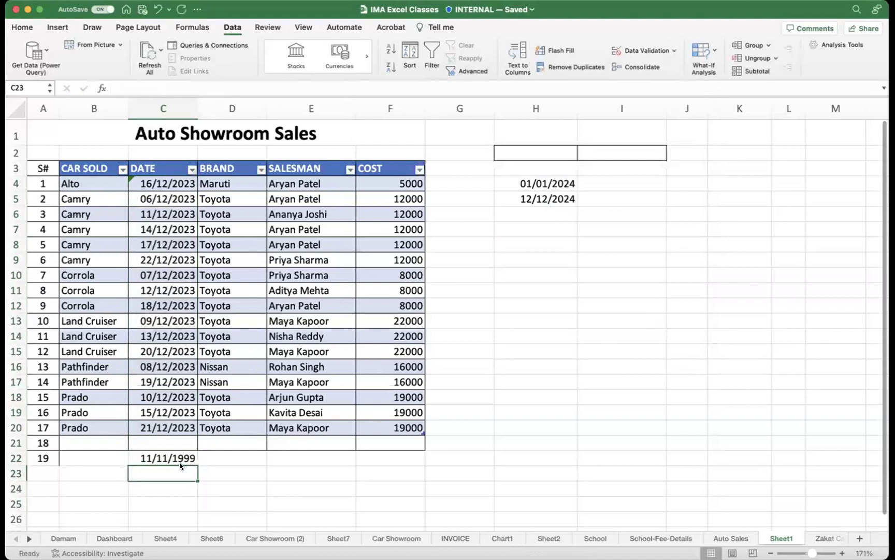
left_click(179, 461)
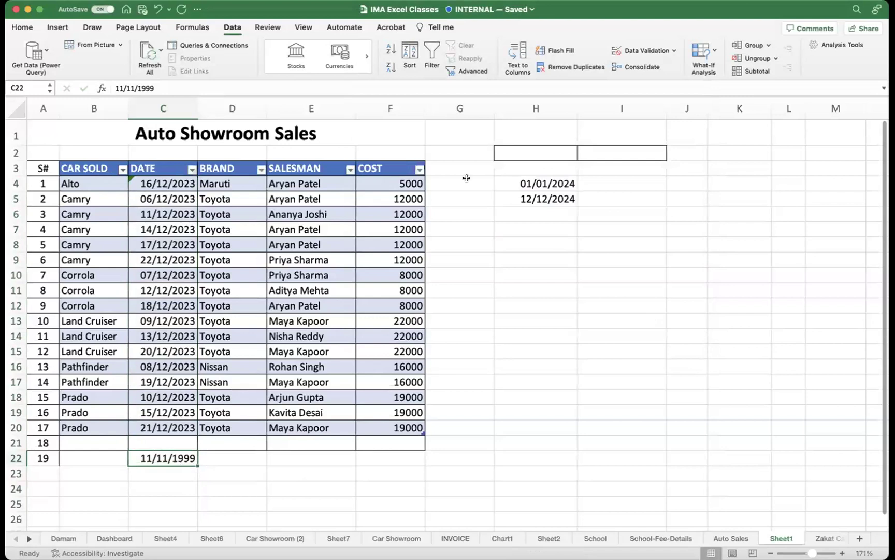
left_click(159, 183)
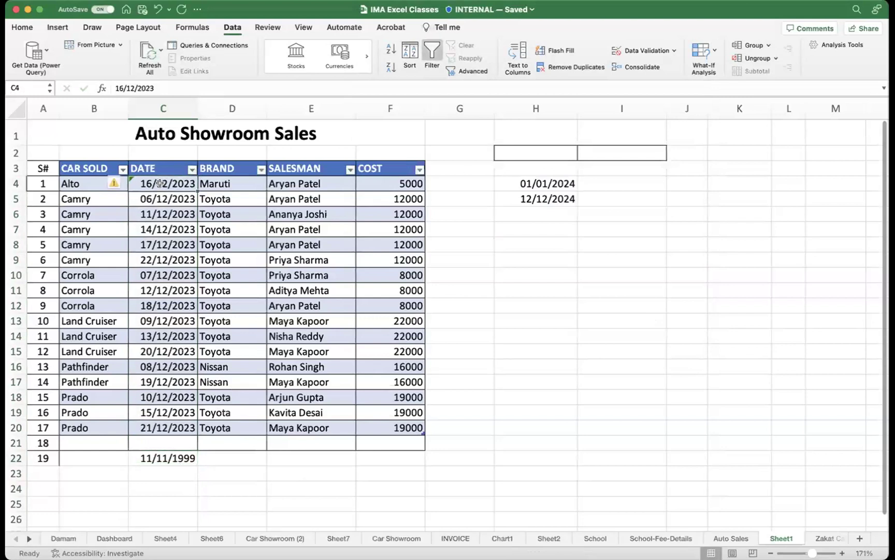
- Ignore the data validation error flagged on the first date, cell C4
left_click(116, 183)
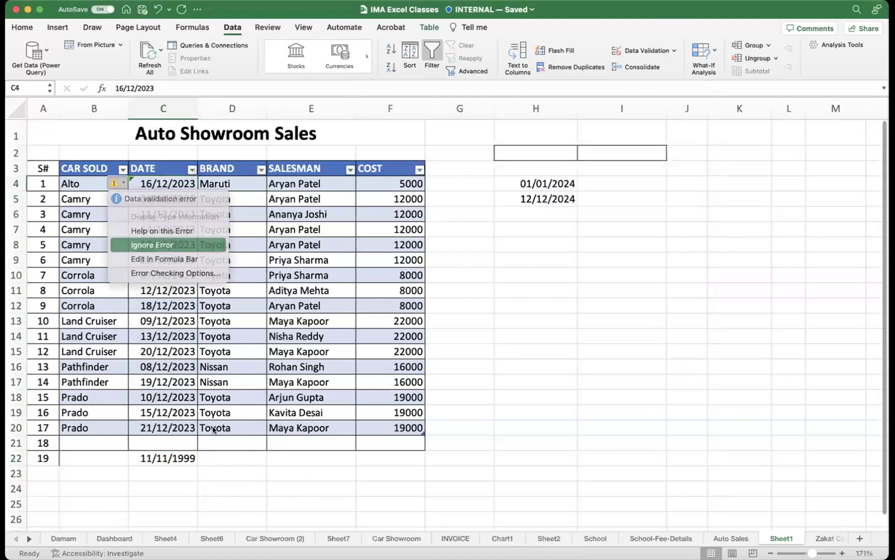
left_click(152, 244)
left_click(178, 463)
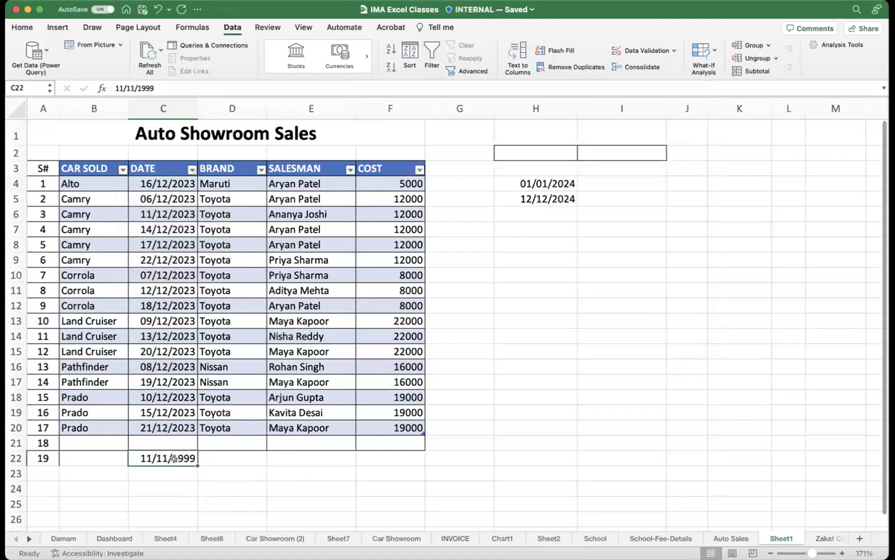
- Reopen the date validation rule from C4 down the DATE column and apply its changes to all other cells with the same settings
left_click(161, 187)
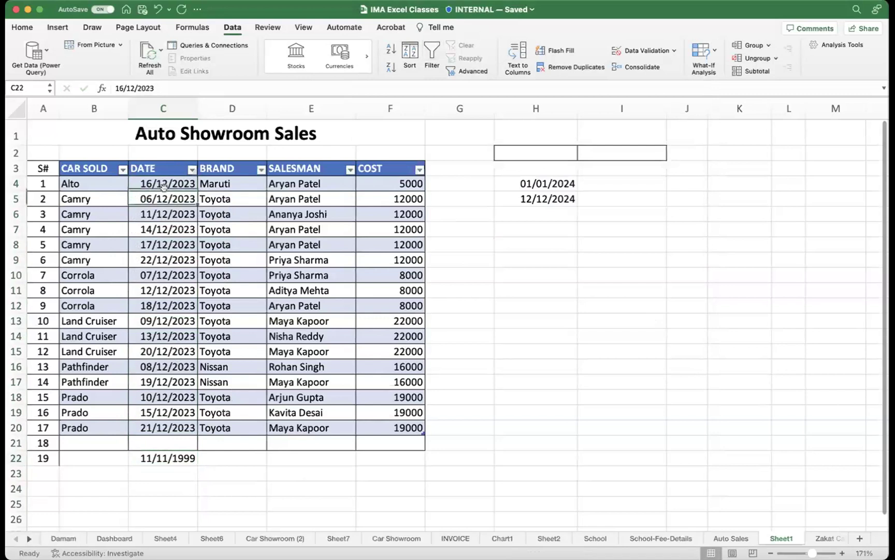
scroll(170, 466, "down", 5)
left_click(174, 381, "shift")
scroll(207, 311, "up", 5)
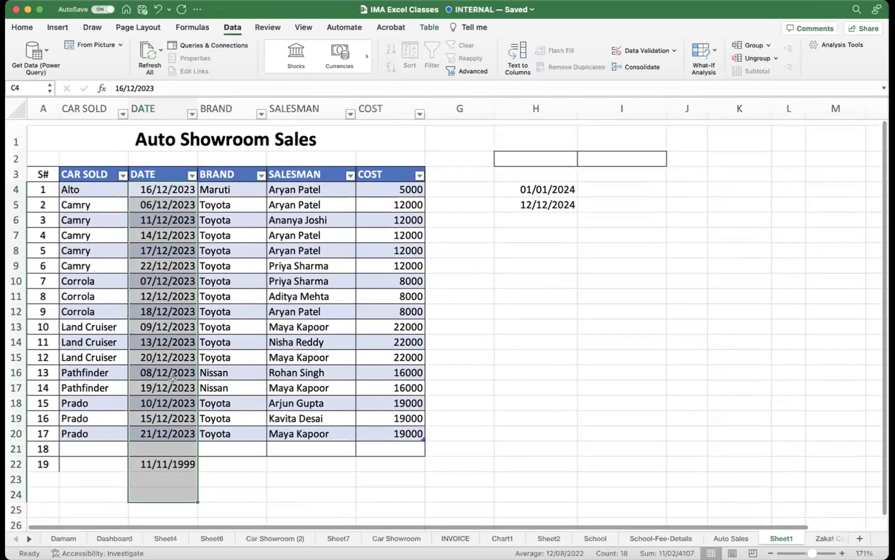
left_click(644, 50)
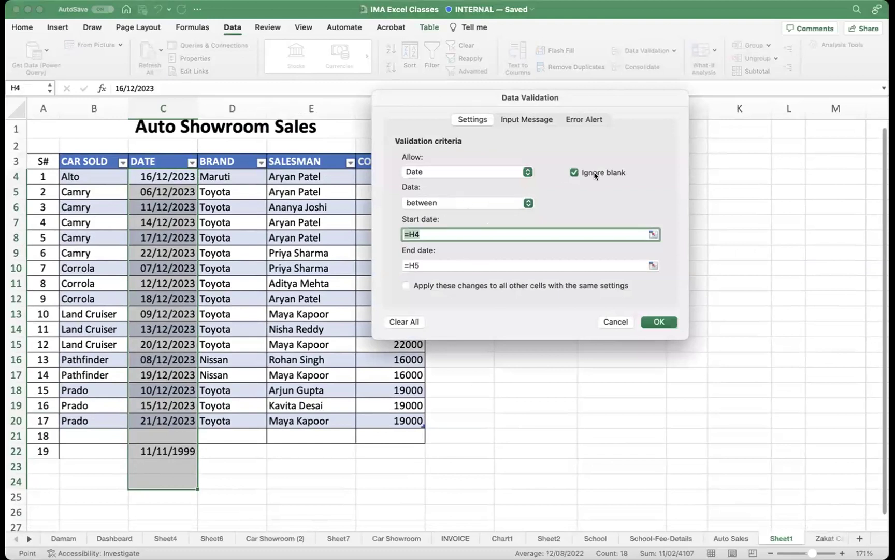
left_click(476, 287)
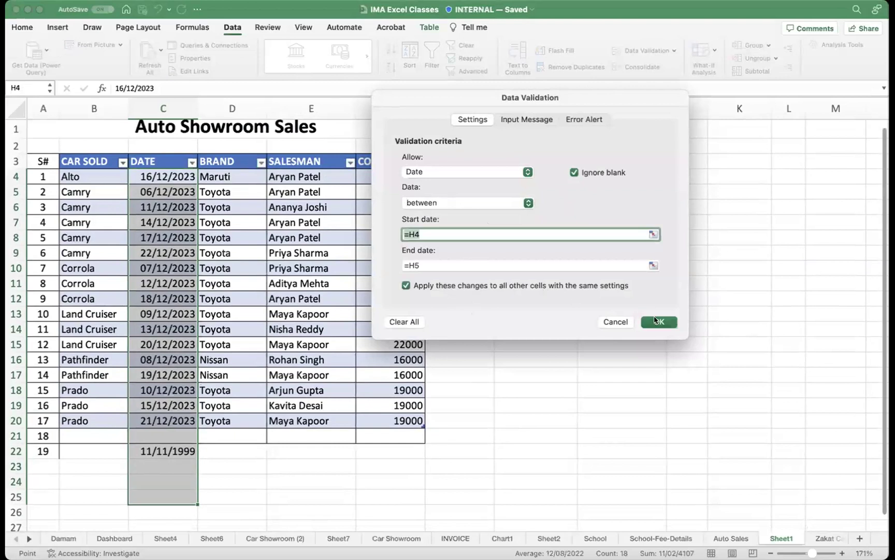
left_click(655, 317)
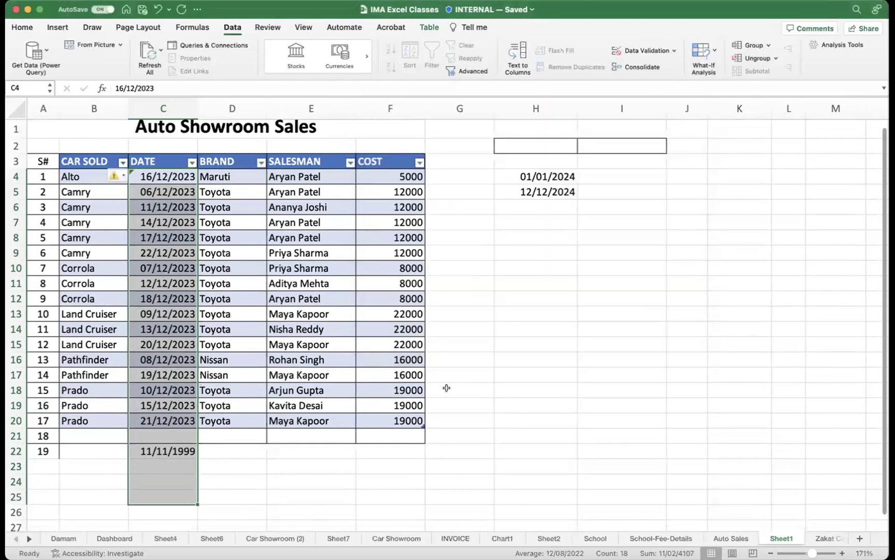
- Clear cell C22, test the validation there with the out-of-range date 11/22/1977, and cancel the entry
left_click(180, 453)
key("Delete")
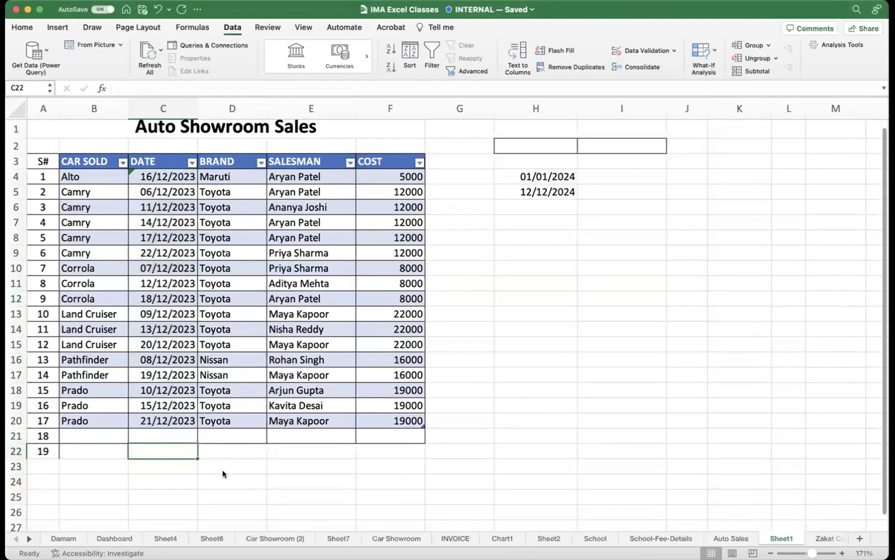
type("11/")
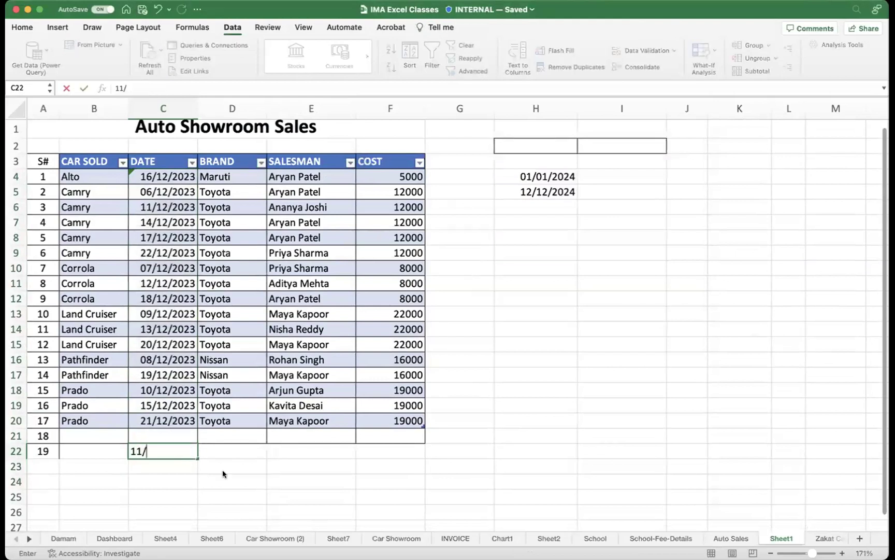
type("22/1977")
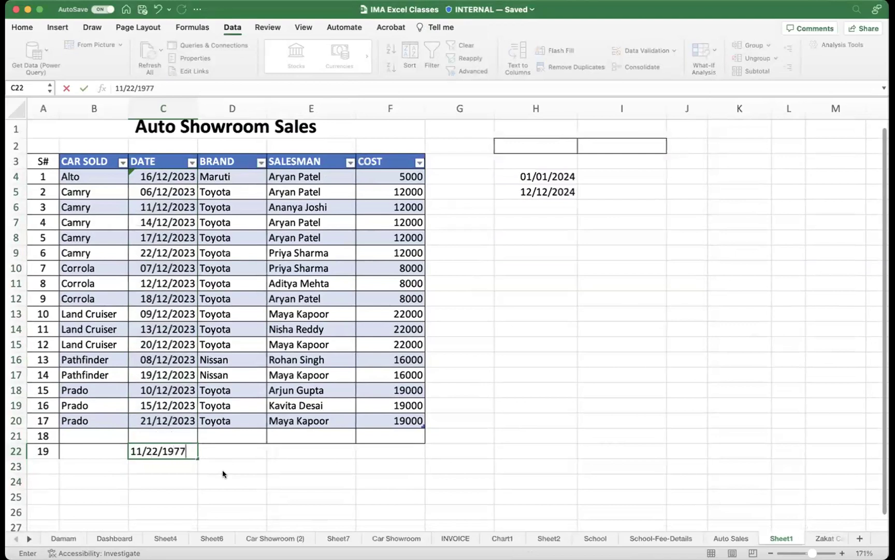
key("Return")
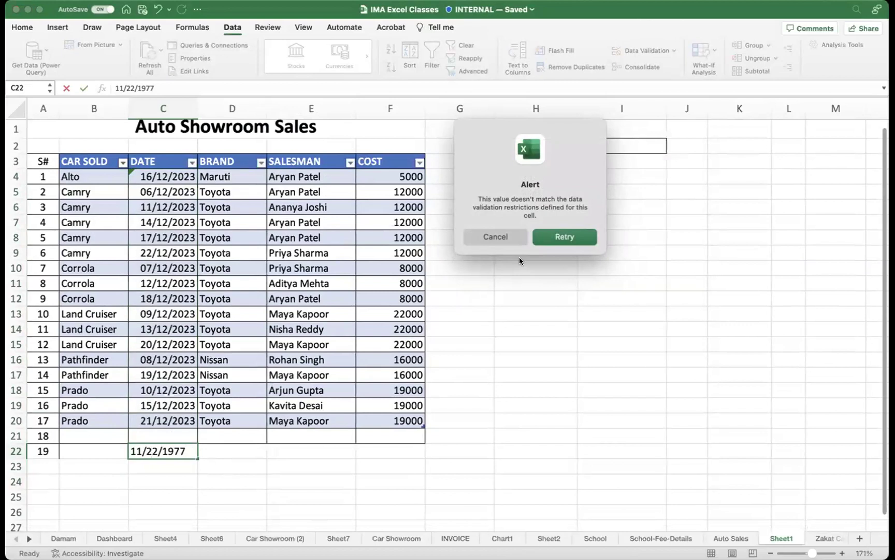
left_click(500, 237)
- Enter the in-range date 10/10/2024 in cell C22
type("12/12/")
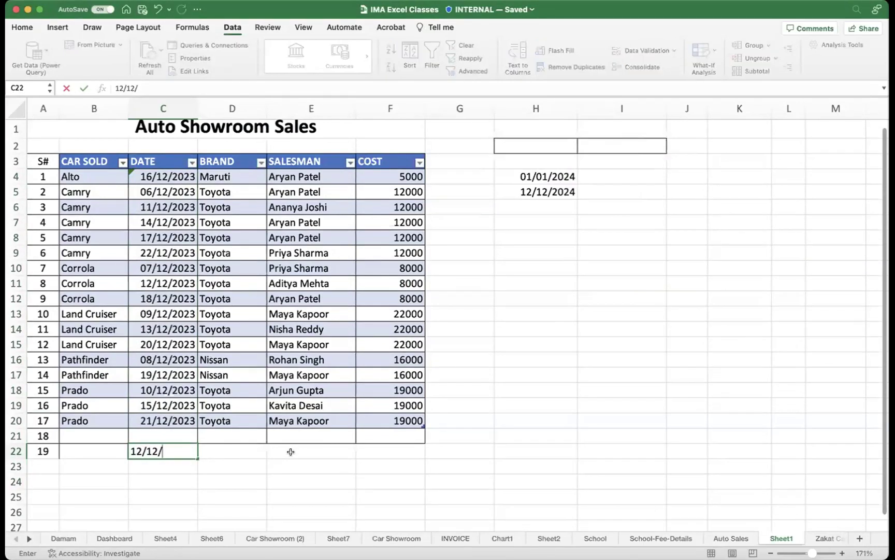
key("BackSpace")
key("BackSpace")
key("BackSpace")
key("BackSpace")
key("BackSpace")
key("BackSpace")
type("11")
key("BackSpace")
key("BackSpace")
type("10/10/2024")
key("Return")
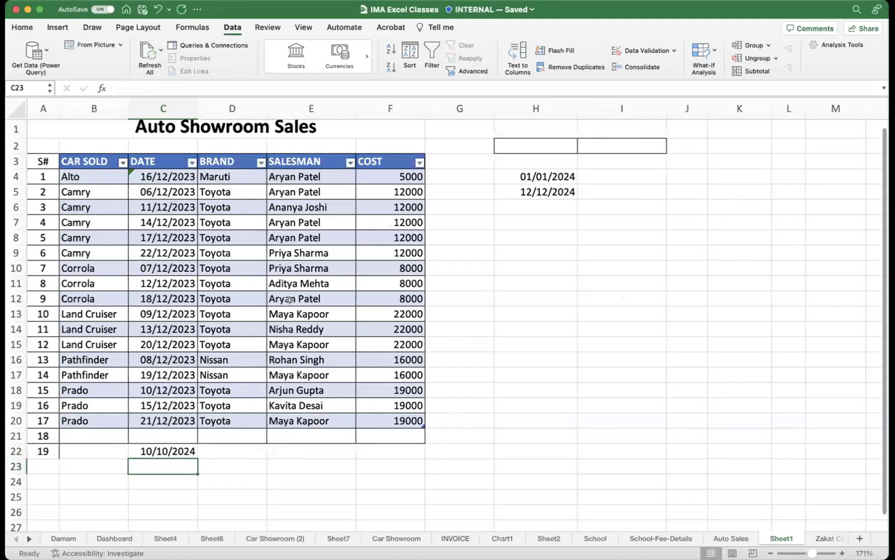
- Open data validation for the SALESMAN cells E4 to E55 and allow only a Text length between two limits
scroll(494, 256, "up", 1)
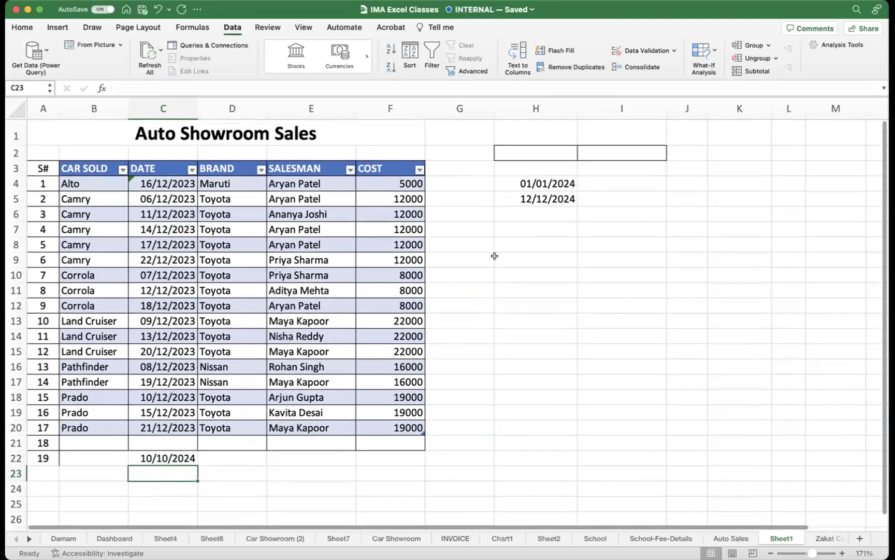
left_click(85, 188)
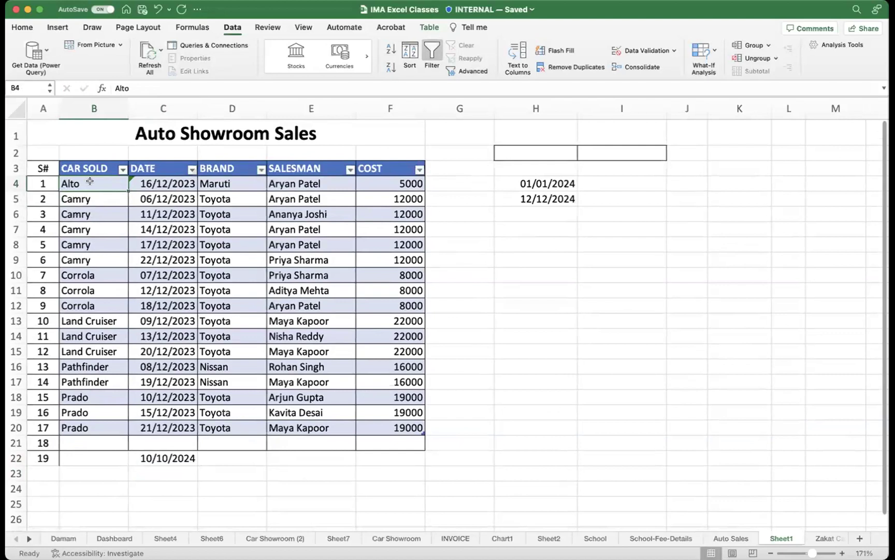
left_click(323, 181)
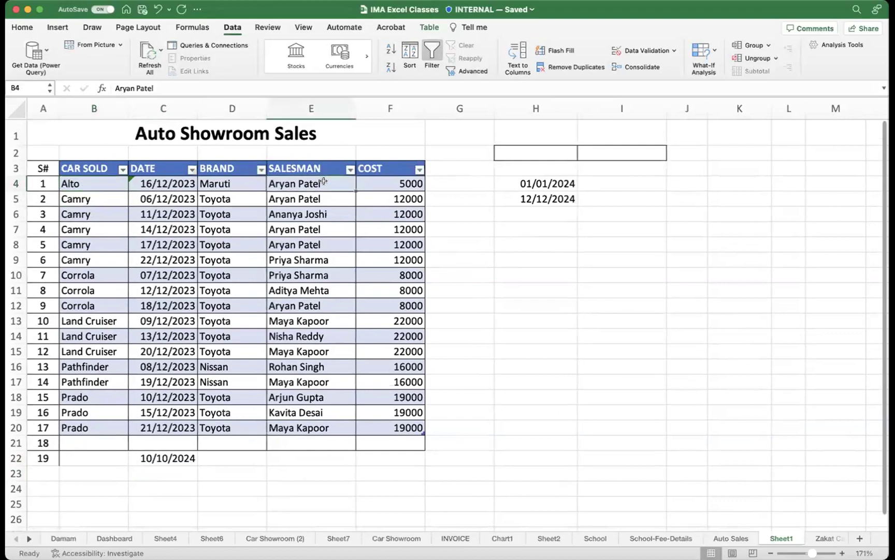
scroll(317, 483, "down", 10)
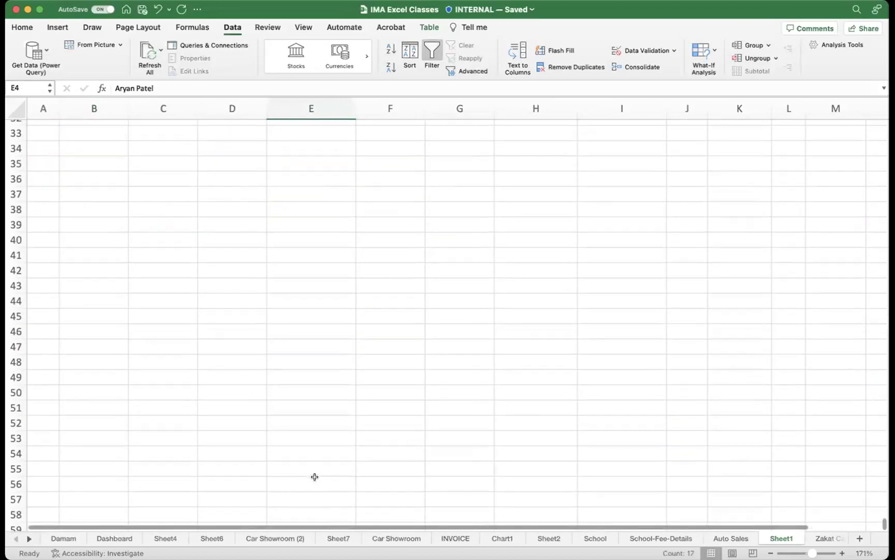
left_click(317, 476)
scroll(320, 473, "up", 15)
left_click_drag(316, 474, 318, 177)
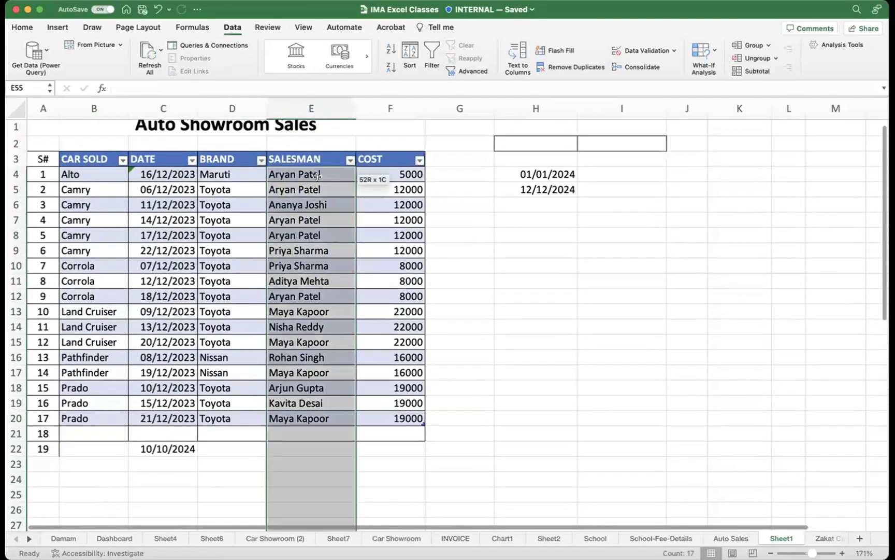
left_click(639, 67)
left_click(638, 49)
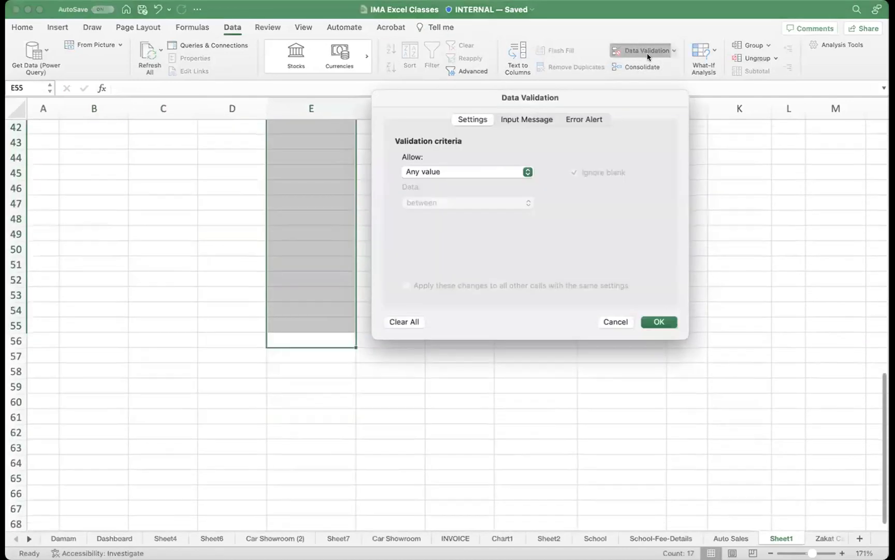
left_click(512, 172)
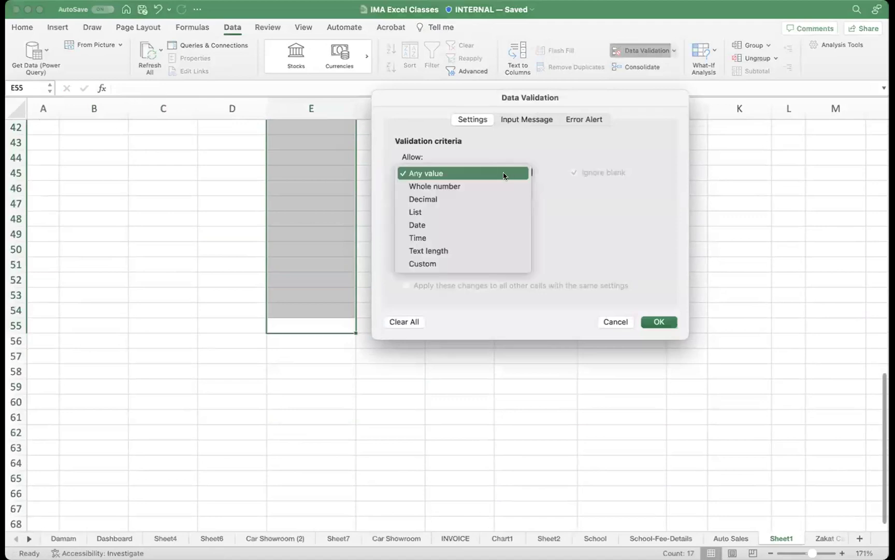
left_click(443, 252)
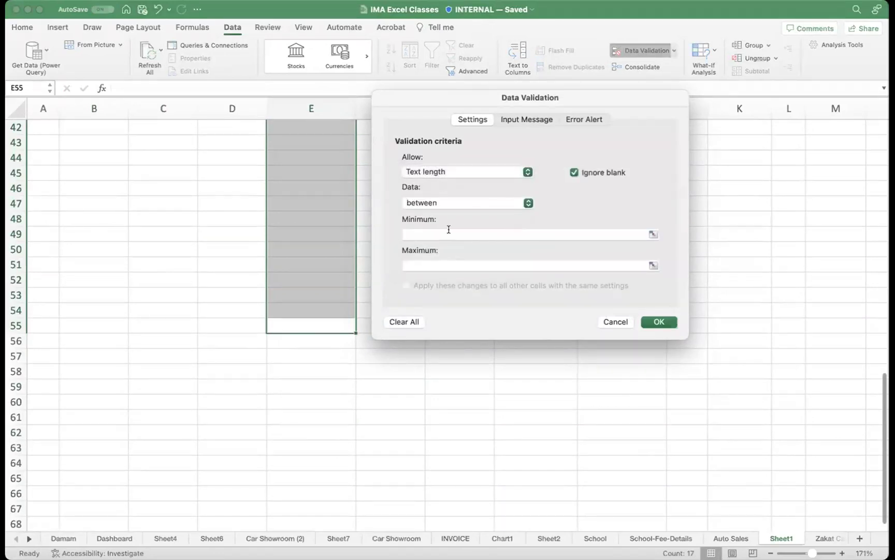
- Set the minimum text length to 1 and the maximum to 100, and apply the validation rule
left_click(445, 234)
type("1")
left_click(435, 265)
type("100")
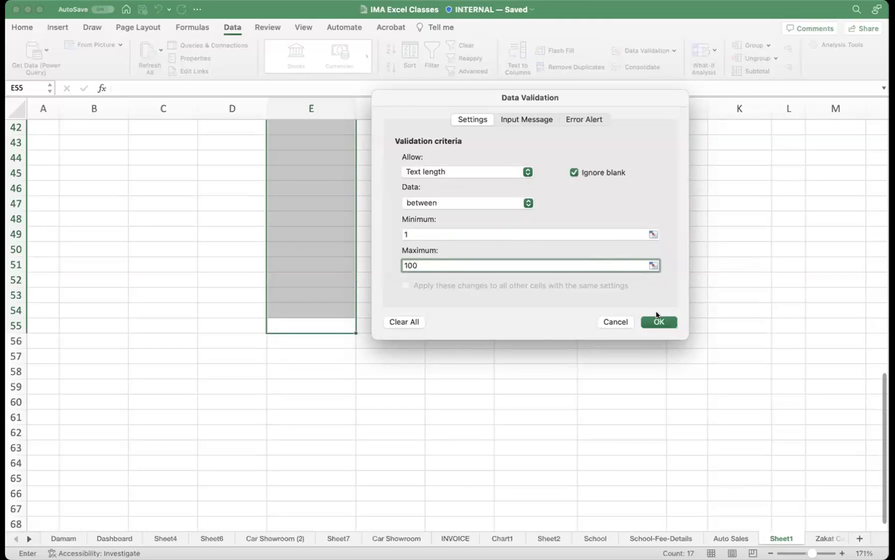
left_click(658, 324)
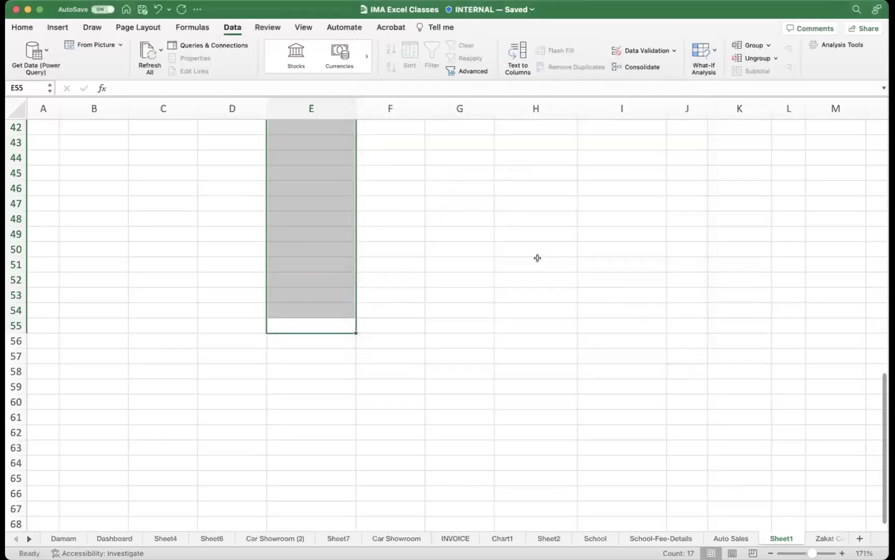
scroll(537, 257, "up", 12)
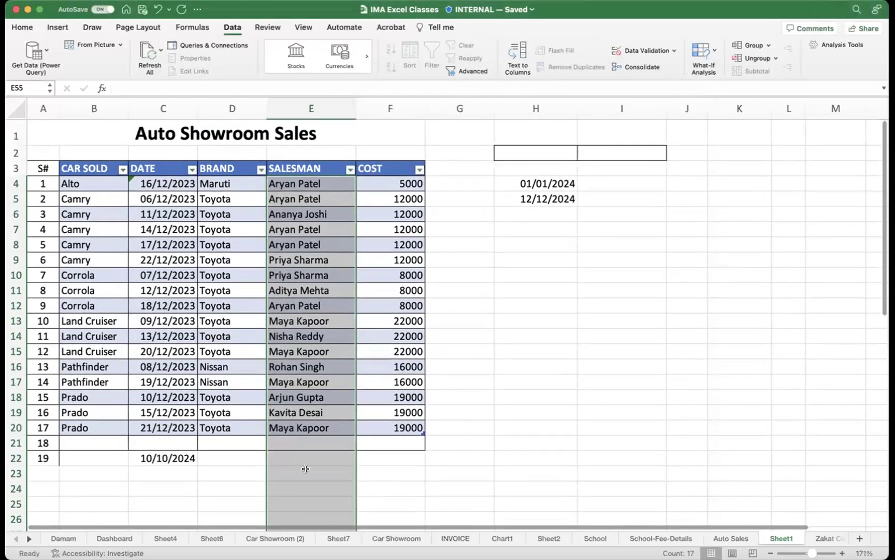
left_click(302, 471)
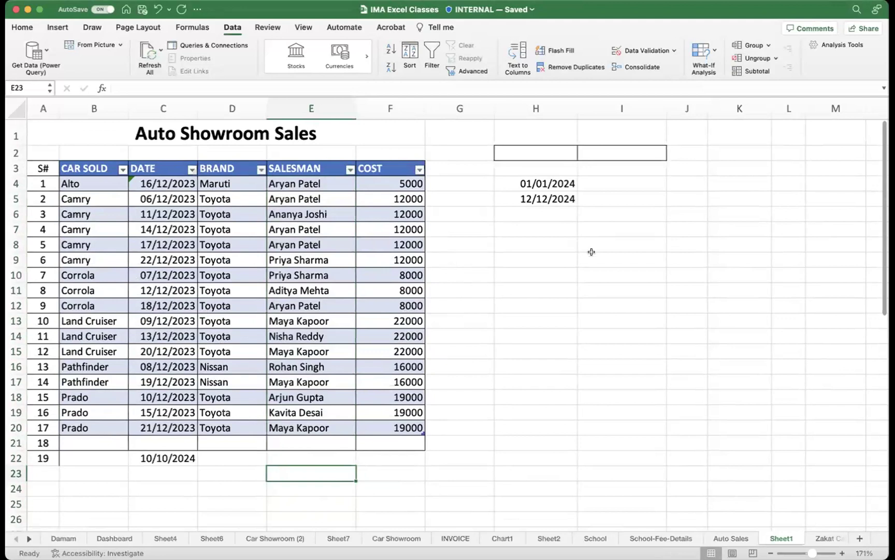
- Delete the contents of cells G1 to I10 beside the sales table, including both limit dates
scroll(533, 284, "up", 1)
scroll(533, 285, "down", 1)
left_click(594, 289)
left_click_drag(460, 127, 660, 271)
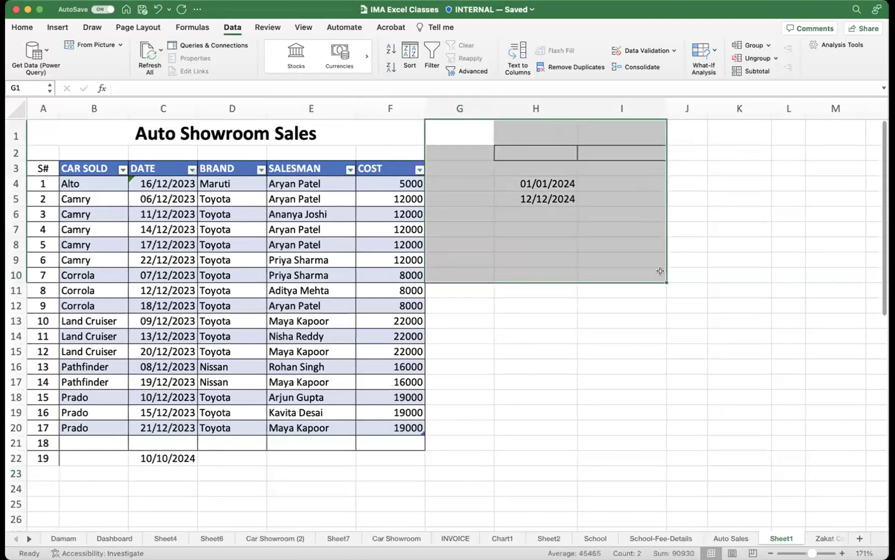
key("Delete")
left_click(629, 340)
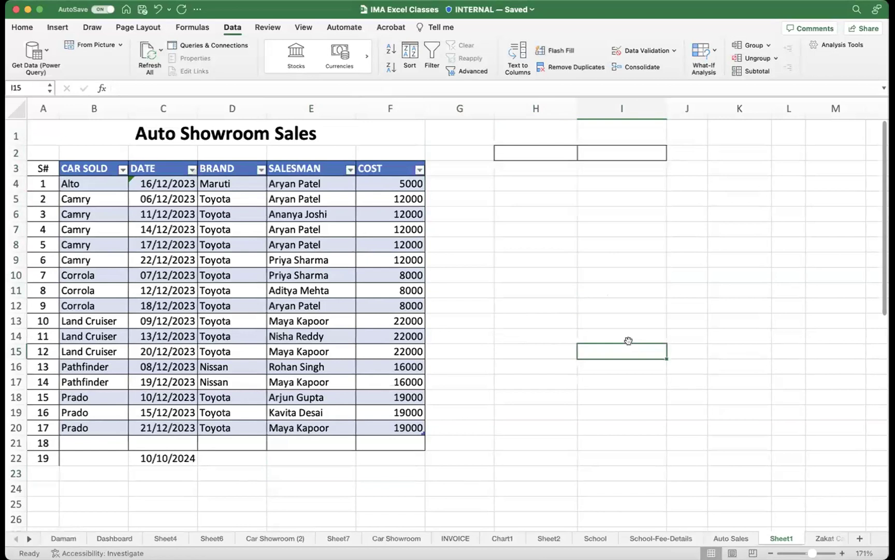
left_click(58, 28)
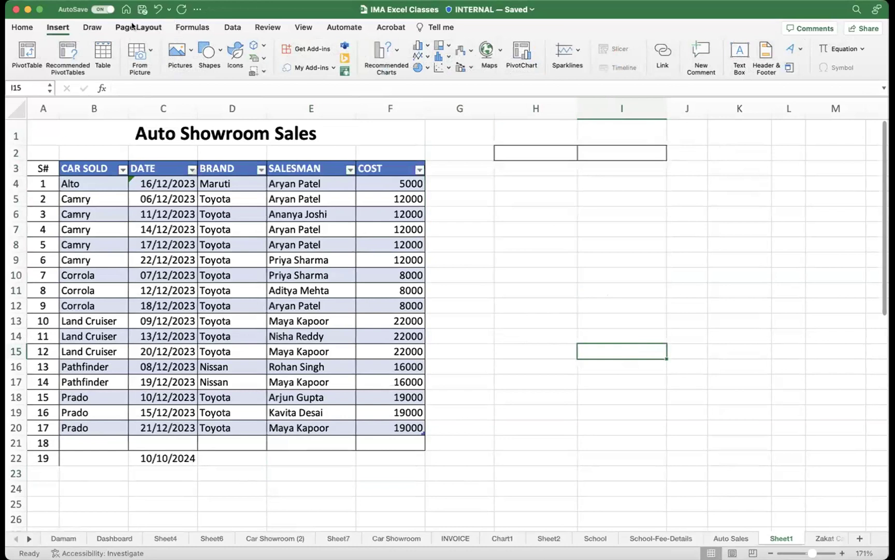
left_click(232, 28)
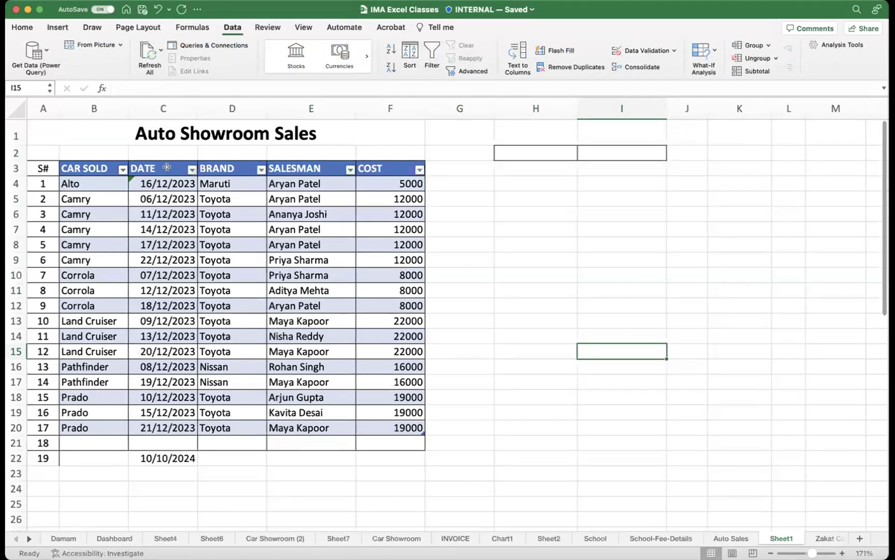
left_click_drag(44, 169, 394, 425)
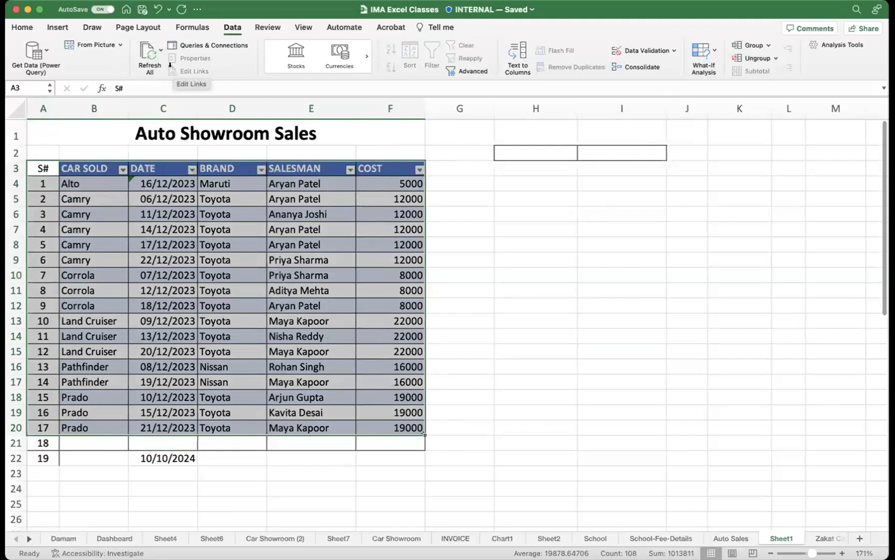
left_click(58, 28)
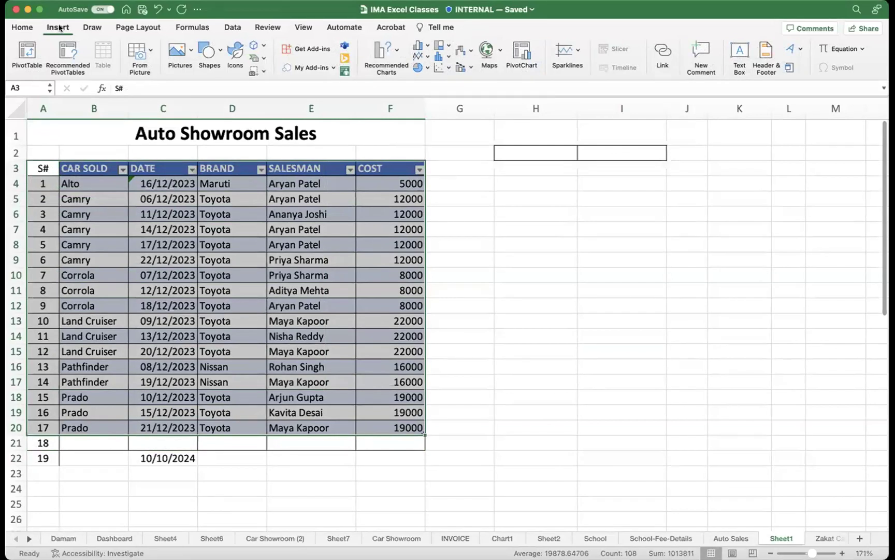
left_click(443, 191)
left_click(44, 182)
left_click(44, 169)
- Define the workbook-scoped name TABLE for the sales data range A3 to F20
left_click_drag(44, 169, 390, 422)
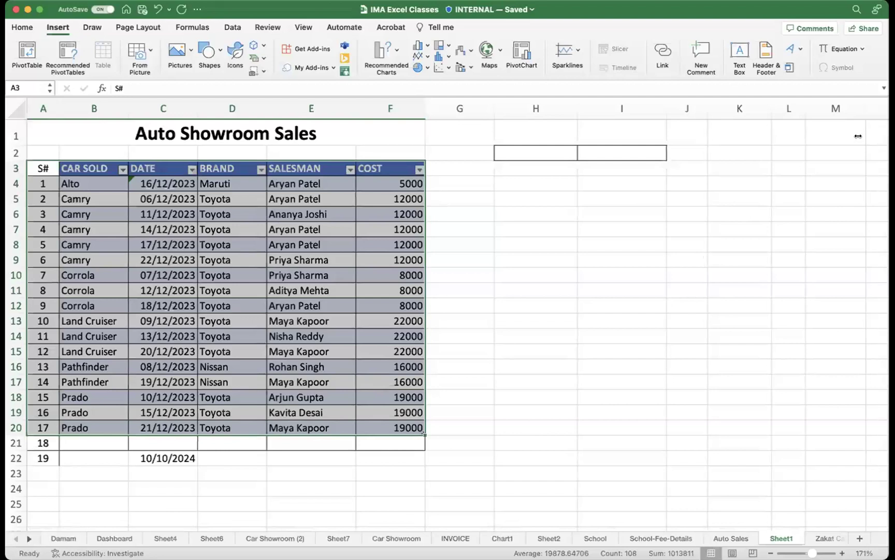
right_click(309, 174)
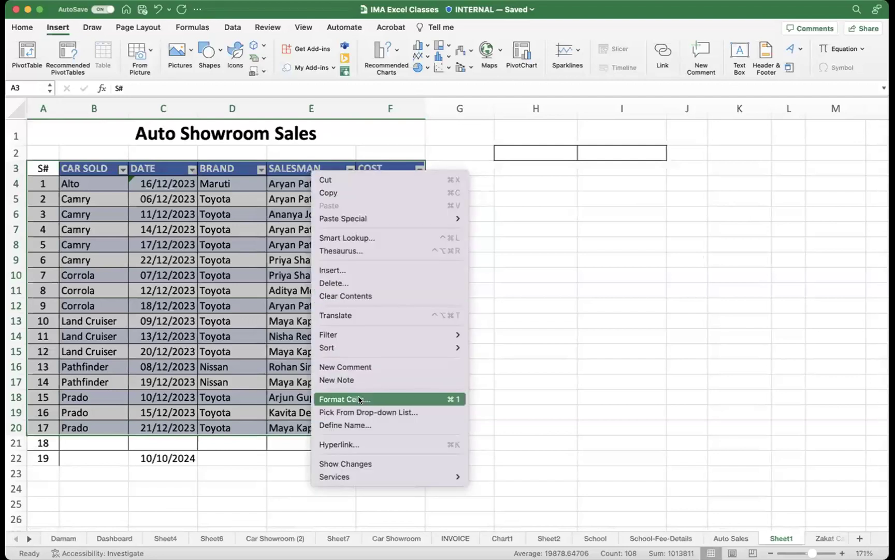
left_click(352, 425)
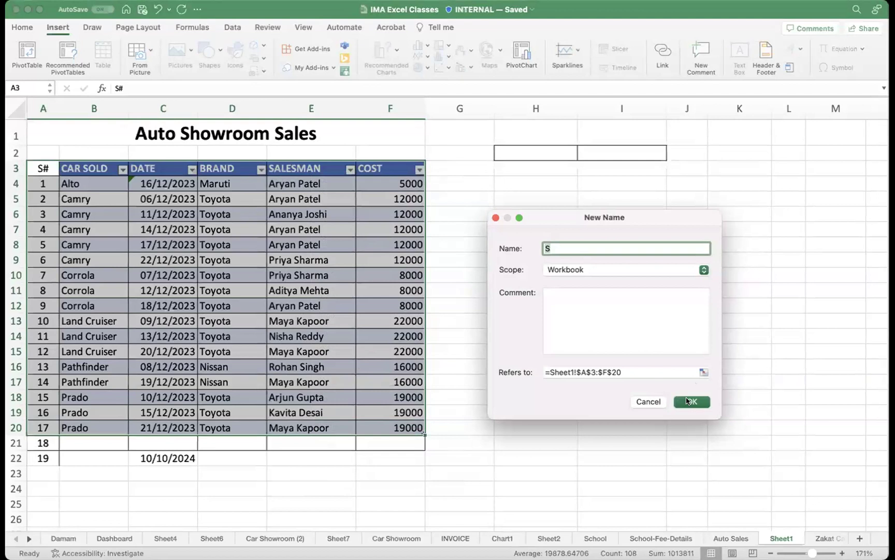
left_click(579, 245)
type("asdf")
left_click_drag(585, 245, 507, 250)
type("TABLE")
key("Return")
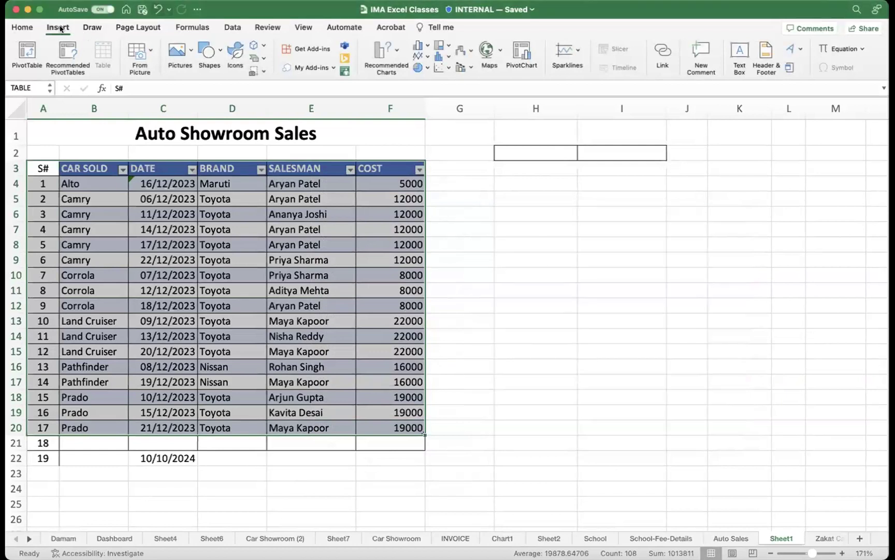
- Copy the sales data A4 to F20 from Sheet1 and paste it at cell E7 of a new sheet
left_click(491, 252)
scroll(600, 206, "right", 2)
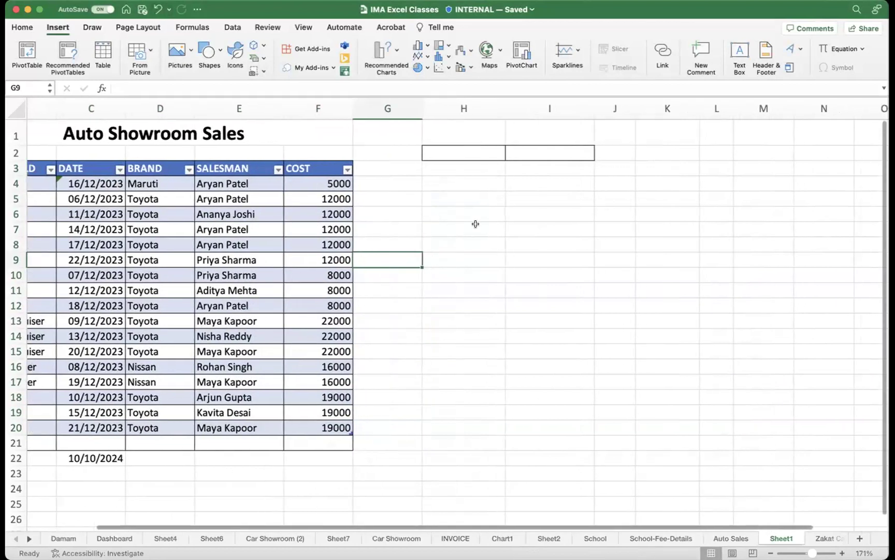
scroll(475, 224, "left", 2)
left_click_drag(46, 183, 409, 428)
key("super+c")
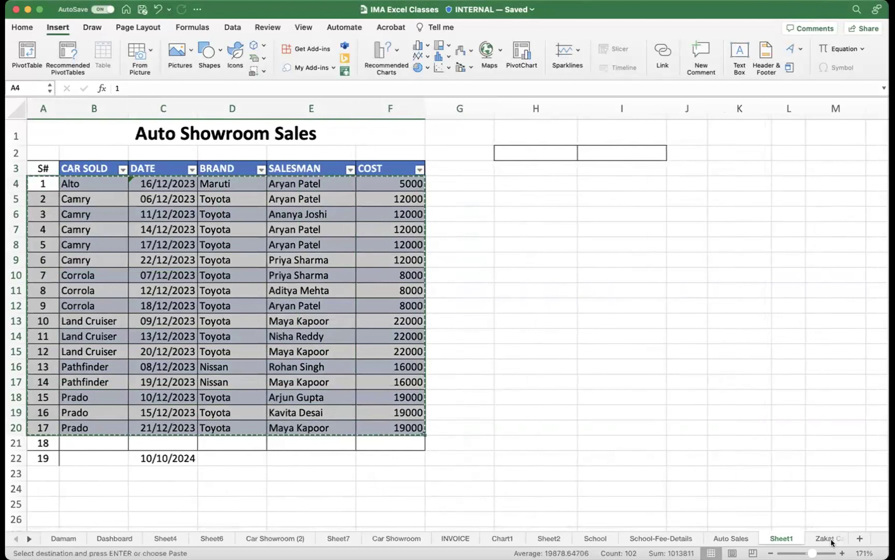
left_click(860, 538)
left_click(205, 163)
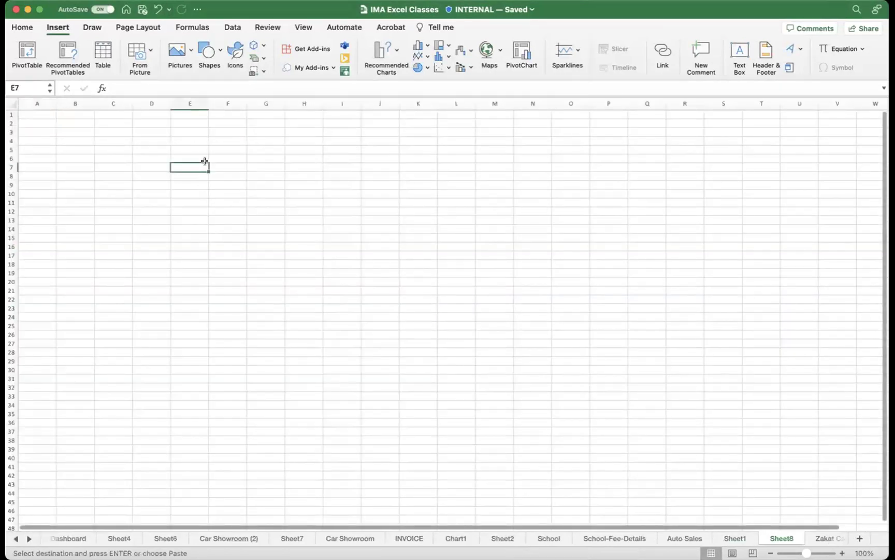
key("super+v")
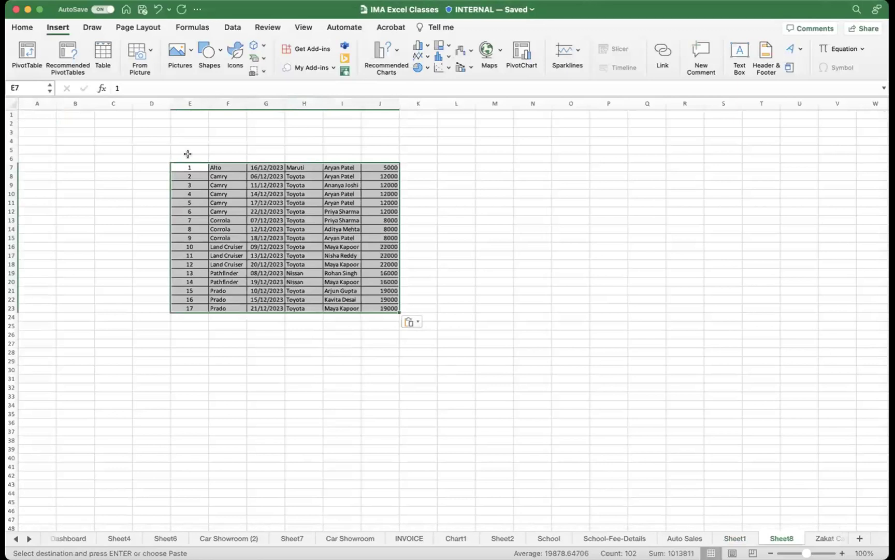
- Enter the column headings S# in E6 and Car Name in F6 above the pasted data
left_click_drag(807, 553, 810, 553)
left_click(291, 188)
type("S#")
key("Return")
key("Up")
key("Right")
type("Car")
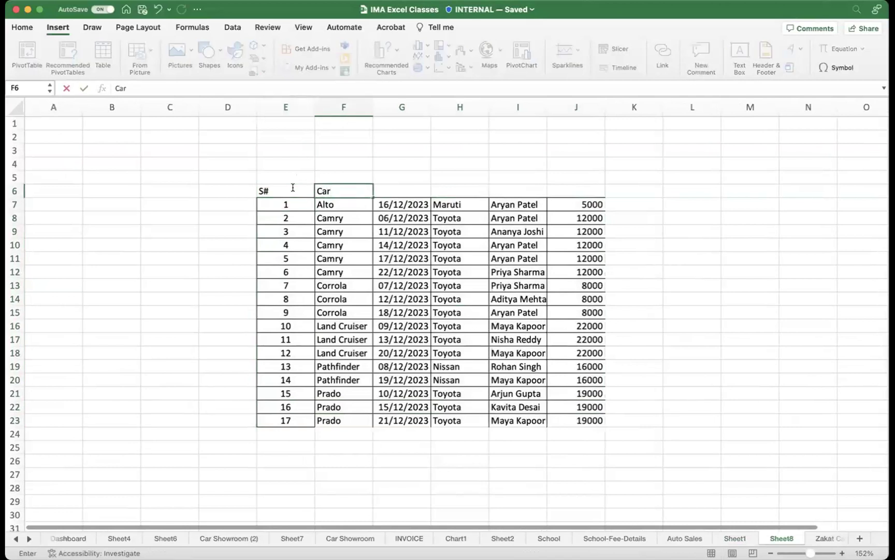
type(" S")
key("BackSpace")
type("Name")
key("Right")
- Enter the headings Date, Brand, Salesman and Cost in cells G6 to J6
type("Date")
key("Return")
key("Up")
key("Right")
type("Br")
key("Up")
key("Right")
type("Sales")
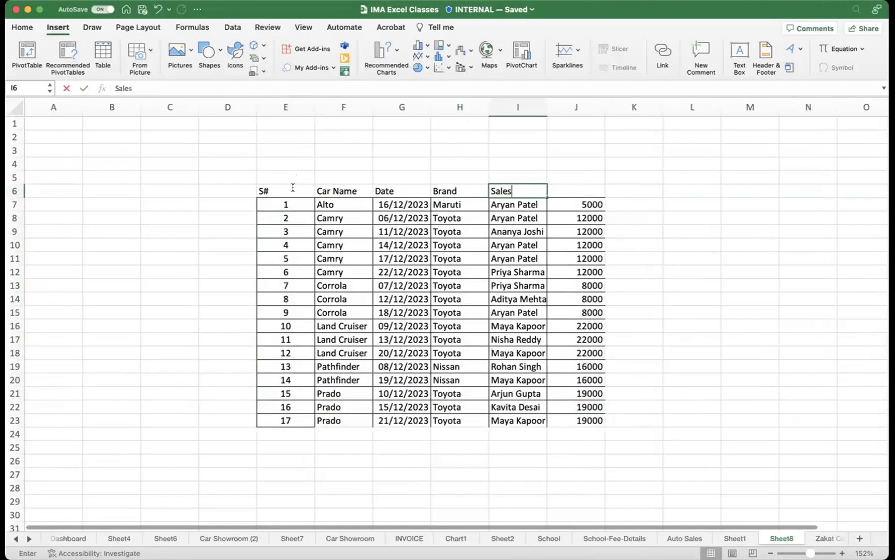
type("man")
key("Tab")
type("Cost")
key("Return")
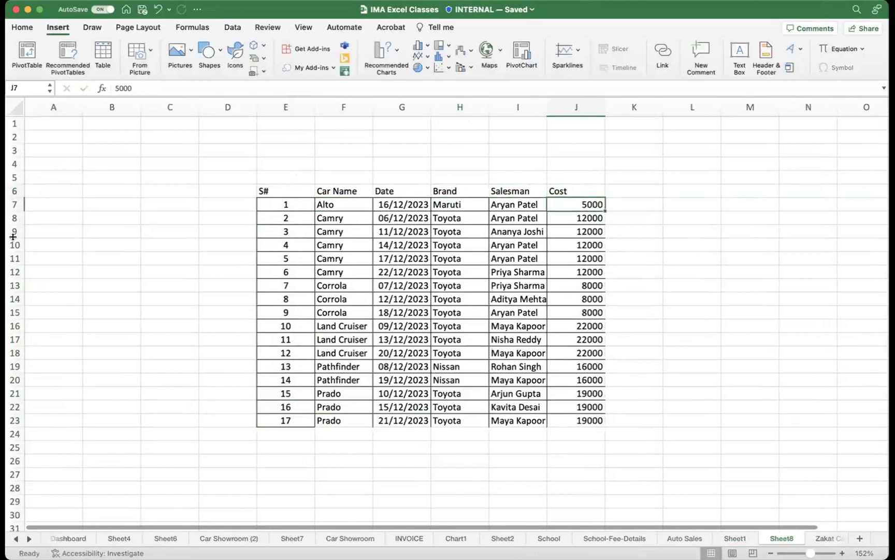
- Apply all borders to the data range E6 to J23, including the heading row
left_click_drag(281, 191, 573, 421)
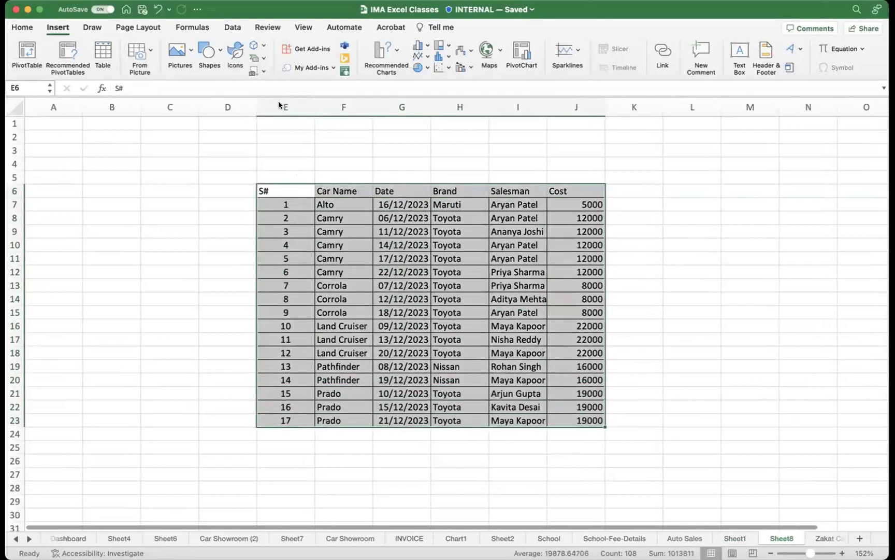
left_click(20, 27)
left_click(141, 67)
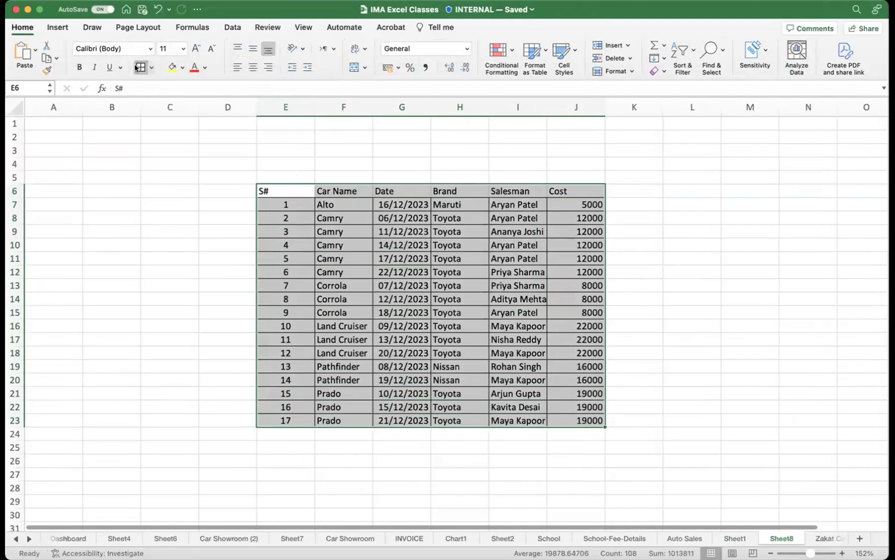
- Fill the heading row E6 to J6 with yellow and make its text bold
left_click_drag(300, 184, 570, 184)
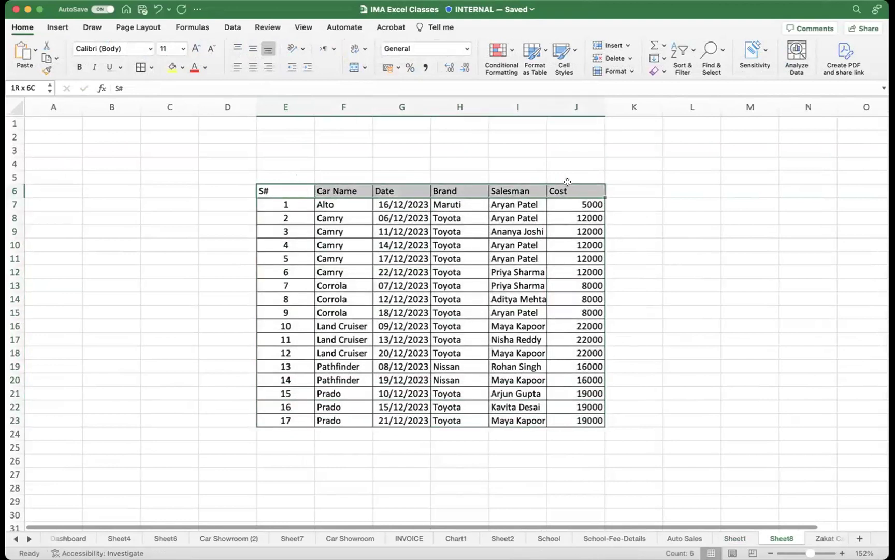
left_click(172, 67)
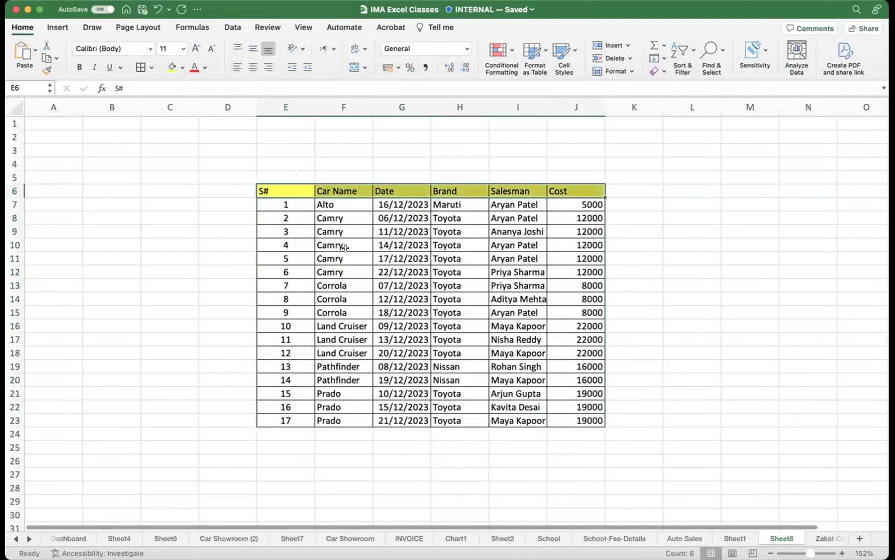
left_click(288, 200)
left_click_drag(278, 190, 550, 192)
- Convert the range E6 to J23 into a table that has headers
left_click_drag(284, 190, 568, 418)
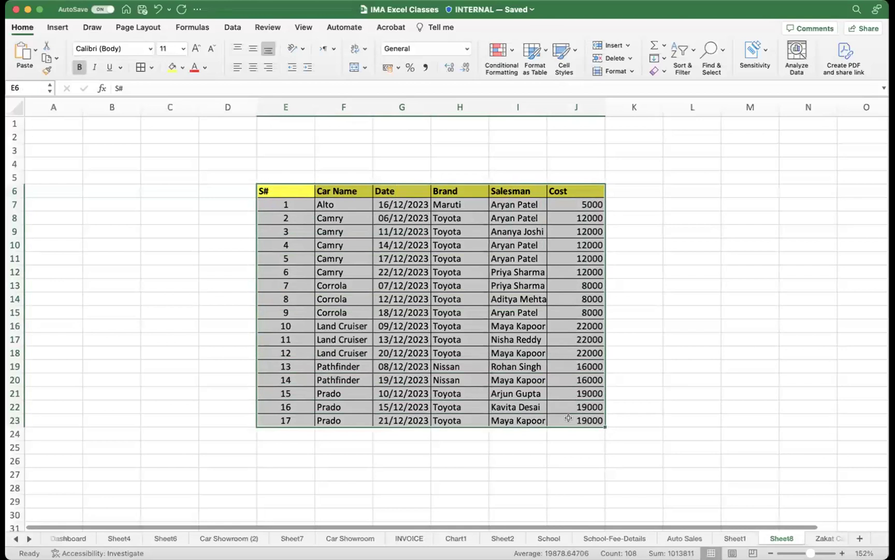
key("ctrl+t")
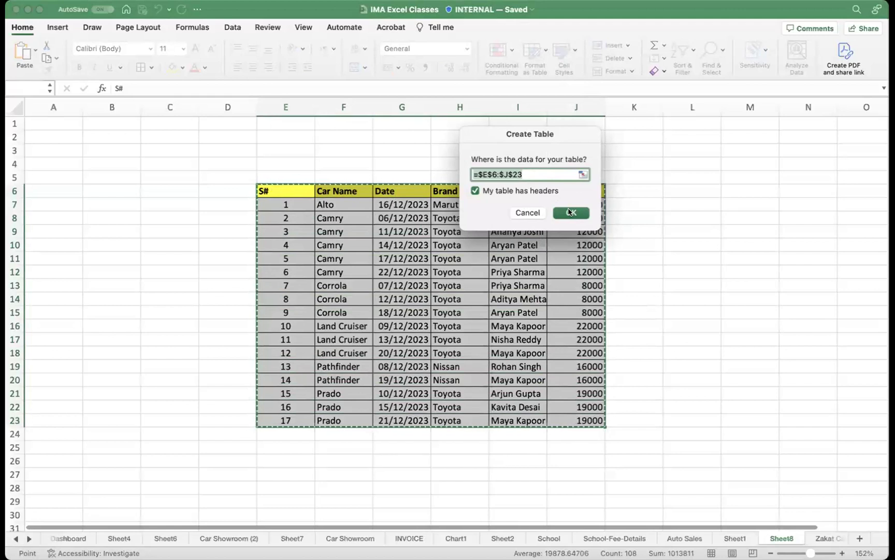
left_click(569, 212)
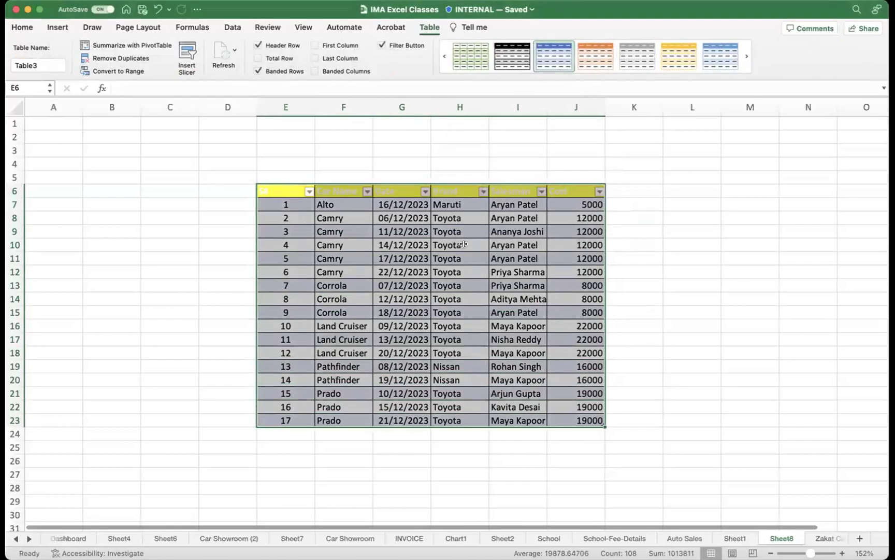
left_click_drag(40, 63, 10, 64)
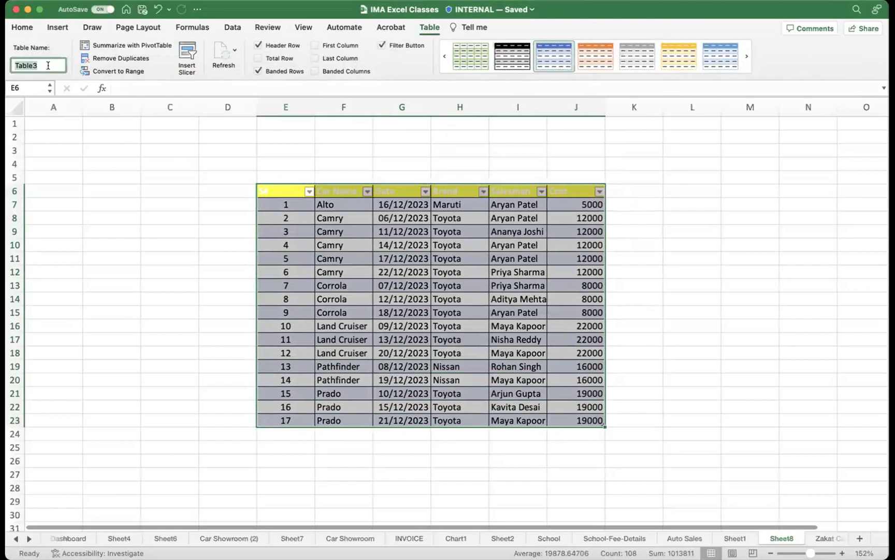
left_click(680, 296)
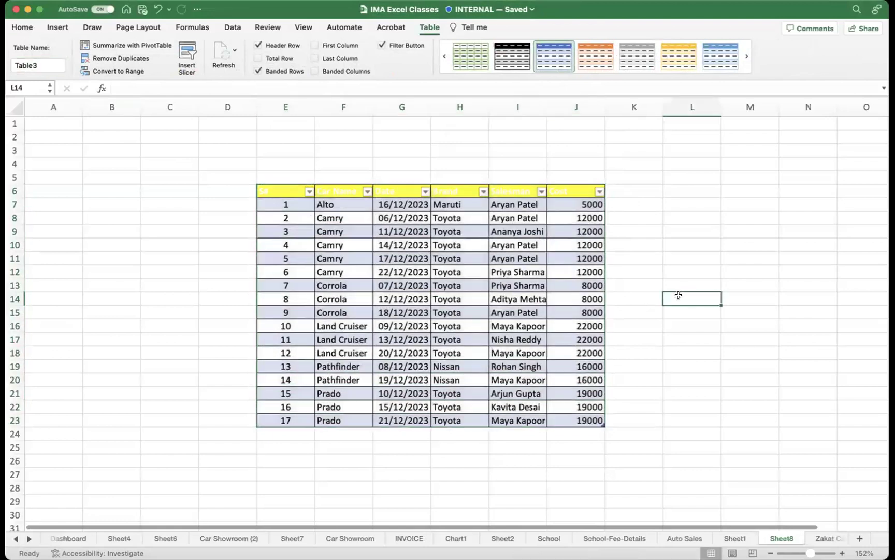
- Set the font colour of the table's heading row E6 to J6 to red
left_click_drag(285, 192, 591, 191)
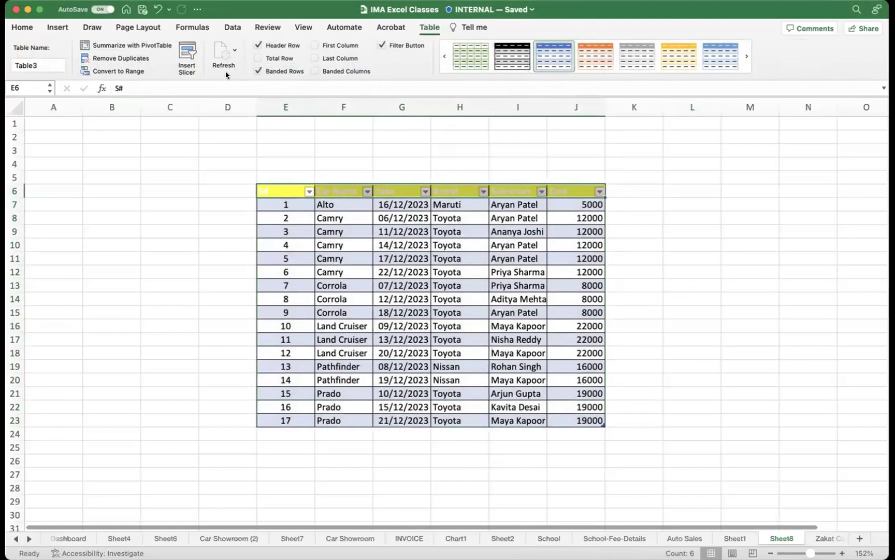
left_click(37, 27)
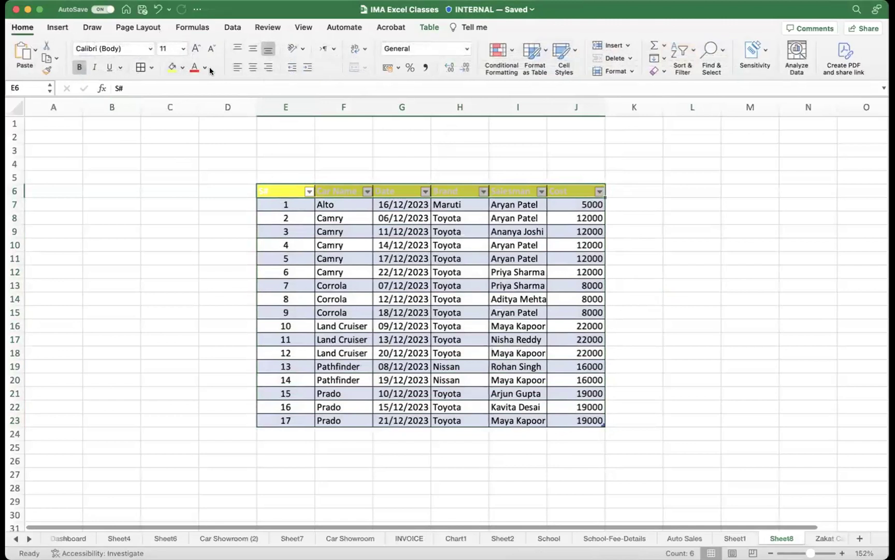
left_click(194, 68)
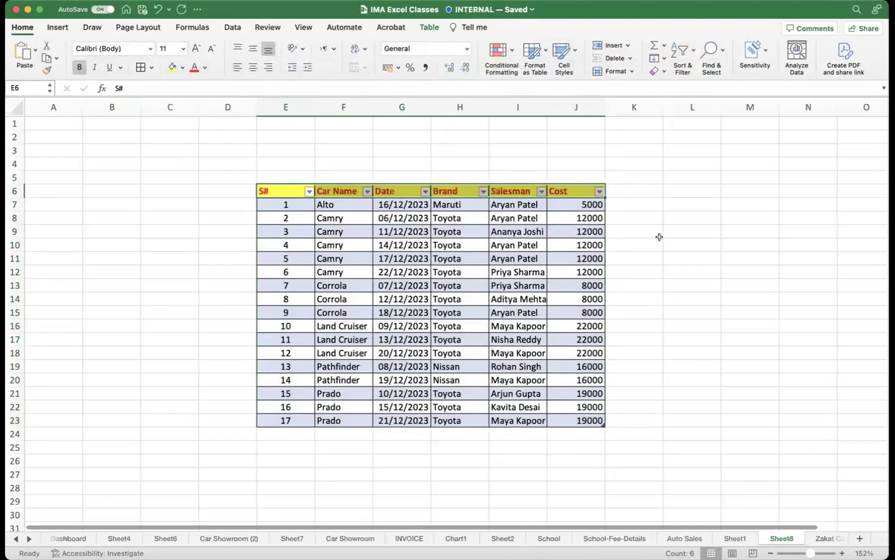
left_click(283, 191)
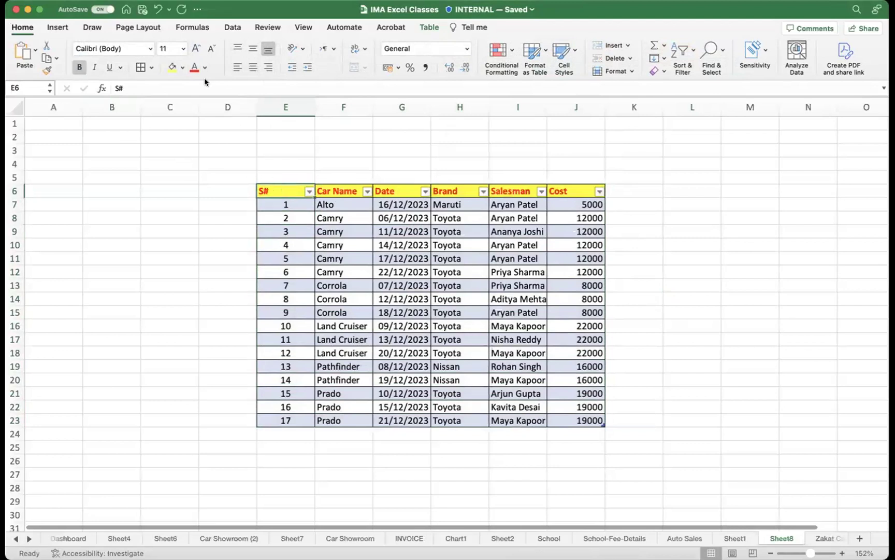
left_click(52, 25)
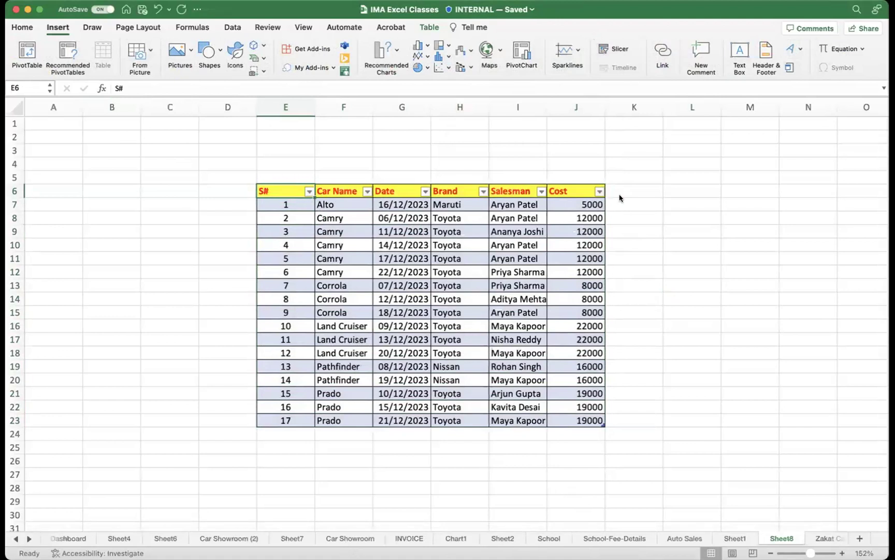
key("ctrl+a")
mouse_move(631, 38)
left_mouse_down()
mouse_move(613, 40)
mouse_move(651, 28)
mouse_move(636, 27)
left_mouse_up()
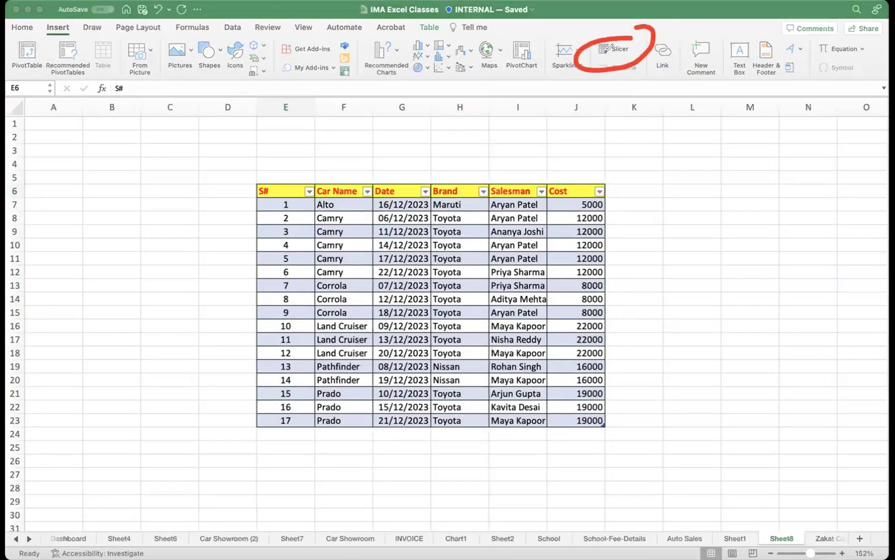
left_click(605, 59)
left_click_drag(604, 60, 479, 169)
mouse_move(587, 74)
left_mouse_down()
mouse_move(465, 167)
mouse_move(487, 175)
left_mouse_up()
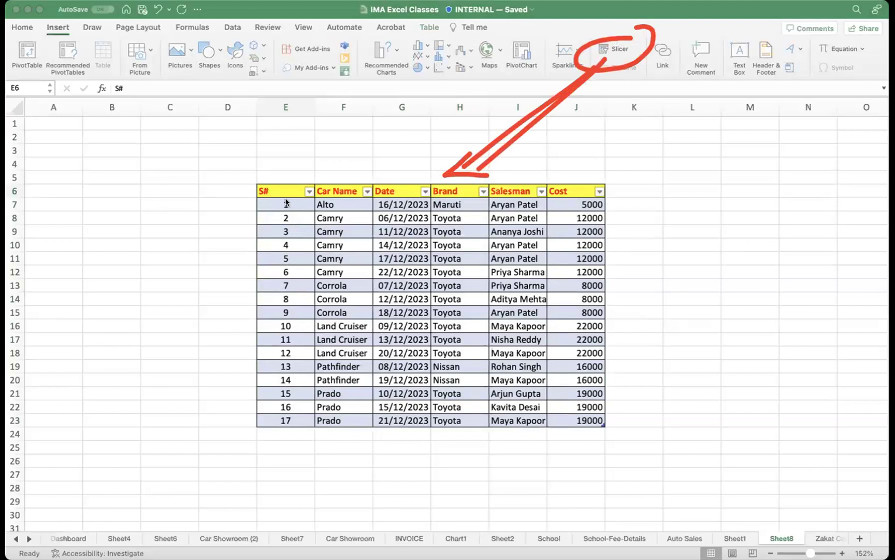
- Insert Car Name and Salesman slicers for the table and stack them over columns N to P, with Salesman above Car Name
scroll(284, 191, "right", 5)
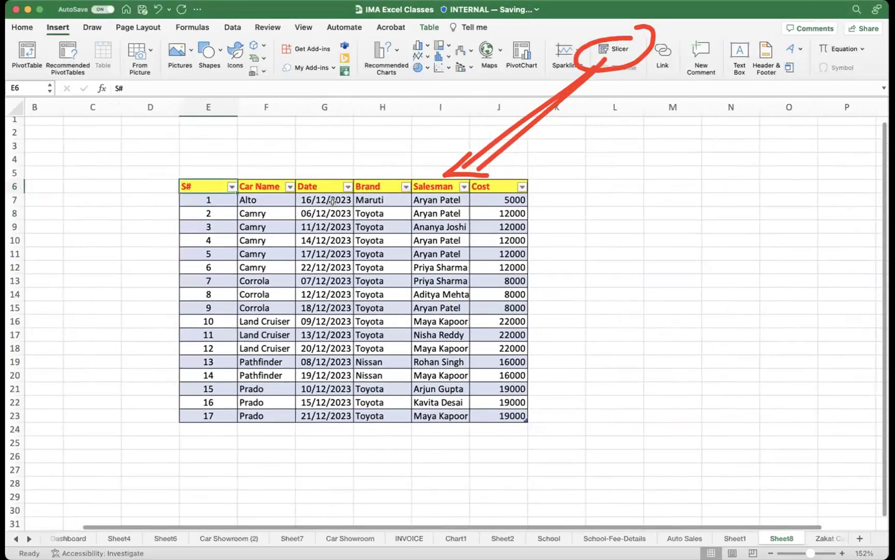
scroll(332, 201, "right", 1)
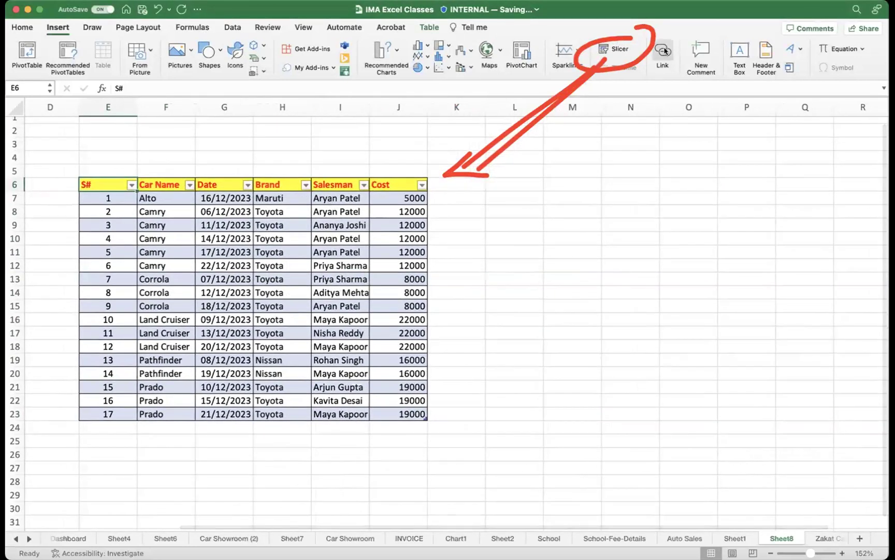
left_click(613, 50)
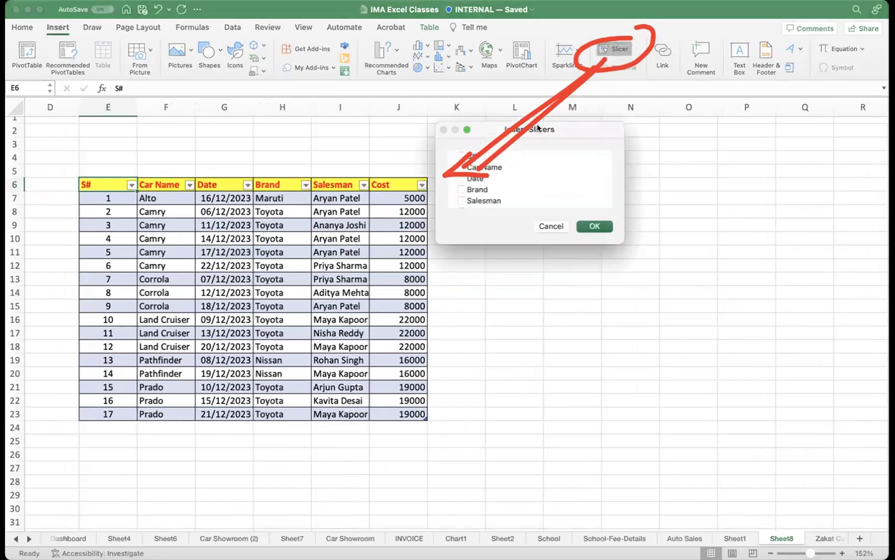
left_click_drag(585, 141, 688, 165)
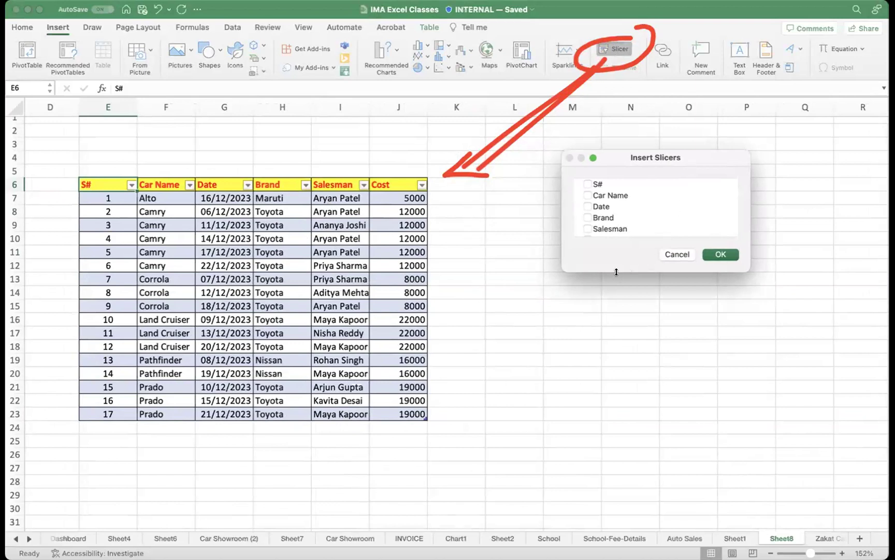
left_click_drag(616, 271, 609, 337)
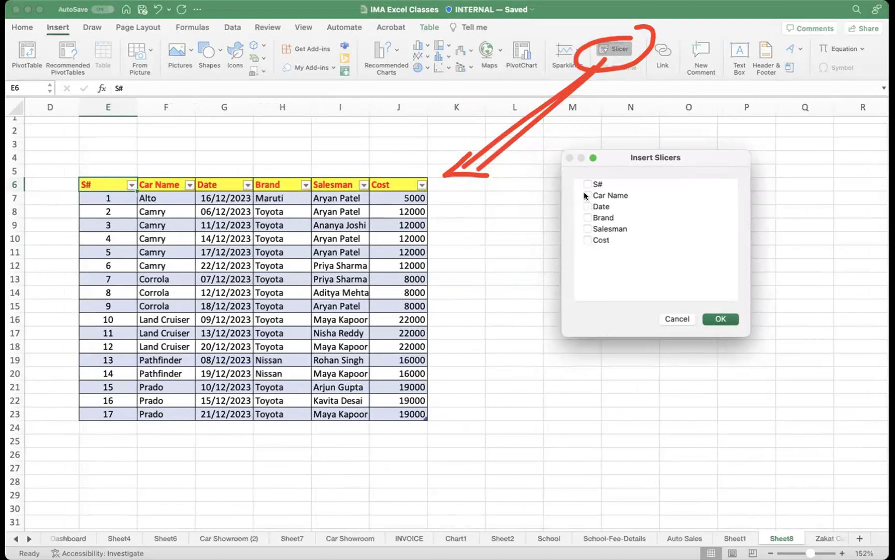
left_click(586, 228)
left_click(724, 319)
left_click_drag(482, 258, 687, 138)
left_click_drag(445, 224, 681, 315)
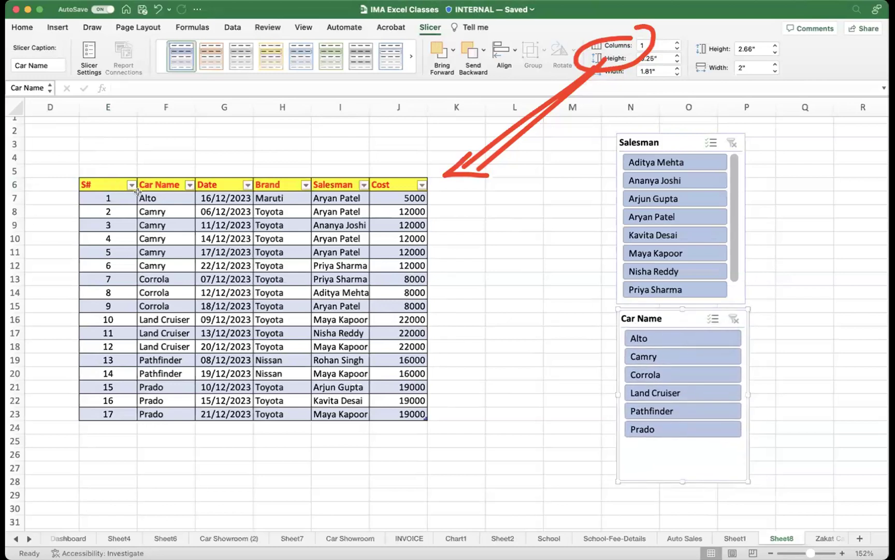
- Copy the table rows E7 to J23 and append them below the table three times, starting at E24, E41 and E58
left_click_drag(107, 197, 384, 403)
key("super+c")
left_click(121, 430)
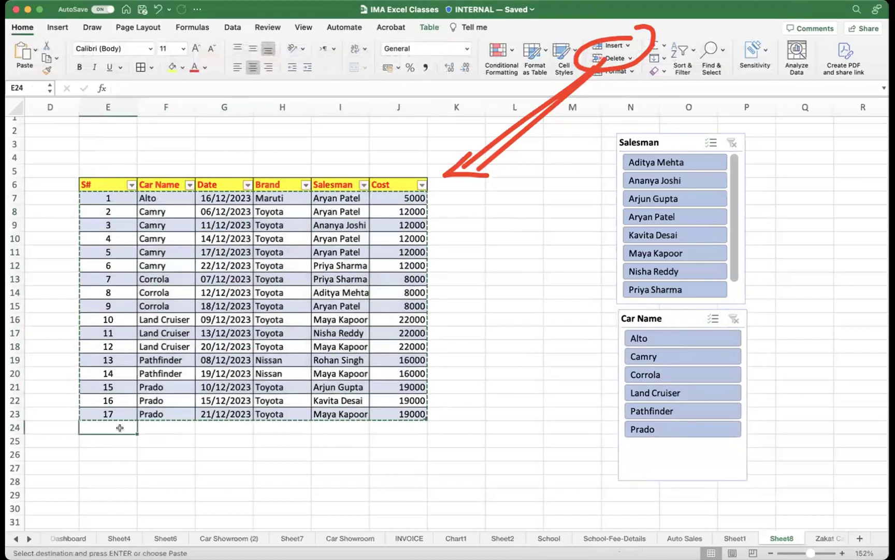
key("super+v")
scroll(121, 404, "down", 8)
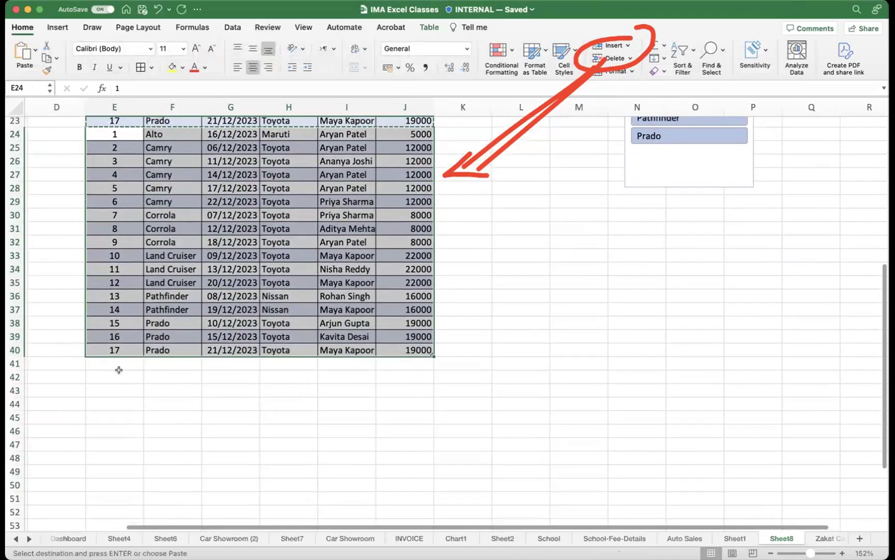
left_click(120, 364)
key("super+v")
scroll(120, 404, "down", 4)
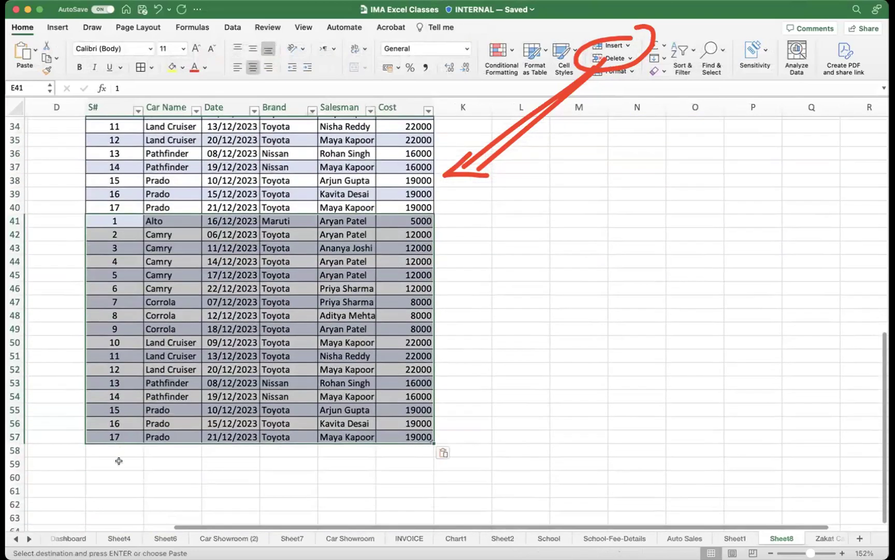
left_click(122, 449)
key("super+v")
scroll(260, 299, "up", 15)
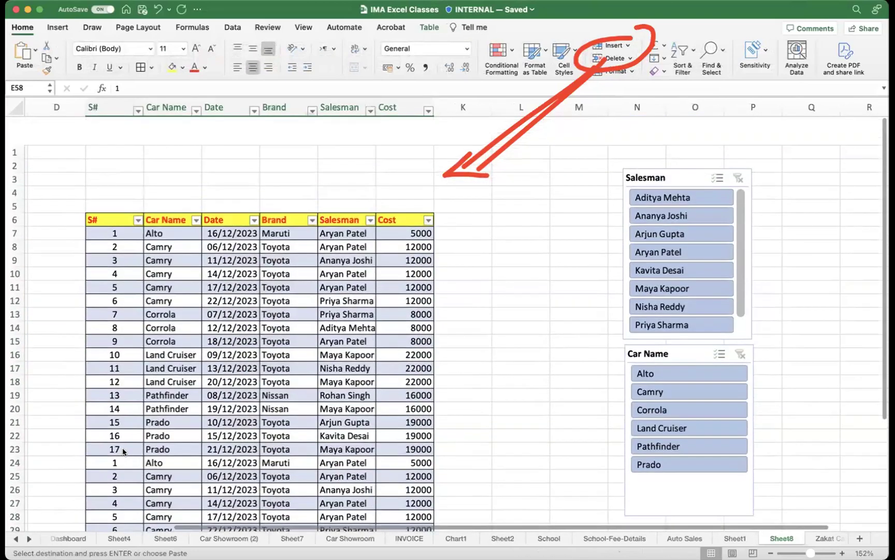
scroll(260, 298, "down", 1)
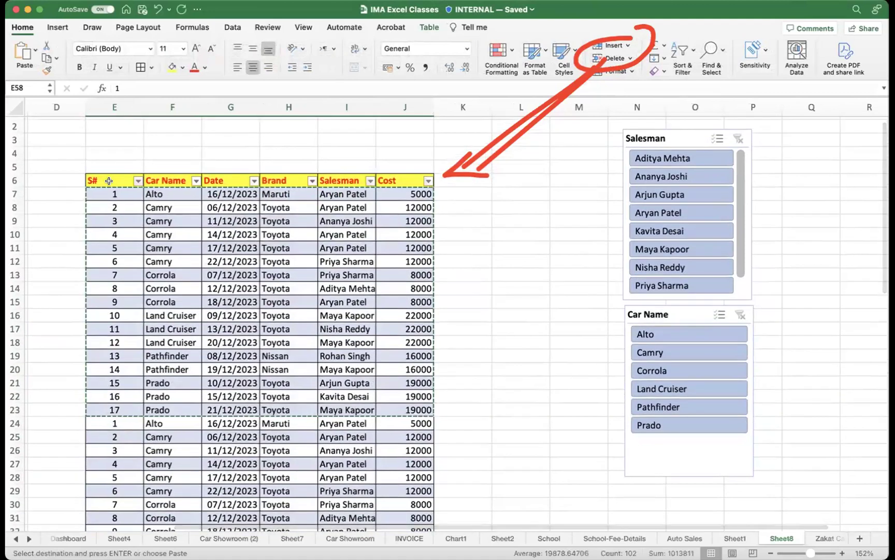
key("Escape")
scroll(221, 214, "down", 15)
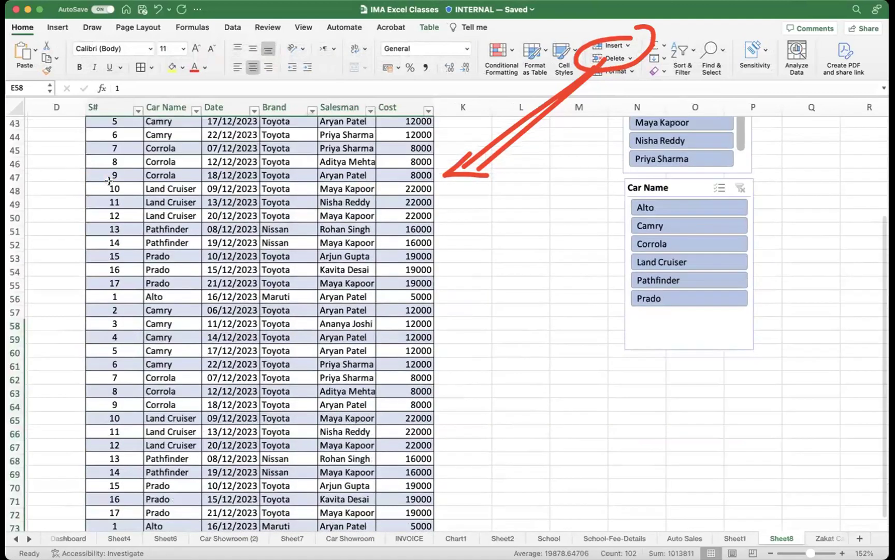
- Filter the table on the first salesman listed in the Salesman slicer
scroll(243, 271, "up", 14)
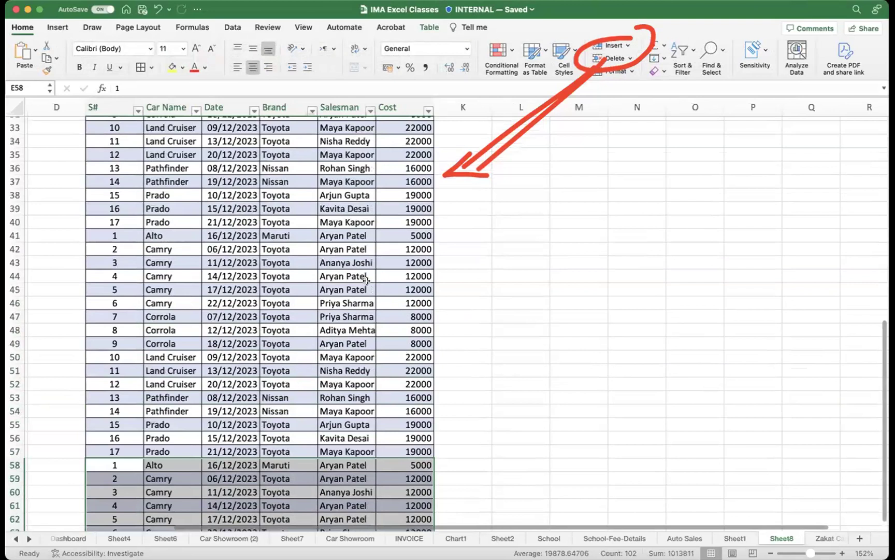
scroll(244, 271, "down", 3)
left_click(115, 211)
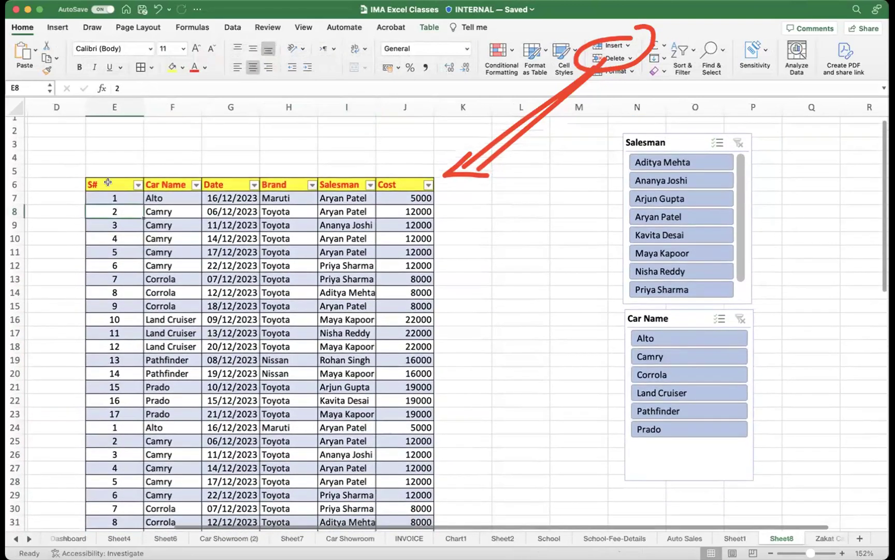
left_click(109, 187)
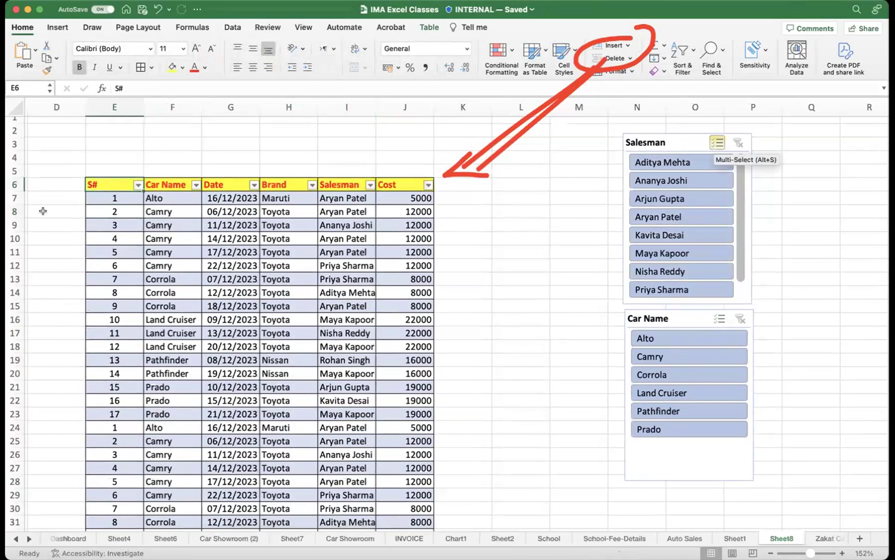
left_click(119, 210)
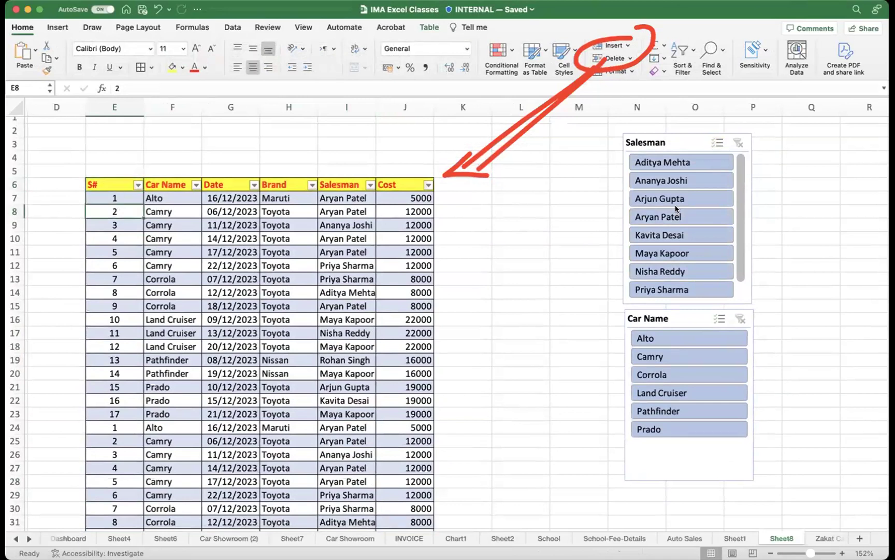
left_click(654, 141)
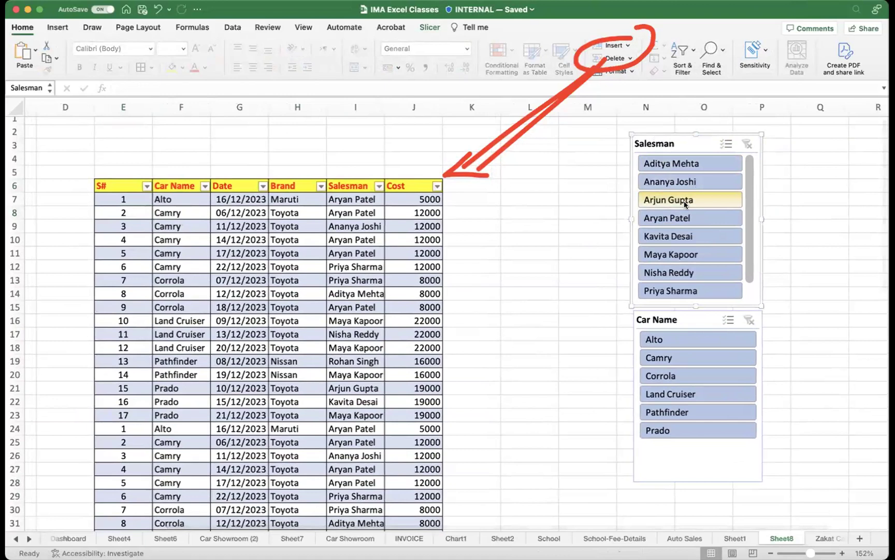
scroll(692, 191, "up", 1)
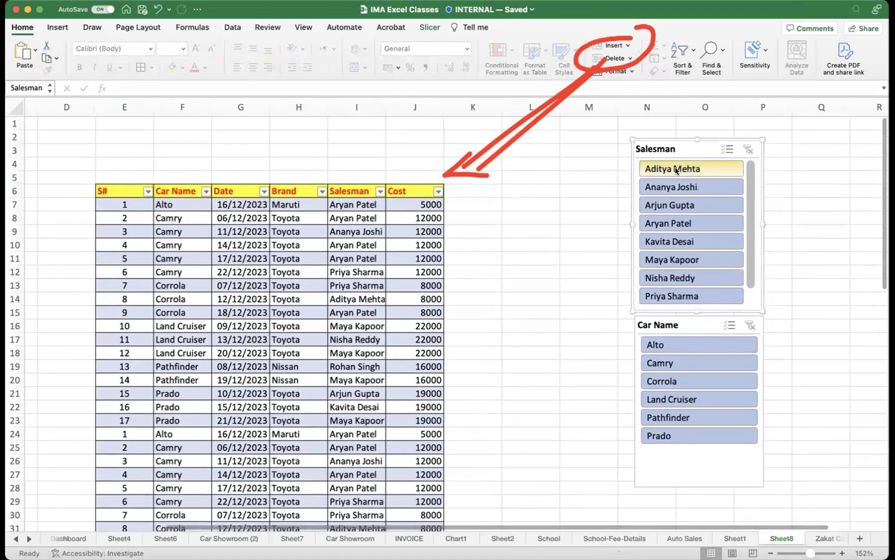
left_click(675, 169)
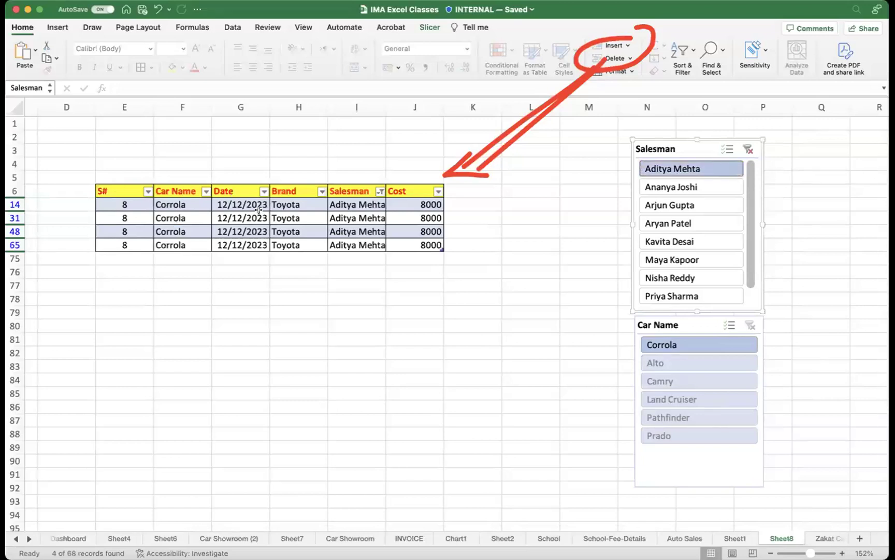
- Widen column I so that the full salesman names fit
left_click_drag(385, 108, 400, 123)
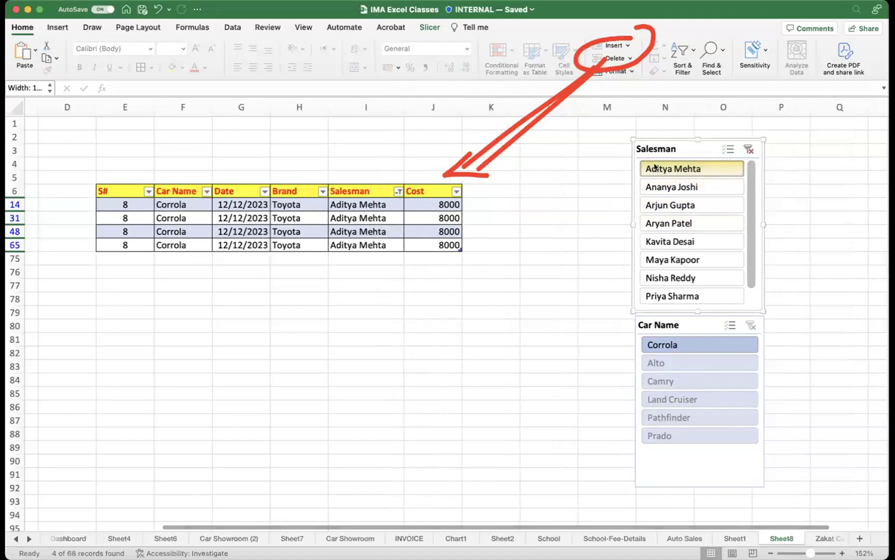
scroll(677, 169, "left", 1)
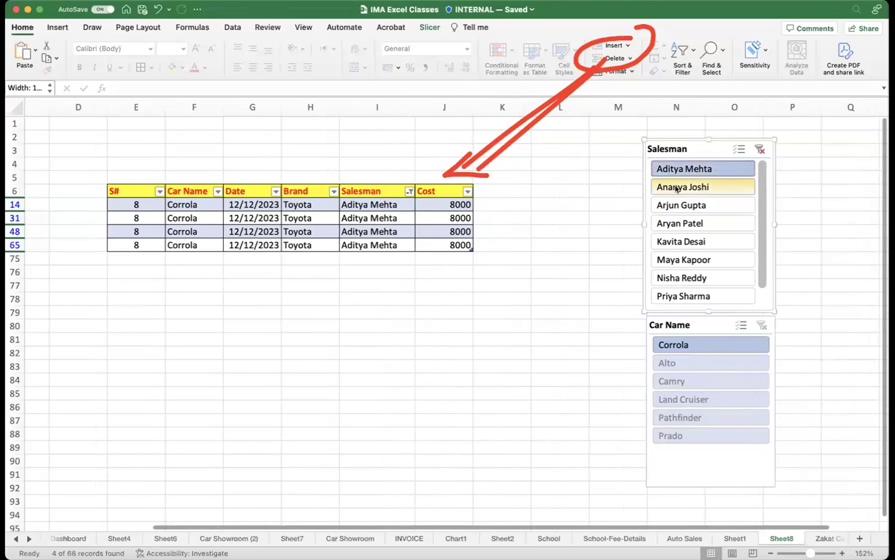
- Filter the table on the second and third listed salesmen in turn, and clear the Salesman slicer's filter
left_click(677, 188)
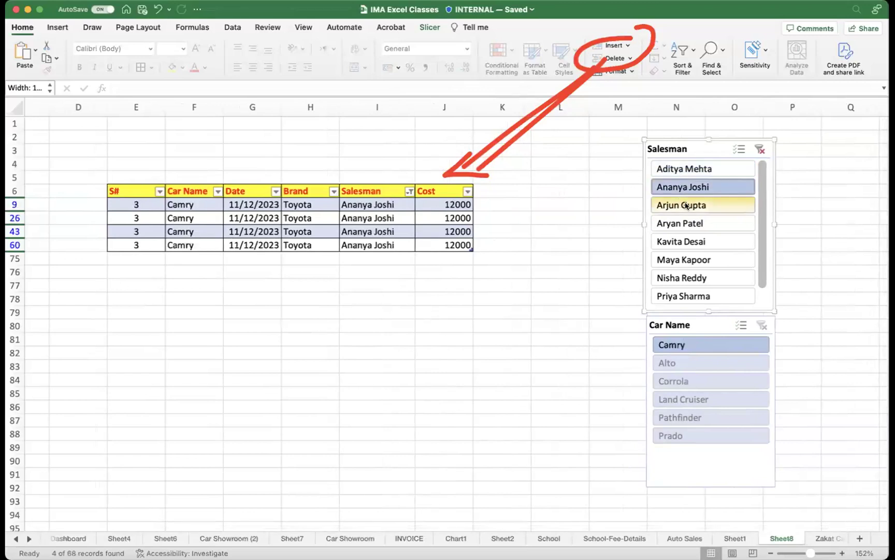
left_click(686, 206)
left_click(760, 150)
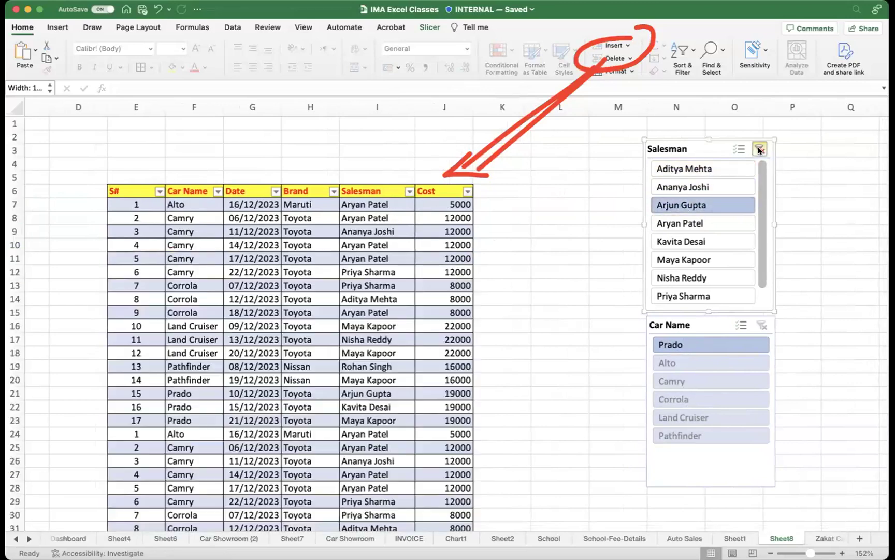
- Renumber the S# column consecutively from 1 to 68 by filling the series from E7 down to E74
scroll(335, 301, "down", 20)
scroll(335, 303, "up", 20)
left_click_drag(140, 201, 150, 499)
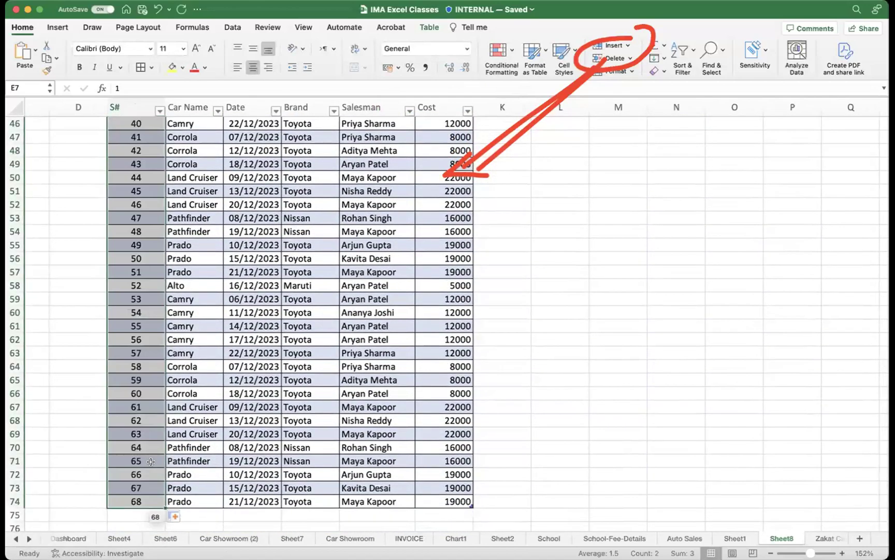
scroll(207, 311, "up", 15)
left_click(278, 360)
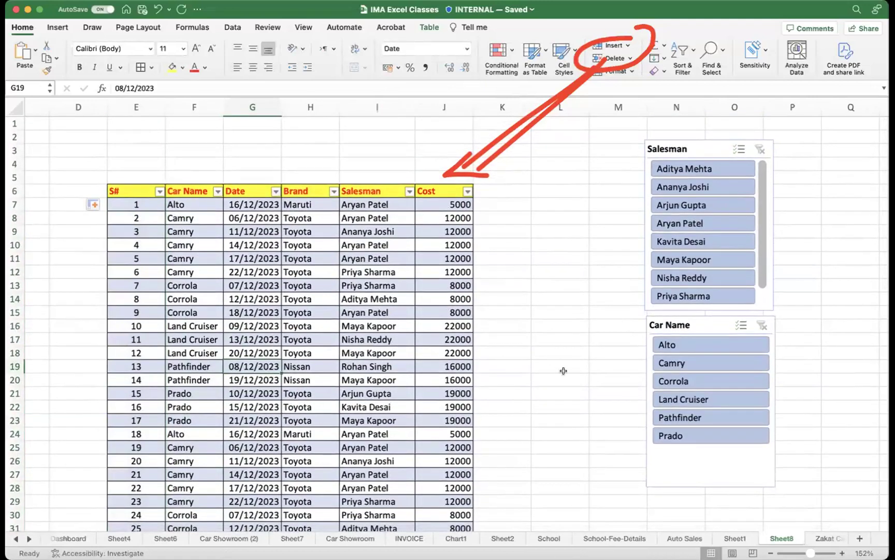
- Filter the table on Land Cruiser with the Car Name slicer, add Camry to the selection, and review the filtered rows
left_click(706, 398)
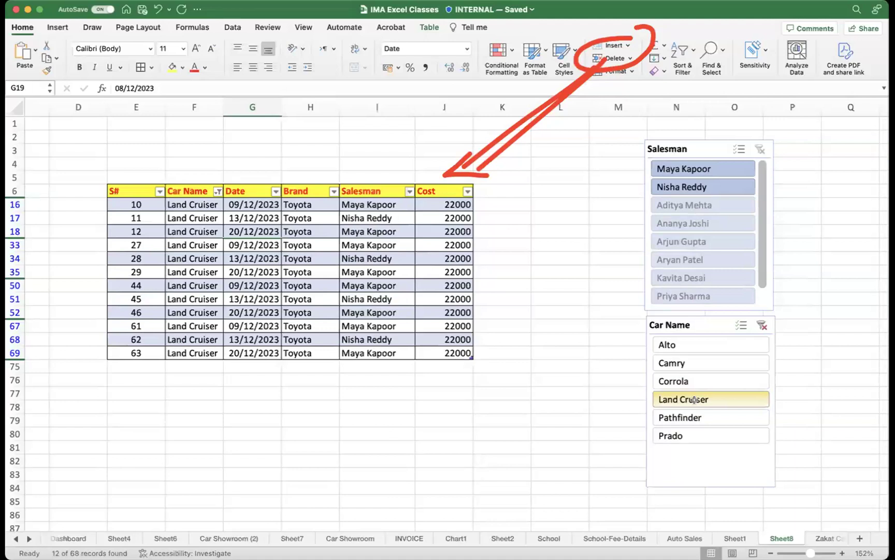
left_click(688, 360)
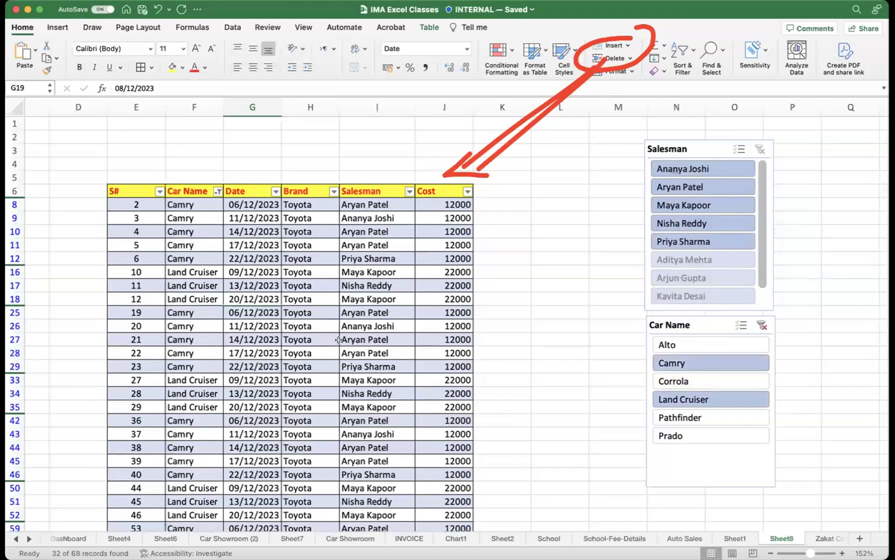
scroll(340, 340, "down", 5)
scroll(340, 341, "up", 5)
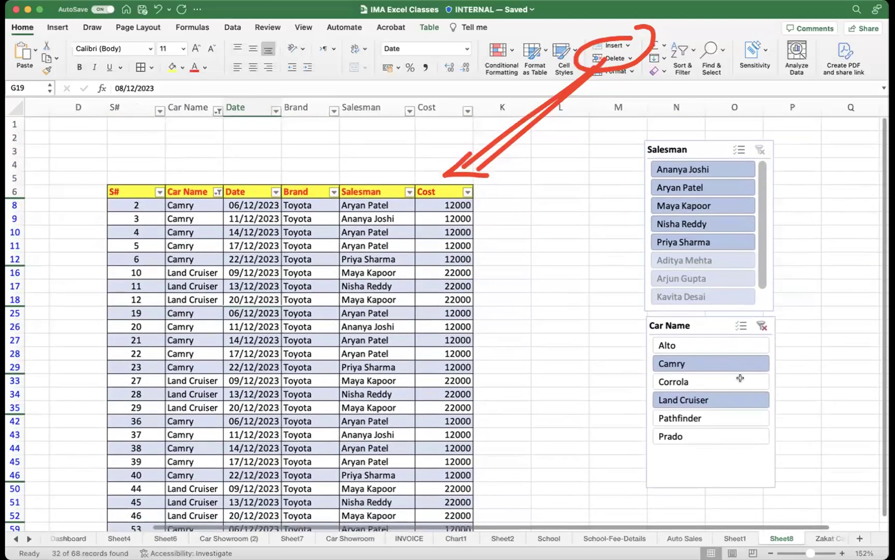
- Filter the table on Alto and on Prado in turn, and clear the Car Name slicer's filter
left_click(690, 342)
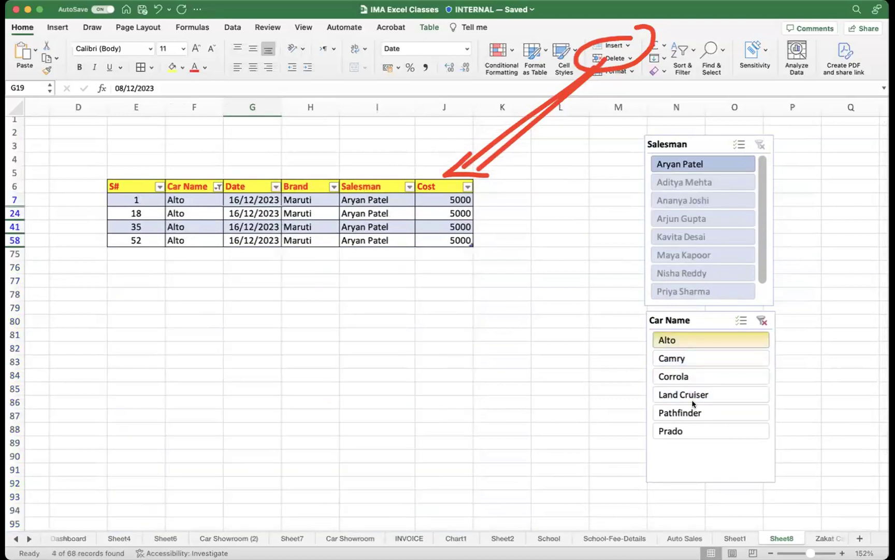
left_click(687, 429)
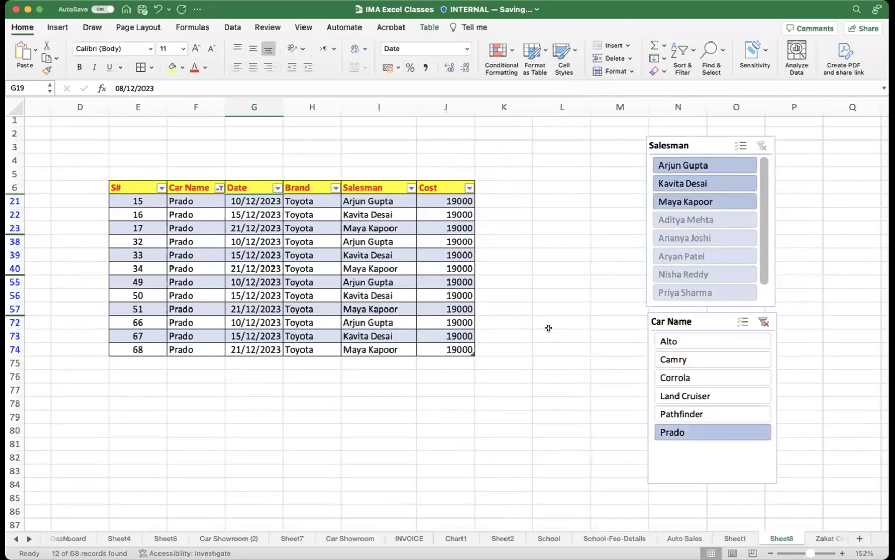
left_click(760, 147)
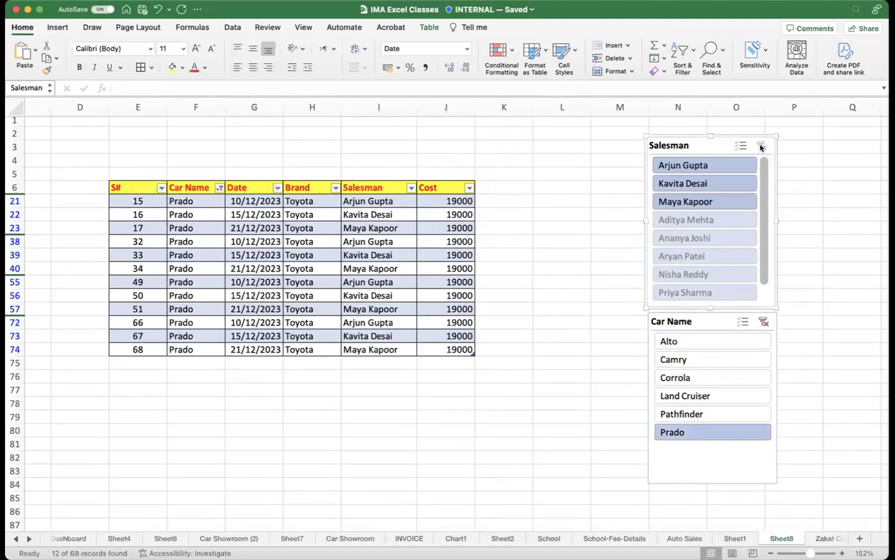
left_click(764, 321)
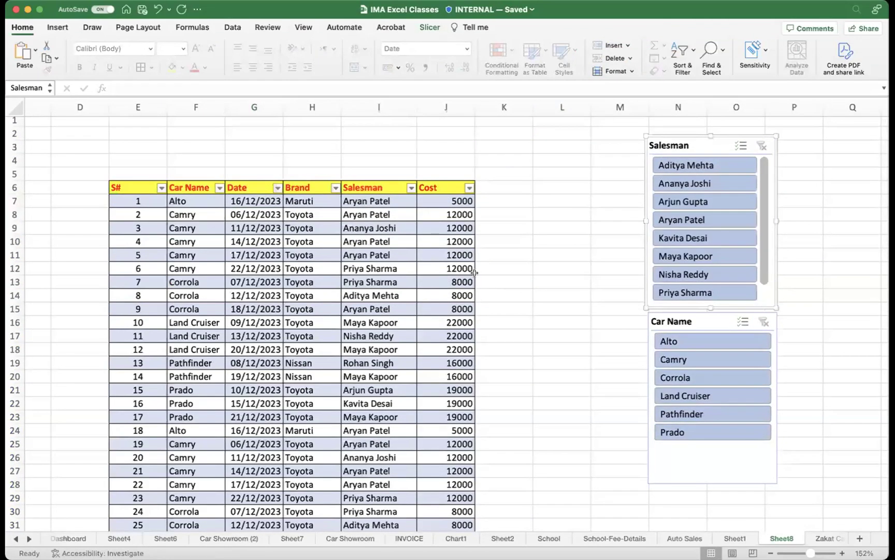
scroll(720, 250, "down", 5)
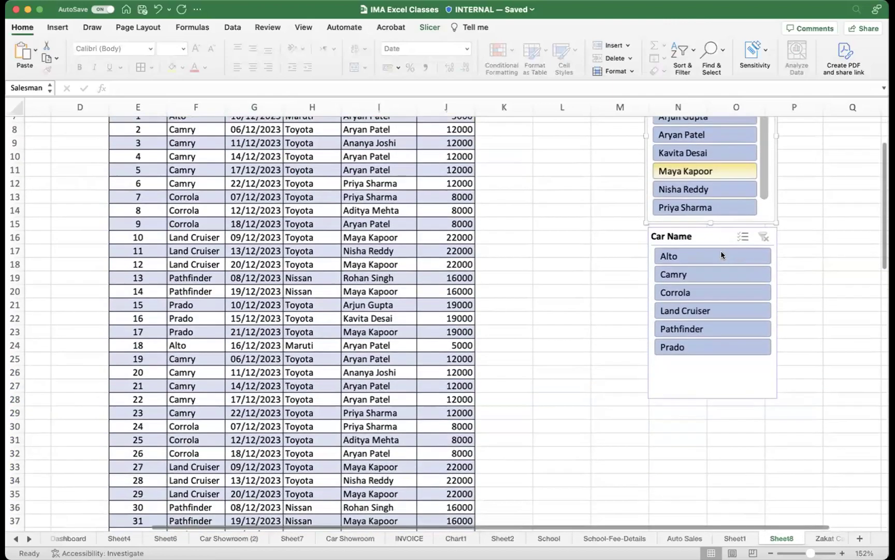
scroll(721, 250, "up", 5)
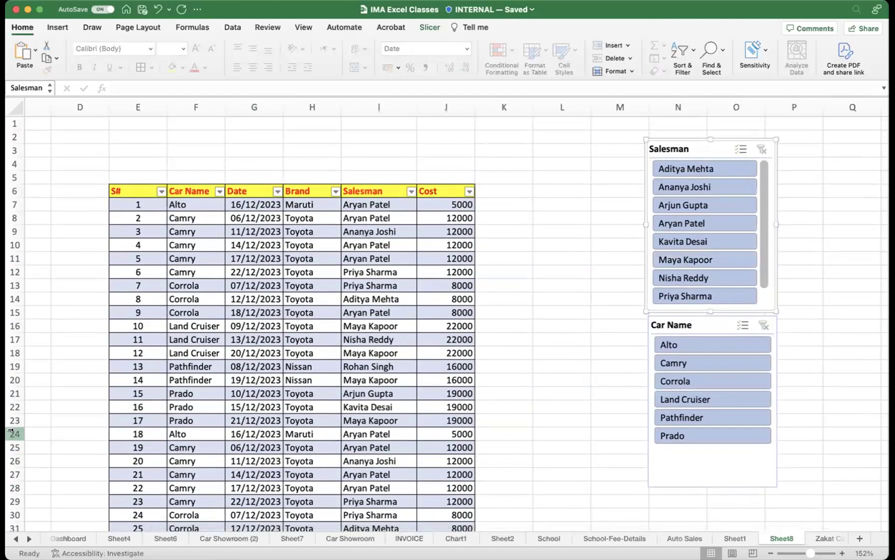
- Look through the Dashboard, Sheet3 and VLOOKUP sheets and return to Sheet8
left_click(68, 539)
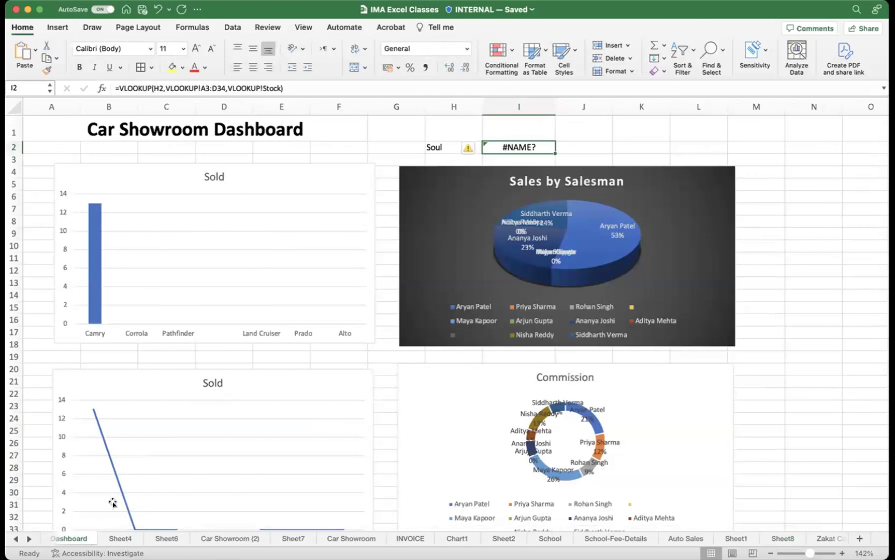
left_click(827, 539)
left_click(837, 539)
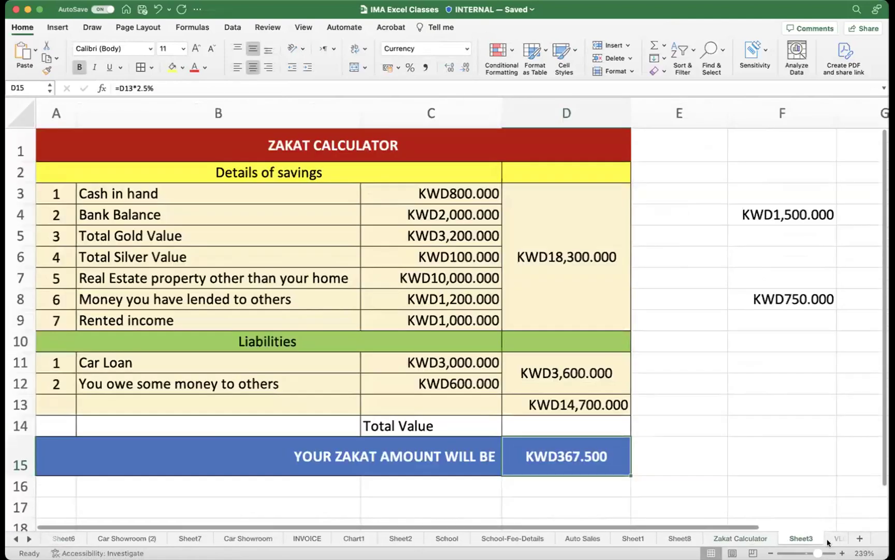
left_click(832, 539)
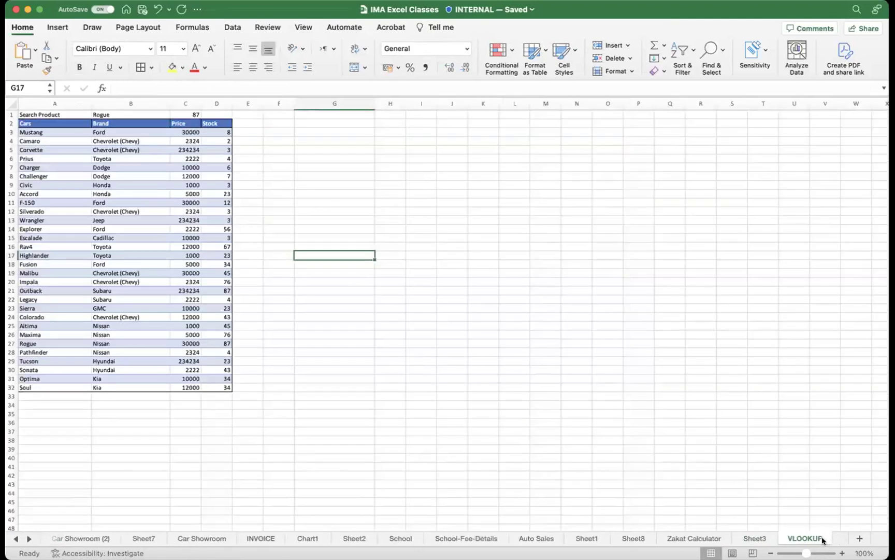
left_click(751, 539)
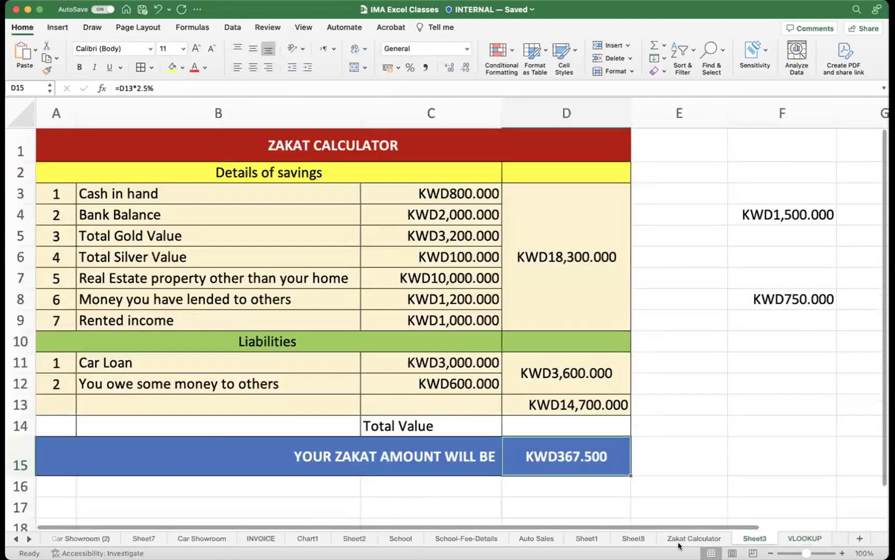
left_click(625, 537)
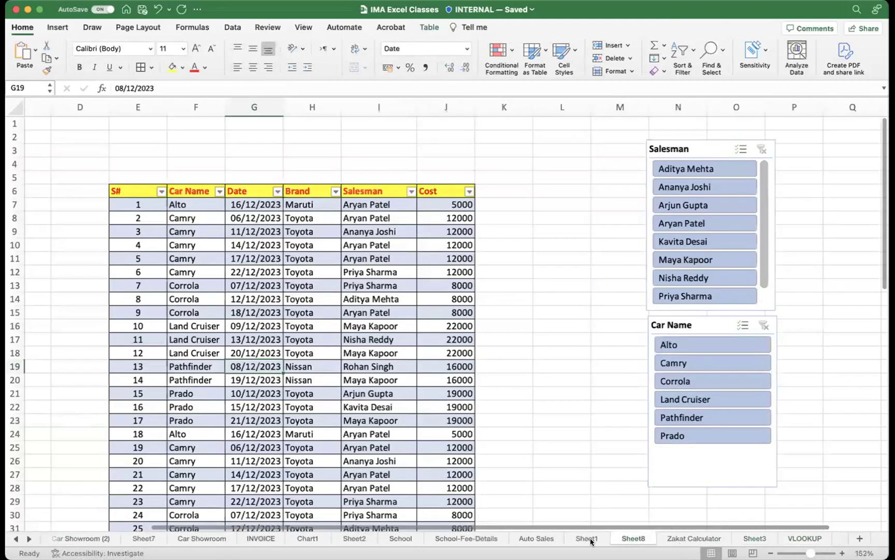
- Nudge the Salesman slicer slightly upward, keeping it above the Car Name slicer
left_click(553, 328)
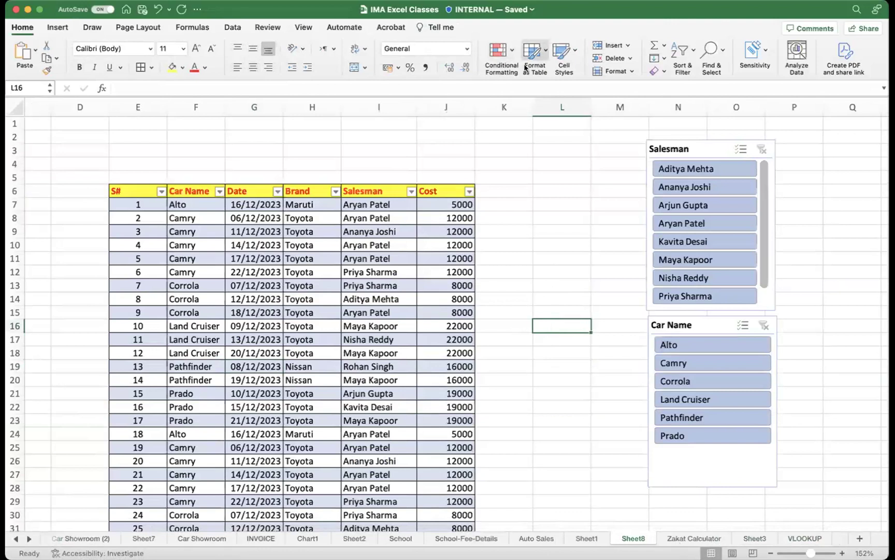
left_click(719, 149)
left_click_drag(710, 143, 717, 140)
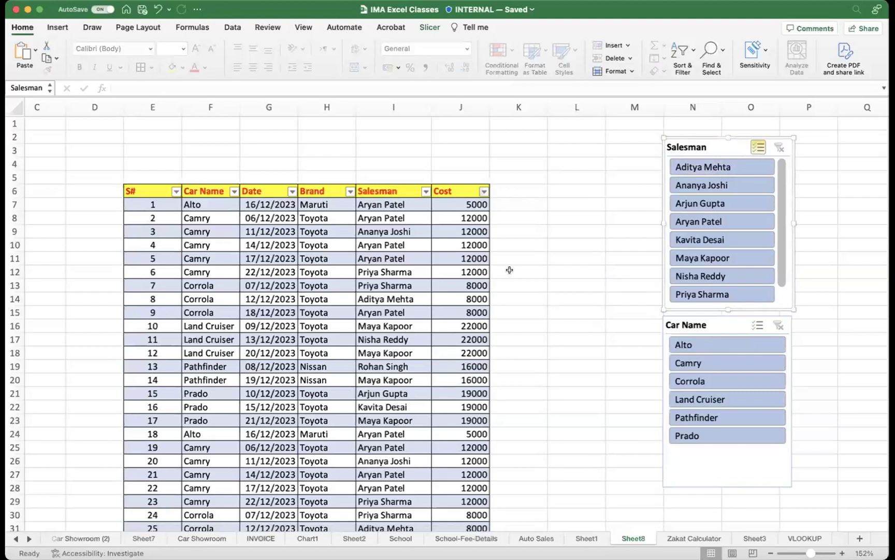
- Look through the earlier sheets Sheet4, Sheet6, Car Showroom (2), Sheet7 and Car Showroom
scroll(509, 270, "down", 2)
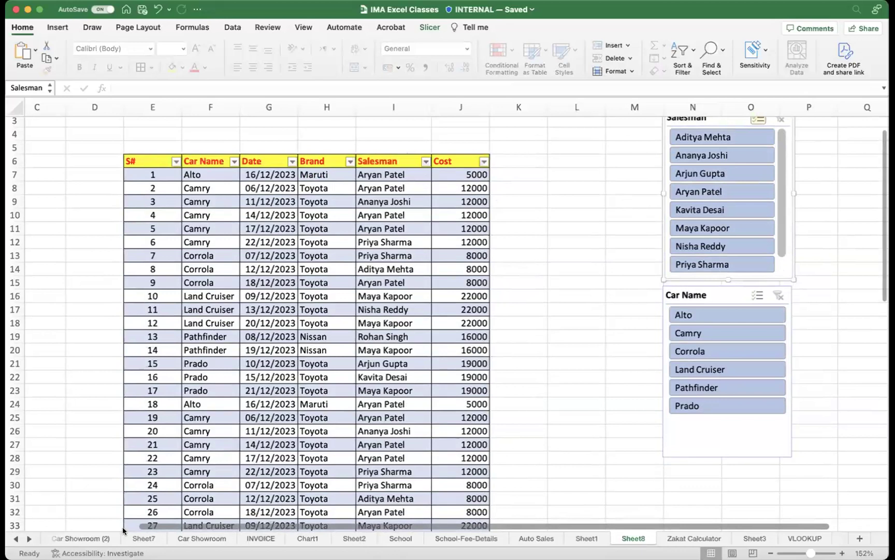
left_click(14, 539)
left_click(14, 539)
left_click(14, 539)
left_click(14, 539)
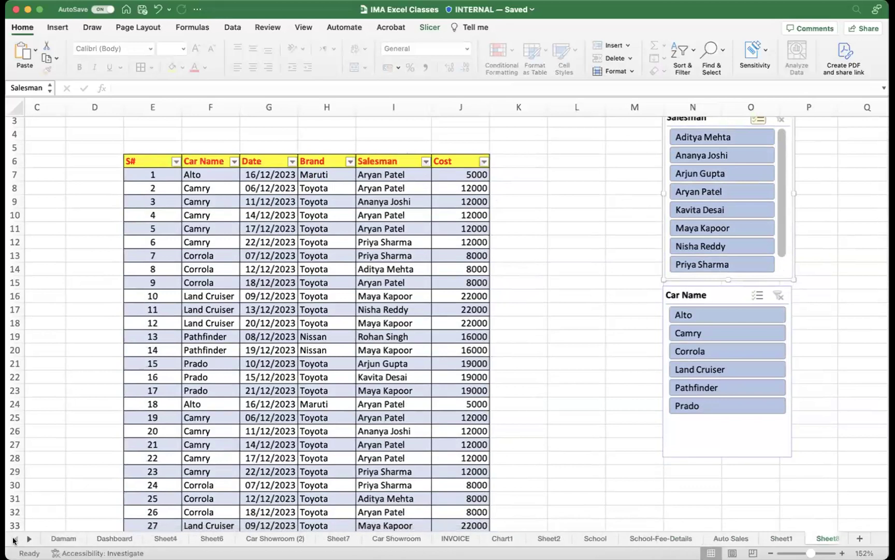
left_click(156, 539)
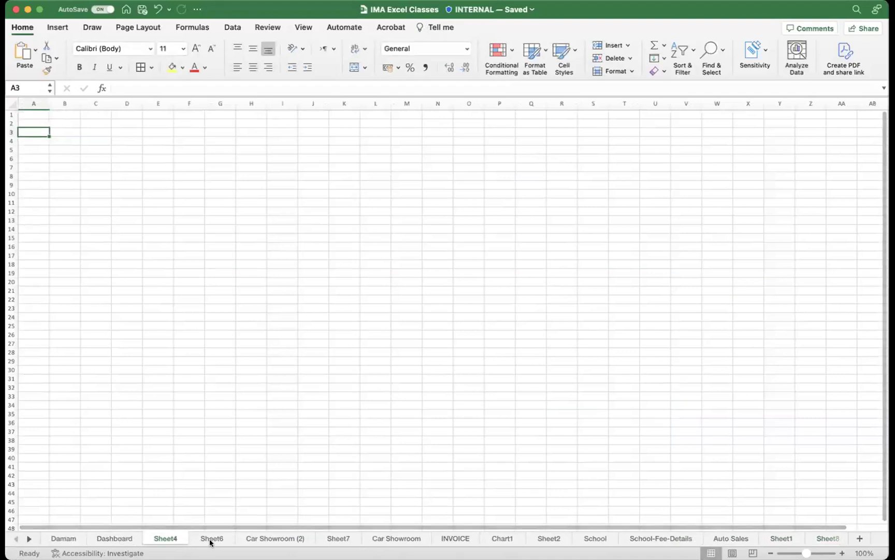
left_click(210, 540)
left_click(271, 539)
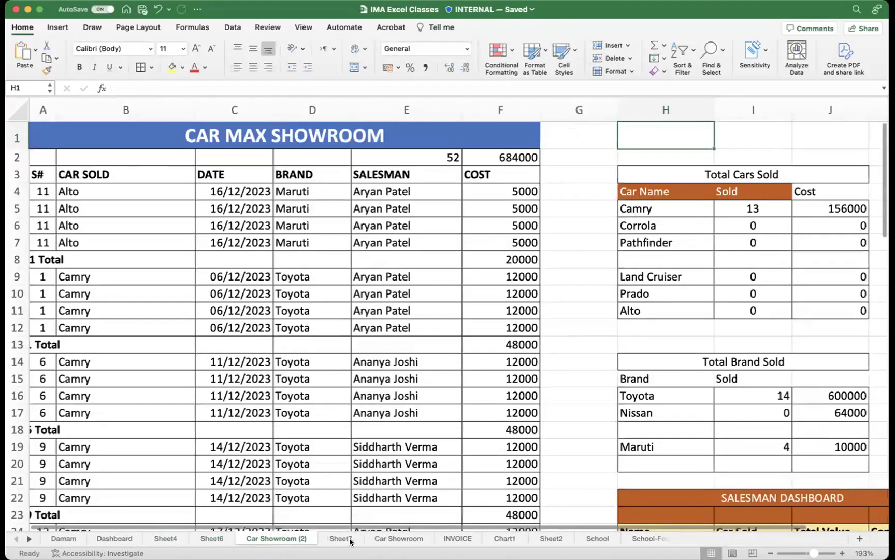
left_click(348, 540)
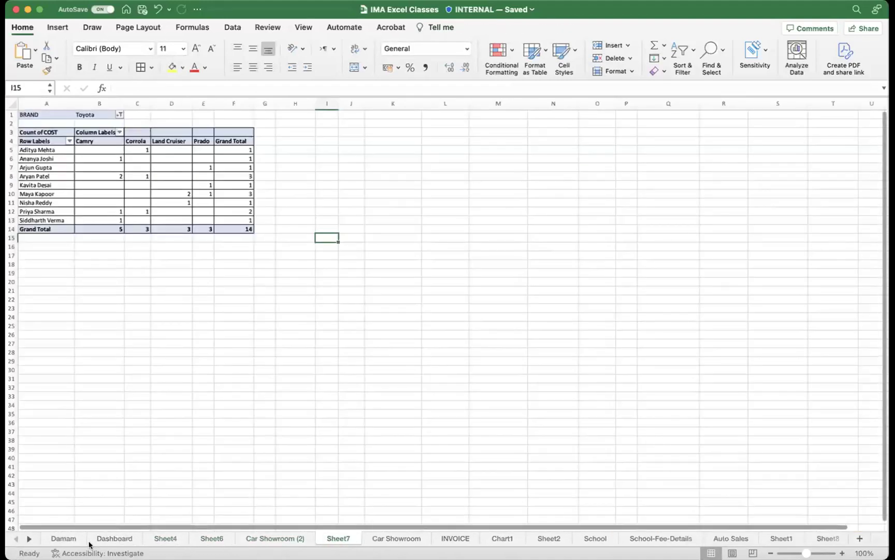
left_click(404, 539)
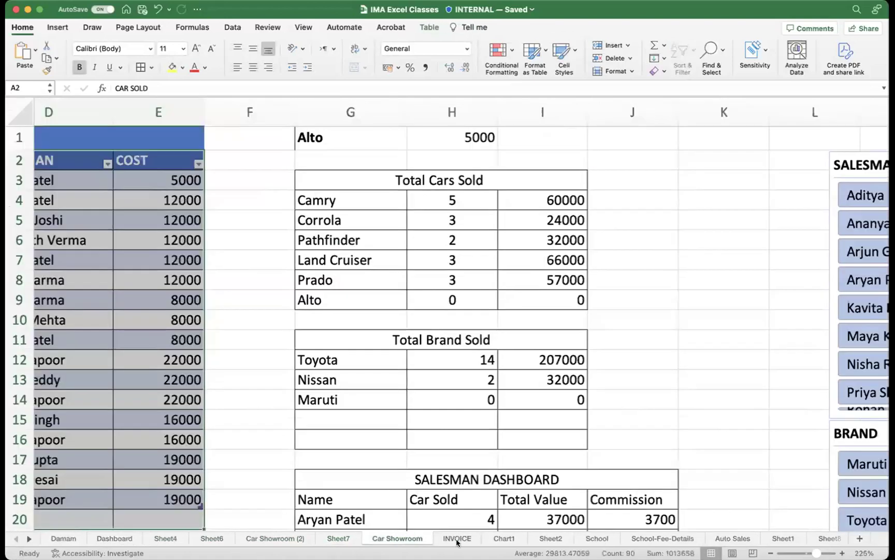
- Look through the Sheet2, School, School-Fee-Details, Auto Sales, Sheet8, Zakat Calculator and Sheet3 worksheets in turn
left_click(549, 539)
left_click(596, 539)
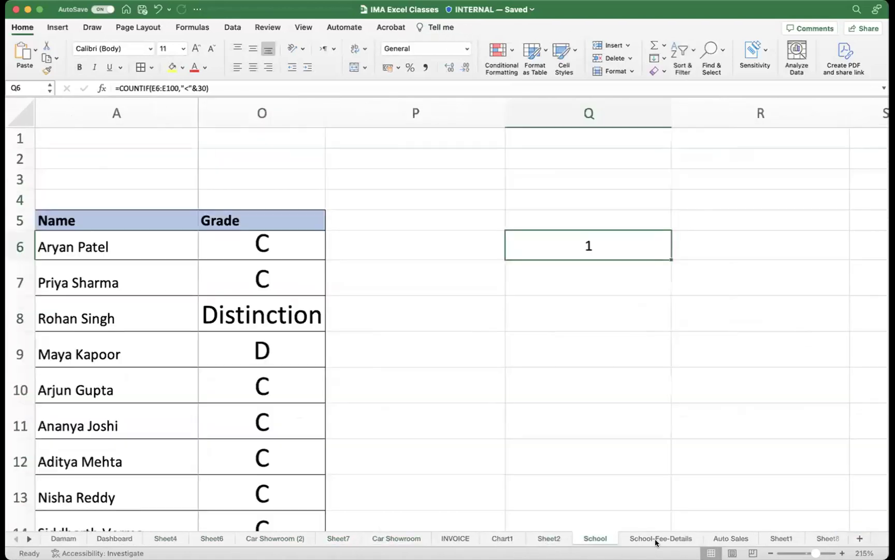
left_click(657, 540)
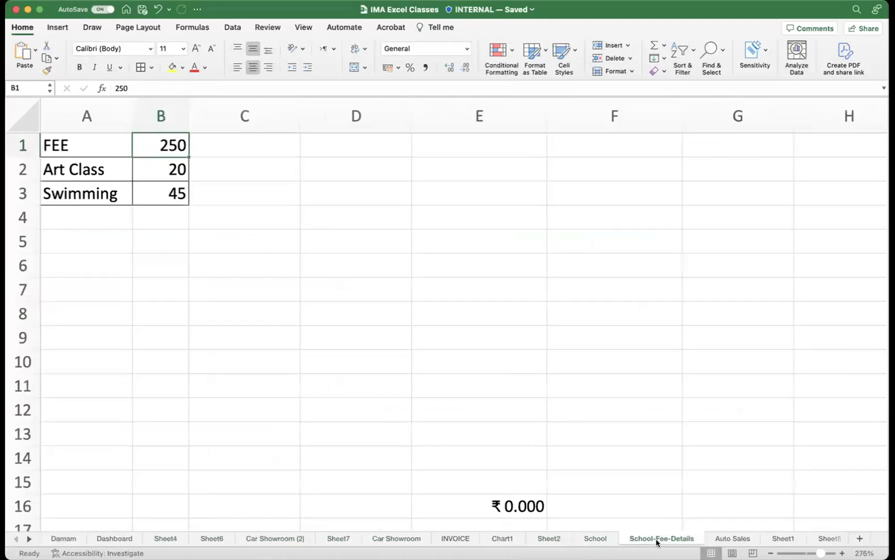
left_click(736, 540)
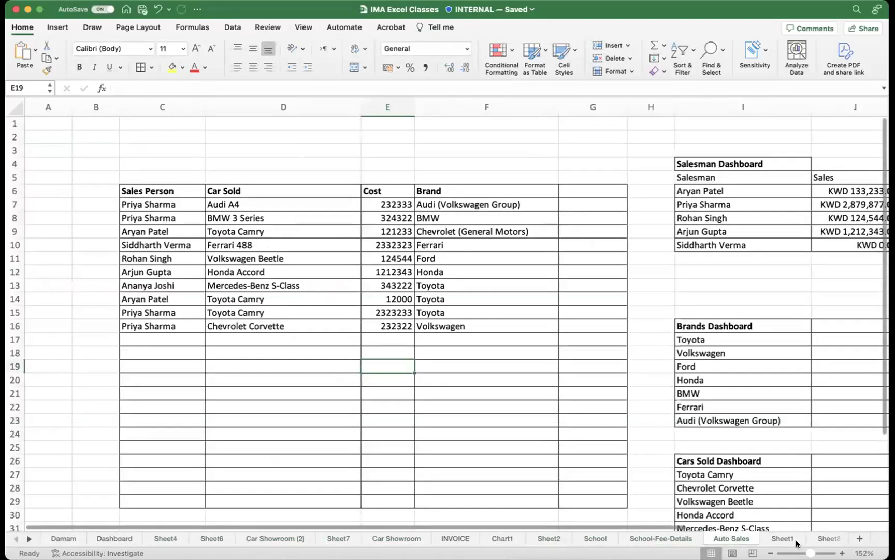
left_click(828, 539)
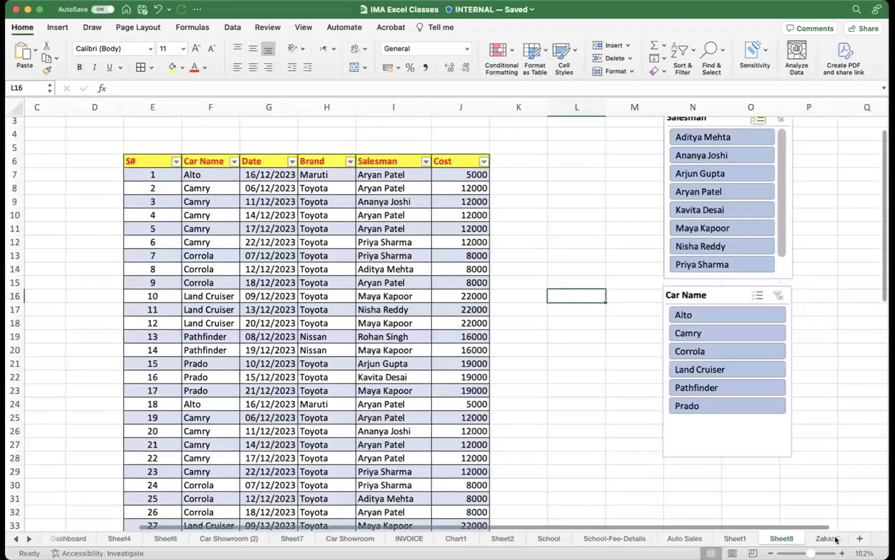
left_click(827, 538)
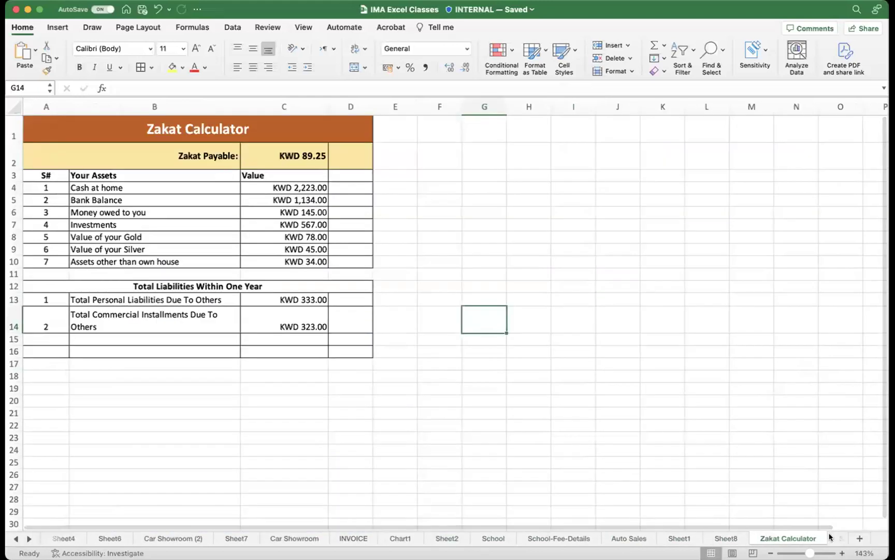
left_click(833, 538)
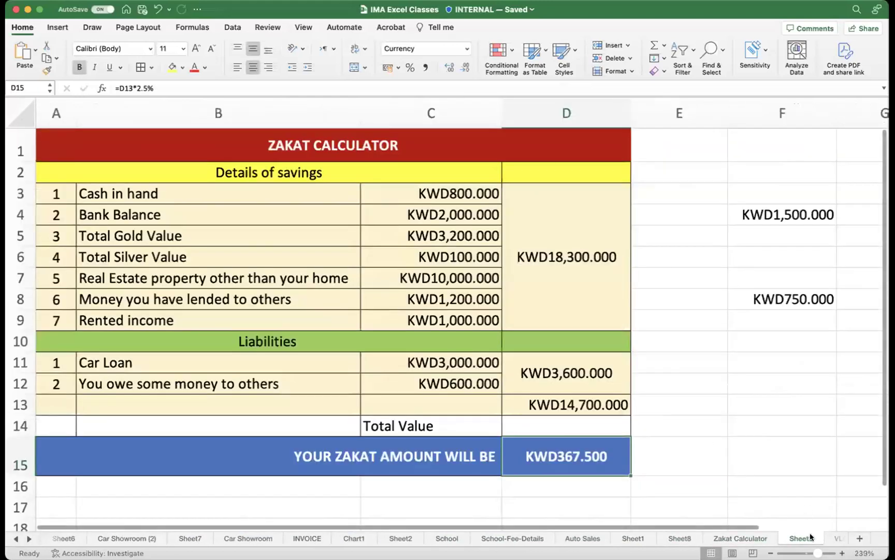
mouse_move(817, 553)
left_mouse_down()
mouse_move(826, 553)
mouse_move(815, 553)
left_mouse_up()
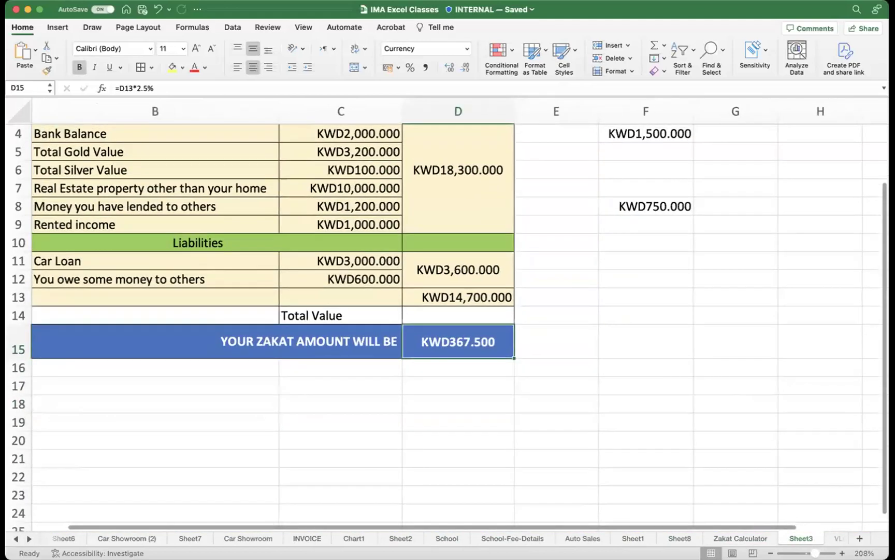
- Look at the invoice on Sheet5 and at Sheet3, and return to the sales table on Sheet8
left_click(27, 537)
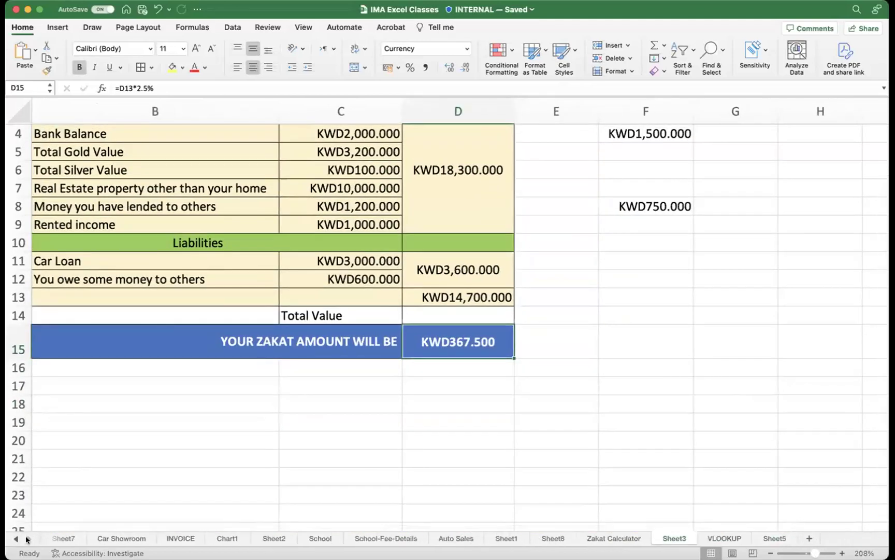
left_click(774, 539)
left_click(619, 400)
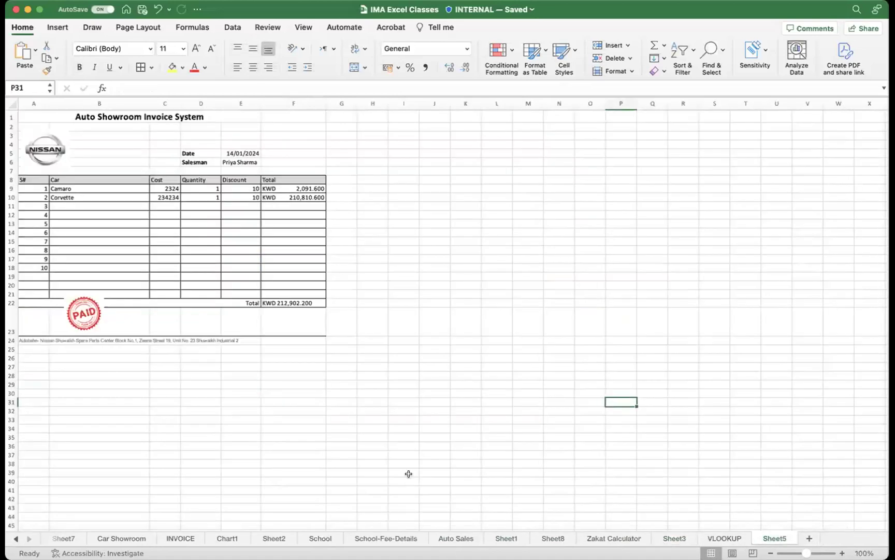
left_click(665, 537)
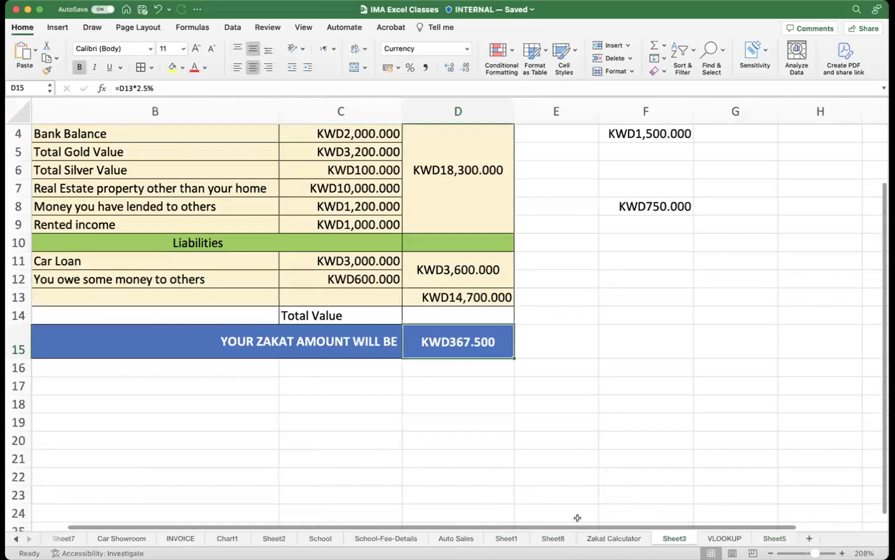
left_click(550, 539)
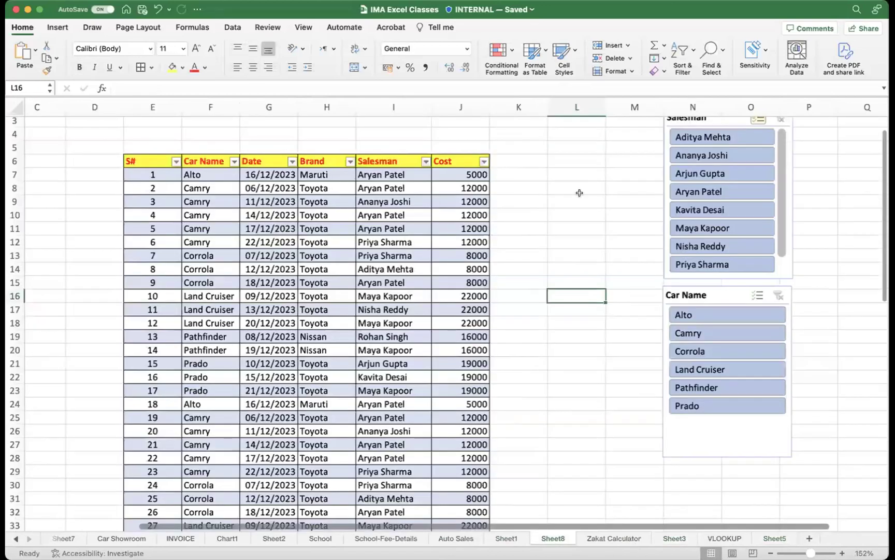
left_click(577, 200)
scroll(647, 203, "up", 2)
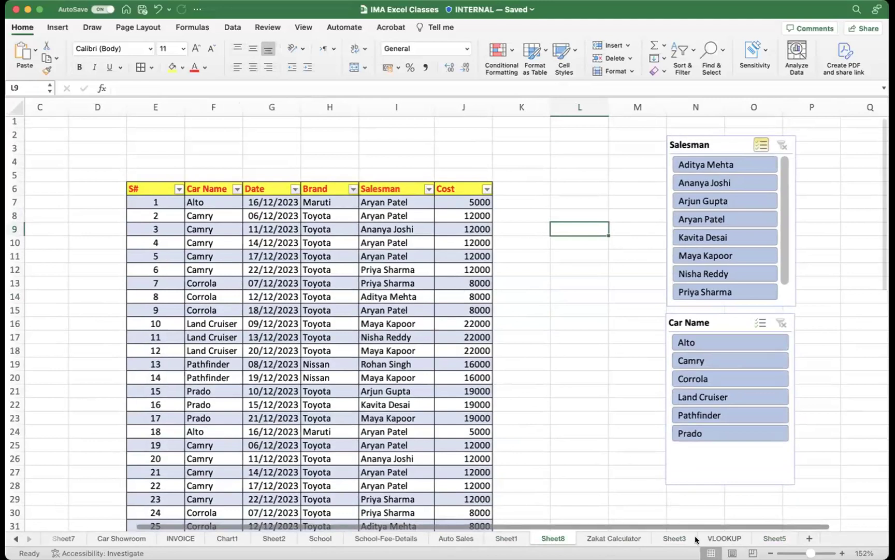
- Insert a new blank worksheet directly after Sheet3
left_click(677, 539)
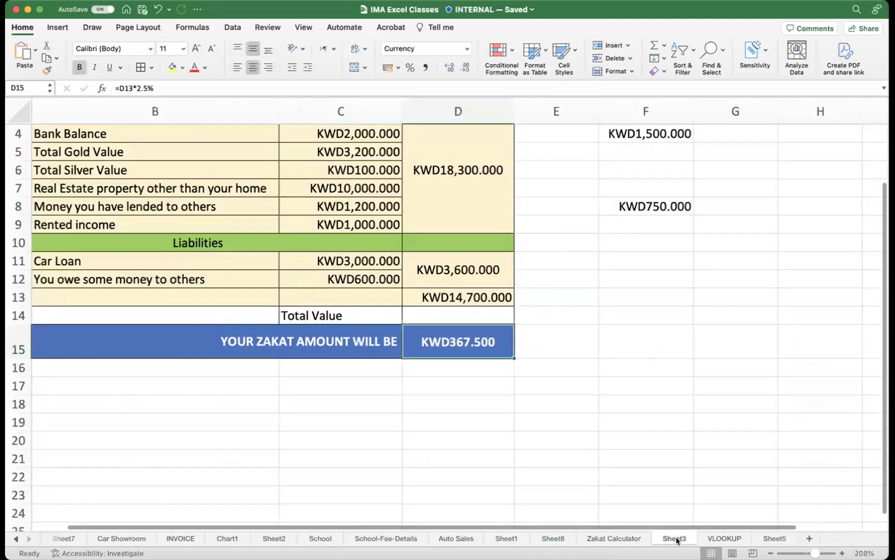
left_click(809, 538)
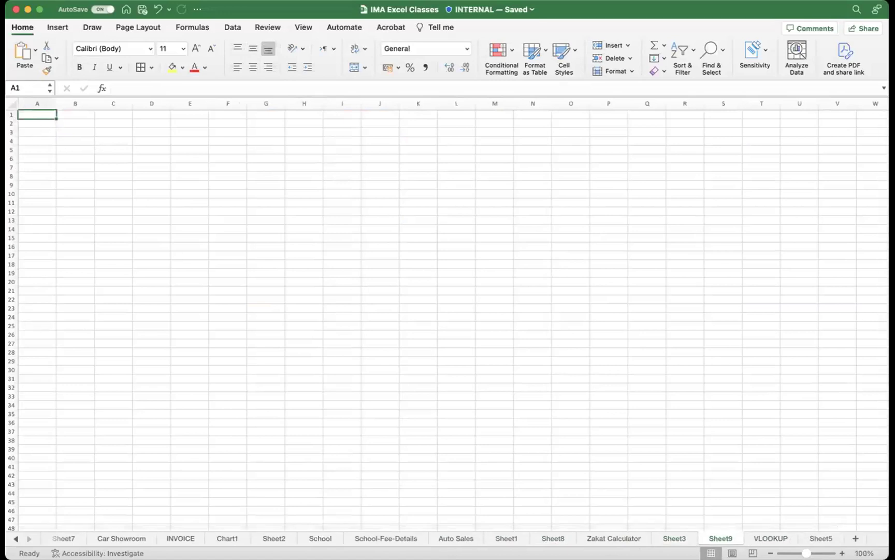
scroll(288, 264, "up", 5)
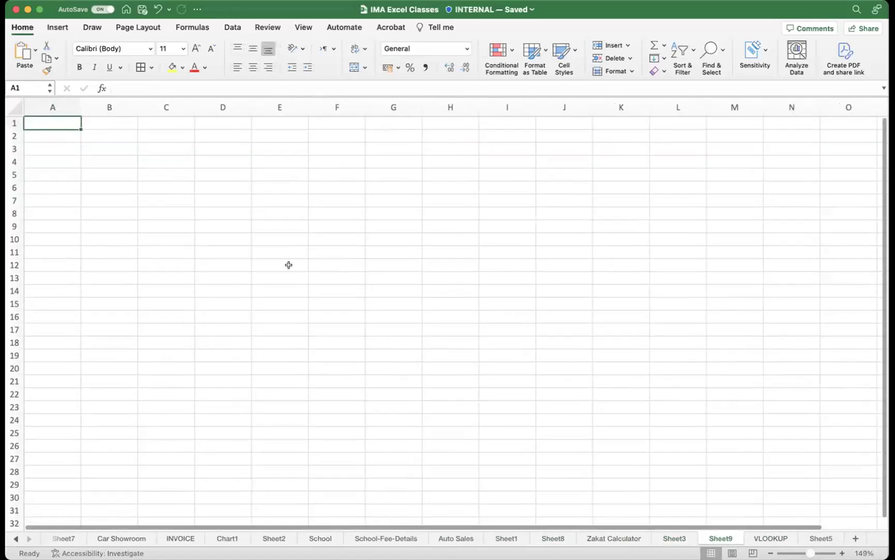
- Enter the column headings S# in B2 and Exp in C2 of the new sheet
left_click(59, 137)
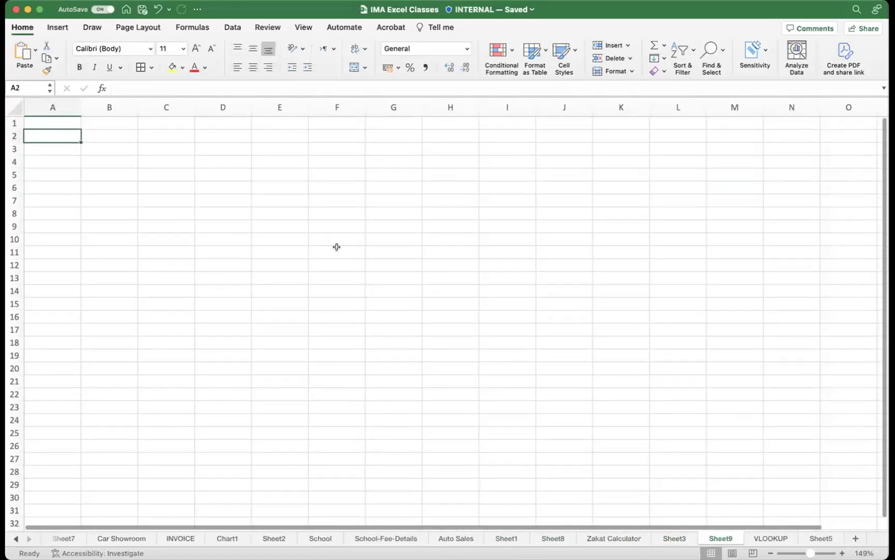
key("Right")
type("S#")
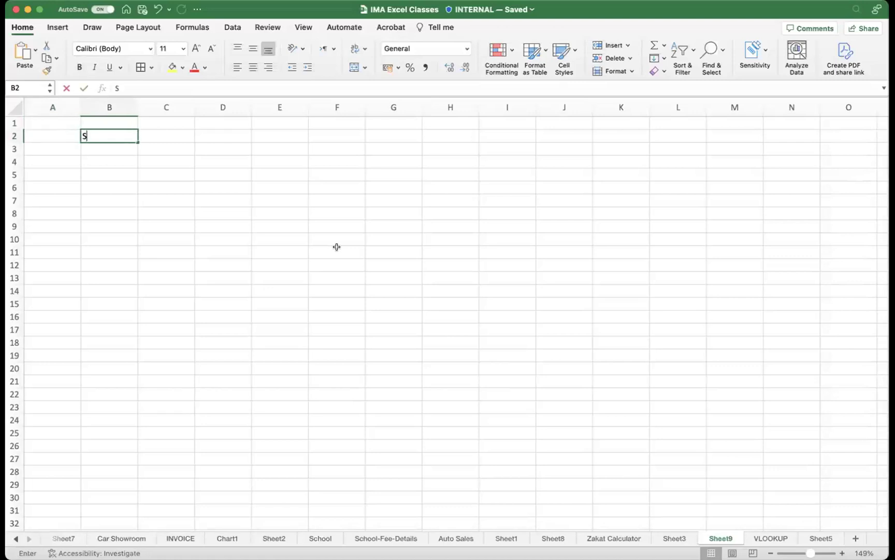
key("Return")
key("Up")
key("Right")
type("Exp")
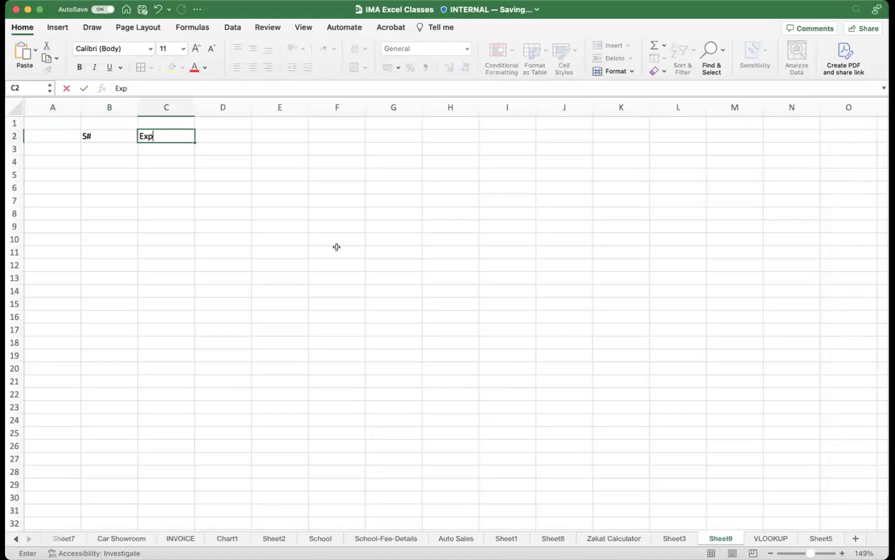
key("Tab")
- Add the headings Cost, Date and Comment in cells D2 to F2
type("Cost")
key("Tab")
type("Date")
key("Tab")
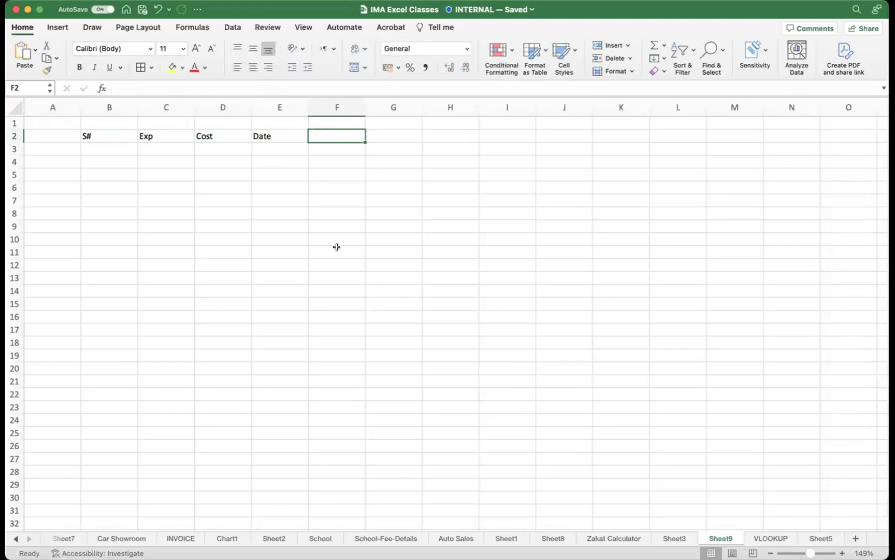
type("Commen")
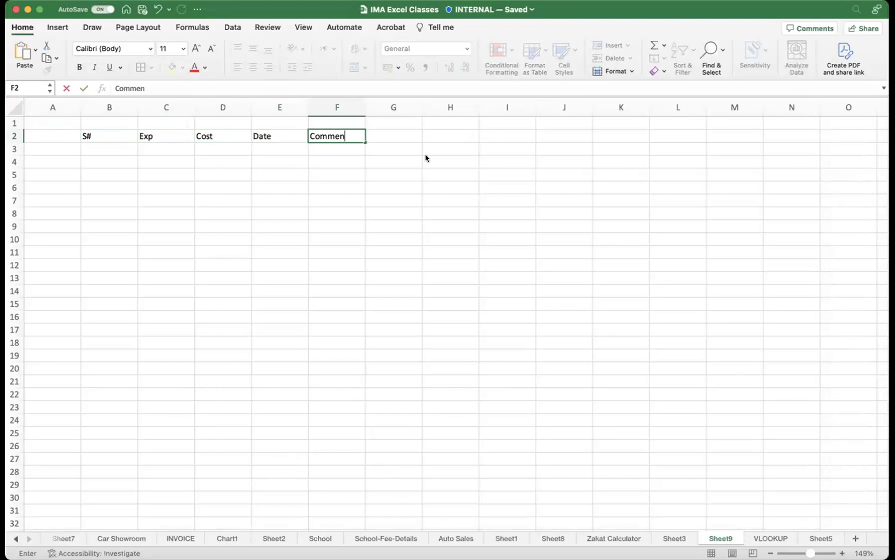
left_click(358, 136)
type("t")
key("Return")
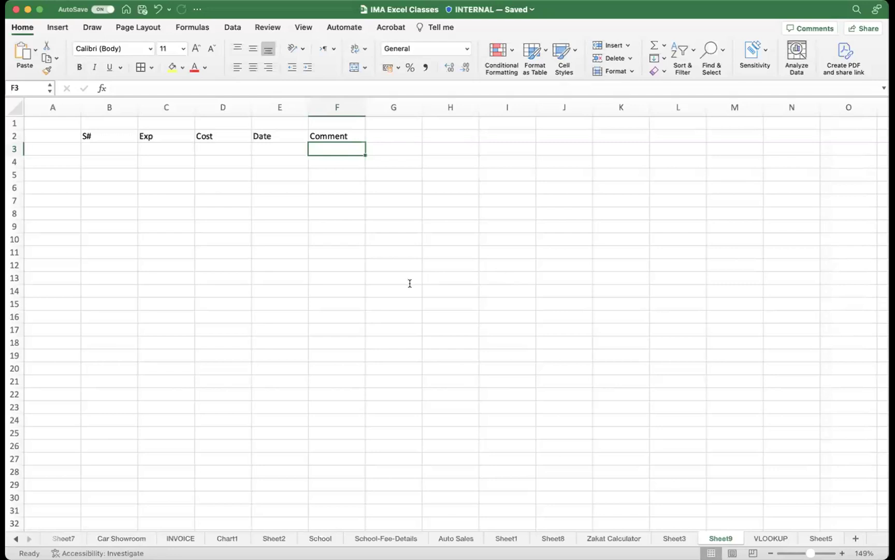
- Number the rows under S# from 1 to 17 by filling the series down from B3 to B19
type("1")
key("Return")
type("2")
key("Return")
left_click_drag(124, 149, 127, 357)
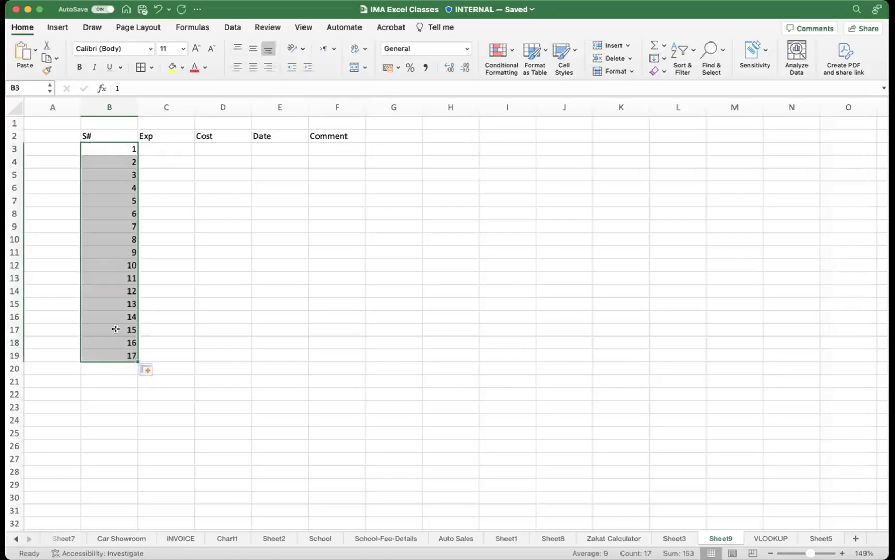
- Widen the Exp column to about twice its width and apply all borders to the range B2:F20
left_click(114, 137)
left_click(177, 150)
left_click_drag(195, 107, 256, 105)
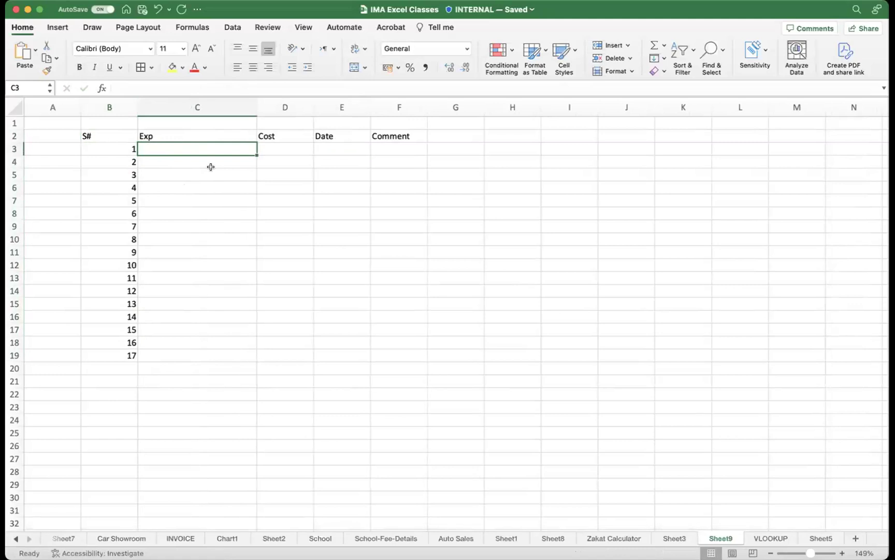
left_click_drag(107, 135, 395, 367)
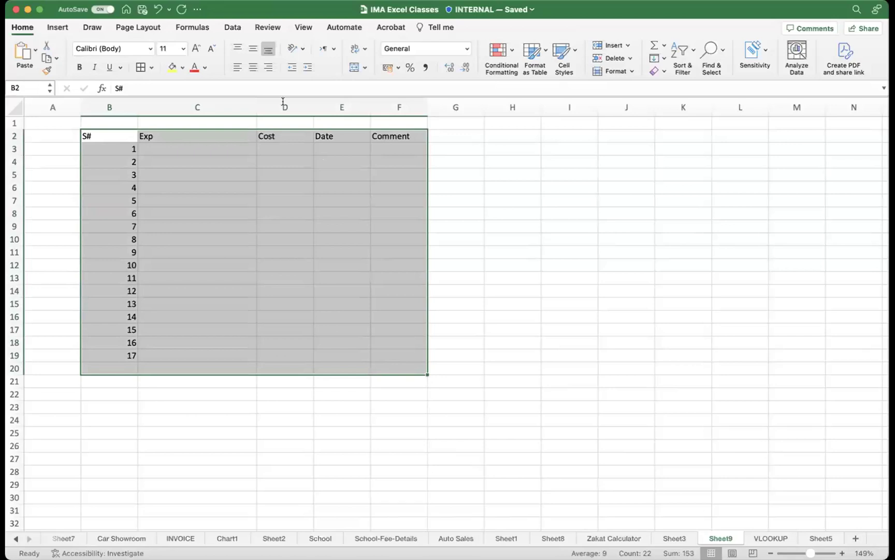
left_click(141, 68)
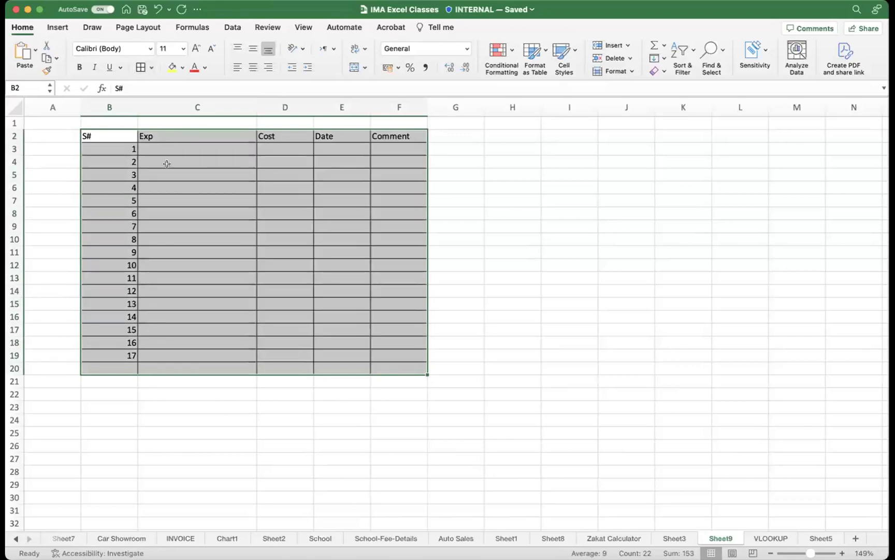
- Narrow the S# column to fit its numbers and center the contents of B2:B20
left_click(156, 189)
left_click_drag(138, 107, 91, 366)
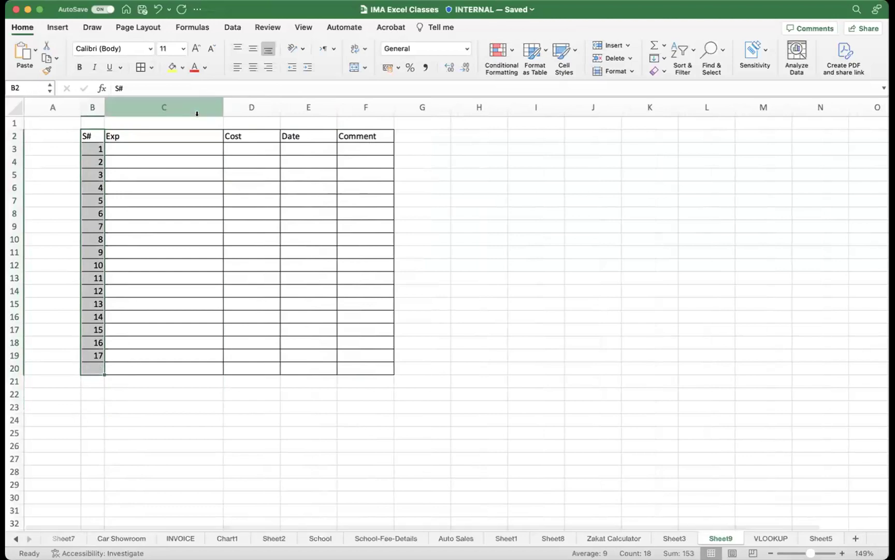
left_click(253, 67)
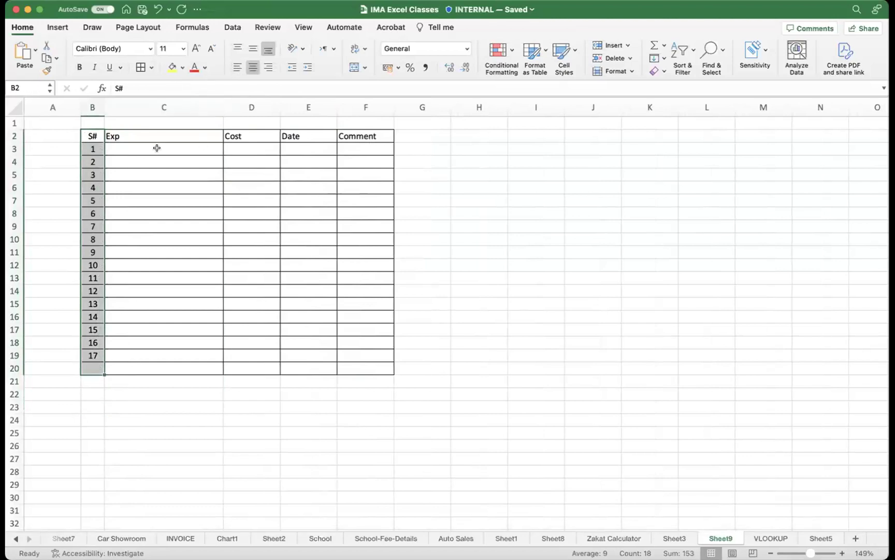
- Enter Rent as the first expense in C3
left_click(157, 147)
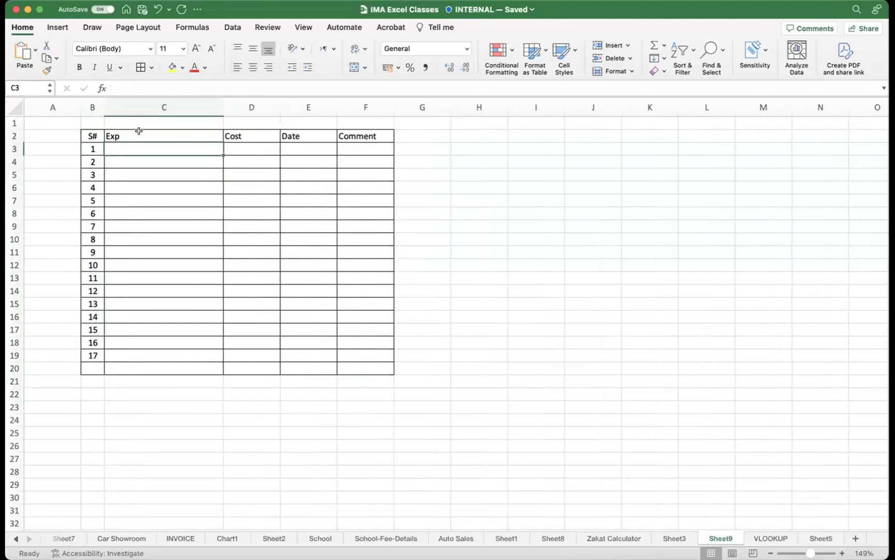
type("Rent")
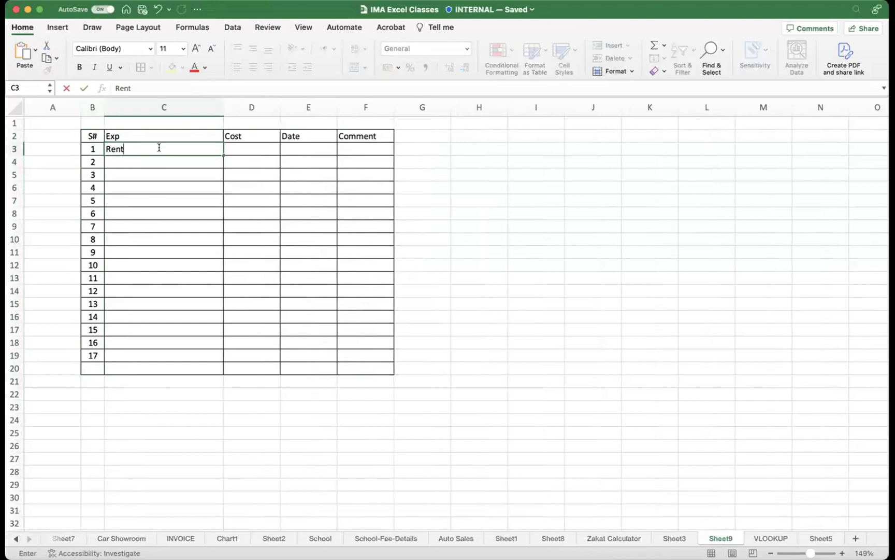
left_click(256, 111)
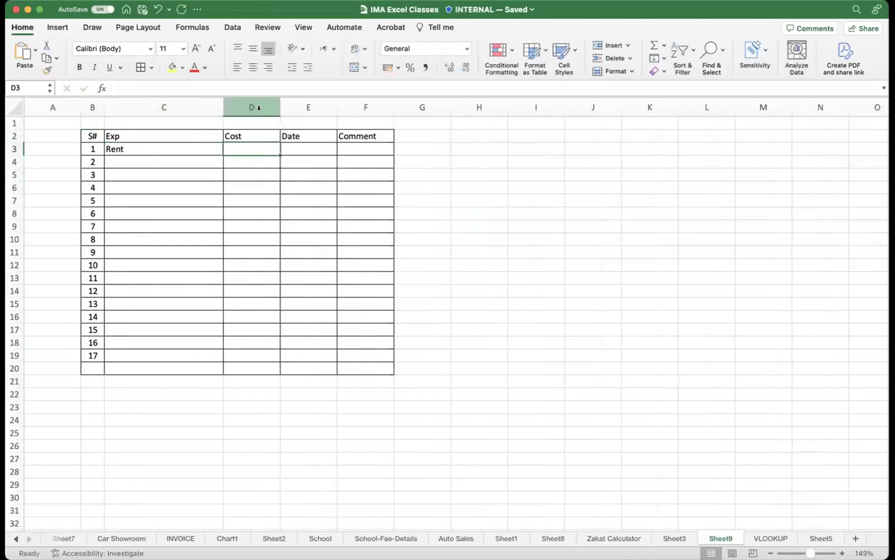
- Insert a column before Cost and give it the heading Category in D2
right_click(261, 111)
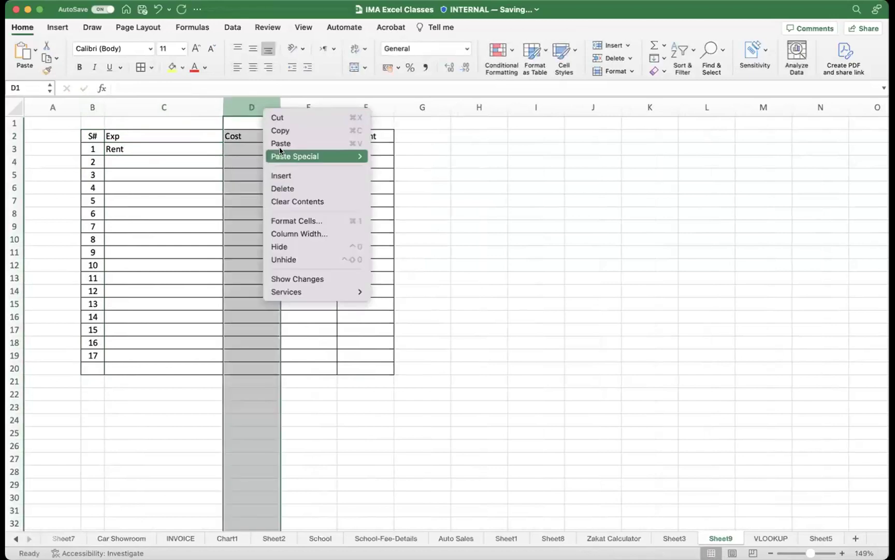
left_click(299, 177)
left_click(249, 136)
type("Category")
key("Return")
- Make the header row B2:G2 bold
key("Up")
key("Left")
key("Left")
key("shift+Right")
key("shift+Right")
key("shift+Right")
key("shift+Right")
key("shift+Right")
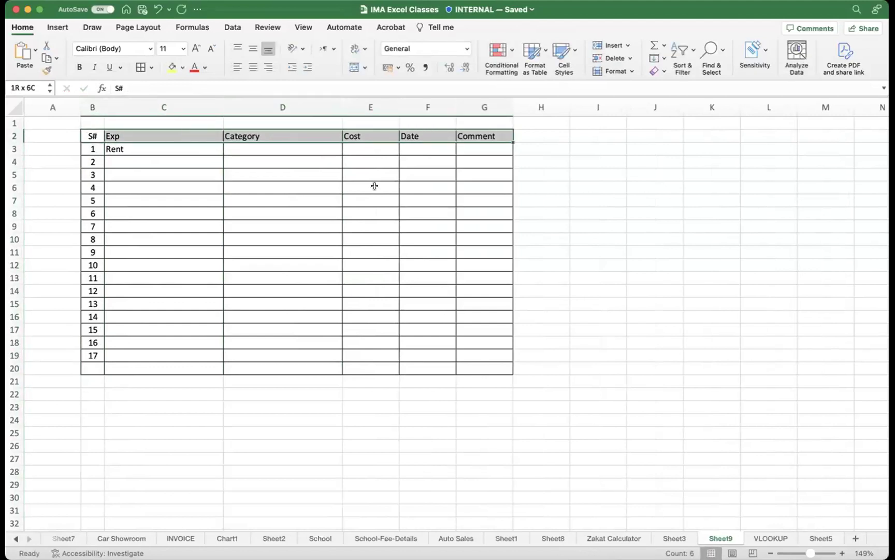
key("super+b")
- Enter Basic as the category of the Rent expense in D3
key("Tab")
key("Down")
key("Down")
key("Up")
key("Tab")
type("Basic")
key("Return")
- Enter Dish Connection as the second expense in row 4, with Entertainment as its category
key("Left")
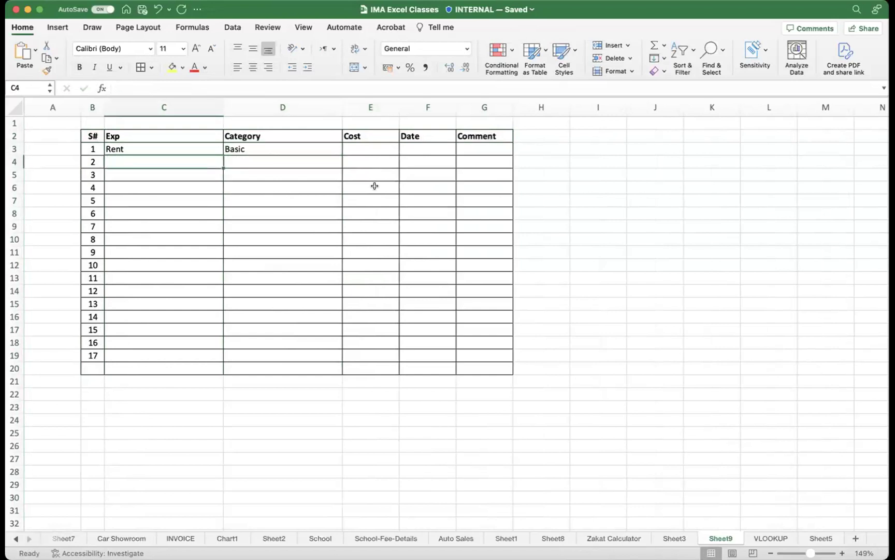
type("Dish")
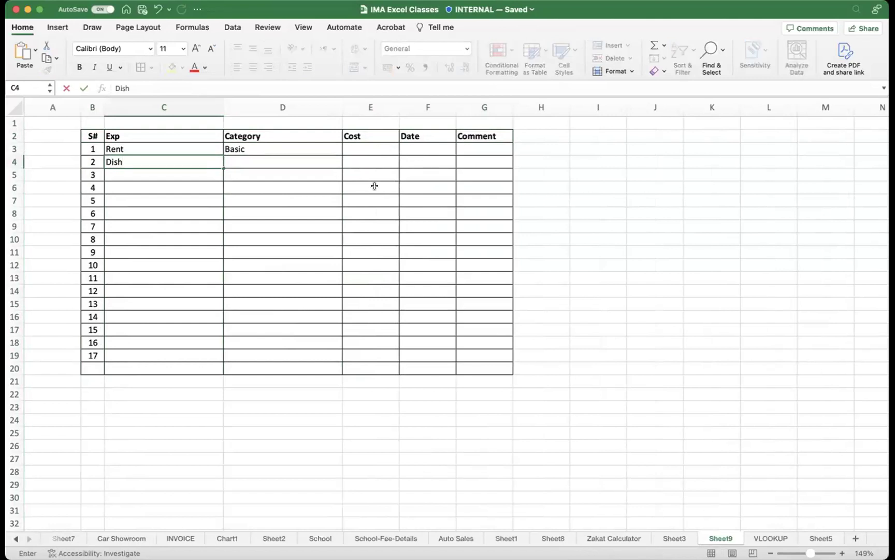
type(" Connection")
key("Return")
key("Right")
key("Up")
type("Enter")
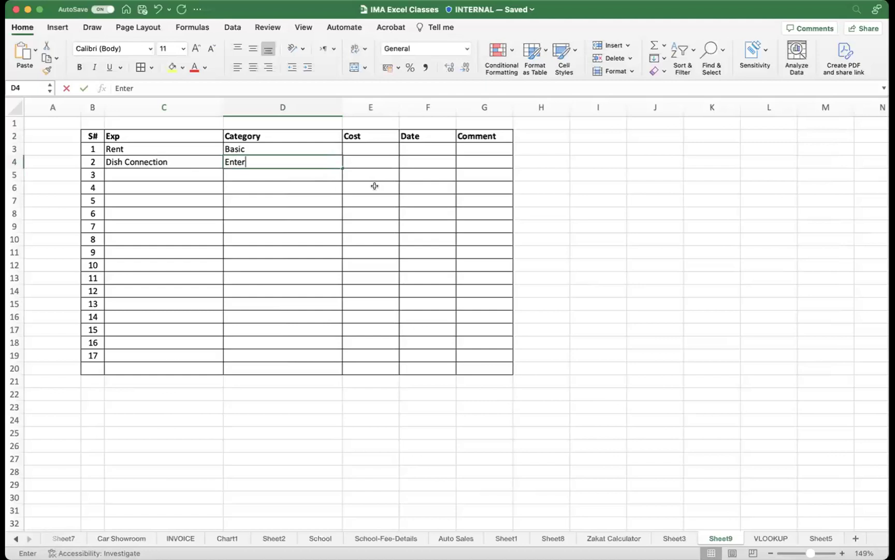
type("tainment")
key("Return")
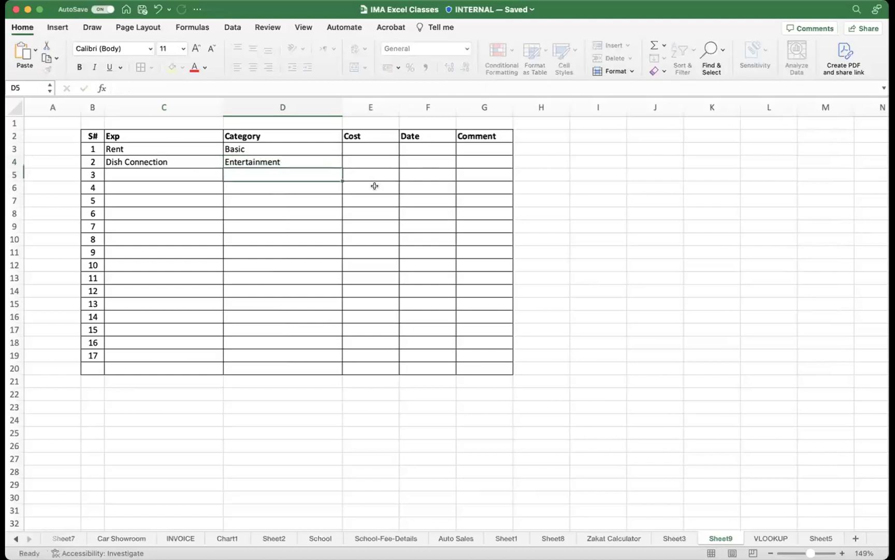
- Enter Car Loan as the third expense in row 5, with Luxury as its category
key("Left")
type("Car Loa")
key("Tab")
type("Luxury")
key("Return")
- Enter Groccery as the fourth expense in row 6, with Basic as its category
key("Left")
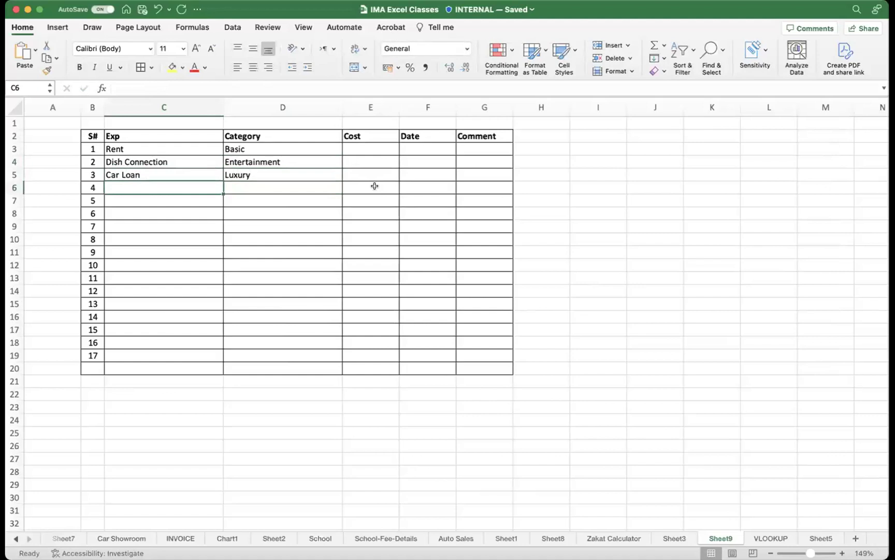
type("Groccery")
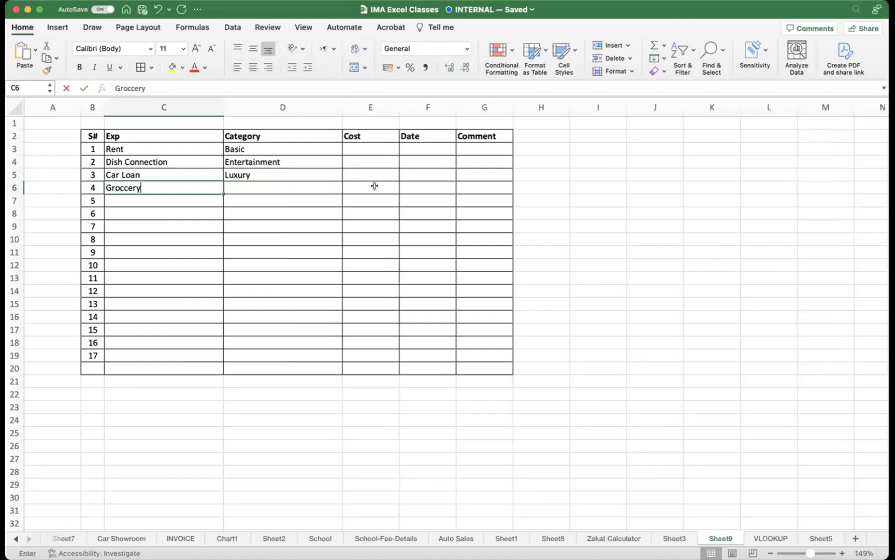
key("Tab")
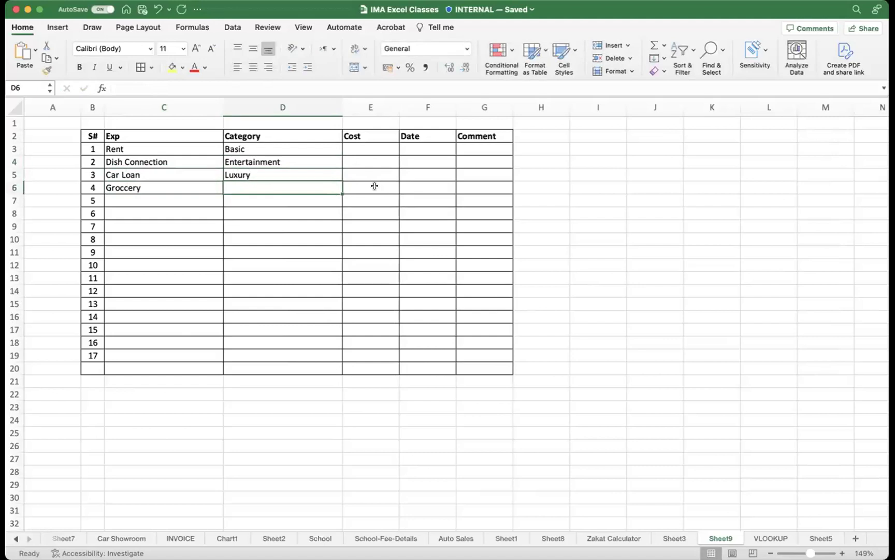
type("Basic")
key("Return")
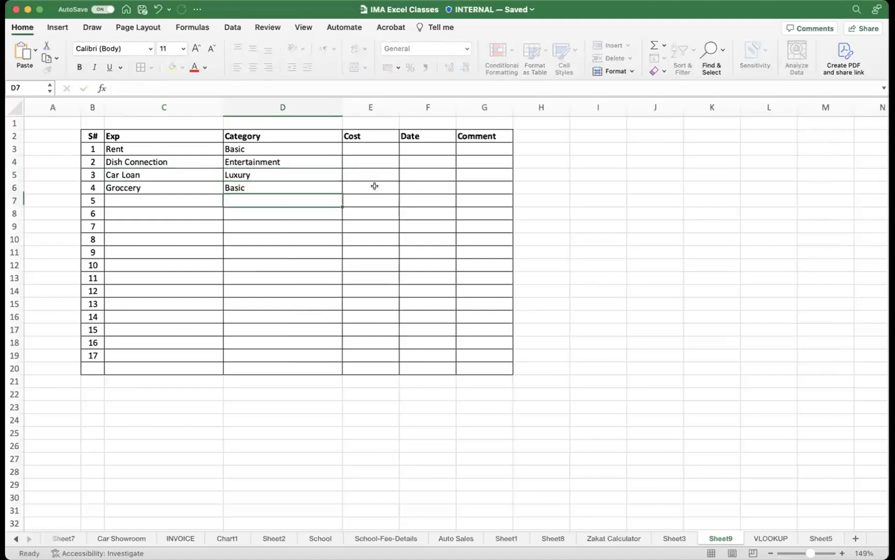
- Enter Kids Fee as the fifth expense in row 7, with Basic as its category
type("Kids Fee")
key("Return")
key("Right")
key("Up")
type("B")
key("Return")
- Enter Dinner as the sixth expense in row 8, with Luxury as its category
key("Left")
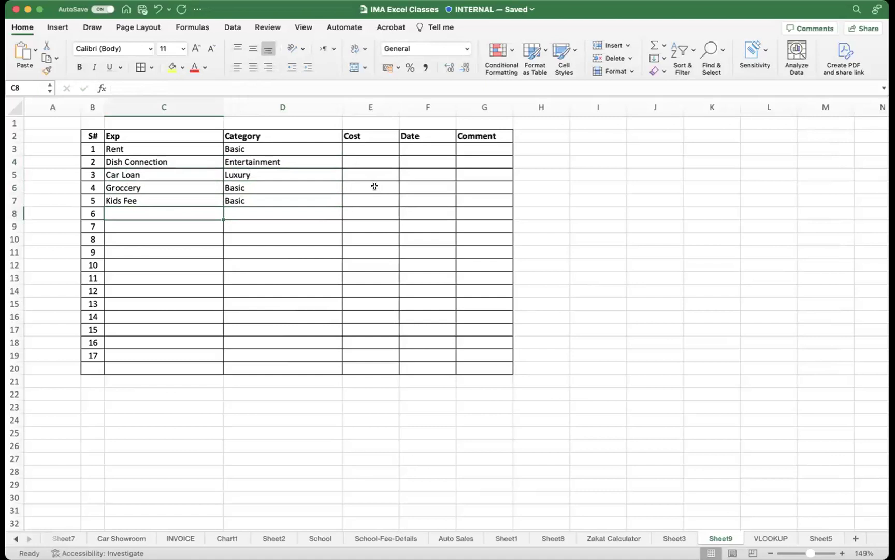
type("Dinner at")
key("BackSpace")
key("BackSpace")
key("BackSpace")
key("Tab")
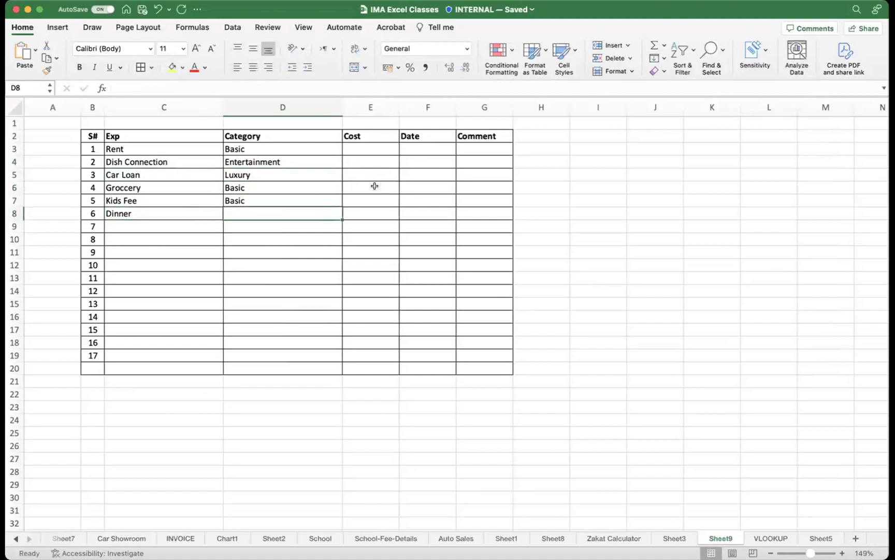
type("Luxury")
key("Return")
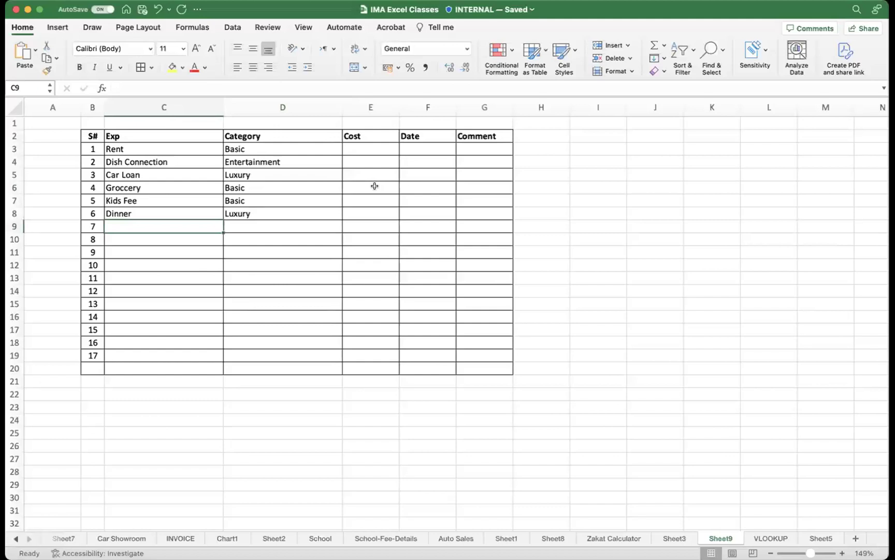
- Enter Tour as the seventh expense in row 9, with Luxury as its category
type("Tour")
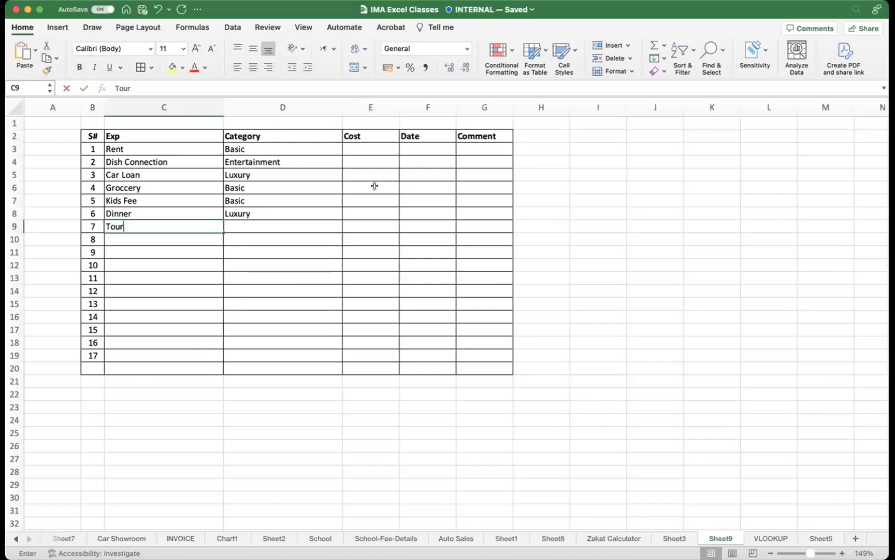
key("Tab")
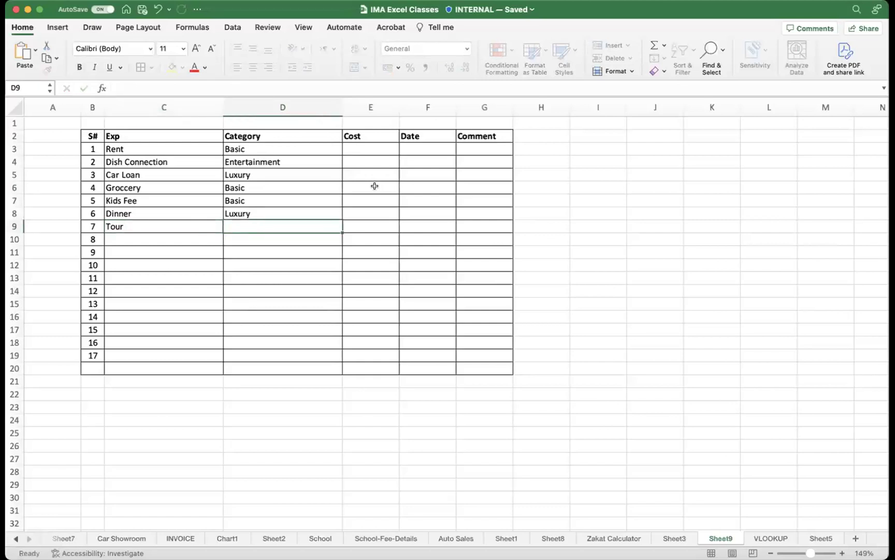
type("L")
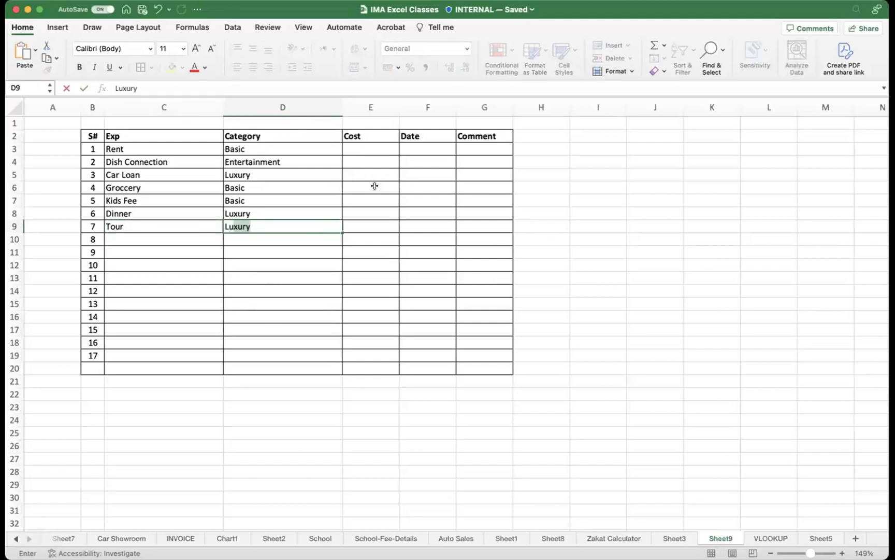
key("Tab")
- Fill the Cost cells E3:E9 with 12121, 1213, 2323, 231, 1212, 12124 and 343434
key("Up")
key("Up")
key("Up")
key("Up")
key("Up")
key("Up")
type("12121")
key("Return")
type("1213")
key("Return")
type("2323")
key("Return")
type("231")
key("Return")
type("1212")
key("Return")
type("12124")
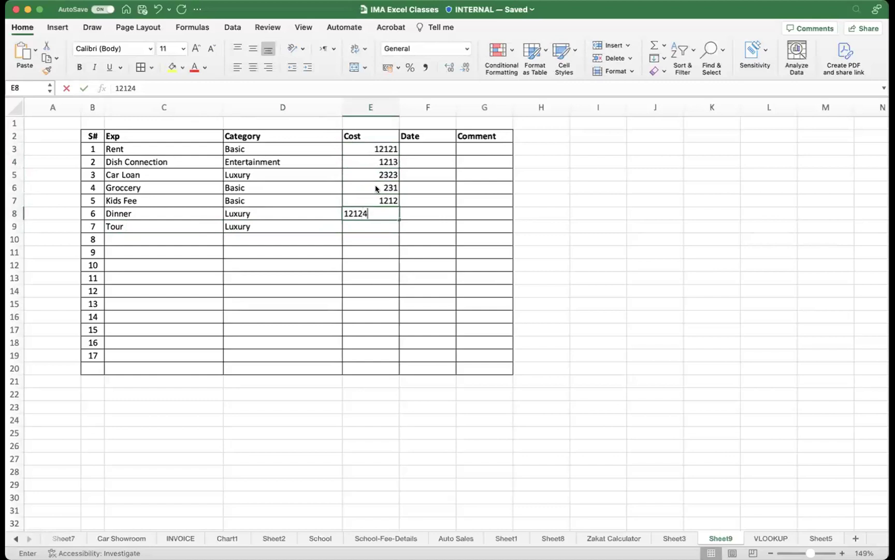
key("Return")
type("343434")
key("Return")
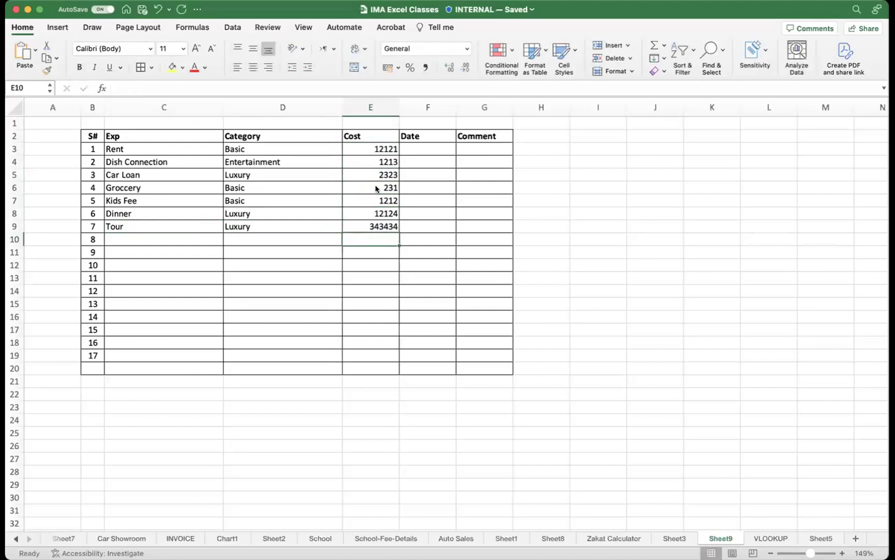
- Enter Transportation as the eighth expense in row 10, with Basic as its category
left_click(136, 234)
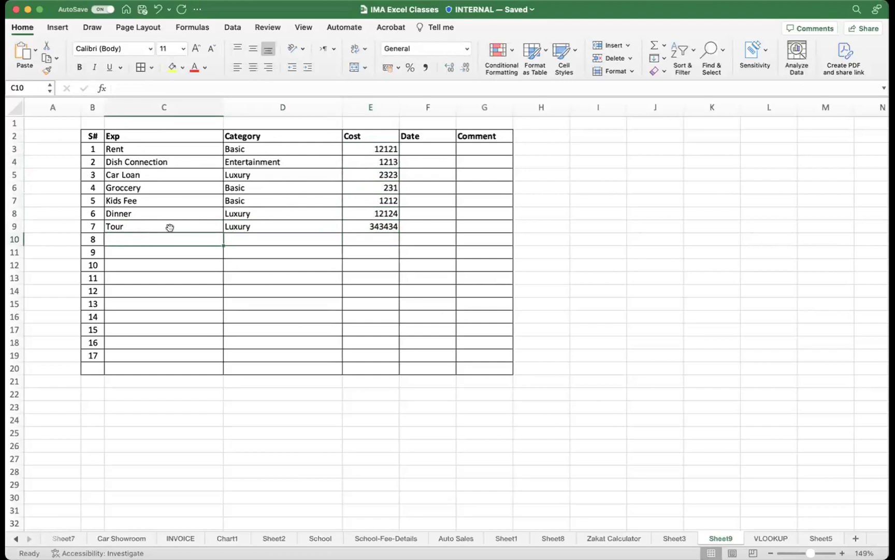
type("Tran")
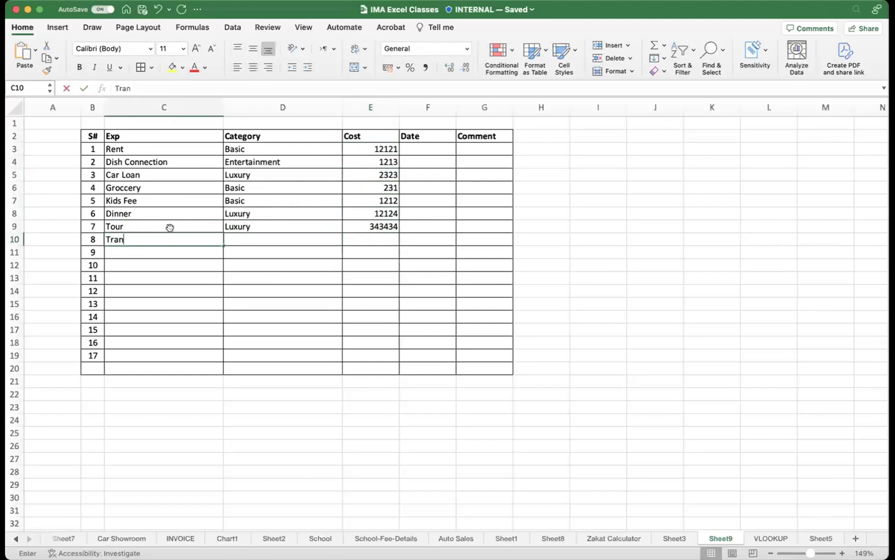
type("sportation")
key("Tab")
type("Basic")
key("Return")
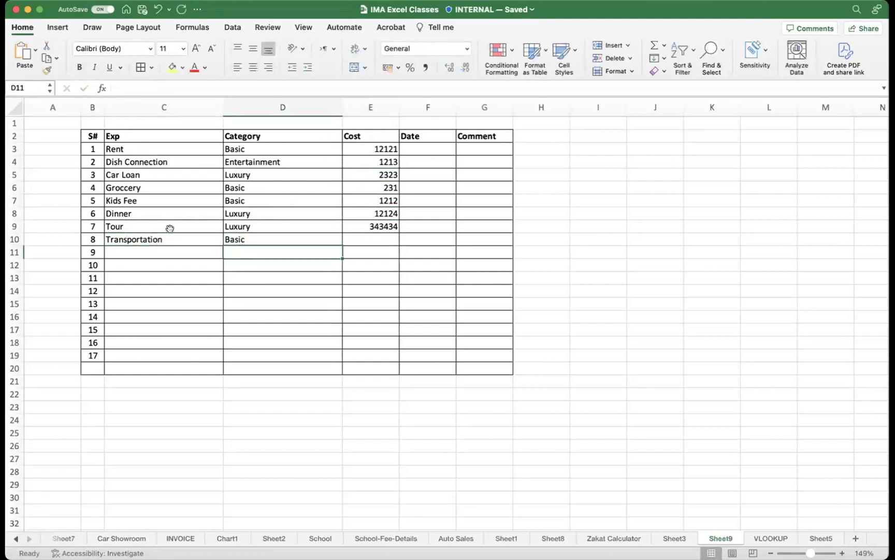
- Enter Shopping as the ninth expense in row 11, with Luxury as its category
key("Left")
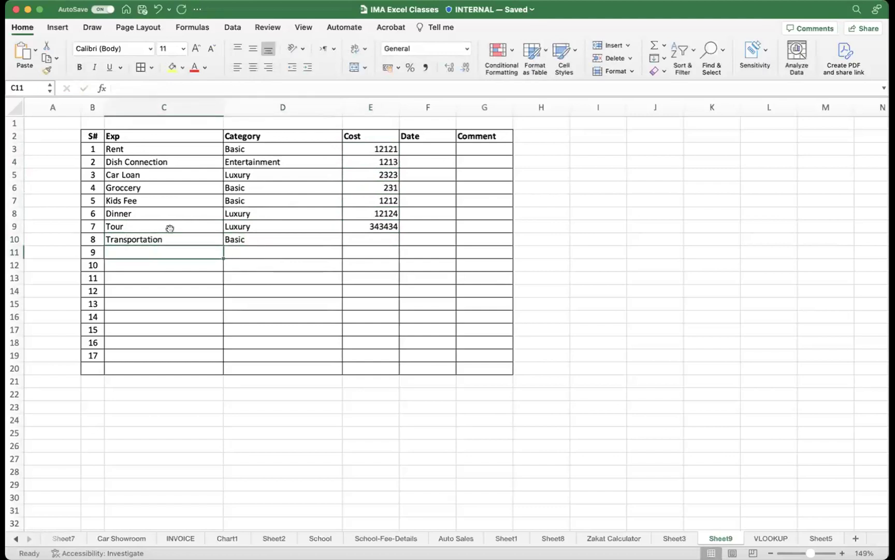
type("Shopping")
key("Return")
key("Right")
type("L")
key("Return")
- Enter Watch a football as the tenth expense in row 12, with Entertainment as its category
key("Left")
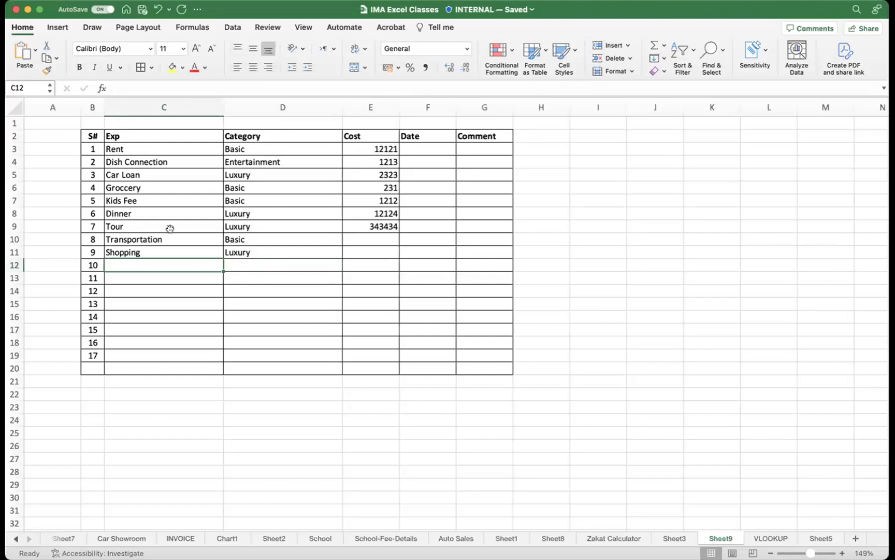
type("Watc")
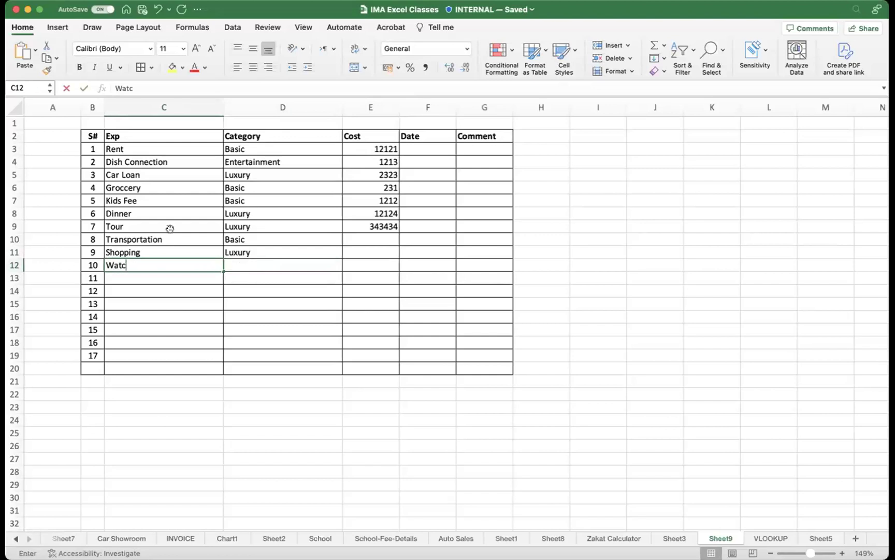
type("h a footbal")
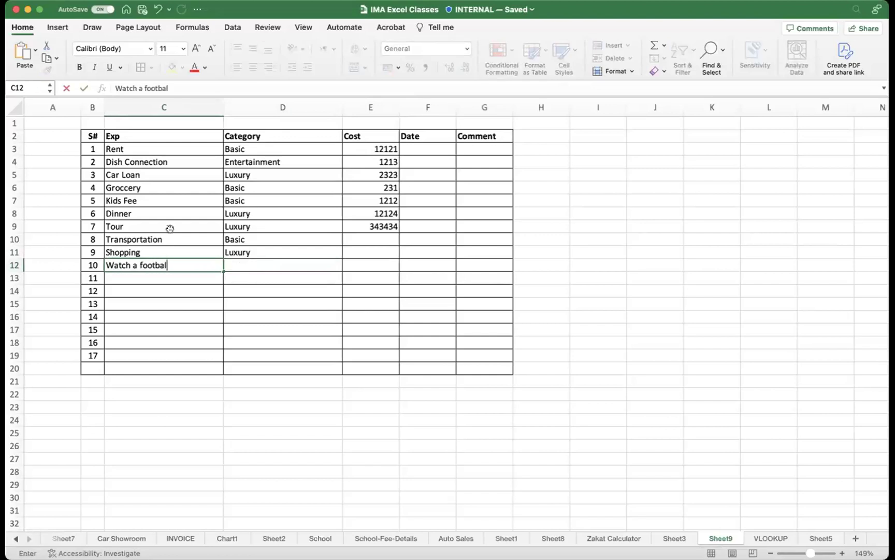
type("l")
key("Tab")
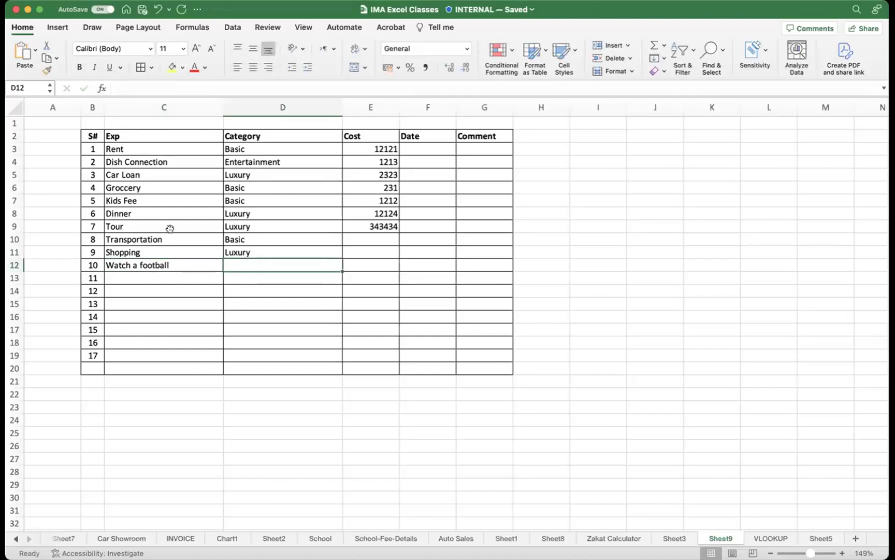
type("entertainment")
key("Return")
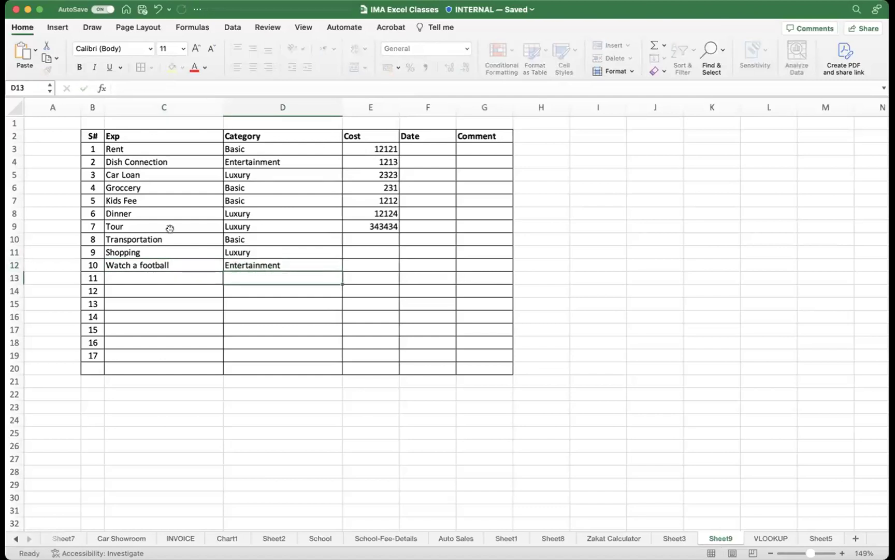
- Enter the missing costs: 23434 for Transportation, 23 for Shopping and 34234 for Watch a football
scroll(394, 200, "right", 1)
left_click_drag(392, 200, 389, 213)
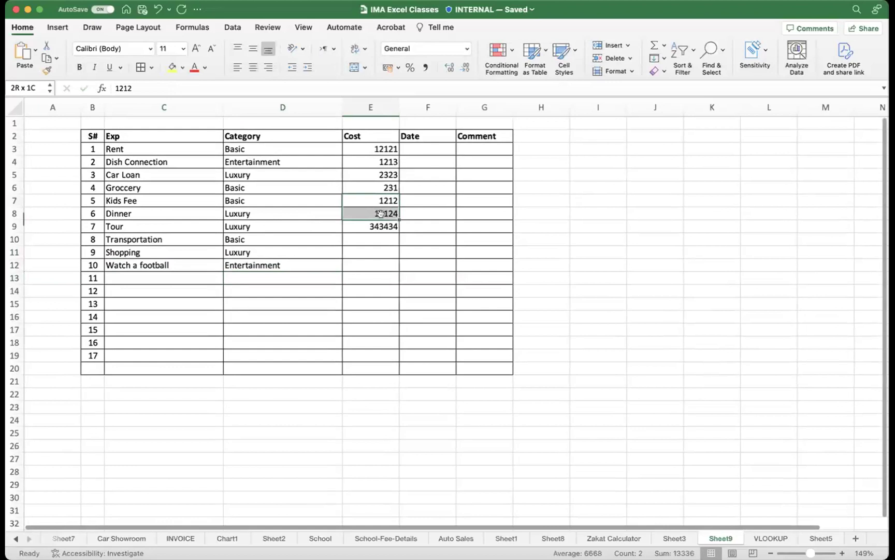
left_click(378, 253)
type("23")
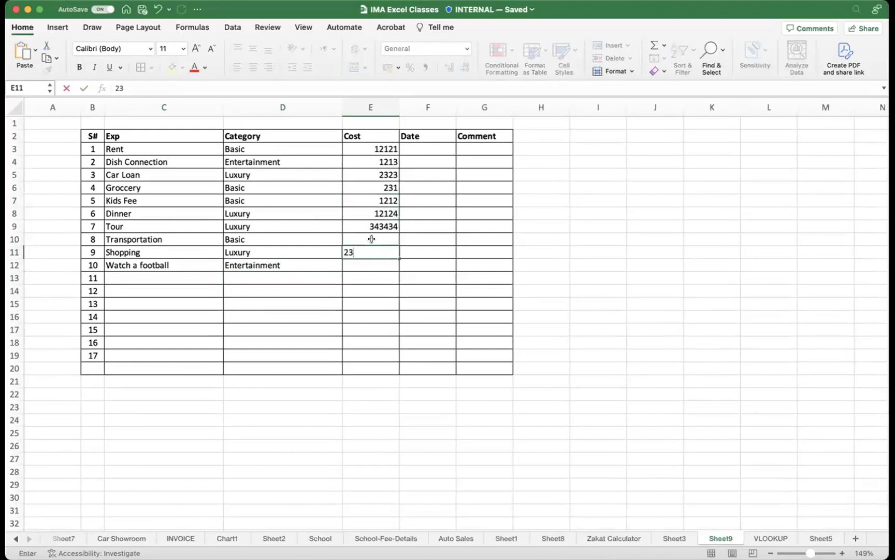
left_click(383, 244)
type("23434")
left_click(377, 265)
type("34234")
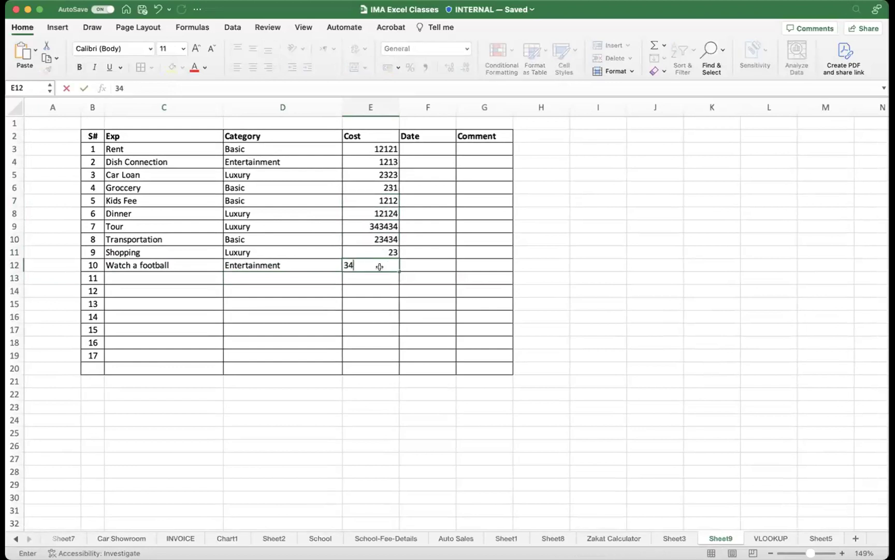
left_click(362, 303)
- Convert the range B2:E20 into an Excel table with headers
left_click_drag(91, 135, 356, 368)
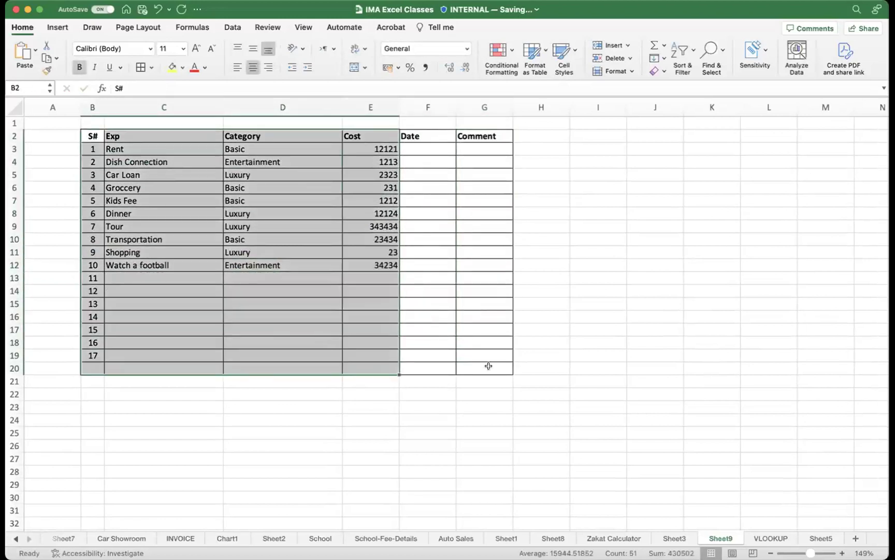
left_click(488, 365)
left_click_drag(93, 136, 362, 367)
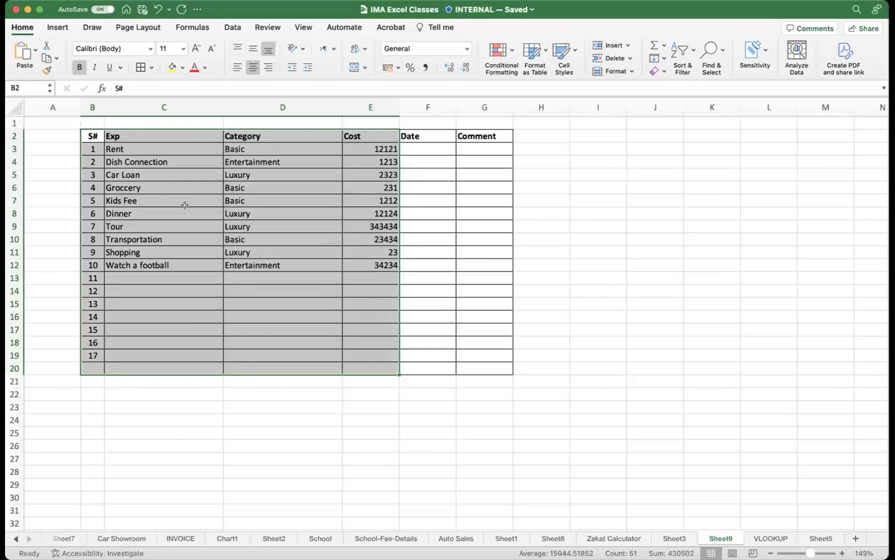
key("super+t")
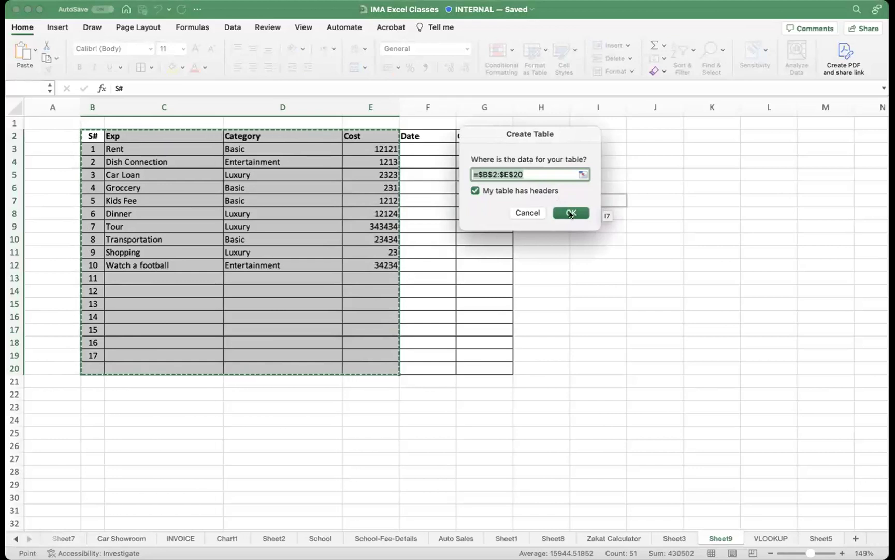
left_click(570, 213)
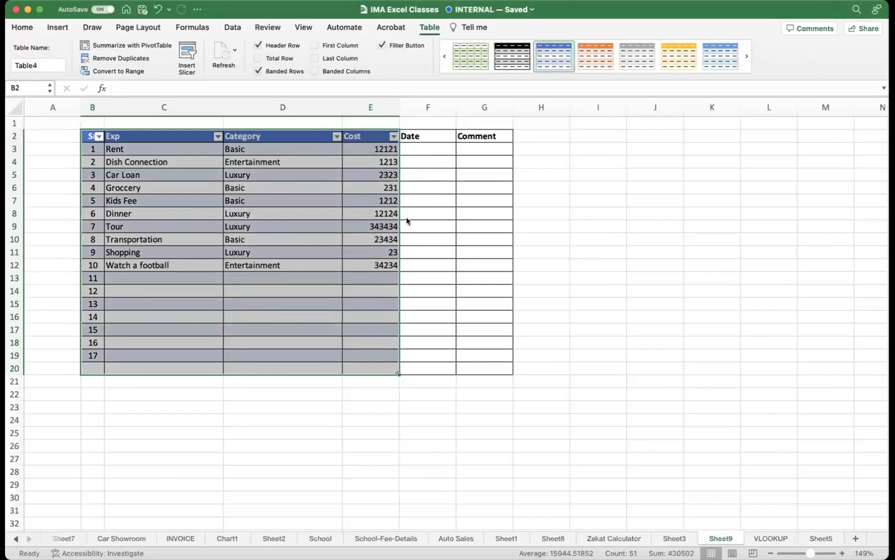
- Insert a Category slicer for the expense table and place it in the empty area beside the Comment column
left_click(58, 28)
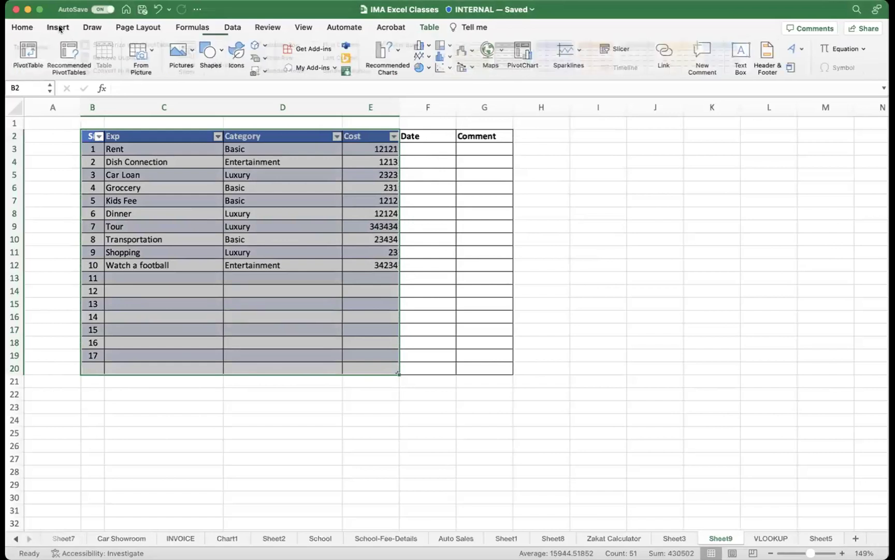
left_click(615, 49)
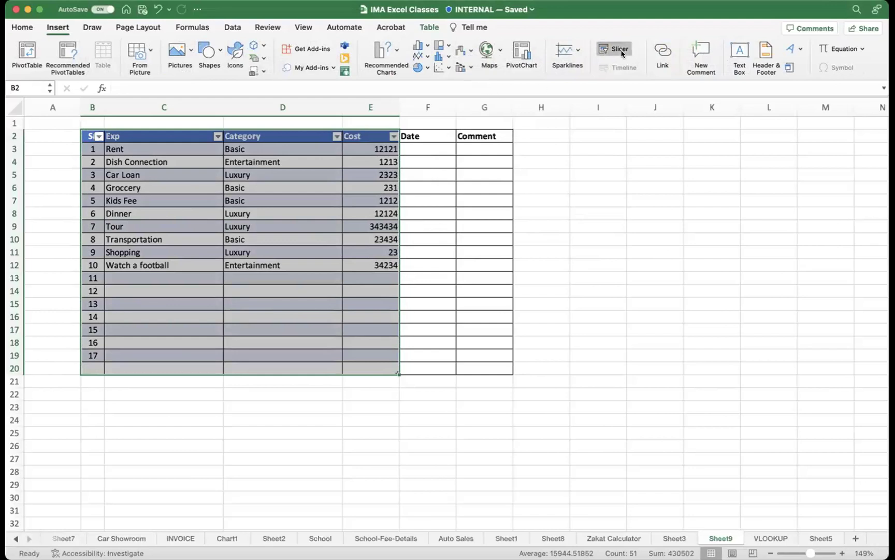
left_click(462, 178)
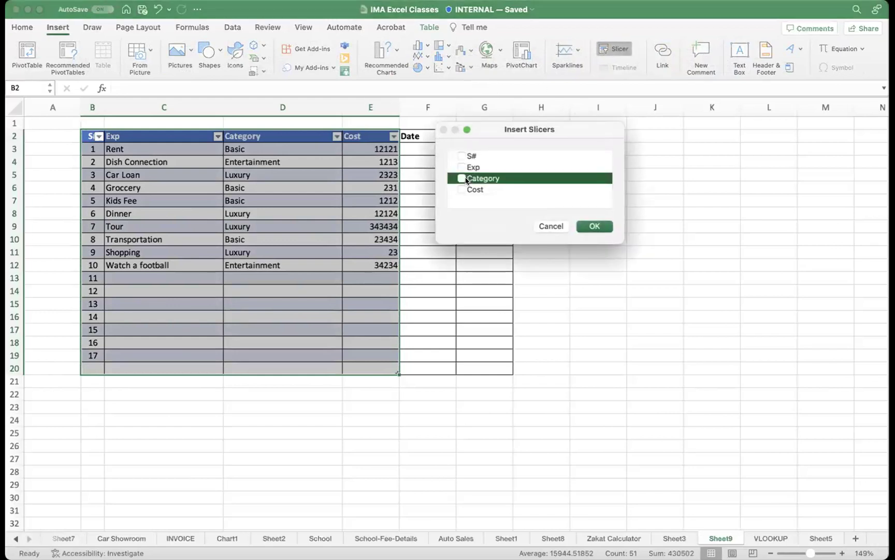
left_click(462, 178)
left_click(602, 227)
left_click_drag(451, 252, 622, 143)
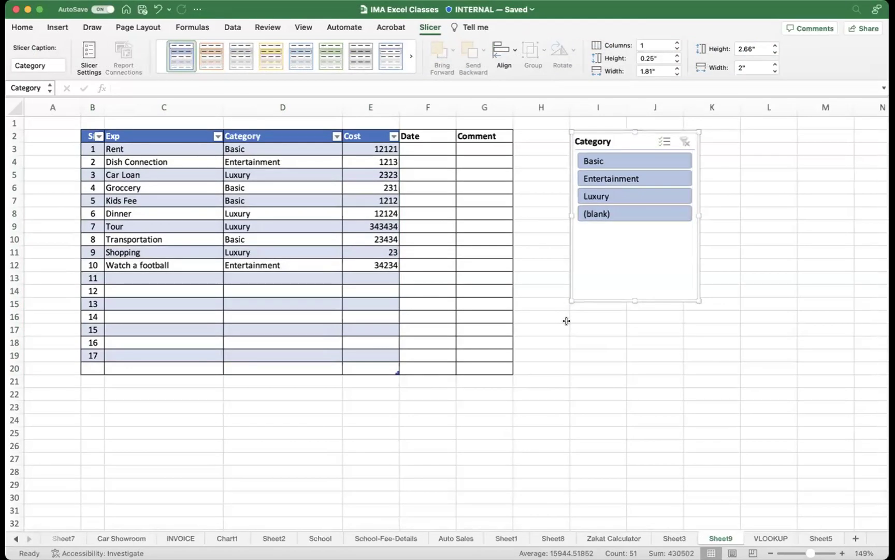
- Filter the expense table by Entertainment, Basic and Luxury in turn with the Category slicer, and clear the filter
left_click(606, 175)
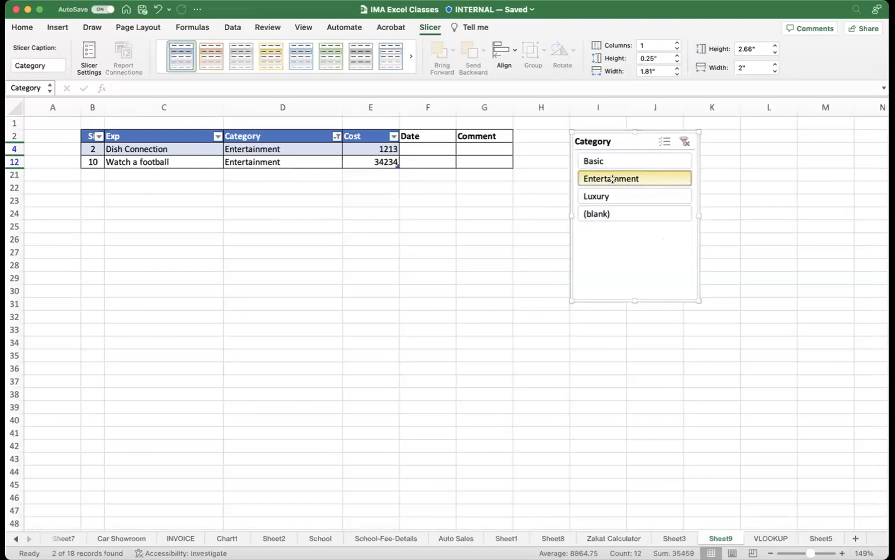
left_click(605, 159)
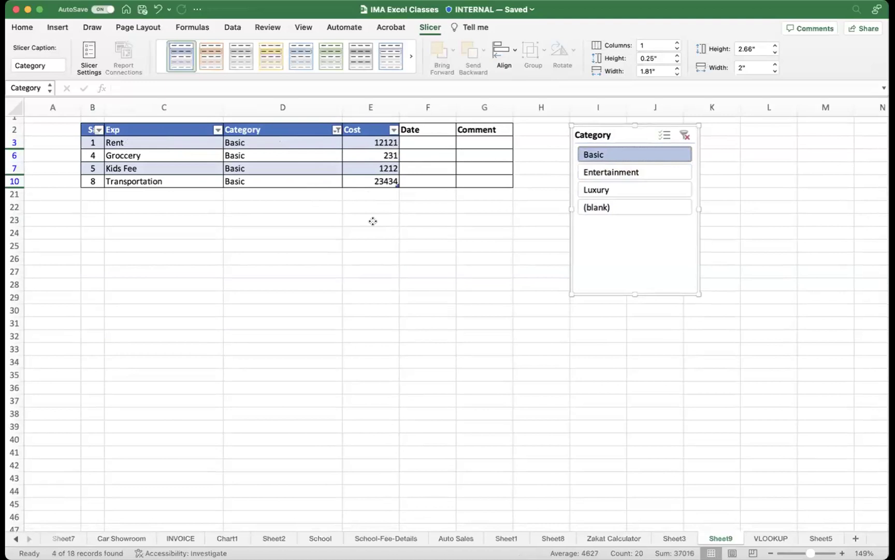
left_click(609, 193)
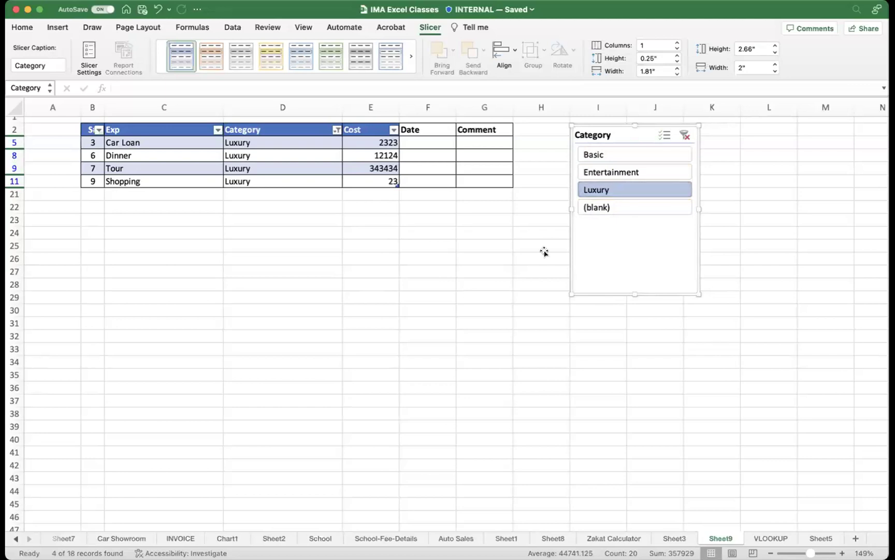
left_click(684, 135)
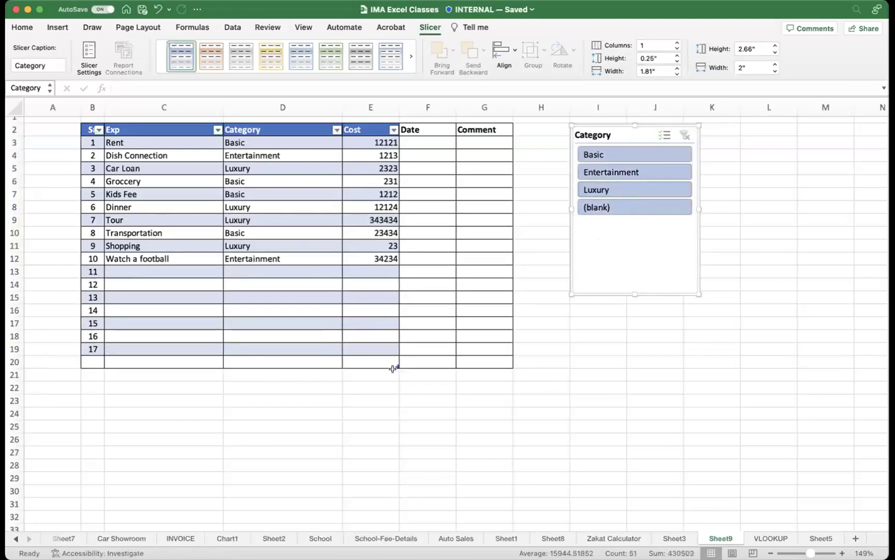
left_click(389, 398)
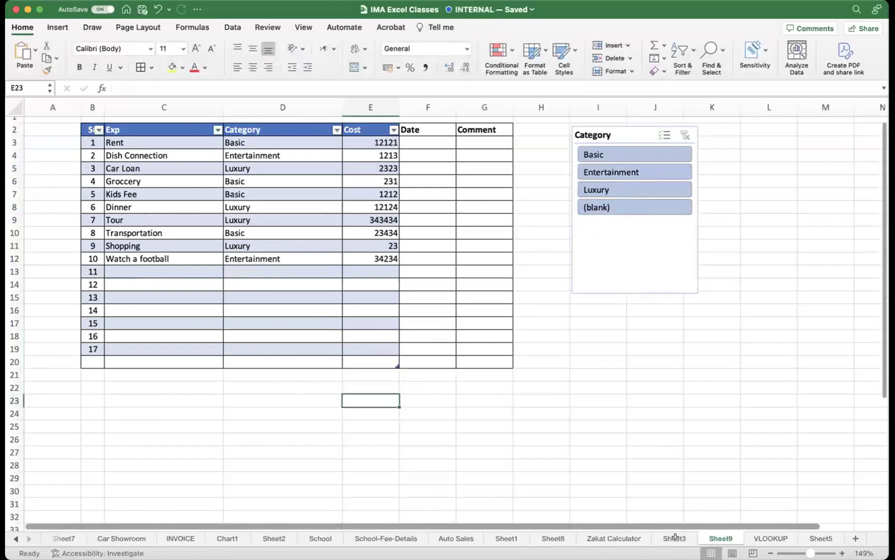
- Delete the Salesman and Car Name slicers from Sheet8
left_click(675, 537)
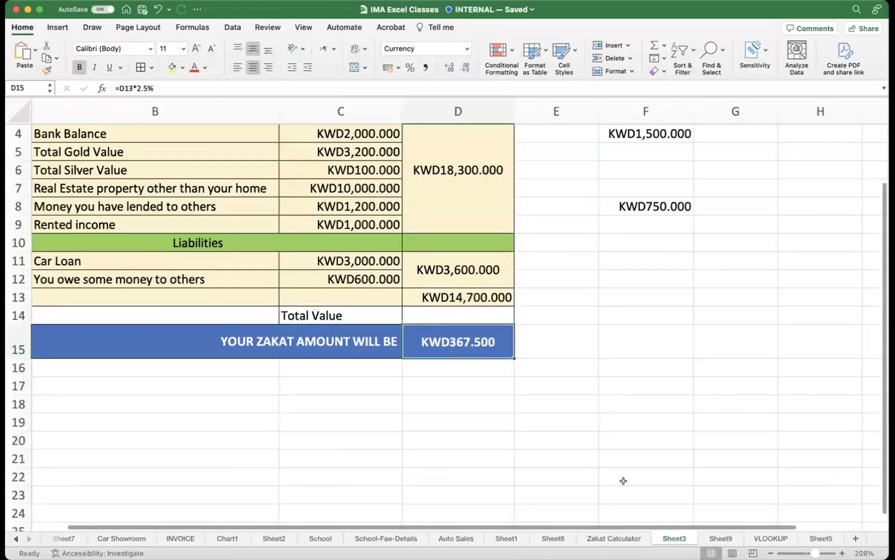
left_click(553, 538)
scroll(621, 444, "down", 1)
left_click(699, 139)
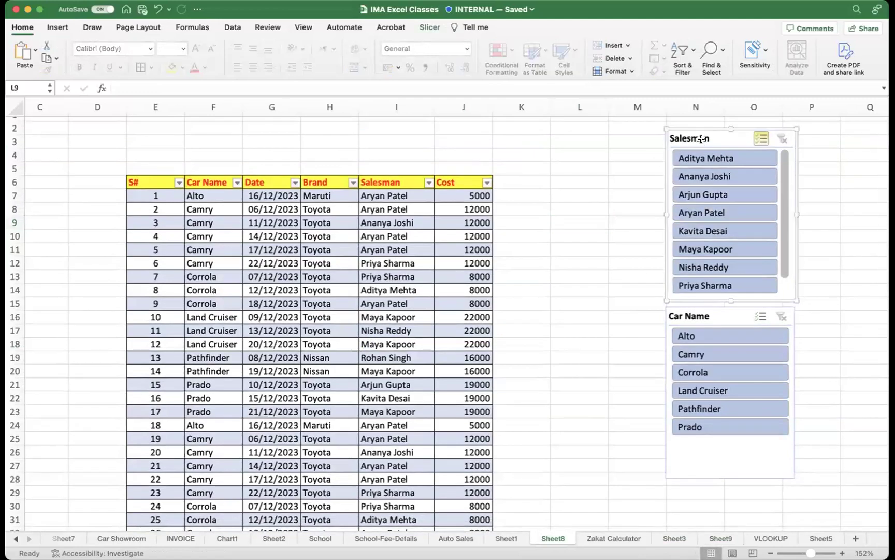
key("Delete")
left_click(697, 314)
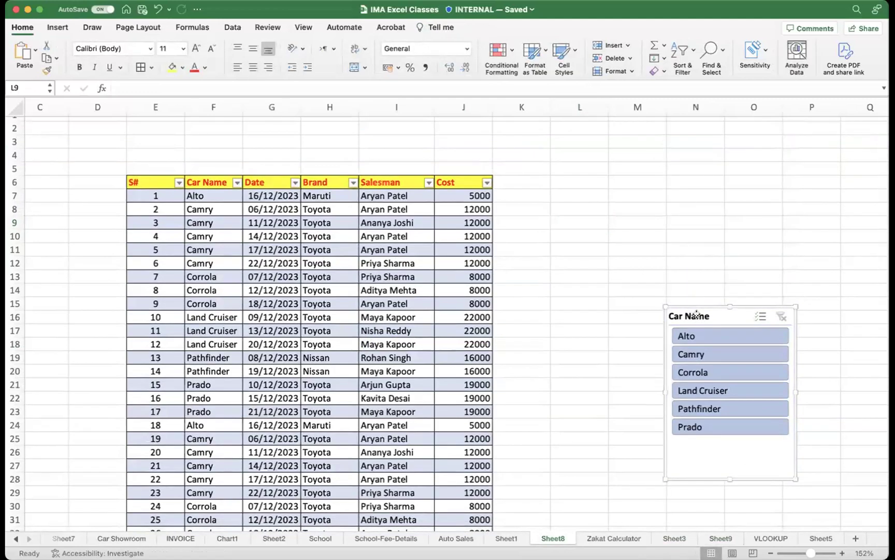
key("Delete")
- Look over the car sales table on Sheet8, from its header row through the first records
scroll(697, 314, "down", 2)
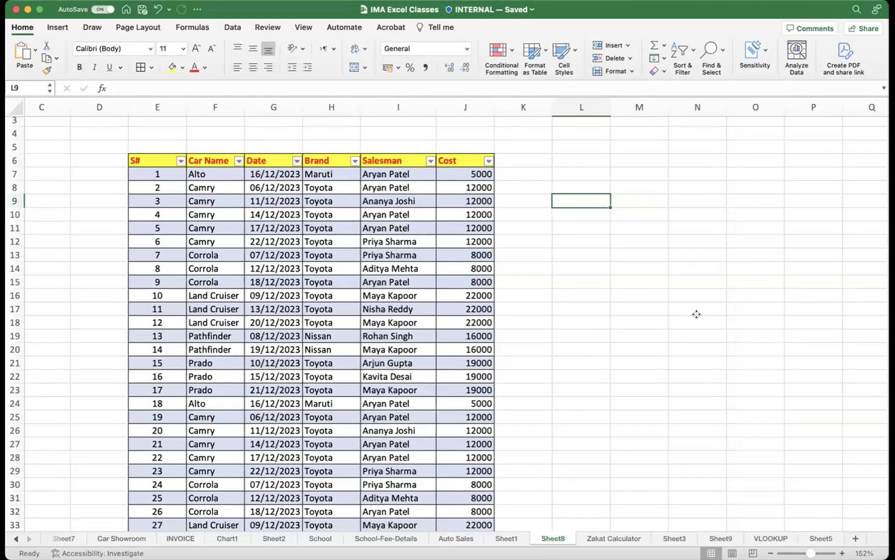
scroll(697, 314, "up", 2)
scroll(697, 314, "left", 2)
scroll(563, 272, "down", 3)
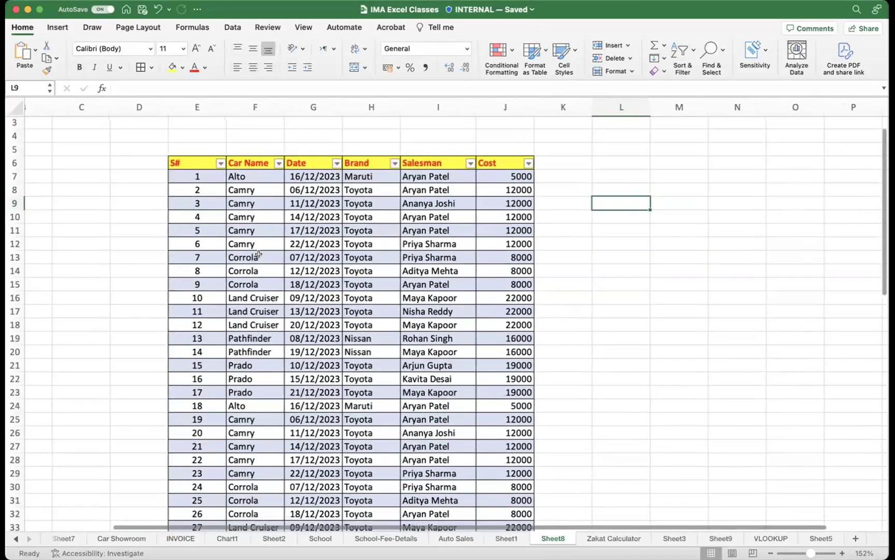
left_click_drag(203, 139, 510, 395)
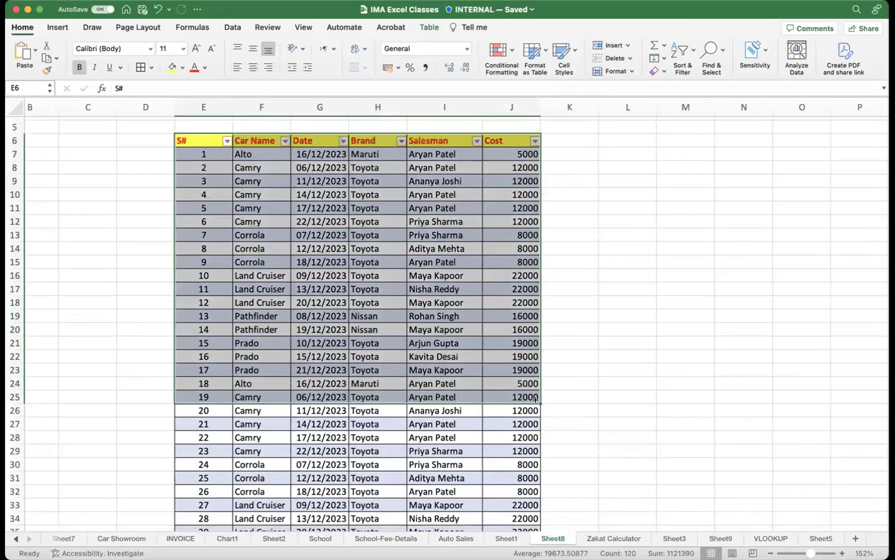
scroll(535, 399, "down", 5)
scroll(536, 400, "up", 7)
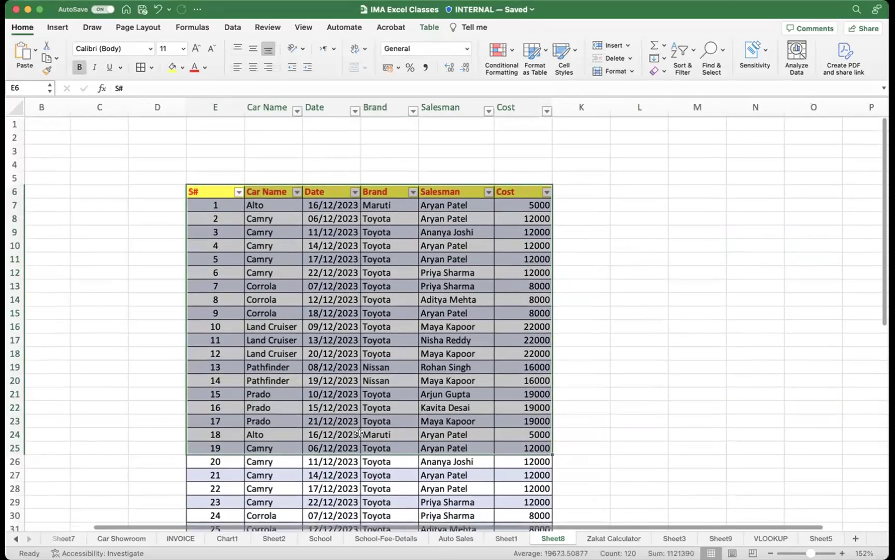
scroll(359, 432, "down", 1)
left_click(589, 221)
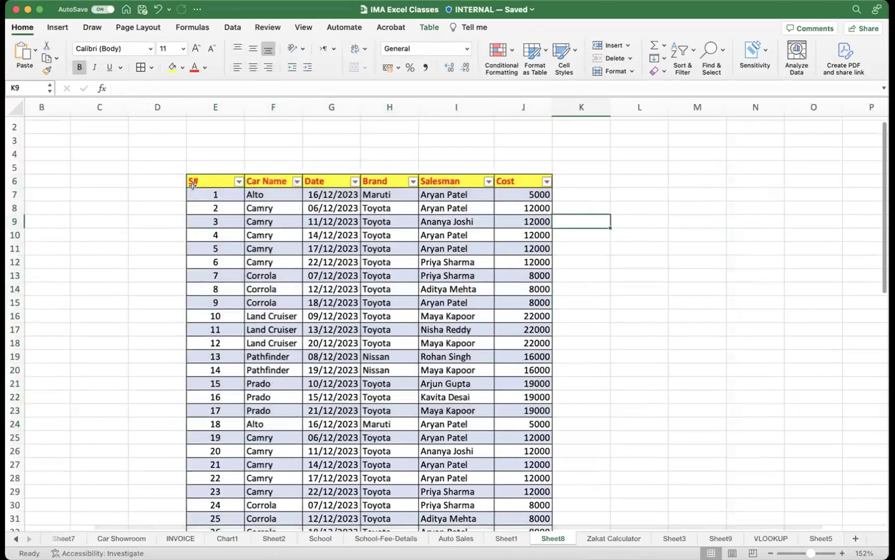
- Select the entire car sales table E6:J74 on Sheet8, bring up its cell commands, and clear the selection
left_click_drag(193, 185, 525, 287)
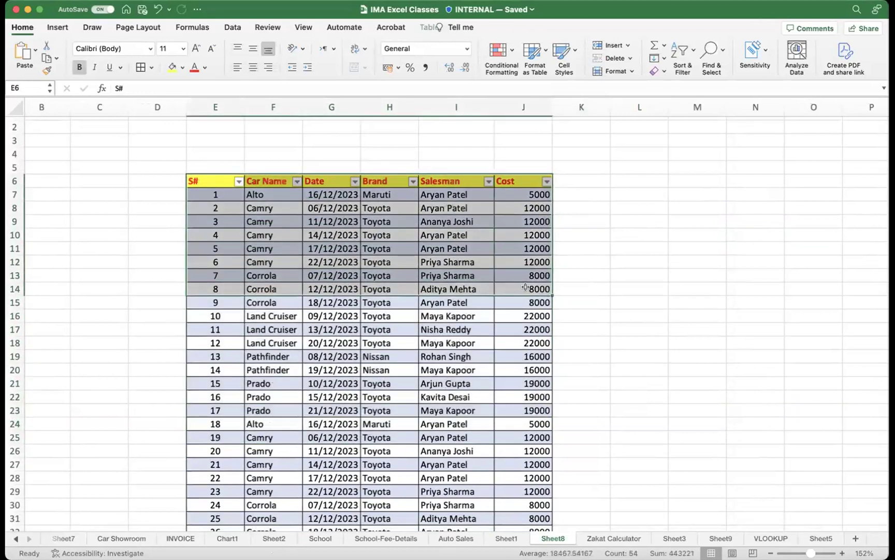
scroll(597, 397, "down", 15)
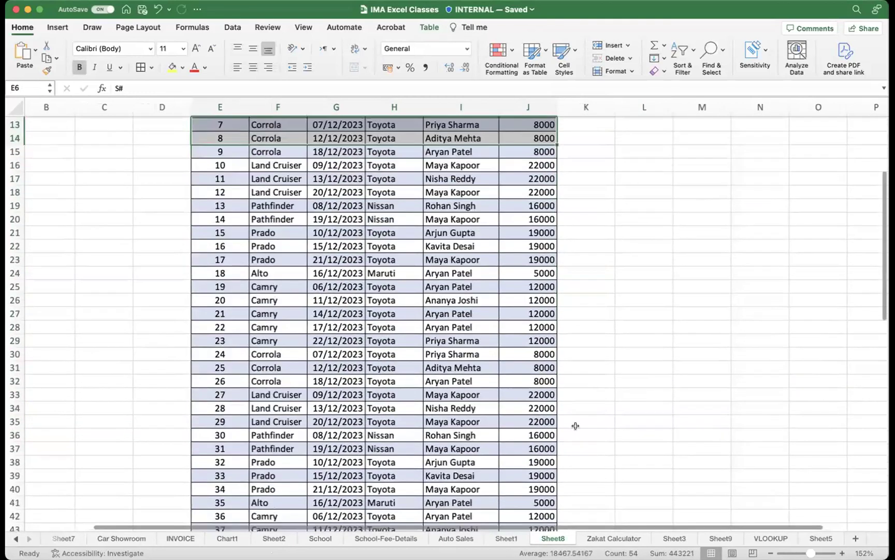
scroll(575, 426, "down", 6)
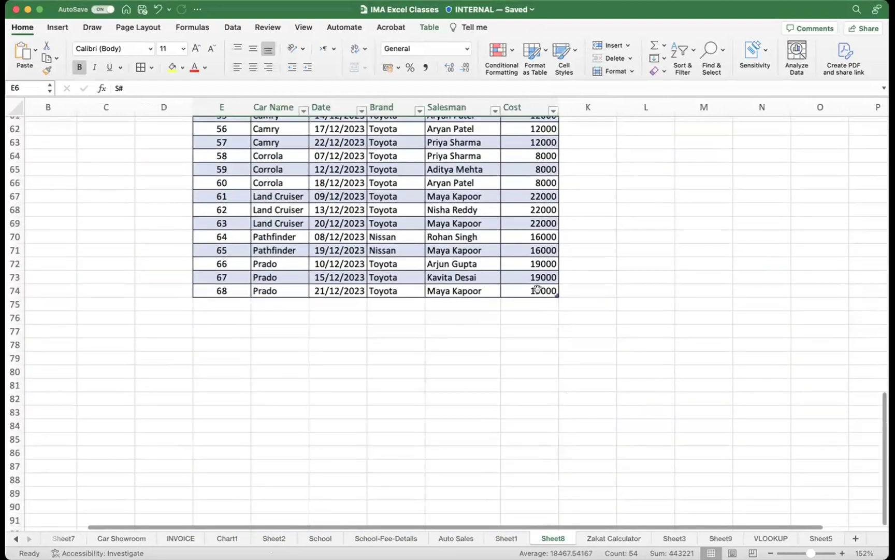
left_click(544, 290, "shift")
scroll(544, 290, "up", 3)
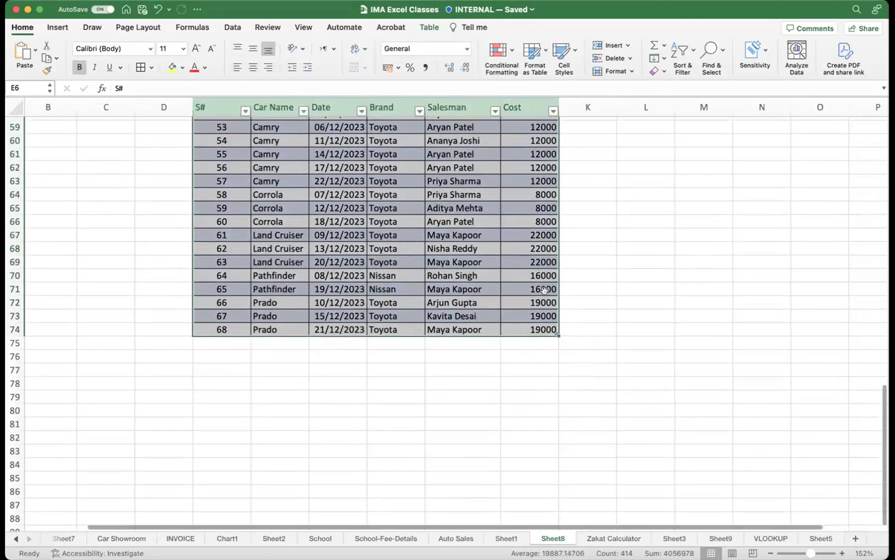
right_click(543, 334)
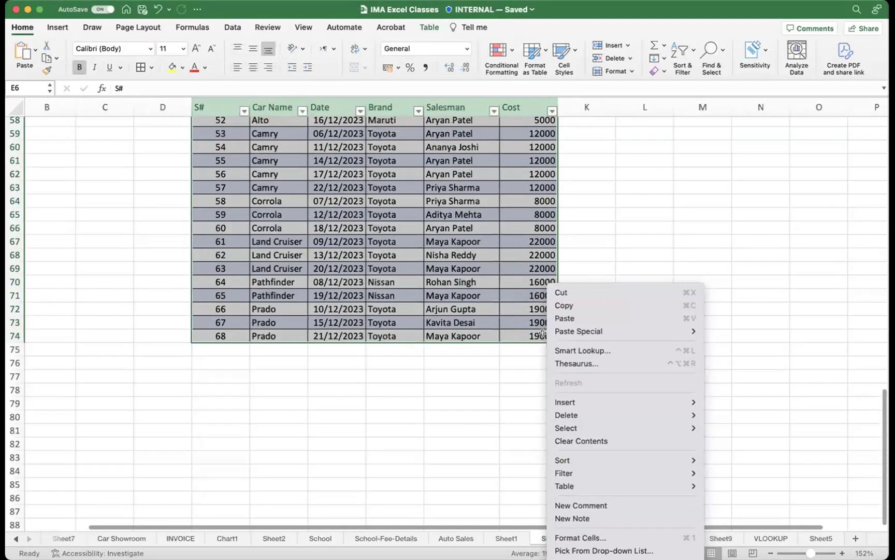
left_click(453, 243)
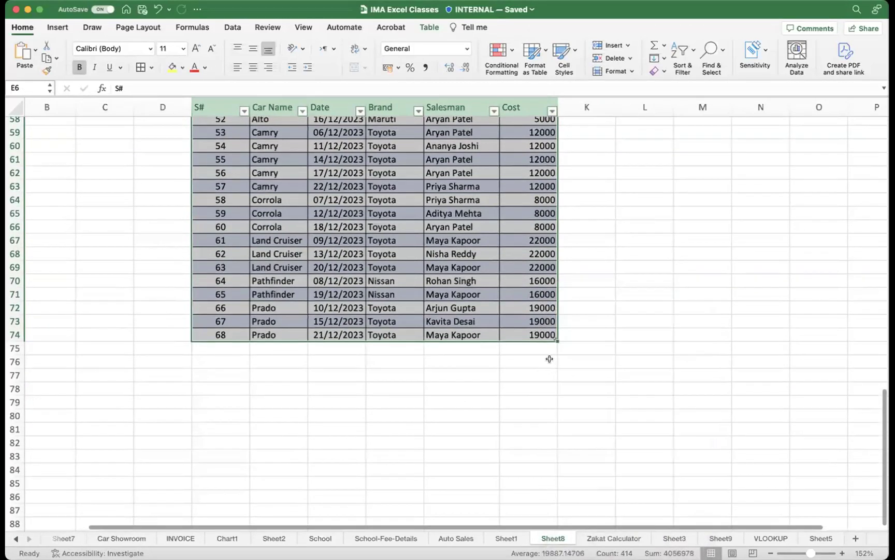
scroll(552, 351, "up", 15)
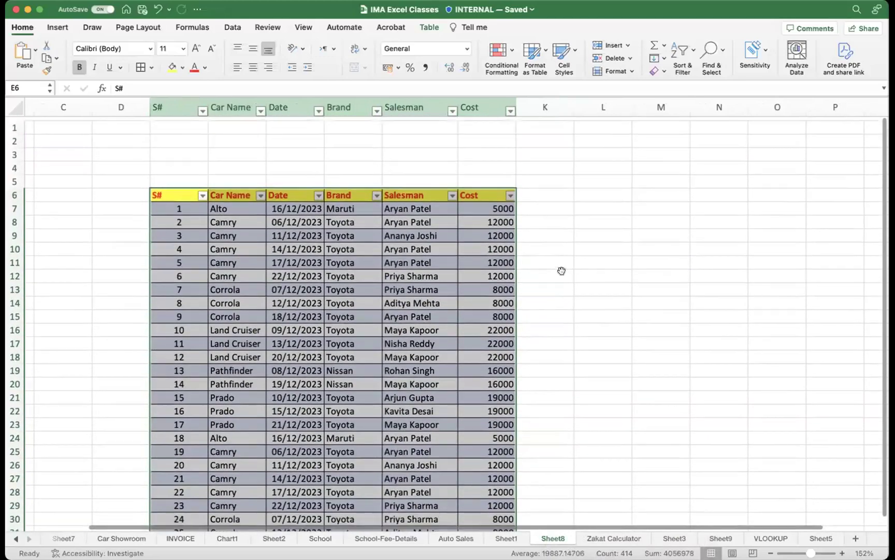
left_click(562, 271)
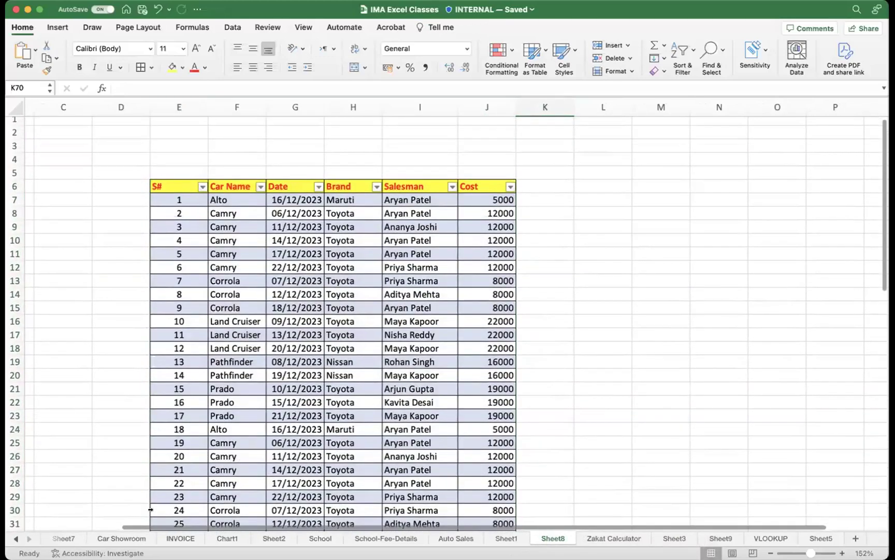
- Examine the car sales table on the Car Showroom sheet, from its headers down to the last record
left_click(121, 538)
scroll(272, 243, "left", 8)
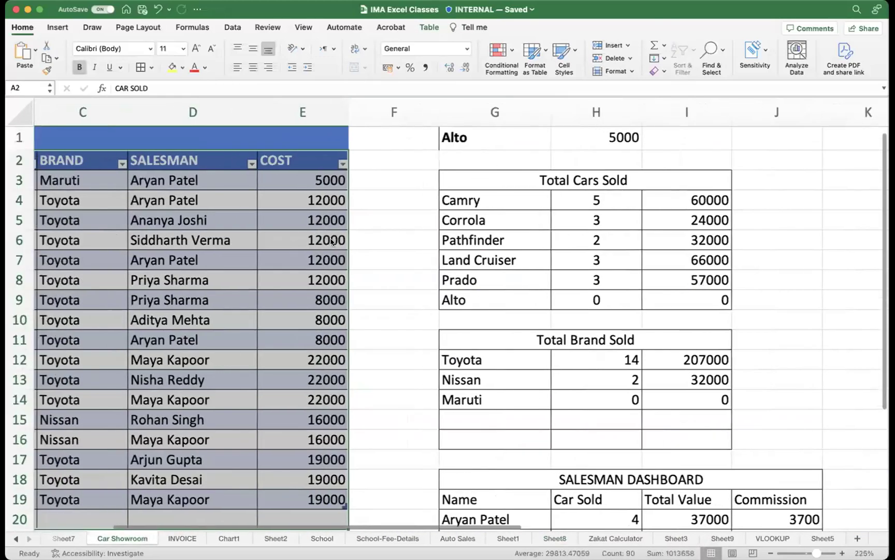
left_click(272, 243)
scroll(162, 196, "right", 1)
left_click_drag(100, 160, 541, 428)
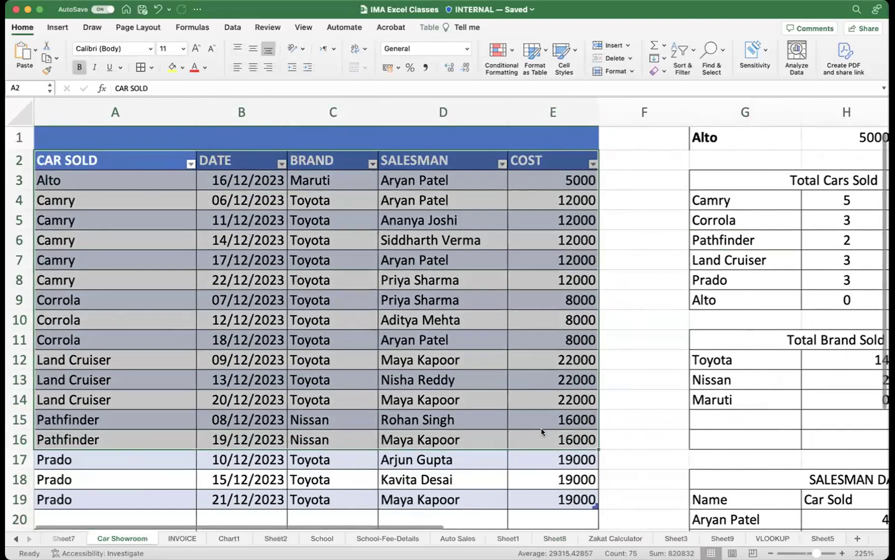
scroll(541, 427, "down", 1)
scroll(541, 428, "down", 1)
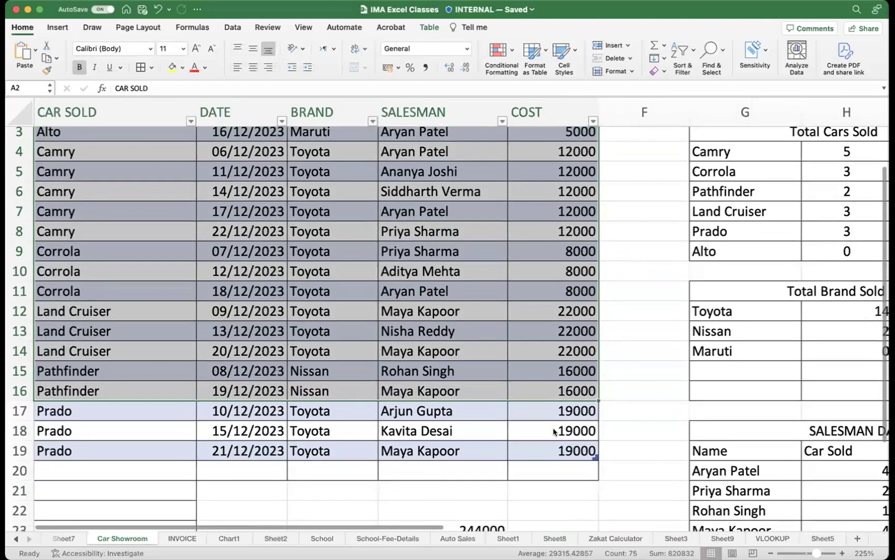
scroll(541, 428, "up", 2)
left_click(451, 419)
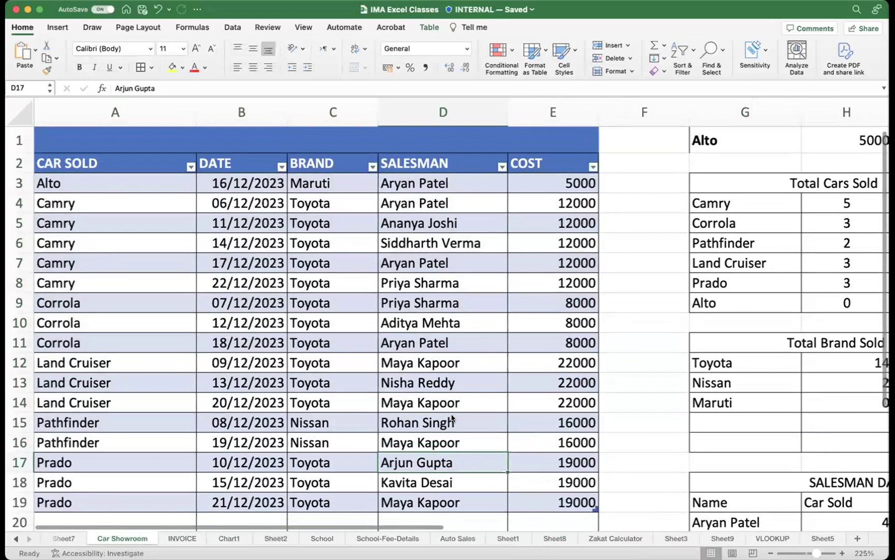
- Return to Sheet8 and review the car sales table's headers and records
left_click(547, 537)
left_click_drag(177, 187, 497, 315)
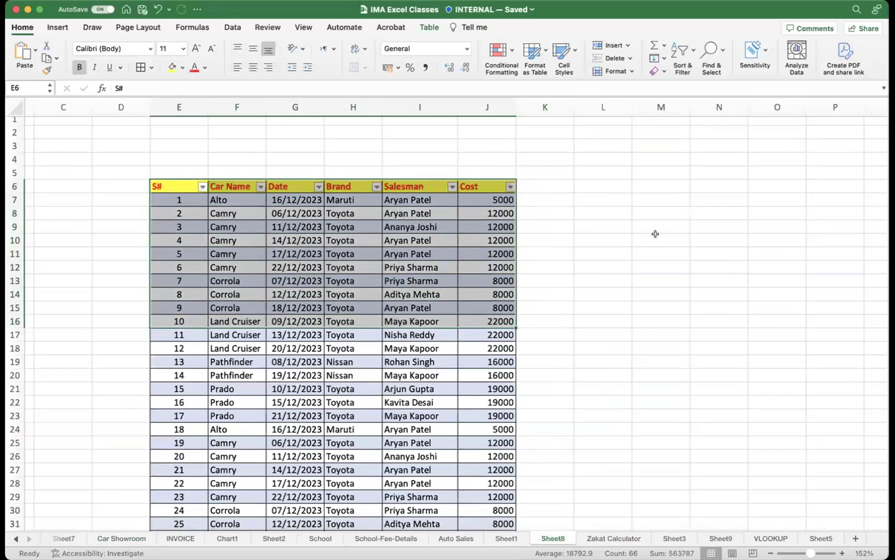
left_click(588, 255)
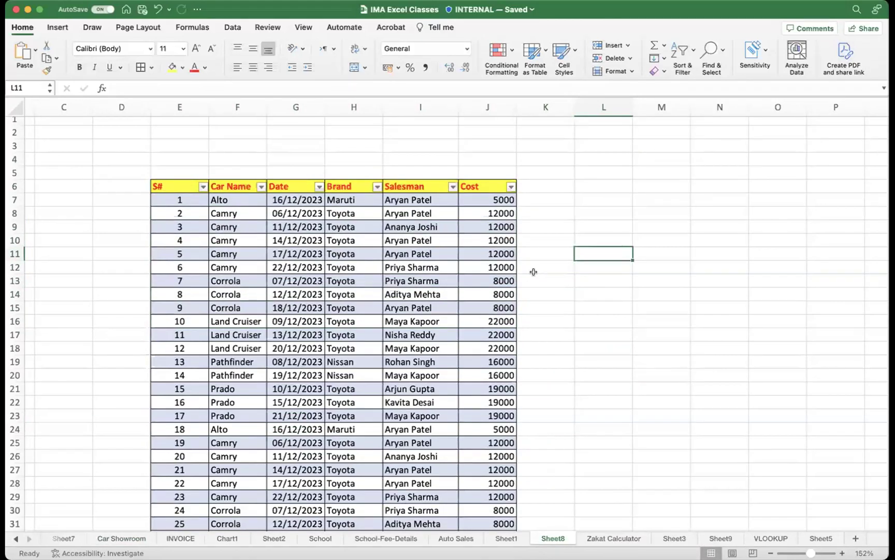
scroll(533, 271, "down", 3)
scroll(533, 271, "up", 3)
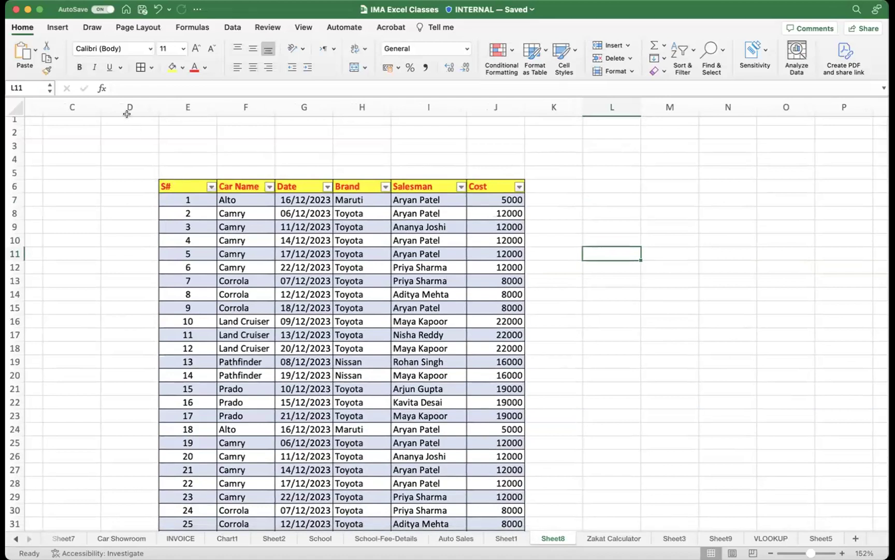
- Look over the workbook's file commands and sharing options, then dismiss them with an empty cell selected
left_click(70, 0)
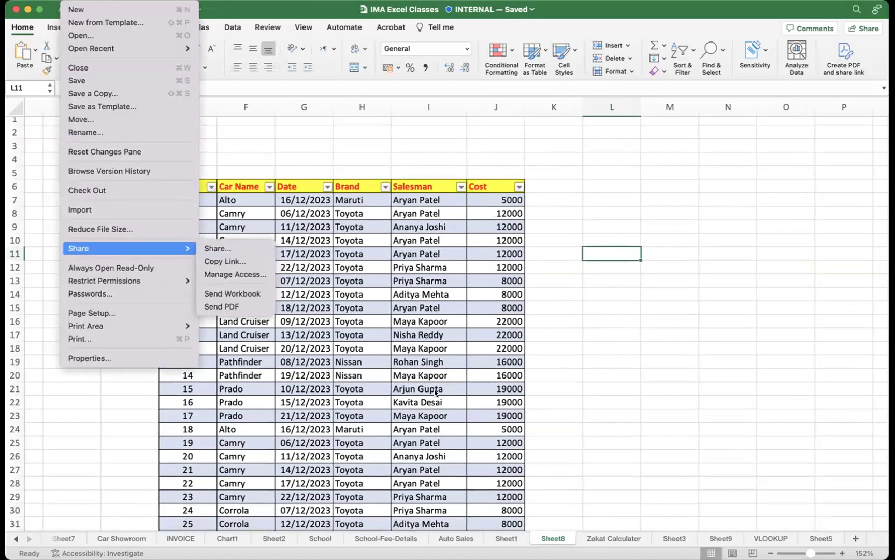
left_click(320, 266)
left_click(320, 257)
left_click(129, 132)
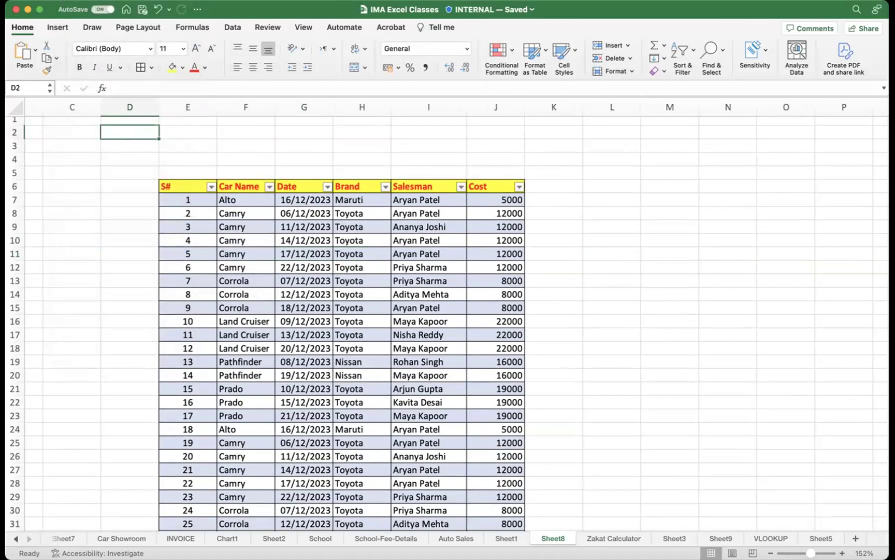
- Open the print settings for Sheet8, review the page preview, and close them without printing
left_click(71, 1)
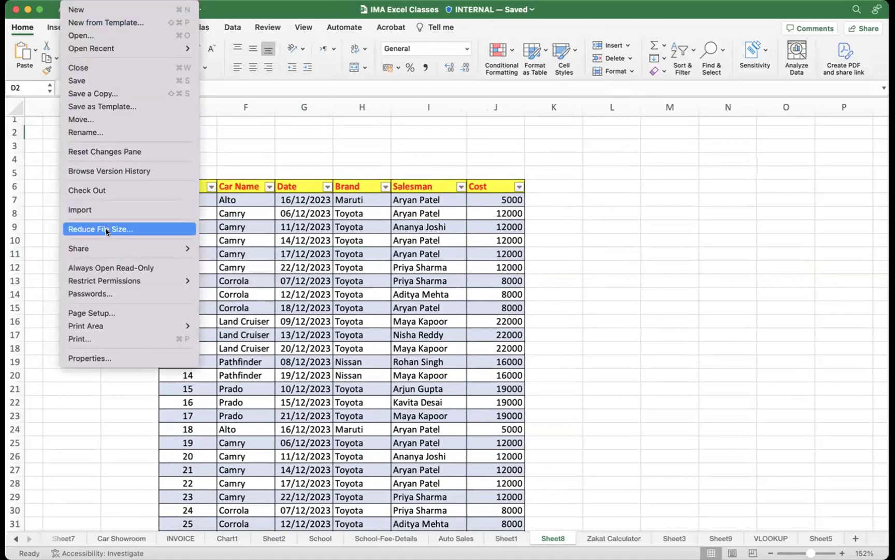
left_click(101, 341)
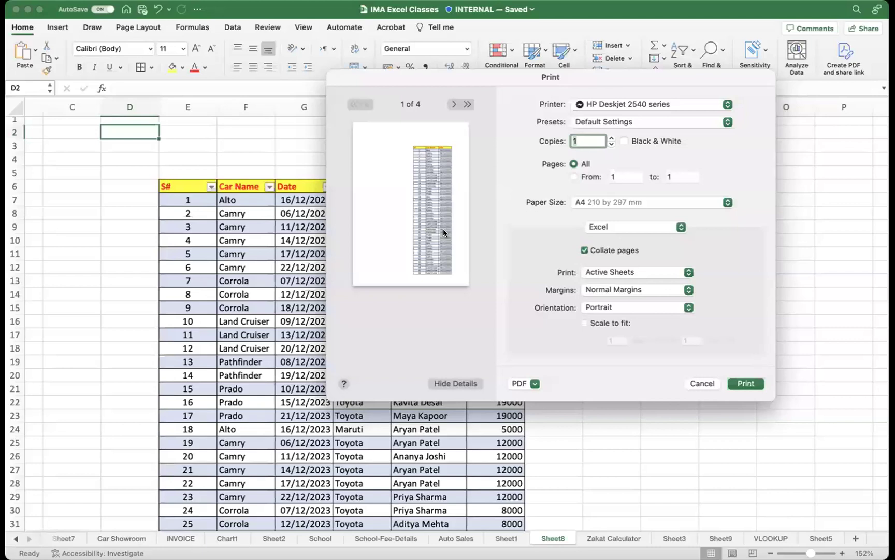
left_click(694, 383)
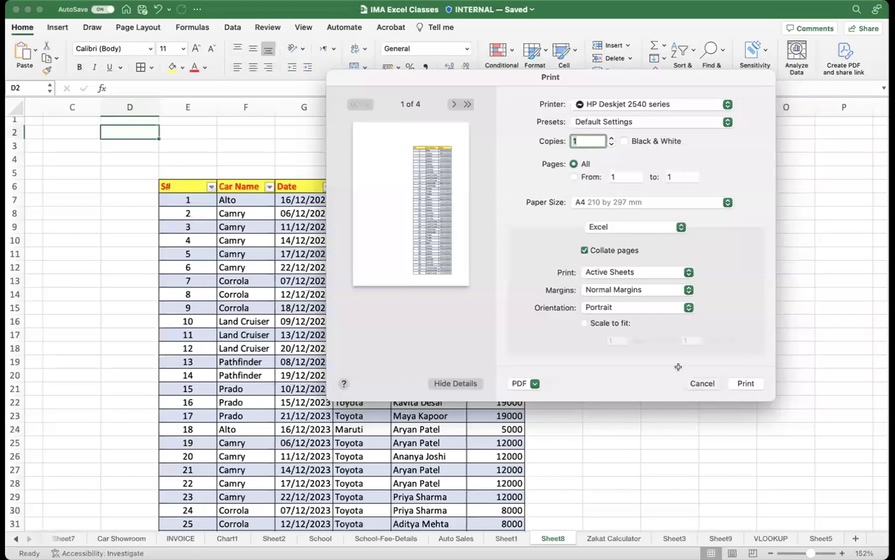
- Select the car sales records on Sheet8 from the S# header in E6 across to the Cost column, and check the selection's extent
left_click(194, 187)
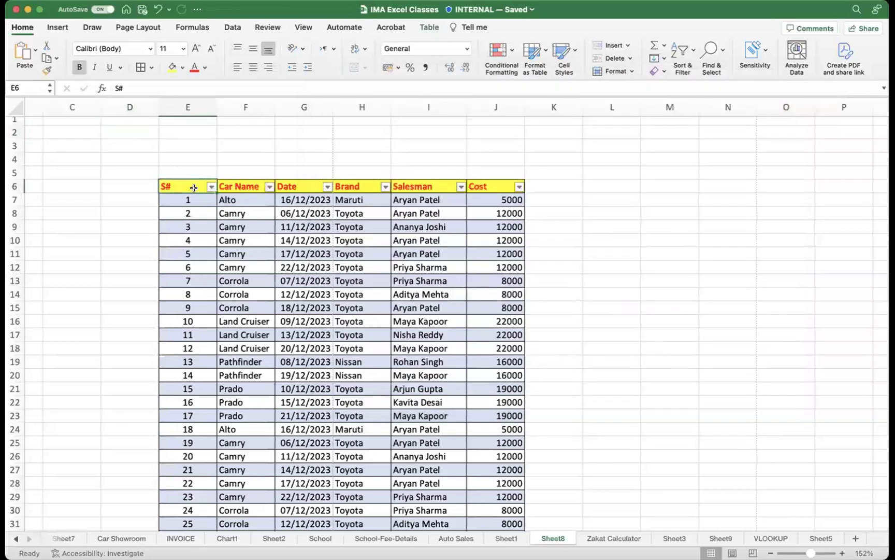
scroll(185, 186, "down", 1)
left_click_drag(182, 168, 505, 342)
scroll(601, 367, "up", 10)
scroll(603, 366, "down", 5)
scroll(603, 366, "down", 2)
scroll(602, 367, "up", 6)
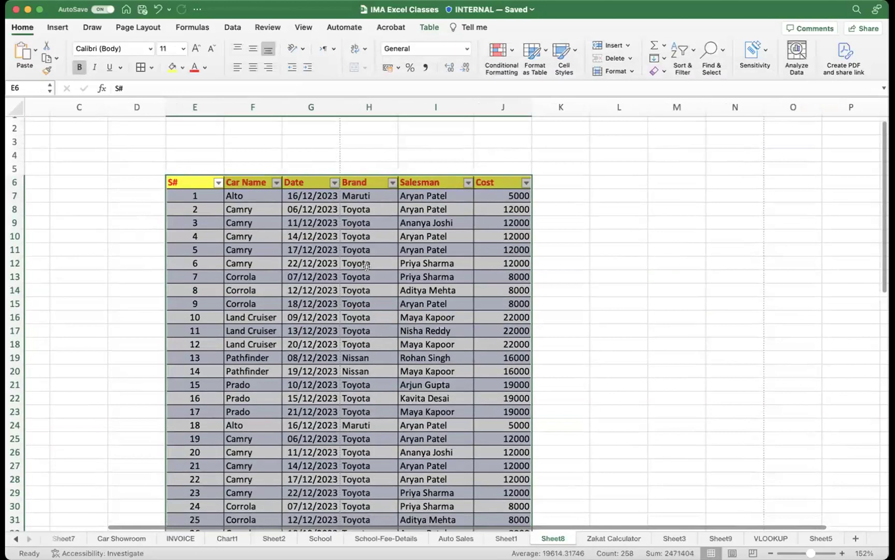
scroll(366, 267, "down", 5)
scroll(366, 267, "up", 2)
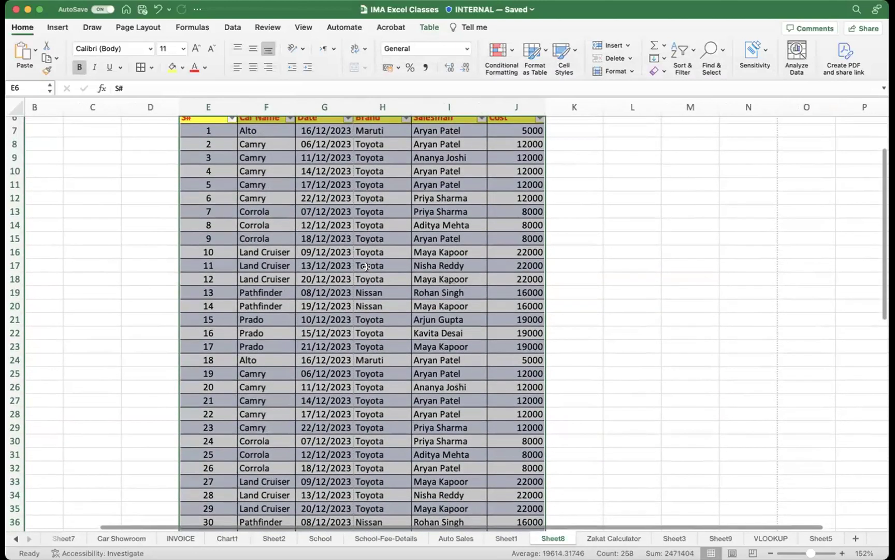
- Open the print settings for the selected car sales records and set the print range to Selection
key("super+p")
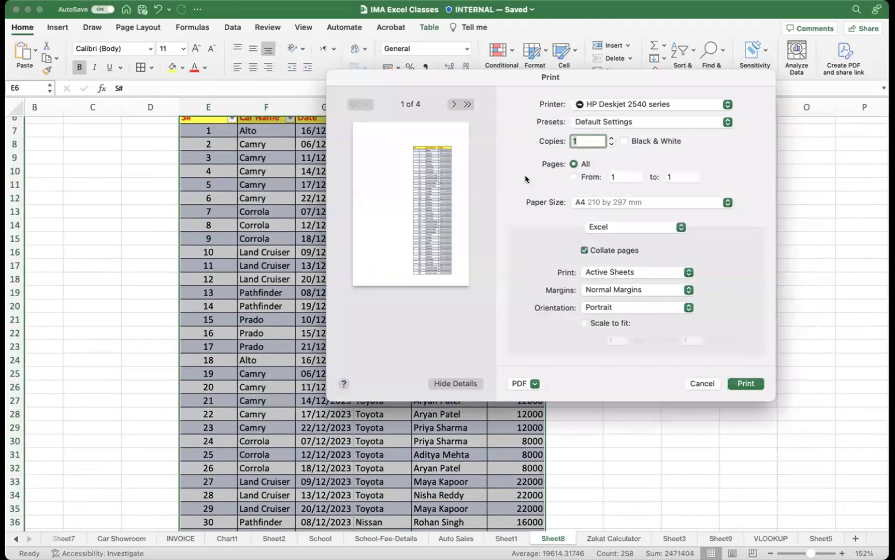
left_click(629, 228)
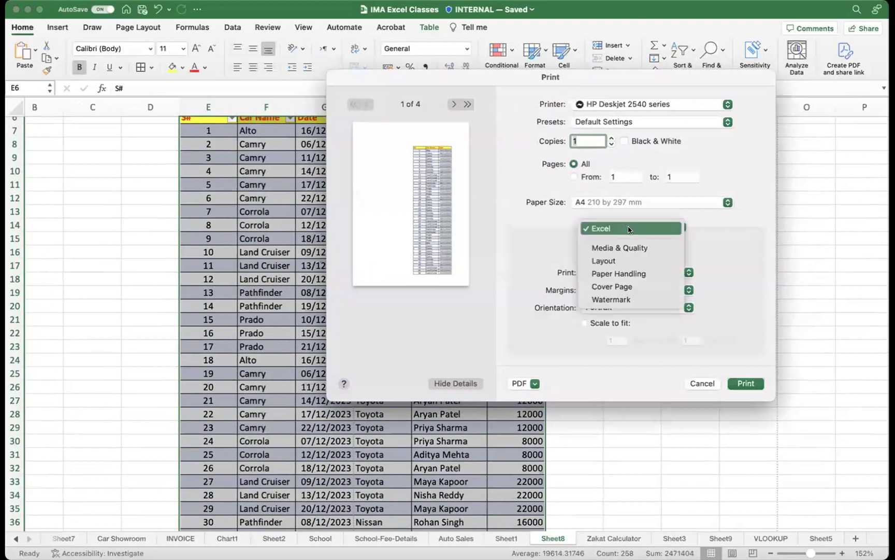
left_click(698, 243)
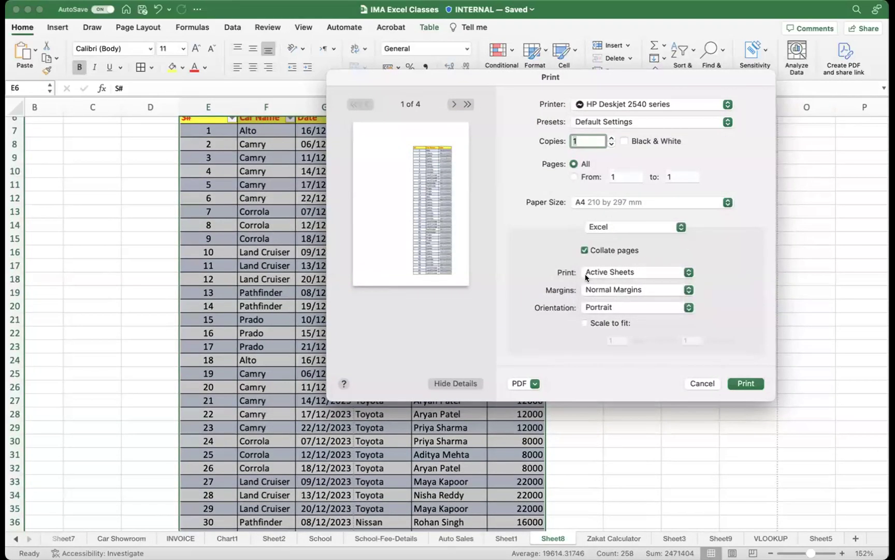
left_click(616, 274)
left_click(604, 261)
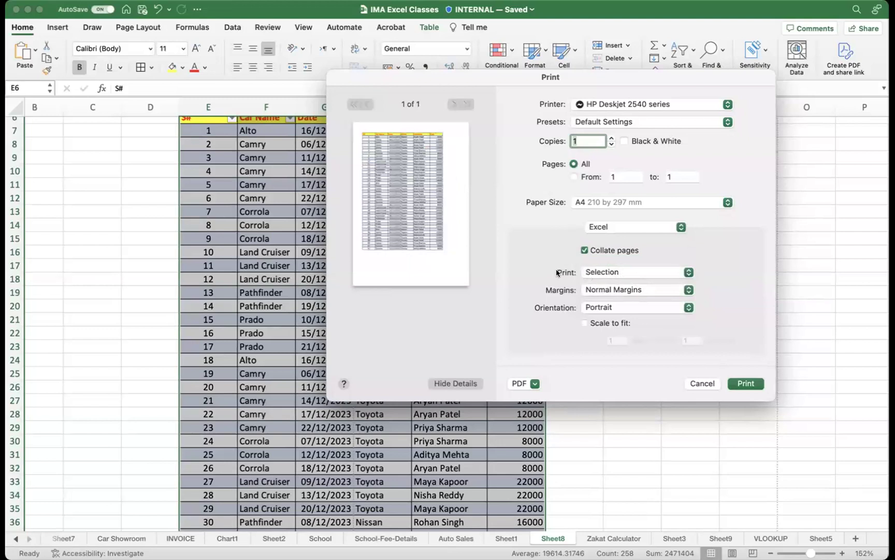
left_click(590, 272)
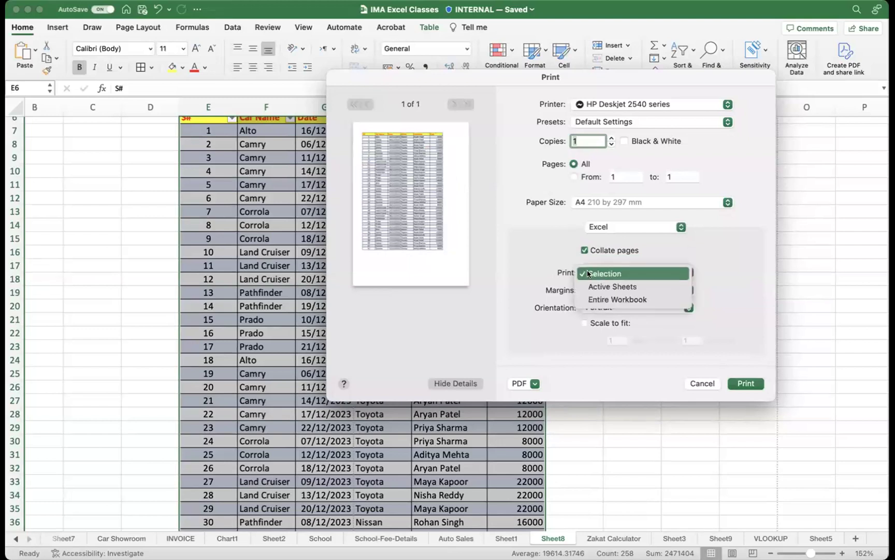
left_click(589, 273)
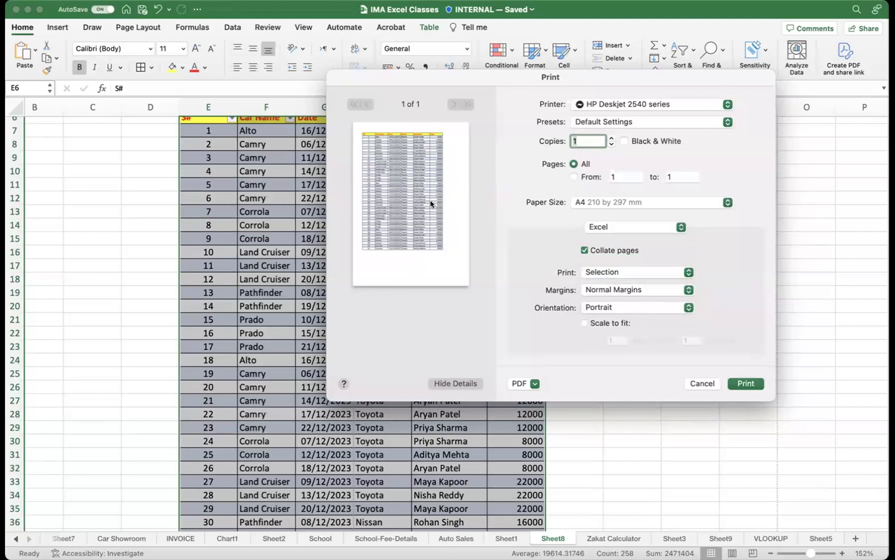
- Set the printout to Narrow Margins and keep the orientation at Portrait
left_click(621, 292)
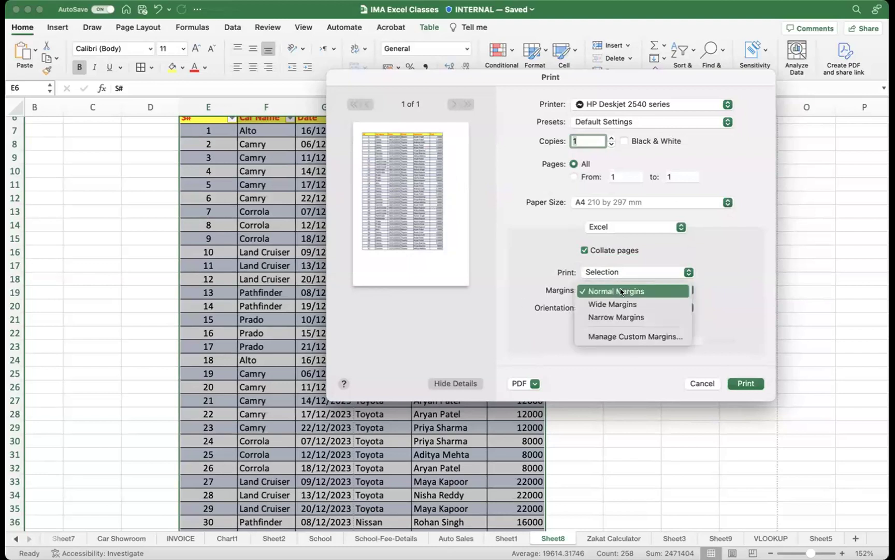
left_click(627, 317)
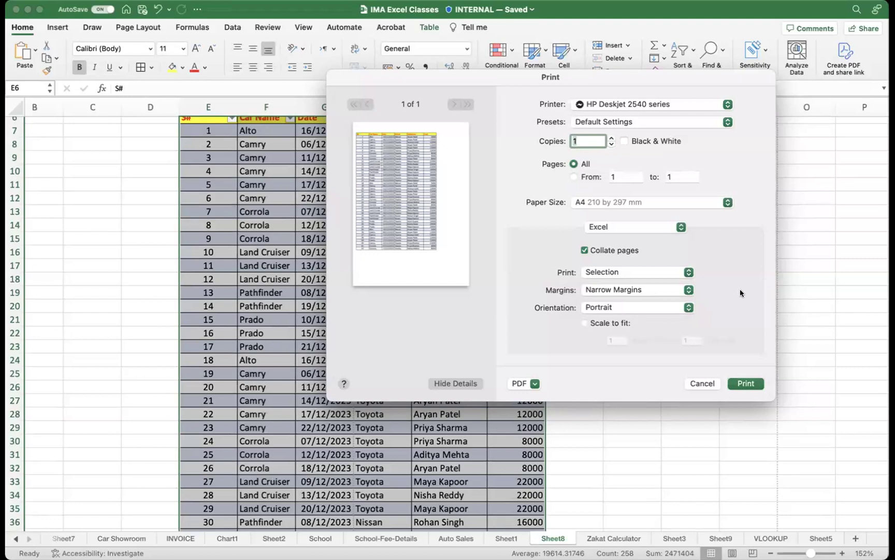
left_click(649, 309)
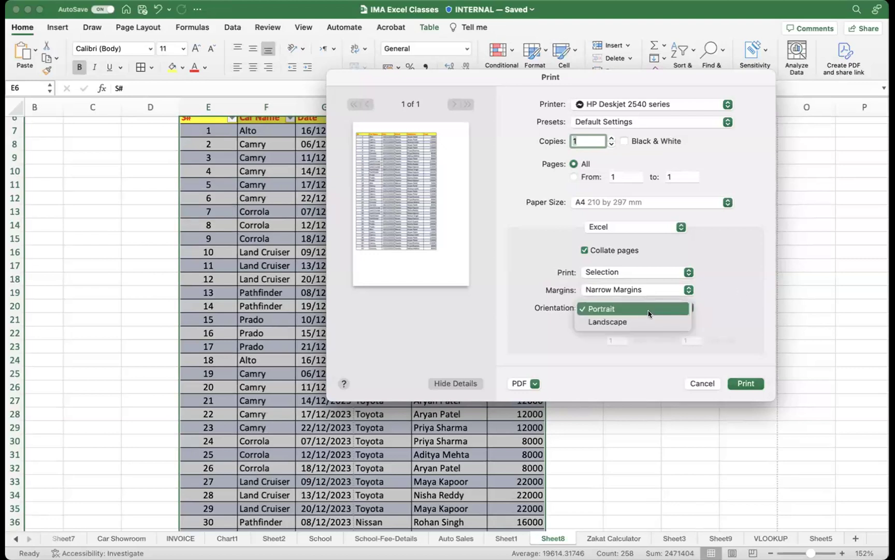
left_click(580, 309)
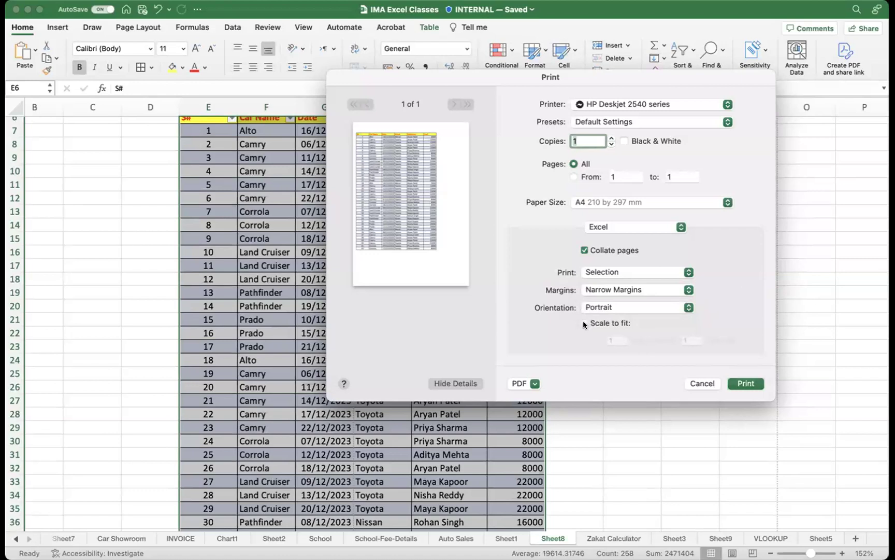
- Scale the printout to fit 1 page wide by 1 page tall and set the orientation to Landscape
left_click(584, 323)
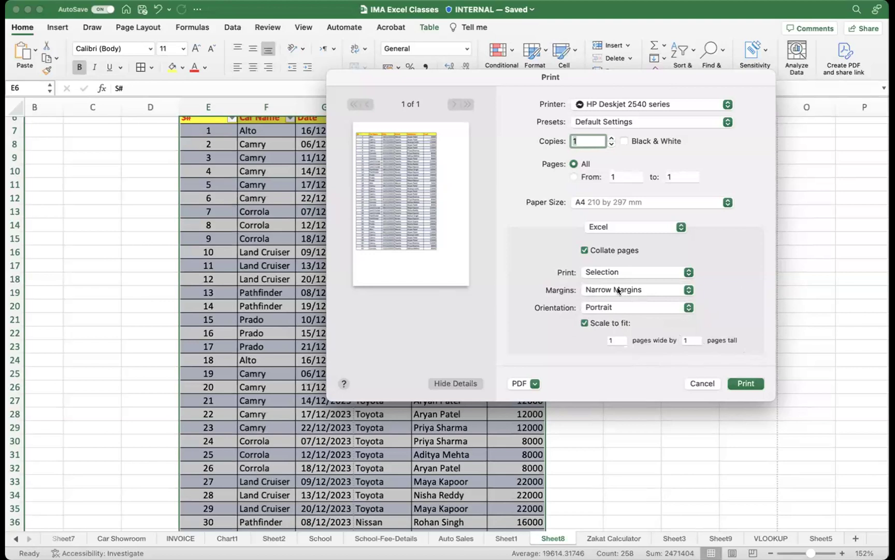
left_click(613, 303)
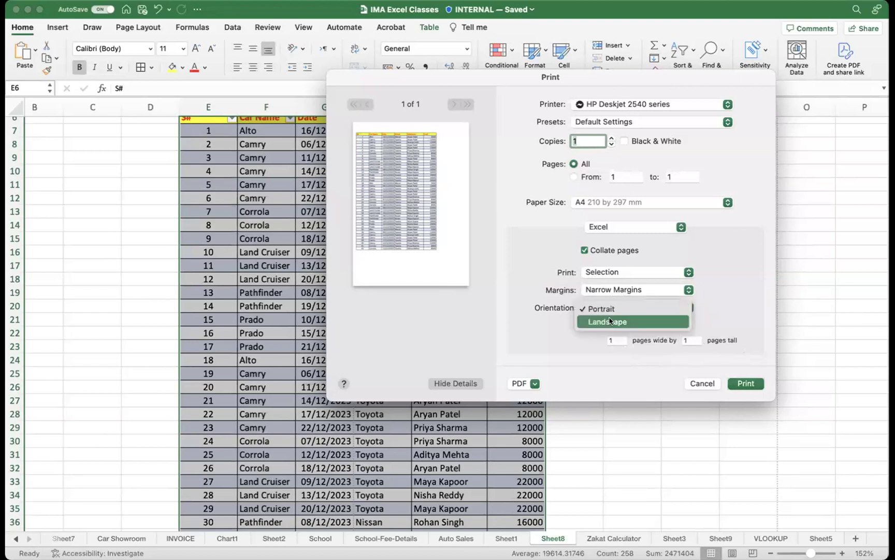
left_click(613, 322)
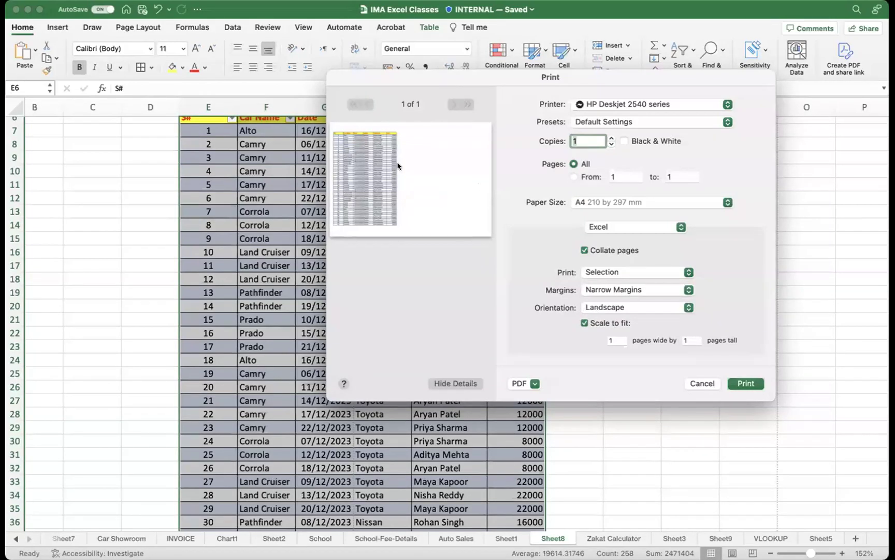
- Return the print orientation to Portrait, keep the range at Selection, and close the print settings without printing
left_click(621, 308)
left_click(619, 309)
left_click(604, 308)
left_click(605, 296)
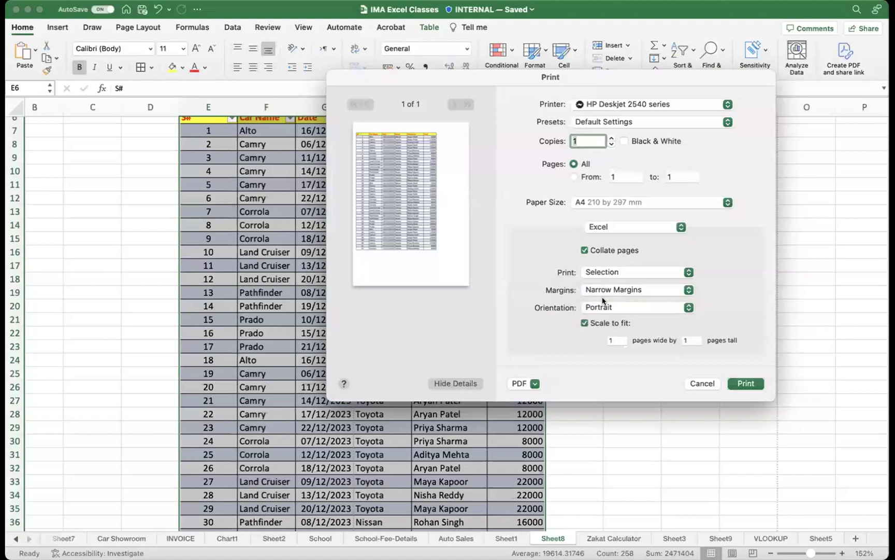
left_click(607, 273)
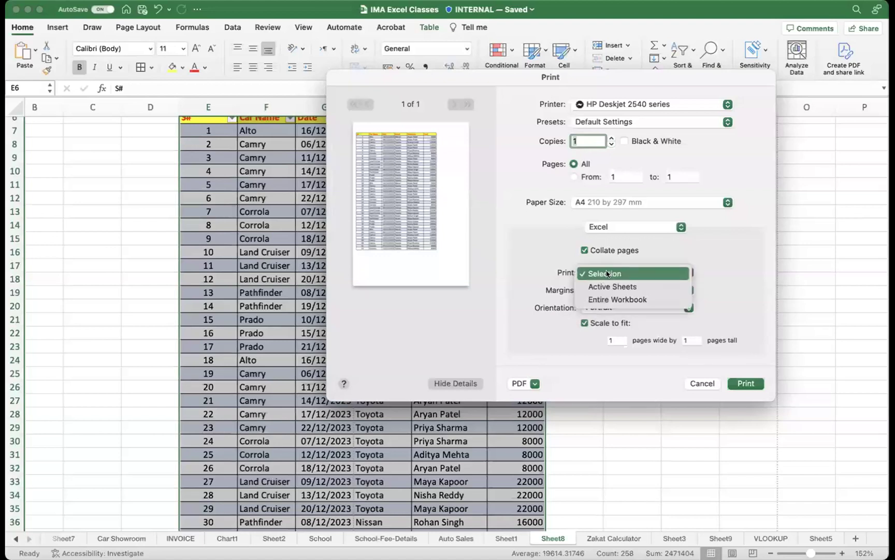
left_click(602, 274)
left_click(700, 384)
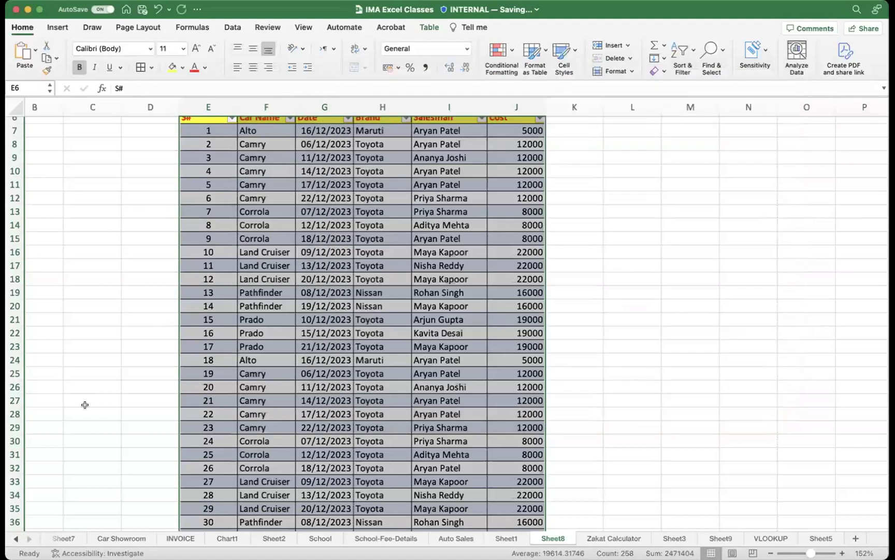
- Open the print settings from the Car Showroom sheet and preview printing the Entire Workbook
left_click(117, 538)
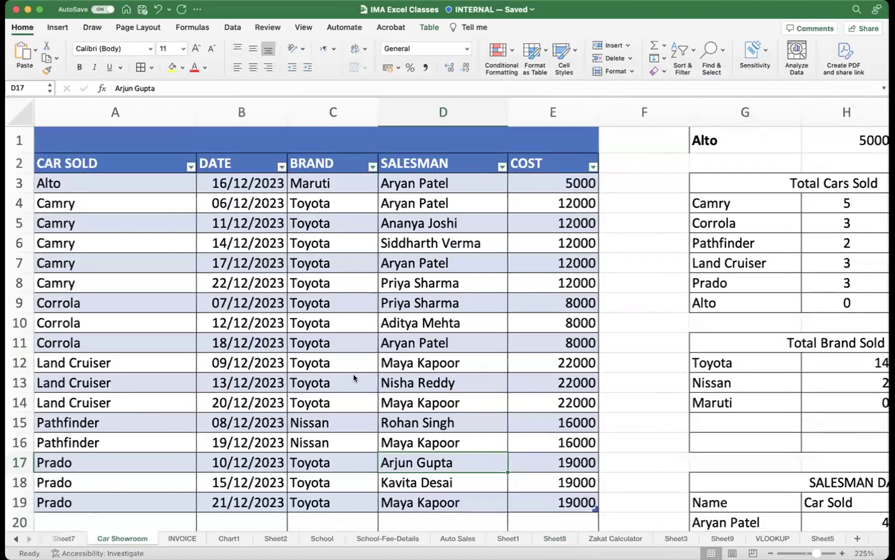
key("super+p")
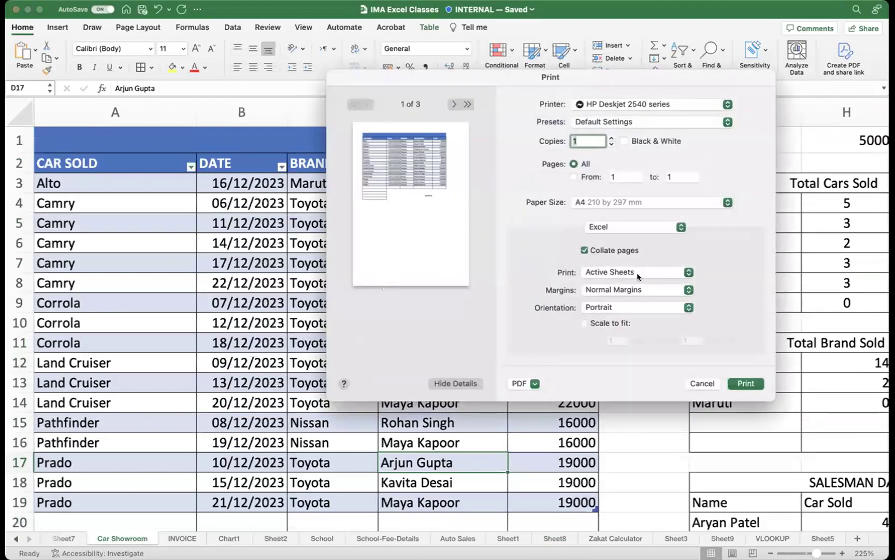
left_click(611, 272)
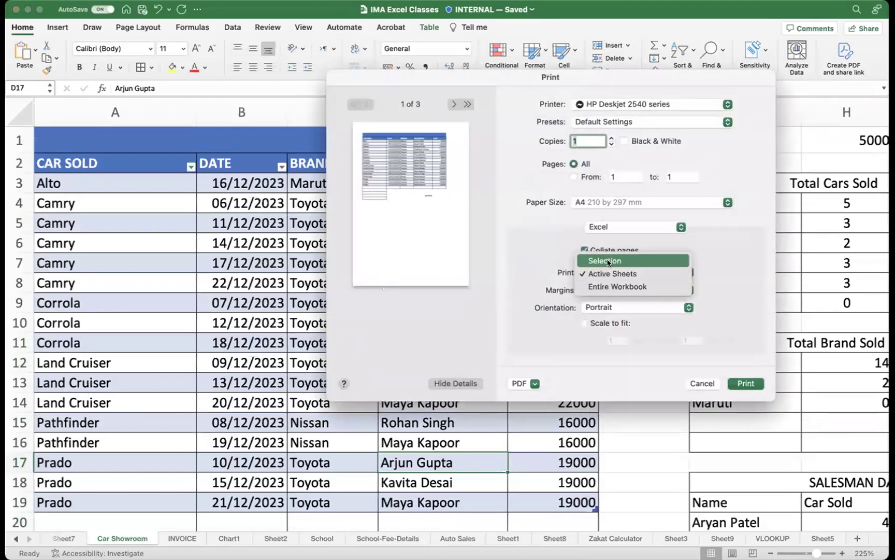
left_click(611, 286)
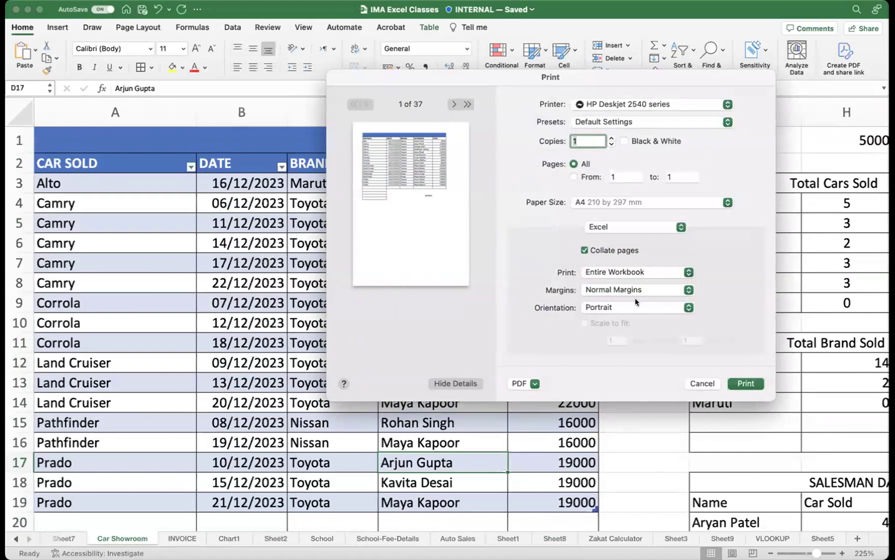
- Preview the Car Showroom printout with Active Sheets and with Selection, and cancel without printing
left_click(626, 274)
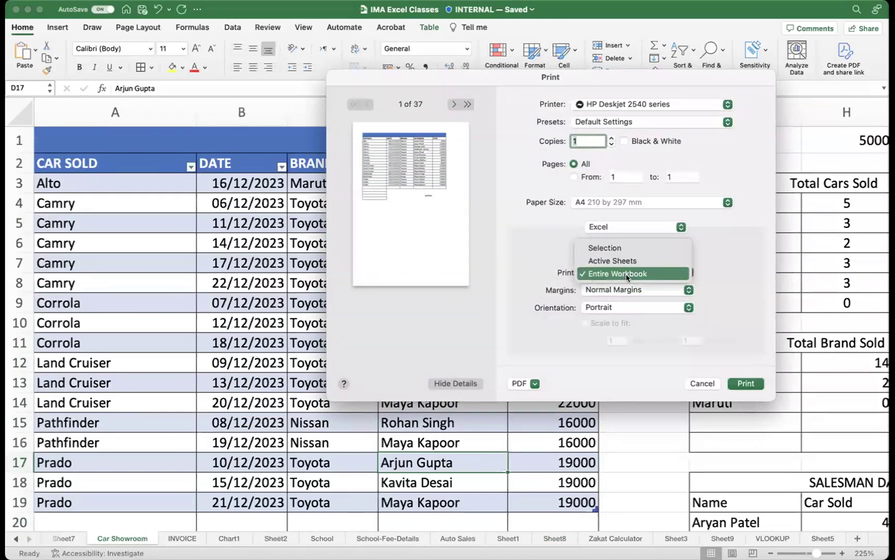
left_click(613, 261)
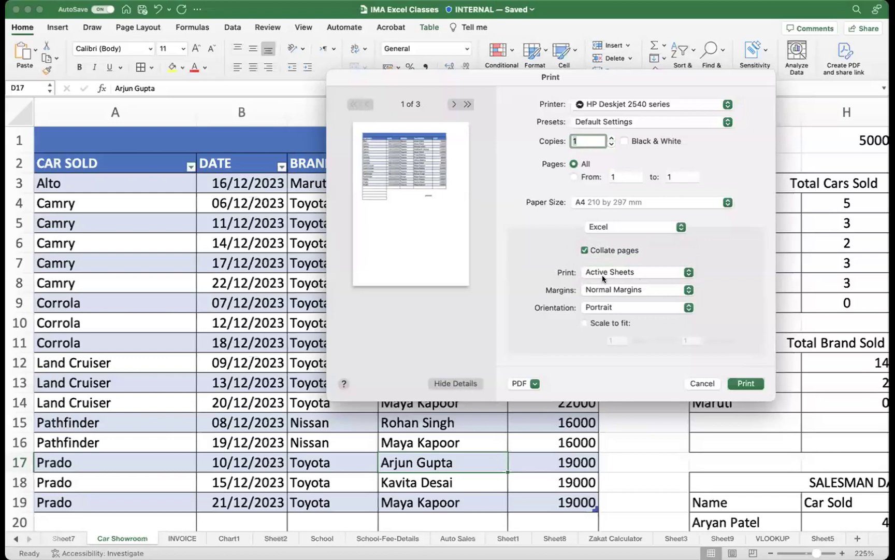
left_click(611, 270)
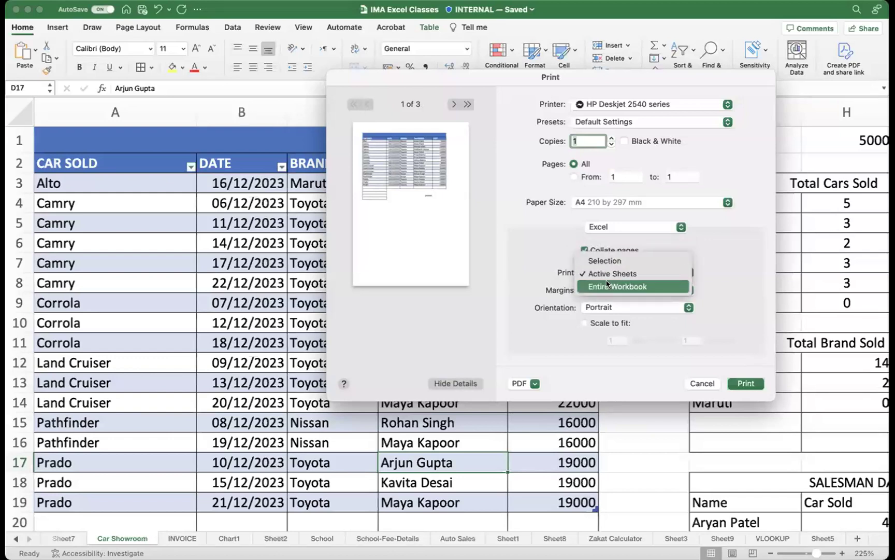
left_click(607, 261)
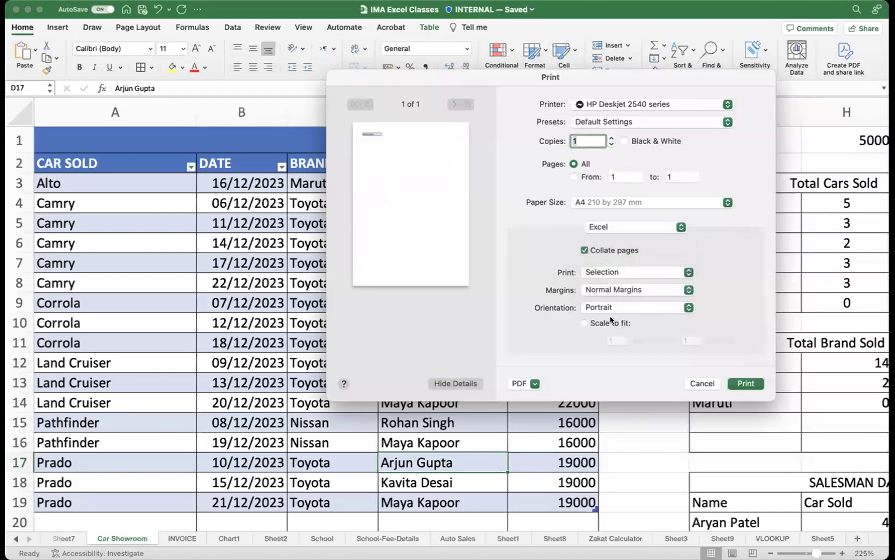
left_click(702, 383)
- Look over the Car Showroom sheet's sales table, summary tables and slicers, including the empty area beyond them
left_click(541, 308)
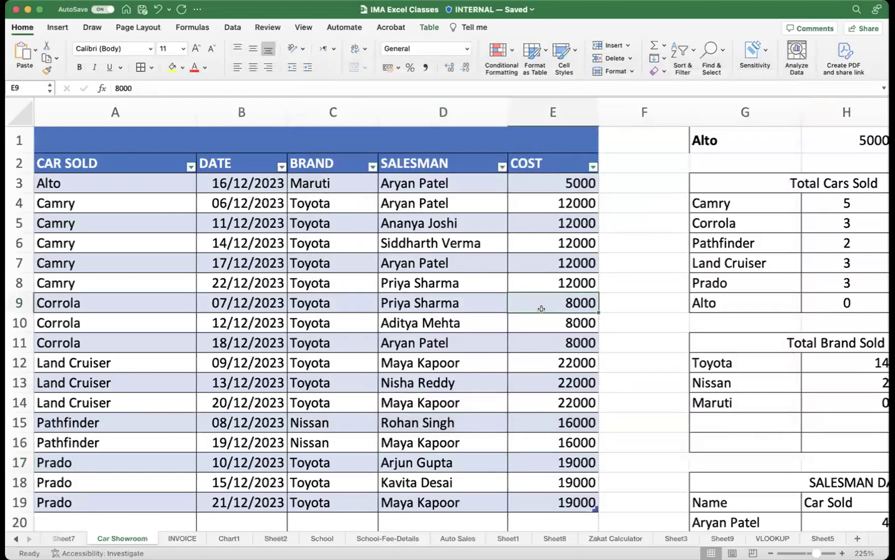
scroll(625, 316, "down", 15)
scroll(625, 315, "right", 5)
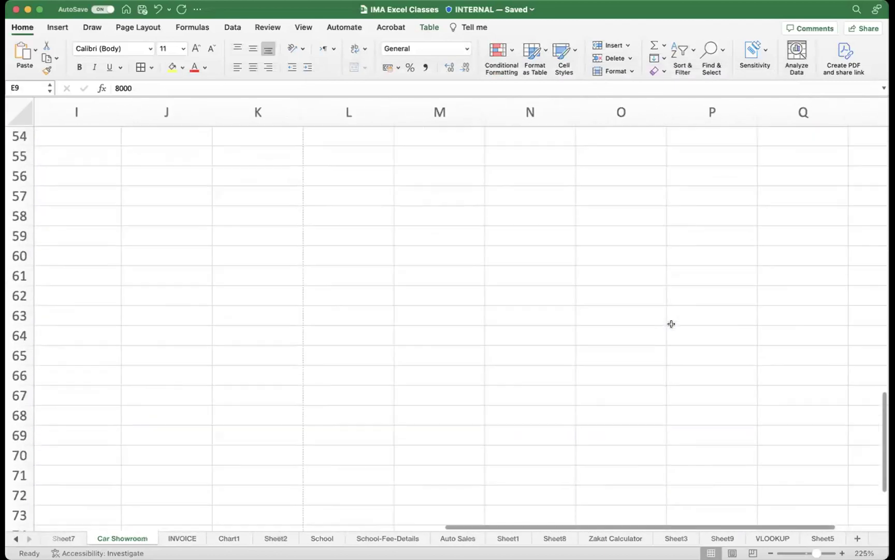
scroll(641, 316, "up", 15)
scroll(641, 316, "left", 2)
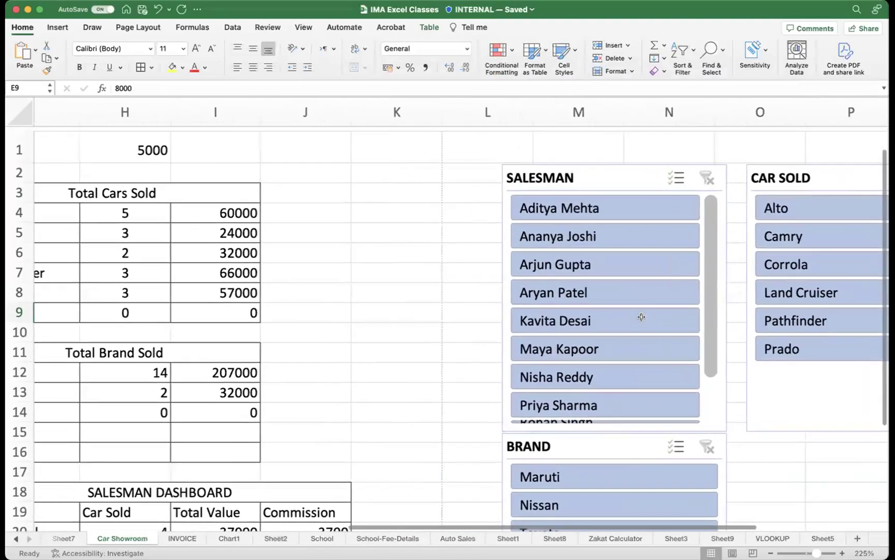
scroll(360, 272, "left", 5)
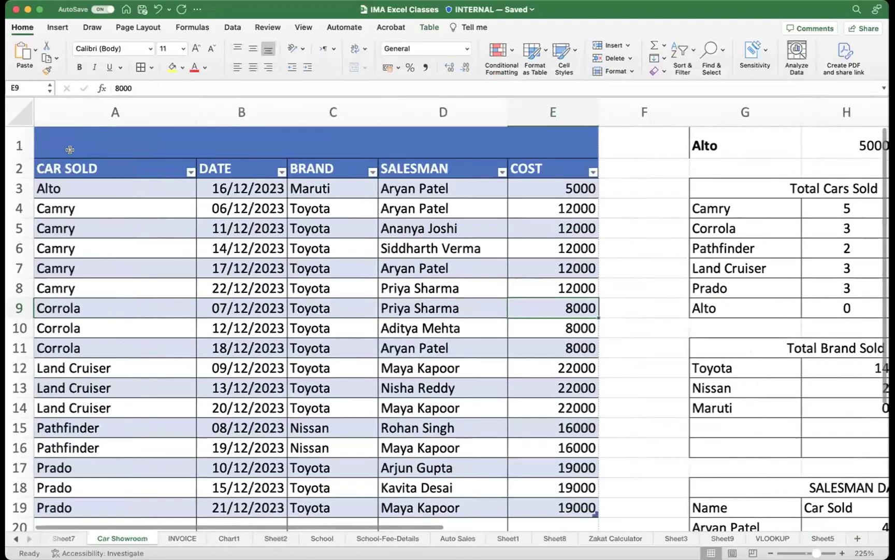
- Select the merged title cell A1 on the Car Showroom sheet and review the rows below the sales table
left_click(68, 145)
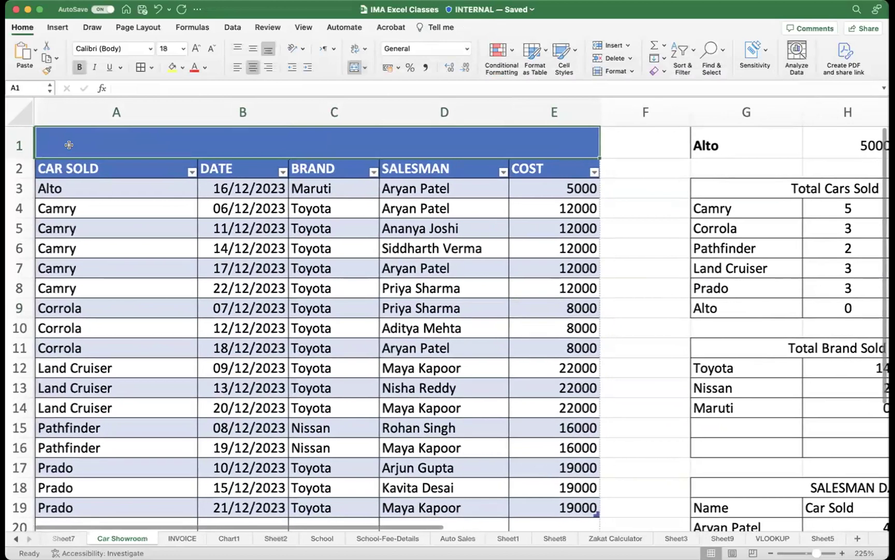
scroll(482, 286, "down", 10)
scroll(484, 292, "up", 3)
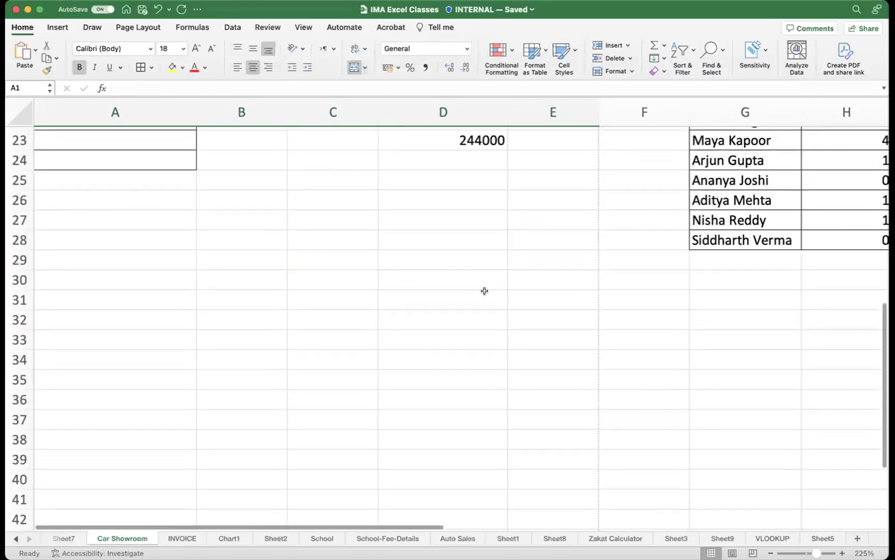
- Set up printing of only the selected range A1:E24 on the Car Showroom sheet instead of the active sheets
scroll(484, 291, "up", 3)
left_click(564, 360, "shift")
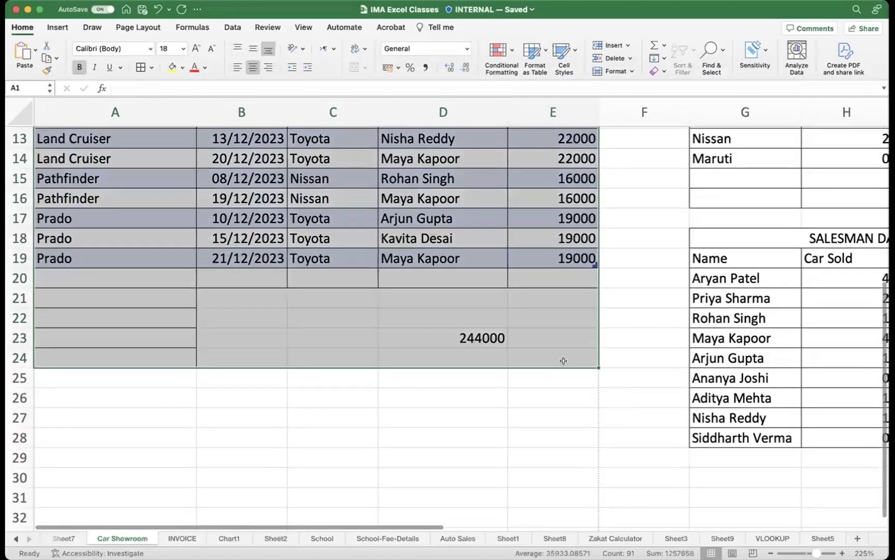
key("super+p")
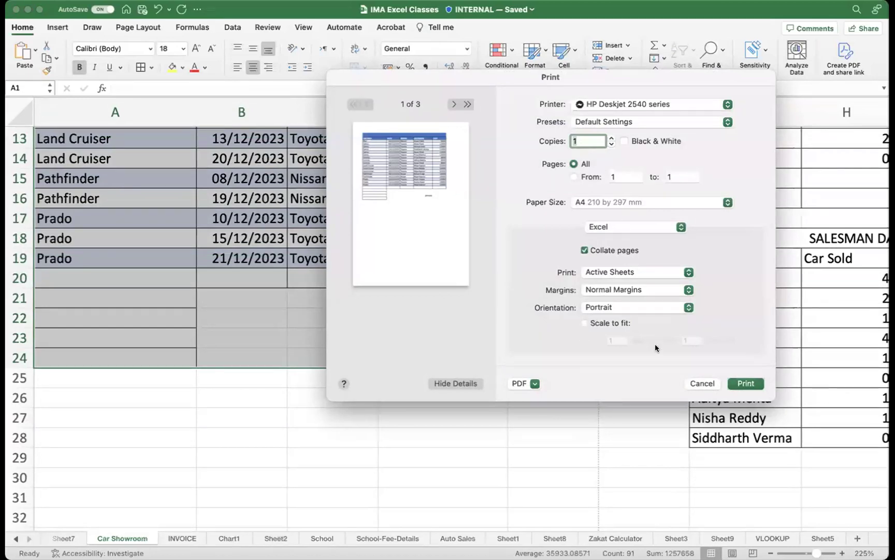
left_click(602, 269)
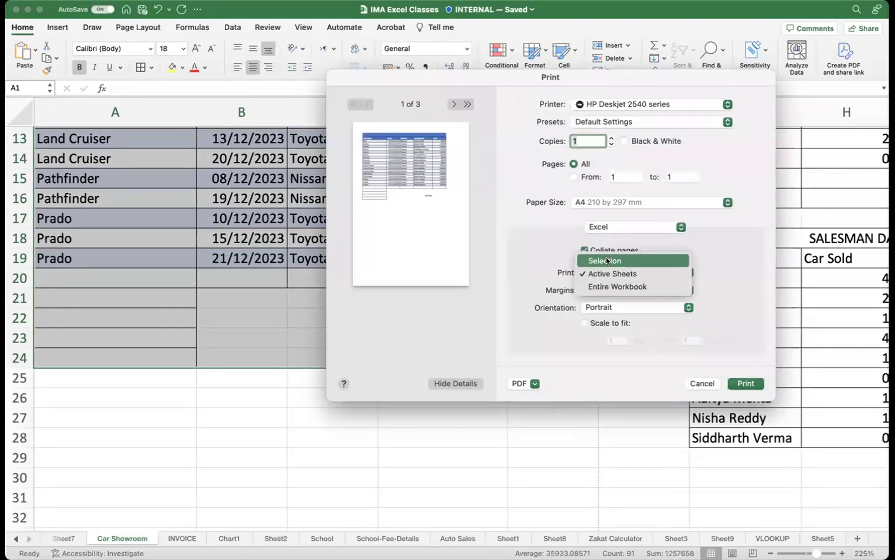
left_click(607, 259)
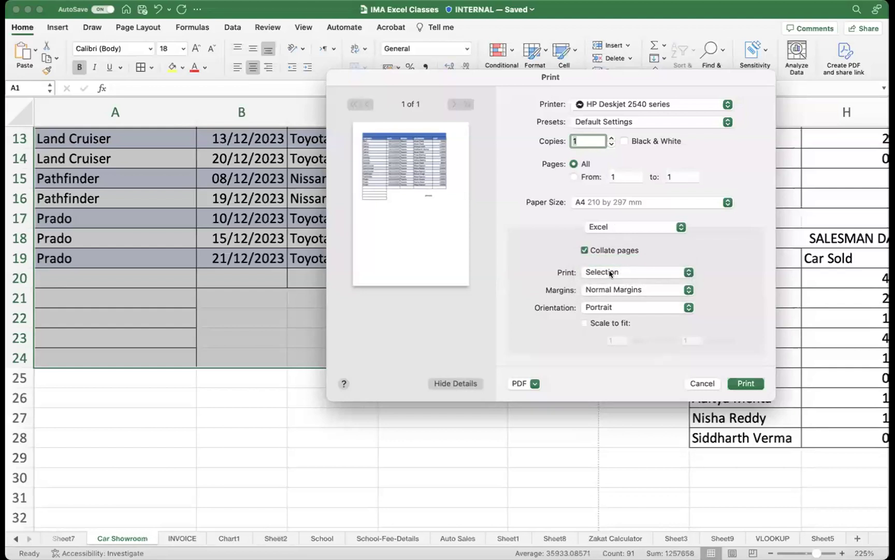
- Examine the available margin presets and printer choices for the print job, leaving both as they are
left_click(608, 288)
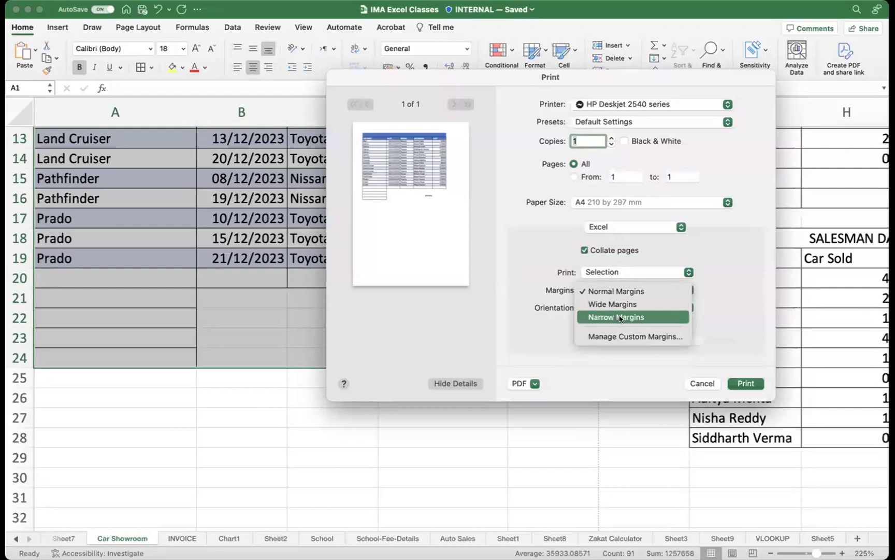
left_click(594, 371)
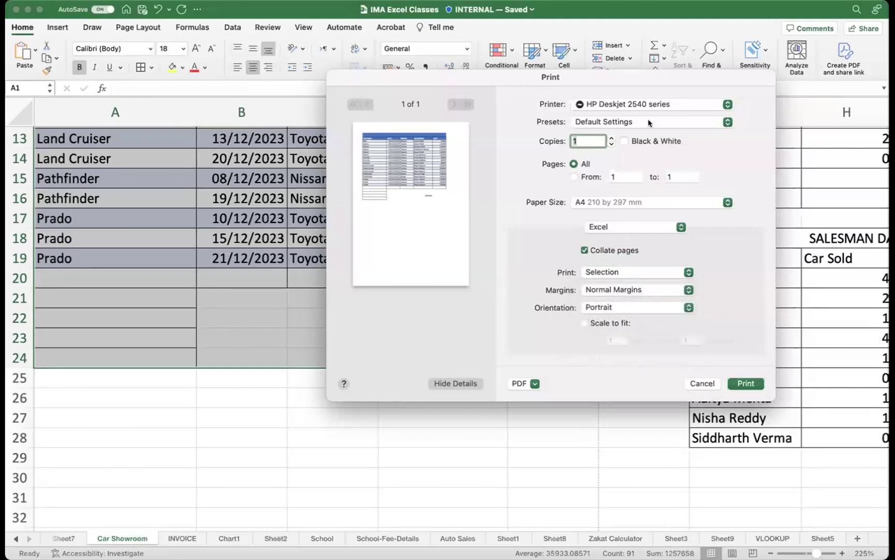
left_click(633, 104)
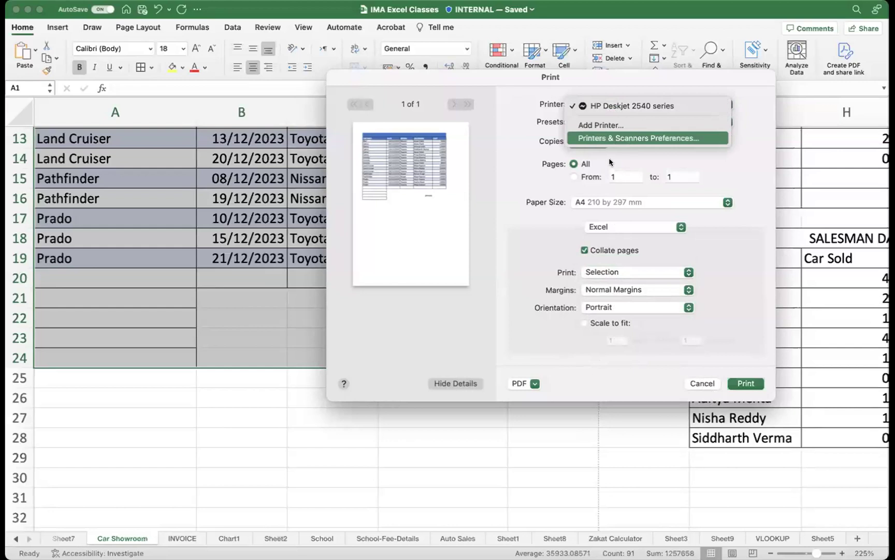
left_click(562, 369)
- Start saving the print selection as a PDF, then cancel both the save and the print job
left_click(532, 384)
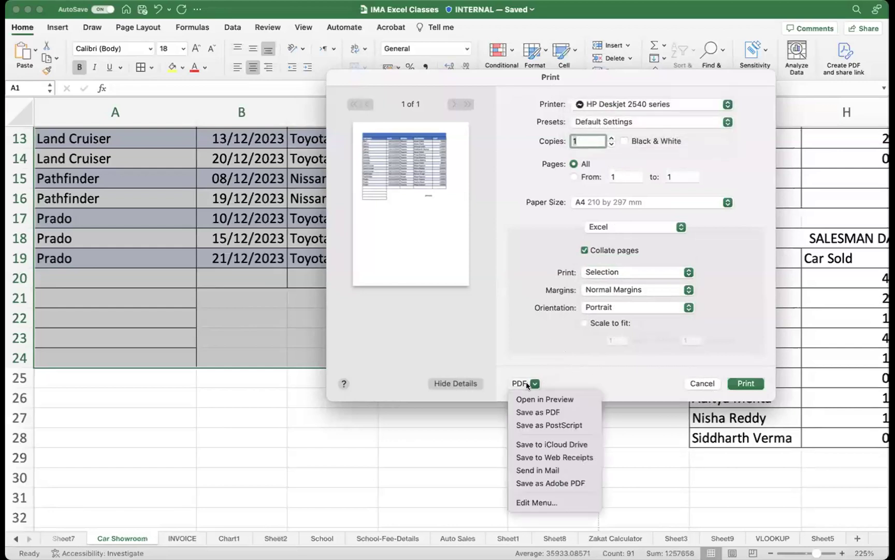
left_click(541, 411)
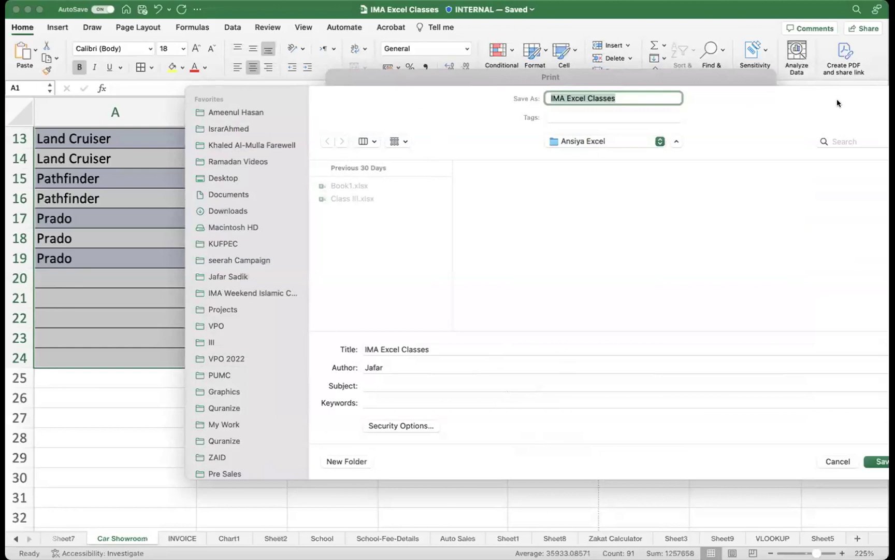
left_click(831, 462)
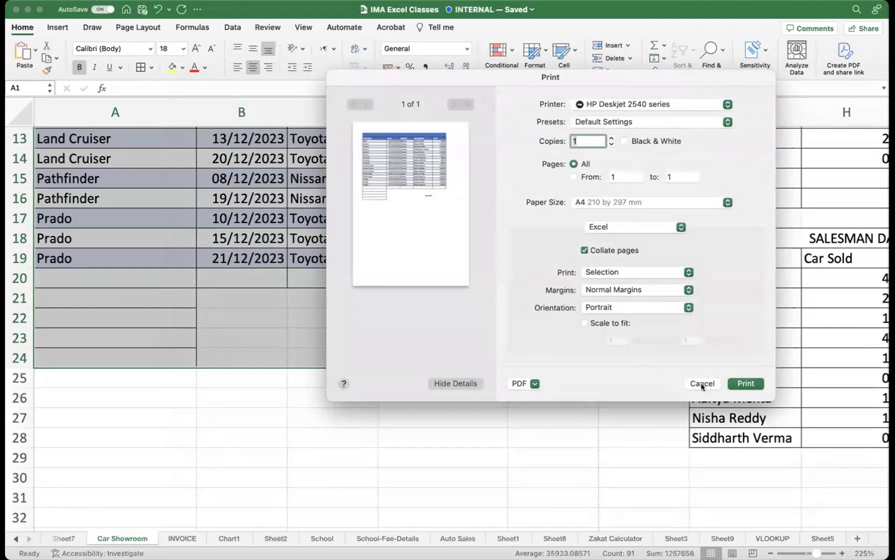
left_click(703, 384)
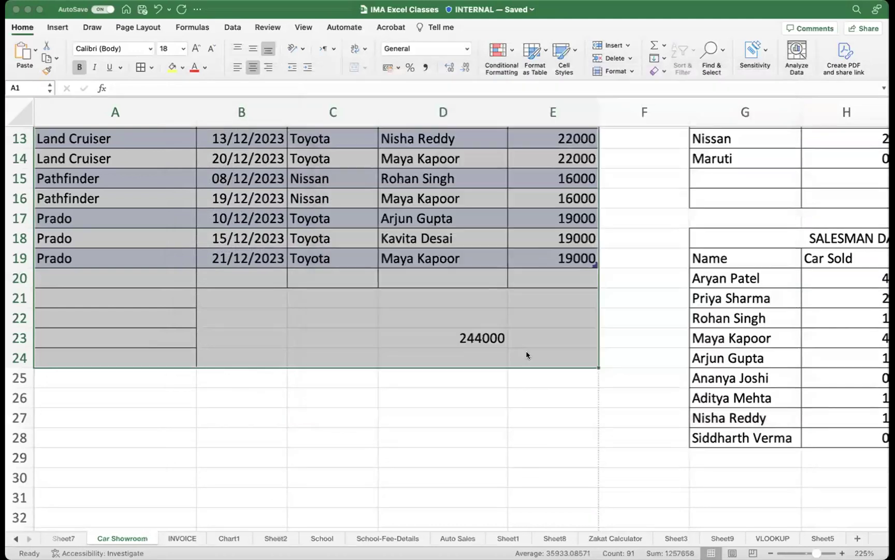
scroll(511, 342, "up", 10)
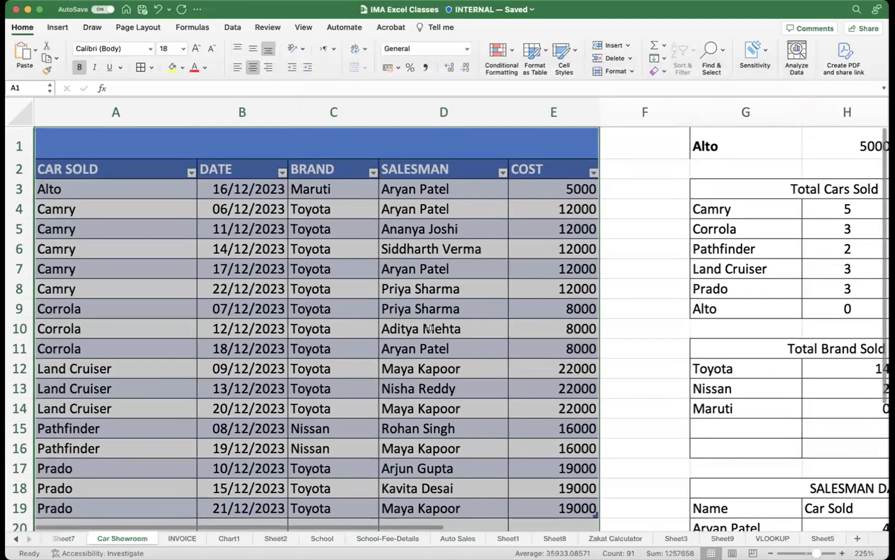
left_click(406, 313)
scroll(400, 227, "down", 1)
scroll(399, 226, "up", 2)
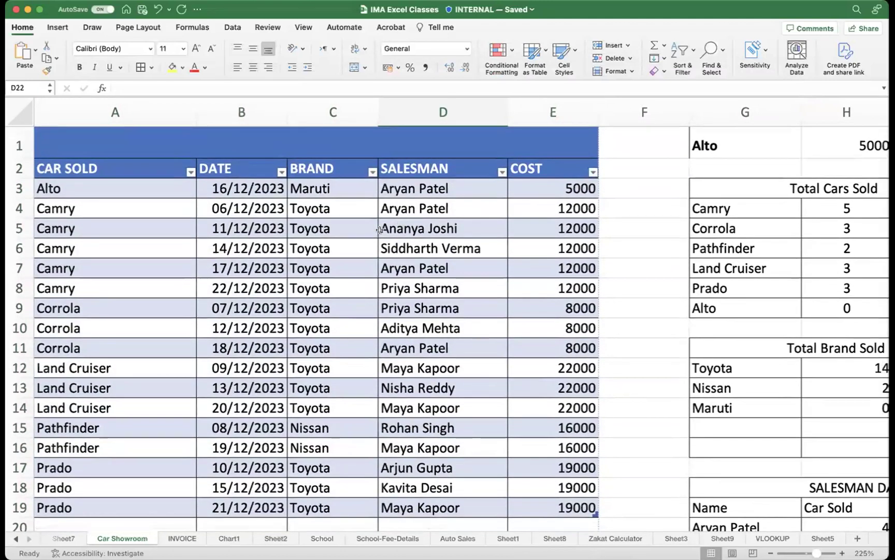
scroll(256, 219, "down", 5)
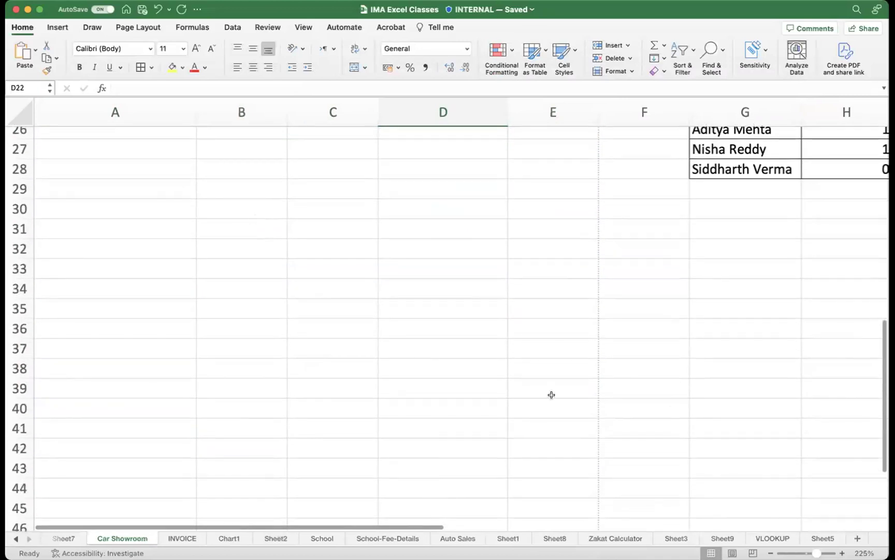
- Switch to Sheet8 and look over its car sales table from the last row back to the S# header
left_click(682, 539)
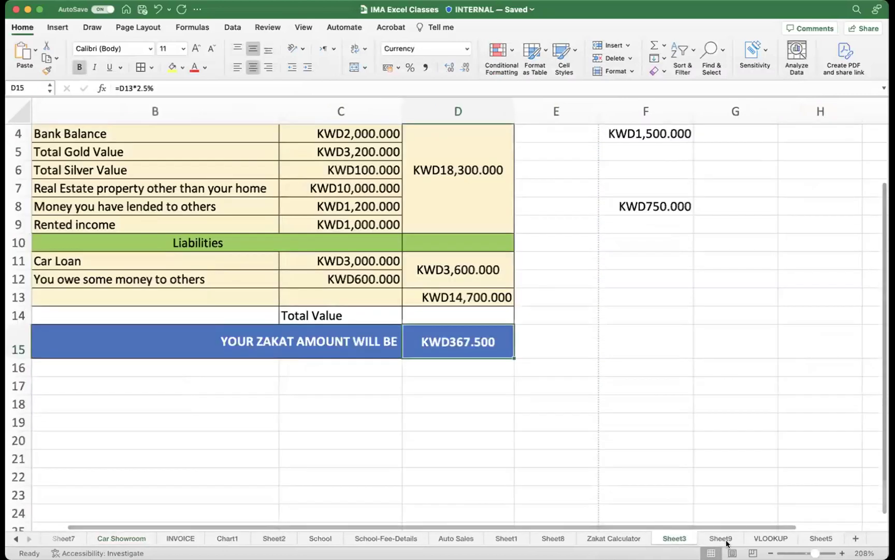
left_click(720, 541)
left_click(812, 540)
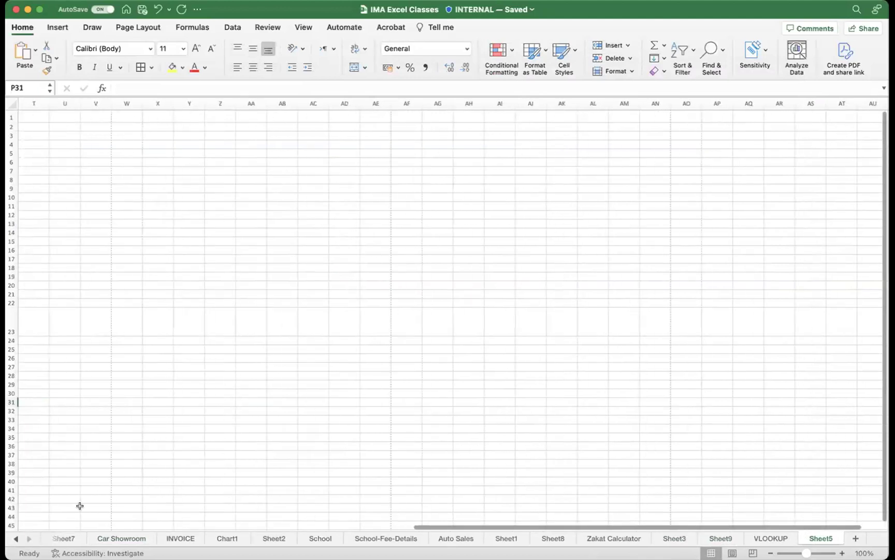
left_click(542, 539)
scroll(444, 313, "down", 15)
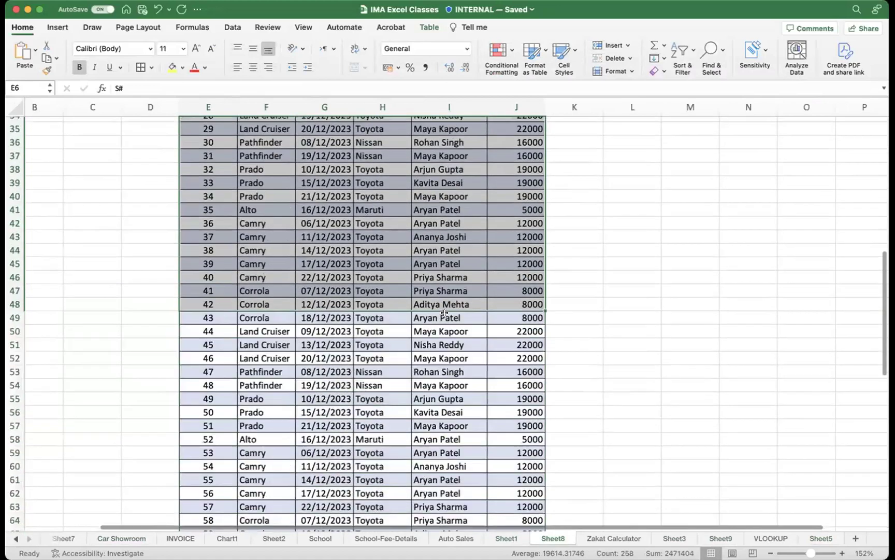
left_click(531, 350)
scroll(531, 350, "up", 15)
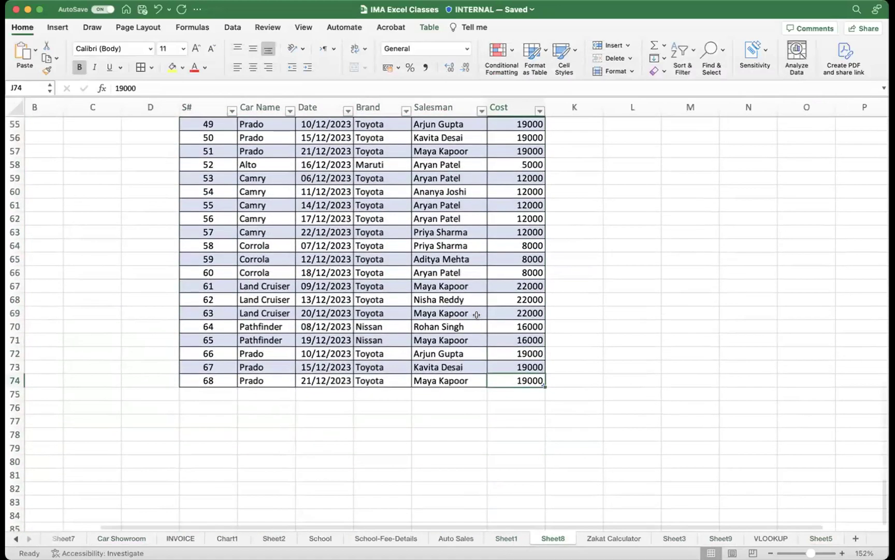
left_click(201, 186)
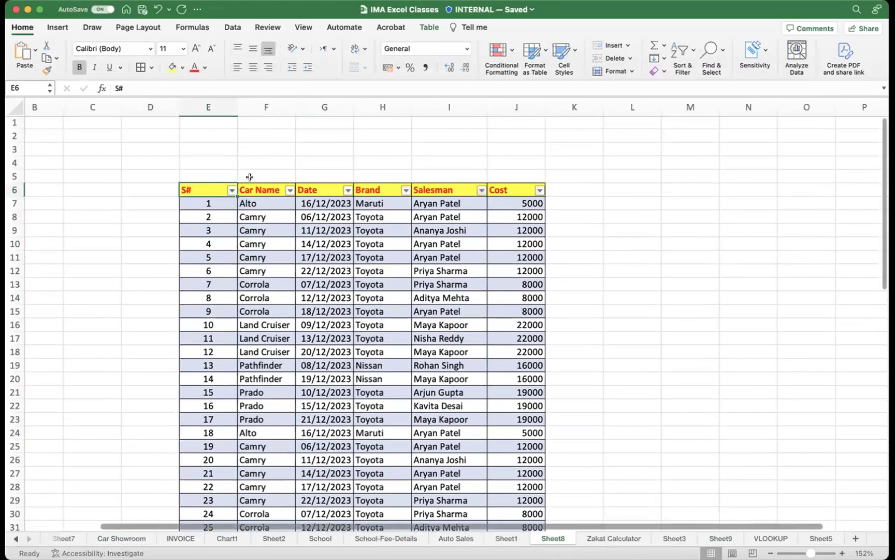
- Insert a page header on Sheet8 with the center text "CAR Showroom data - JAN 2024"
left_click_drag(239, 163, 493, 160)
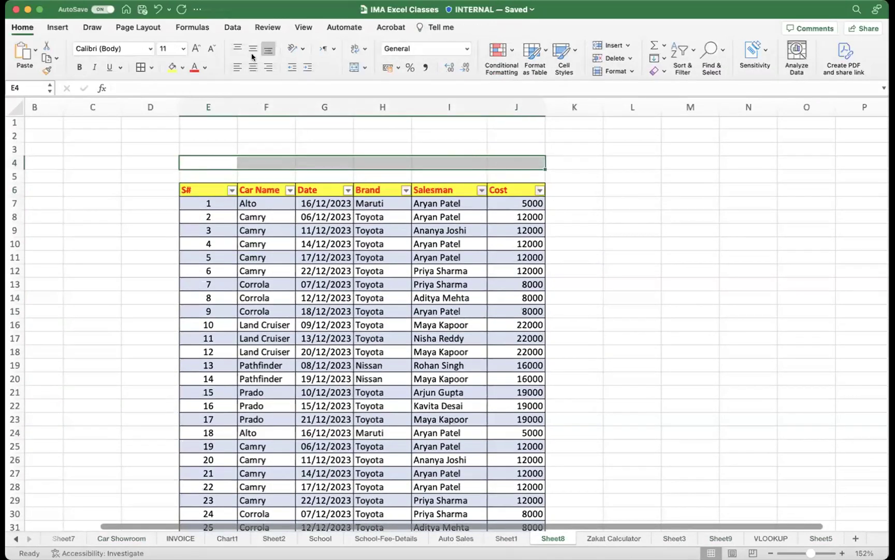
left_click(58, 28)
left_click(57, 27)
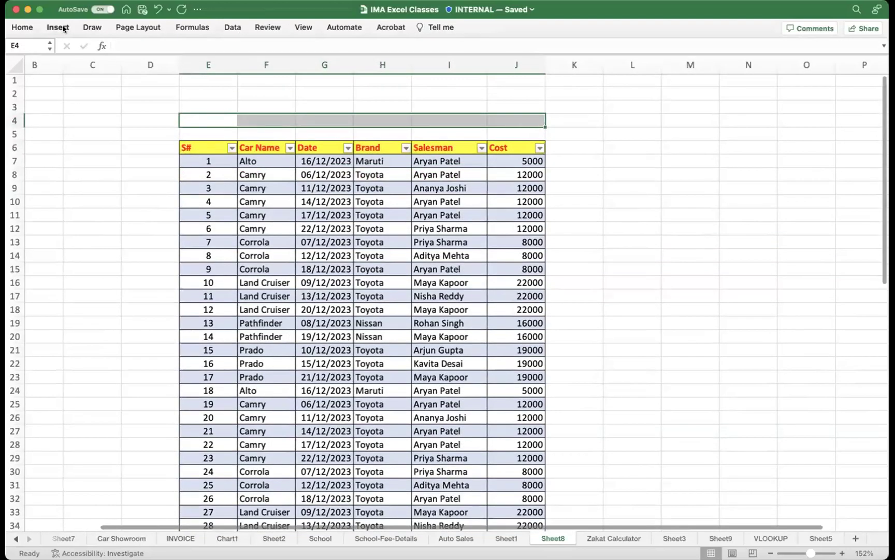
left_click(57, 28)
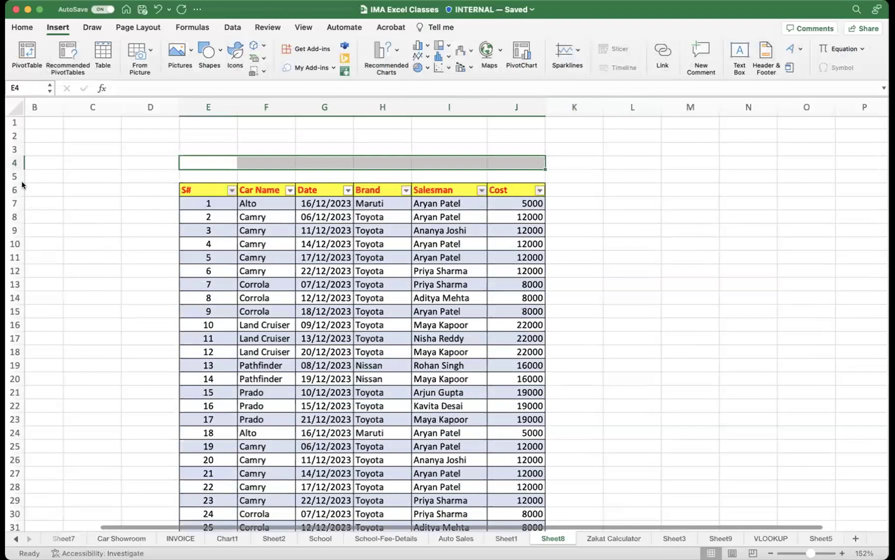
mouse_move(362, 139)
left_mouse_down()
mouse_move(793, 77)
mouse_move(784, 64)
mouse_move(755, 68)
mouse_move(762, 72)
left_mouse_up()
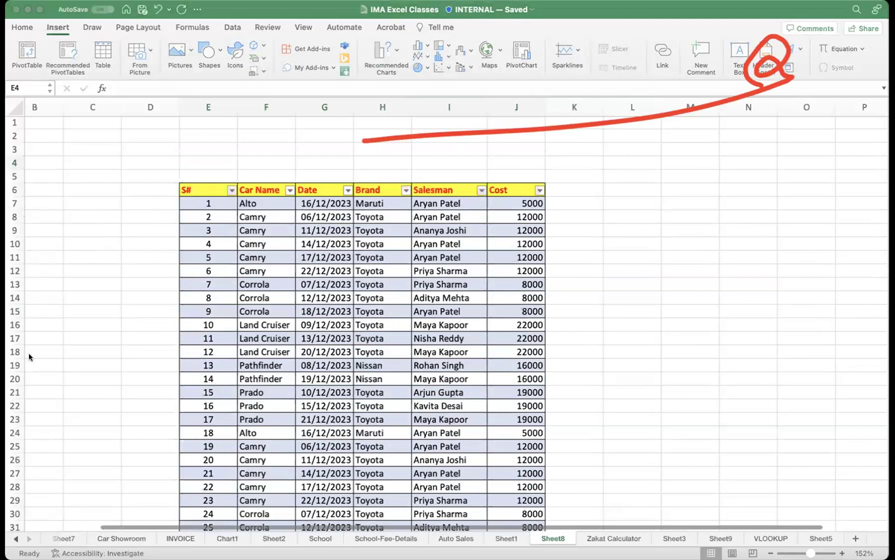
key("Escape")
left_click(768, 51)
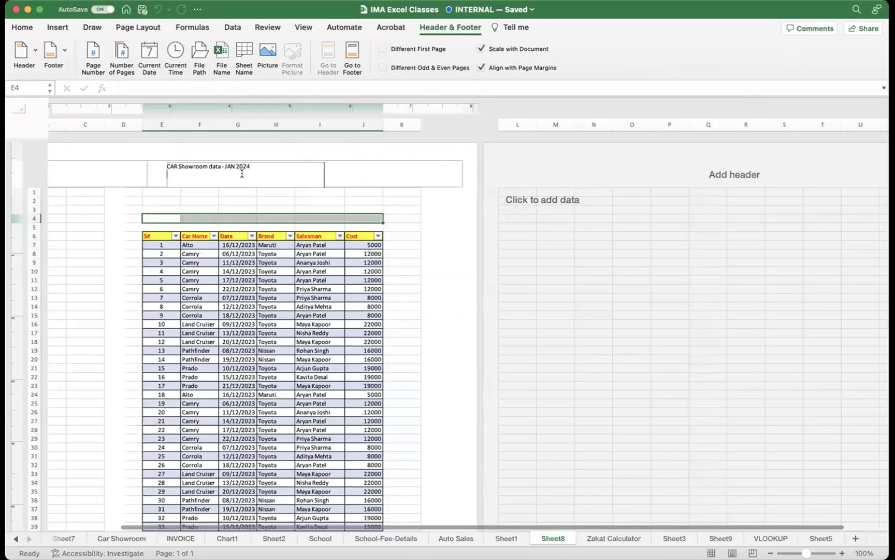
left_click(248, 168)
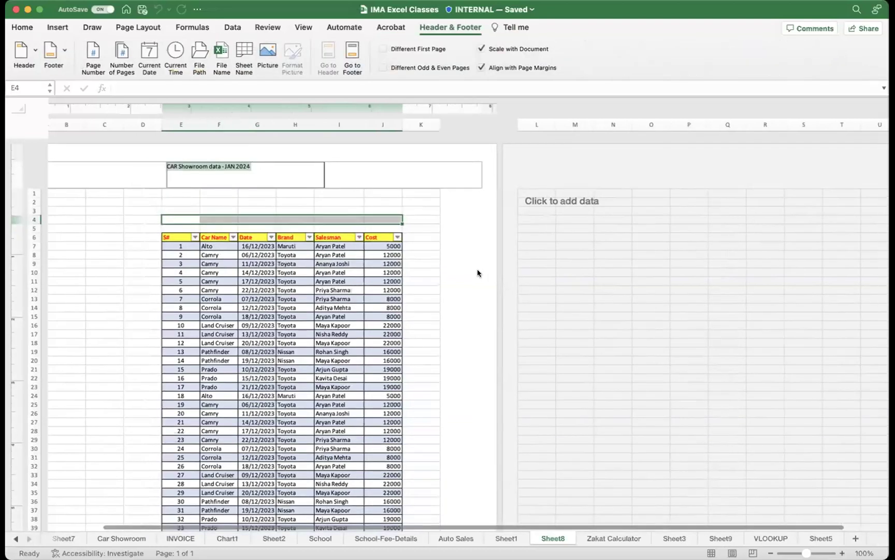
left_click(478, 272)
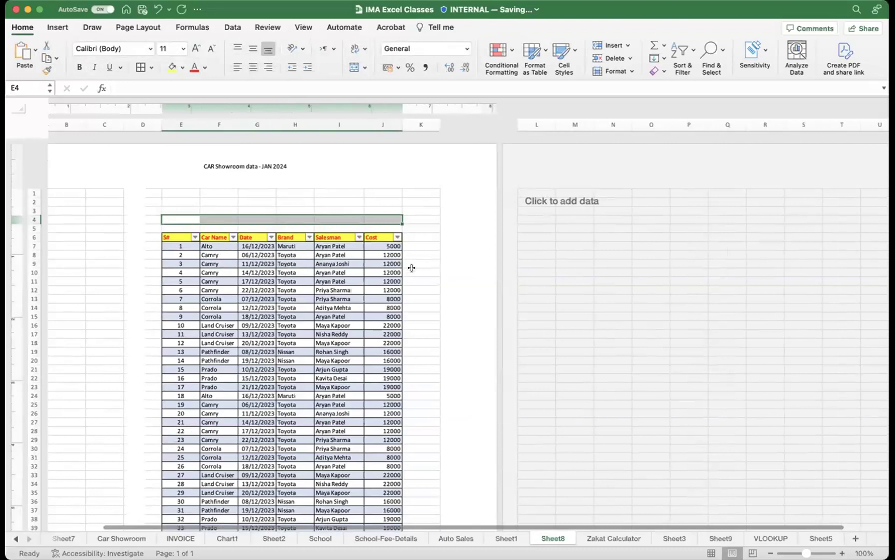
- Review how the page header sits above the car sales table in the page layout
scroll(300, 202, "left", 3)
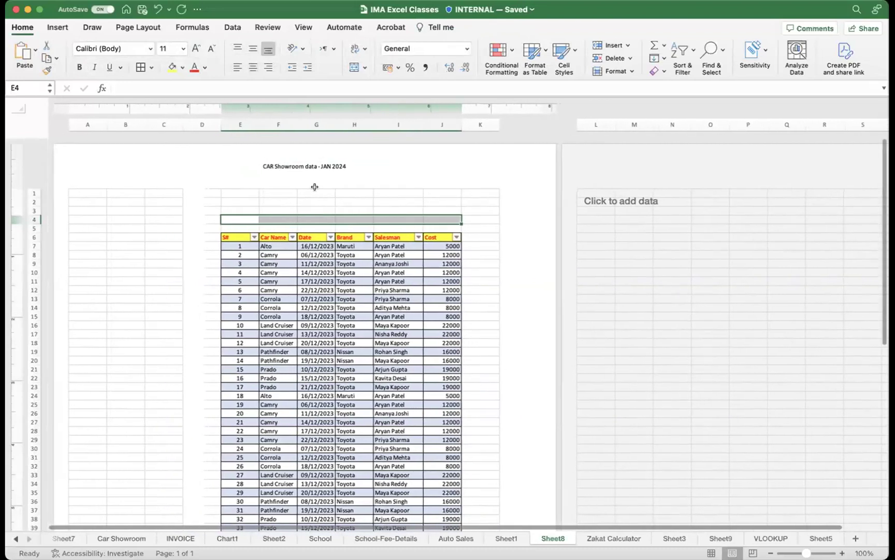
left_click(332, 178)
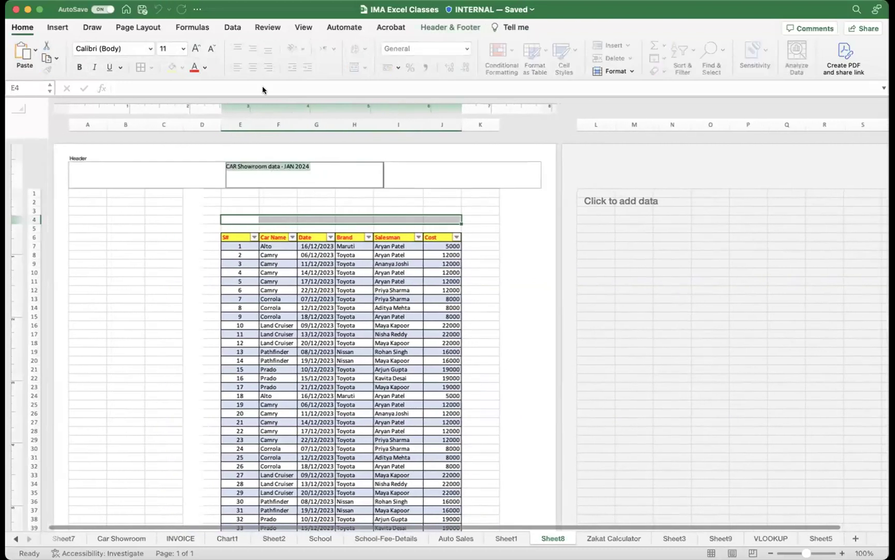
left_click(471, 322)
scroll(470, 322, "down", 1)
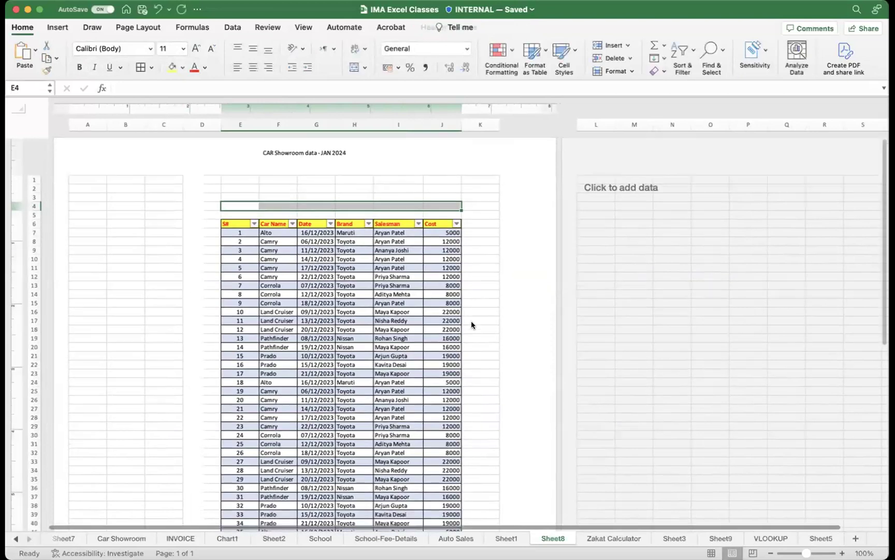
left_click(231, 260)
scroll(231, 259, "down", 5)
scroll(291, 267, "up", 5)
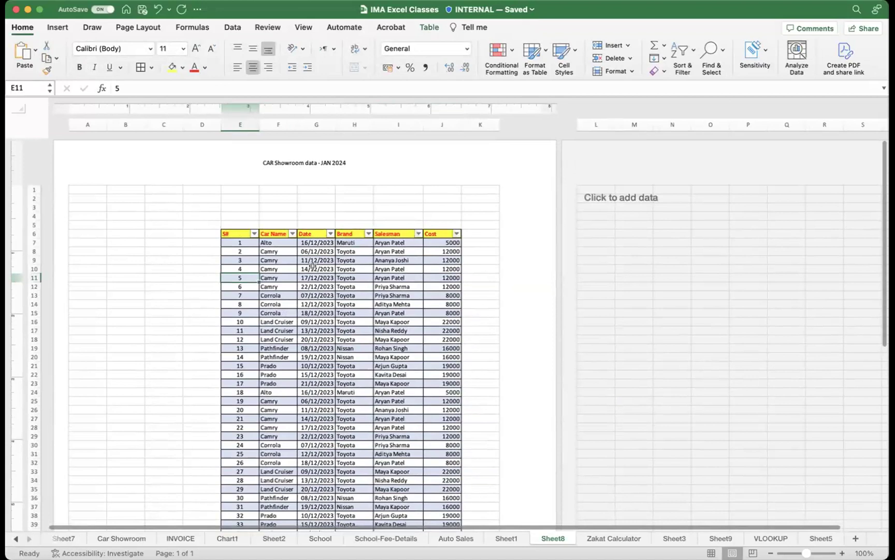
- Examine the left, center and right sections of the page header by activating each one
left_click(284, 161)
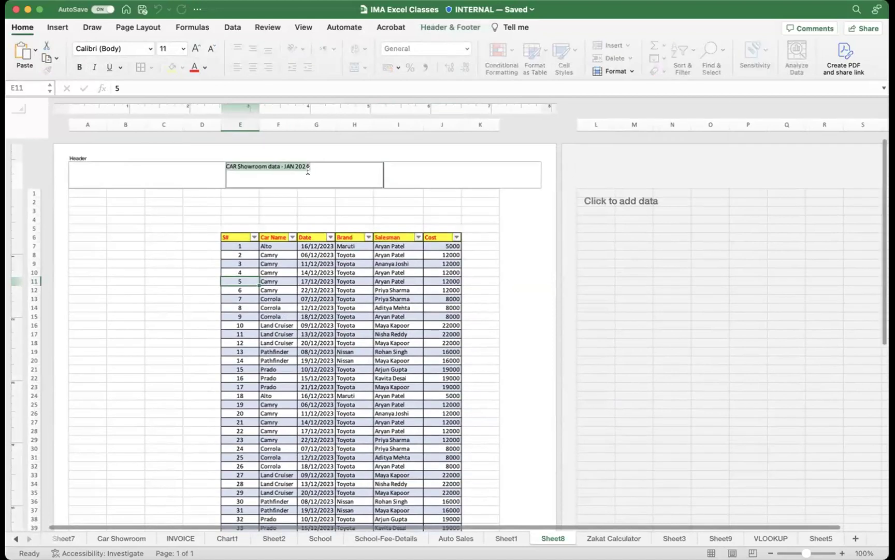
left_click(441, 177)
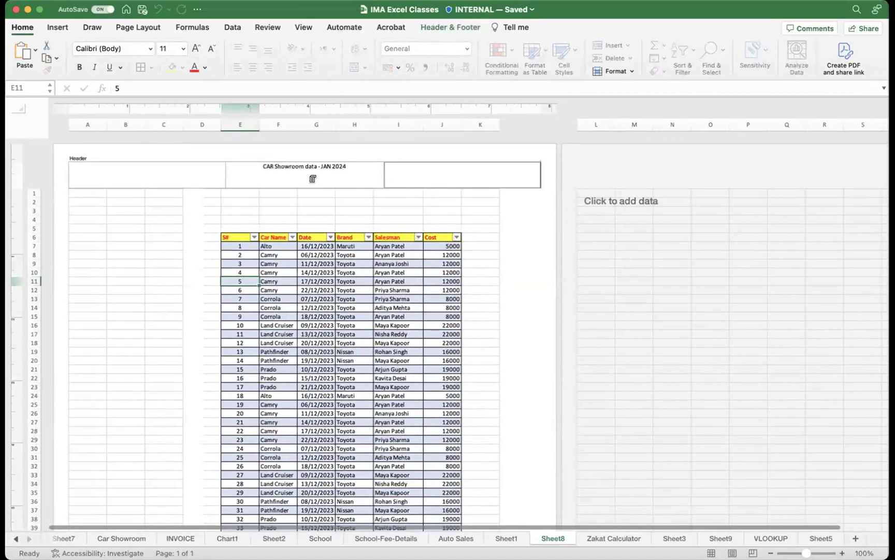
left_click(312, 178)
left_click(174, 174)
left_click(373, 175)
left_click(448, 175)
left_click(137, 175)
left_click(308, 175)
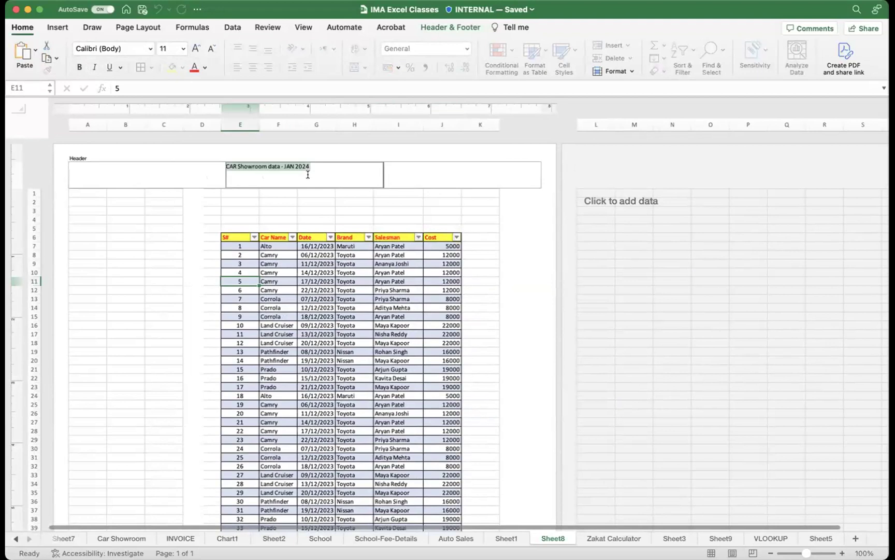
- Add the date "JAN 1 2024" to both the right and the left sections of the page header
left_click(460, 174)
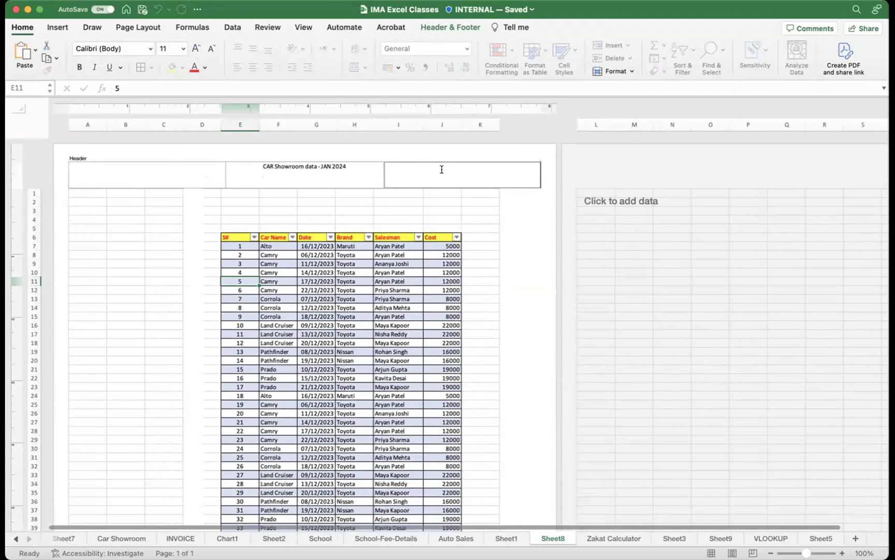
type("JAN 1 2024")
left_click(171, 173)
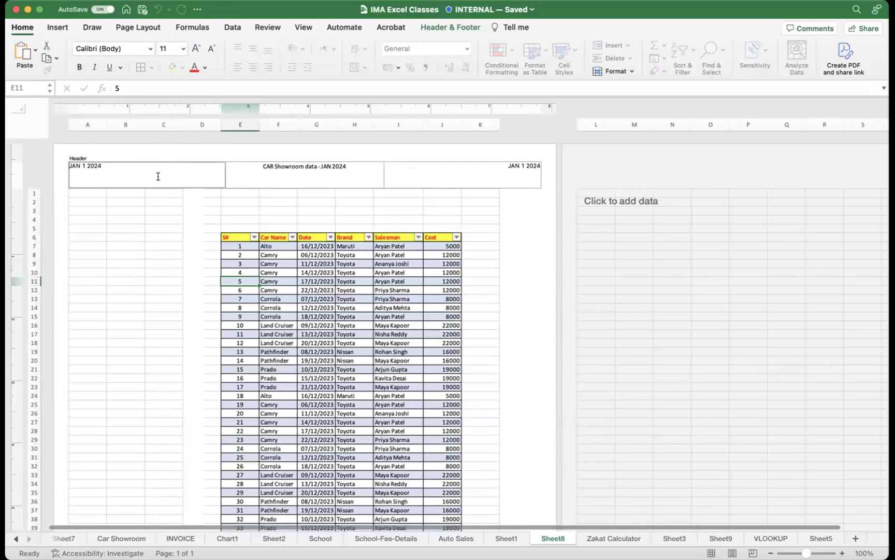
- Shorten the center text of the page header to "CAR Showroom data"
left_click(330, 168)
left_click(337, 170)
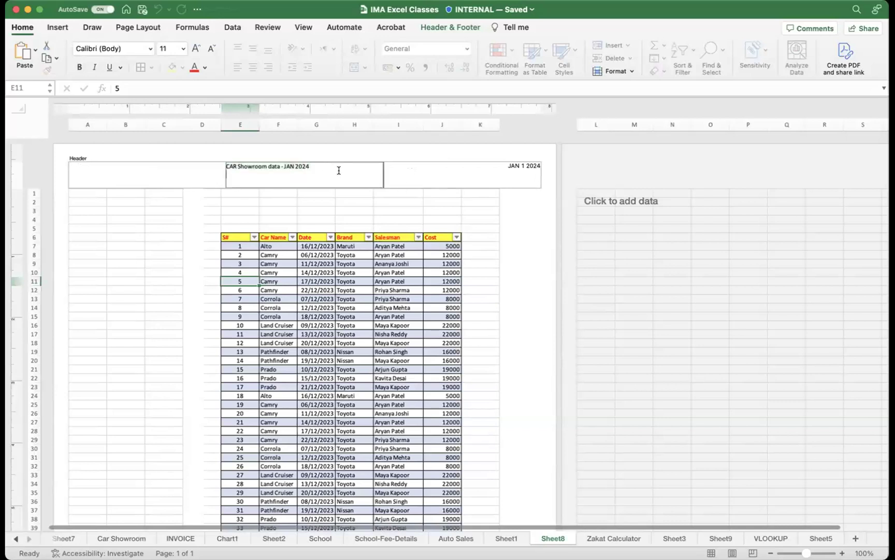
key("BackSpace")
key("BackSpace")
key("BackSpace")
- Format the center header text in the A Absolute Empire font at size 18
left_click(347, 182)
left_click(194, 48)
left_click(194, 48)
left_click(193, 48)
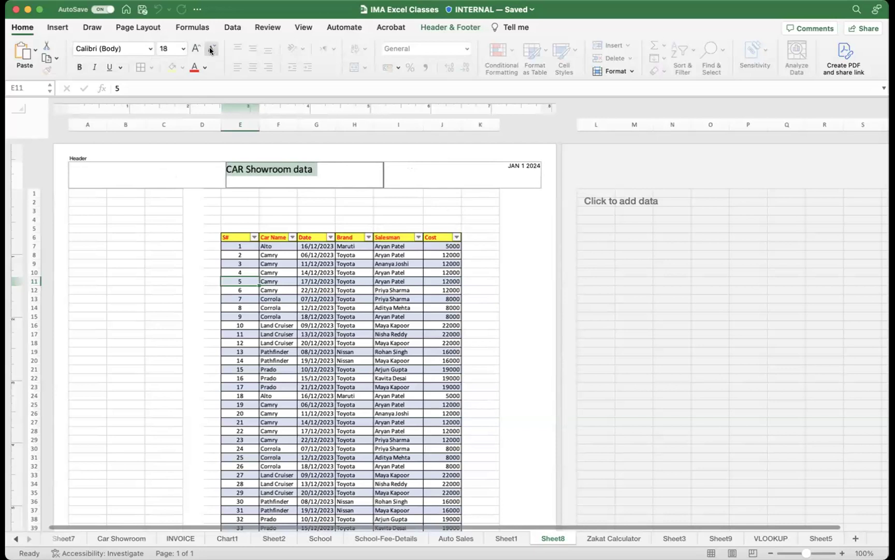
left_click(150, 49)
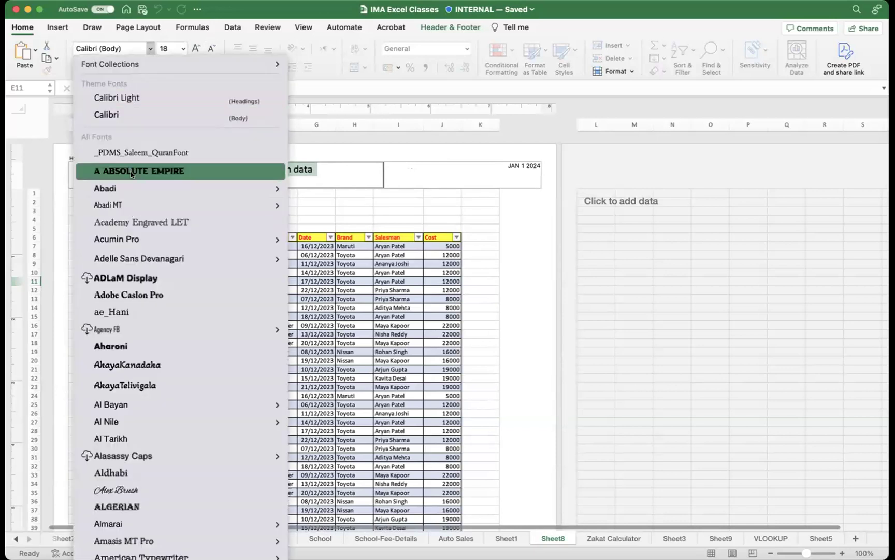
left_click(135, 171)
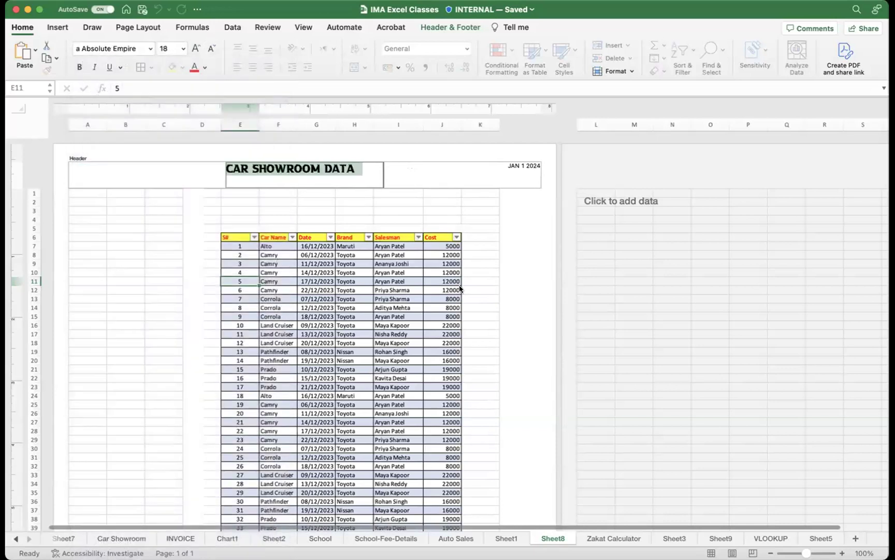
left_click(508, 311)
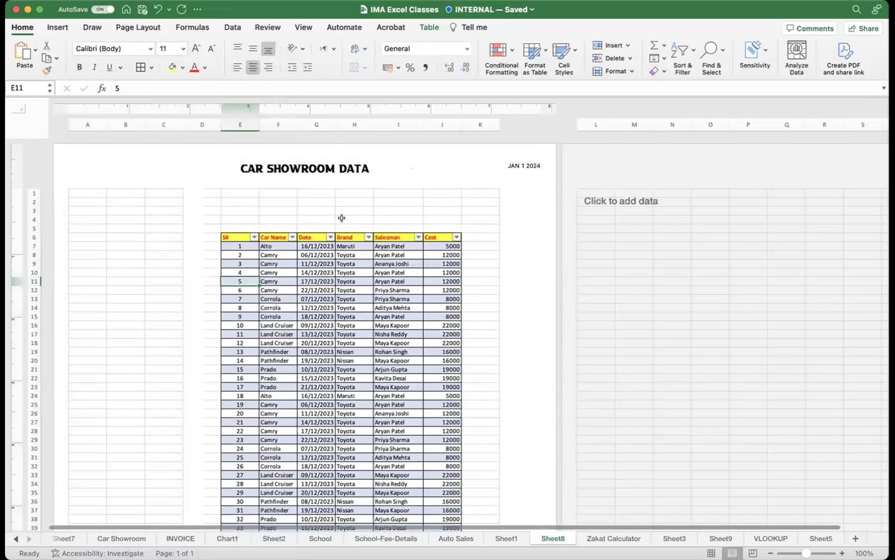
scroll(455, 225, "down", 10)
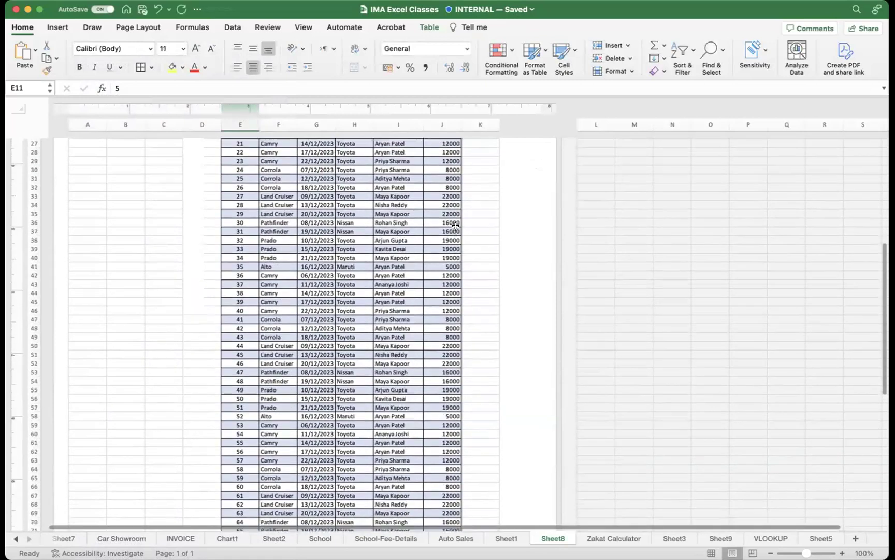
scroll(455, 225, "up", 10)
left_click(320, 179)
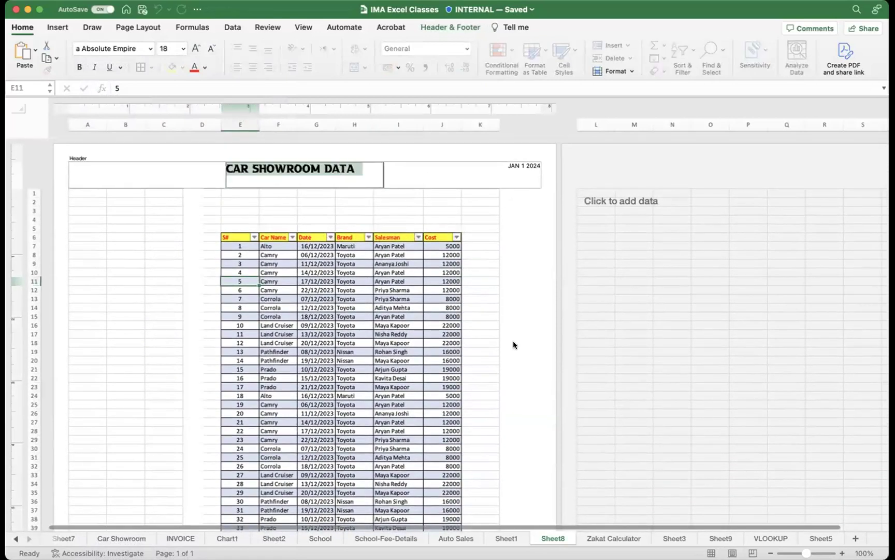
scroll(520, 366, "down", 15)
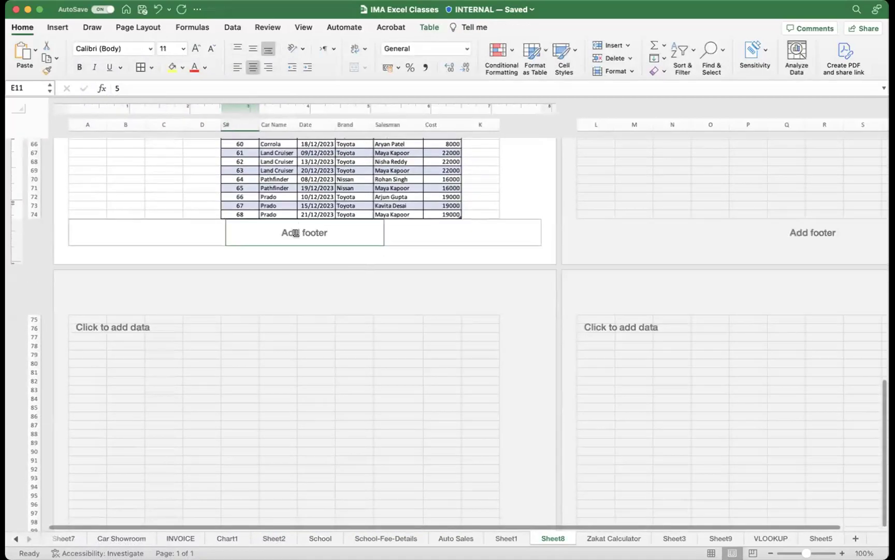
left_click(293, 231)
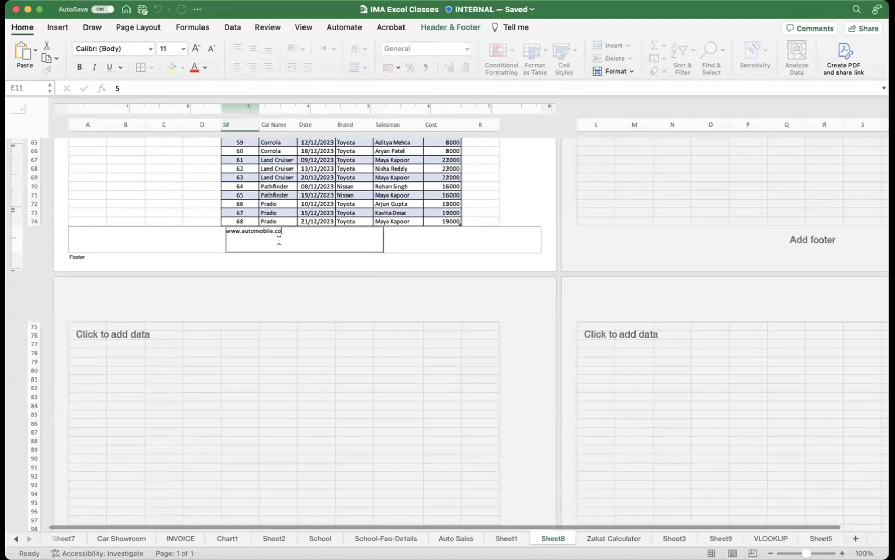
left_click(448, 236)
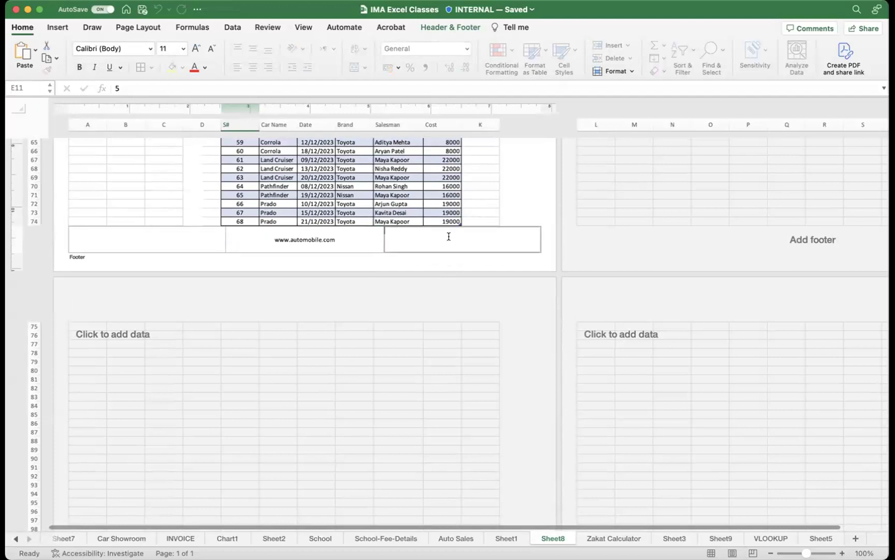
- Place the picture PRESS-RELEASE_03_03.jpg from the desktop's images folder inside cell K10
scroll(453, 265, "up", 15)
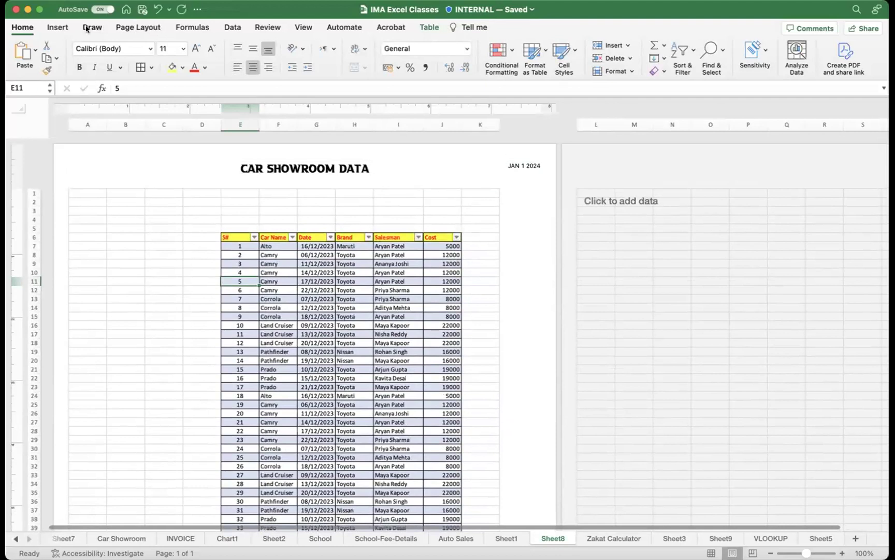
left_click(58, 27)
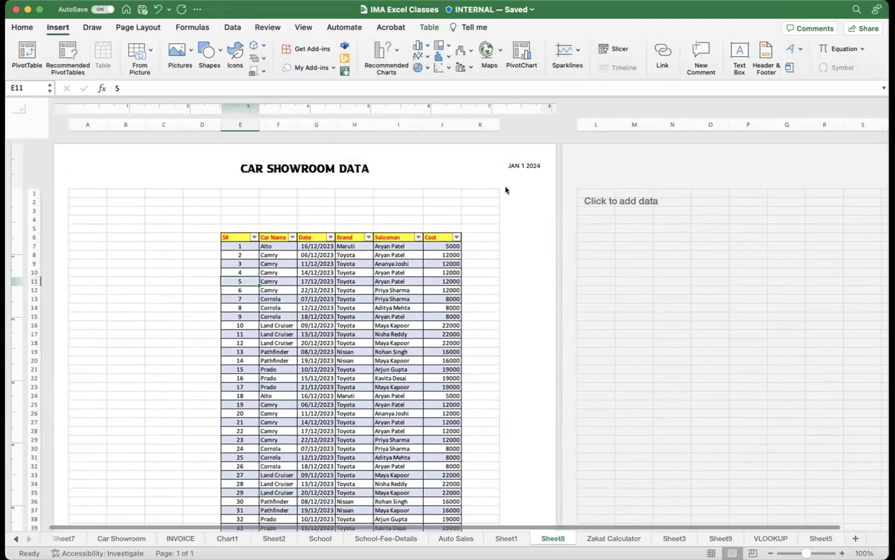
left_click(471, 272)
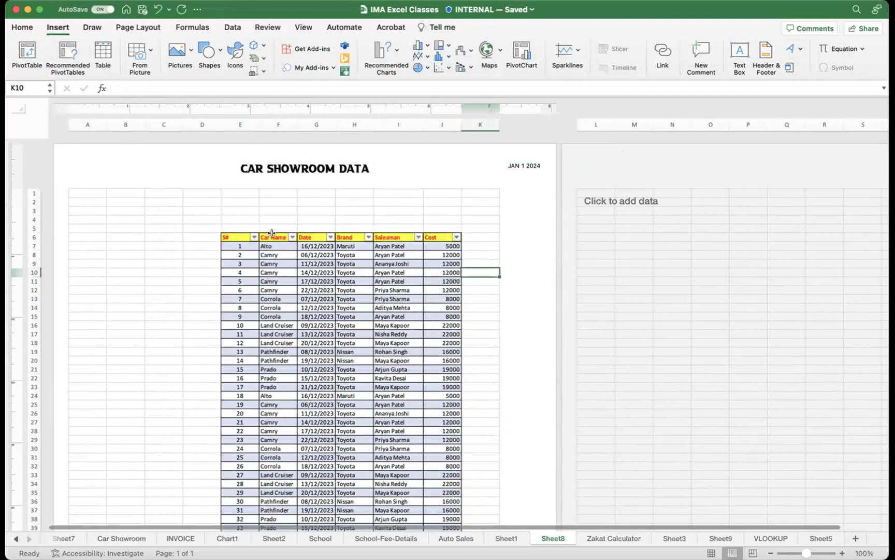
left_click(182, 51)
mouse_move(205, 73)
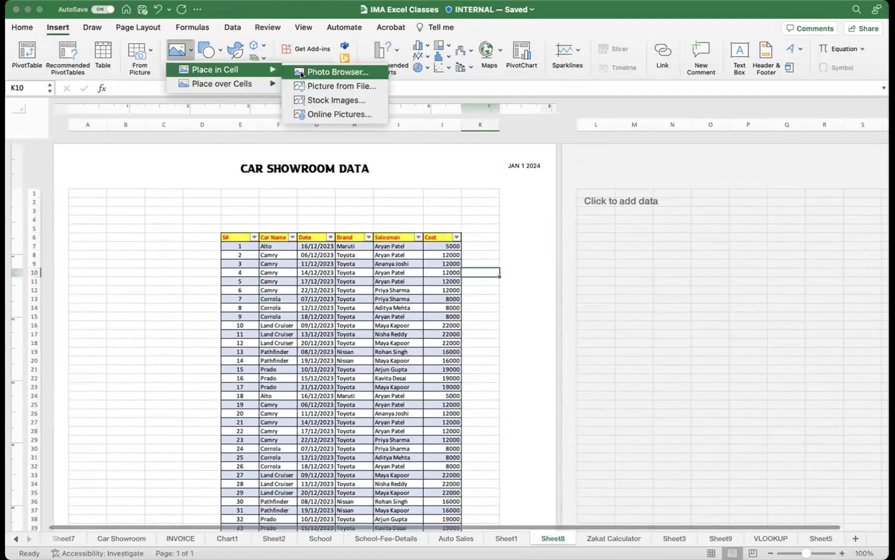
left_click(364, 88)
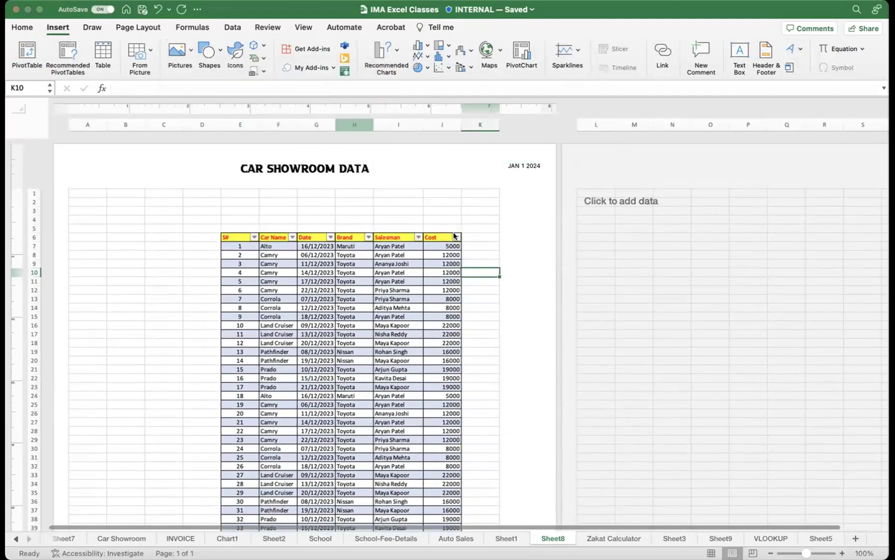
key("super+shift+d")
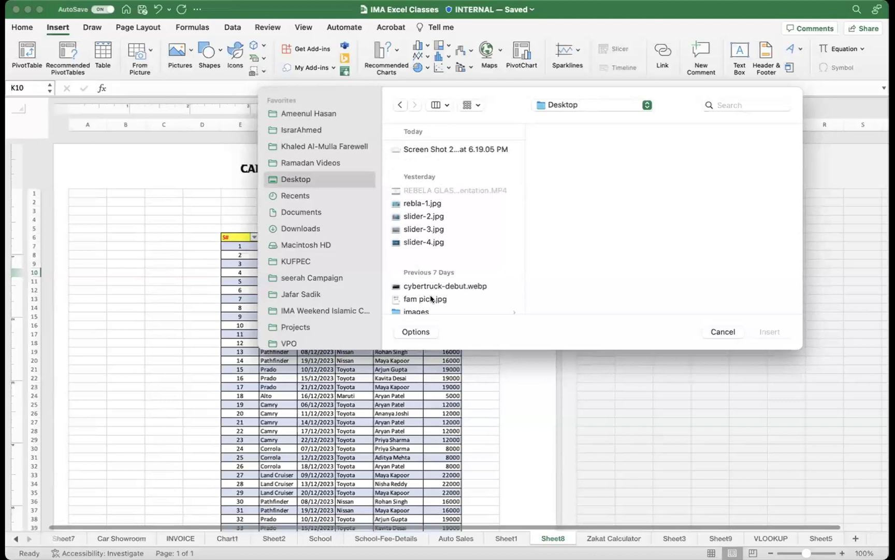
left_click(454, 287)
left_click(438, 300)
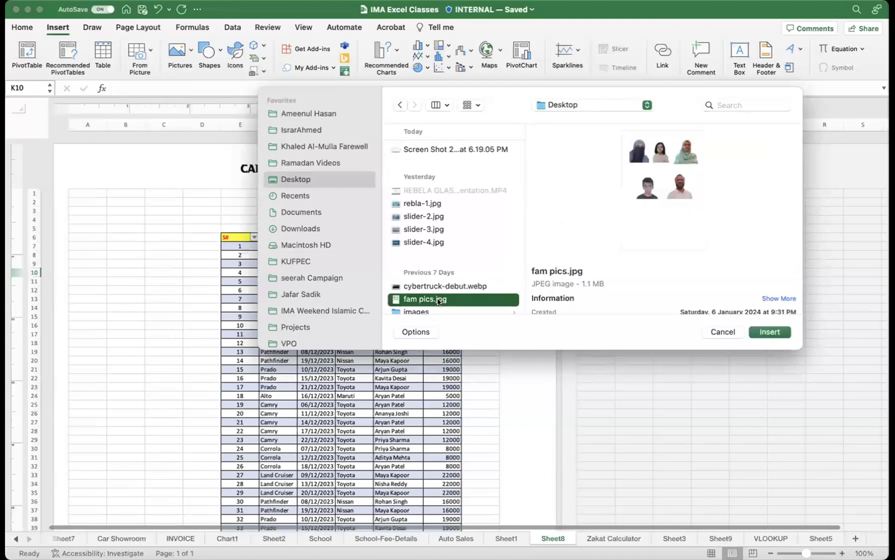
scroll(456, 279, "down", 3)
left_click(485, 255)
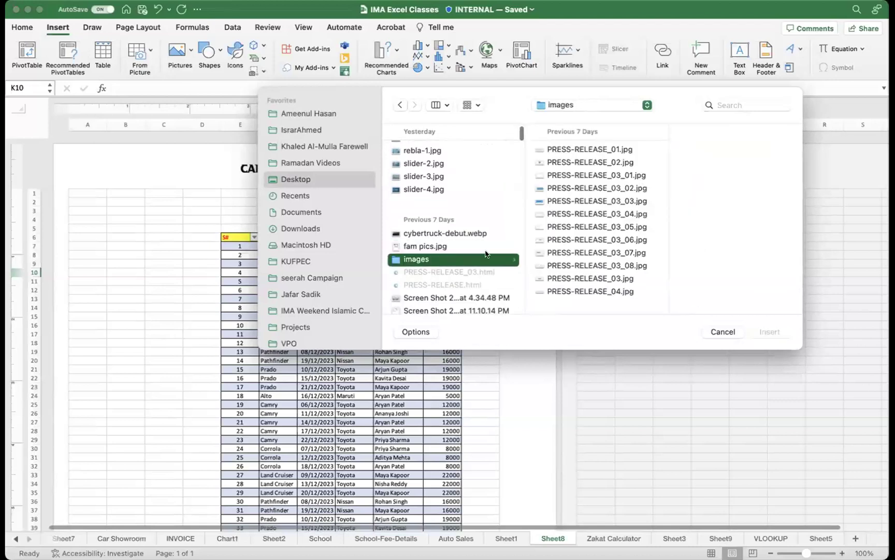
left_click(551, 200)
left_click(754, 333)
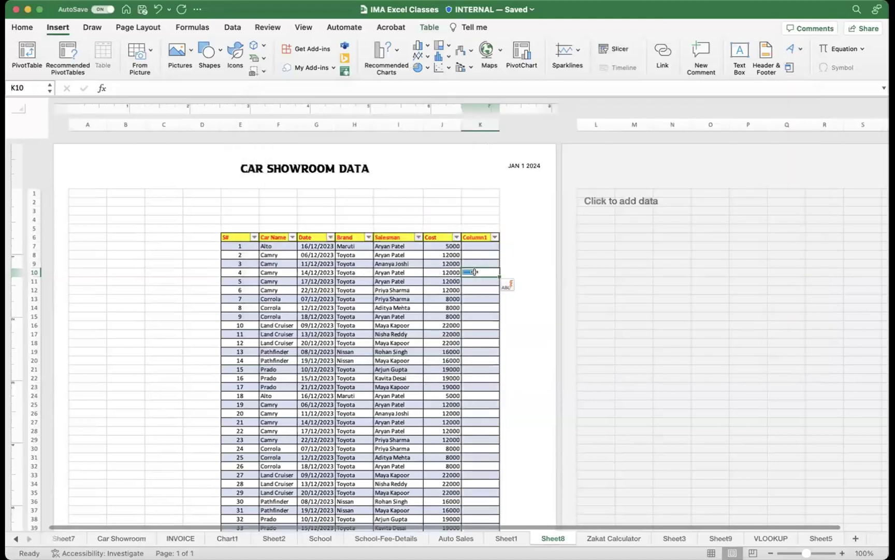
- Undo the automatic table expansion and the picture insertion in cell K10
left_click(513, 284)
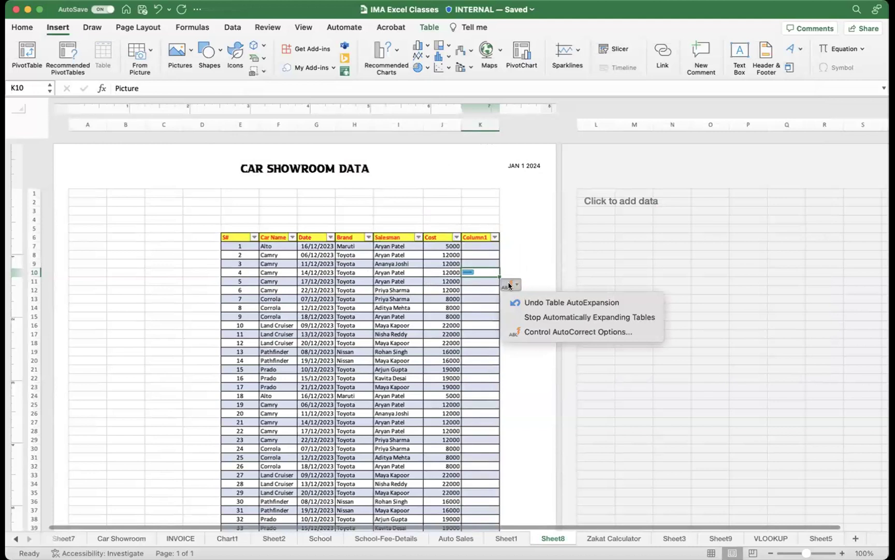
left_click(553, 332)
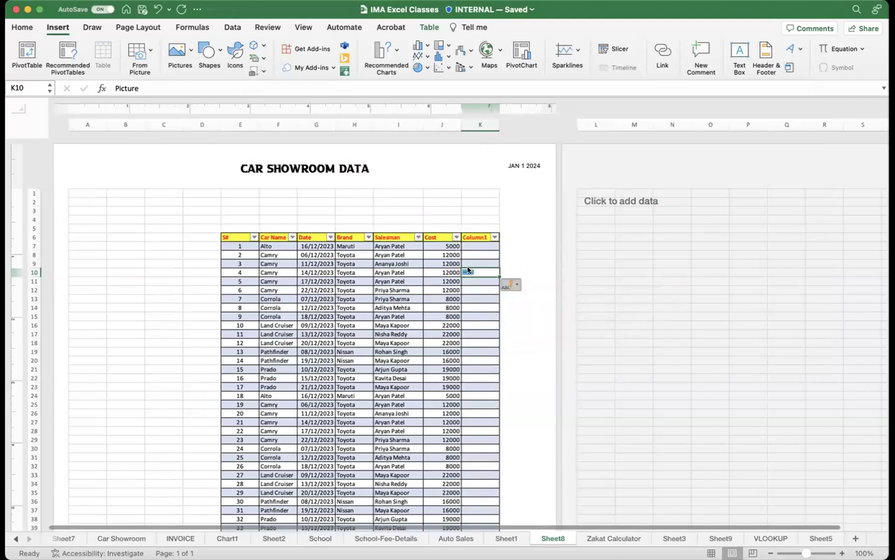
key("Escape")
key("super+z")
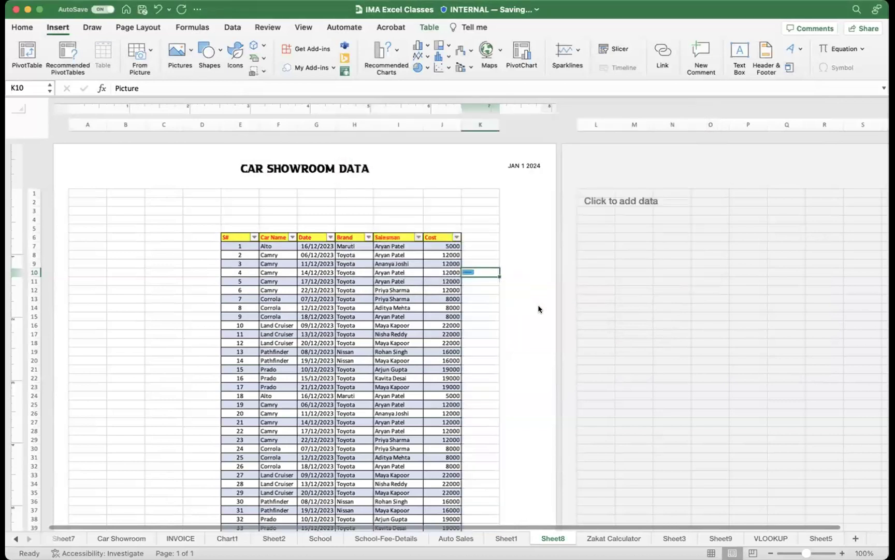
key("super+z")
- Merge and center the range E2:K3 above the car sales table
left_click(275, 208)
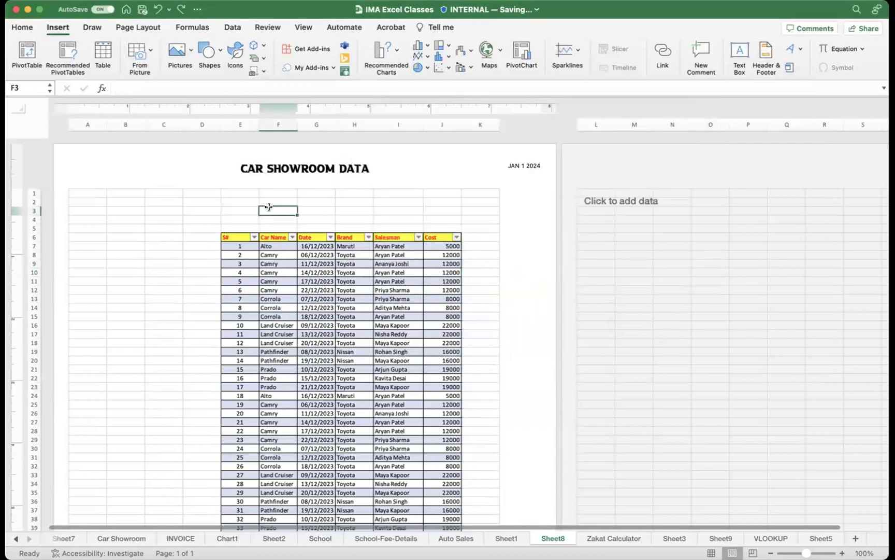
left_click_drag(246, 211, 499, 201)
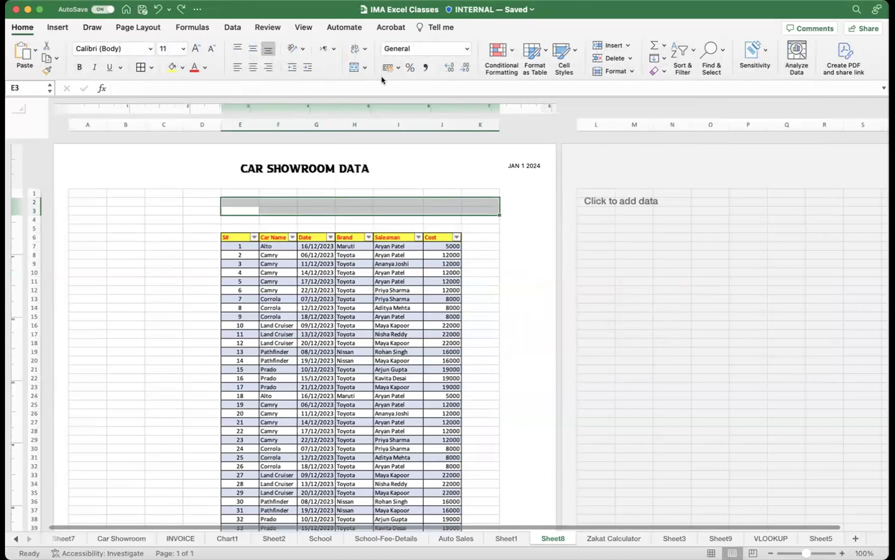
left_click(354, 67)
double_click(296, 206)
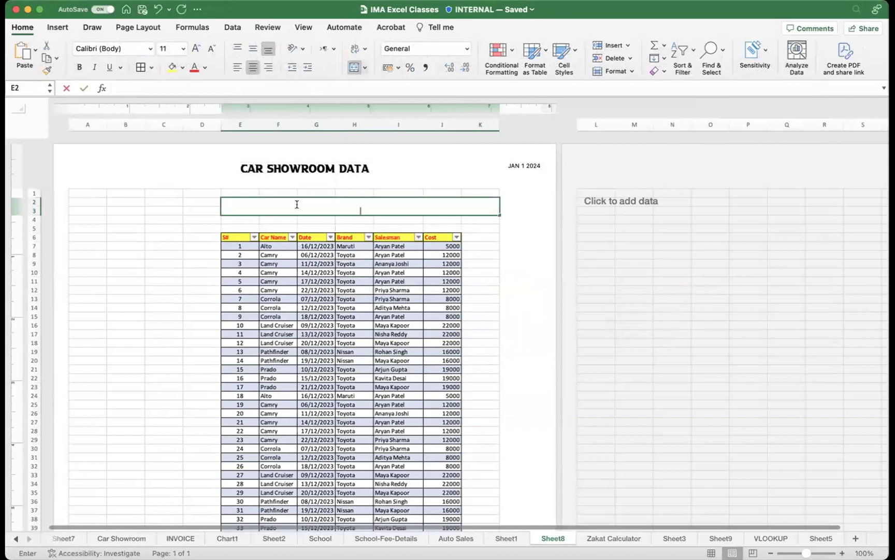
left_click(58, 27)
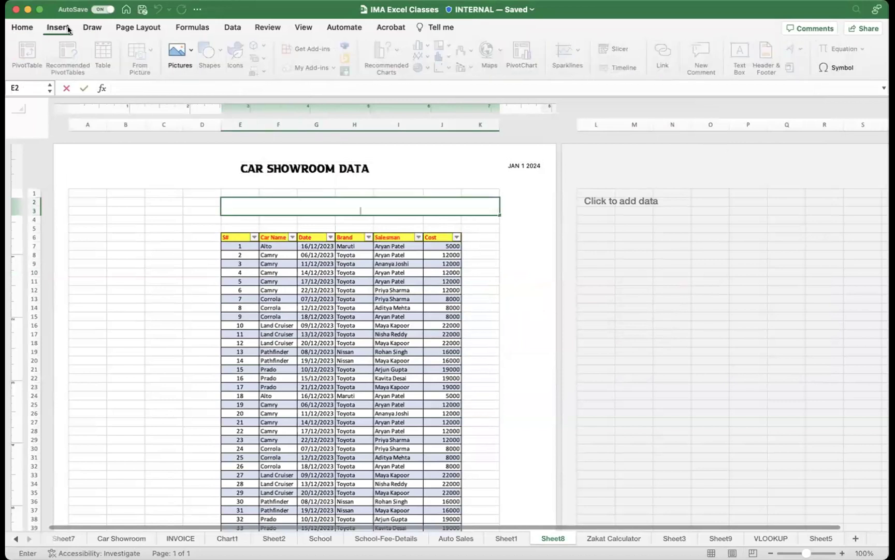
left_click(179, 58)
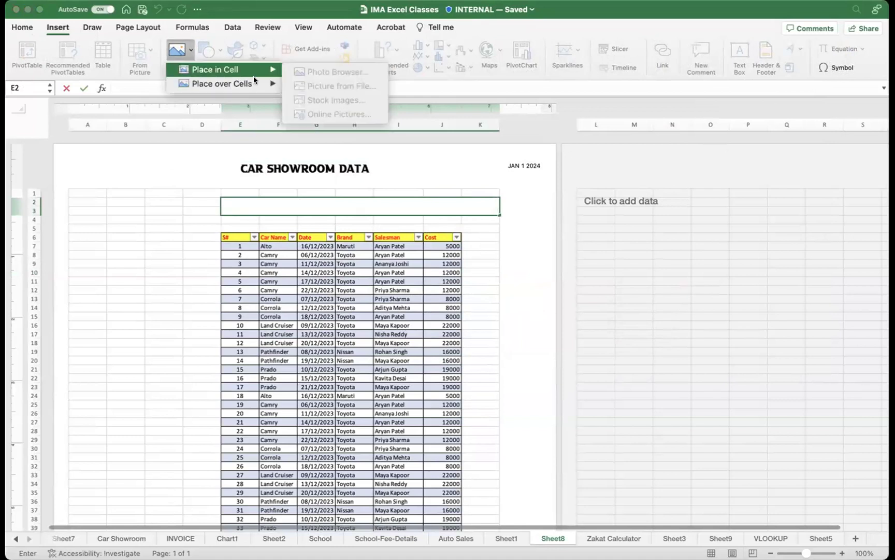
mouse_move(235, 70)
left_click(493, 249)
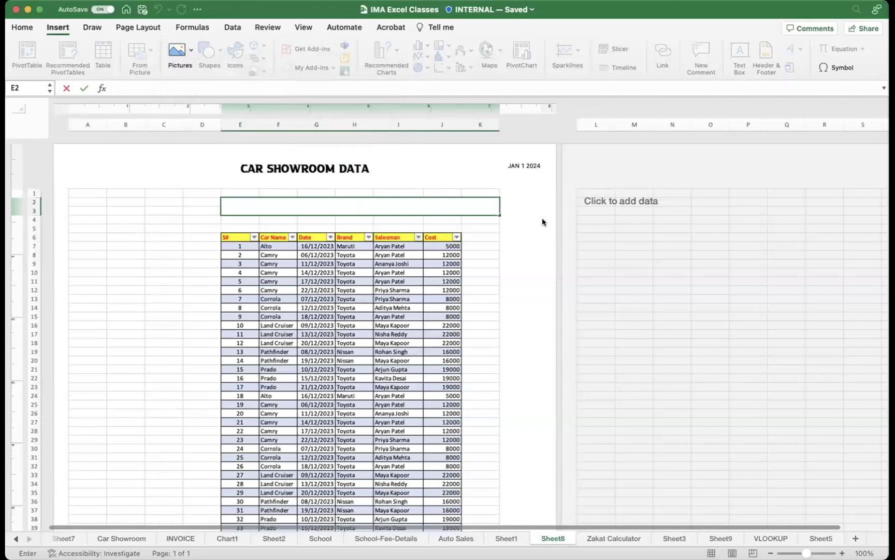
left_click(472, 263)
- Insert the picture PRESS-RELEASE_03.jpg from the images folder over the cells at the merged range E2:K3
left_click(393, 211)
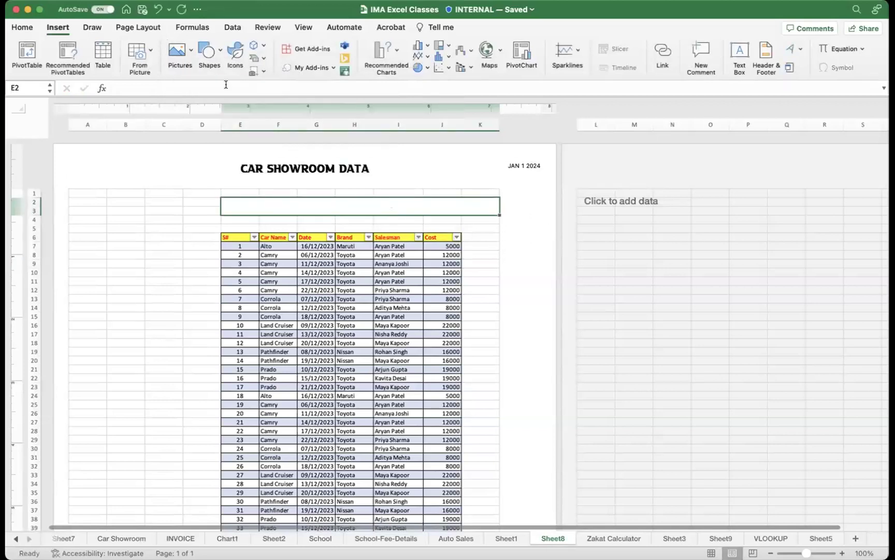
left_click(174, 57)
mouse_move(228, 85)
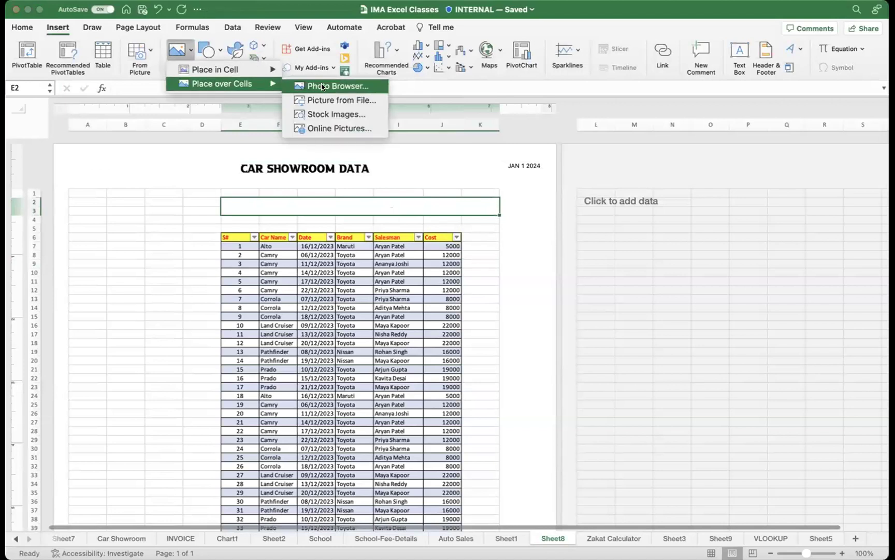
left_click(335, 100)
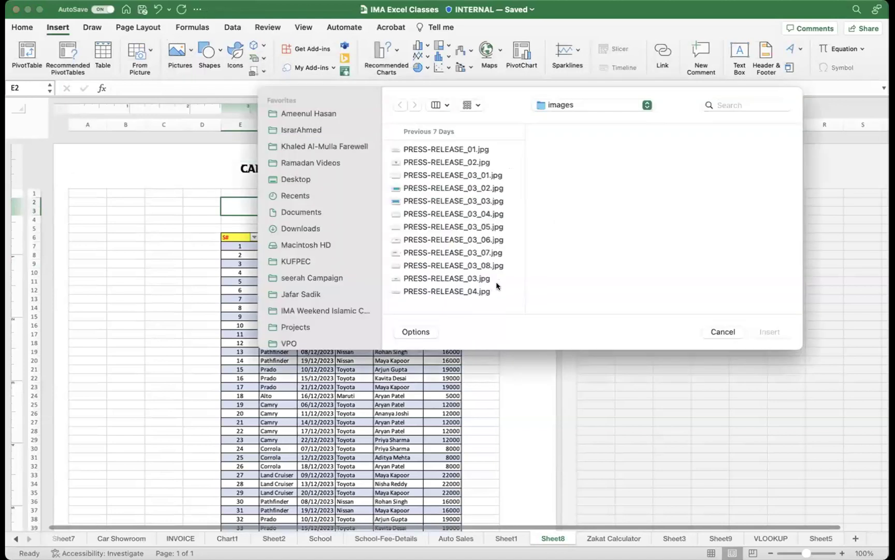
left_click(477, 279)
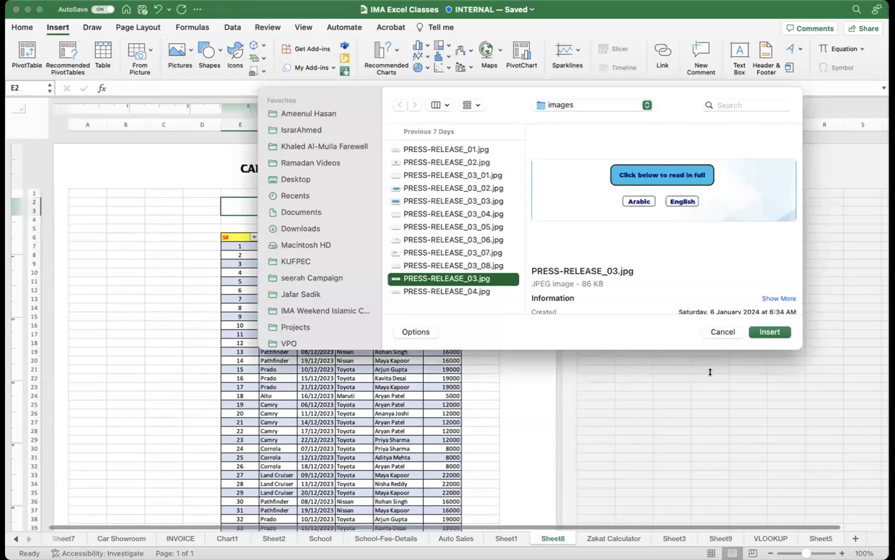
left_click(770, 332)
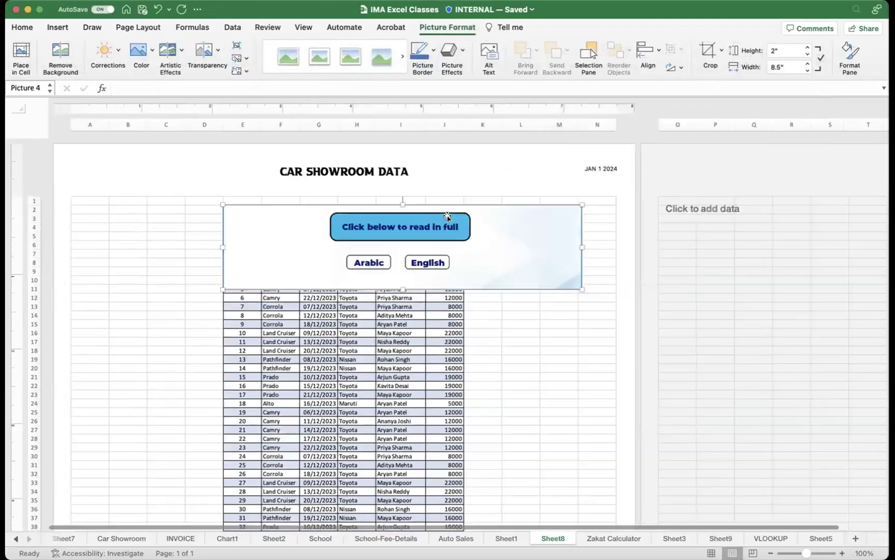
- Resize the inserted picture to about 0.66" high and 4.64" wide, fitting it between the page header and the table
left_click_drag(583, 289, 326, 219)
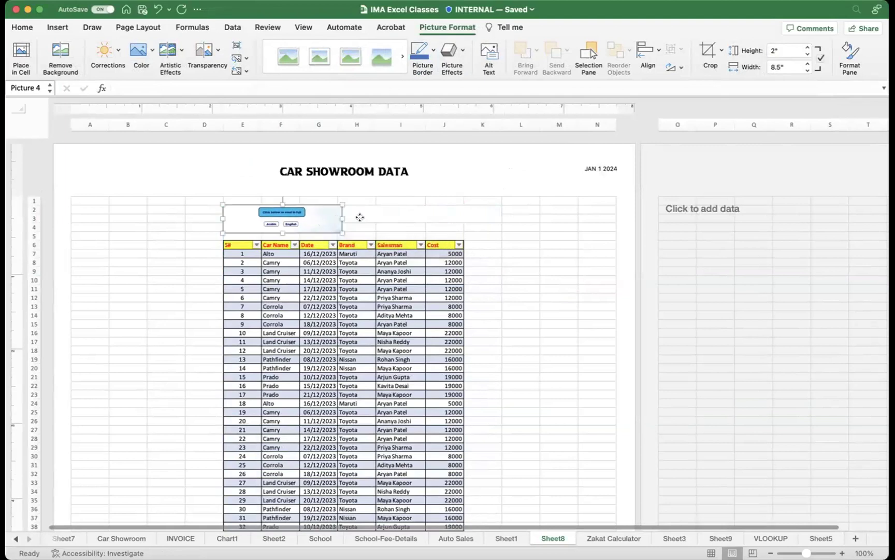
left_click_drag(380, 215, 457, 215)
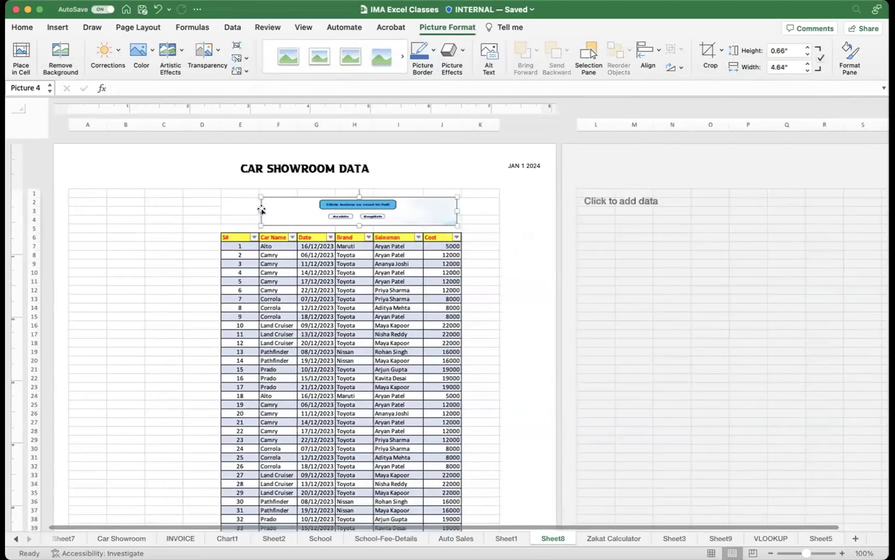
- Widen the picture above the car sales table to about 5.6" and delete it from the sheet
left_click_drag(258, 208, 218, 210)
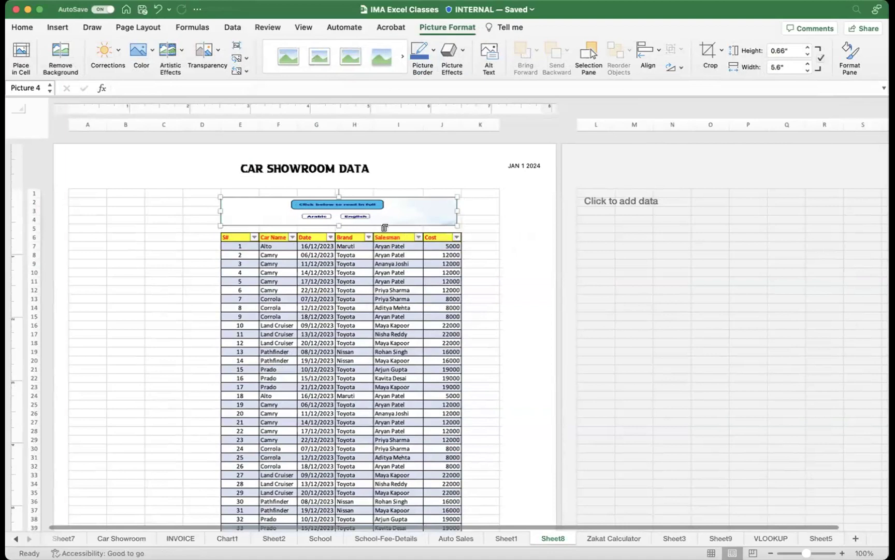
left_click(474, 227)
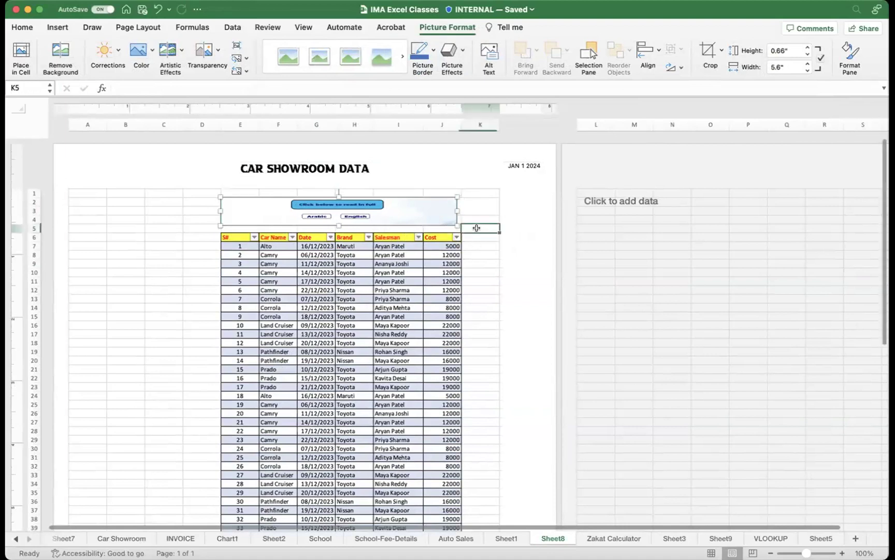
left_click(416, 211)
key("Delete")
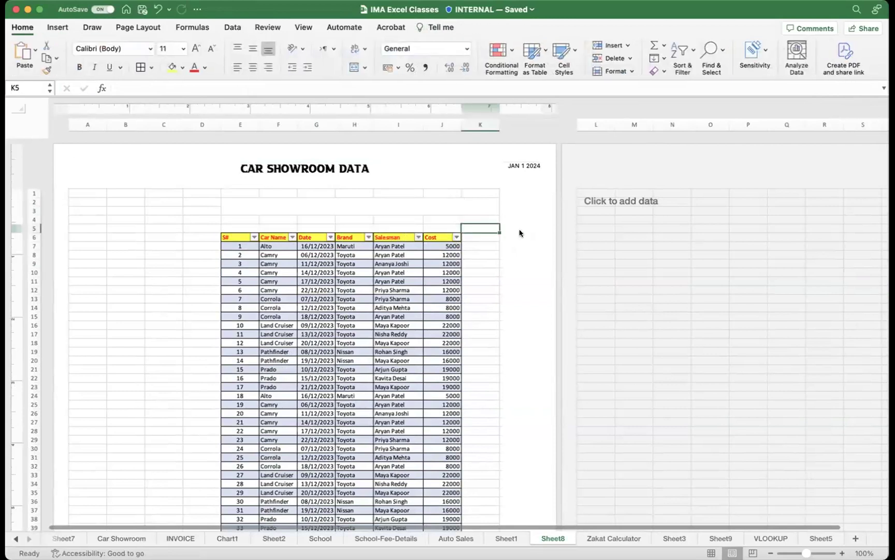
- Draw a rounded rectangle about 6.47" wide and 0.71" high over the merged range E2:K3
left_click(270, 206)
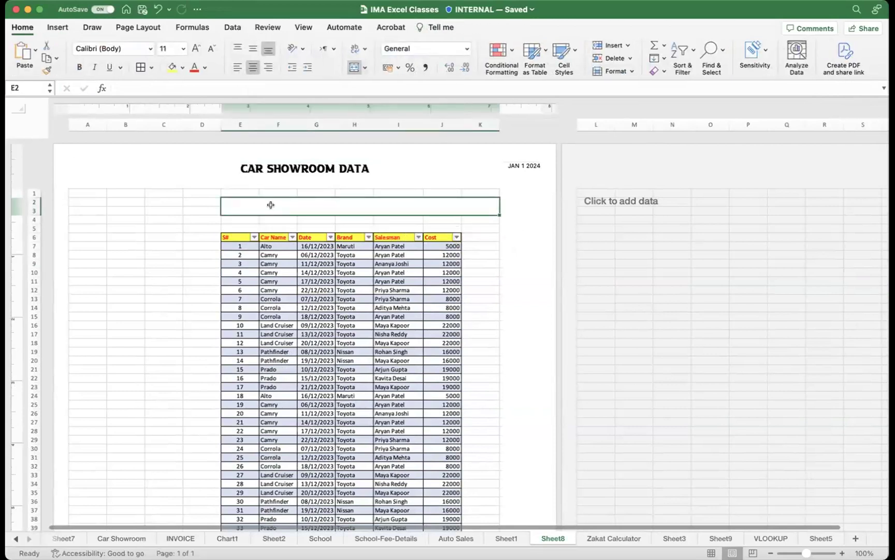
left_click(58, 27)
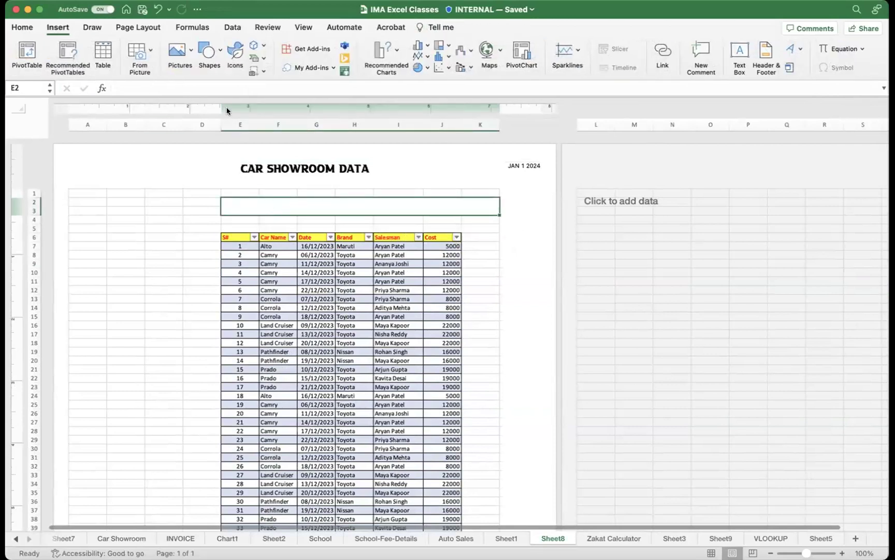
left_click(209, 53)
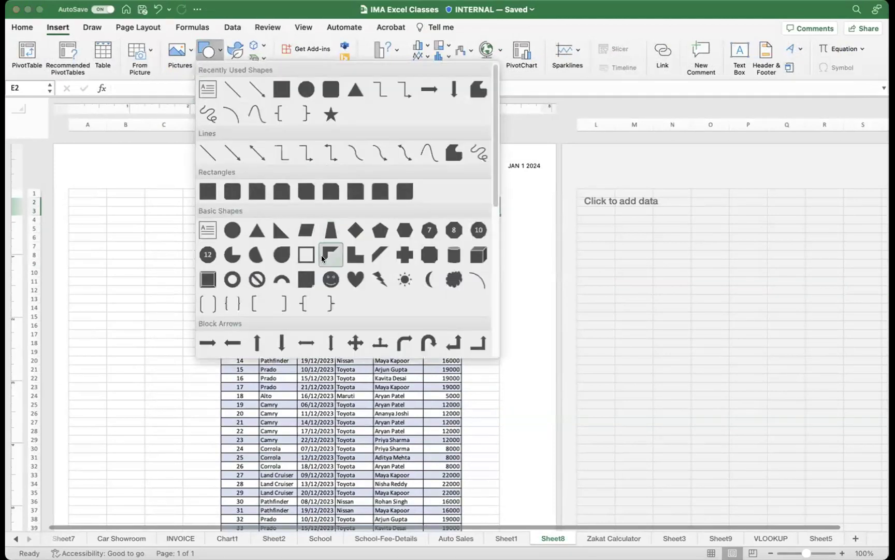
left_click(231, 190)
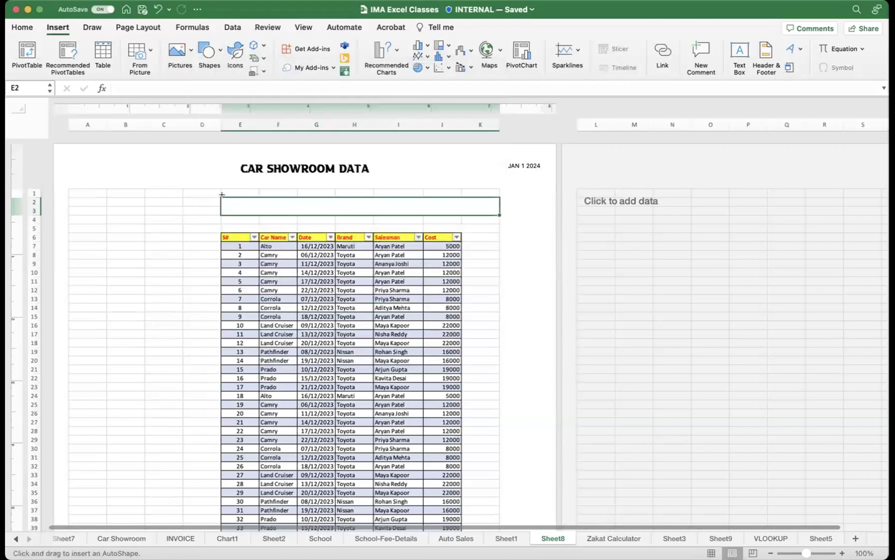
left_click_drag(224, 194, 496, 224)
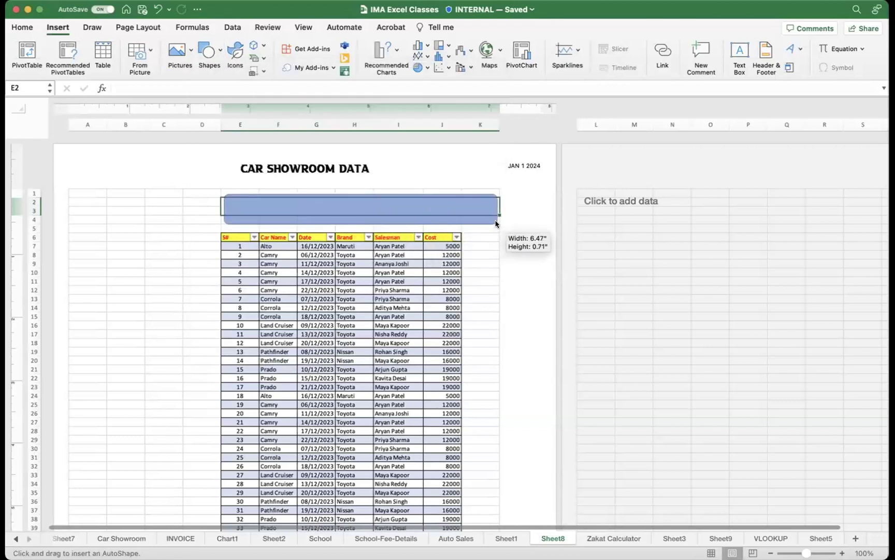
- Enter the placeholder text "dsfdsfdfsdfdsfdssdfsadfsafas f" in the rounded rectangle
left_click_drag(341, 198, 340, 207)
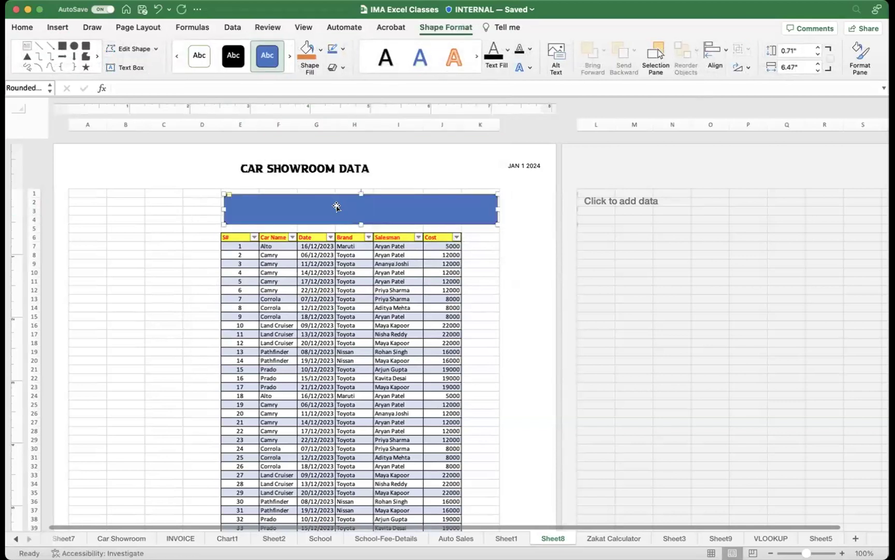
type("dsfdsfdfsdfdsfds")
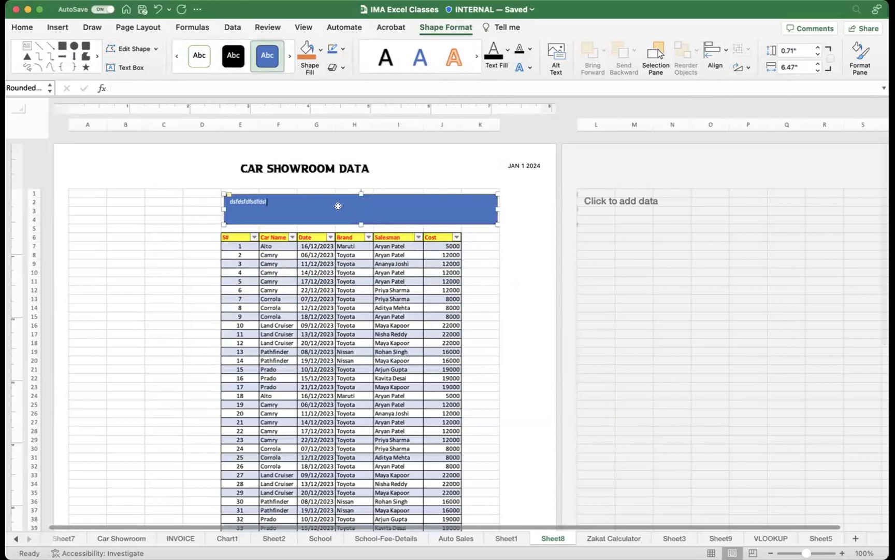
type("sdfsadfsafas ")
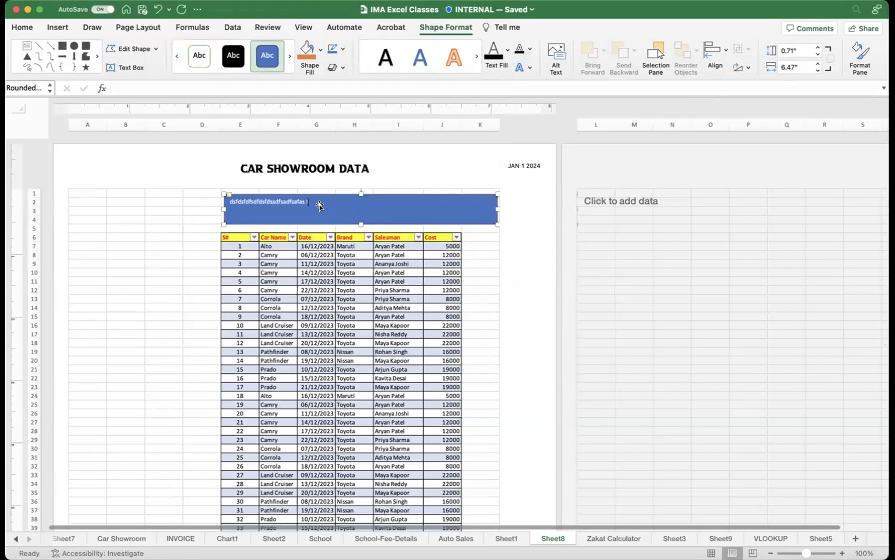
type("f")
- Center the rounded rectangle's text, enlarge it to 24 pt and give it a light gold font color
triple_click(290, 202)
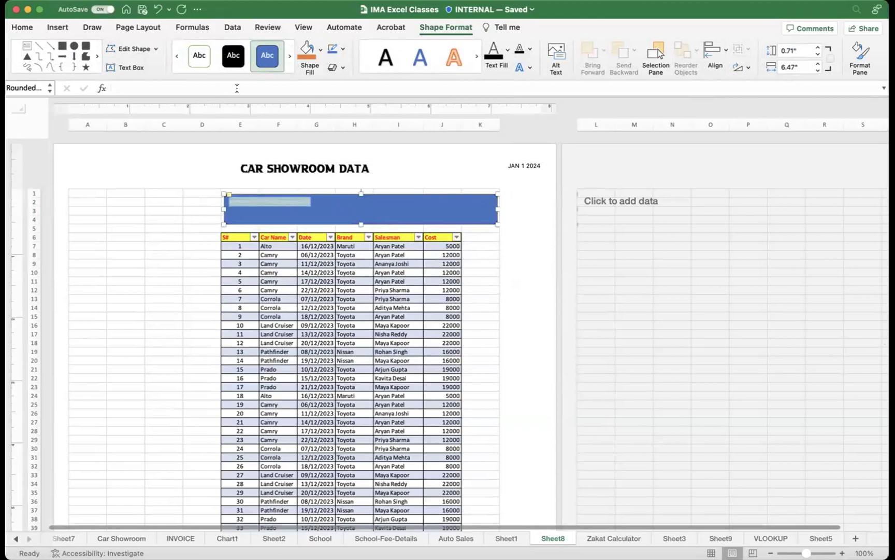
left_click(24, 28)
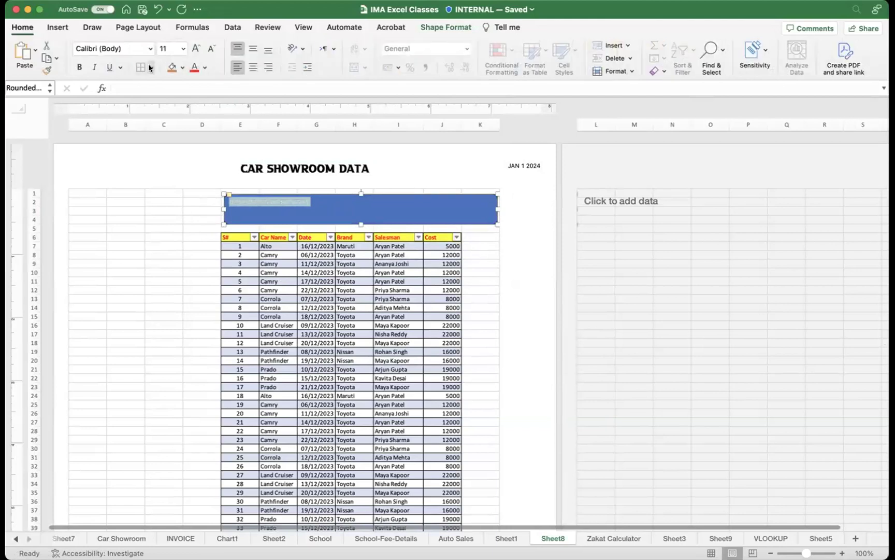
left_click(253, 67)
left_click(193, 49)
left_click(193, 49)
left_click(192, 49)
left_click(193, 49)
left_click(193, 49)
left_click(193, 49)
left_click(193, 49)
left_click(193, 50)
left_click(204, 67)
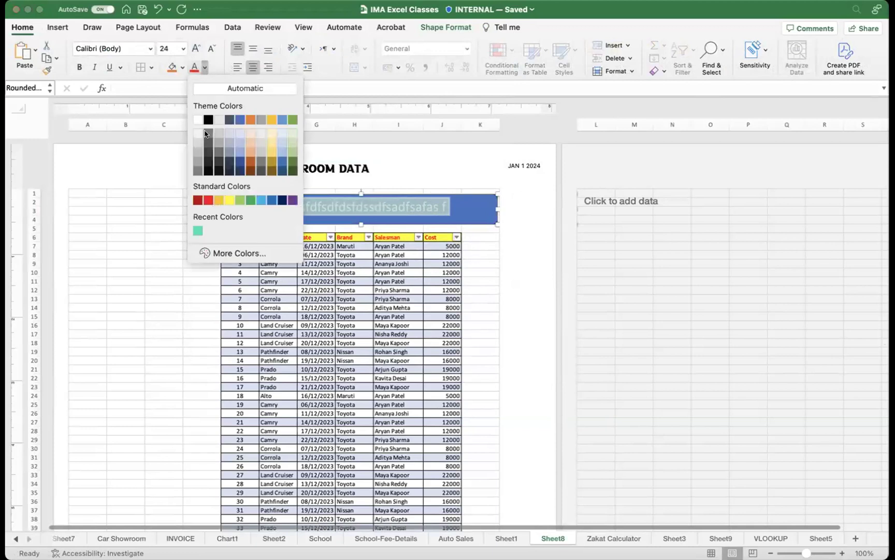
left_click(271, 135)
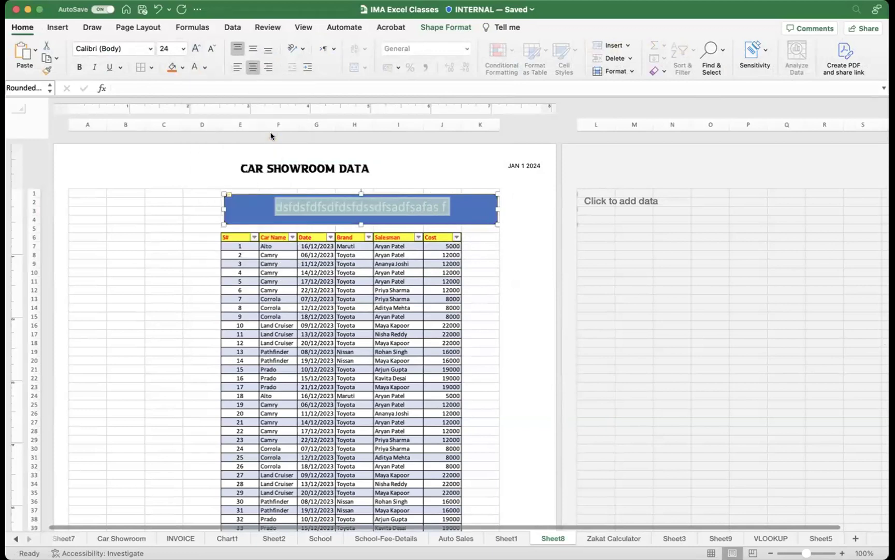
left_click(486, 297)
left_click(493, 272)
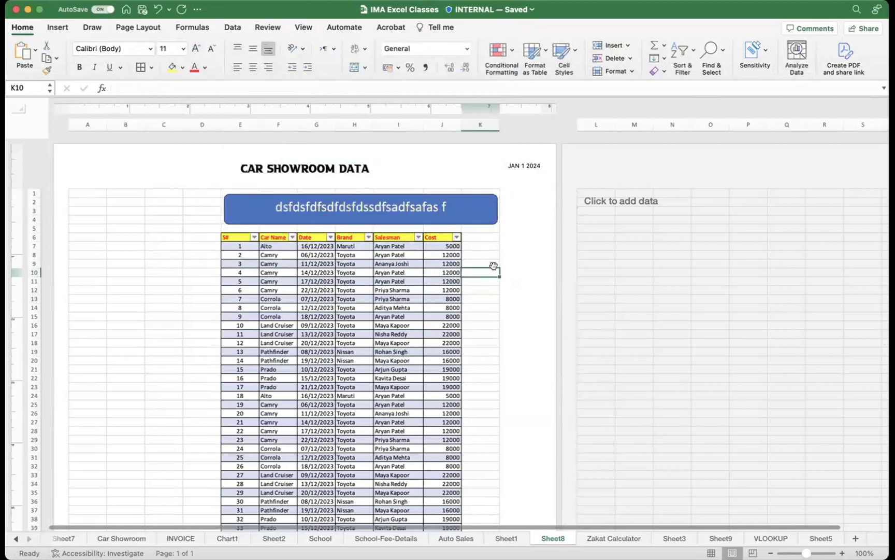
- Delete the rounded rectangle with placeholder text from above the car sales table
left_click(469, 207)
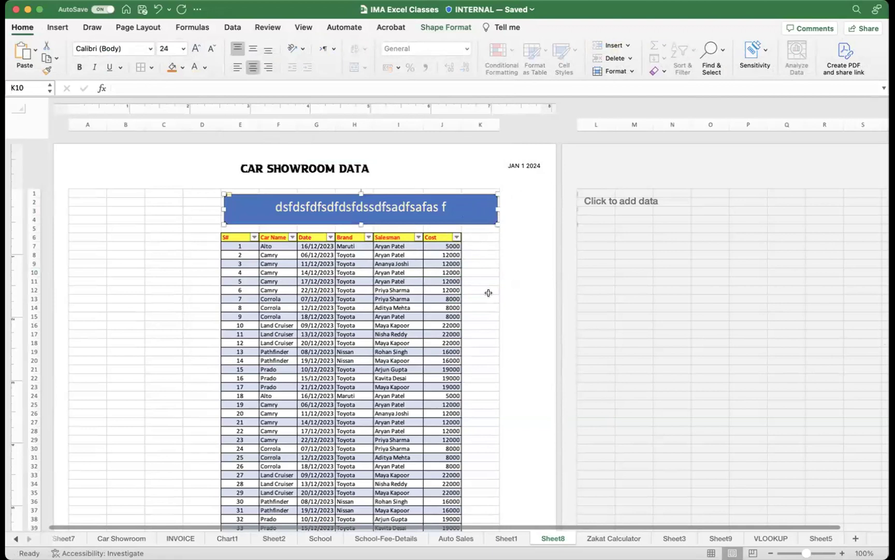
key("Delete")
left_click(490, 264)
scroll(172, 286, "right", 1)
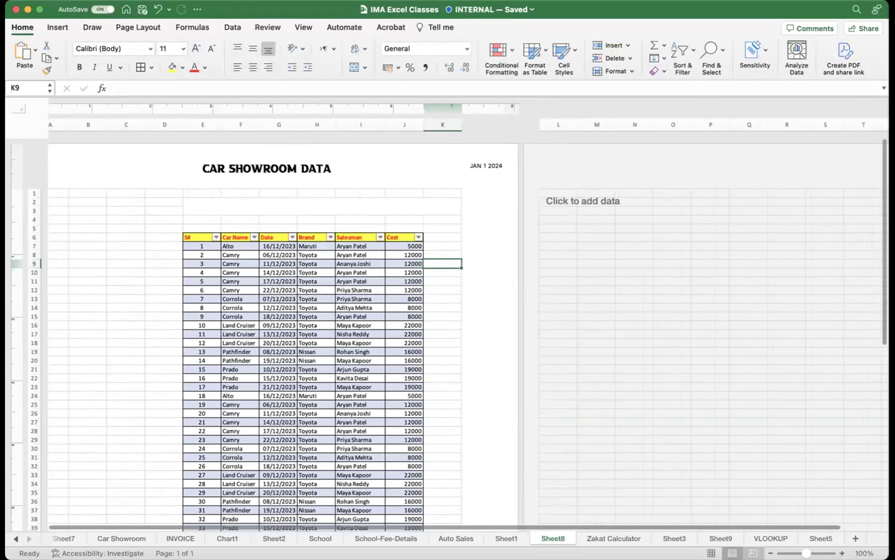
- Go to Sheet9 and select an empty cell below the expense table
left_click(678, 539)
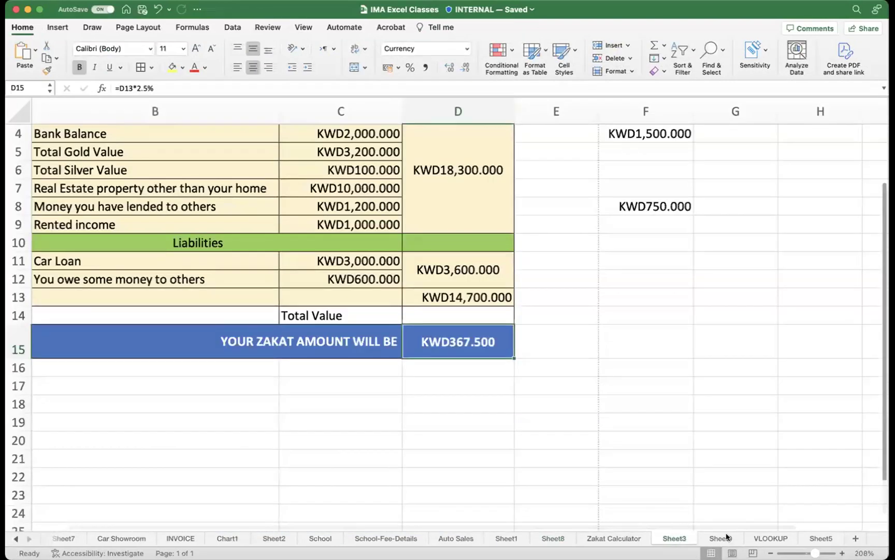
left_click(721, 539)
left_click(112, 423)
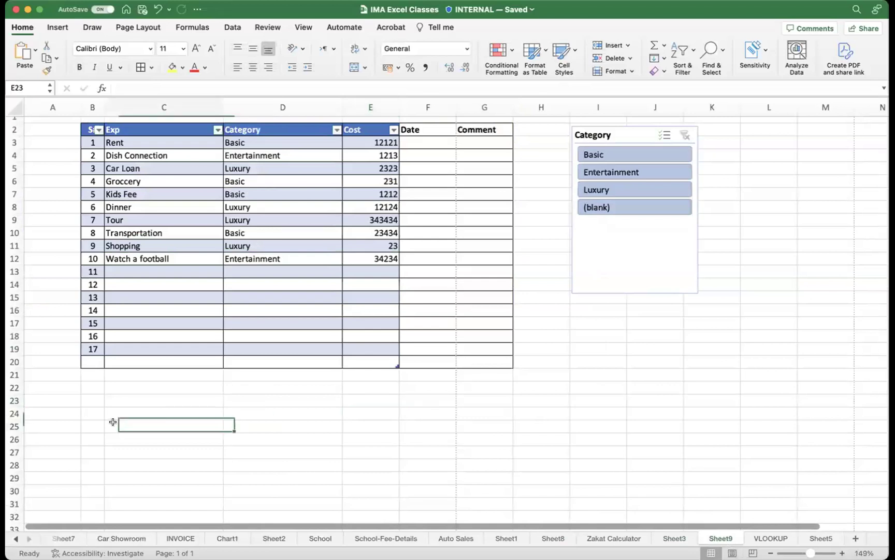
- Switch to Microsoft Edge and search the web for "indian election data in table" in a new tab
left_click(494, 550)
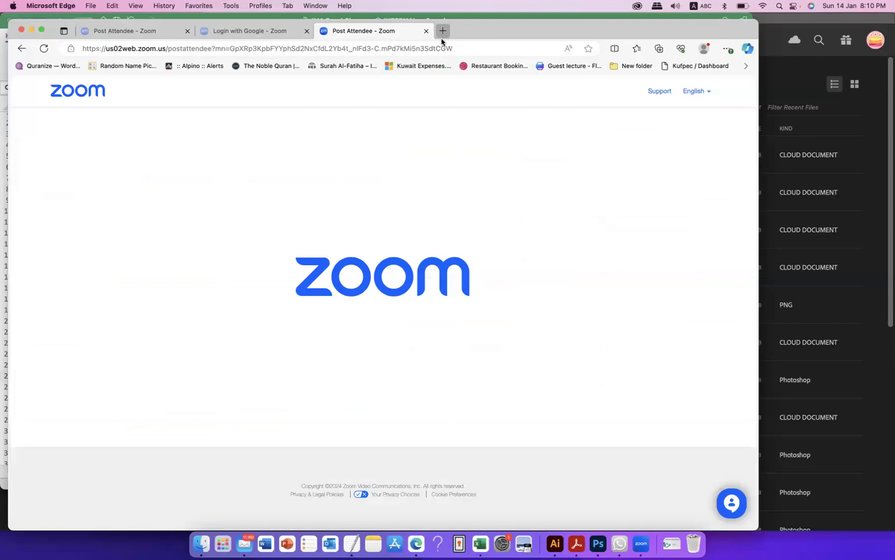
left_click(443, 31)
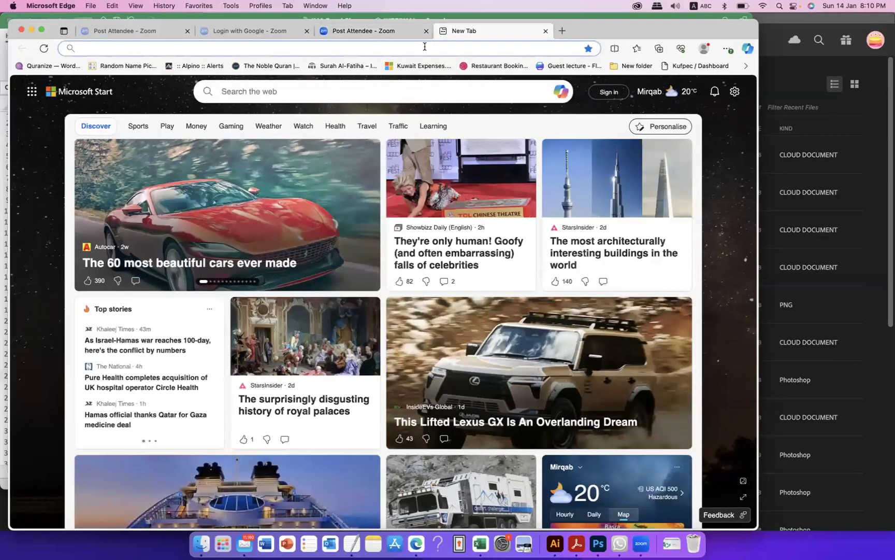
left_click(425, 49)
type("electoin")
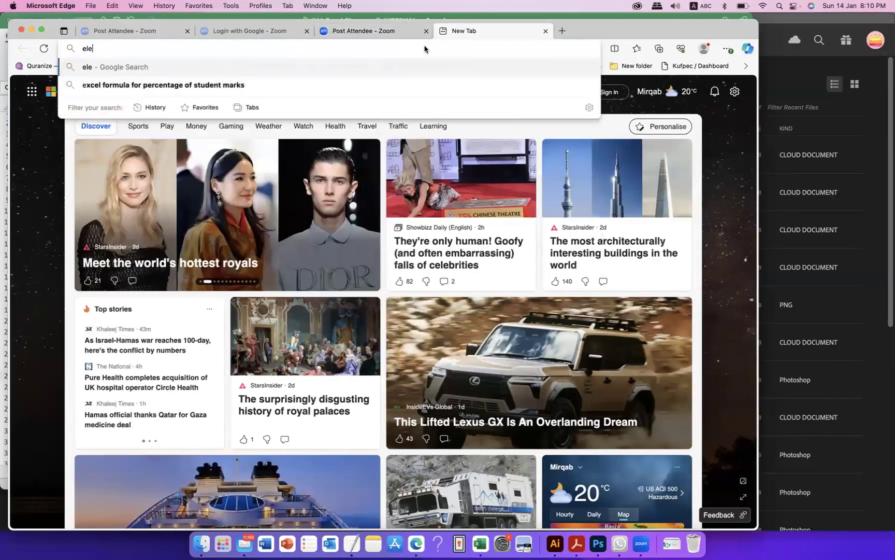
key("BackSpace")
key("BackSpace")
key("BackSpace")
key("BackSpace")
key("BackSpace")
key("BackSpace")
key("BackSpace")
key("BackSpace")
key("BackSpace")
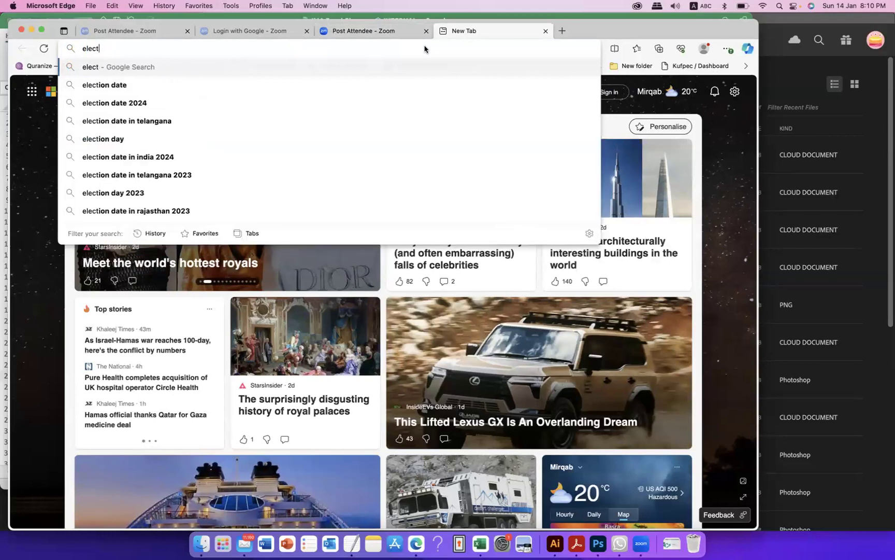
type("indian ")
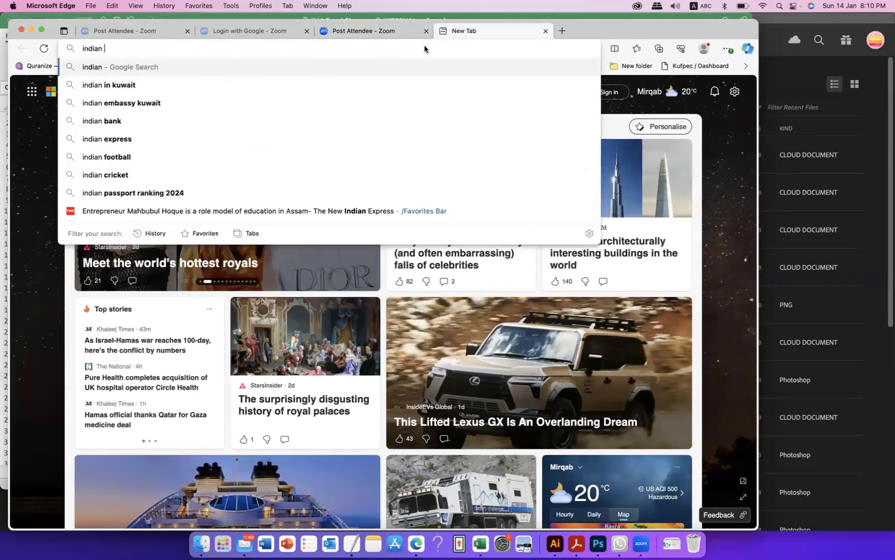
type("election data ")
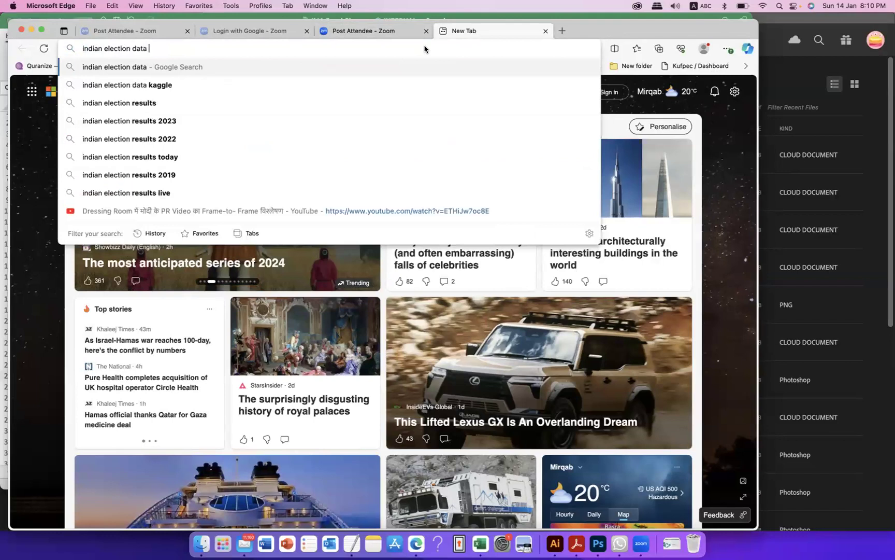
type("in table")
key("Return")
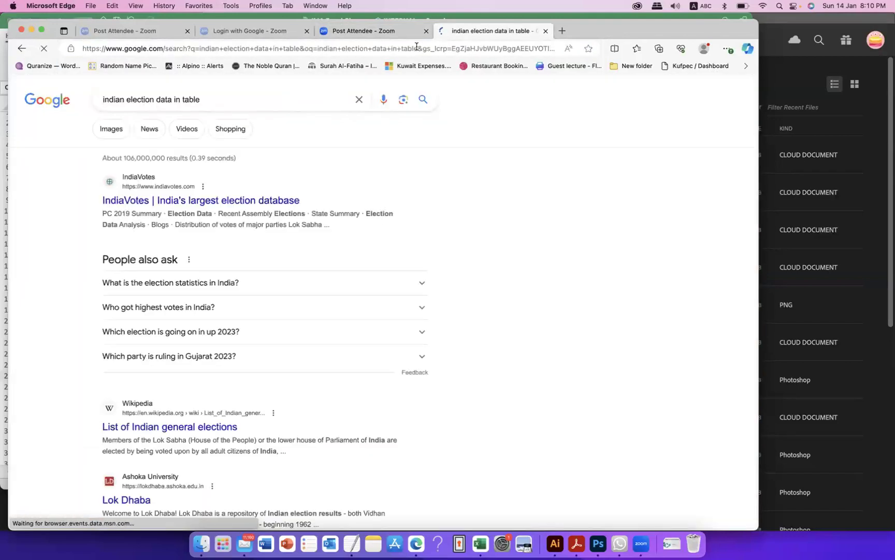
- Browse the image results for election tables and open the Indiaspend image "Rural Constituencies And Vote Percentages"
left_click(115, 132)
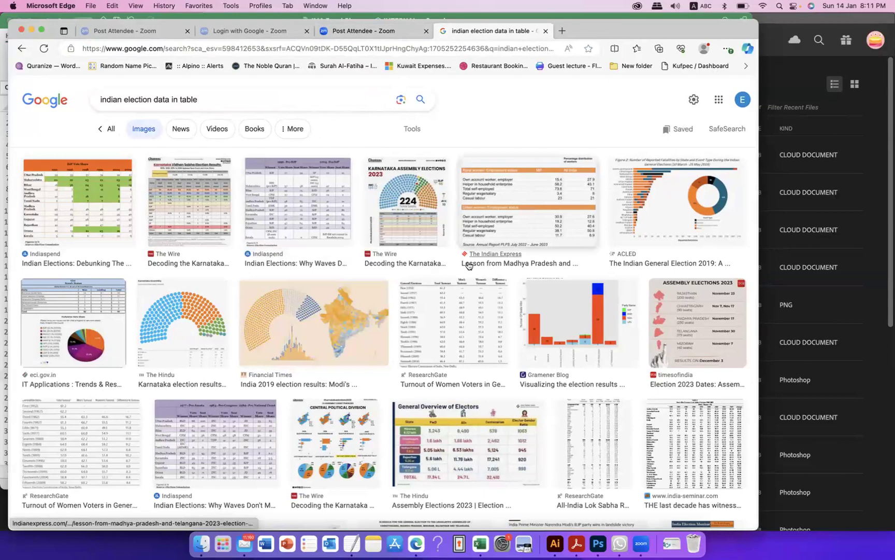
scroll(468, 265, "down", 3)
scroll(468, 265, "down", 10)
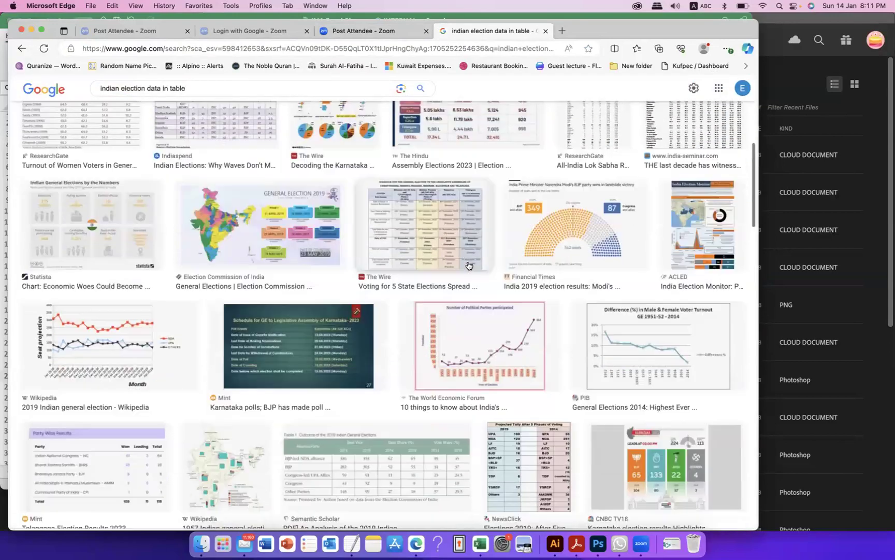
scroll(467, 265, "down", 7)
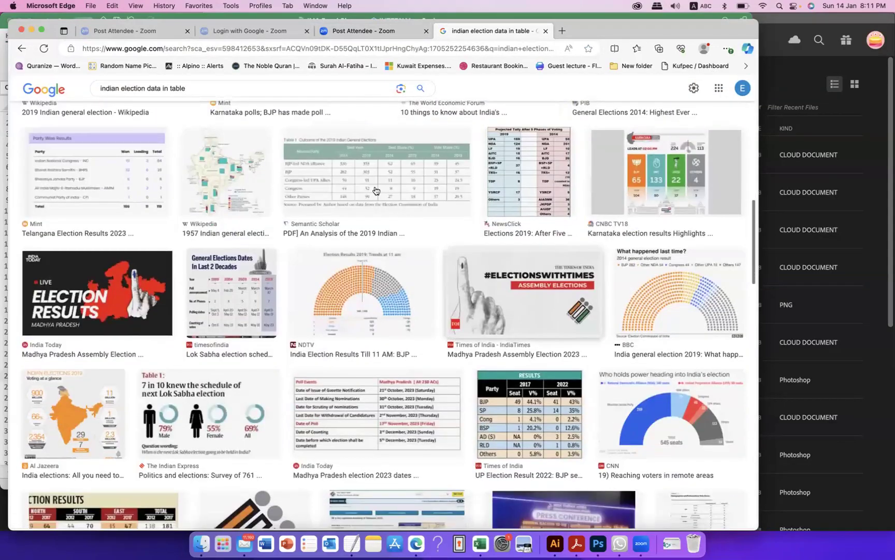
scroll(361, 185, "down", 11)
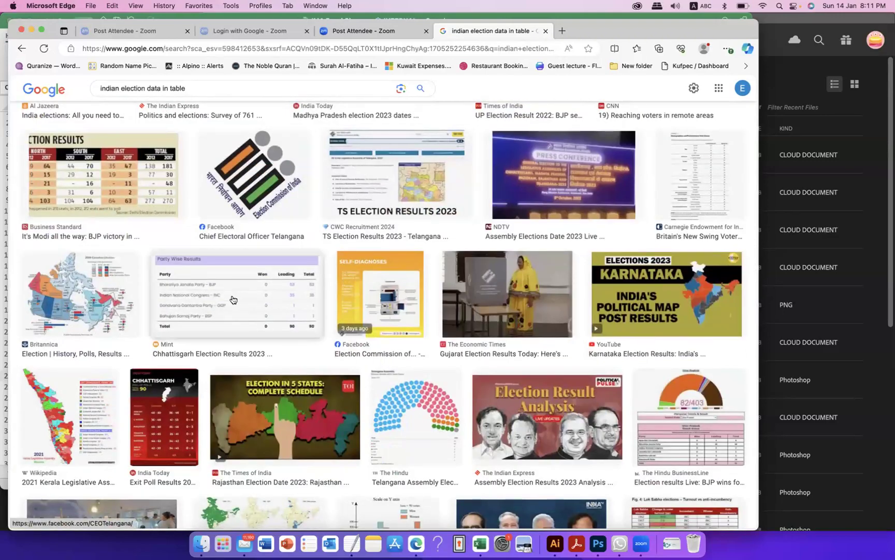
scroll(233, 299, "down", 11)
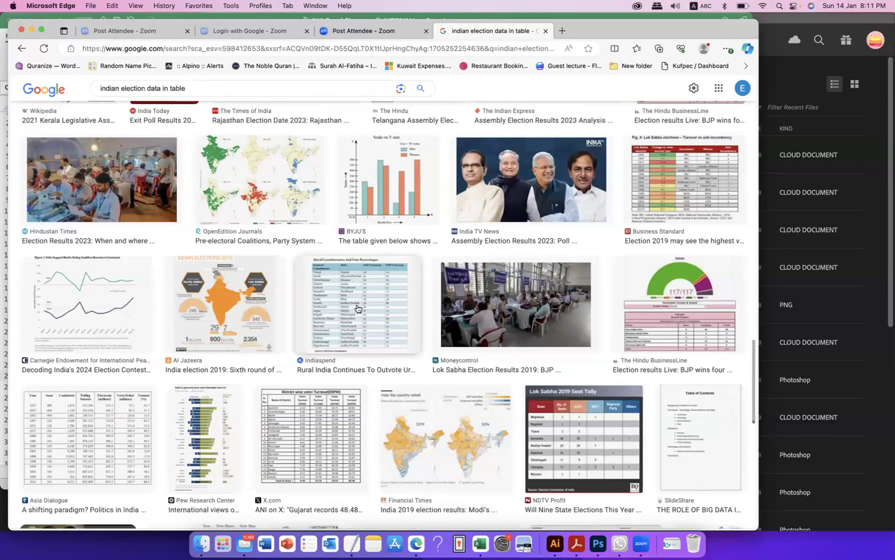
left_click(358, 309)
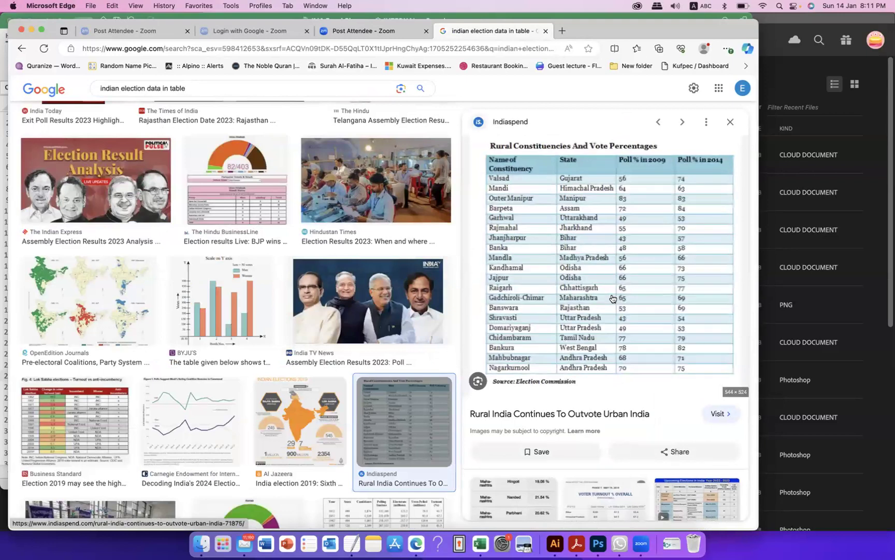
- Save the Rural Constituencies And Vote Percentages image to the Desktop as table-1-rural-constituencies
right_click(595, 273)
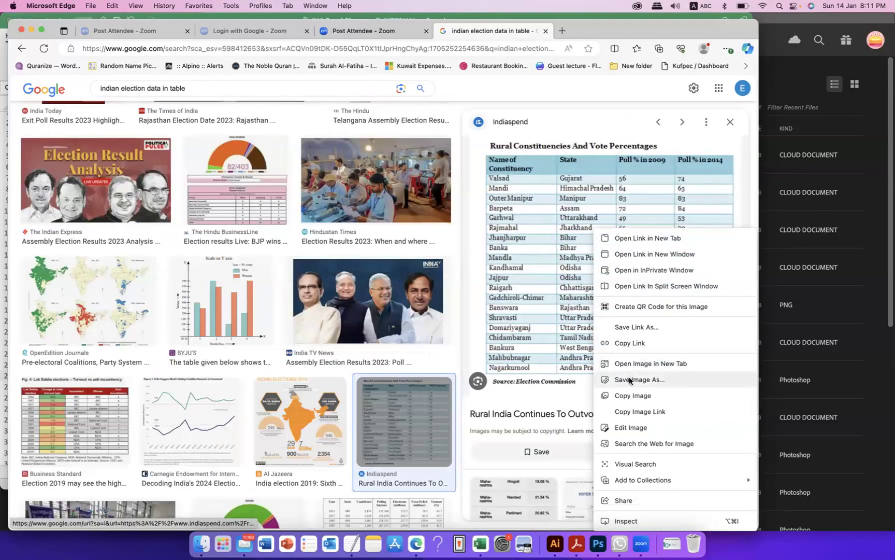
left_click(384, 233)
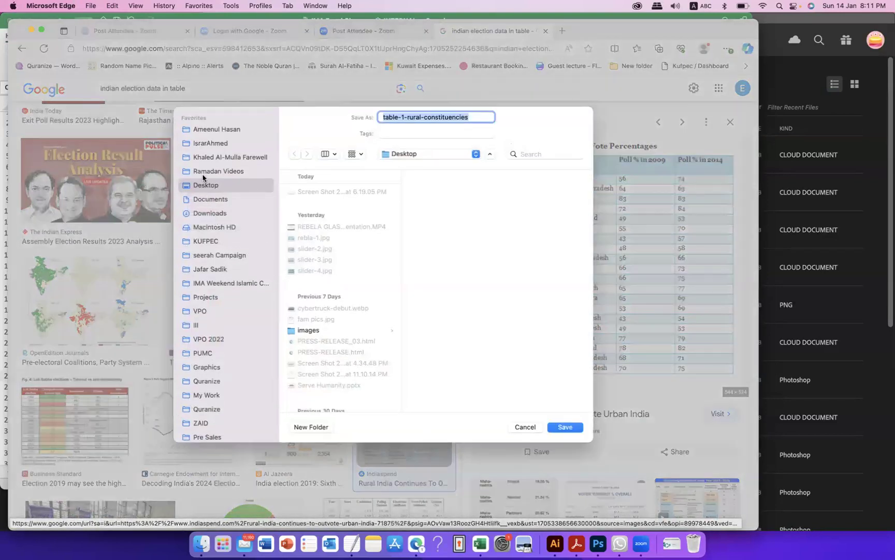
left_click(564, 428)
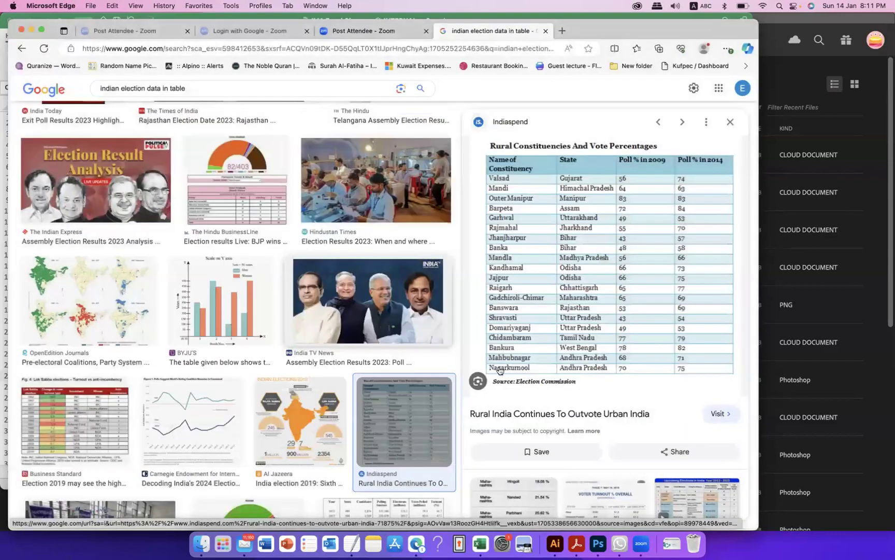
- Switch back to Excel and insert the table data from the saved picture file at cell C23, without reviewing the flagged items
left_click(642, 545)
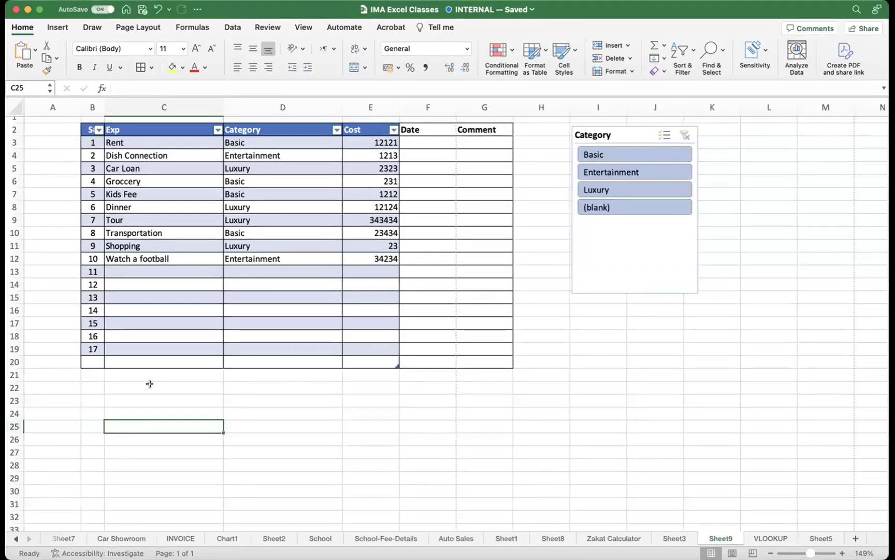
left_click(150, 384)
left_click(120, 397)
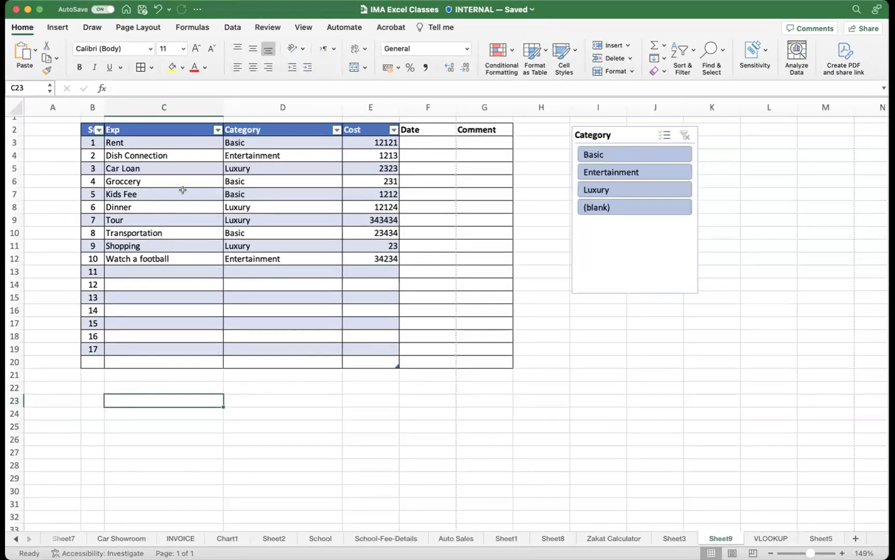
left_click(63, 29)
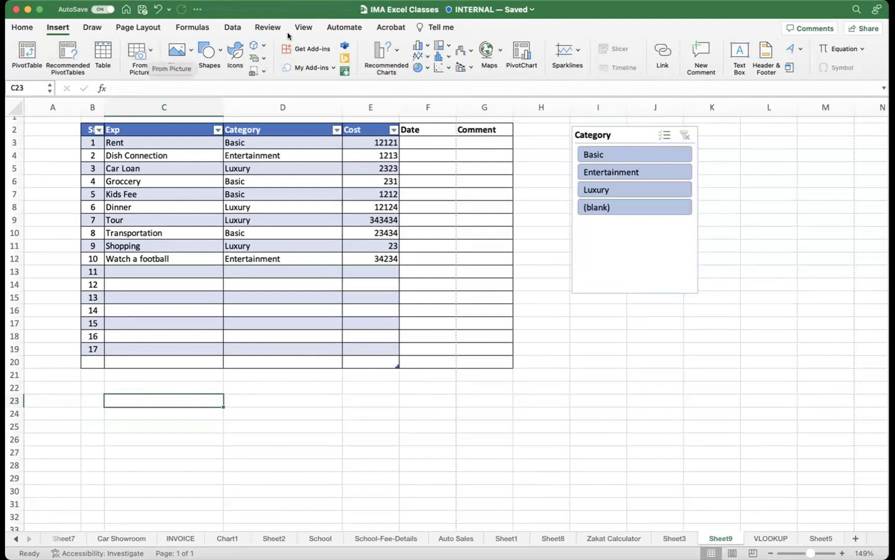
left_click(148, 52)
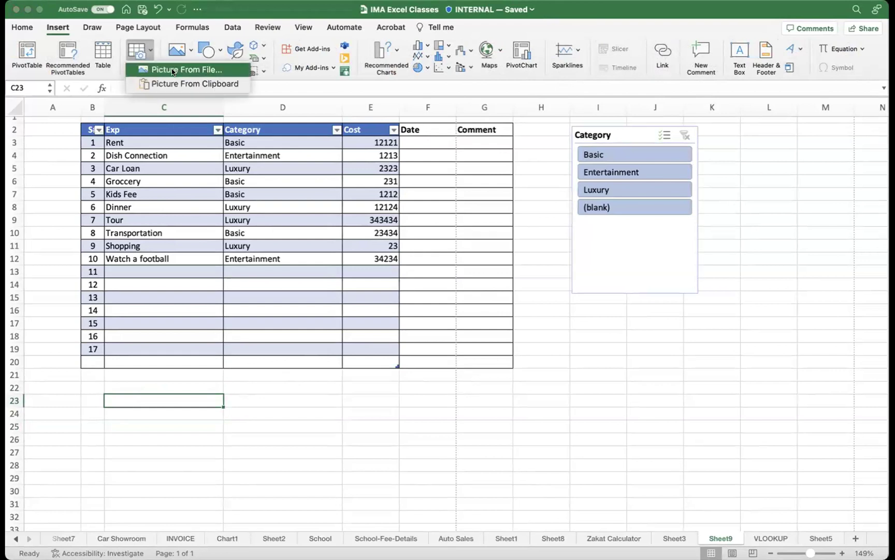
left_click(368, 262)
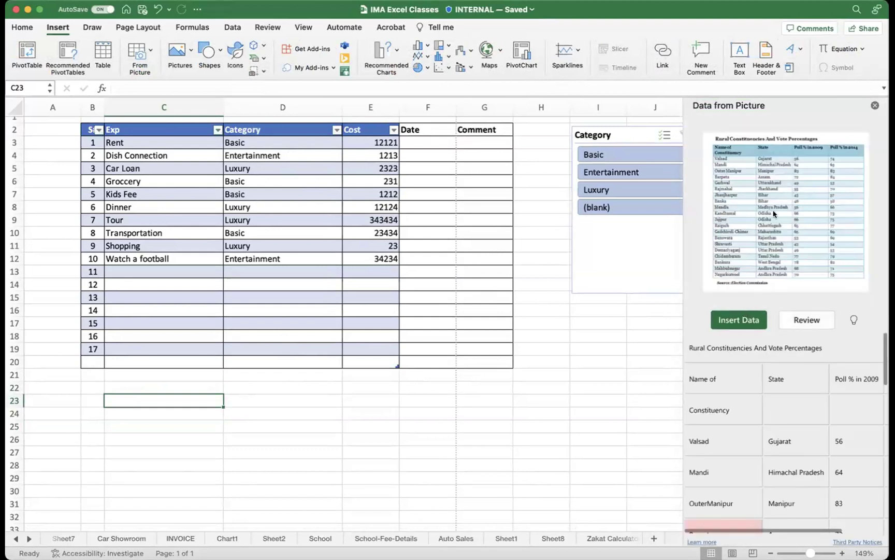
left_click(735, 321)
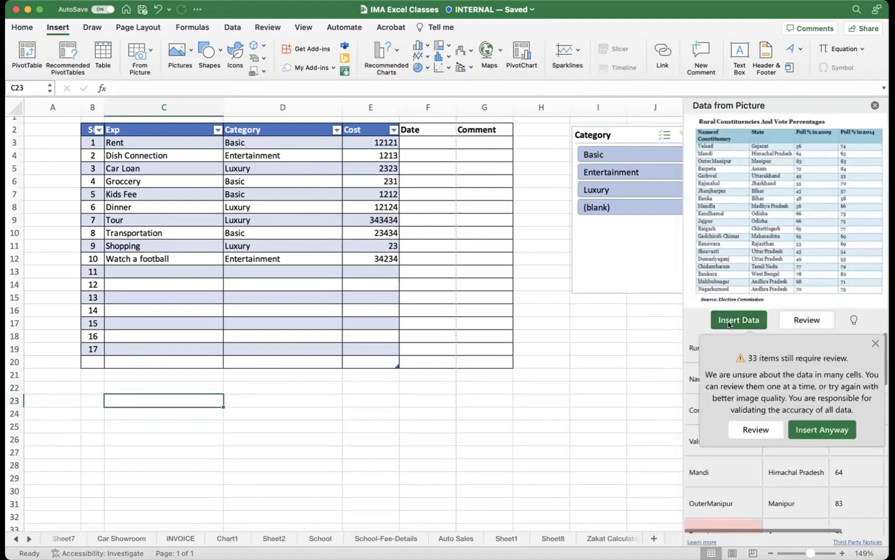
left_click(812, 430)
- Center the cells C23:I23 holding the title of the imported election table
scroll(383, 372, "down", 6)
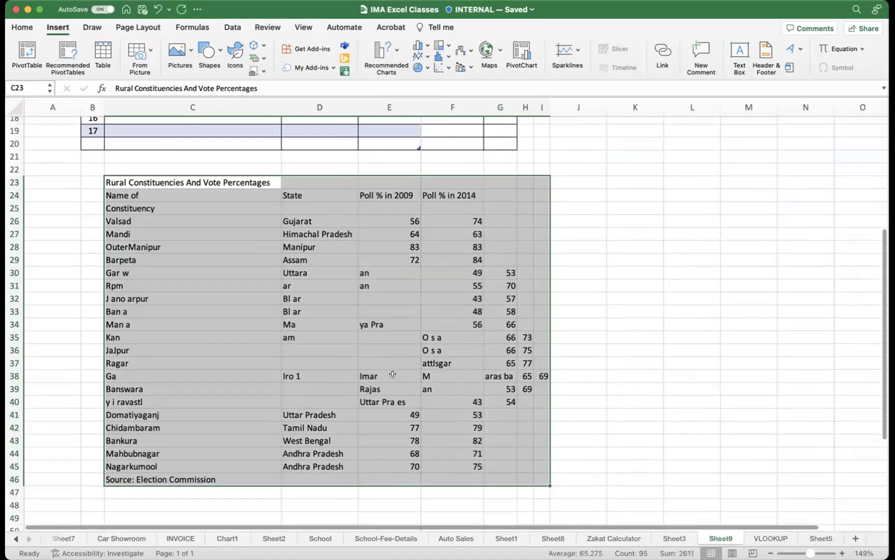
left_click(634, 335)
left_click_drag(139, 199, 542, 466)
left_click_drag(162, 183, 541, 178)
left_click(22, 28)
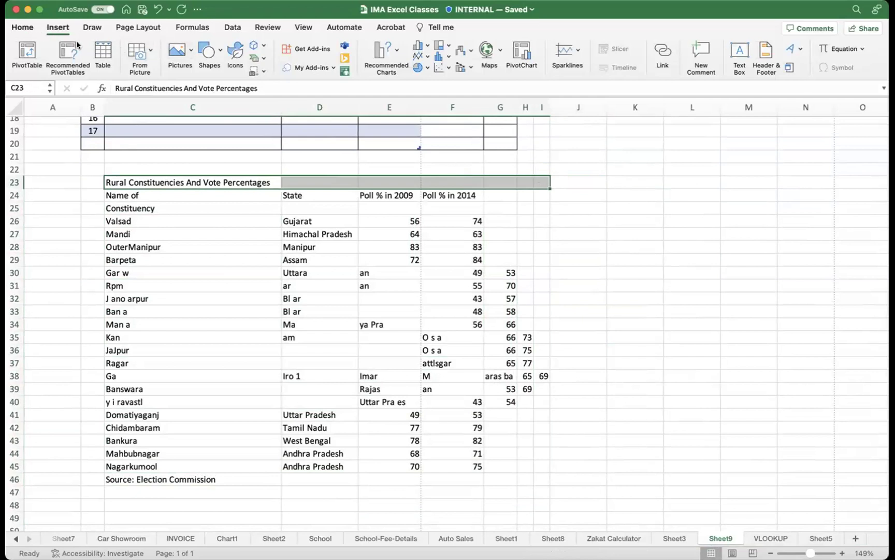
left_click(253, 68)
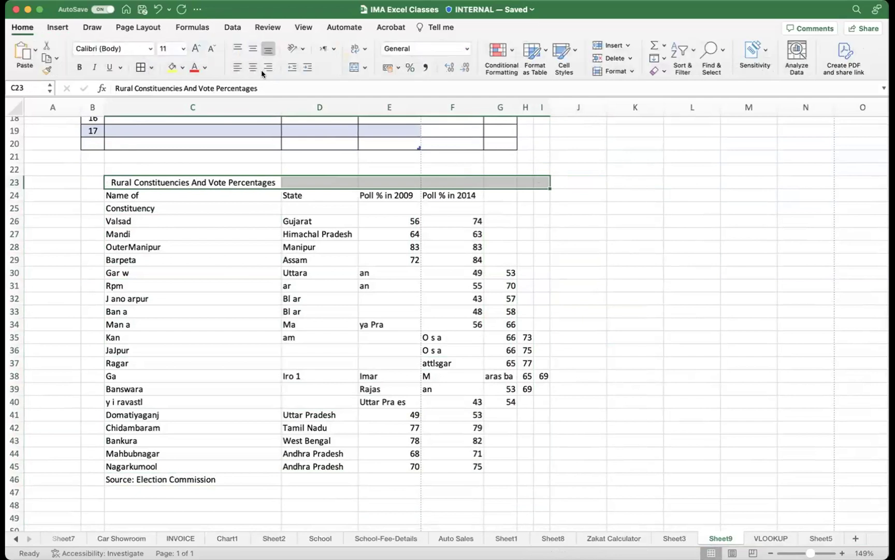
- Examine the rows of the imported election data and the expense table above it
left_click(439, 313)
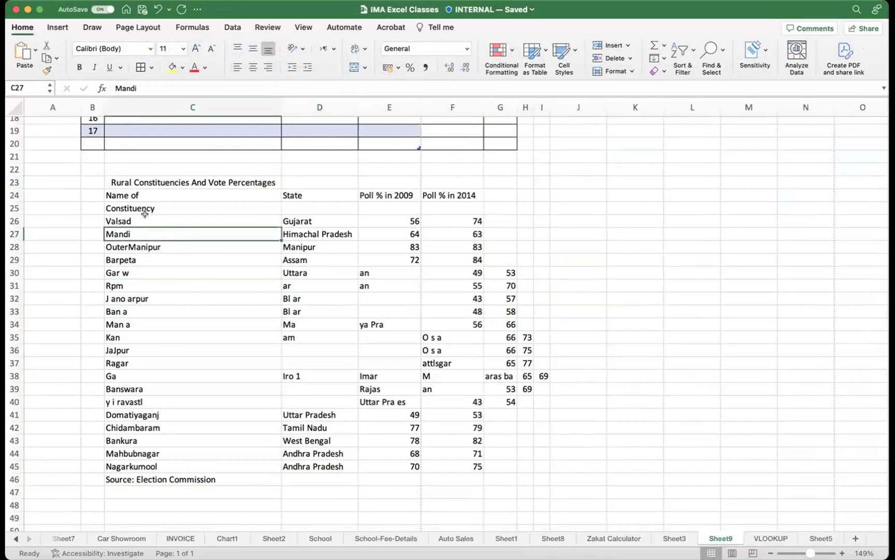
left_click(167, 208)
left_click(150, 219)
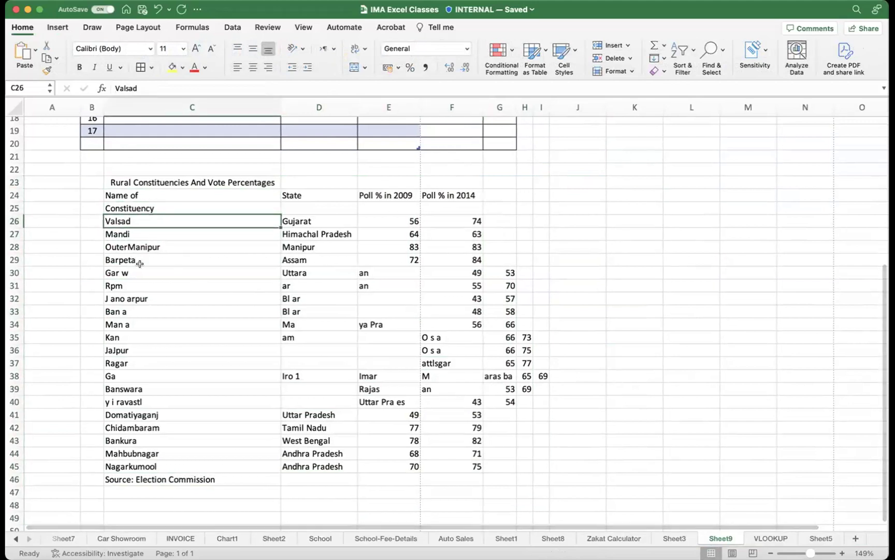
scroll(177, 378, "down", 3)
scroll(177, 378, "up", 10)
scroll(177, 378, "down", 6)
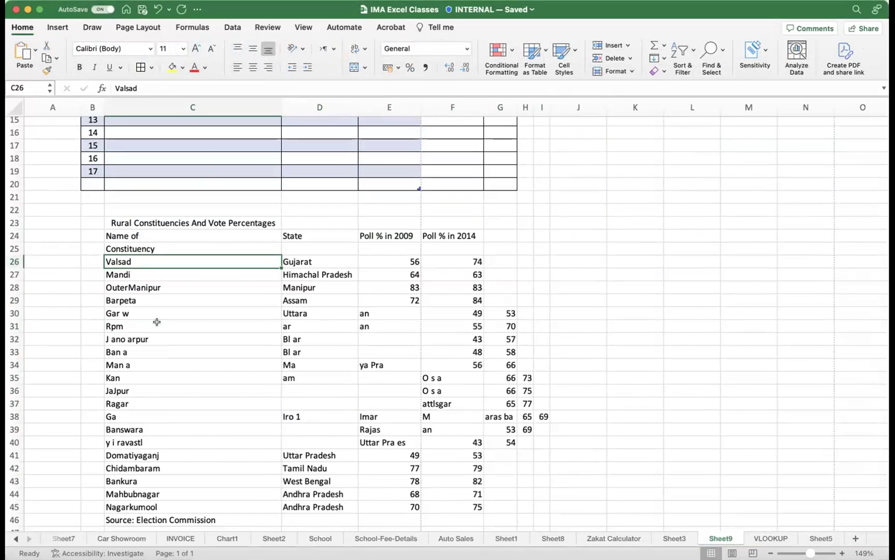
scroll(156, 321, "up", 1)
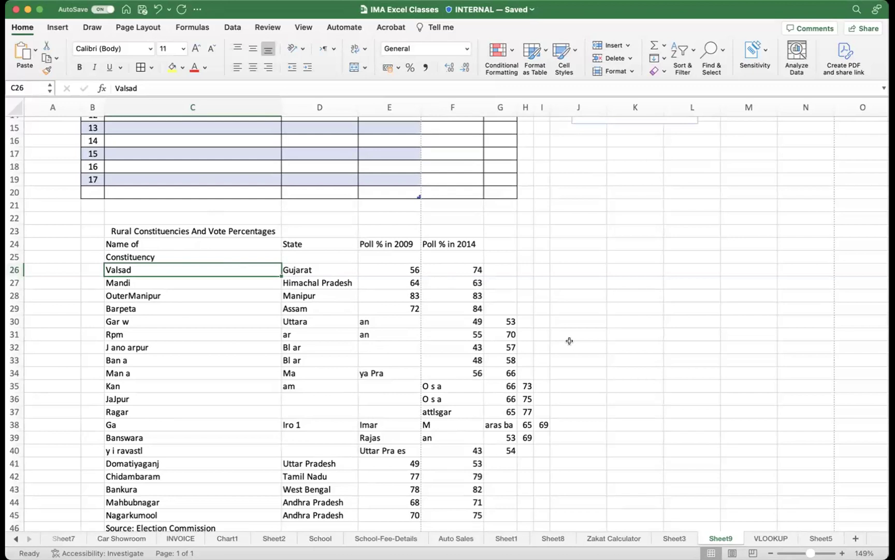
scroll(567, 344, "up", 5)
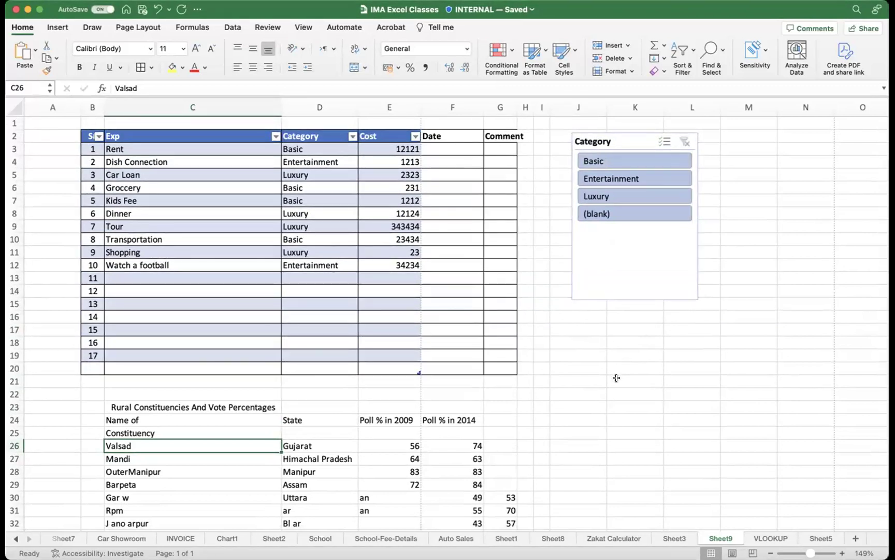
- Add a new worksheet and enter the headings S# in C4 and Name in D4
left_click(674, 282)
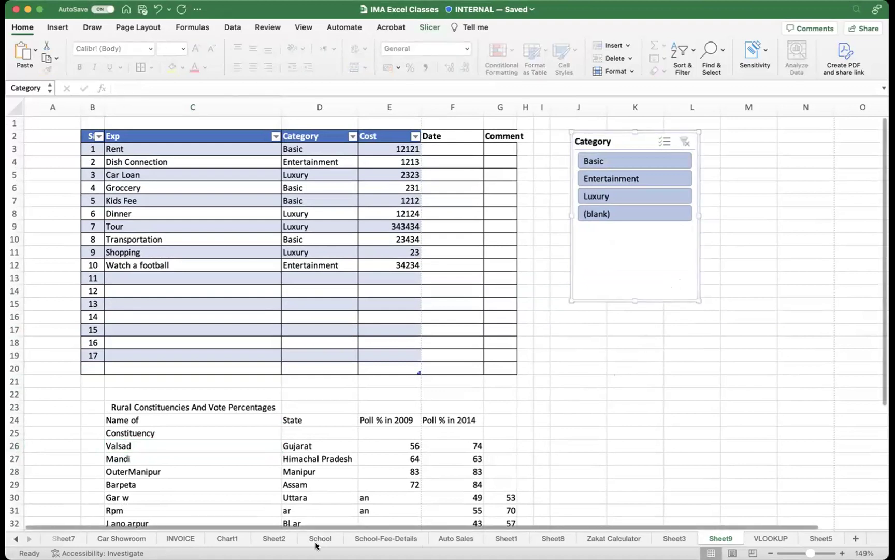
left_click(855, 541)
left_click(102, 141)
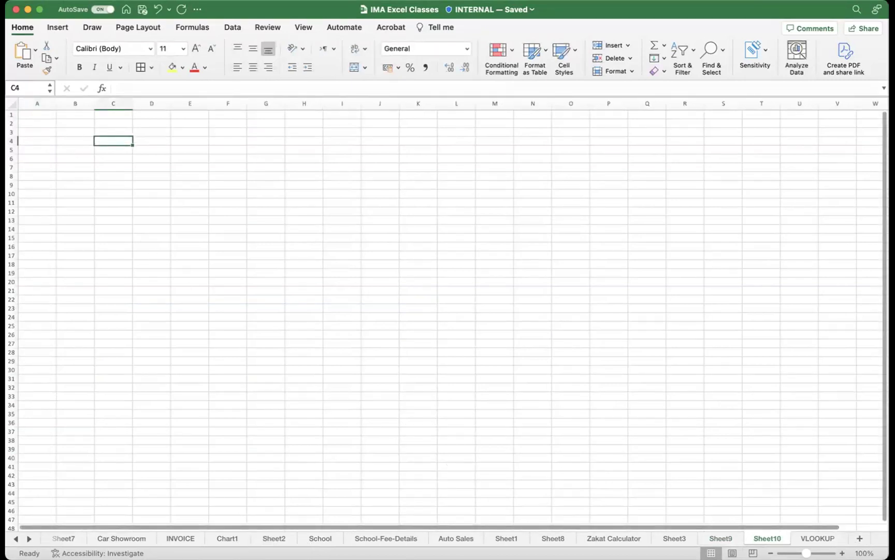
scroll(578, 439, "up", 5)
type("S")
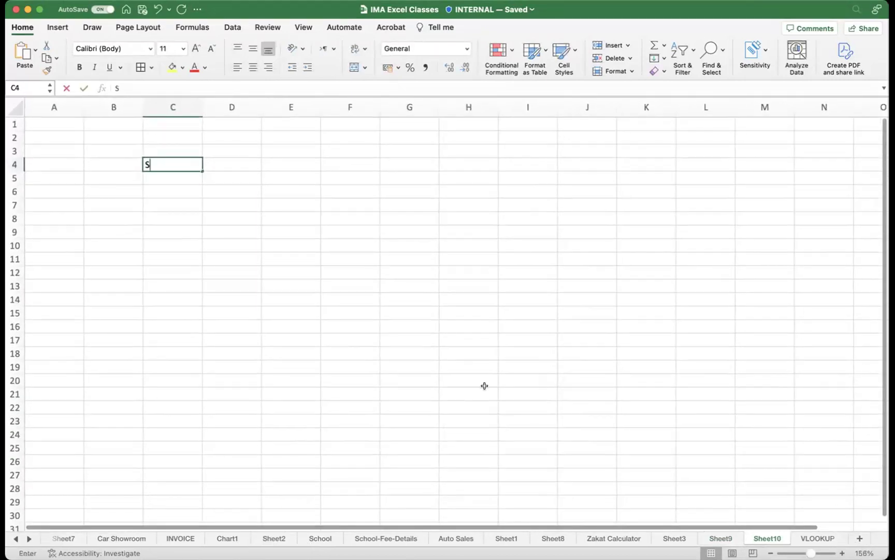
type("#")
key("Return")
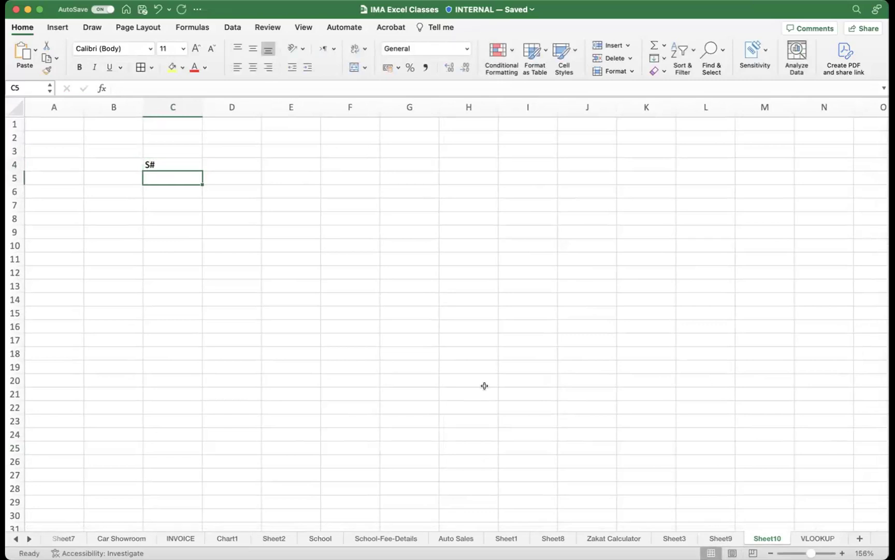
key("Up")
key("Right")
type("Name")
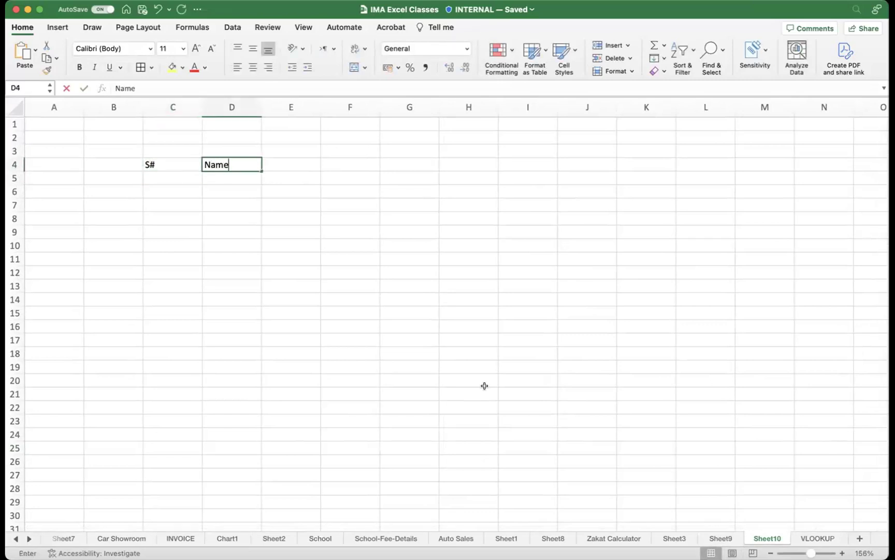
key("Return")
- Enter the heading Code in cell E4, next to the Name heading
key("Up")
key("Right")
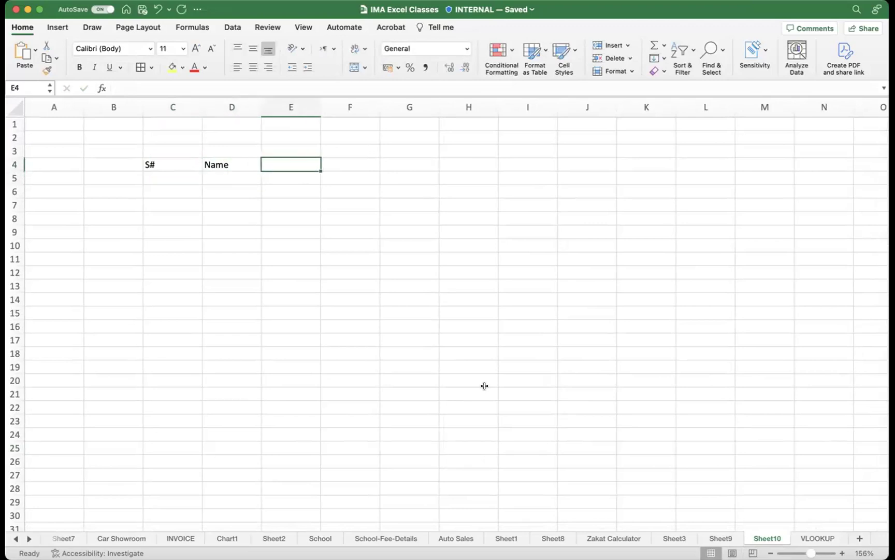
type("BarCod")
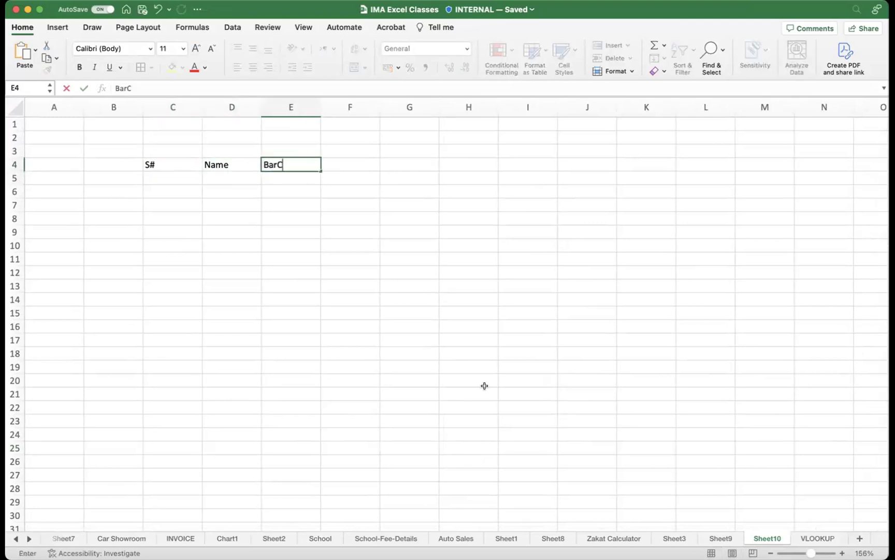
key("BackSpace")
key("BackSpace")
key("BackSpace")
key("BackSpace")
key("BackSpace")
type("Code")
key("Return")
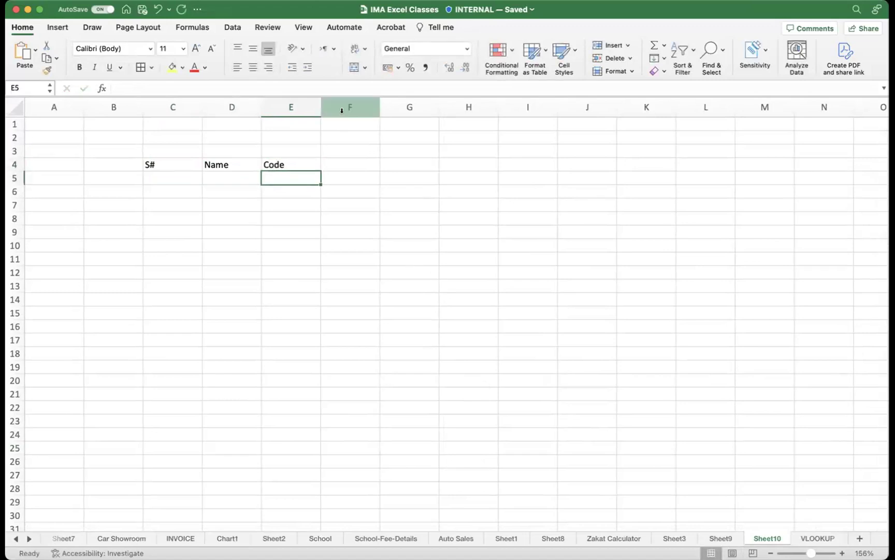
- Widen the Name and Code columns, D and E
left_click(317, 103)
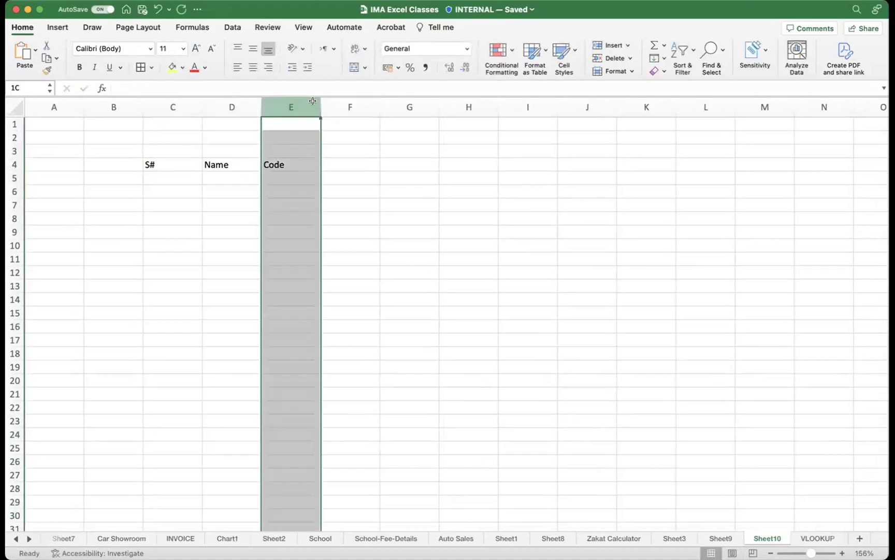
left_click(341, 146)
left_click_drag(321, 106, 402, 105)
left_click_drag(262, 105, 312, 105)
- Apply borders to all cells in C4:F20 and widen column F
left_click_drag(181, 163, 454, 379)
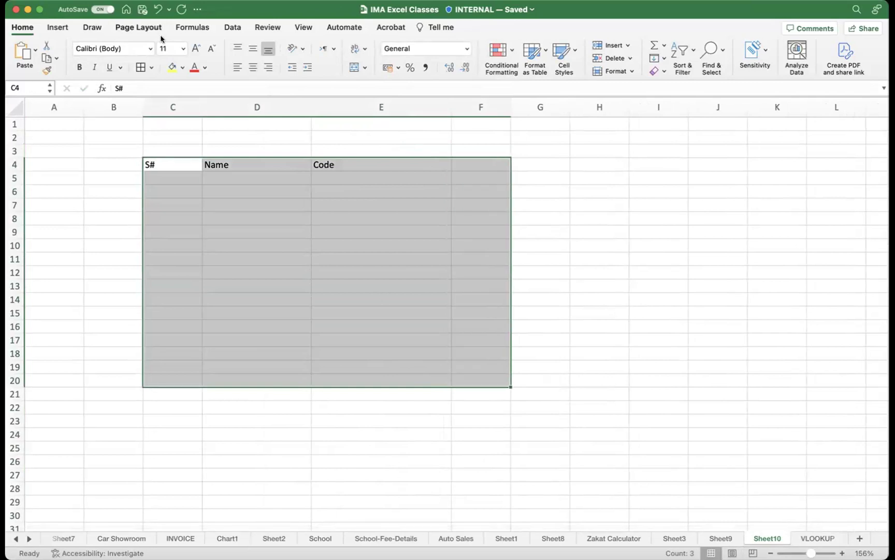
left_click(141, 67)
left_click_drag(511, 106, 603, 106)
- Enter the heading Bar Code in F4 and make the heading row C4:F4 bold
left_click(518, 167)
type("BAr")
key("BackSpace")
key("BackSpace")
key("BackSpace")
type("a")
key("BackSpace")
type("BVar")
key("BackSpace")
key("BackSpace")
key("BackSpace")
type("ar Code")
key("Return")
left_click_drag(188, 161, 523, 163)
key("super+b")
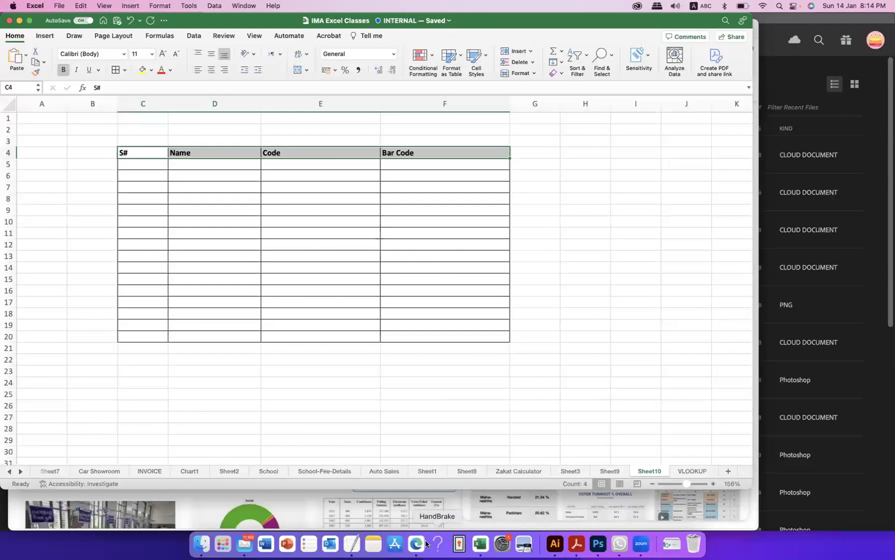
- Switch to Microsoft Edge and search Google for "bar code font free download"
left_click(415, 544)
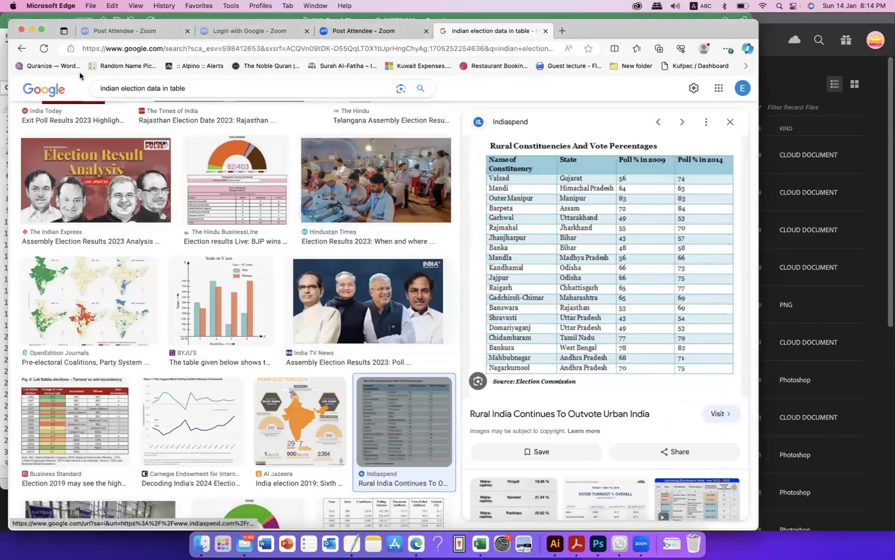
left_click(41, 91)
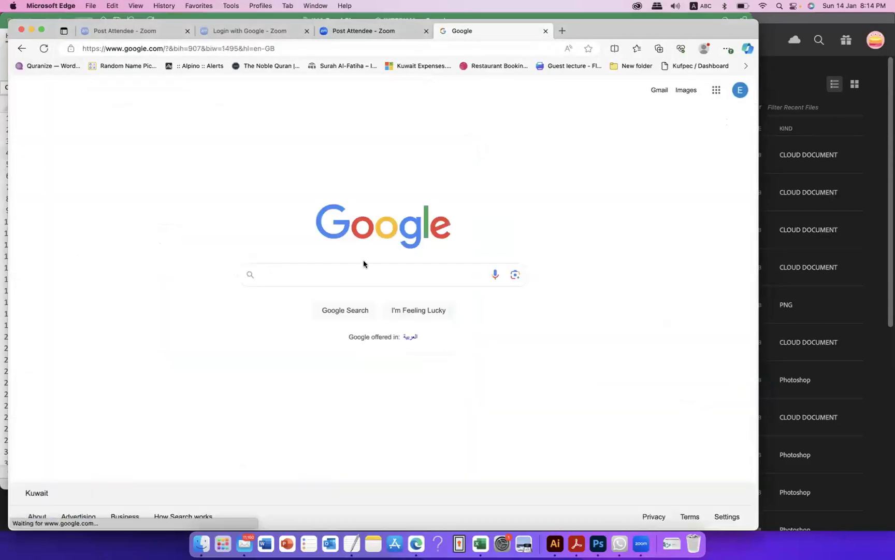
left_click(344, 278)
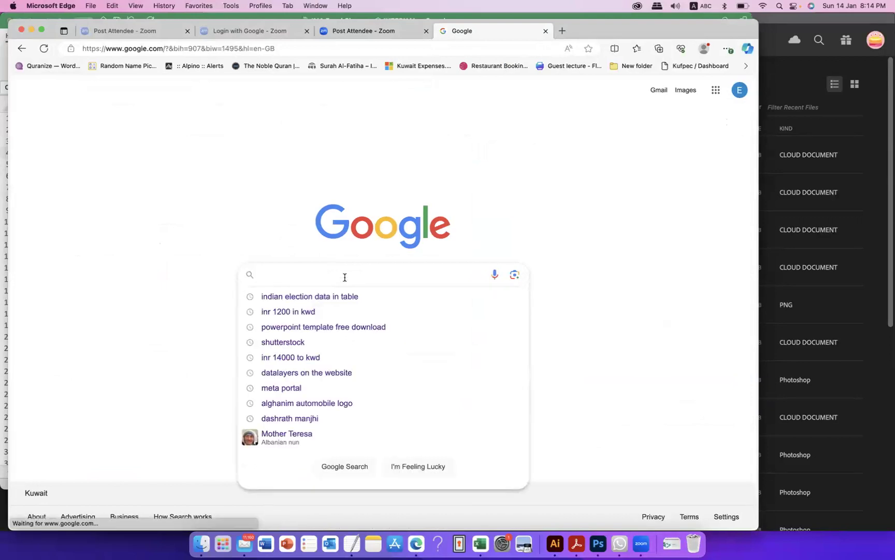
type("bar")
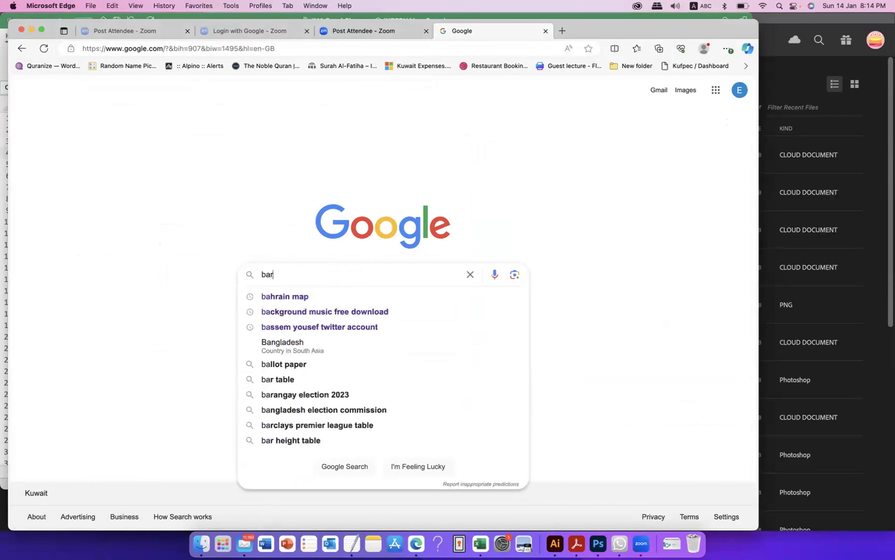
type(" code font f")
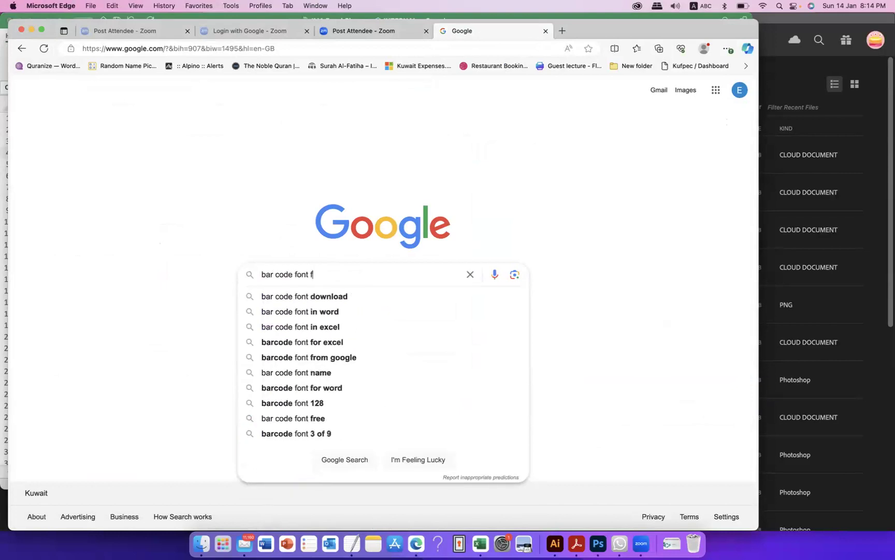
type("ree download")
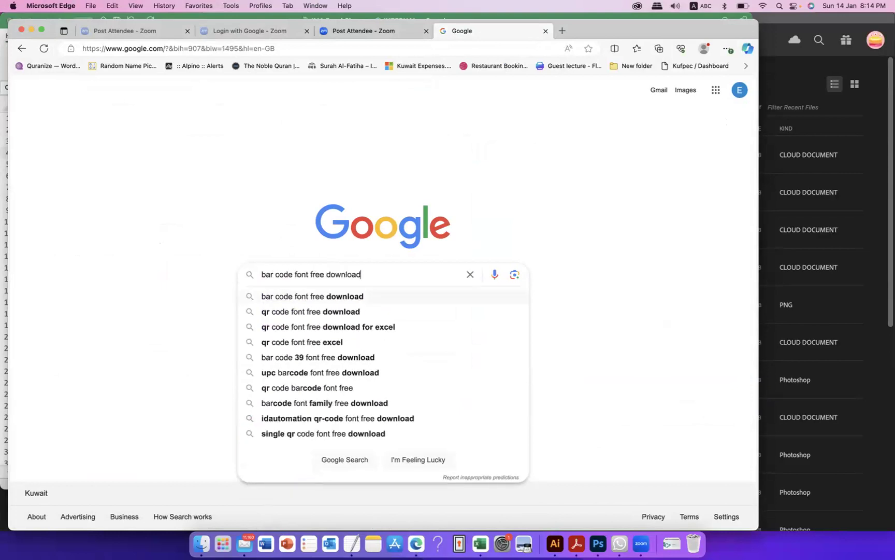
key("Return")
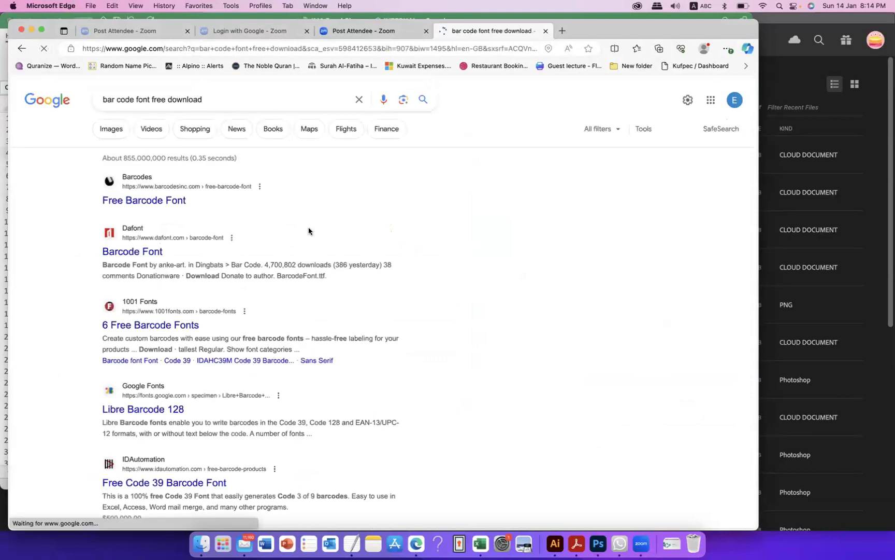
- Examine the glyphs of the Barcode Font on its Dafont page and return to the Google results
left_click(304, 270)
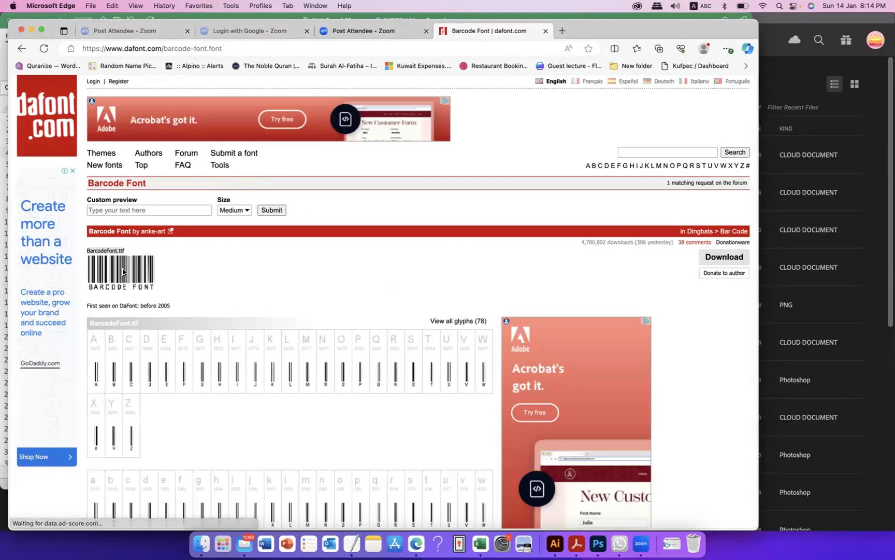
scroll(329, 284, "down", 5)
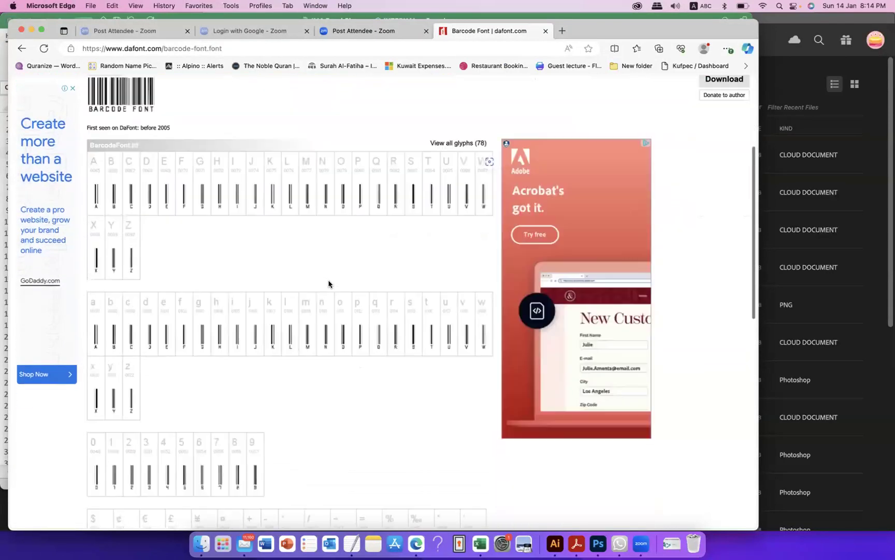
scroll(329, 284, "up", 5)
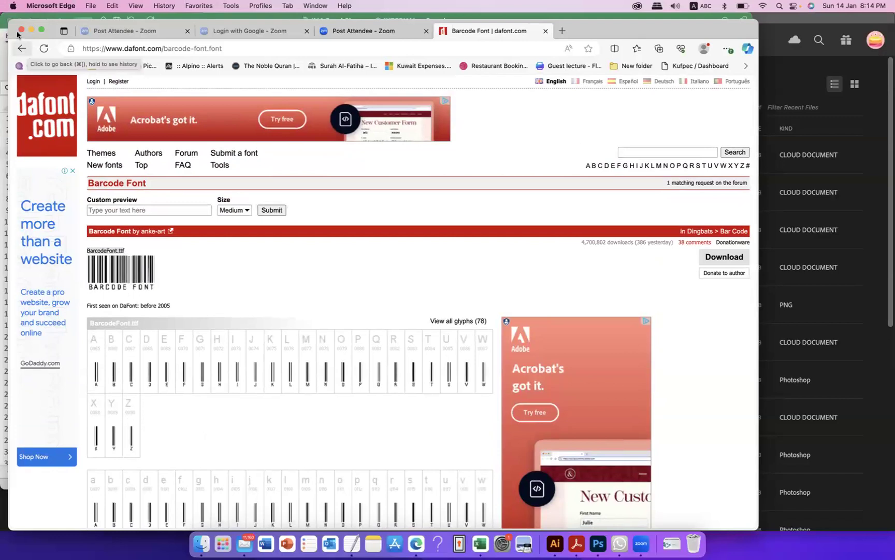
left_click(21, 48)
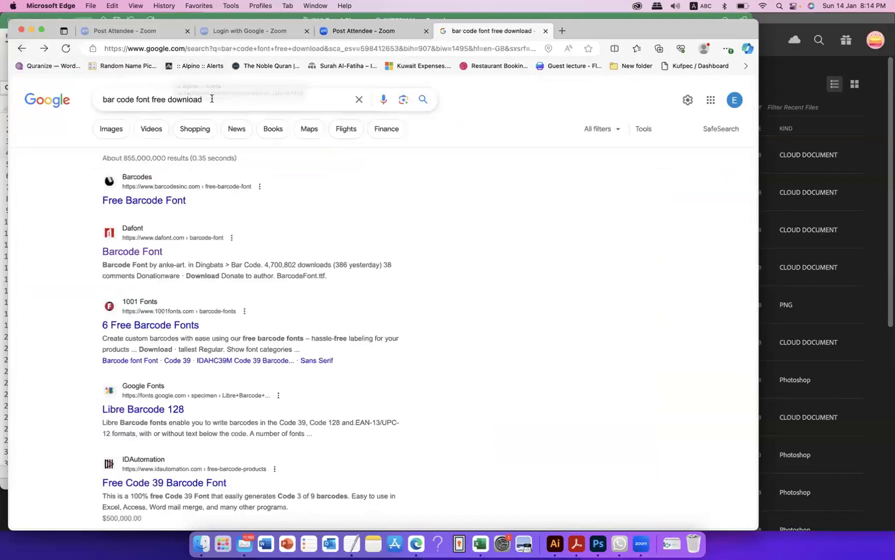
- Search Google for "3 of 9 font download"
triple_click(212, 98)
type("3")
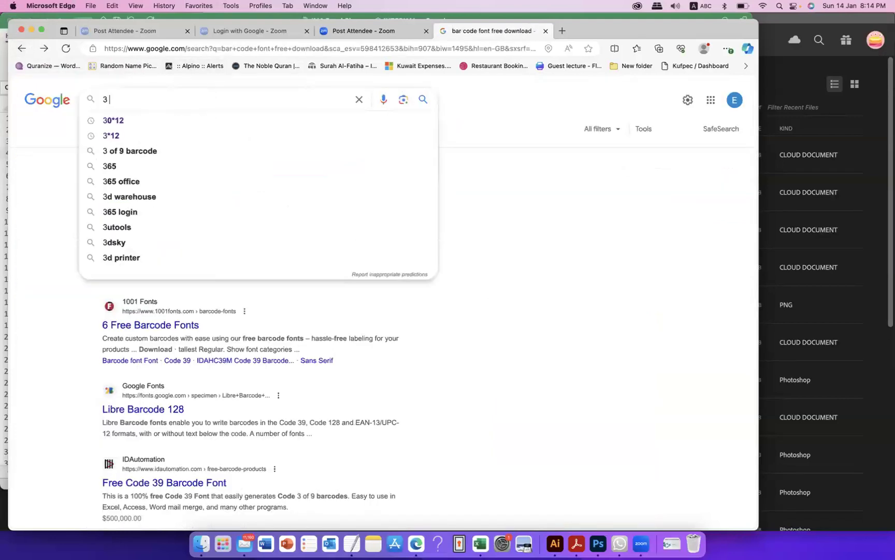
type(" of 9 font")
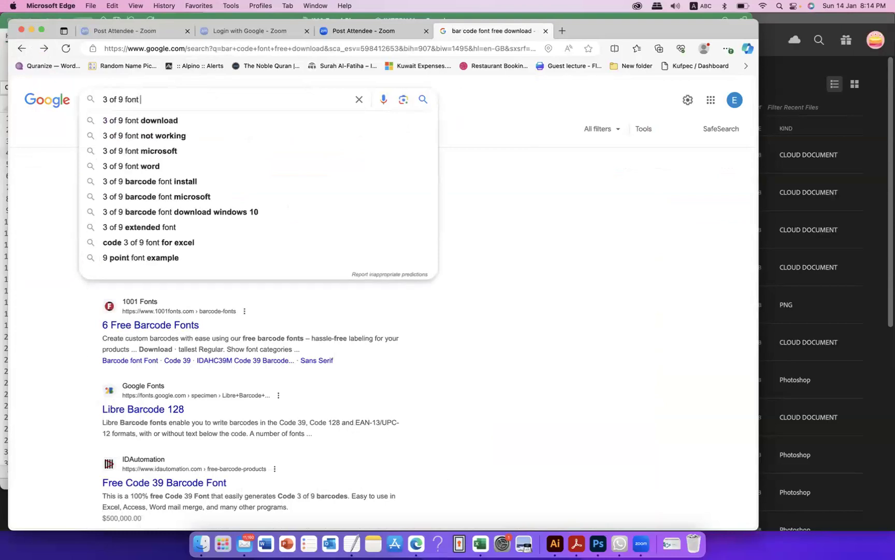
key("Down")
key("Return")
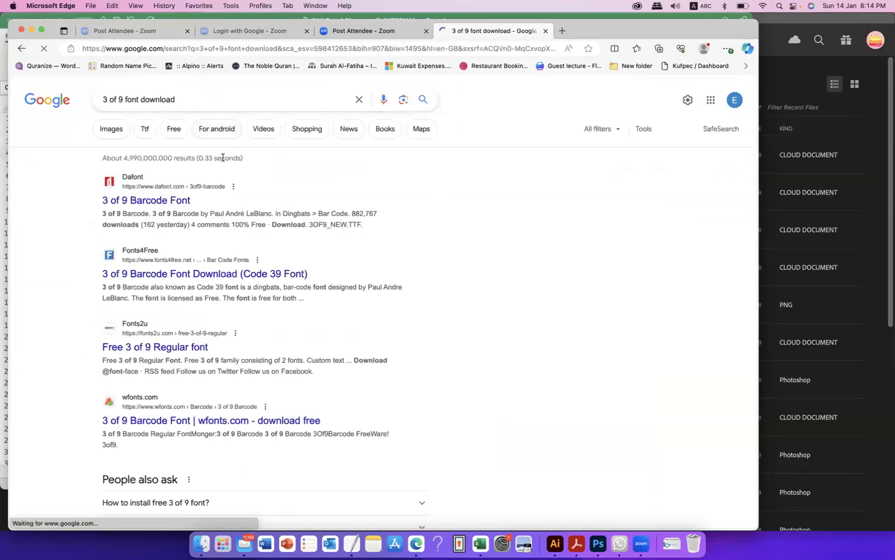
- Download the 3 of 9 Barcode font from its Dafont page and show the downloaded 3of9_barcode.zip in Finder
left_click(143, 208)
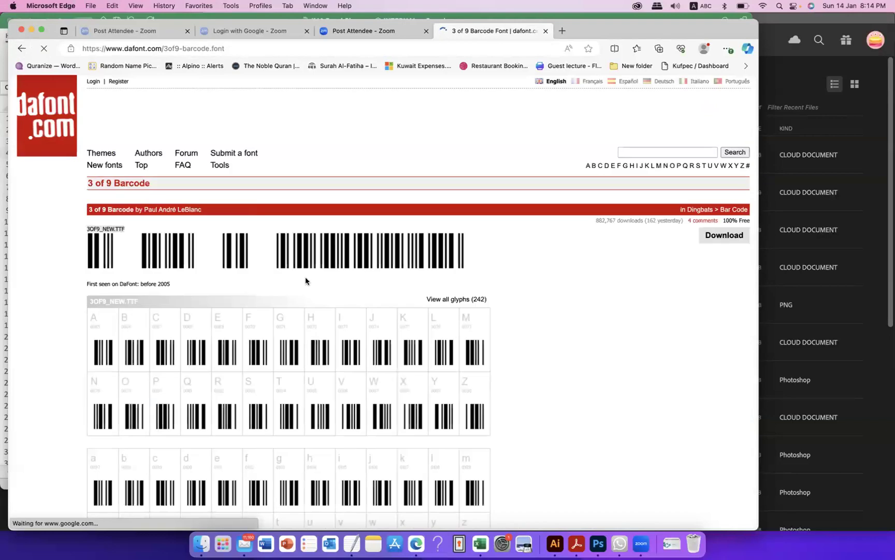
left_click(713, 238)
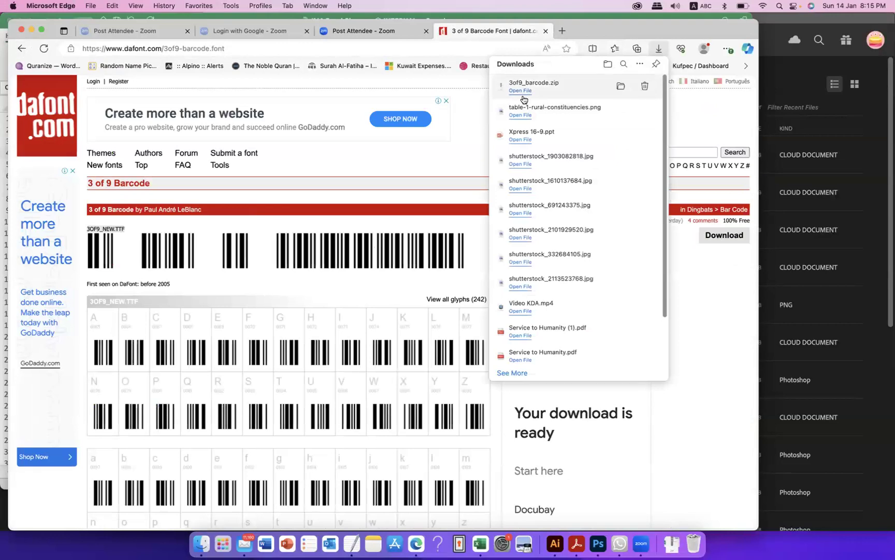
left_click(620, 86)
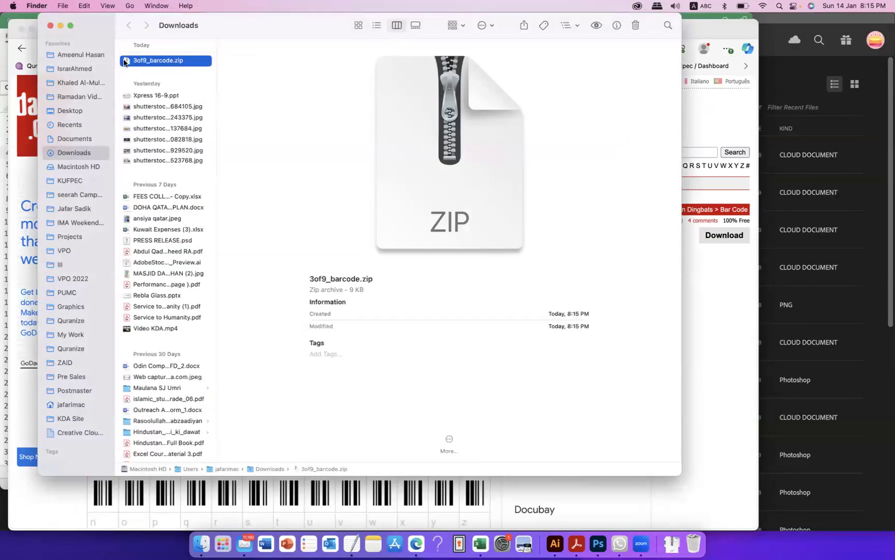
- Unzip 3of9_barcode.zip, install the 3OF9_NEW.TTF font from it and close the font manager
double_click(125, 61)
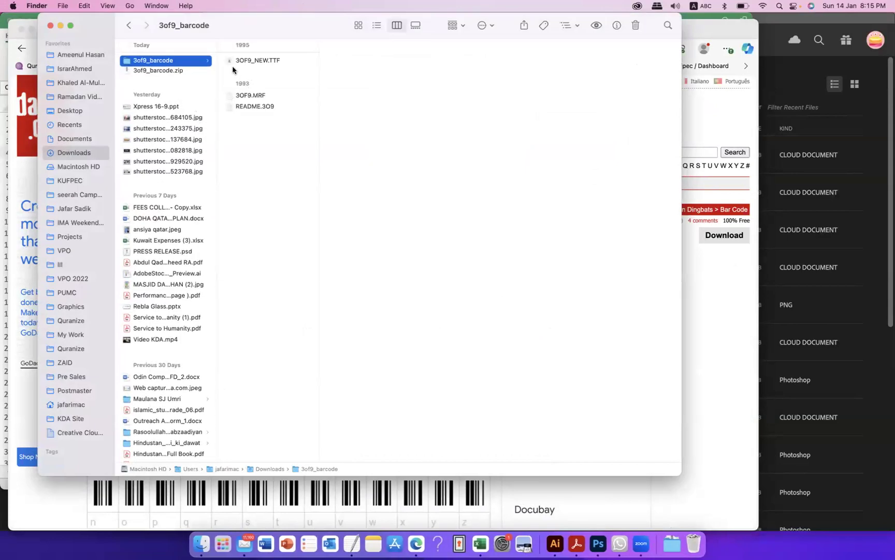
left_click(231, 62)
double_click(230, 62)
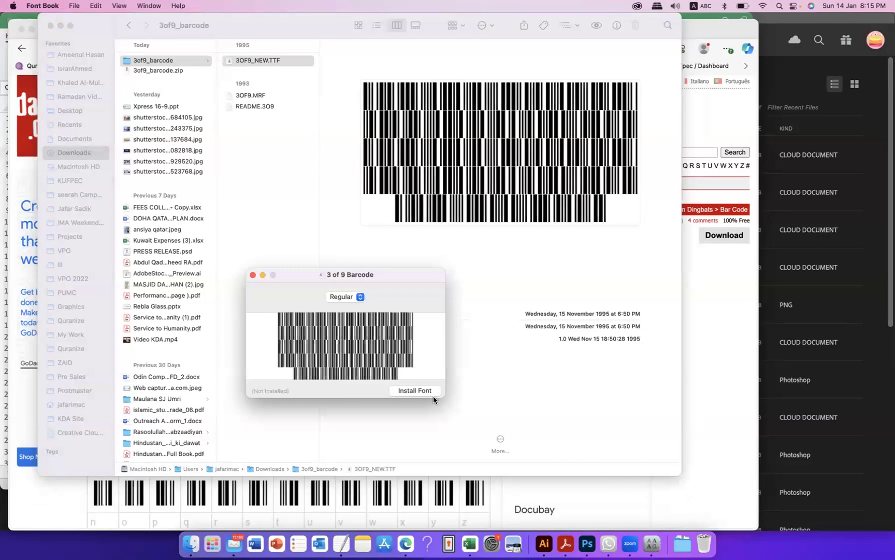
left_click(415, 391)
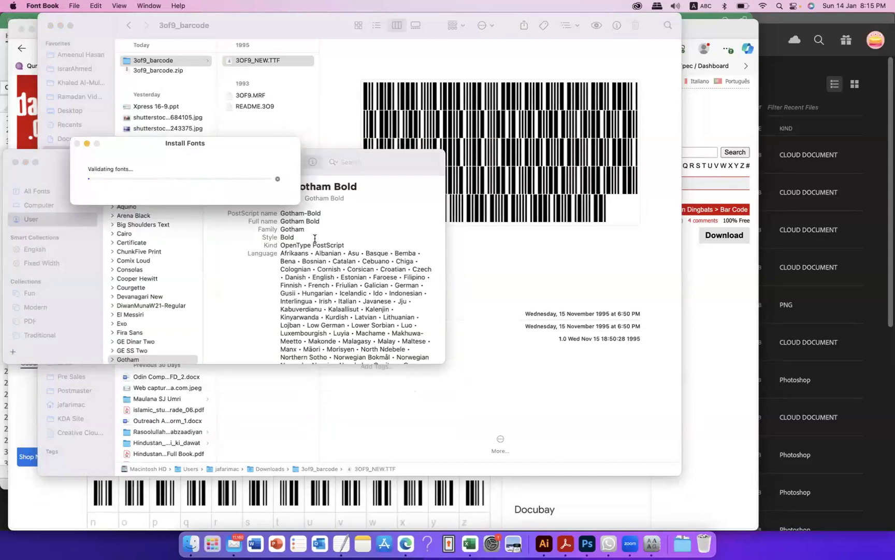
left_click(15, 162)
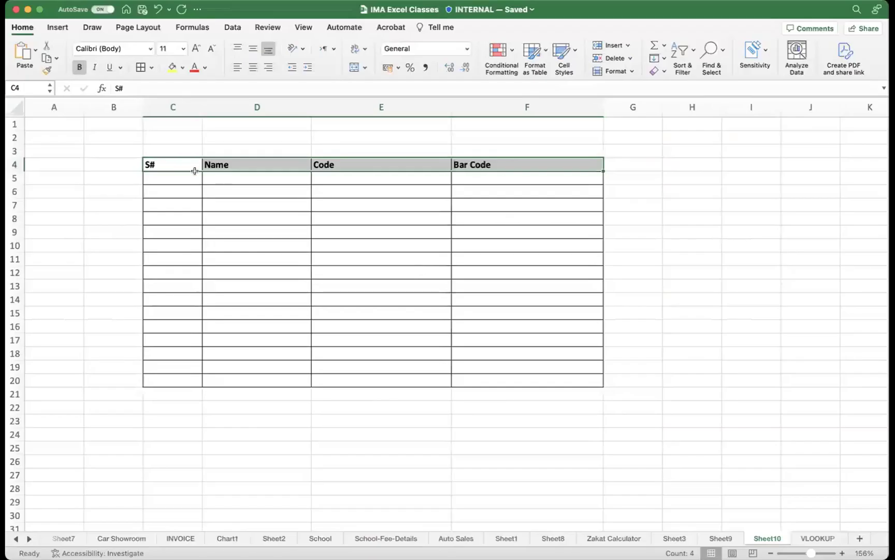
- Switch to Excel and number the S# column from 1 to 16 in C5:C20
left_click(175, 176)
type("1")
key("Return")
type("2")
key("Return")
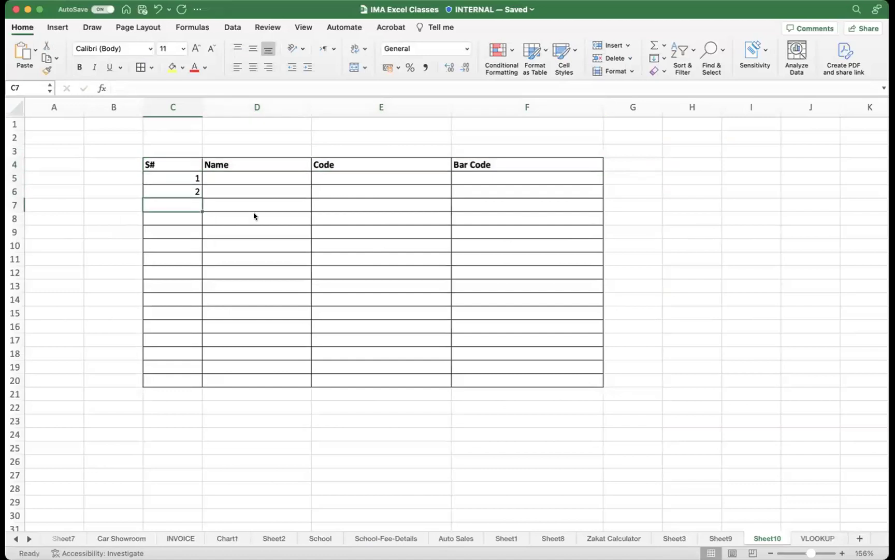
type("3")
key("Return")
left_click_drag(184, 177, 197, 367)
- Enter the item names Type, Tube, Screws and Bolt in D5:D8 of the Name column
left_click(272, 177)
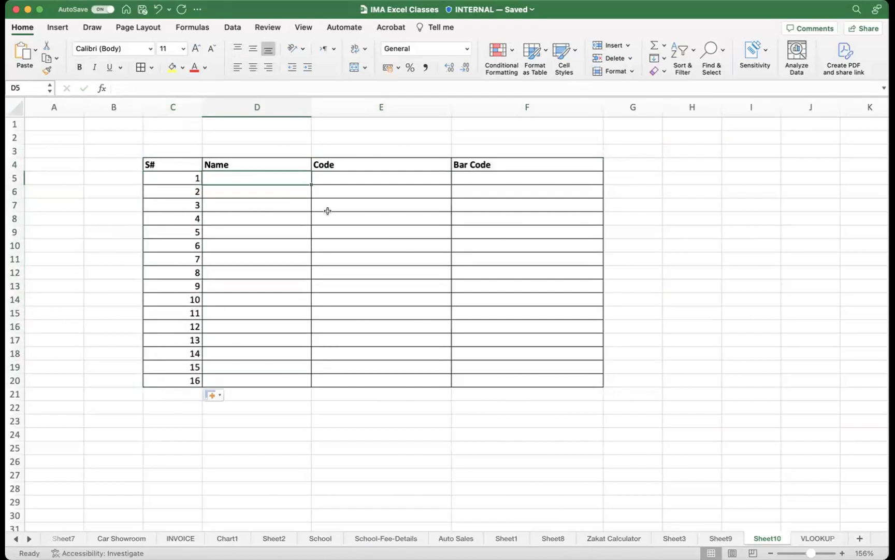
type("Ca")
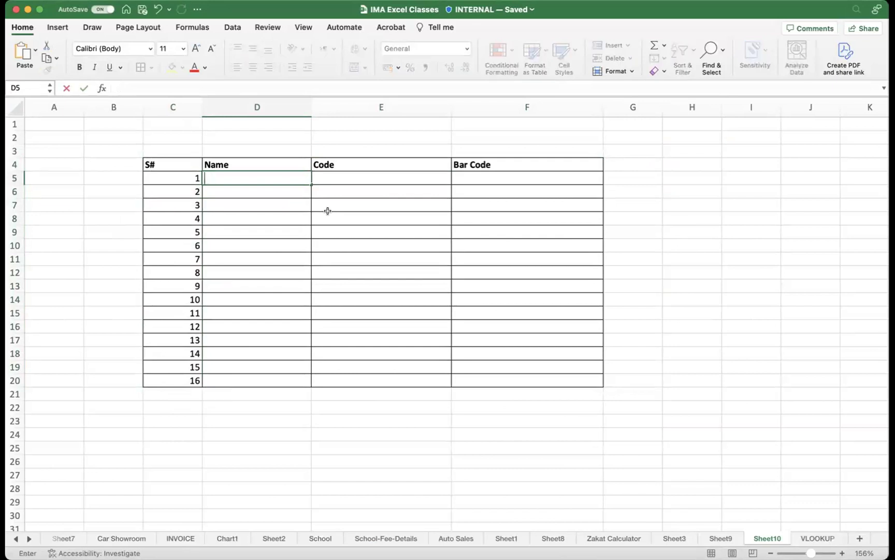
type("ype")
key("Return")
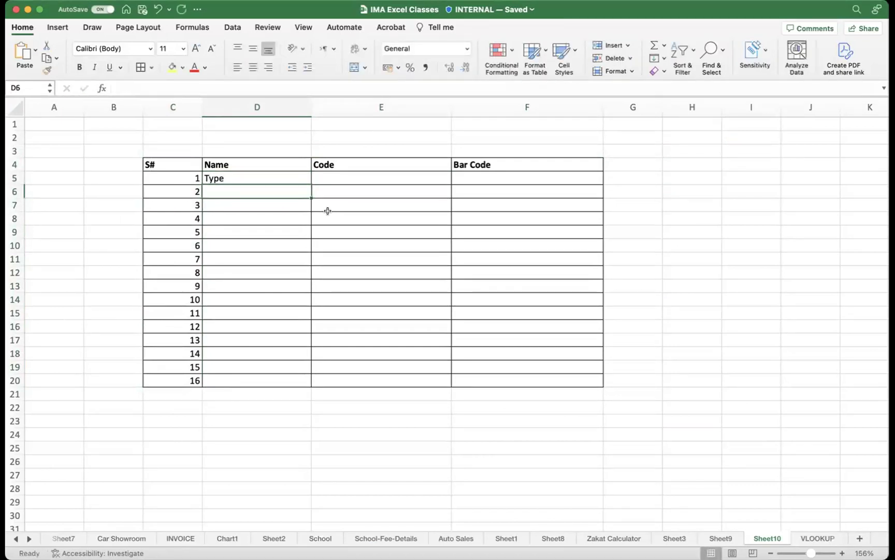
type("Tube")
key("Return")
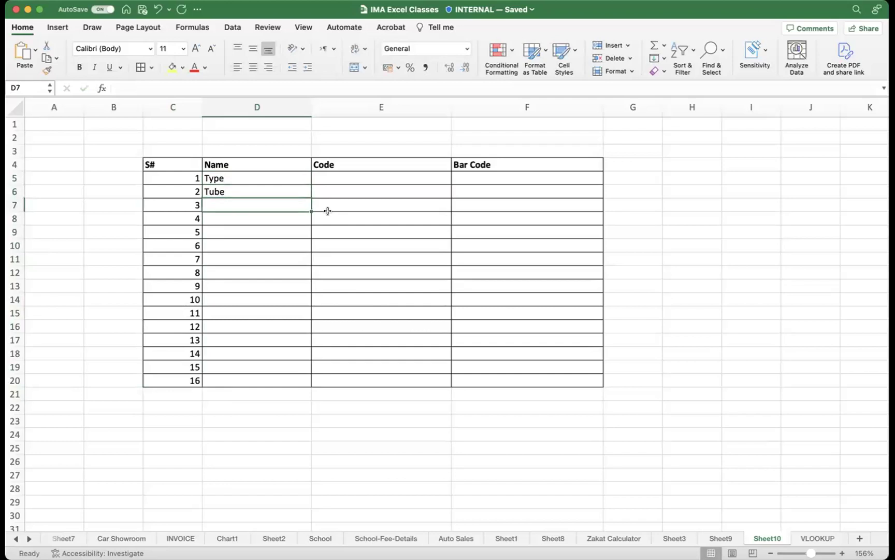
type("Screws")
key("Return")
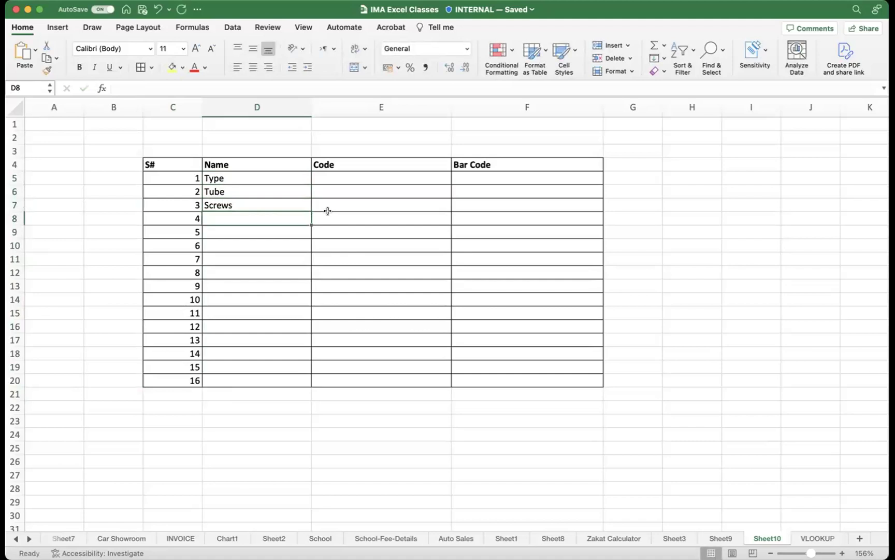
type("Bolt")
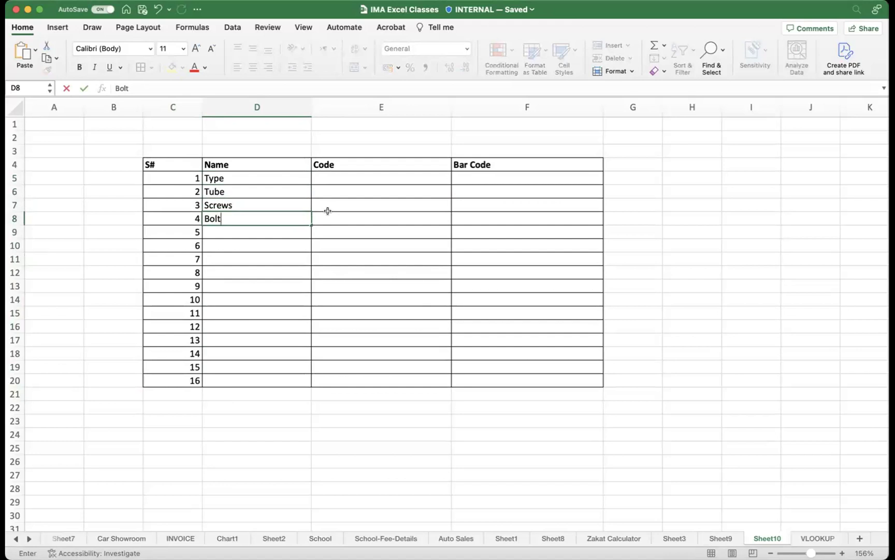
key("Return")
key("Up")
key("Up")
key("Up")
key("Right")
key("Up")
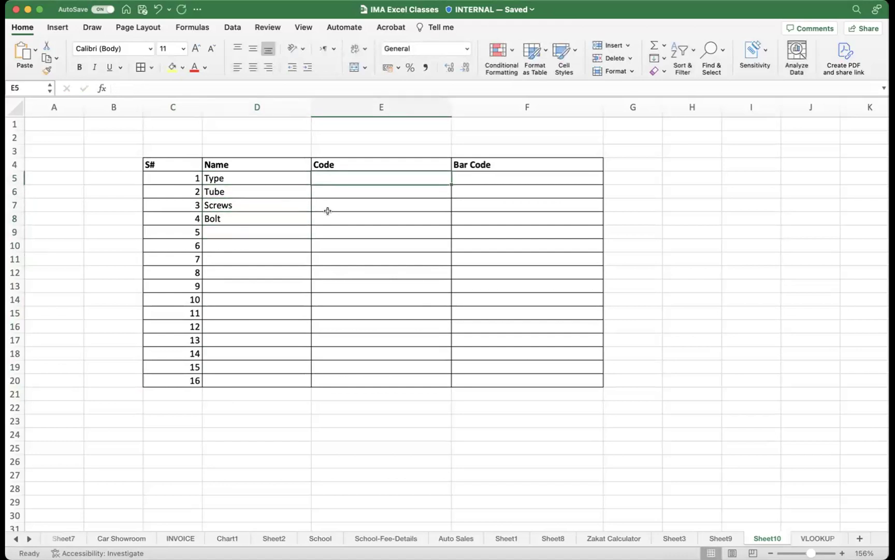
type("4353445646")
key("Return")
type("123123132")
key("Return")
type("123123123")
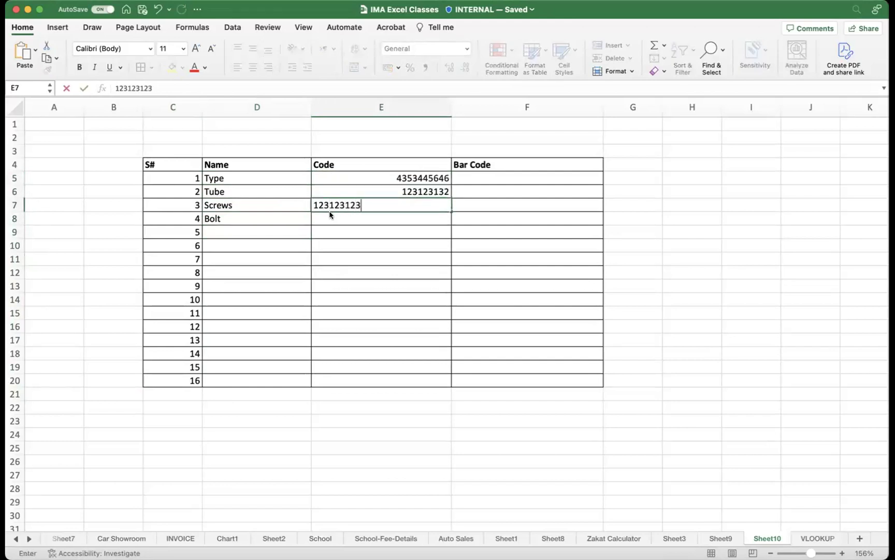
key("Return")
type("12321435")
key("Return")
type("23423442")
key("Return")
type("2314324234")
key("Return")
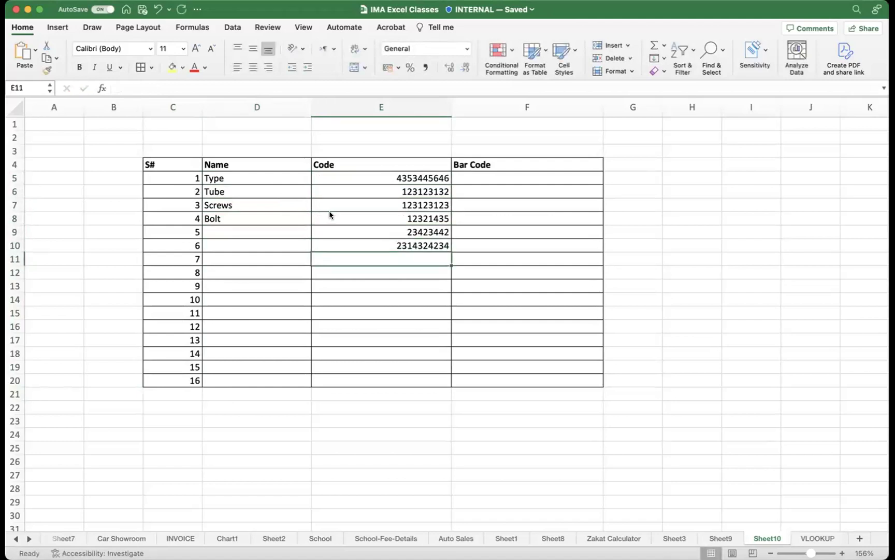
- Enter the formula ="(" & E5 & ")" in F5 to wrap the first code in parentheses
left_click(522, 174)
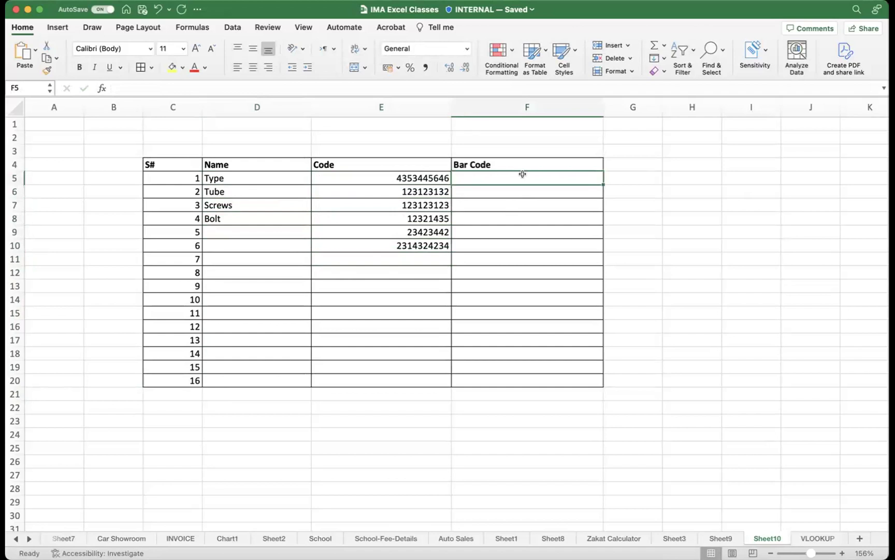
type("=")
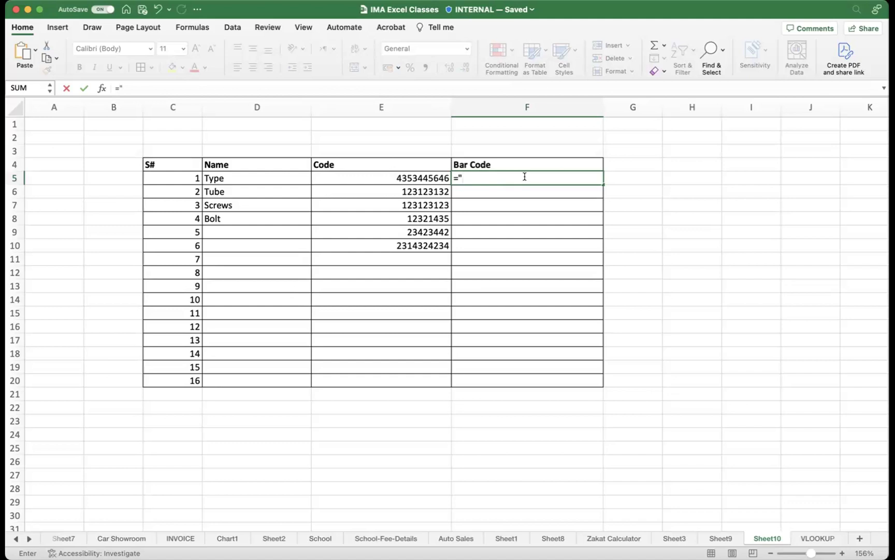
type("(\" &")
left_click(393, 177)
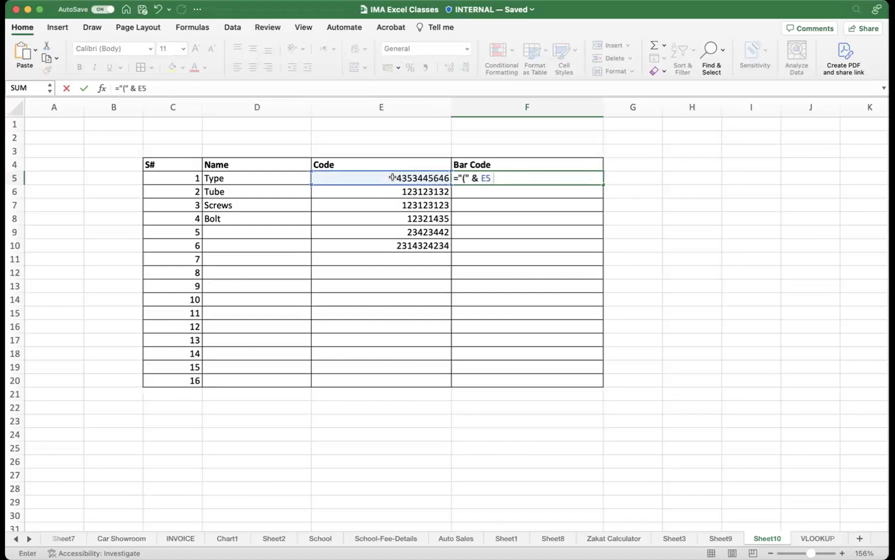
type("& \")")
key("Return")
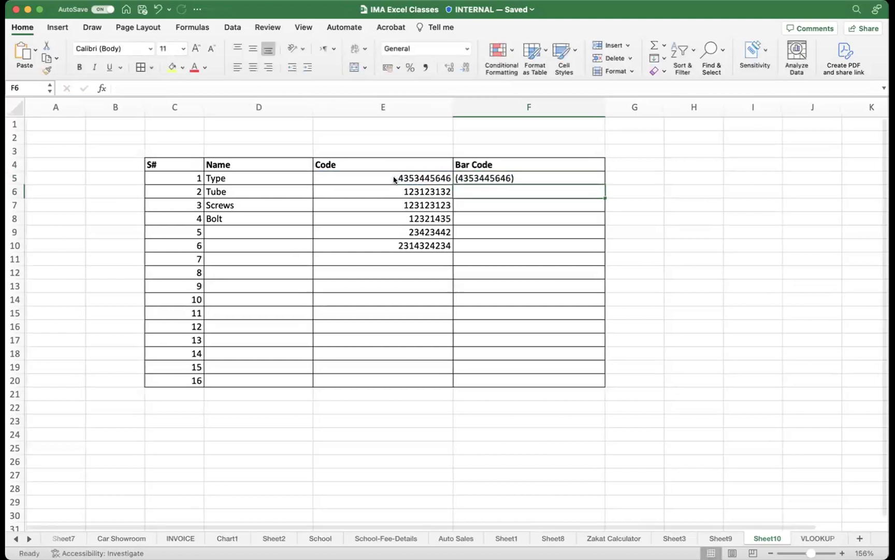
- Fill the bar code formula from F5 down to F10
left_click(529, 178)
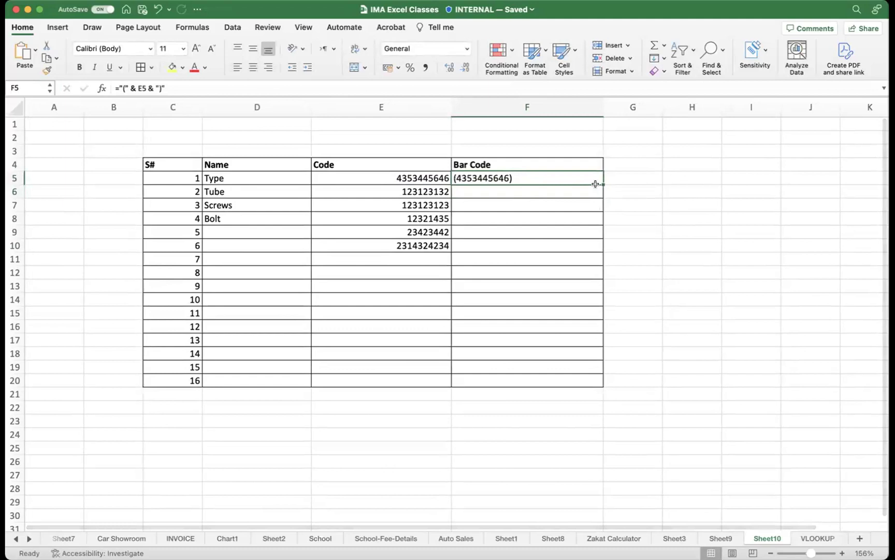
left_click_drag(602, 184, 588, 242)
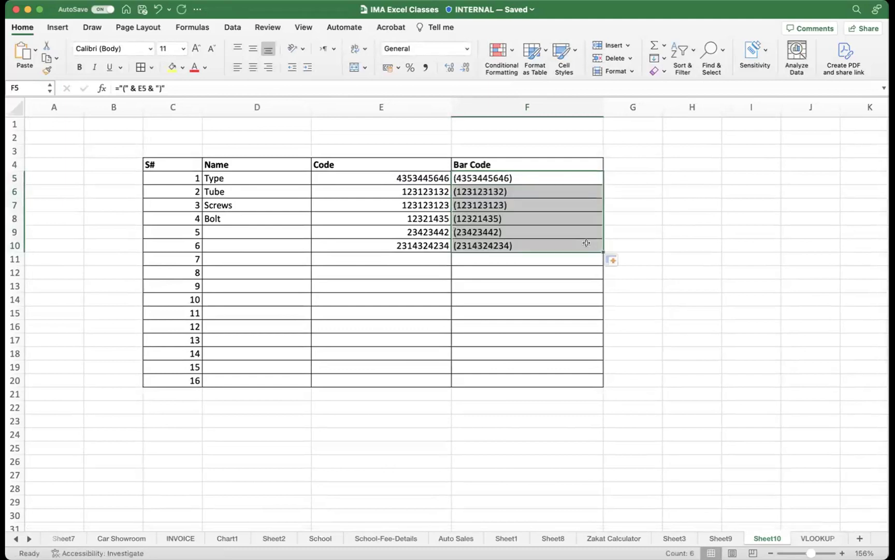
scroll(627, 176, "right", 1)
scroll(624, 174, "left", 1)
left_click(622, 175)
- Search the available fonts for the 3 of 9 Barcode font for the bar code cells F5:F10
left_click_drag(546, 177, 528, 245)
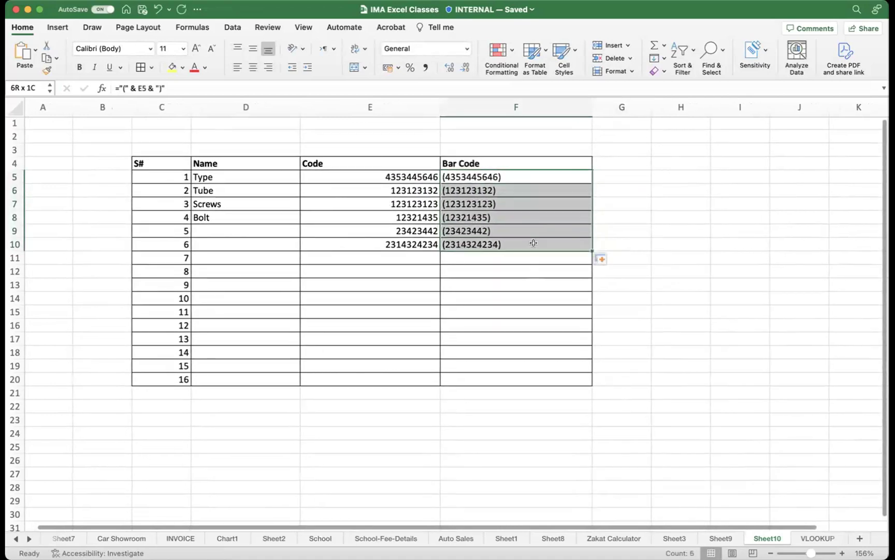
left_click(113, 47)
type("3")
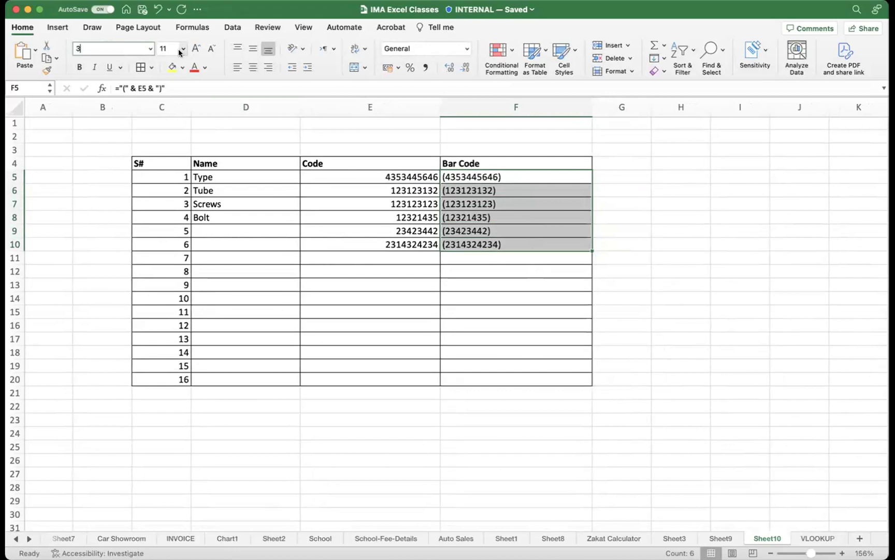
left_click(149, 49)
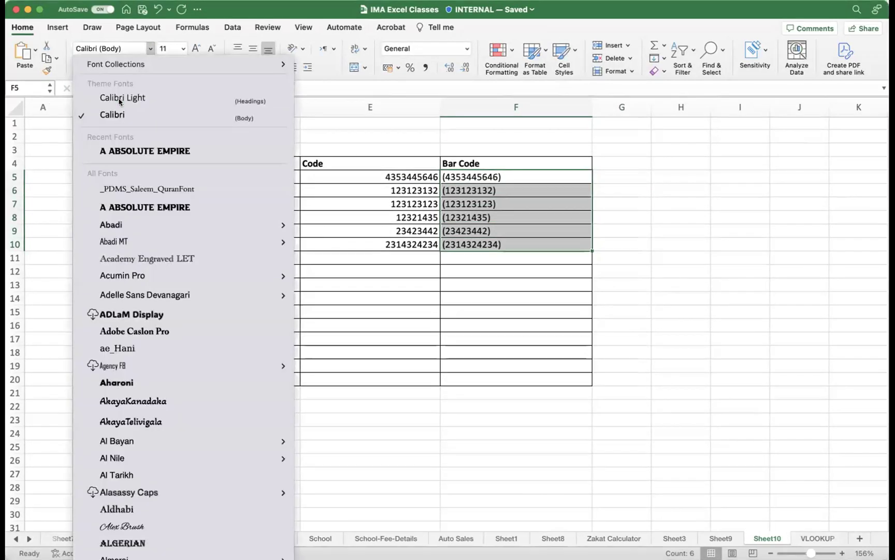
mouse_move(158, 271)
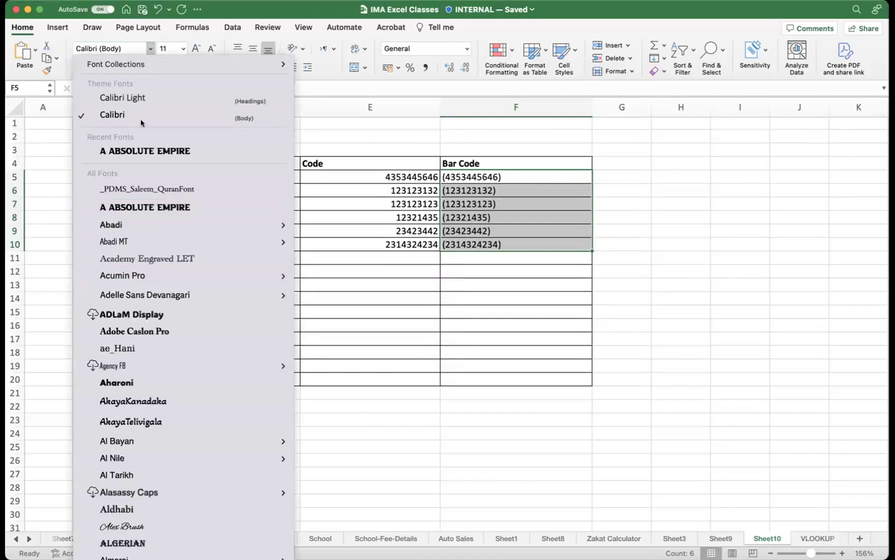
scroll(158, 267, "down", 10)
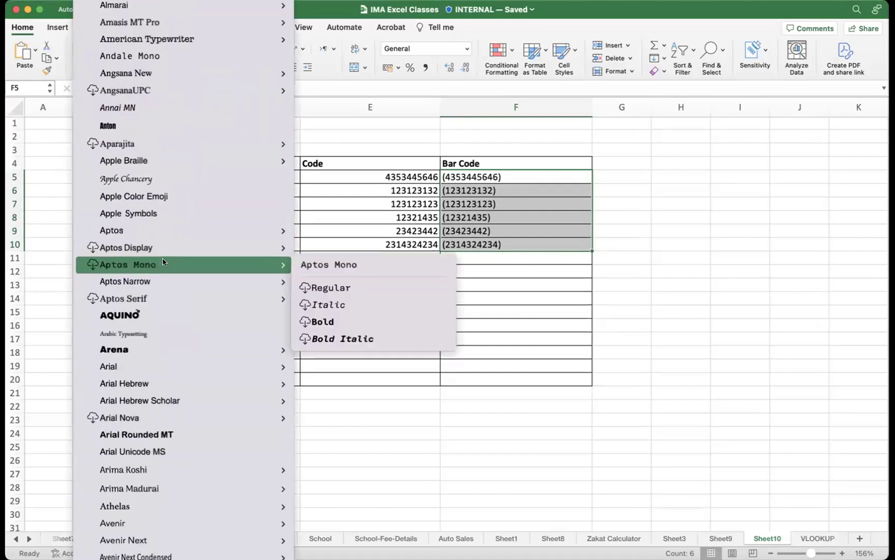
scroll(163, 261, "up", 3)
scroll(164, 262, "down", 15)
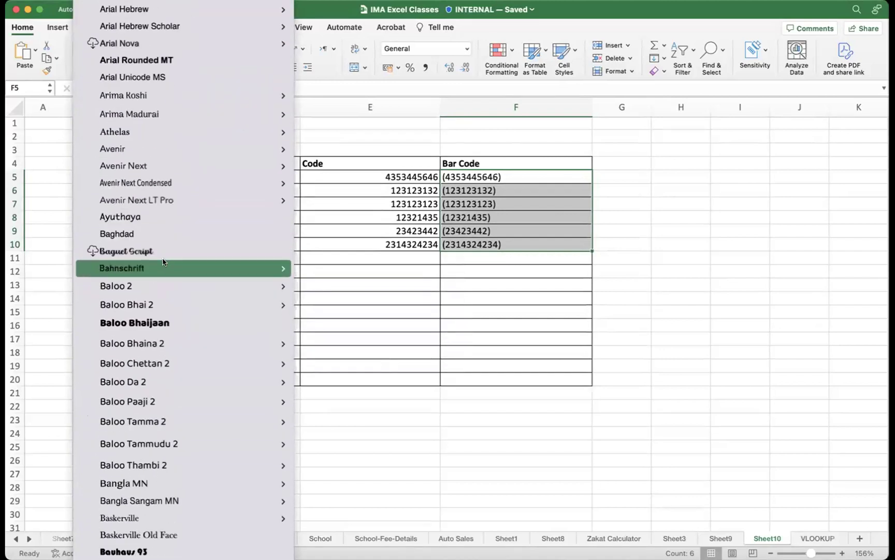
scroll(163, 262, "down", 20)
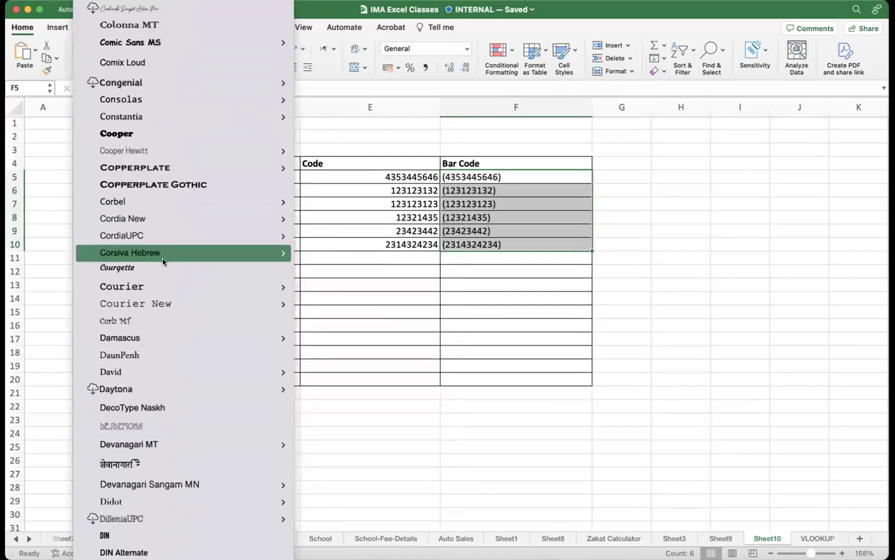
scroll(163, 261, "down", 20)
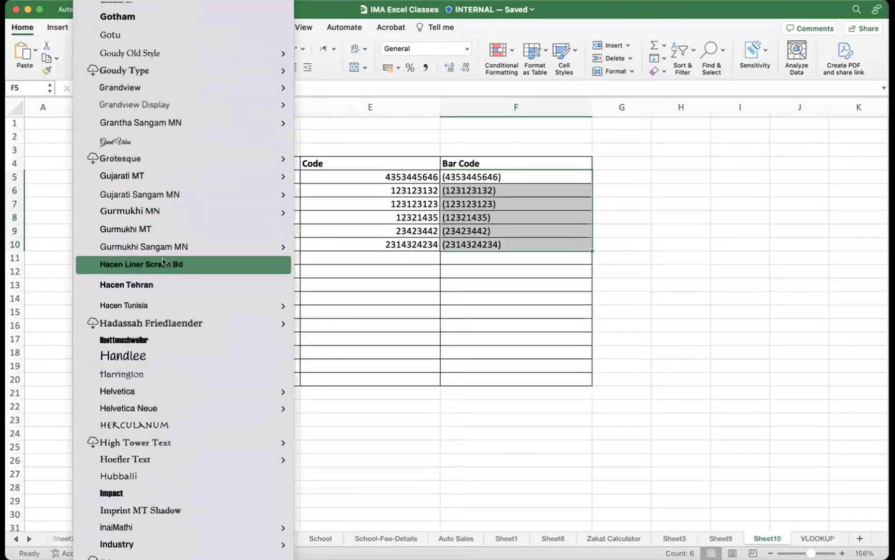
scroll(163, 262, "down", 20)
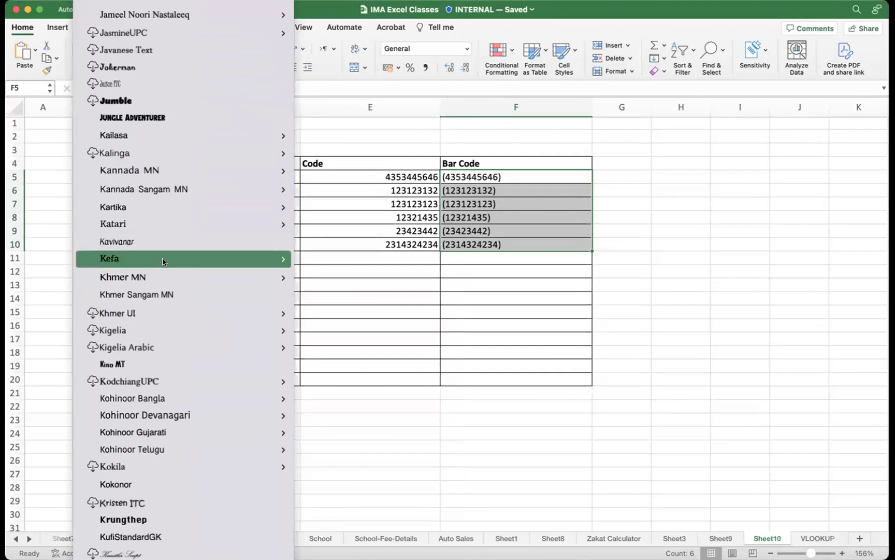
scroll(163, 262, "down", 20)
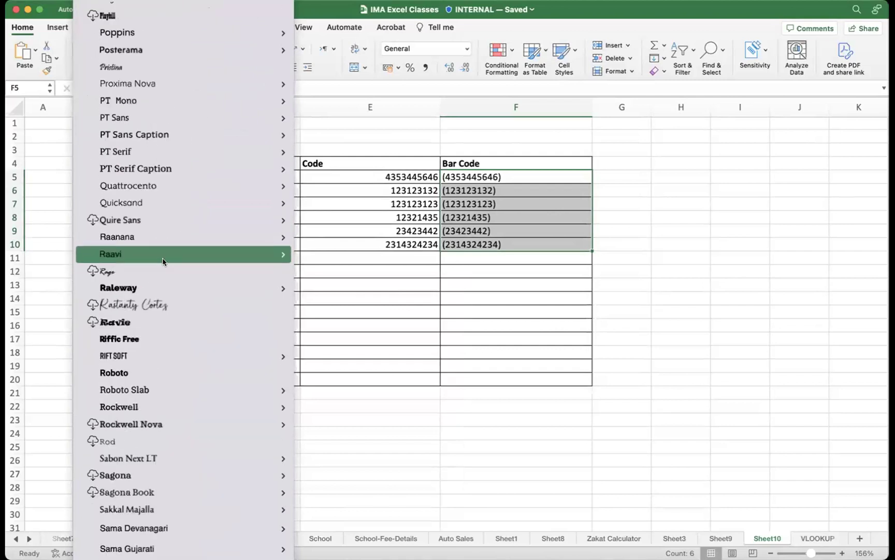
scroll(164, 261, "down", 20)
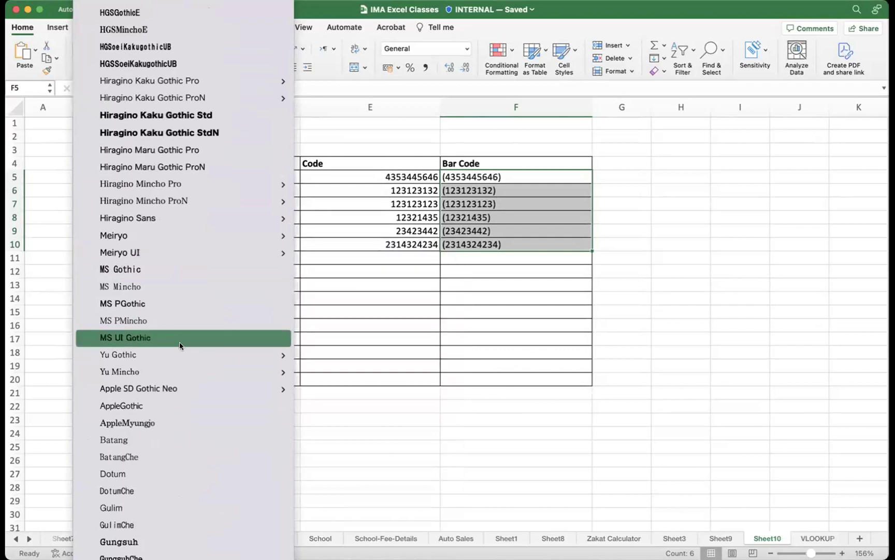
- Recheck the full font list from its beginning for the 3 of 9 Barcode font
scroll(181, 344, "up", 20)
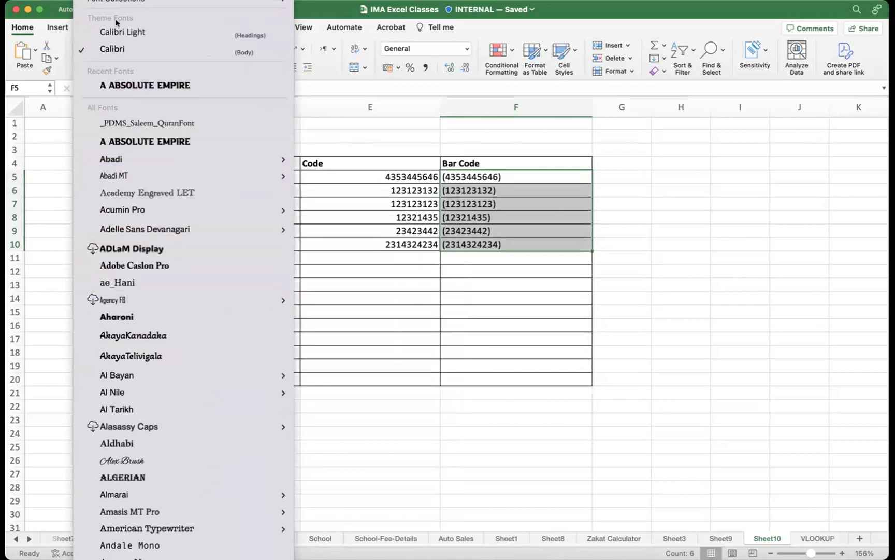
mouse_move(120, 4)
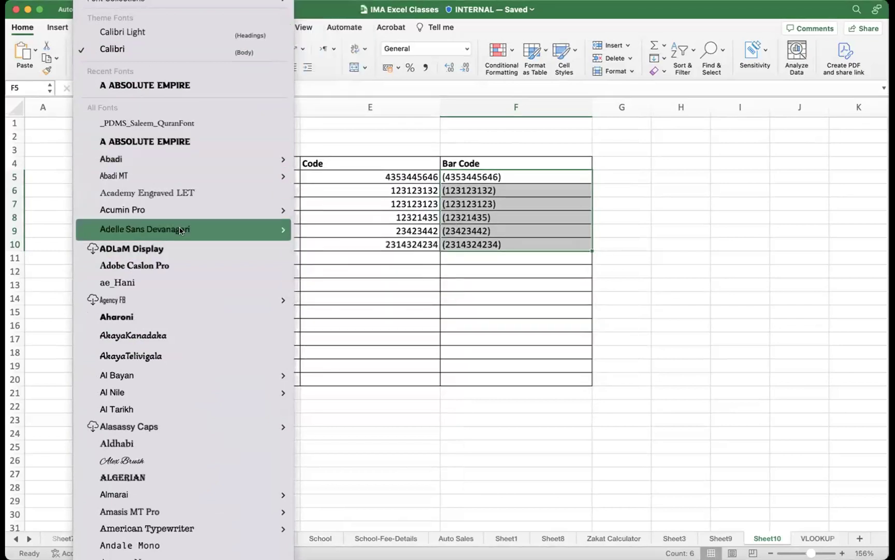
scroll(190, 286, "down", 3)
scroll(190, 287, "down", 10)
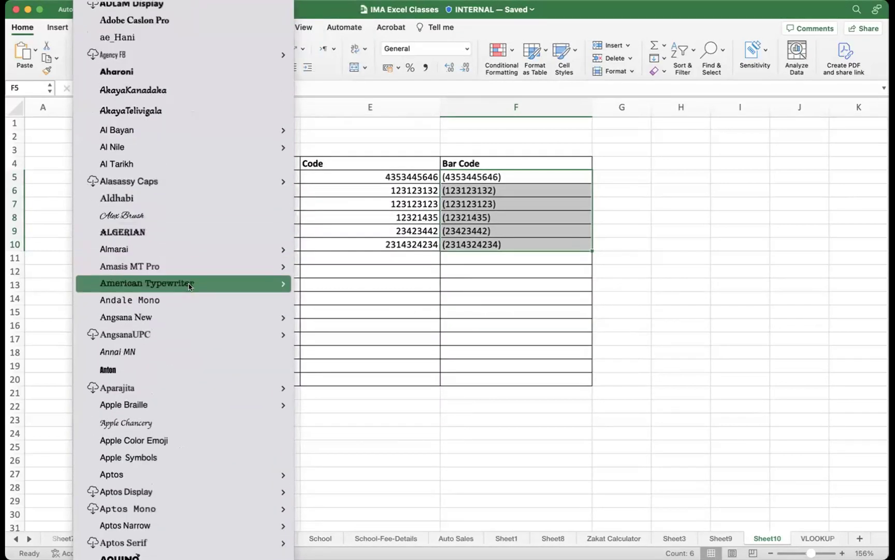
scroll(190, 286, "down", 7)
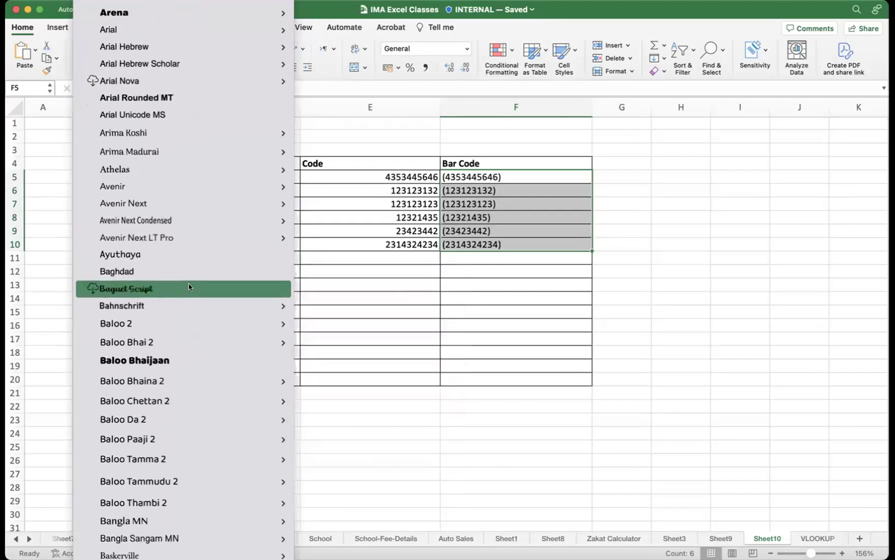
scroll(189, 287, "down", 20)
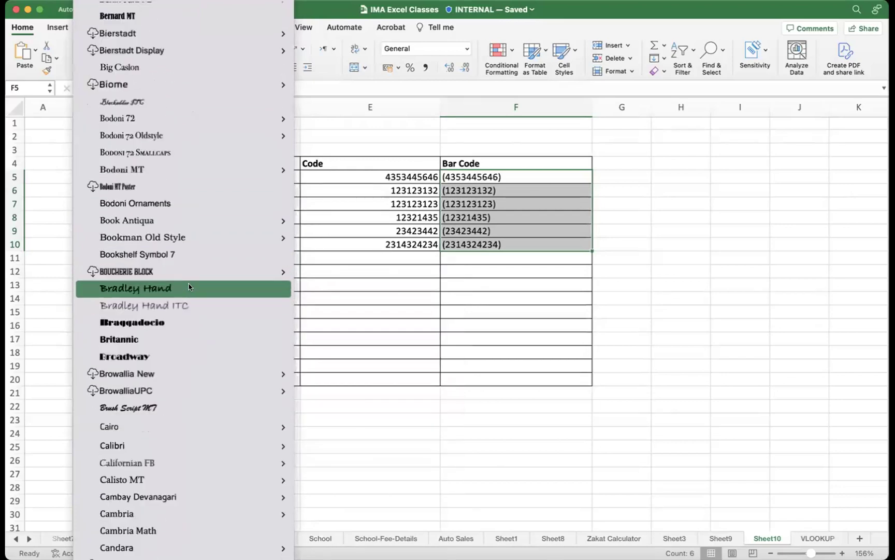
scroll(189, 287, "down", 20)
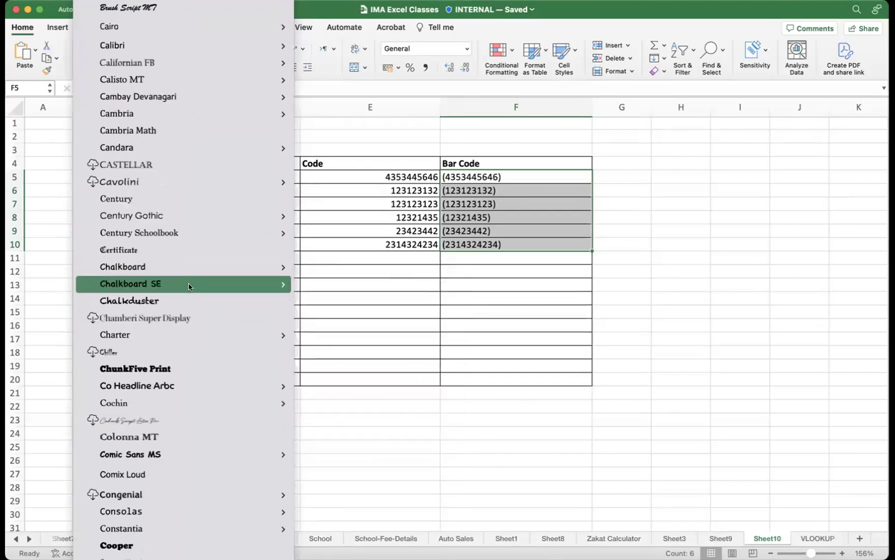
scroll(190, 287, "down", 20)
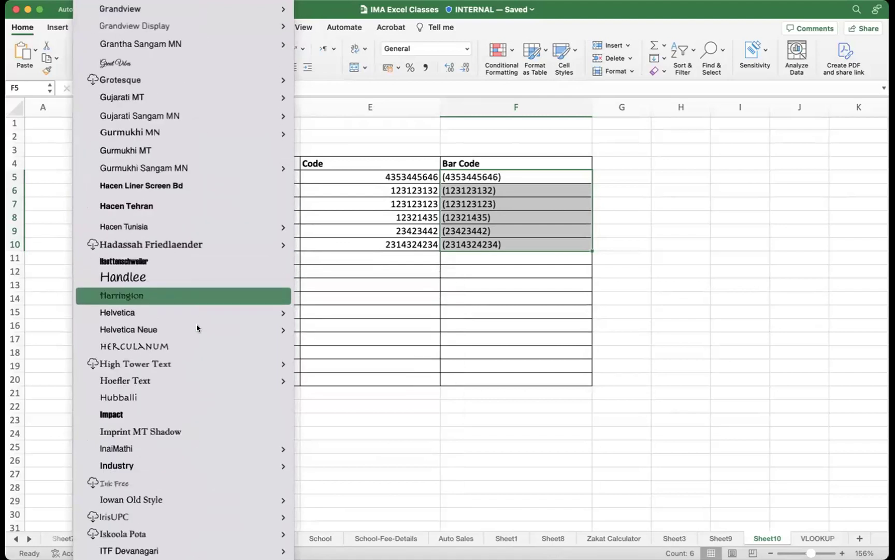
scroll(197, 326, "down", 20)
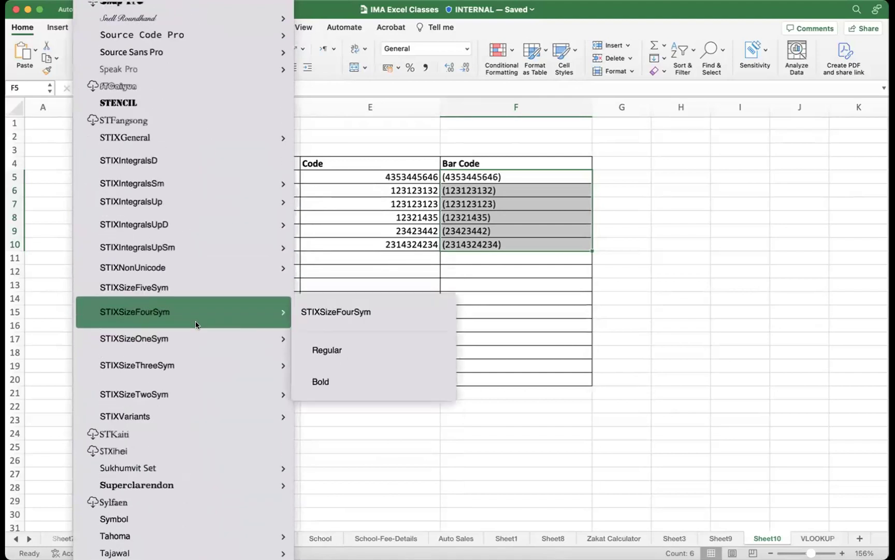
scroll(197, 325, "down", 20)
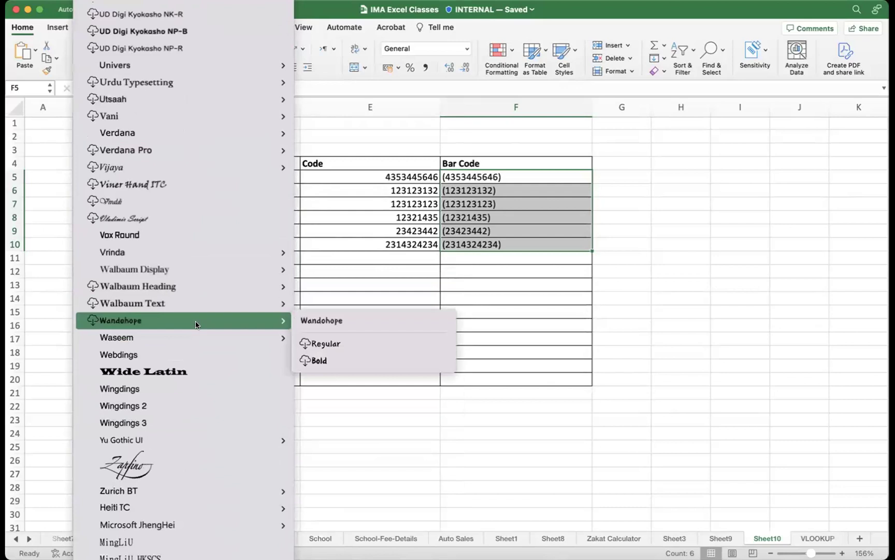
scroll(196, 324, "down", 20)
scroll(196, 311, "down", 20)
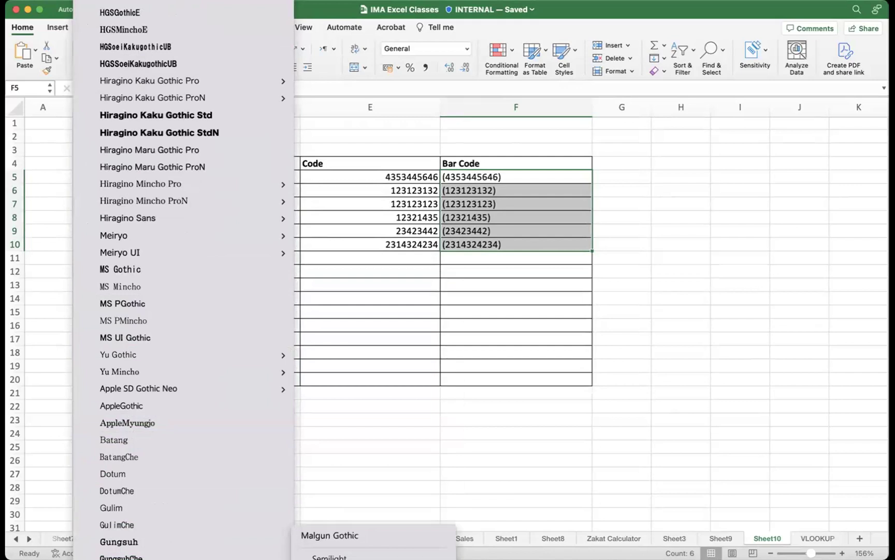
- Examine the font list in reverse order for the barcode font, then close it without choosing a font
scroll(167, 530, "up", 20)
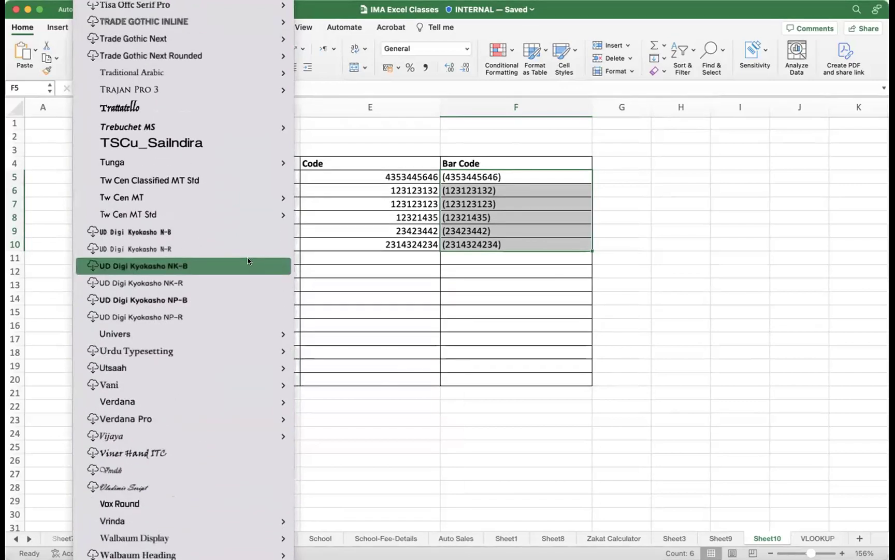
scroll(247, 261, "up", 3)
scroll(248, 260, "up", 5)
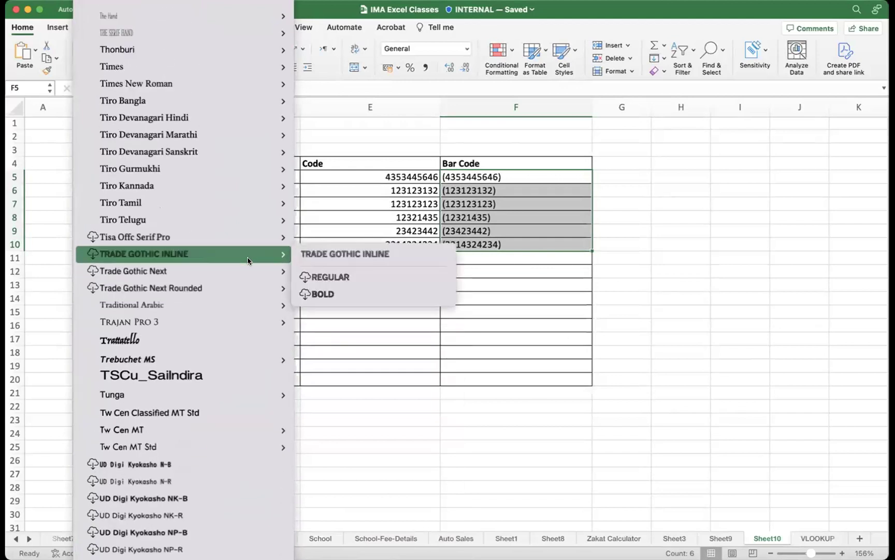
scroll(248, 260, "up", 6)
scroll(247, 261, "up", 3)
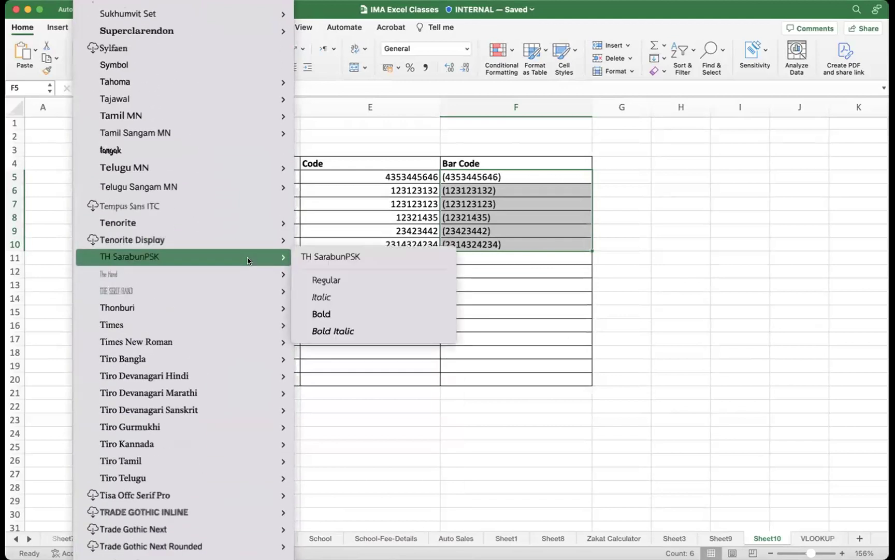
scroll(248, 260, "up", 3)
scroll(247, 261, "up", 6)
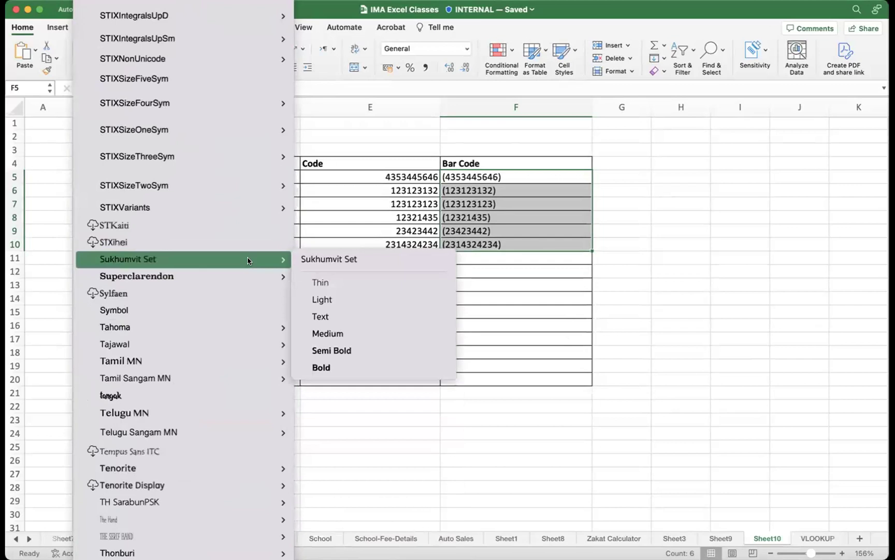
scroll(248, 260, "up", 1)
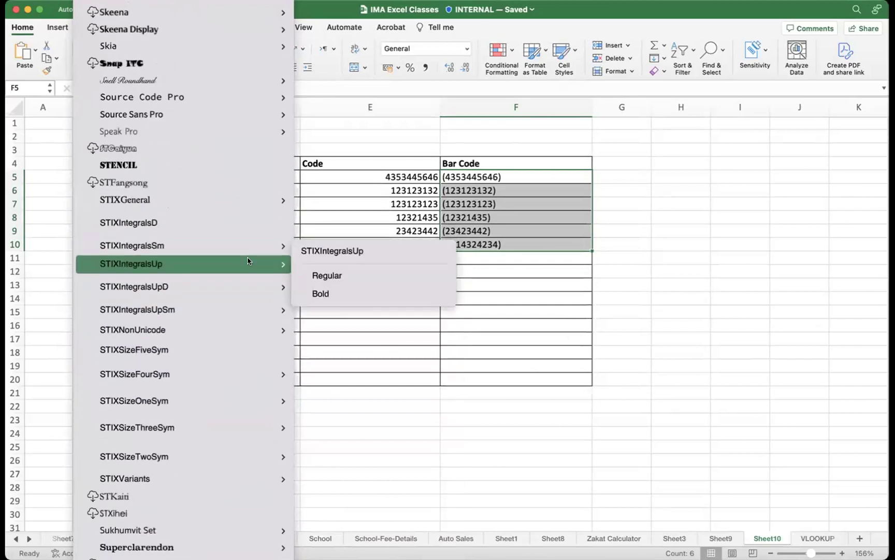
scroll(234, 261, "up", 1)
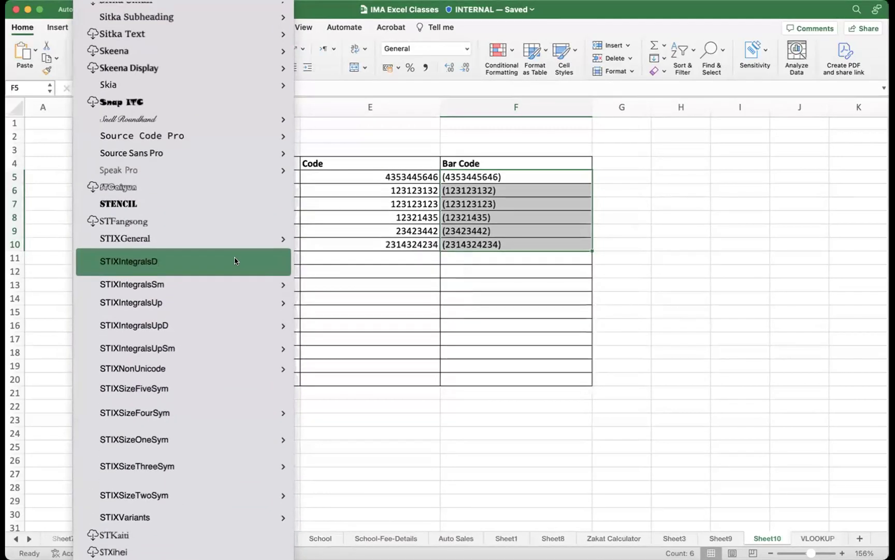
scroll(234, 261, "up", 8)
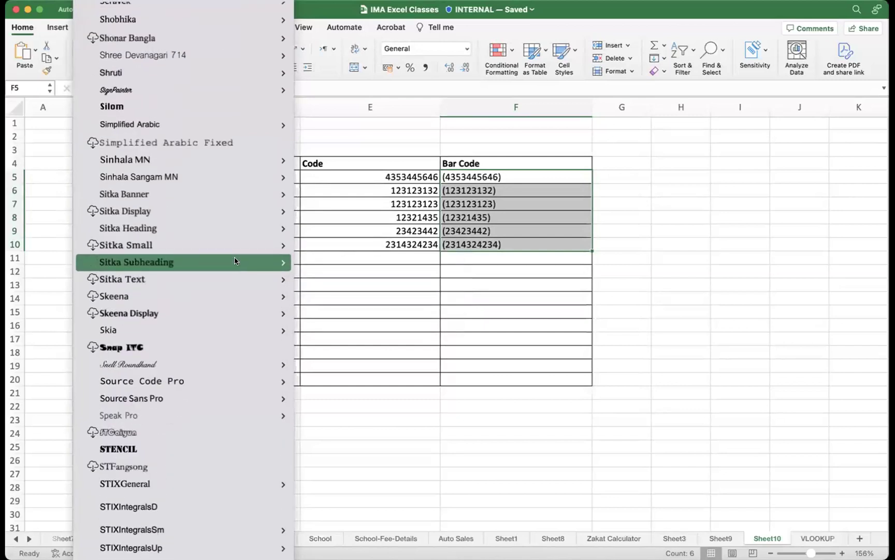
scroll(234, 261, "up", 10)
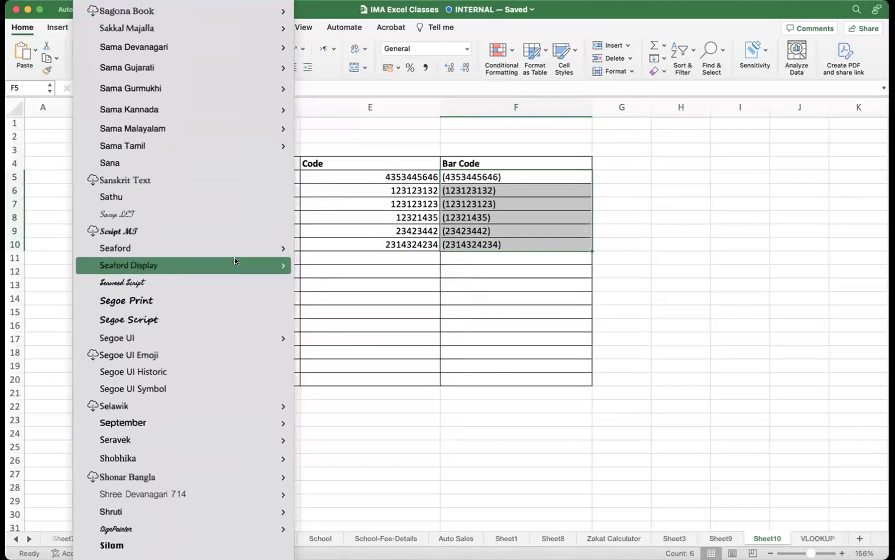
scroll(234, 260, "up", 8)
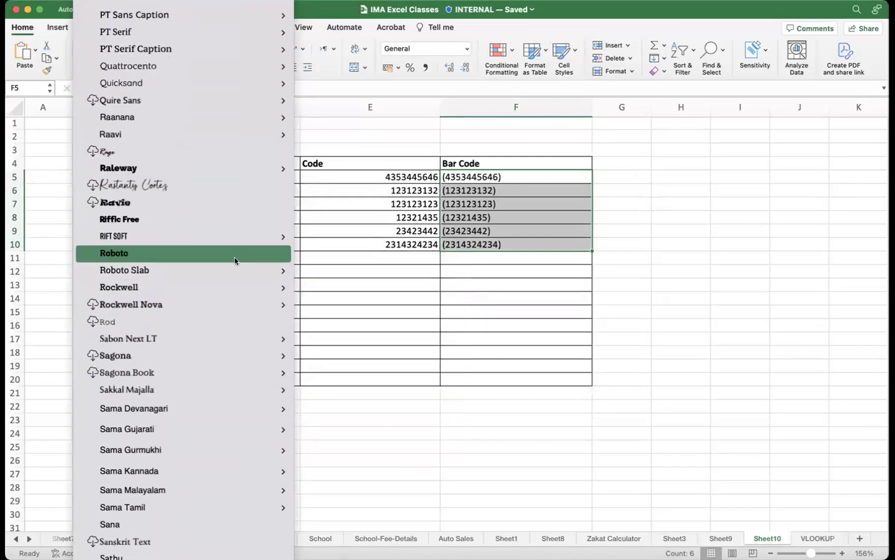
scroll(235, 260, "up", 3)
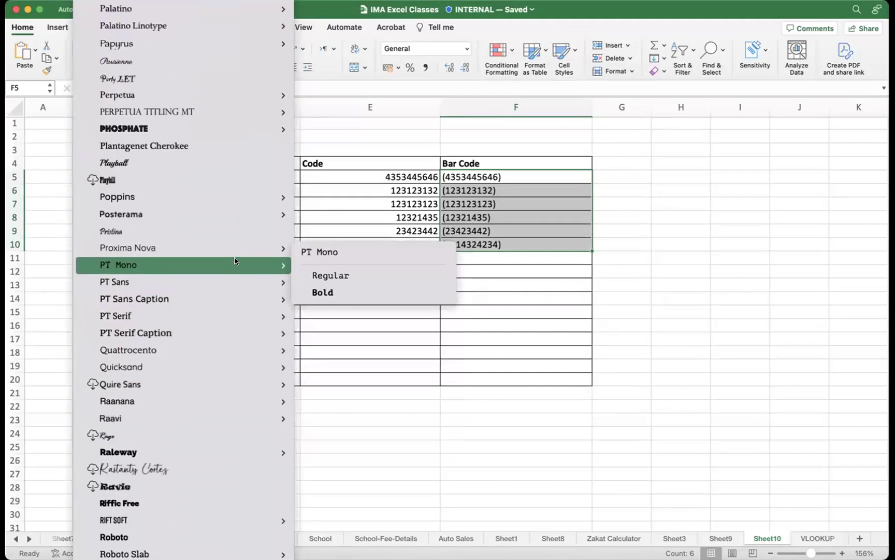
scroll(234, 261, "up", 10)
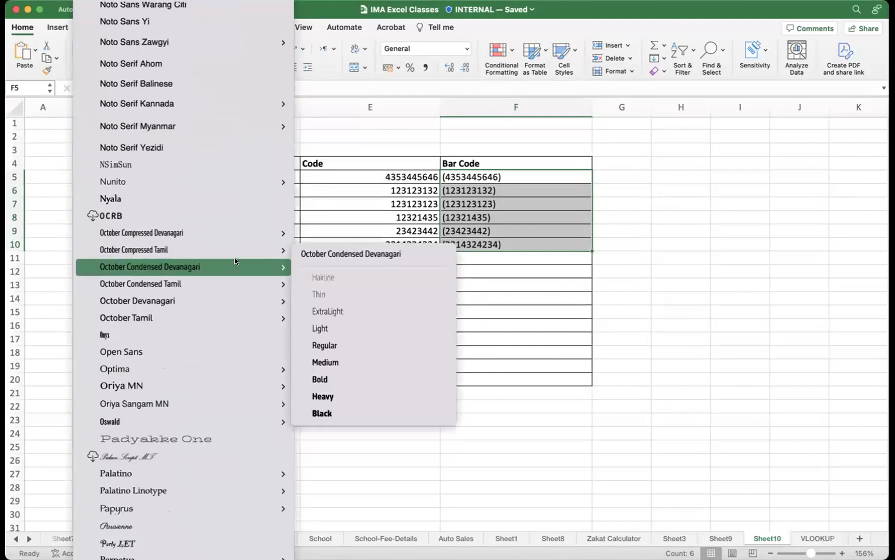
scroll(234, 261, "up", 4)
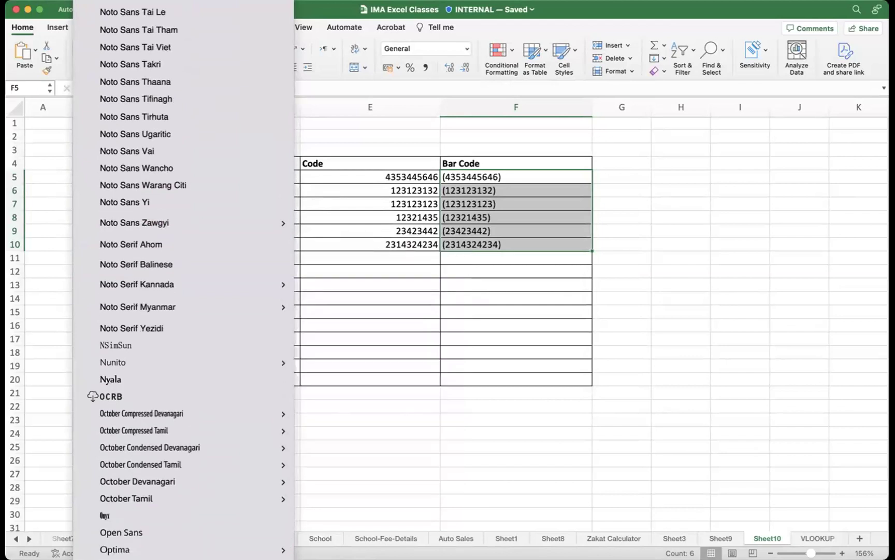
left_click(397, 476)
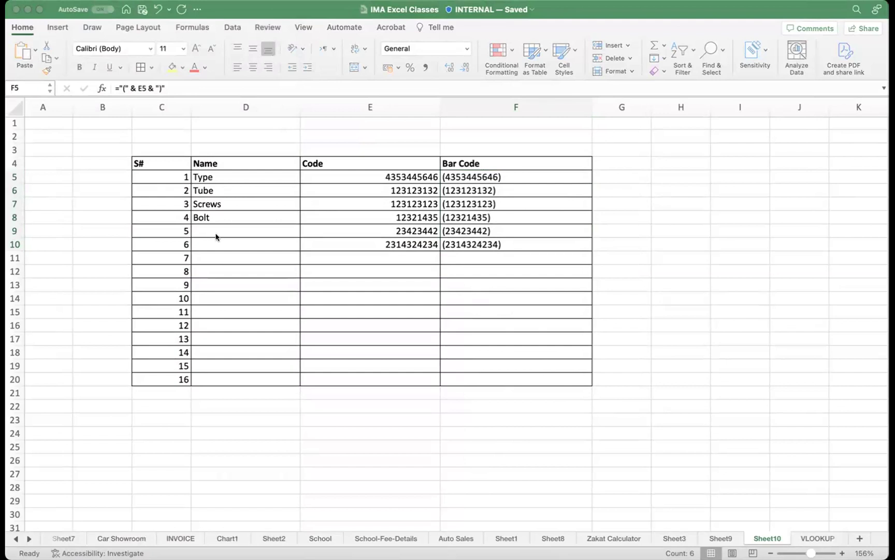
left_click(270, 158)
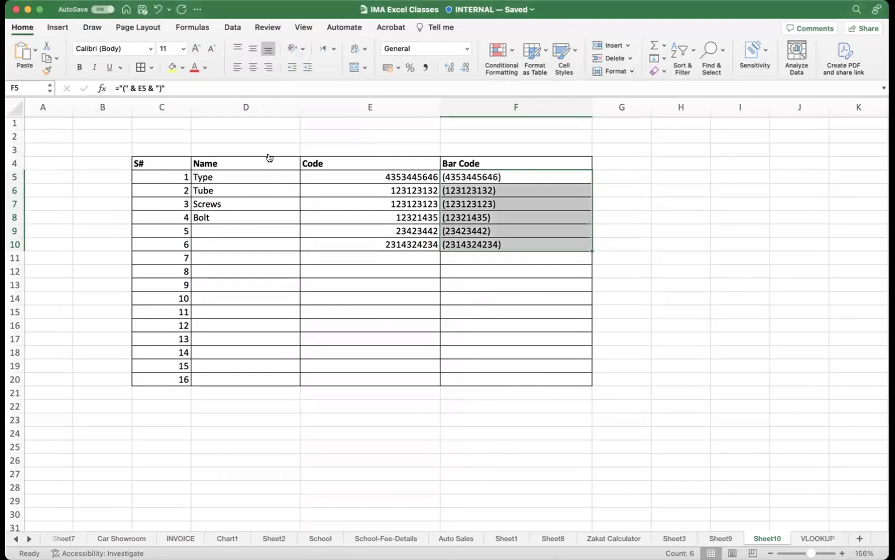
- Try to apply the barcode font to cell F5 by entering 3 as its font name
left_click(555, 387)
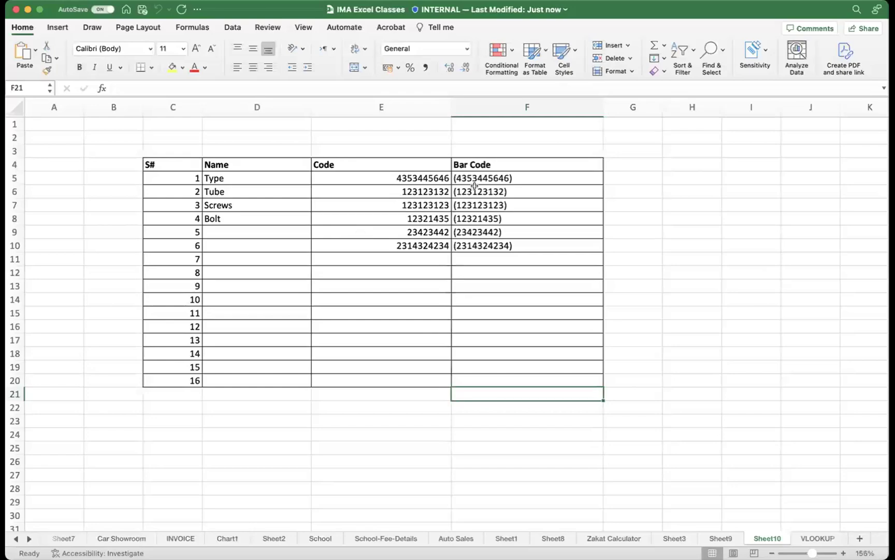
left_click(474, 189)
left_click(483, 178)
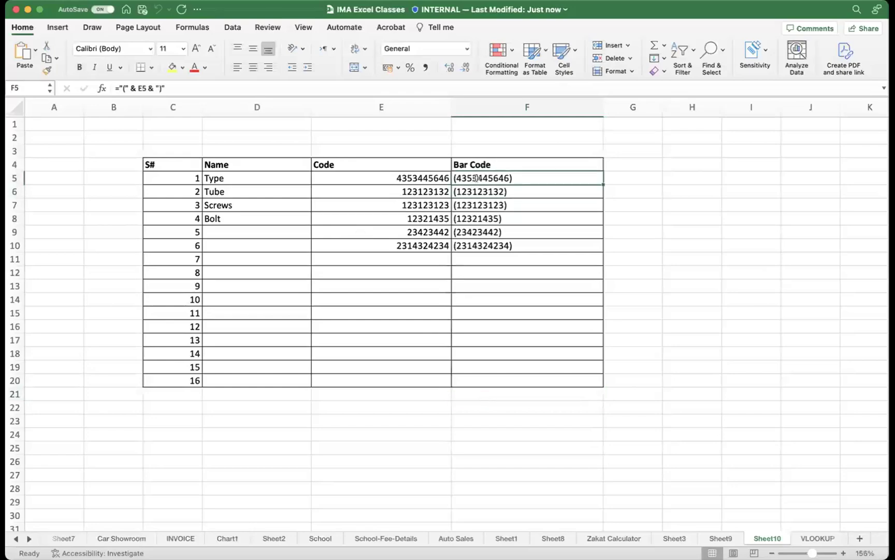
left_click(125, 49)
type("3")
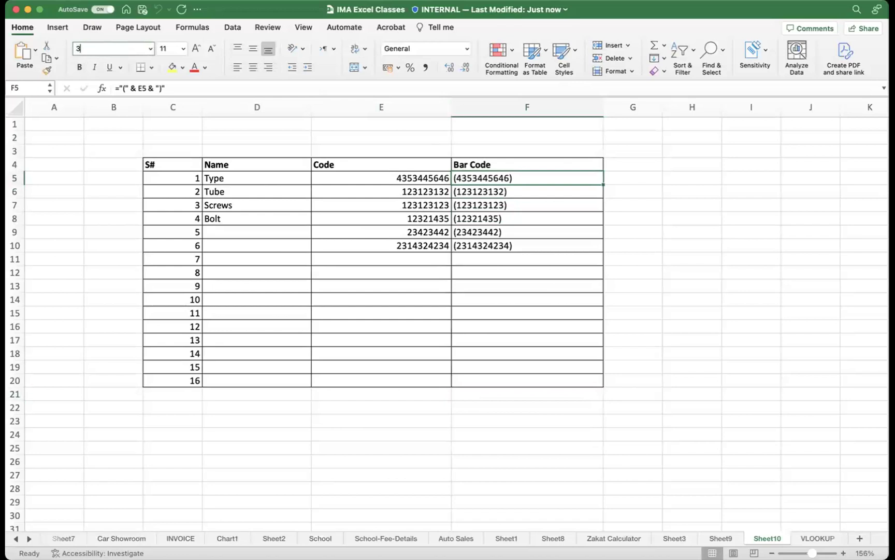
key("Return")
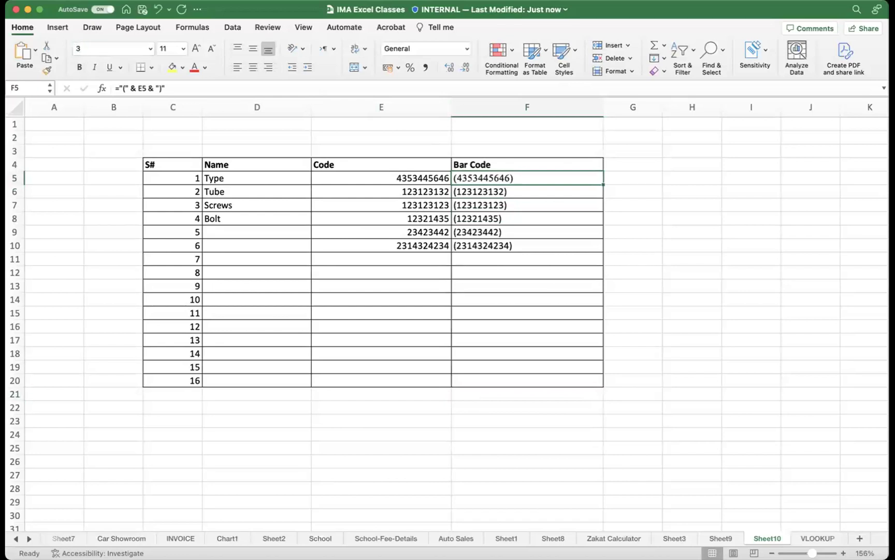
- Check the font collections, including Fixed Width and PDF, for a barcode font for cell F5
left_click(149, 49)
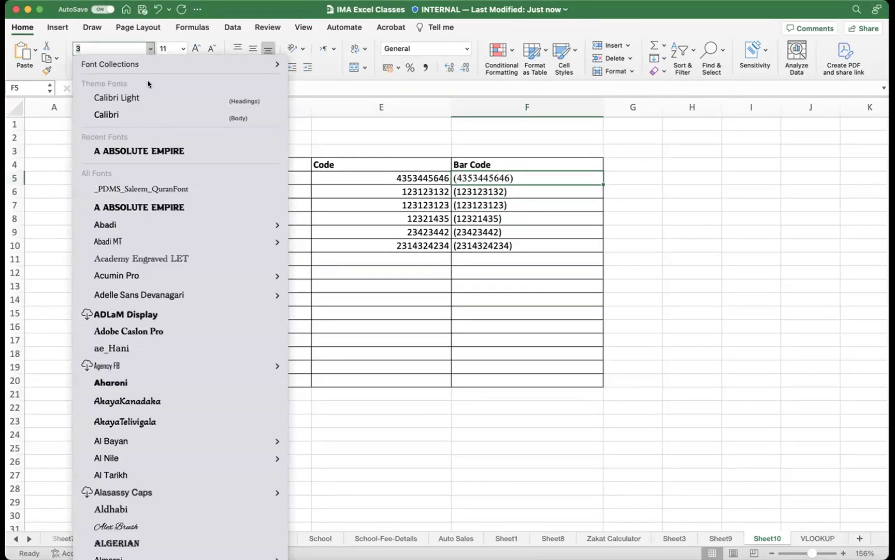
mouse_move(151, 63)
mouse_move(278, 65)
mouse_move(352, 69)
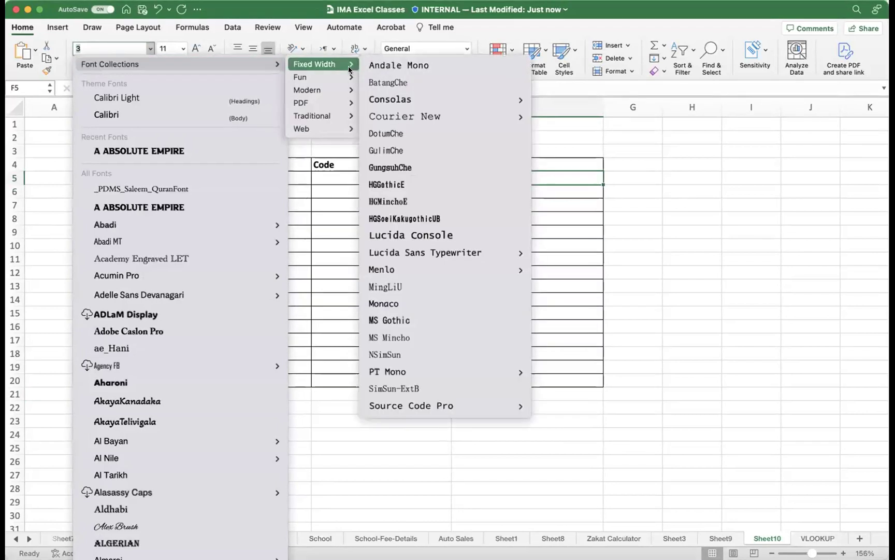
mouse_move(318, 132)
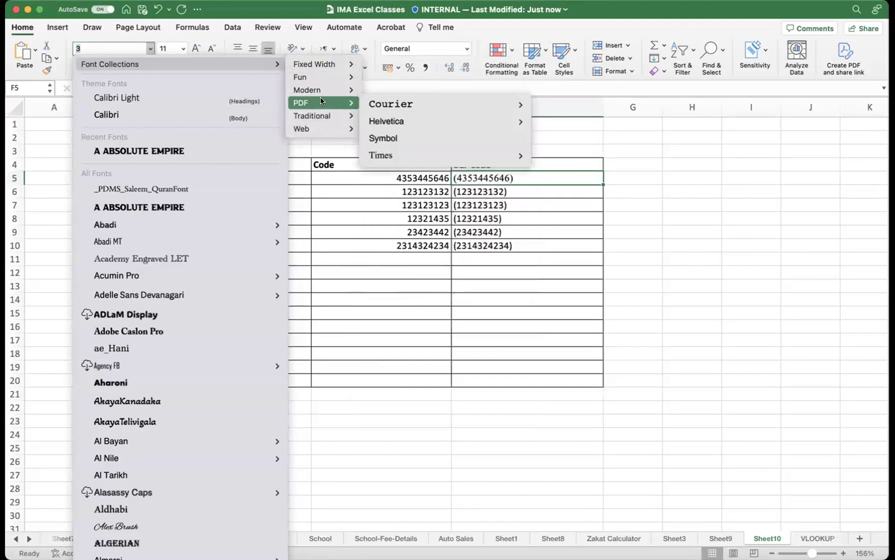
mouse_move(322, 79)
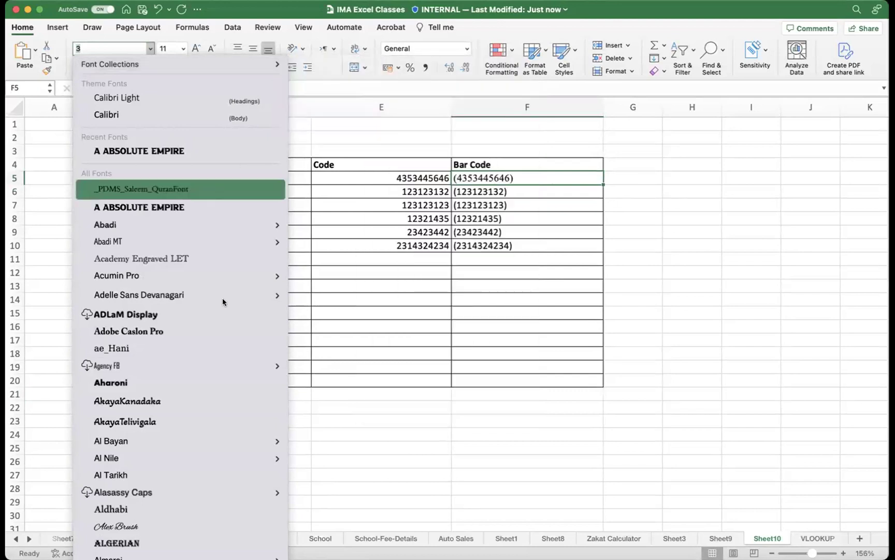
- Examine the full font list for the 3 of 9 Barcode font, then close it without choosing a font
scroll(205, 308, "down", 5)
scroll(206, 308, "down", 20)
scroll(206, 308, "down", 20)
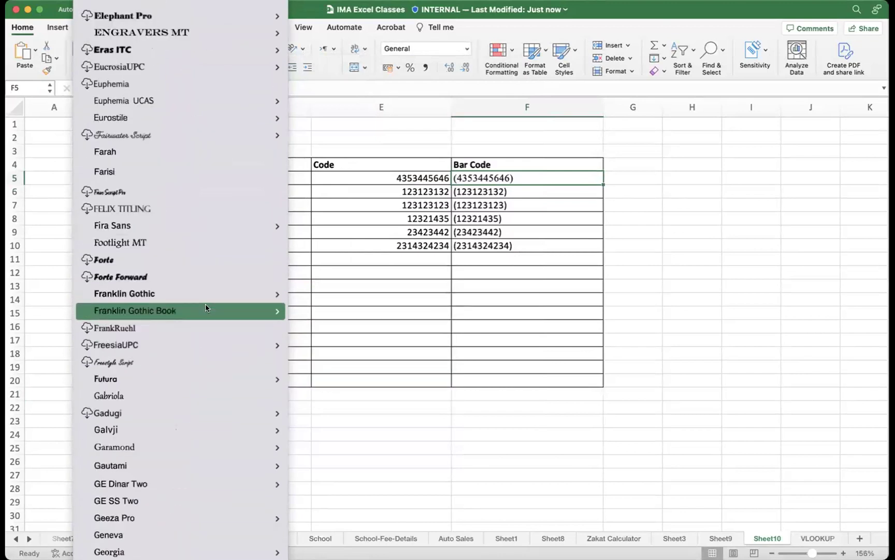
scroll(206, 278, "down", 20)
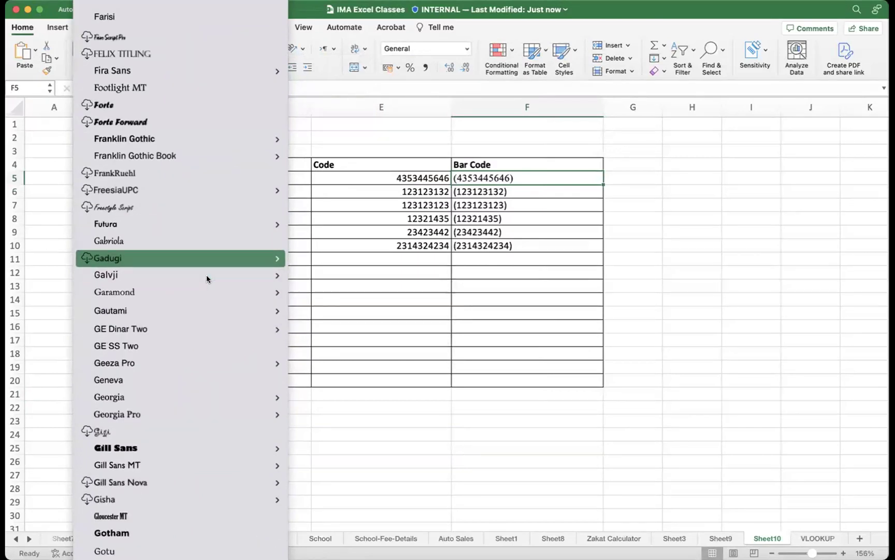
scroll(206, 278, "down", 20)
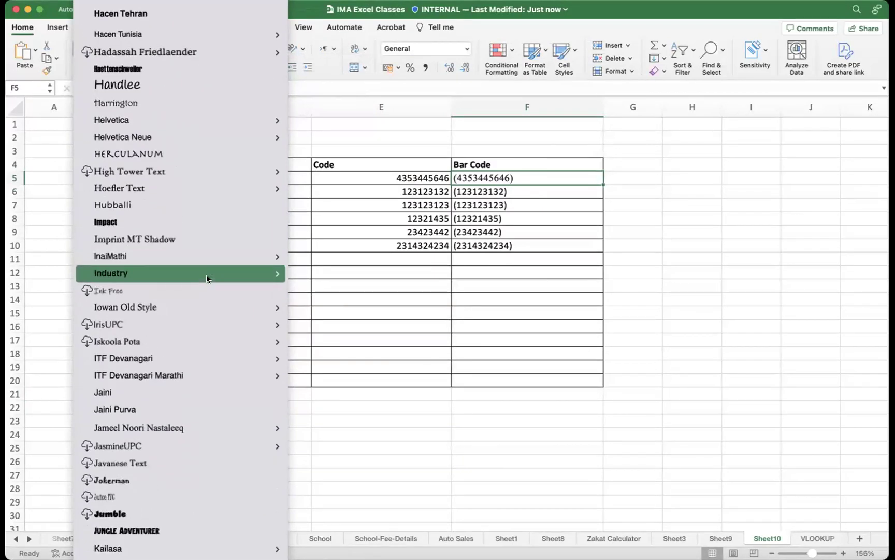
scroll(189, 237, "down", 20)
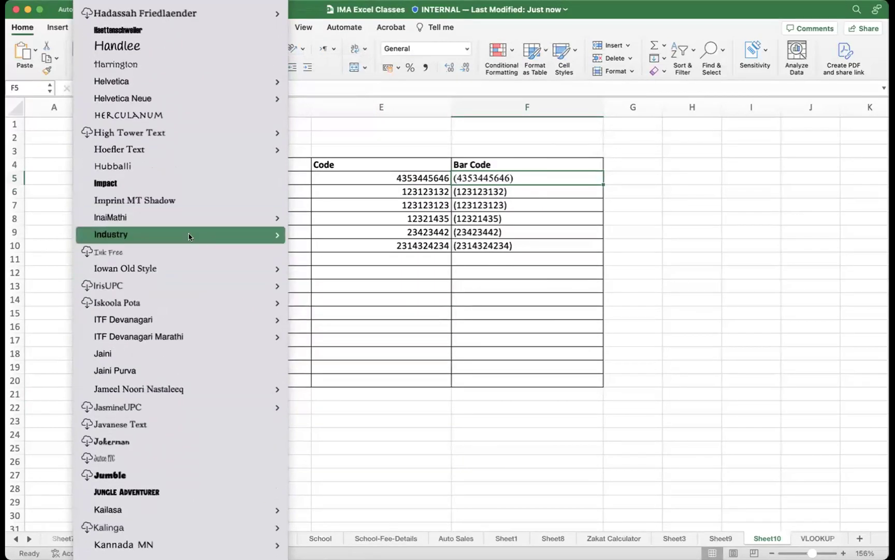
mouse_move(188, 237)
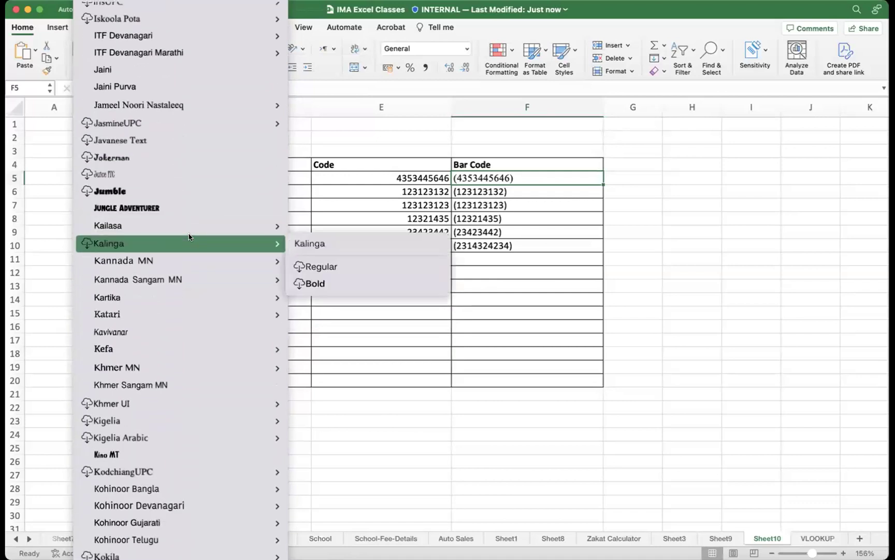
scroll(189, 237, "down", 20)
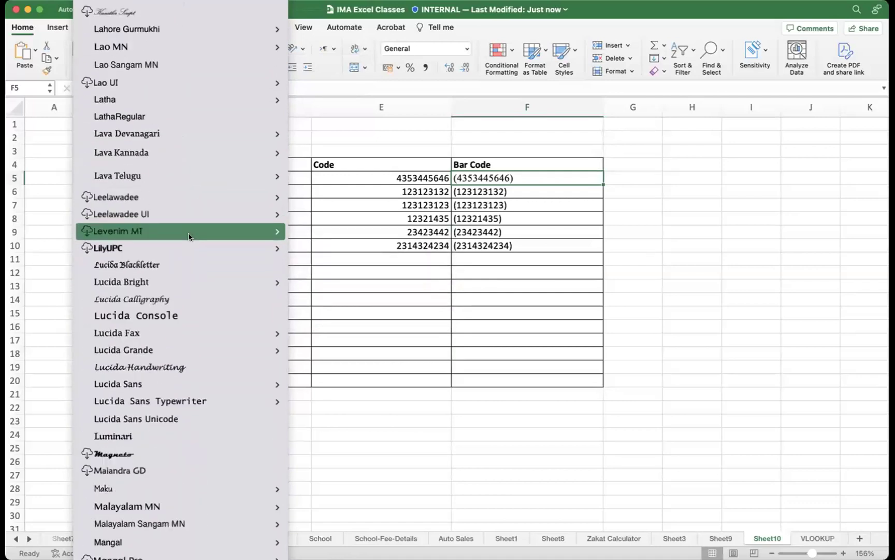
scroll(189, 237, "down", 10)
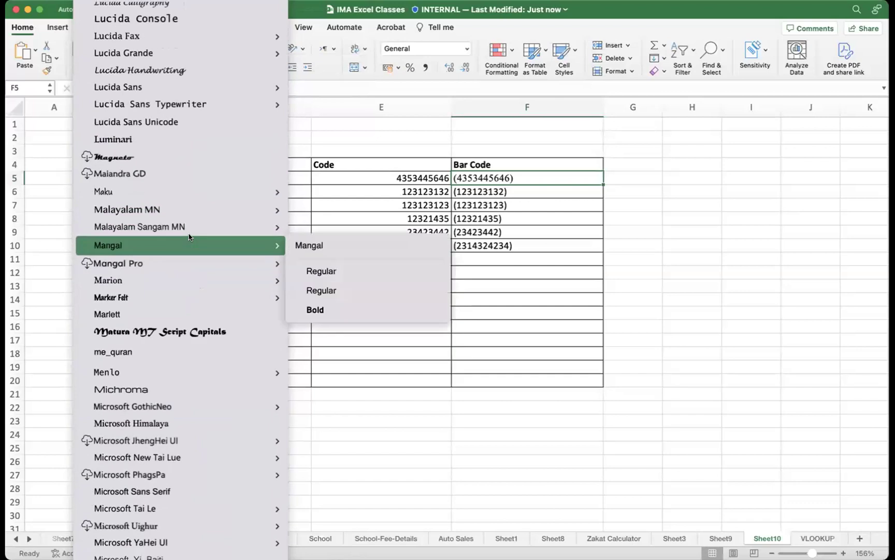
scroll(189, 237, "down", 10)
scroll(189, 237, "down", 5)
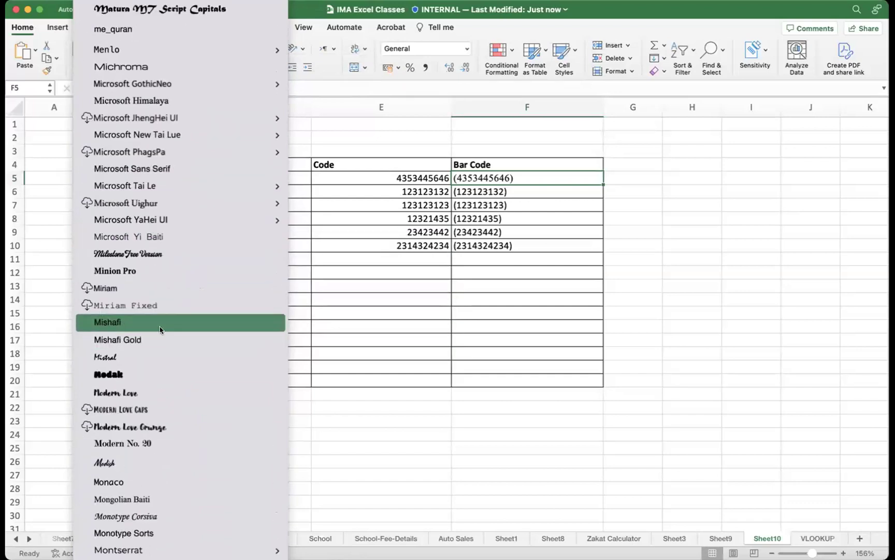
scroll(160, 329, "down", 3)
scroll(159, 329, "down", 3)
scroll(161, 330, "down", 5)
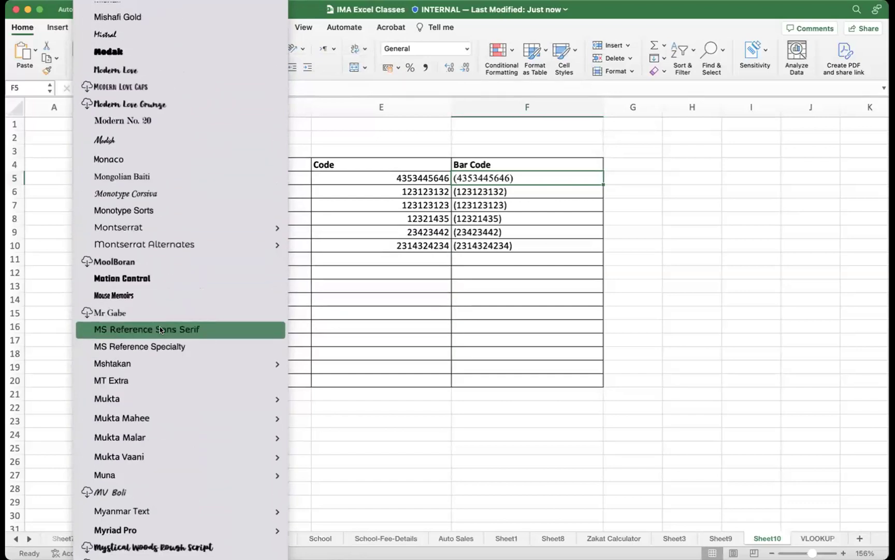
scroll(160, 329, "down", 12)
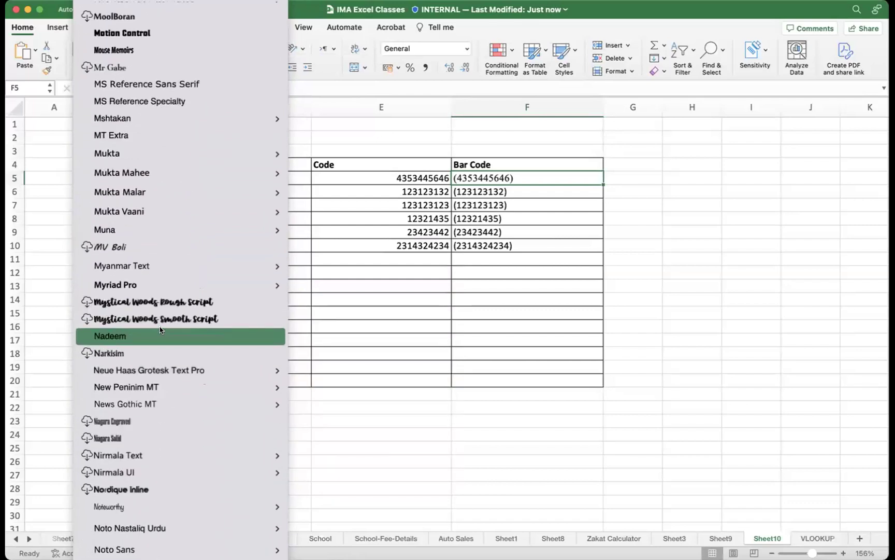
scroll(159, 329, "down", 20)
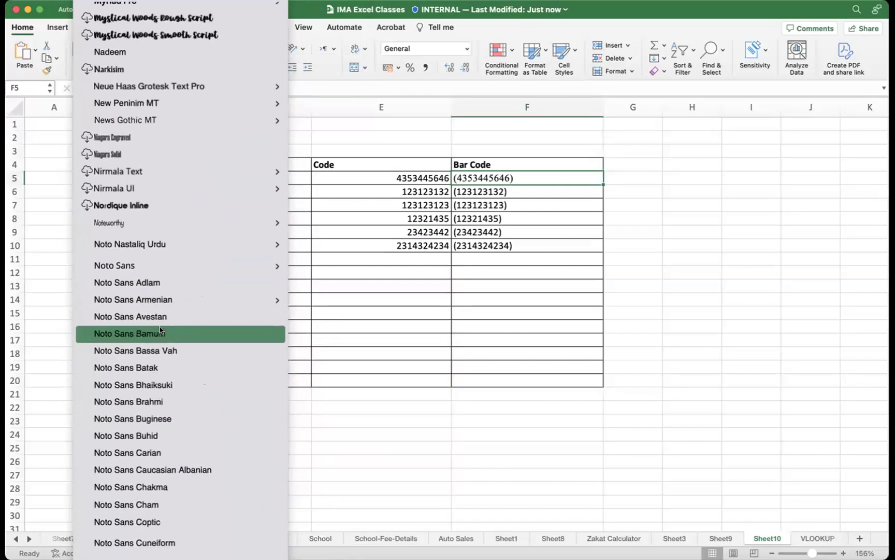
scroll(160, 329, "down", 20)
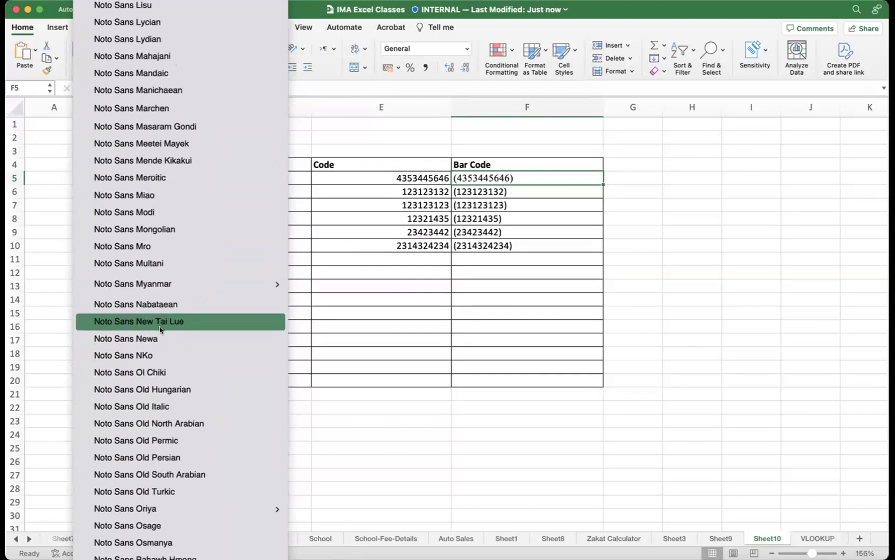
scroll(159, 330, "down", 10)
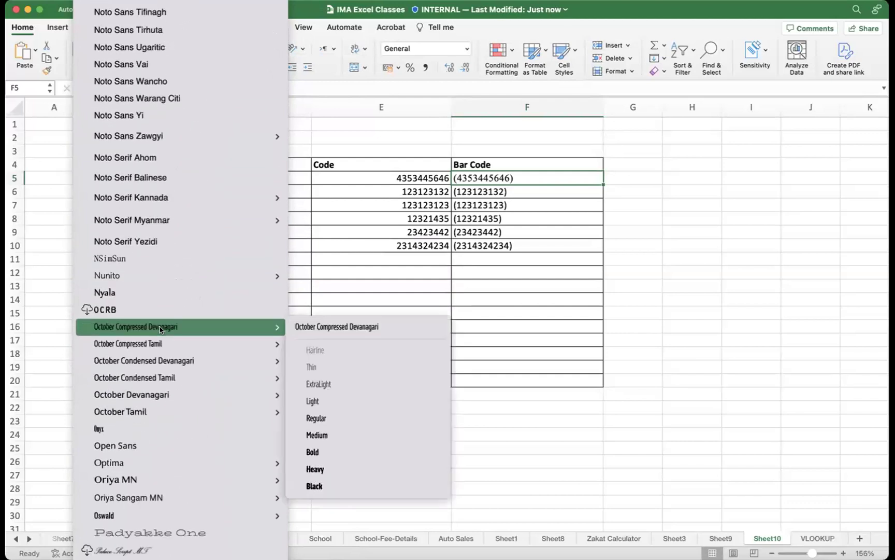
scroll(159, 329, "down", 9)
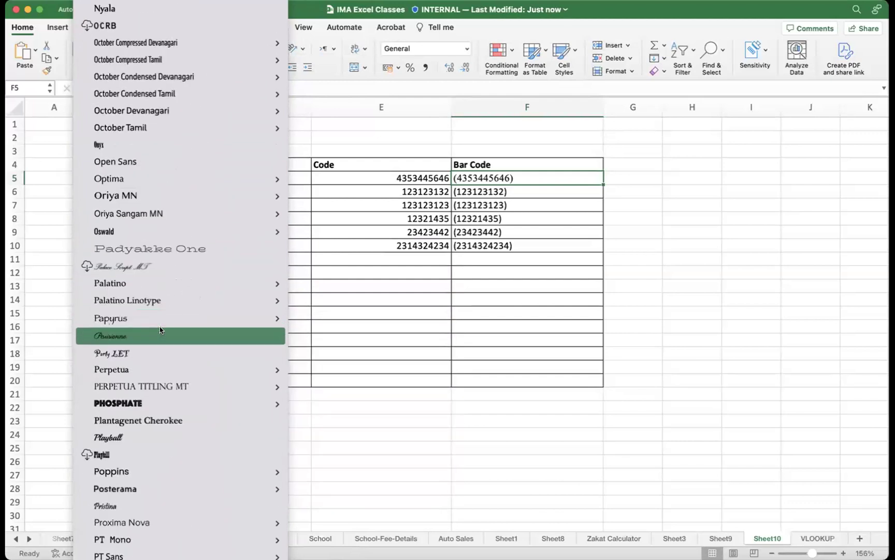
scroll(159, 329, "down", 9)
scroll(159, 329, "down", 7)
scroll(160, 330, "down", 10)
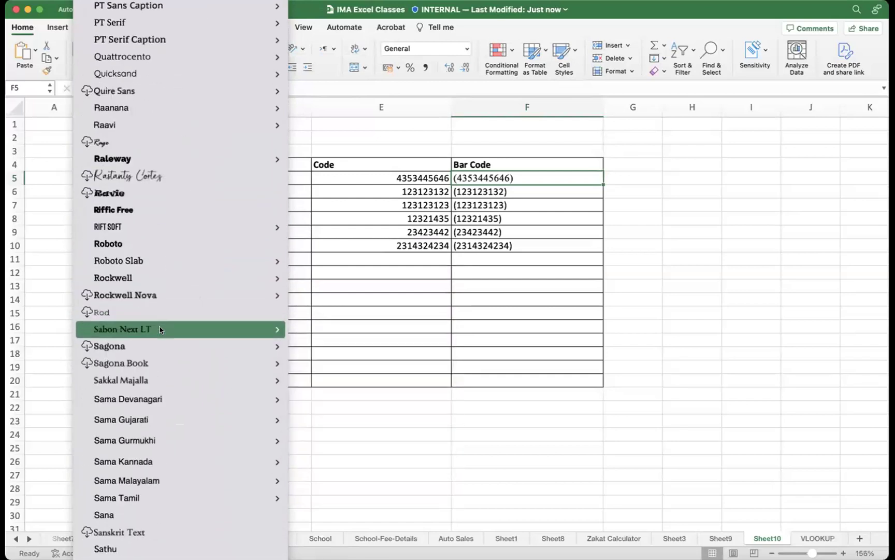
scroll(160, 330, "down", 14)
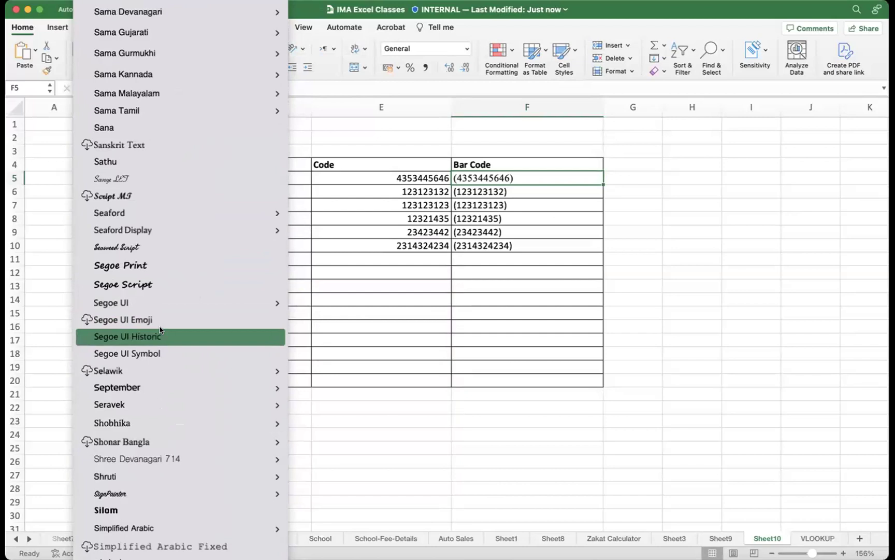
scroll(160, 328, "down", 14)
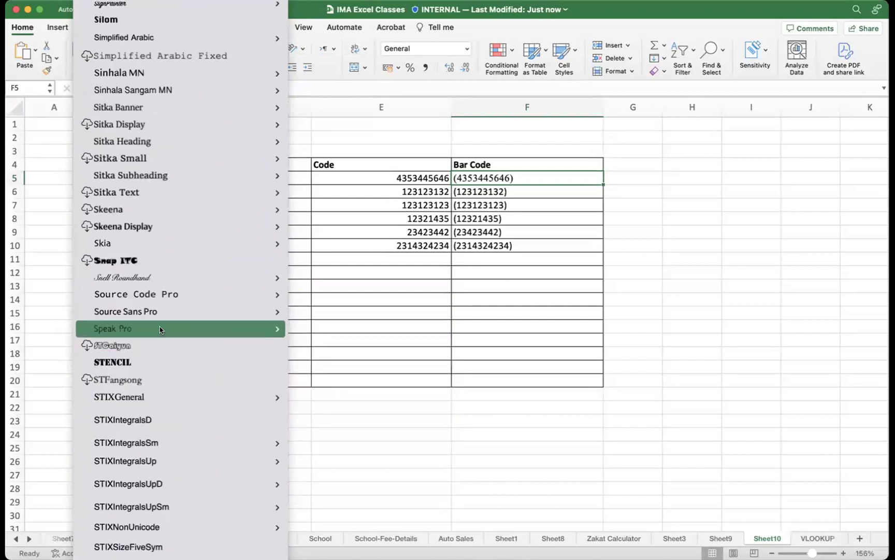
scroll(159, 329, "down", 7)
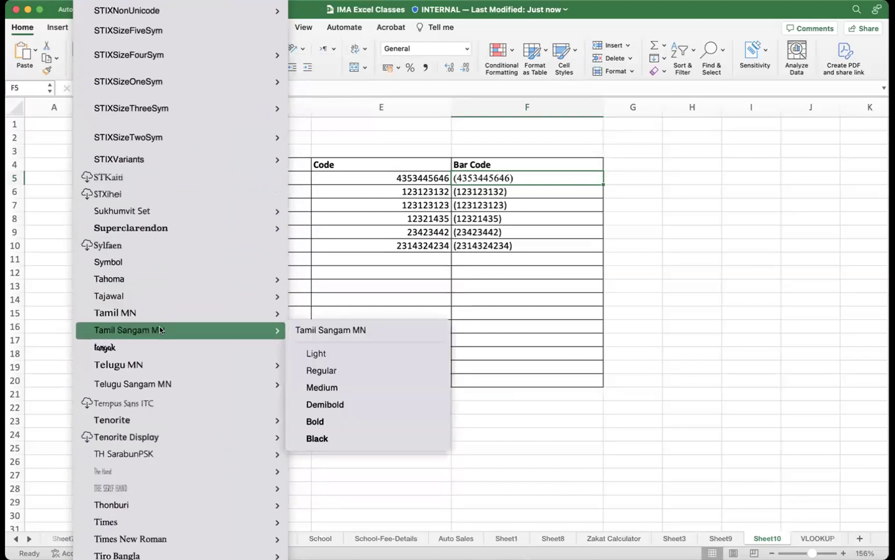
scroll(159, 330, "down", 13)
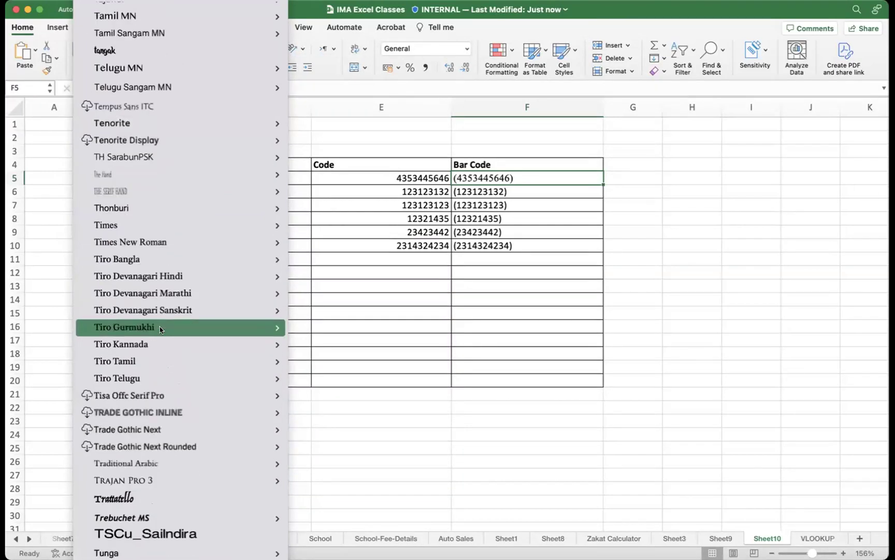
scroll(160, 329, "down", 8)
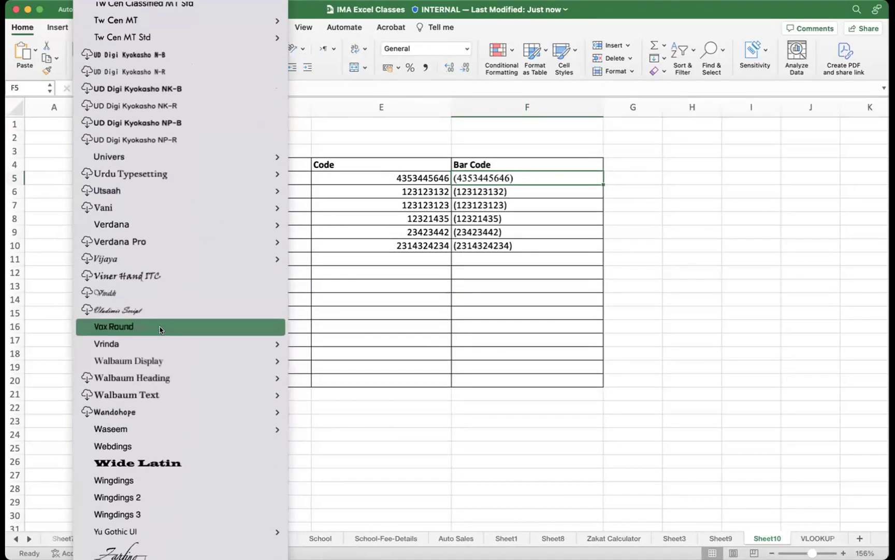
scroll(160, 329, "down", 7)
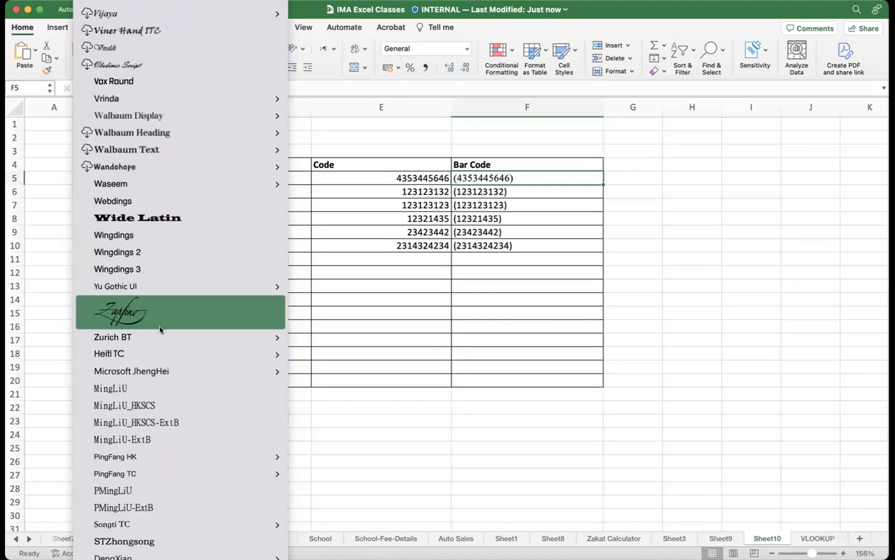
scroll(160, 329, "down", 4)
scroll(159, 329, "down", 10)
scroll(160, 330, "down", 12)
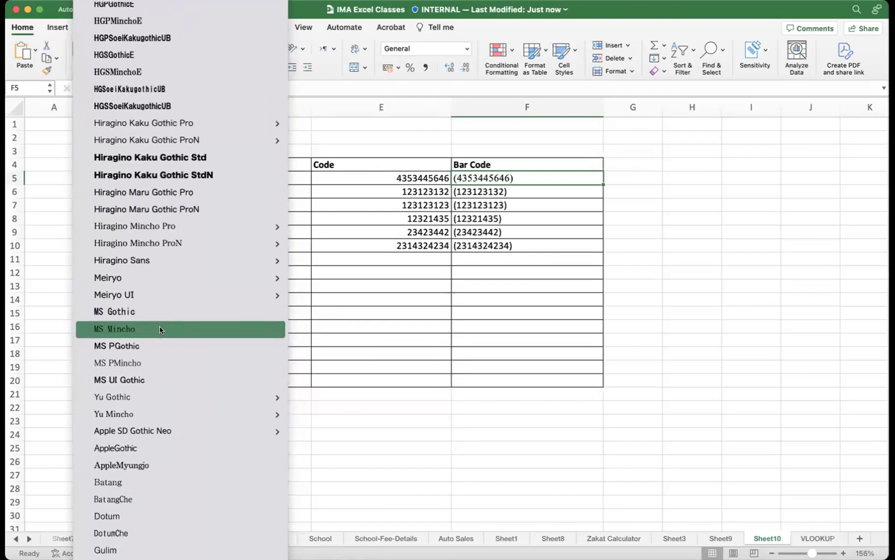
scroll(159, 329, "down", 2)
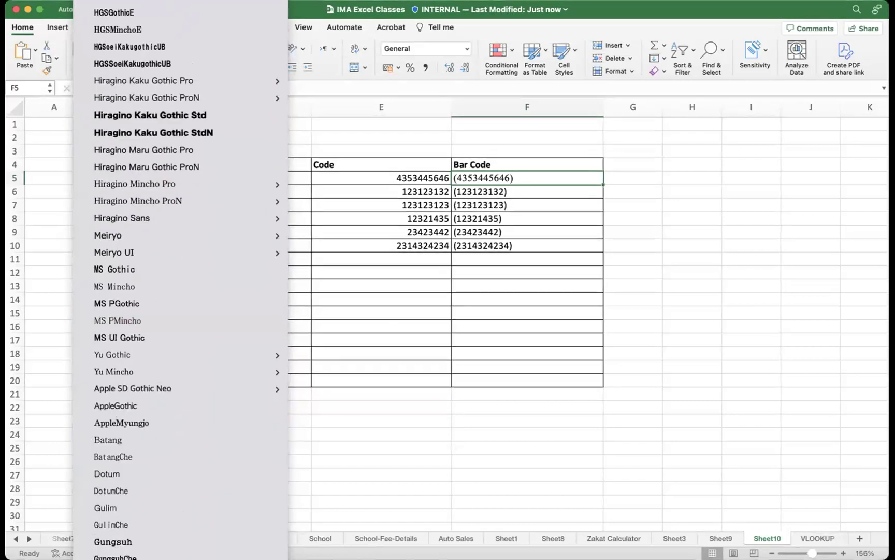
mouse_move(160, 559)
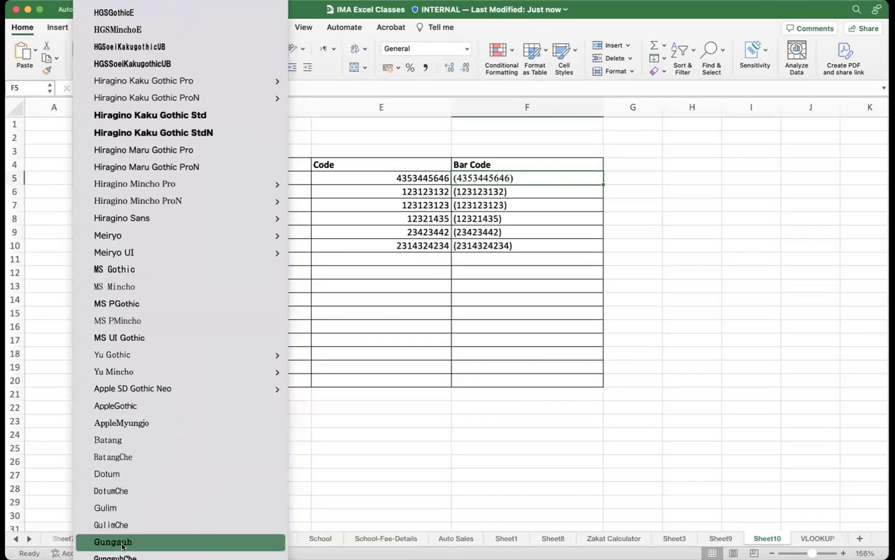
left_click(590, 371)
left_click(682, 361)
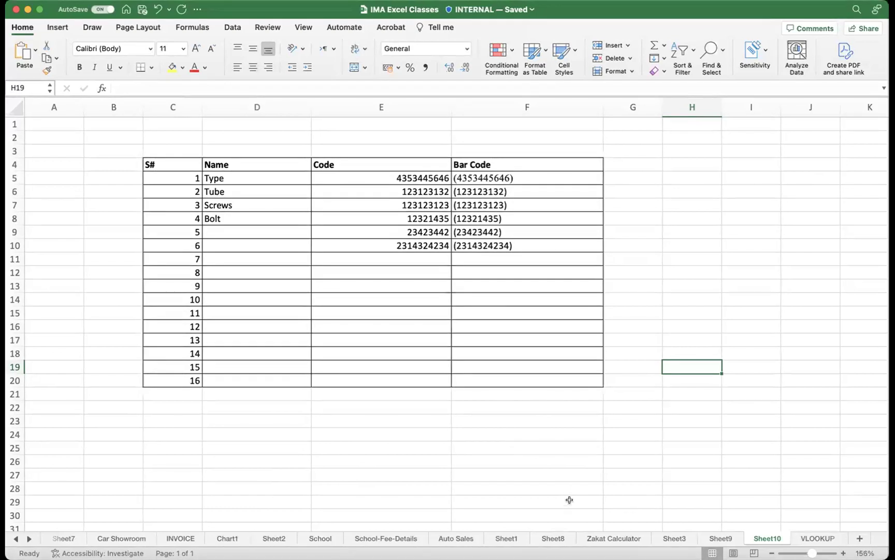
- View the Chart1, Sheet2 and Sheet7 sheets of the workbook
left_click(227, 539)
left_click(281, 542)
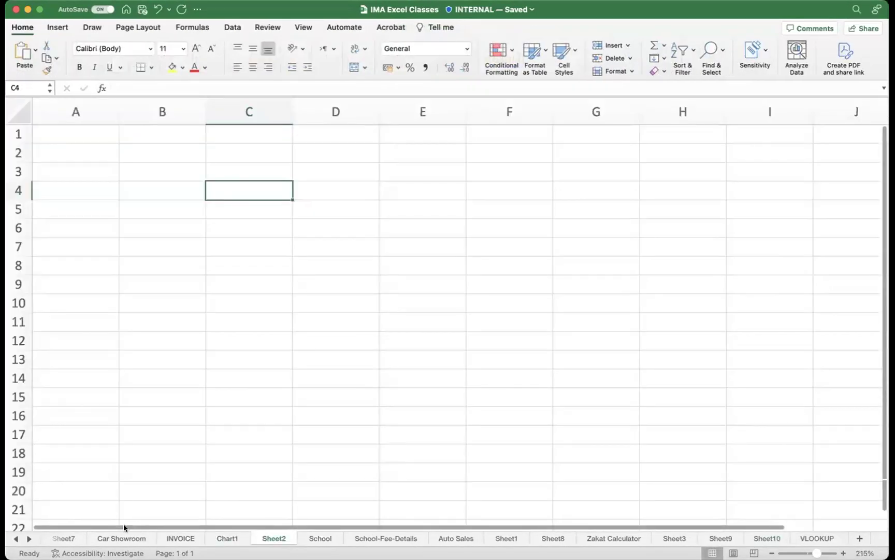
left_click(73, 539)
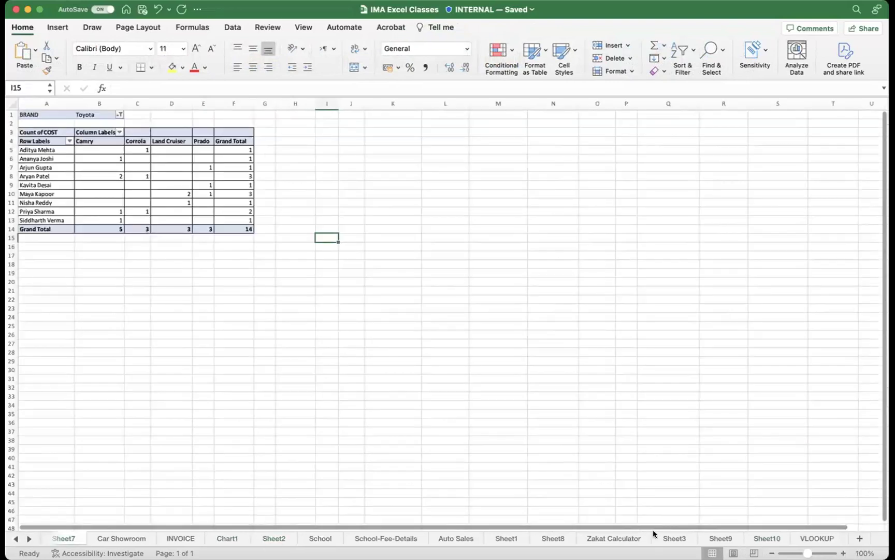
- Go through Sheet3 to Sheet9 and delete the Category slicer beside the expense table
left_click(680, 539)
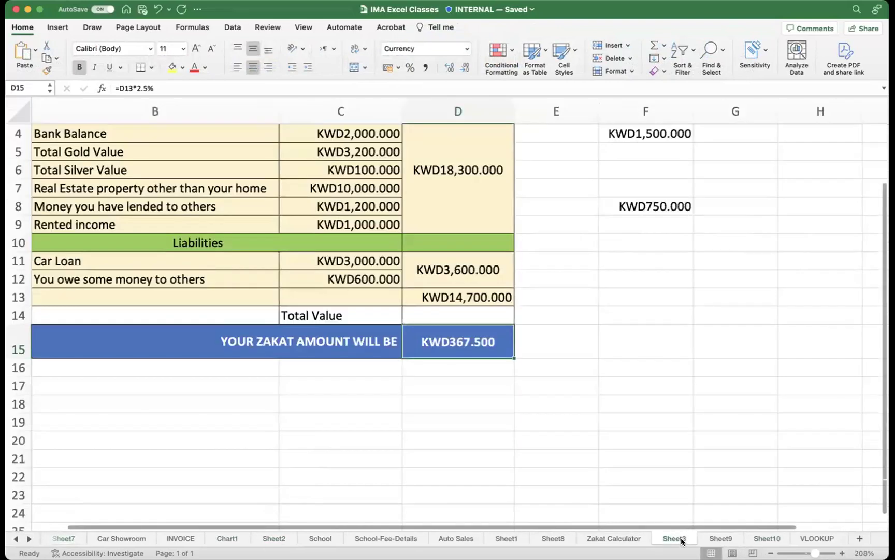
left_click(720, 539)
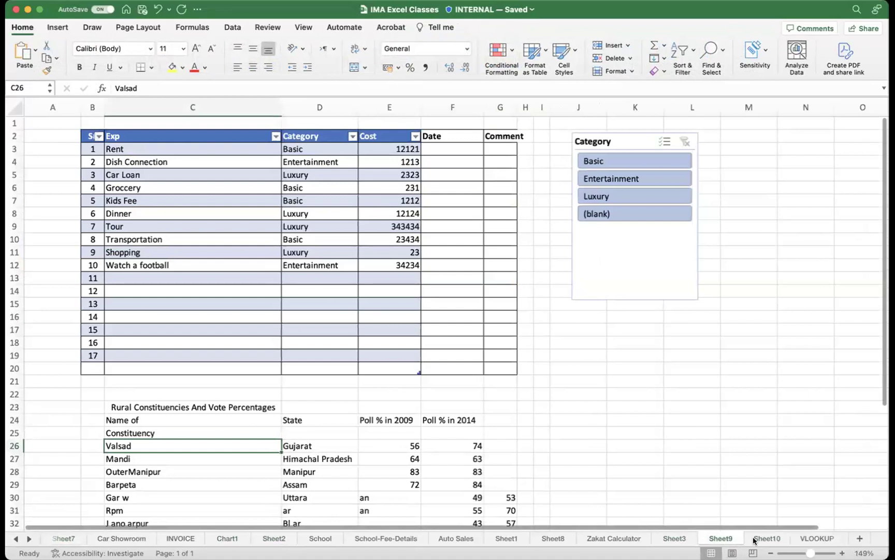
left_click(625, 139)
key("Delete")
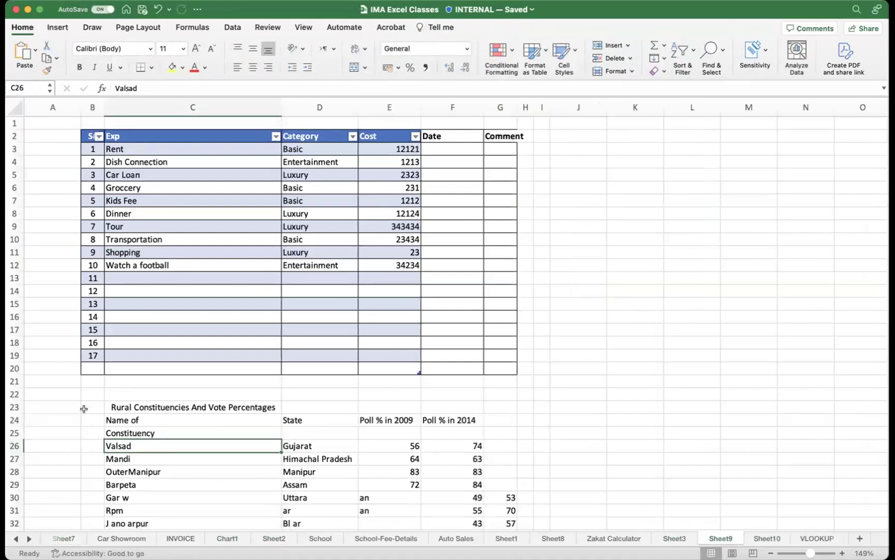
- Clear the Rural Constituencies And Vote Percentages data in B22:K47 below the expense table
left_click_drag(82, 395, 622, 512)
key("Delete")
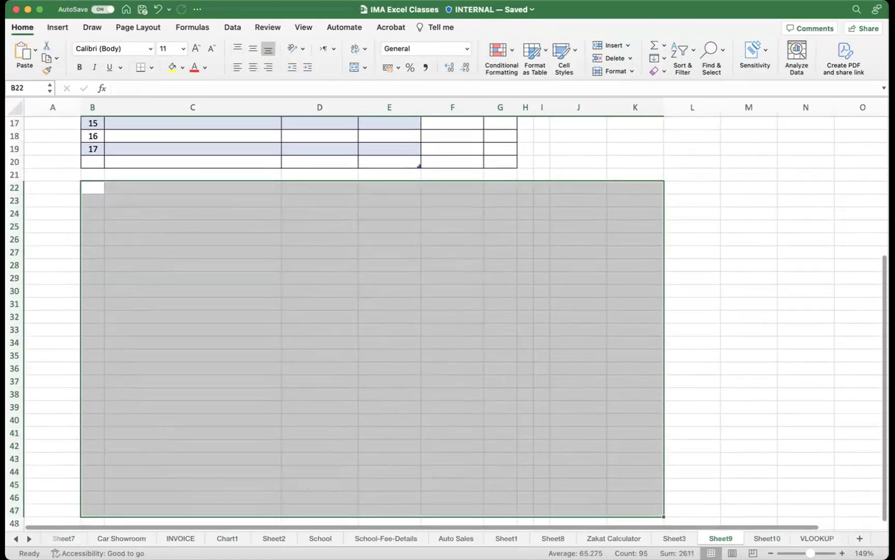
scroll(409, 305, "up", 6)
left_click(641, 248)
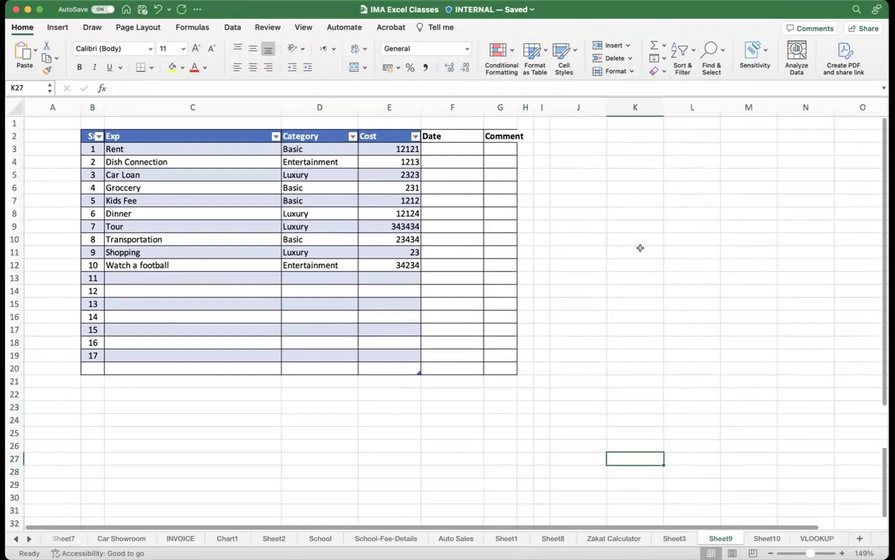
- Insert a slicer on the Category field of the expense table and place it beside the Comment column
left_click(88, 137)
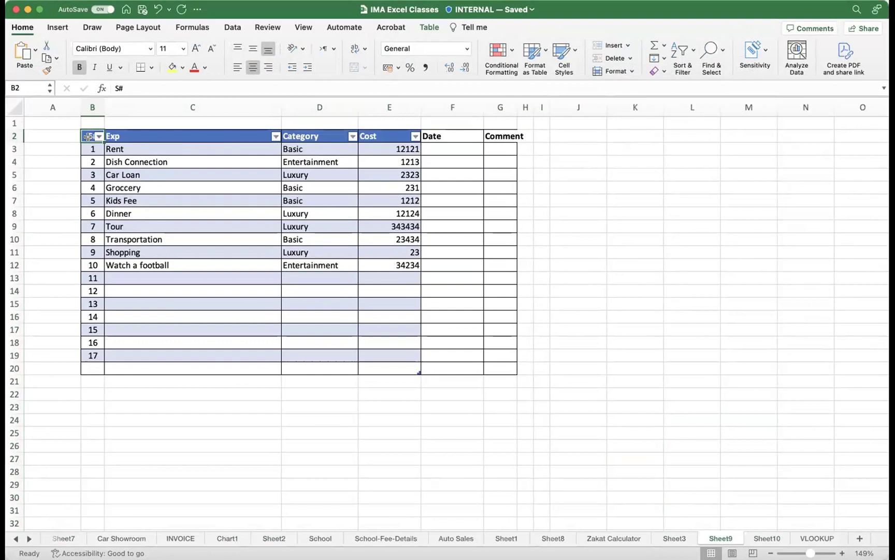
left_click(58, 28)
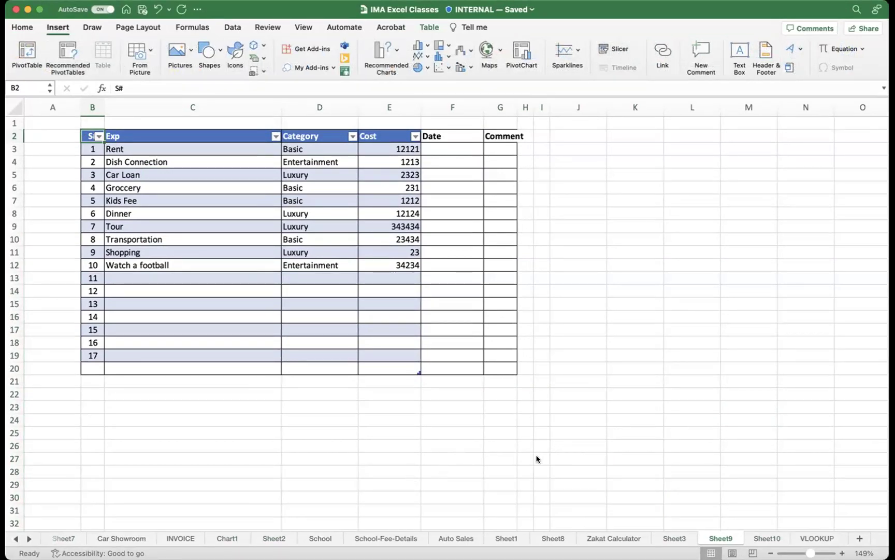
mouse_move(619, 20)
left_mouse_down()
mouse_move(588, 37)
mouse_move(621, 69)
mouse_move(642, 38)
mouse_move(596, 70)
mouse_move(638, 28)
mouse_move(578, 73)
mouse_move(616, 20)
left_mouse_up()
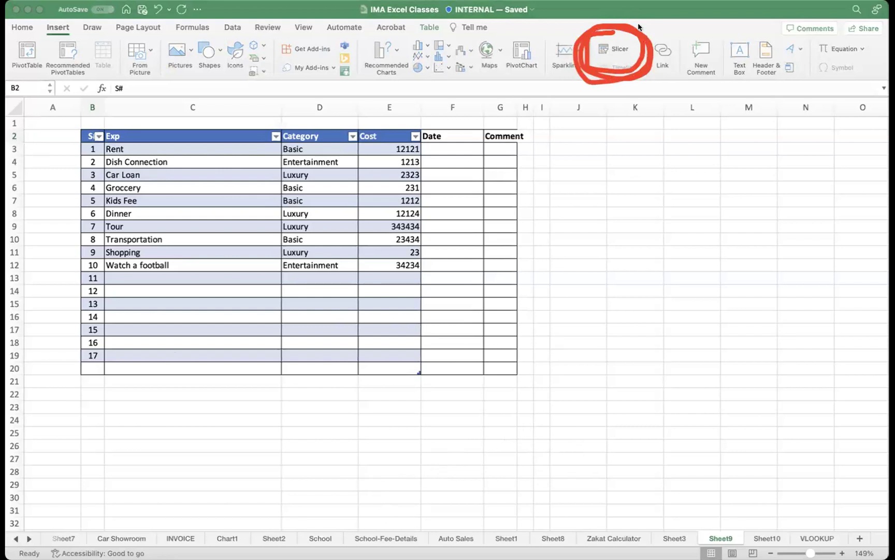
left_click(87, 136)
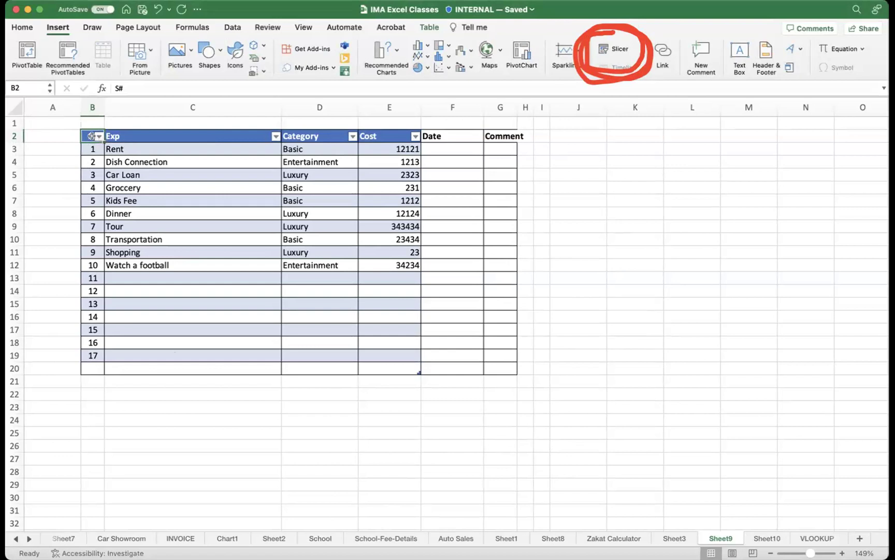
left_click_drag(88, 136, 383, 368)
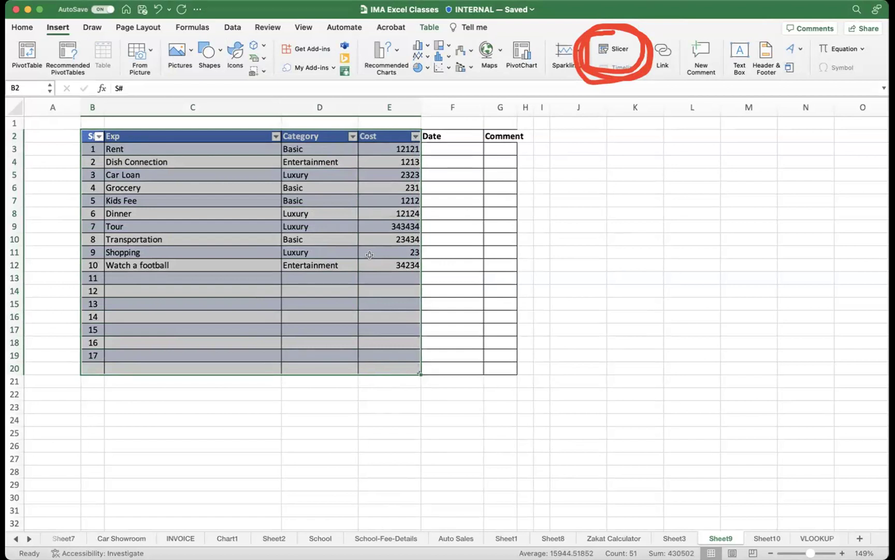
left_click(525, 213)
left_click(239, 131)
left_click(617, 49)
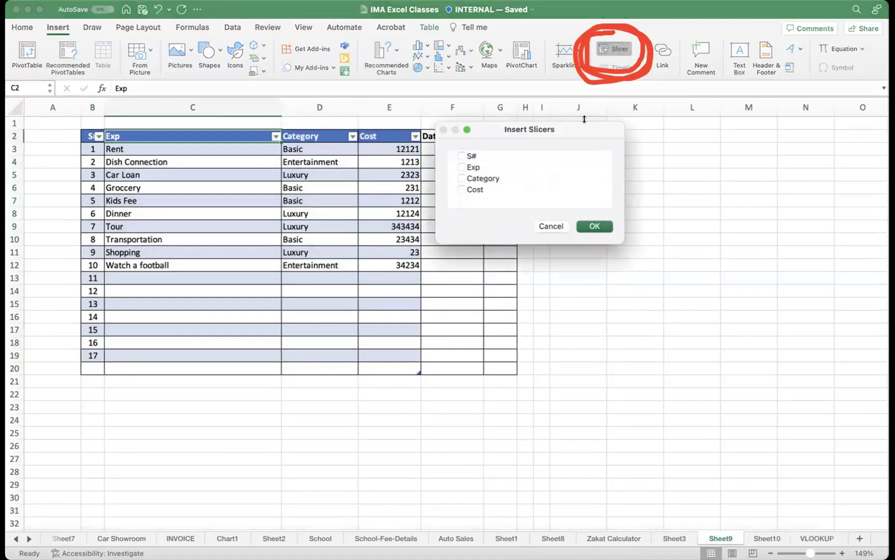
left_click(480, 179)
left_click(479, 180)
left_click(592, 224)
left_click_drag(466, 244, 618, 136)
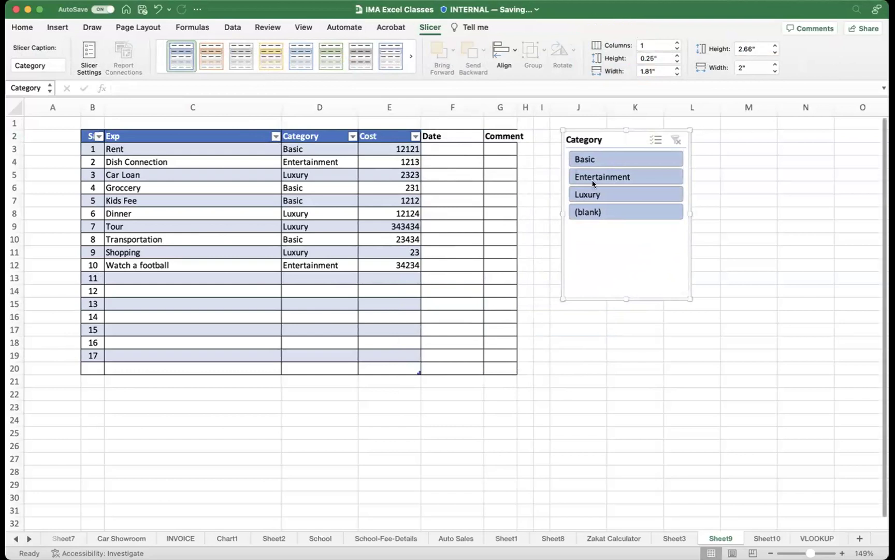
- Filter the expense table with the slicer by Entertainment, Basic and Luxury in turn
scroll(616, 176, "down", 1)
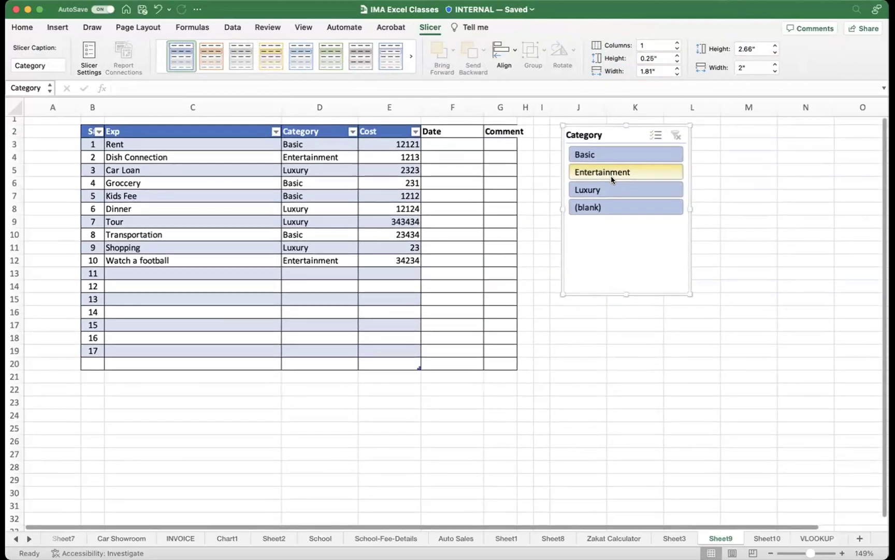
left_click(619, 173)
scroll(601, 202, "up", 1)
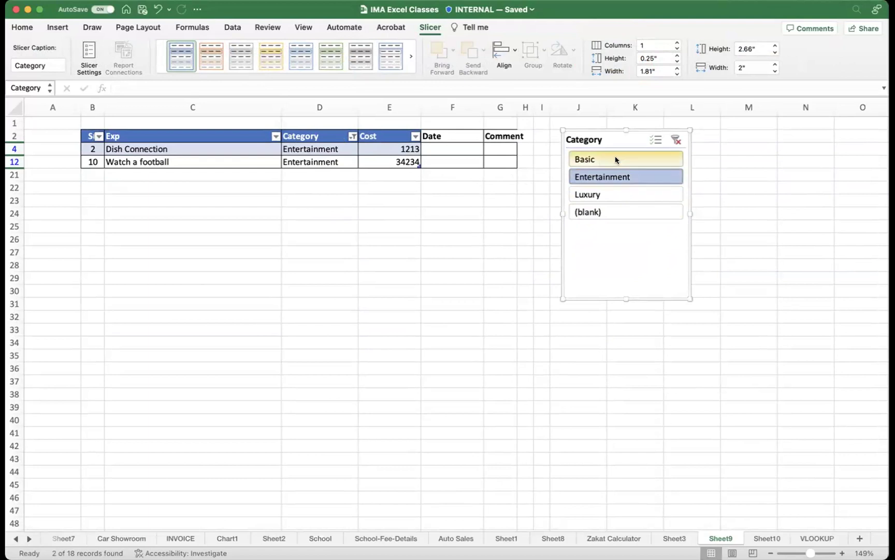
left_click(593, 159)
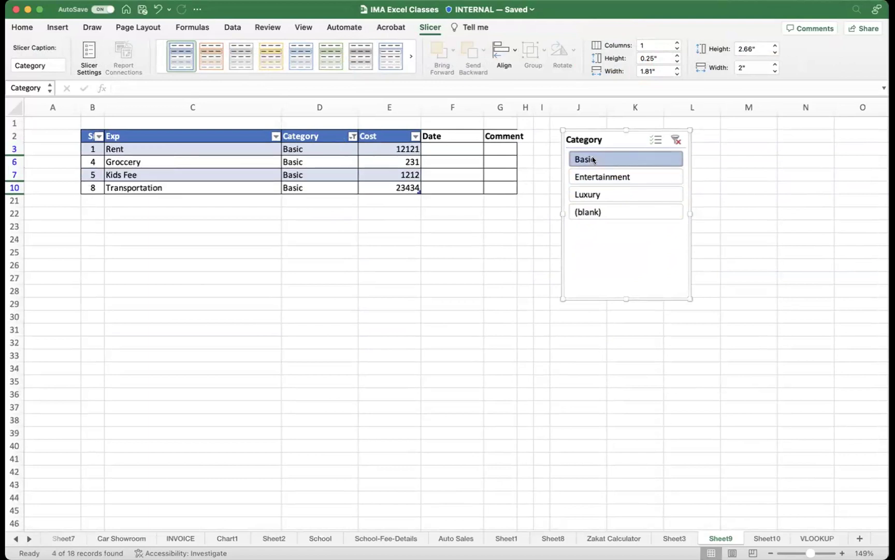
left_click(603, 194)
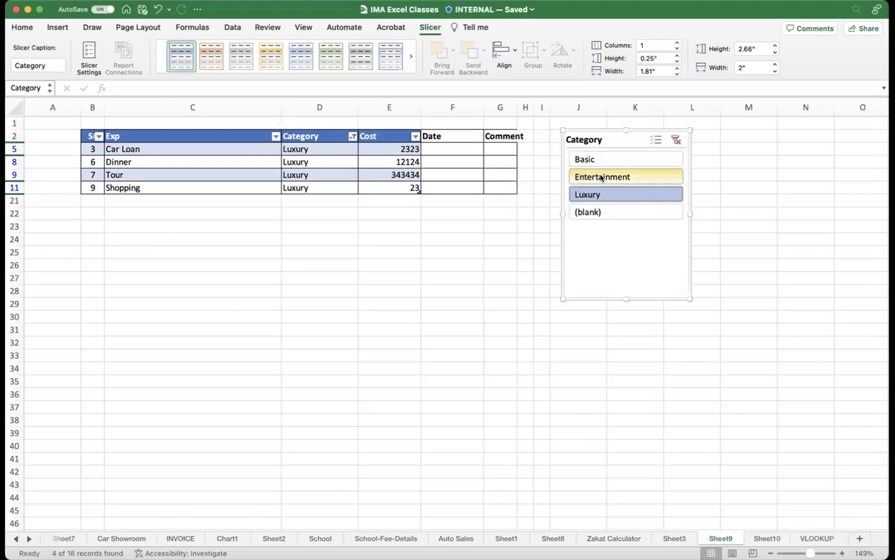
- Switch the slicer repeatedly among Entertainment, Basic and Luxury, ending on Basic, and clear the Category filter
left_click(600, 177)
left_click(599, 155)
left_click(601, 175)
left_click(603, 161)
left_click(600, 192)
left_click(604, 177)
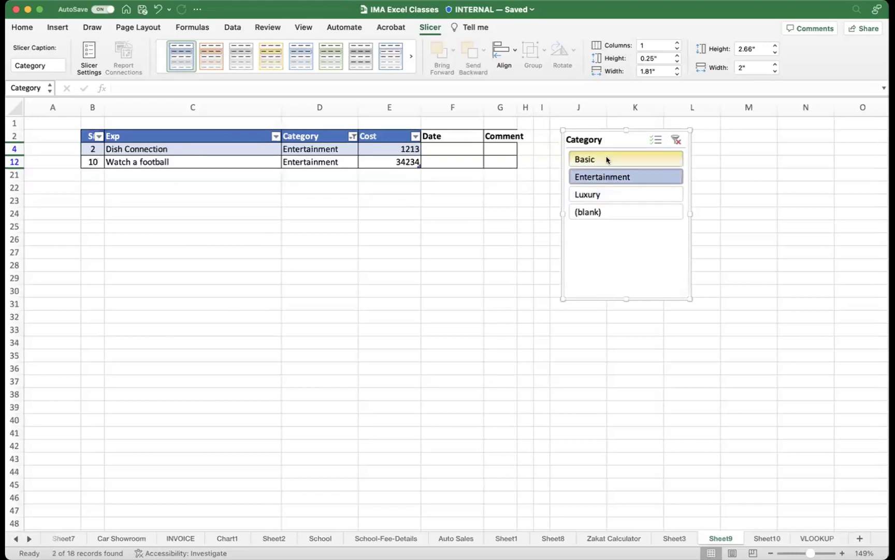
left_click(632, 157)
left_click(676, 140)
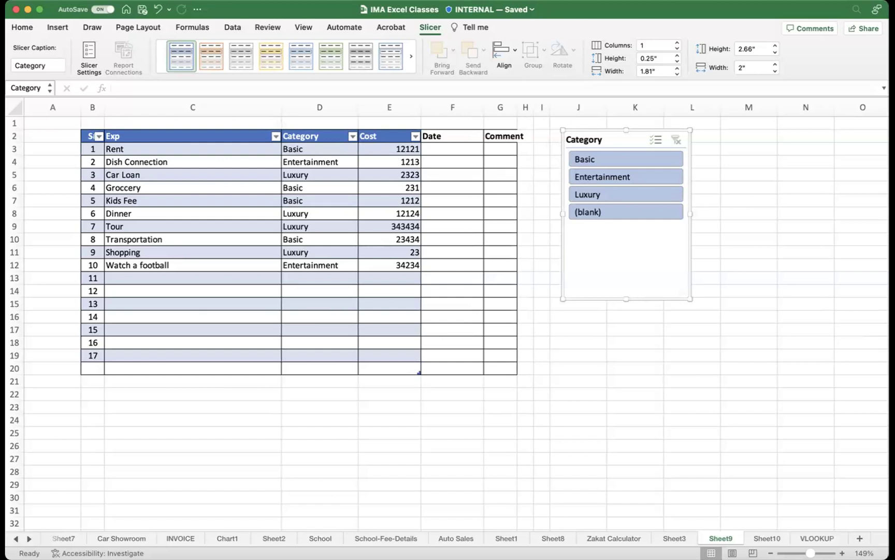
- Increase the height of row 23 below the expense table to make room for a picture
left_click(266, 407)
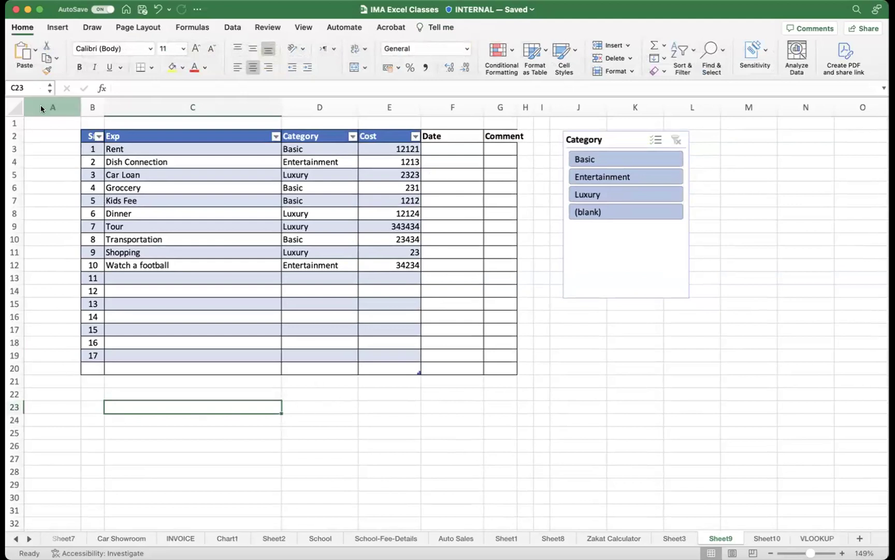
left_click_drag(21, 414, 21, 454)
scroll(207, 389, "down", 3)
- Insert the picture cybertruck-debut.webp from file, placed in cell C23
left_click(160, 382)
double_click(175, 384)
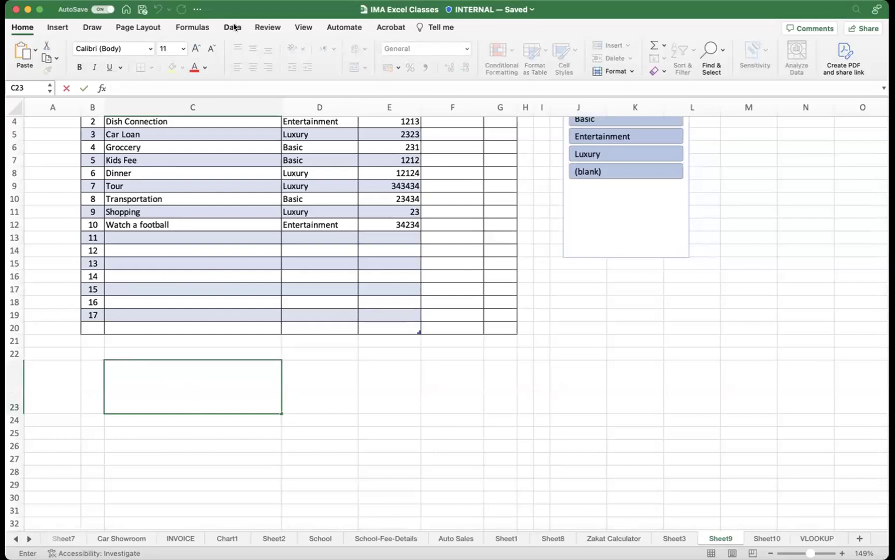
left_click(66, 28)
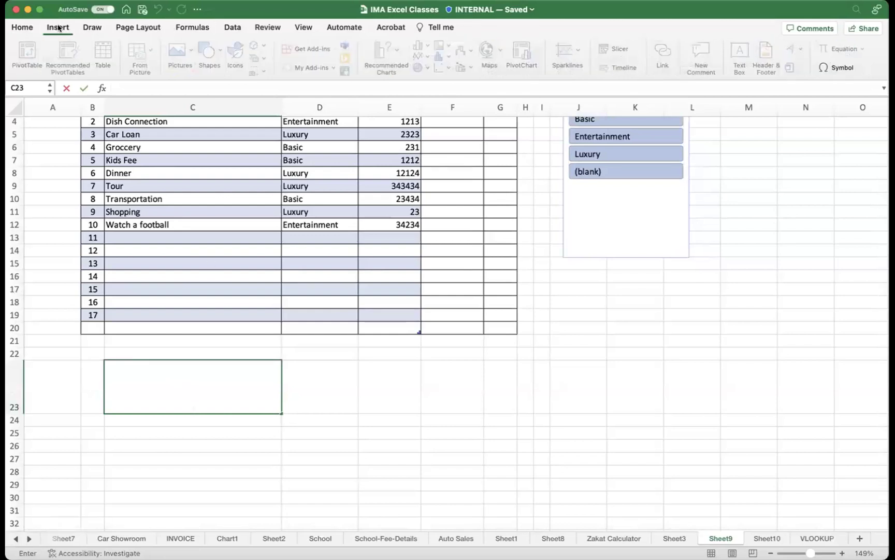
left_click(396, 369)
left_click(172, 374)
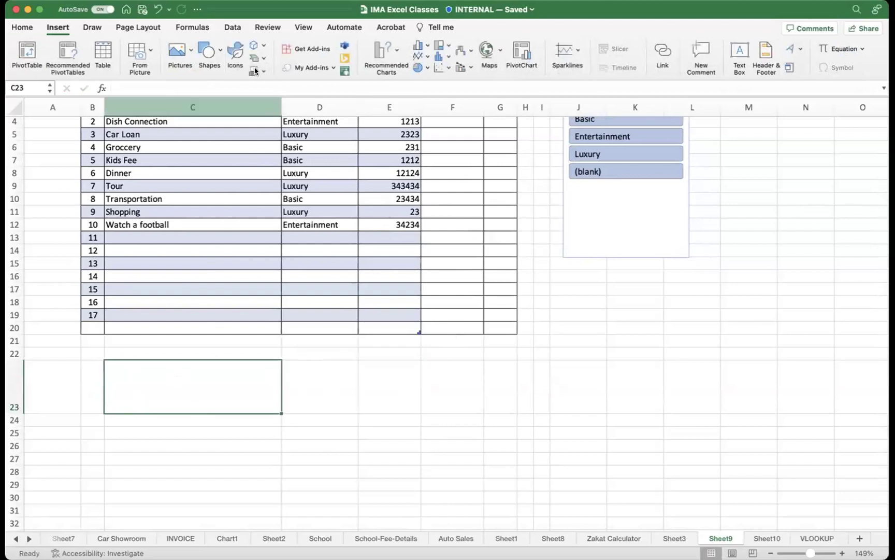
left_click(177, 50)
mouse_move(225, 70)
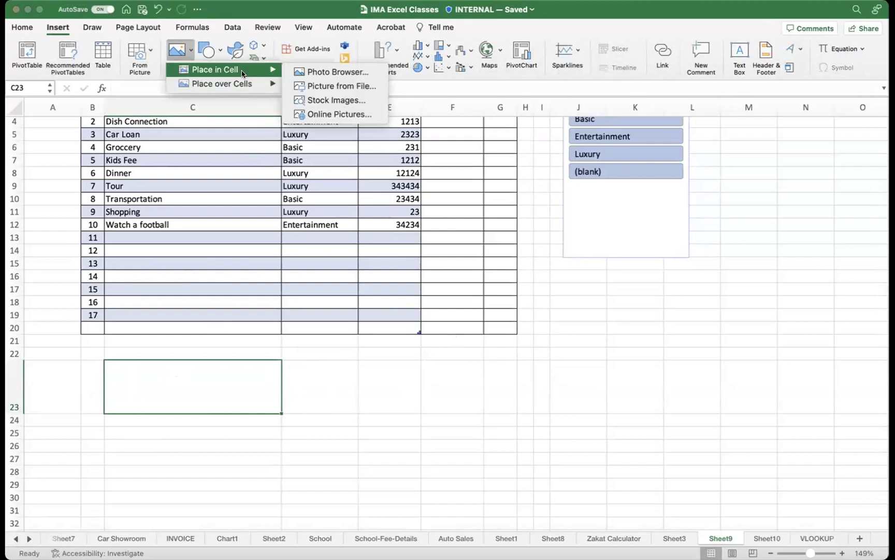
left_click(337, 86)
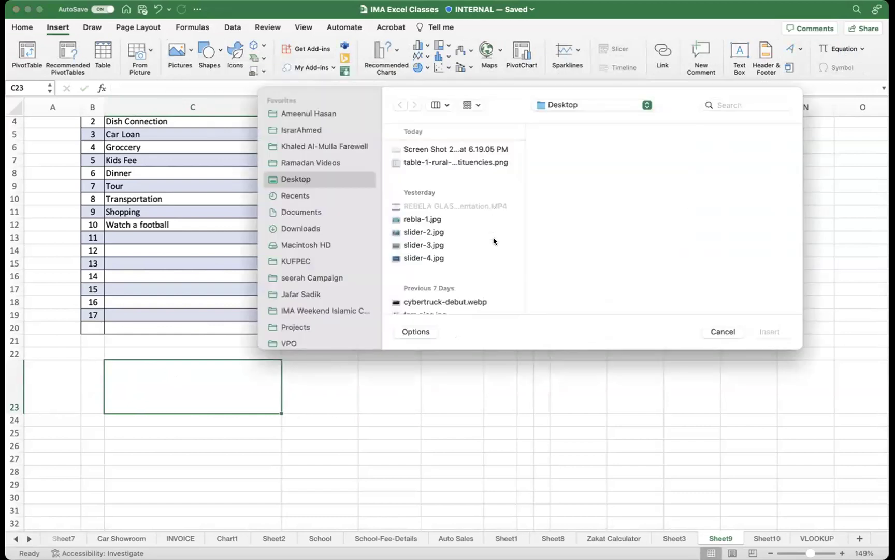
scroll(492, 240, "down", 3)
left_click(468, 214)
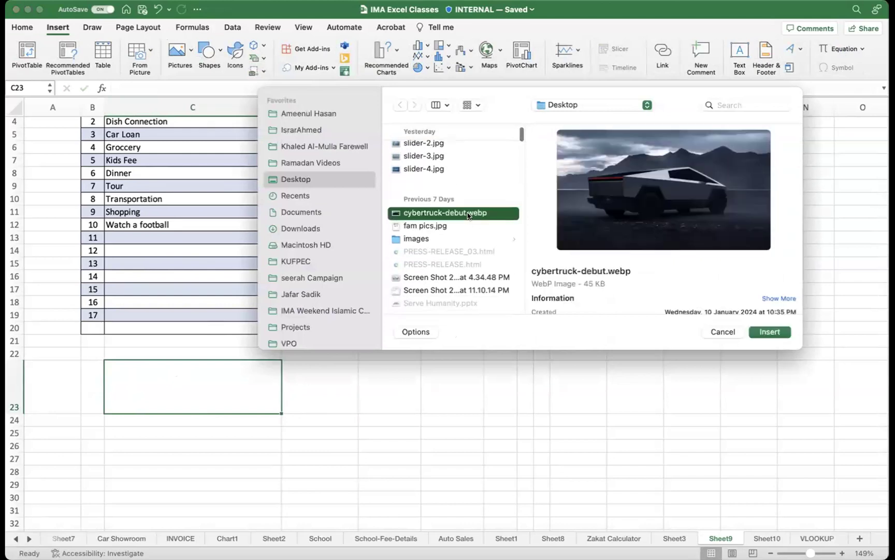
left_click(769, 331)
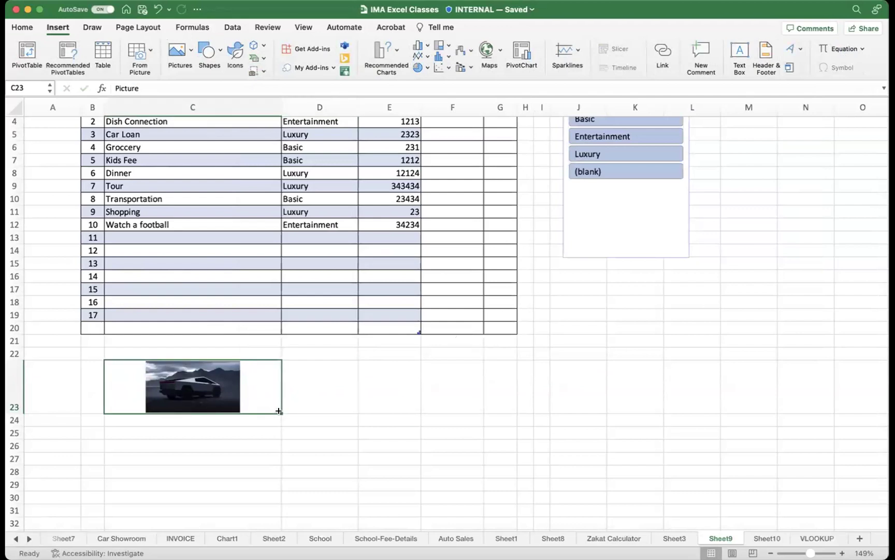
- Try to move the in-cell picture out of C23 toward the neighbouring cells, and select D23
left_click_drag(209, 386, 386, 386)
left_click(185, 390)
left_click_drag(185, 390, 286, 365)
left_click(322, 378)
left_click(200, 387)
left_click(334, 381)
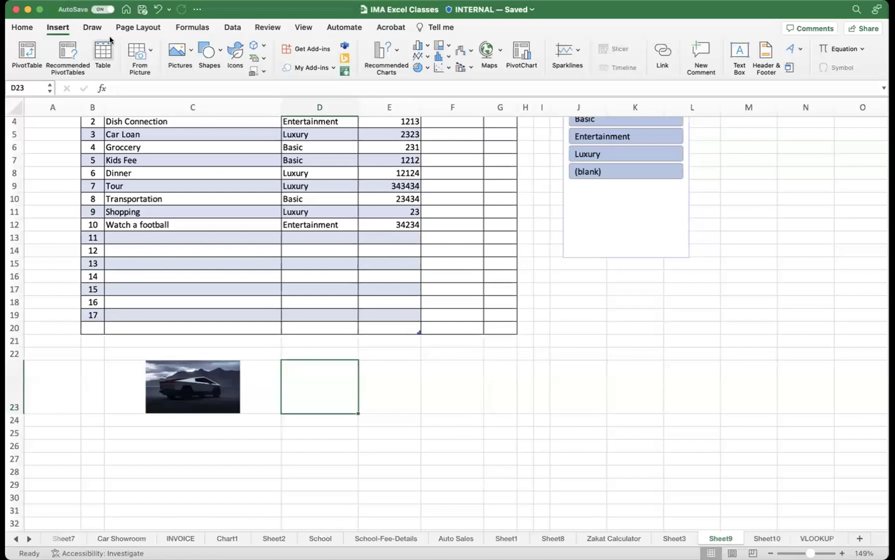
left_click(182, 50)
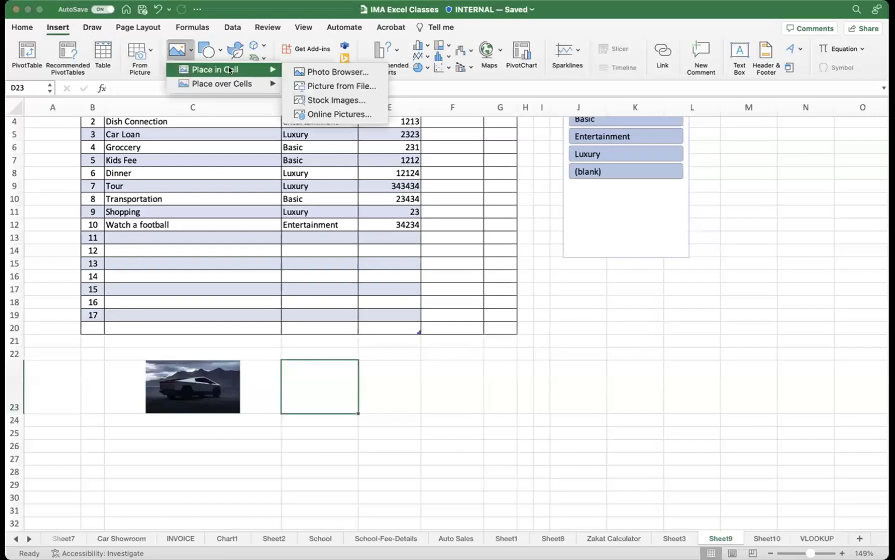
left_click(317, 72)
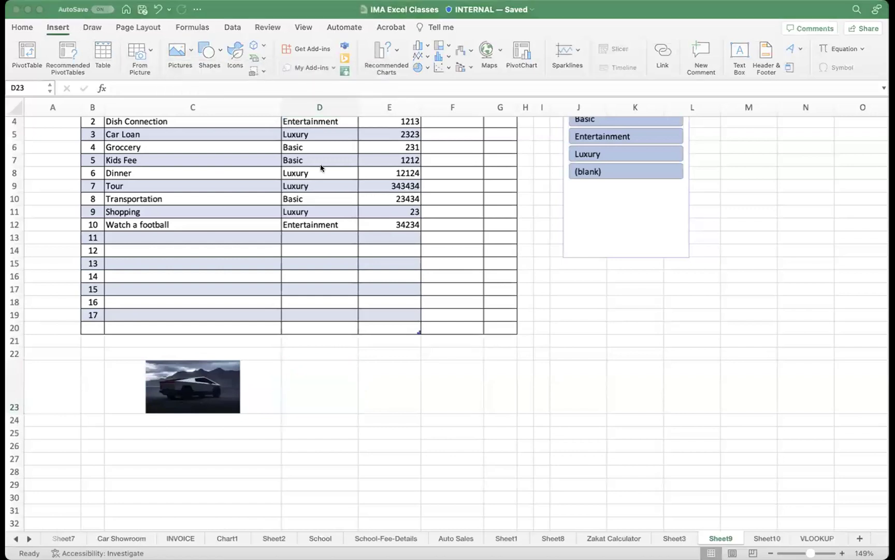
left_click(152, 29)
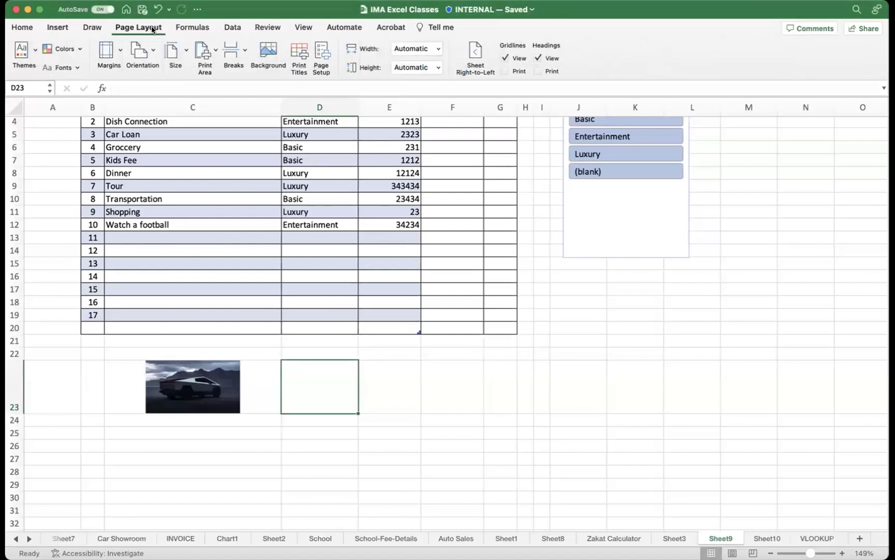
left_click(152, 28)
- Insert cybertruck-debut.webp from file at D23, placed over the cells
left_click(58, 27)
left_click(179, 50)
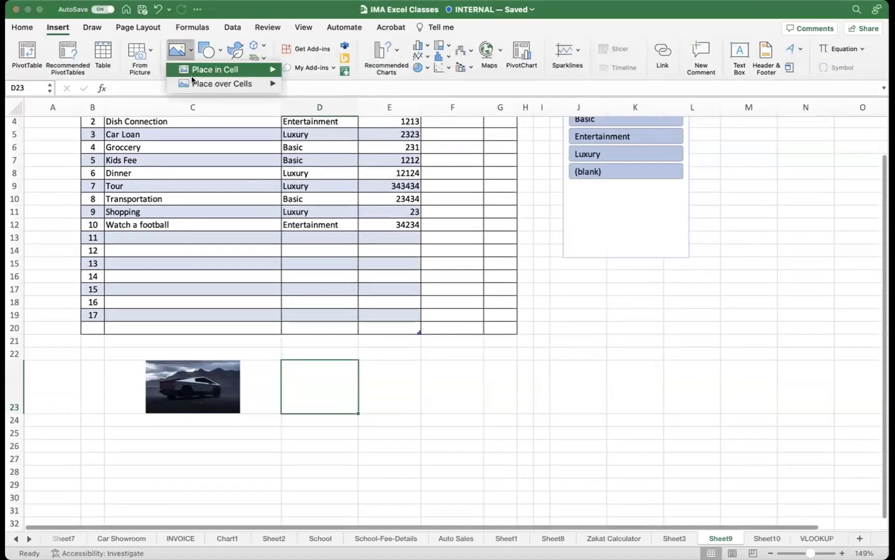
mouse_move(197, 83)
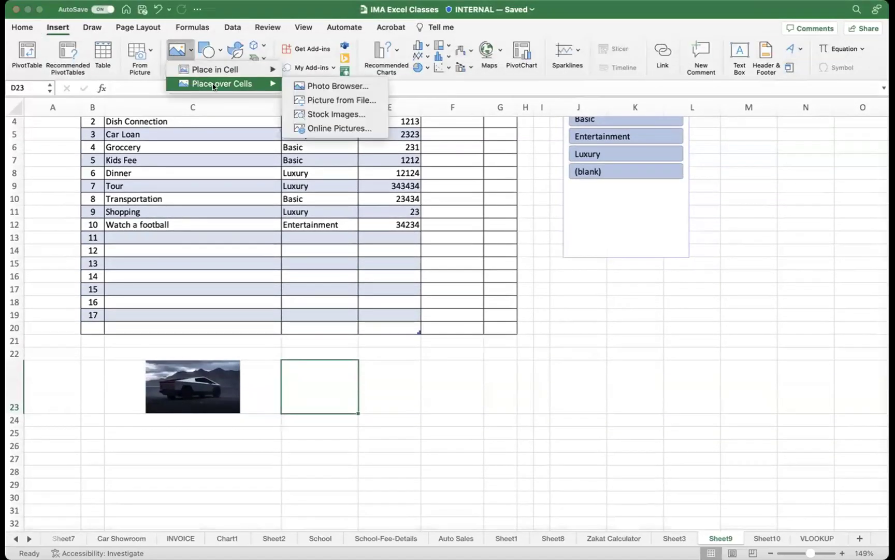
left_click(357, 101)
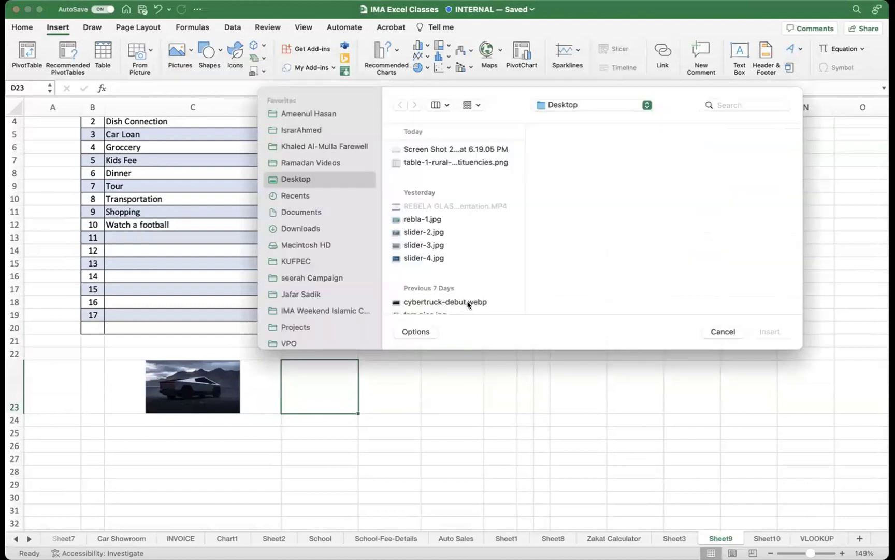
double_click(468, 303)
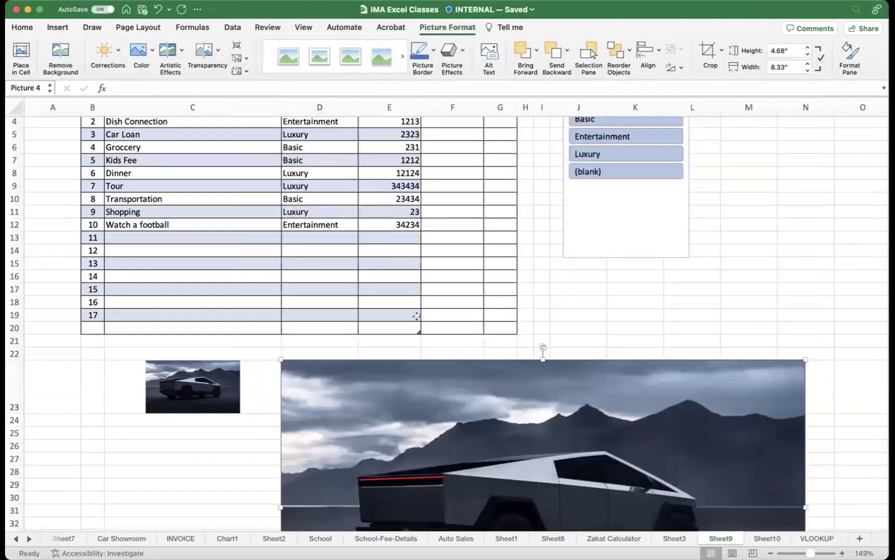
- Shrink the floating picture to about 2" high by 3.55" wide and move it beside the in-cell picture below the table
left_click_drag(416, 315, 406, 254)
left_click_drag(246, 146, 485, 273)
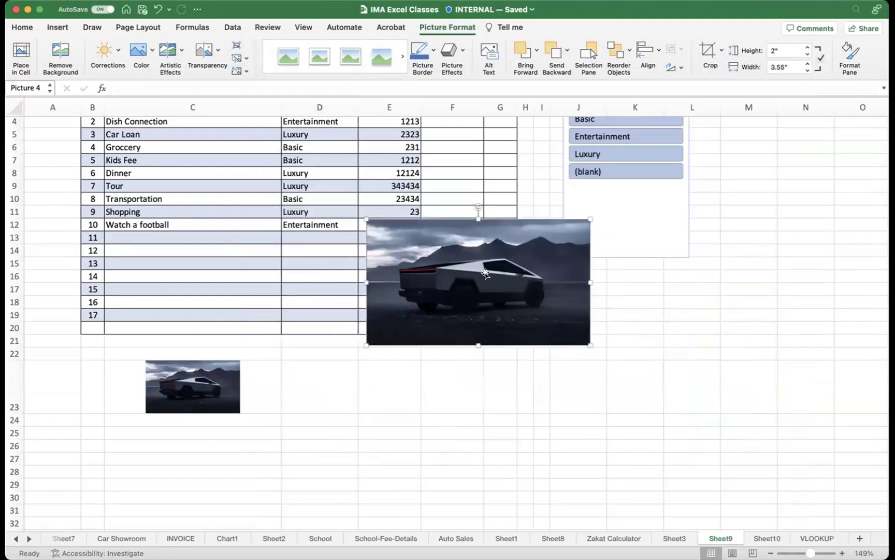
scroll(485, 275, "up", 3)
left_click_drag(464, 329, 330, 424)
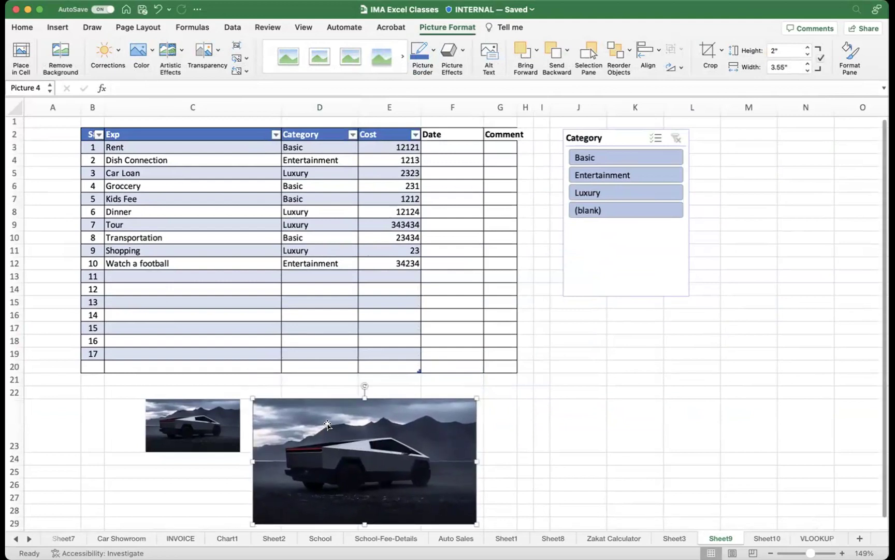